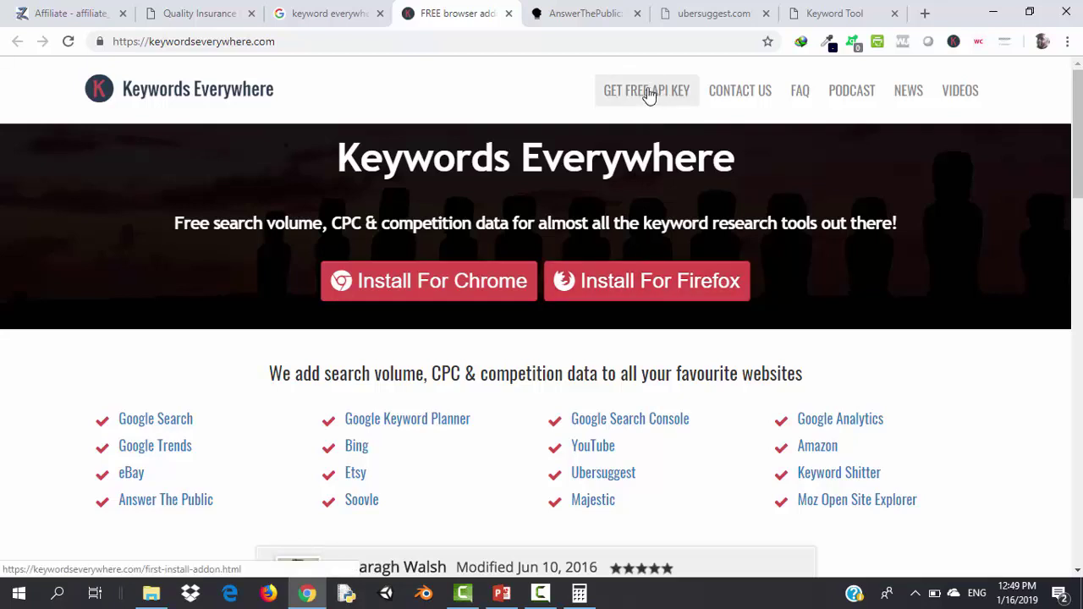
# View the Keywords Everywhere free API key sign-up page and return to the site's homepage
pyautogui.click(648, 93)
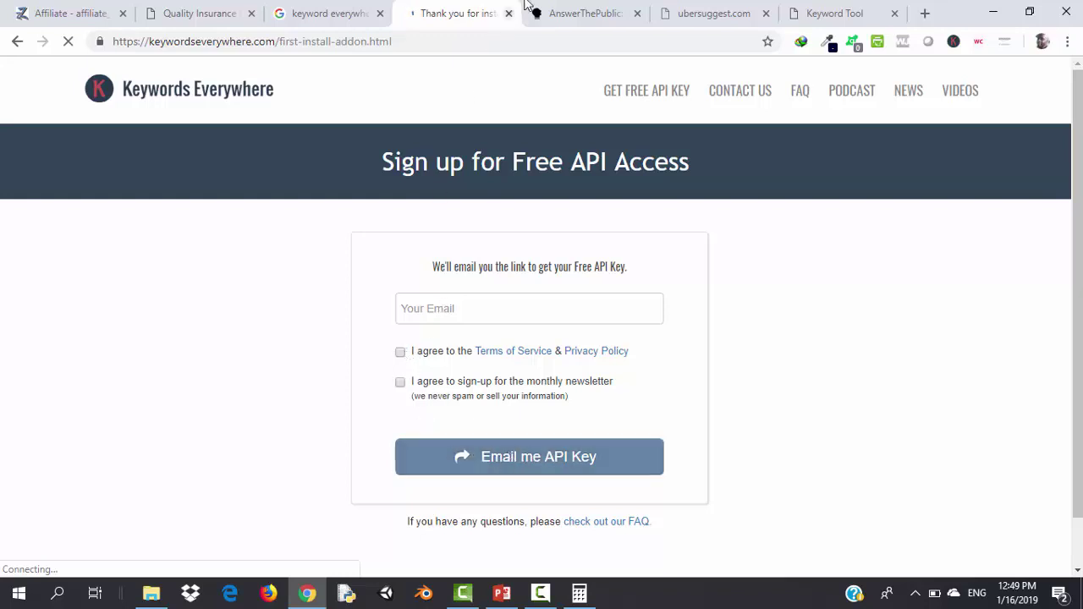
pyautogui.click(551, 10)
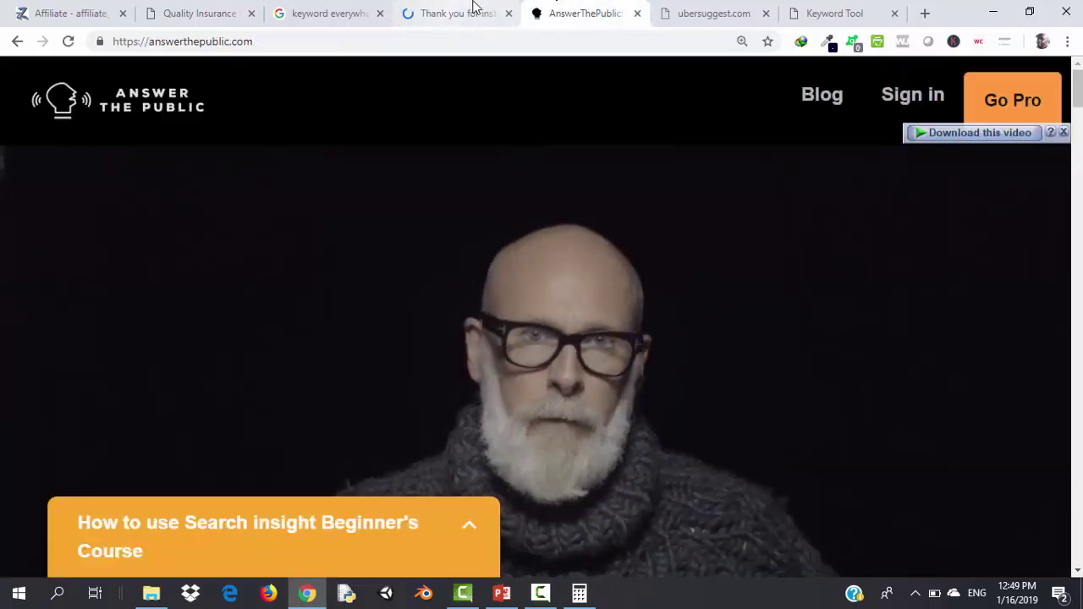
pyautogui.click(474, 10)
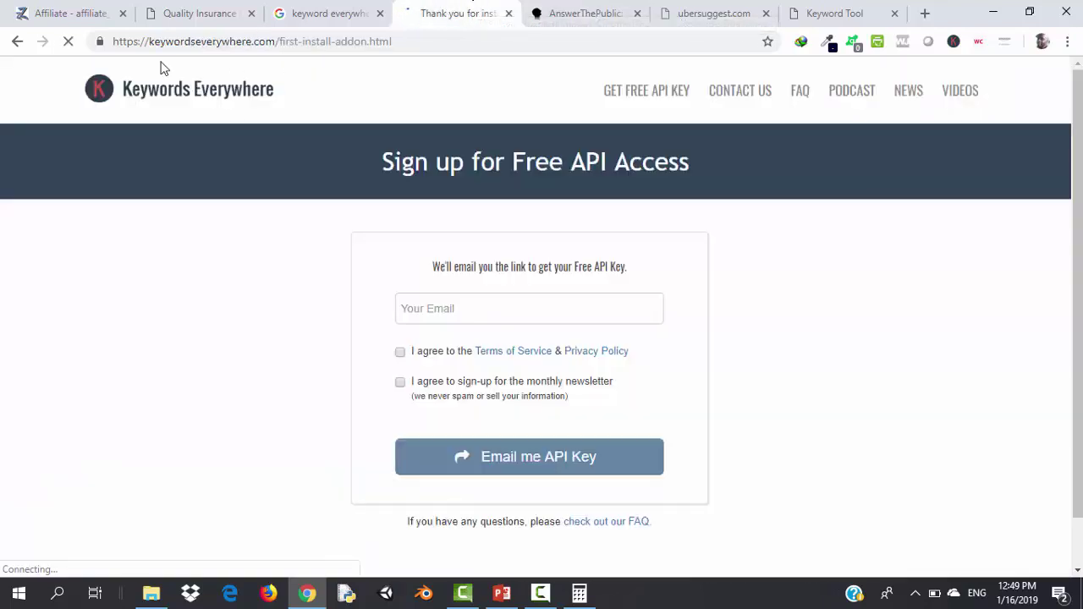
pyautogui.click(18, 44)
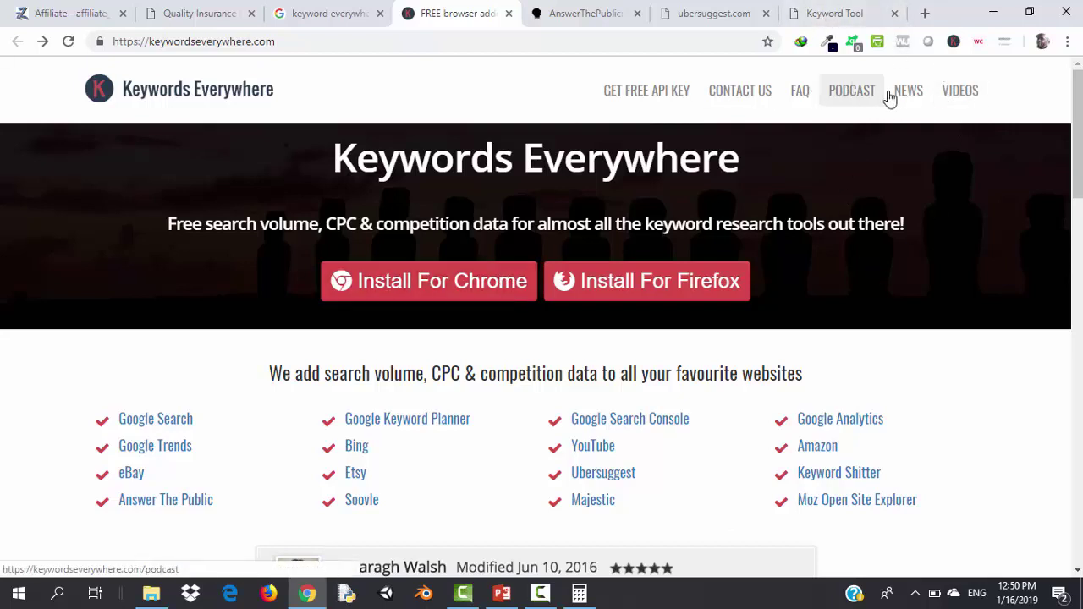
# Review the Keywords Everywhere extension's options and website homepage, and close the website's tab
pyautogui.click(954, 42)
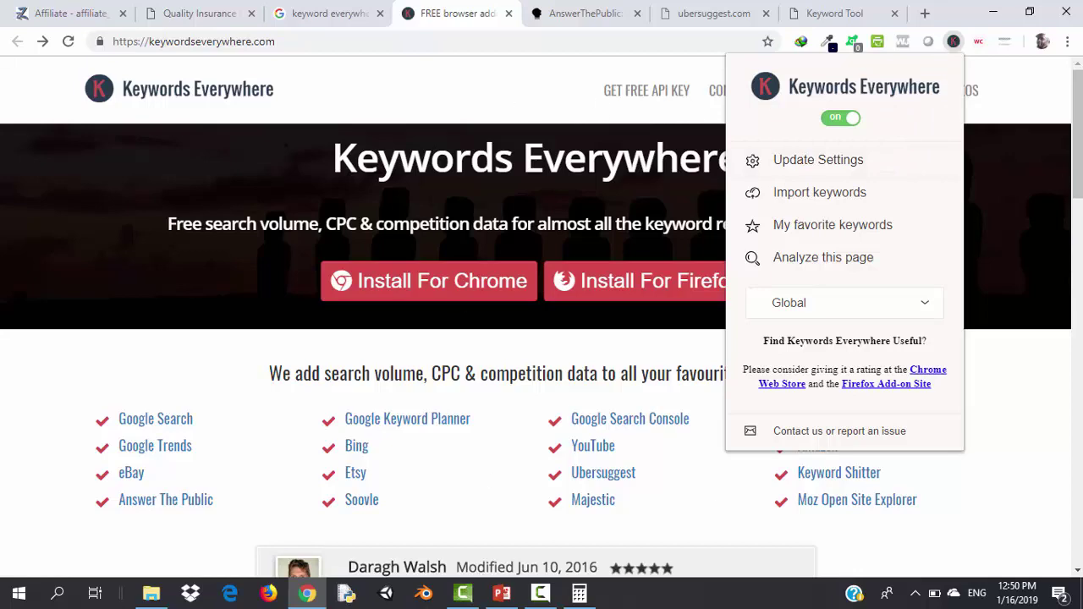
pyautogui.scroll(-5, 541, 339)
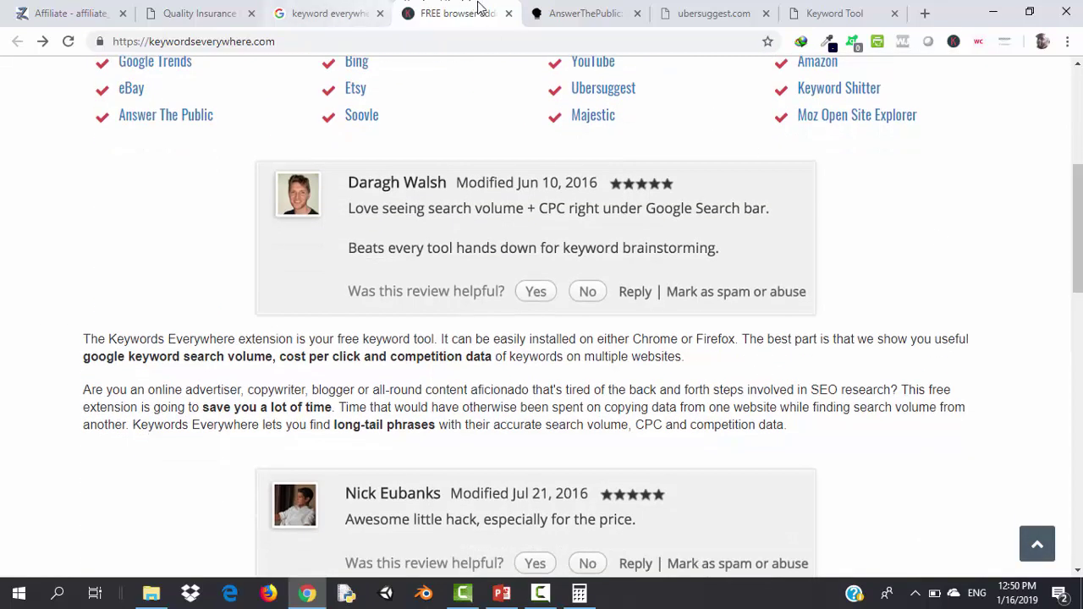
pyautogui.click(509, 13)
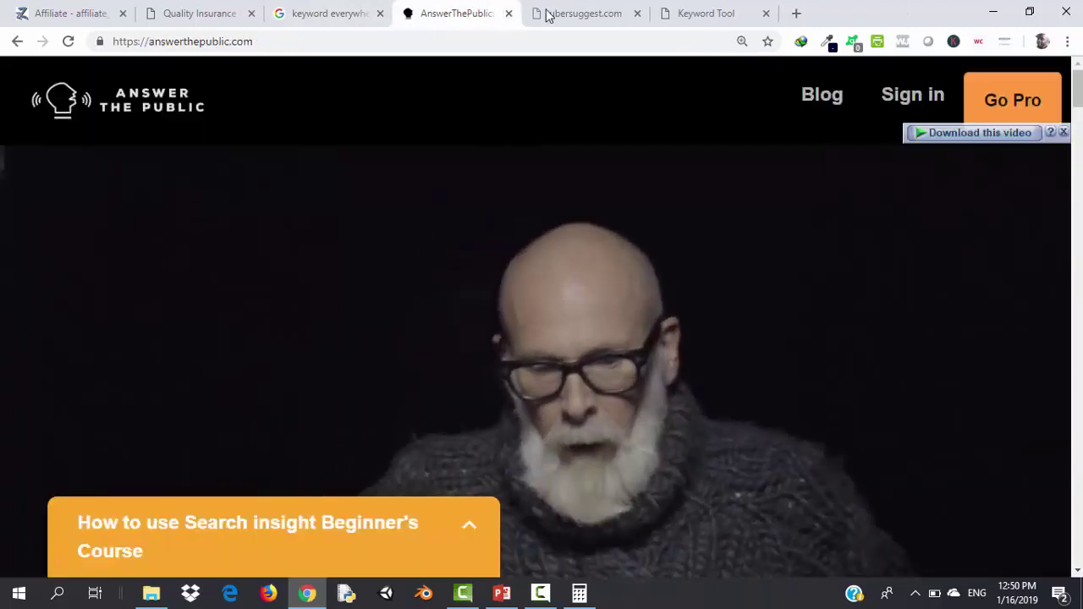
# Try to load ubersuggest.com in its open tab with the LSdoZ path removed from the address
pyautogui.click(580, 11)
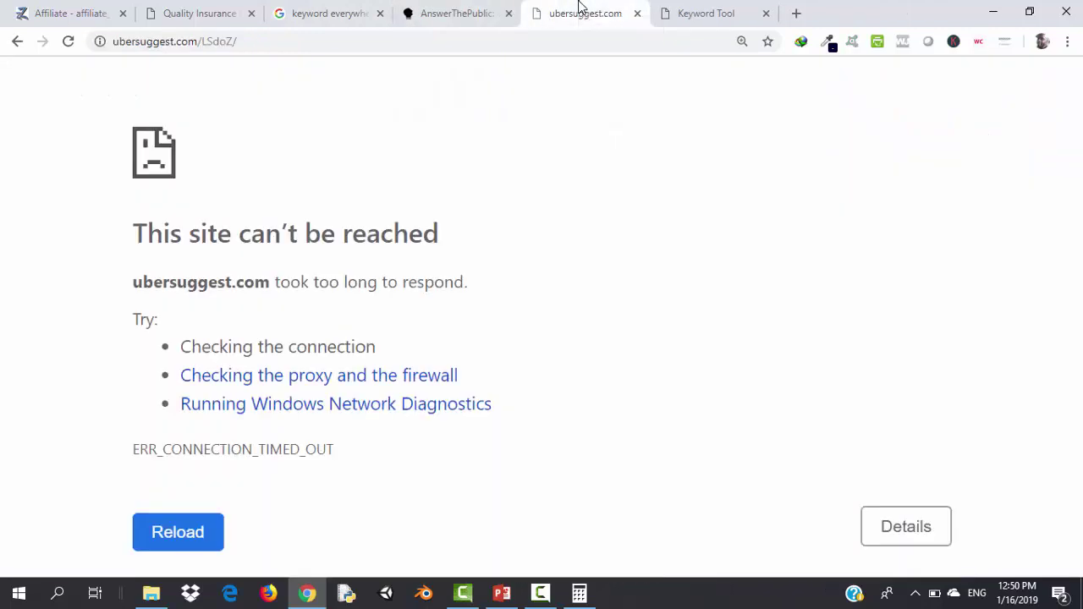
pyautogui.click(256, 36)
pyautogui.click(256, 36)
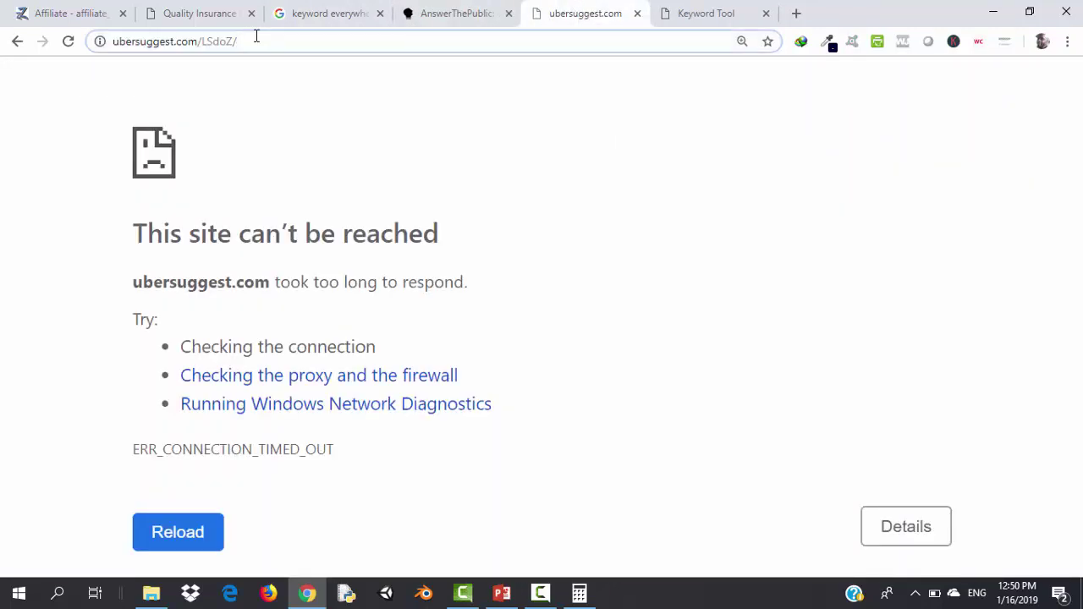
pyautogui.press('BackSpace')
pyautogui.press('BackSpace')
pyautogui.press('BackSpace')
pyautogui.press('BackSpace')
pyautogui.press('BackSpace')
pyautogui.press('BackSpace')
pyautogui.press('BackSpace')
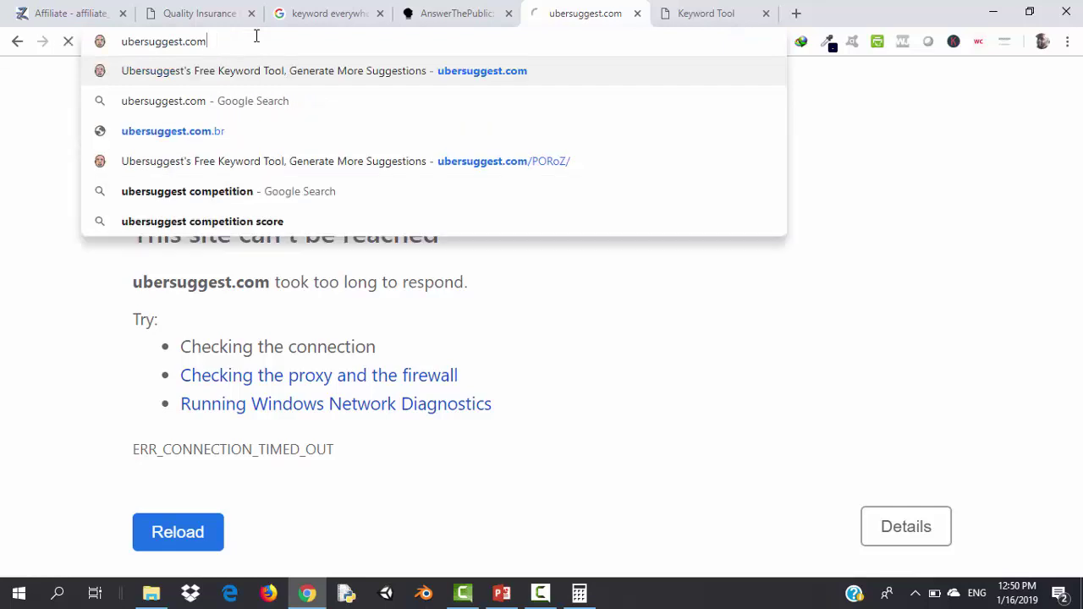
pyautogui.press('Return')
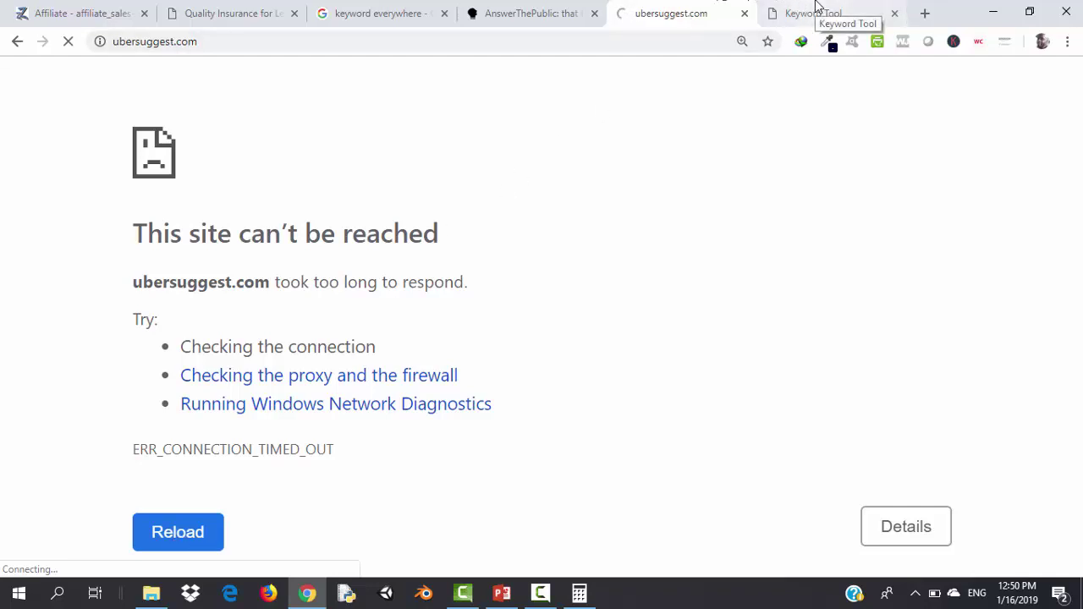
pyautogui.click(535, 8)
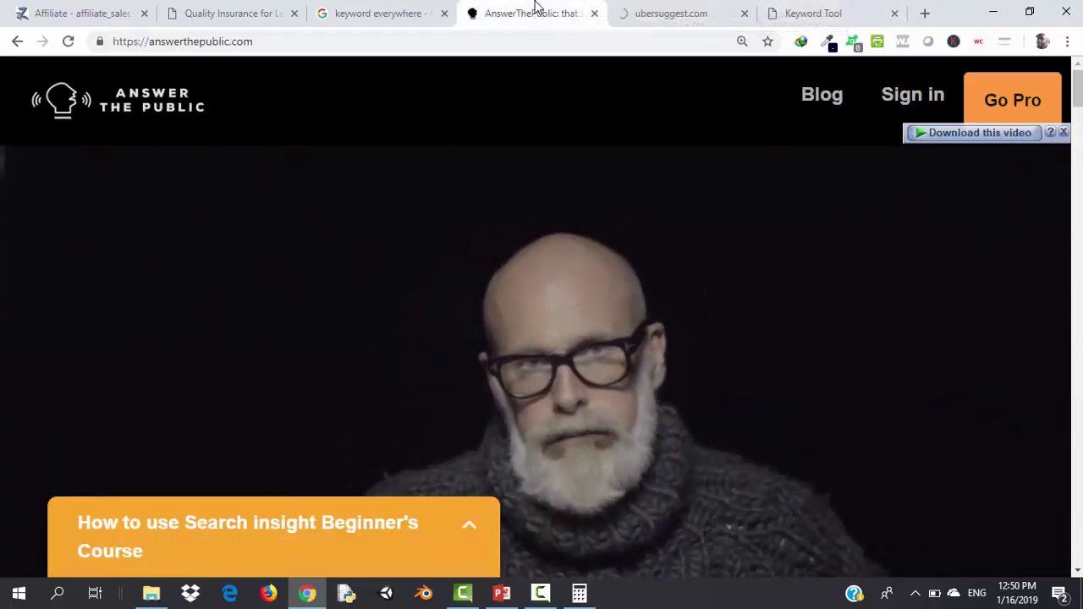
pyautogui.click(399, 7)
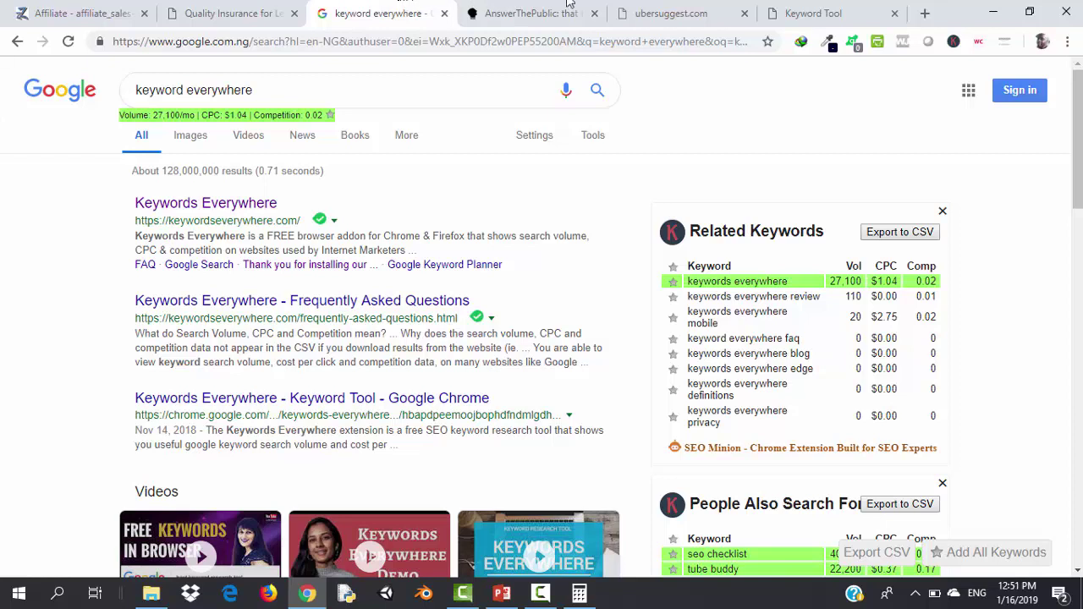
# Look up "uber sugges" in the Ubersuggest tab's address and load the suggested neilpatel.com/ubersuggest/ page
pyautogui.click(676, 8)
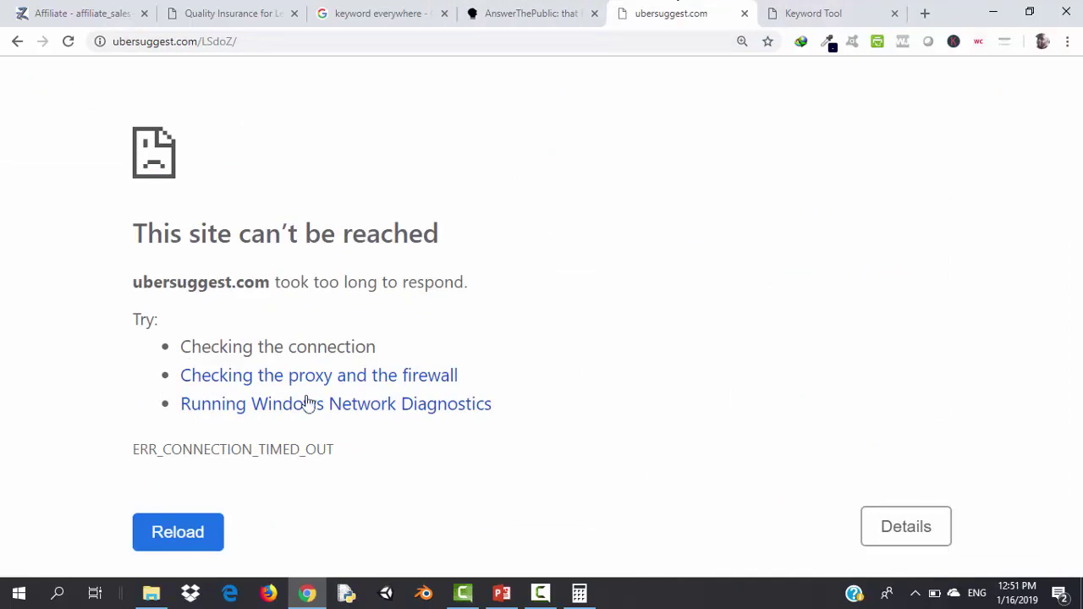
pyautogui.click(261, 42)
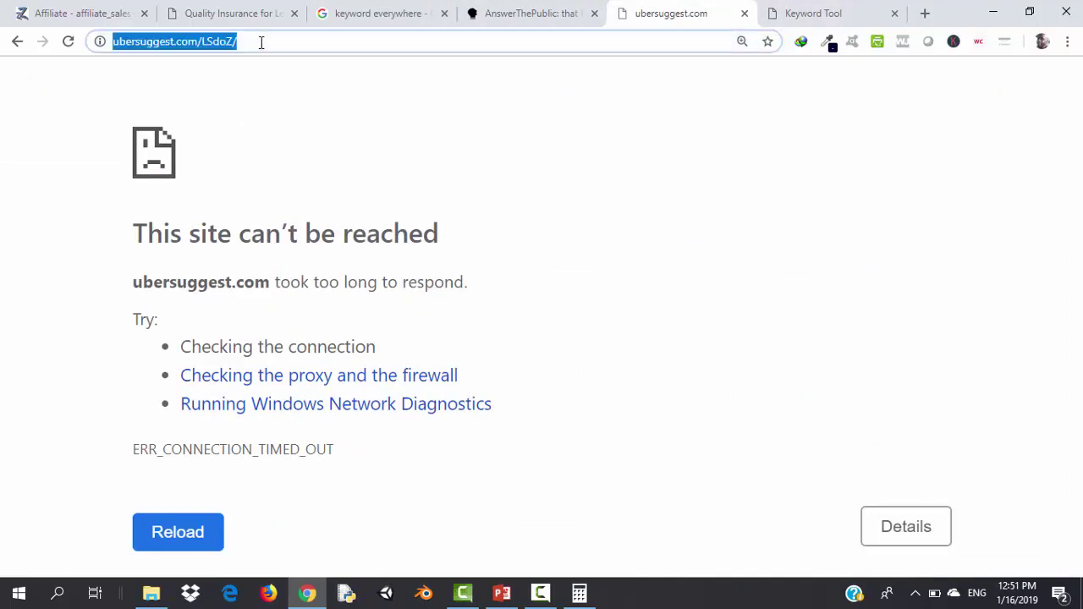
pyautogui.write('uber')
pyautogui.press('BackSpace')
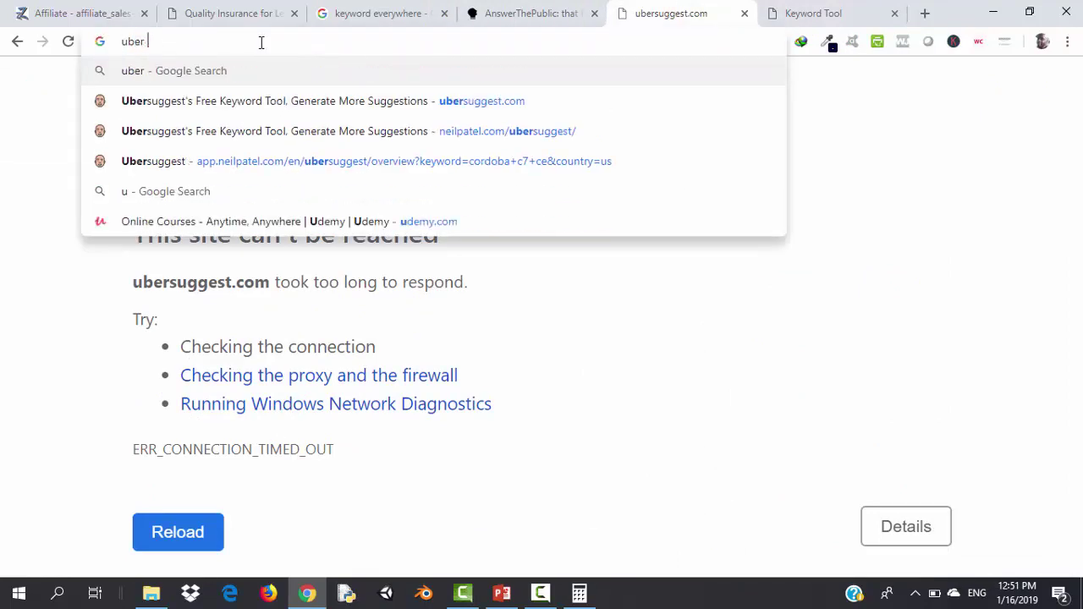
pyautogui.write('sugges')
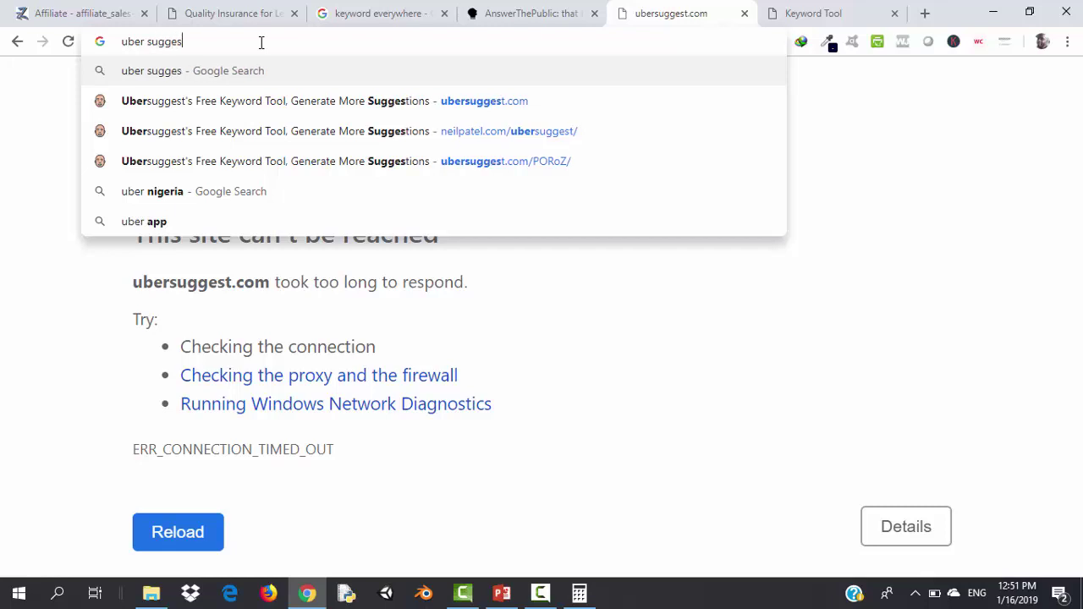
pyautogui.click(382, 174)
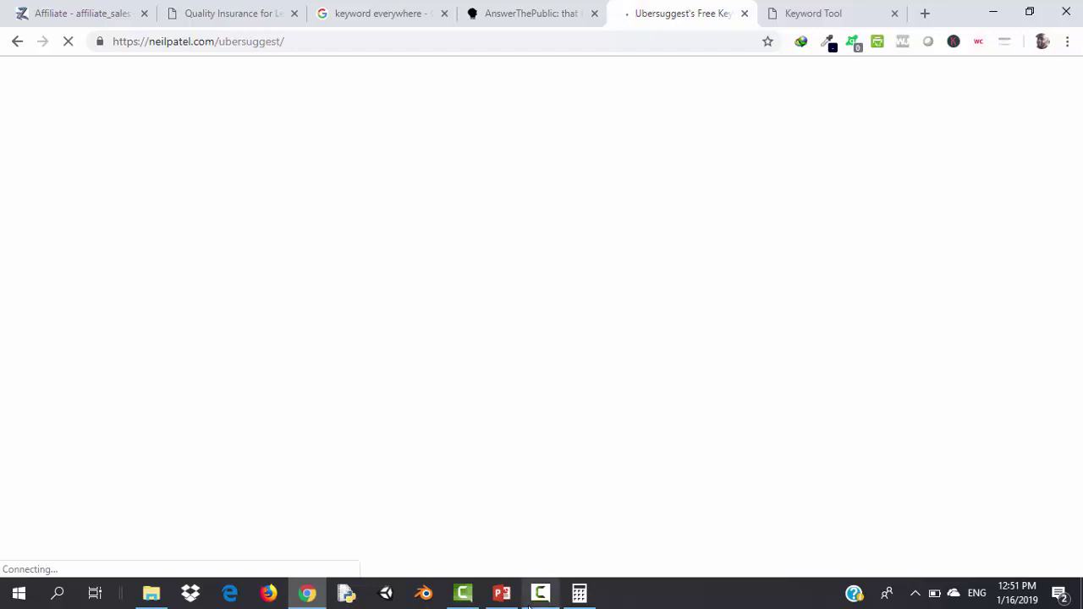
# Check the Keyword shitter slide in PowerPoint, and move the Ubersuggest tab in Chrome to the end of the tab row
pyautogui.click(502, 594)
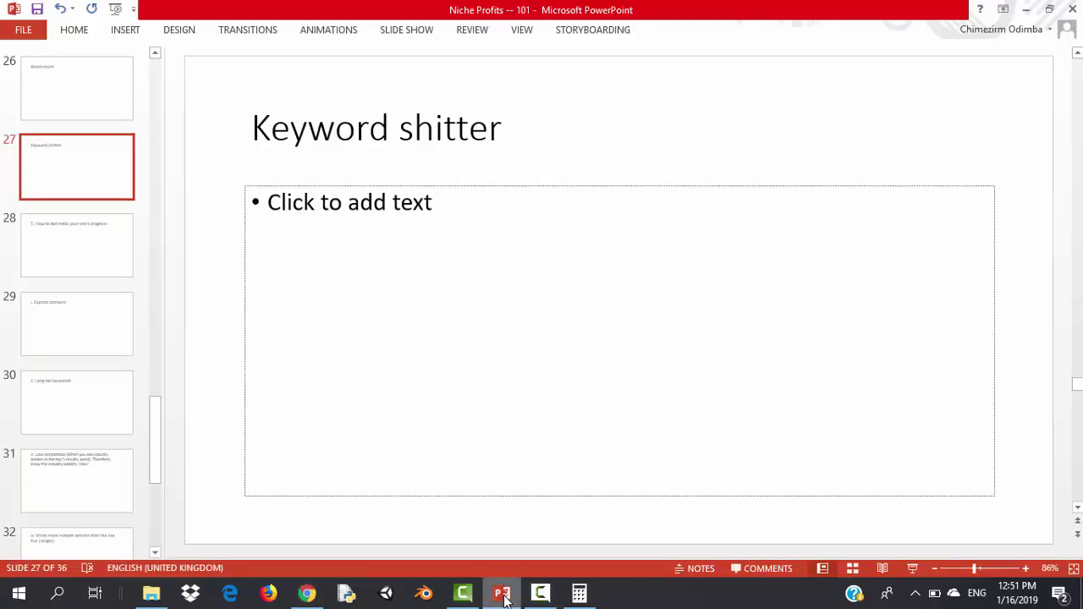
pyautogui.click(307, 594)
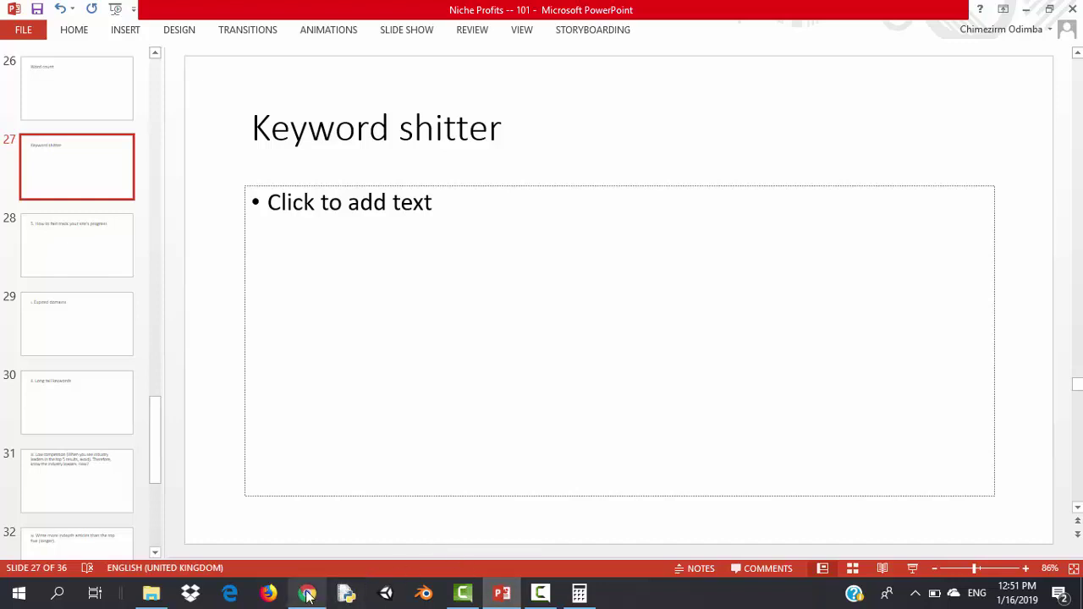
pyautogui.moveTo(708, 10); pyautogui.dragTo(894, 6)
# Search Google for "photography" in place of the keyword everywhere query and dismiss the location request
pyautogui.click(560, 5)
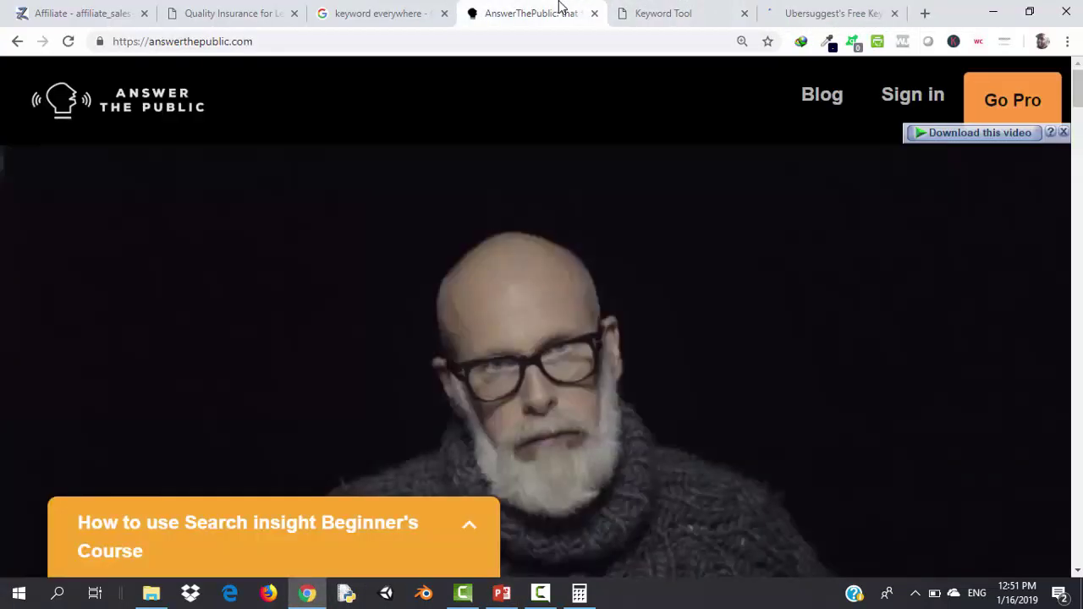
pyautogui.click(386, 9)
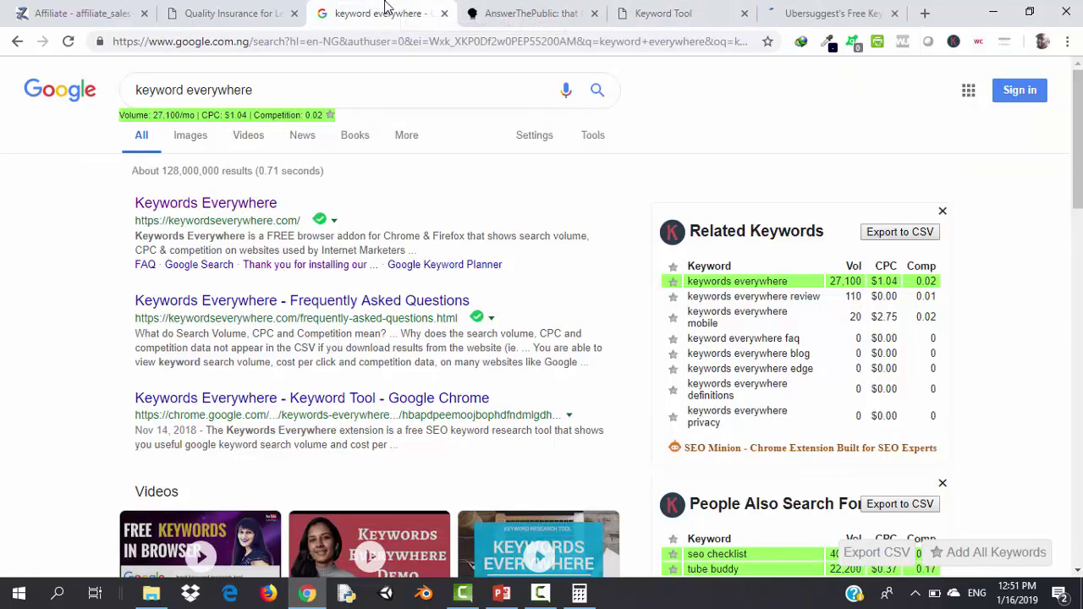
pyautogui.click(284, 87)
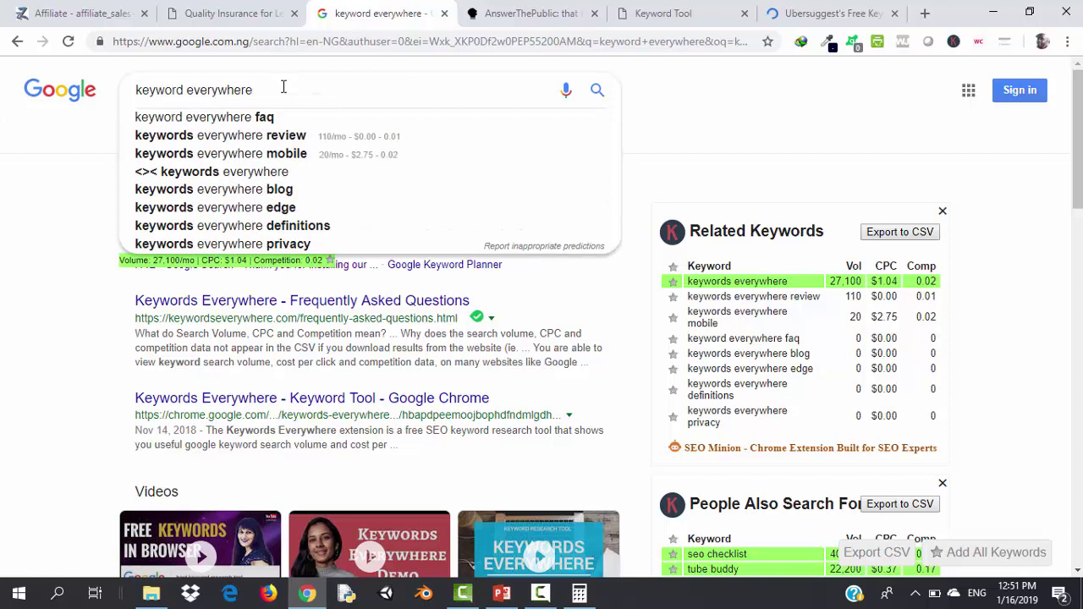
pyautogui.hotkey('ctrl', 'a')
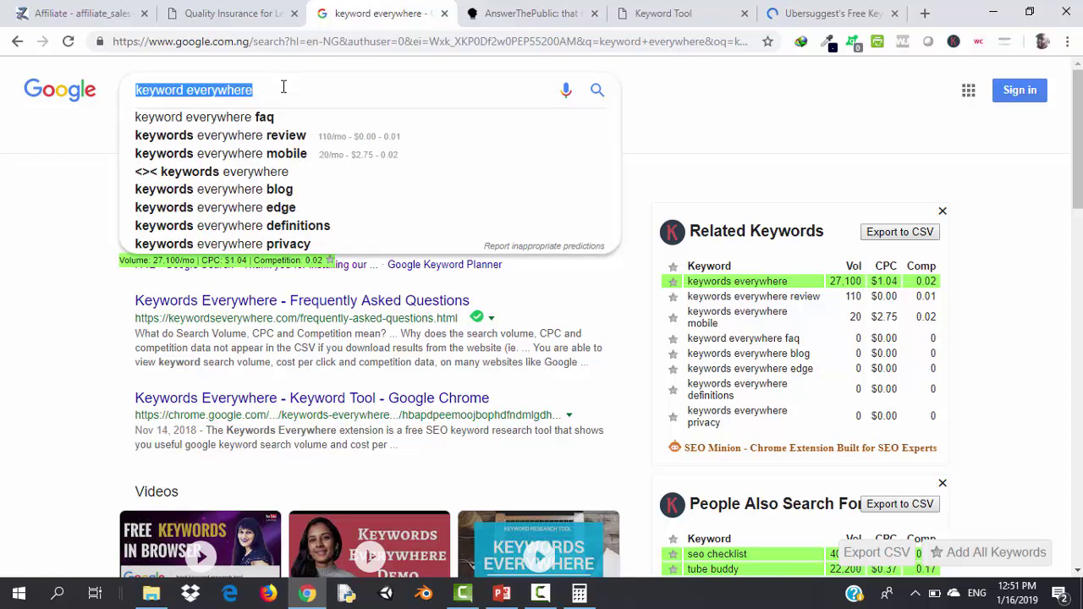
pyautogui.write('photogr')
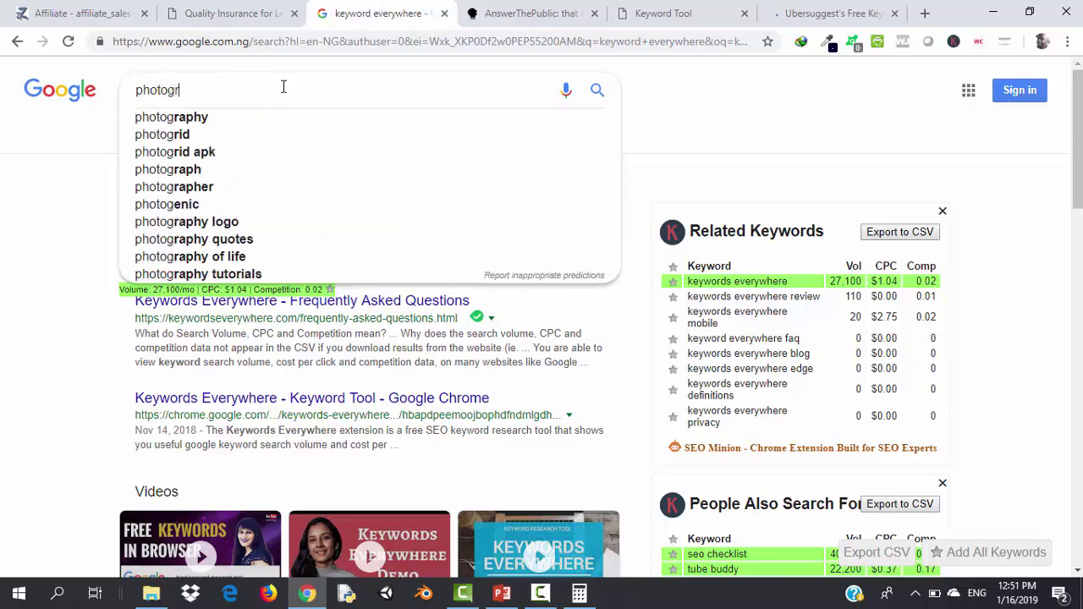
pyautogui.write('aphy')
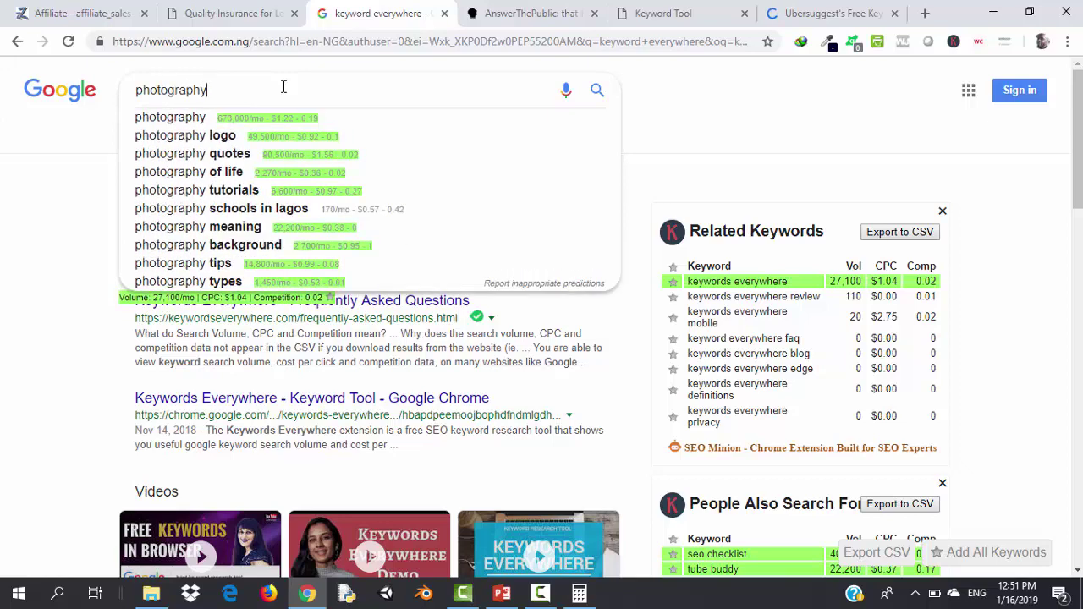
pyautogui.press('Return')
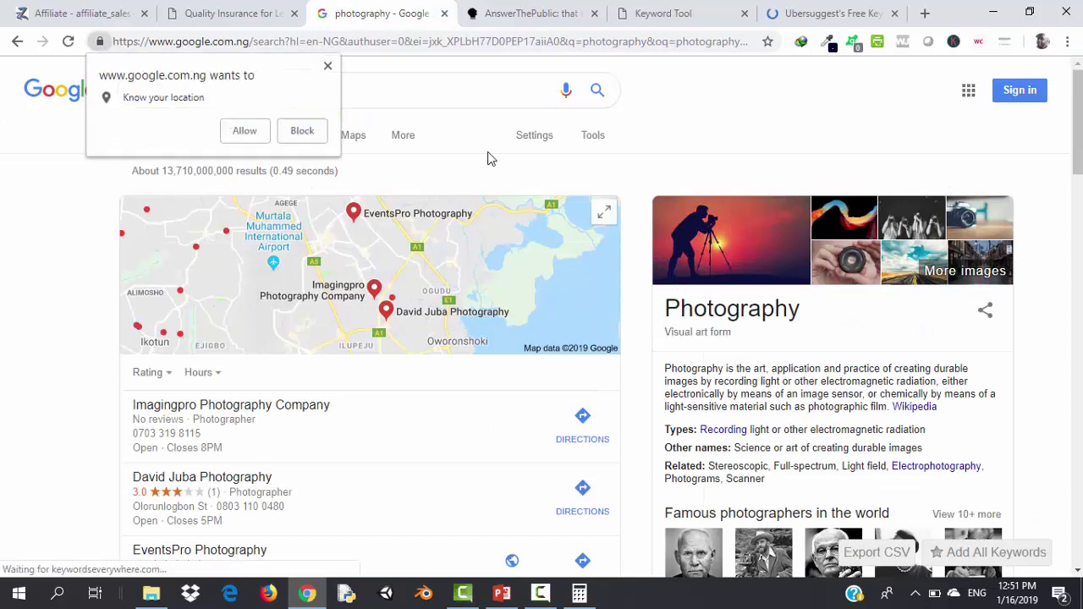
pyautogui.click(326, 68)
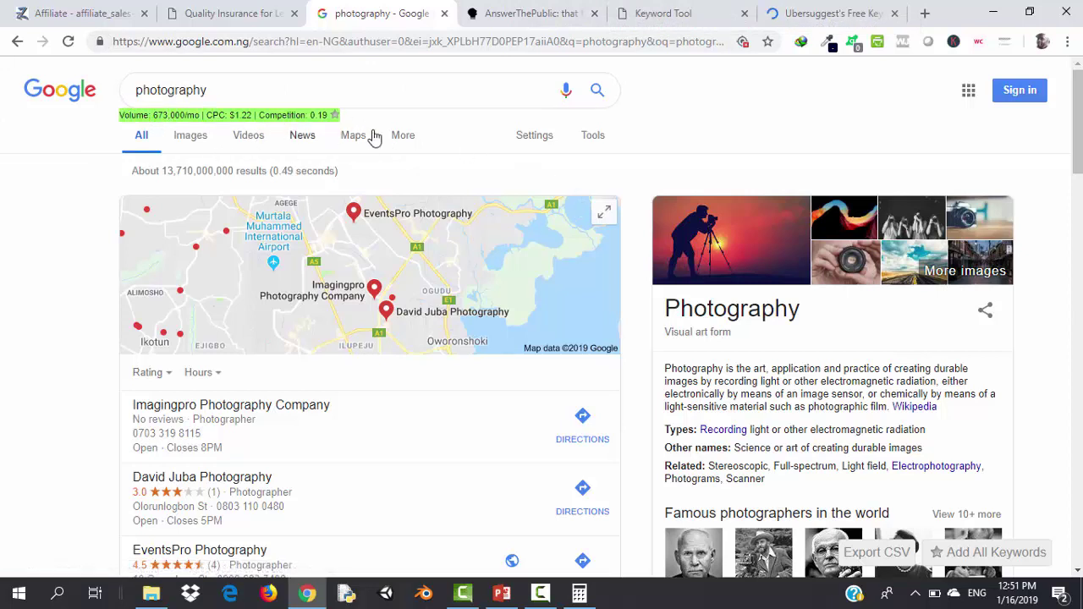
# Examine the search volume, CPC and competition data for photography and its Related Keywords and People Also Search For lists
pyautogui.scroll(-5, 906, 145)
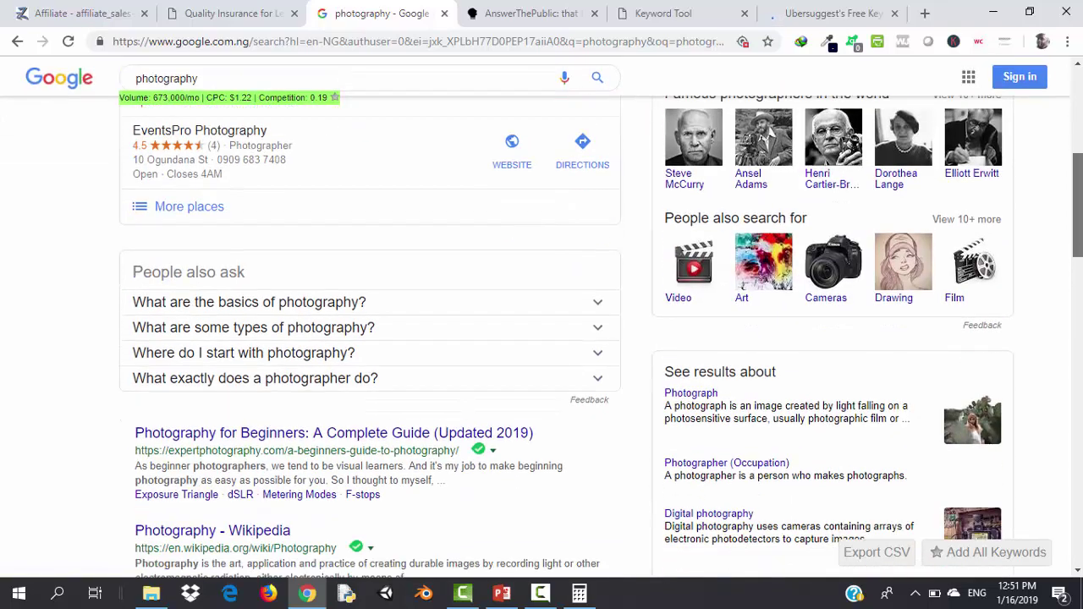
pyautogui.scroll(-3, 906, 145)
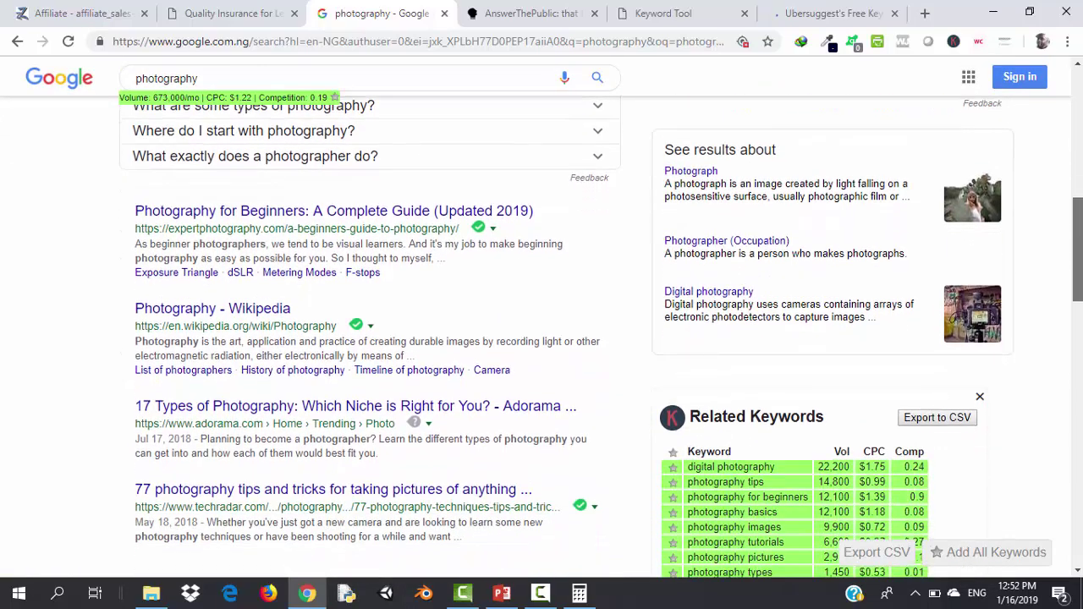
pyautogui.scroll(-2, 600, 339)
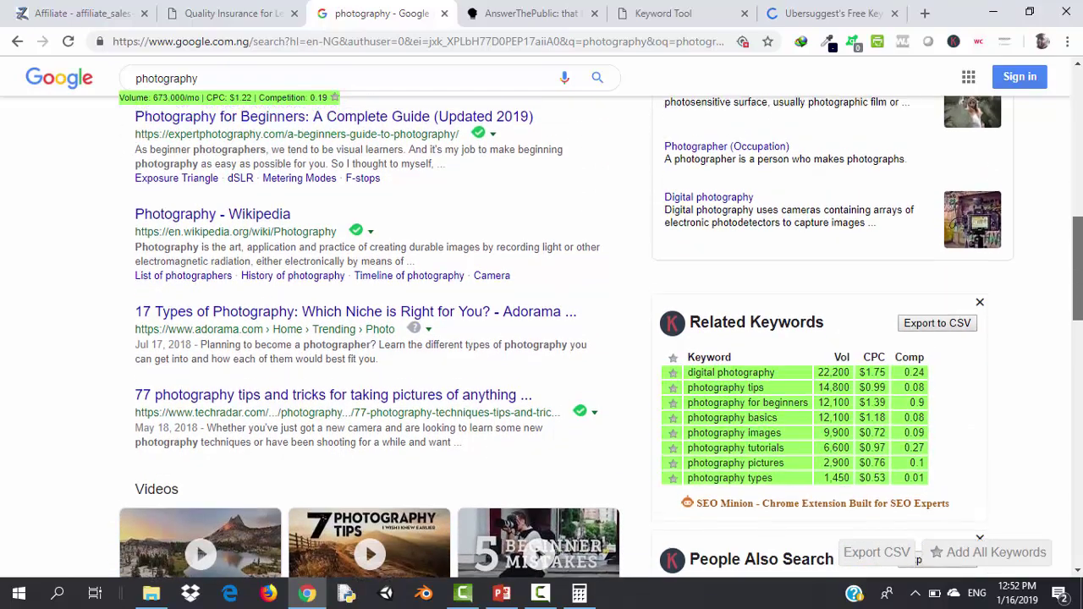
pyautogui.scroll(1, 601, 336)
pyautogui.scroll(-5, 541, 338)
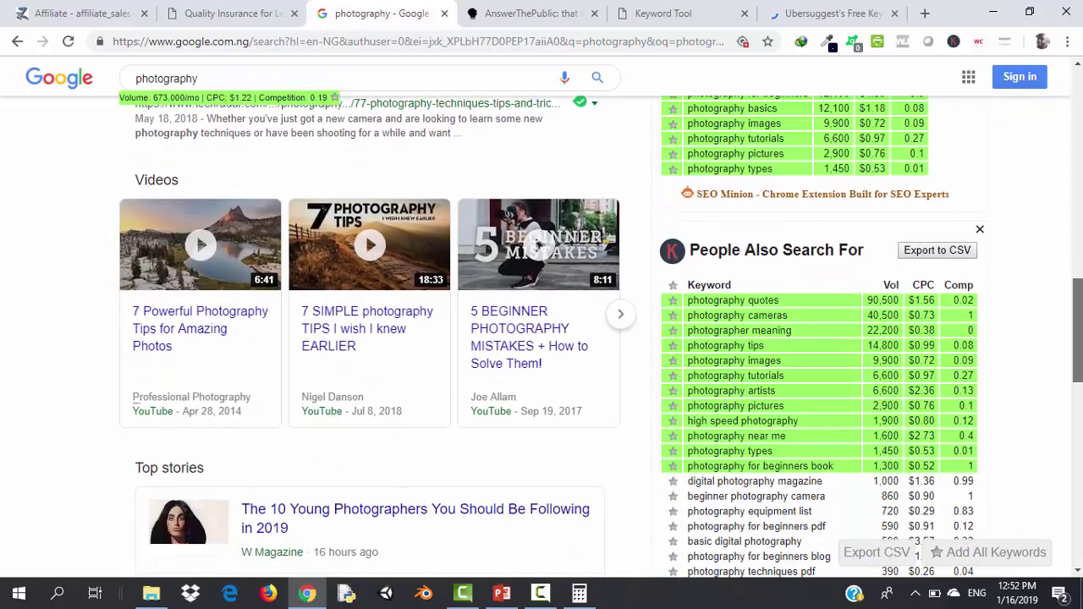
pyautogui.moveTo(1076, 340); pyautogui.dragTo(1068, 133)
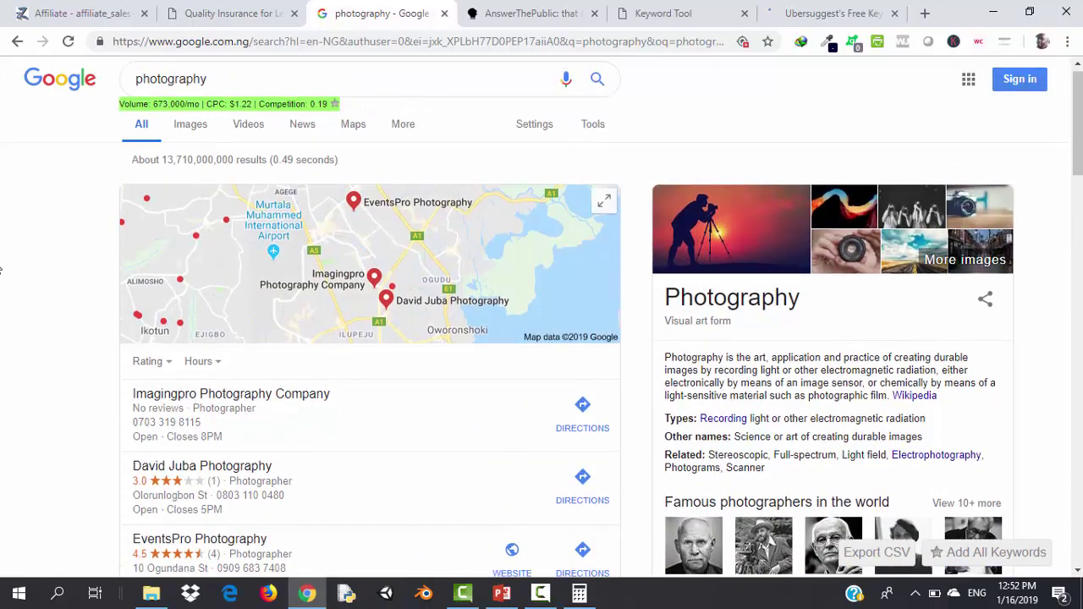
pyautogui.click(342, 73)
pyautogui.click(3, 256)
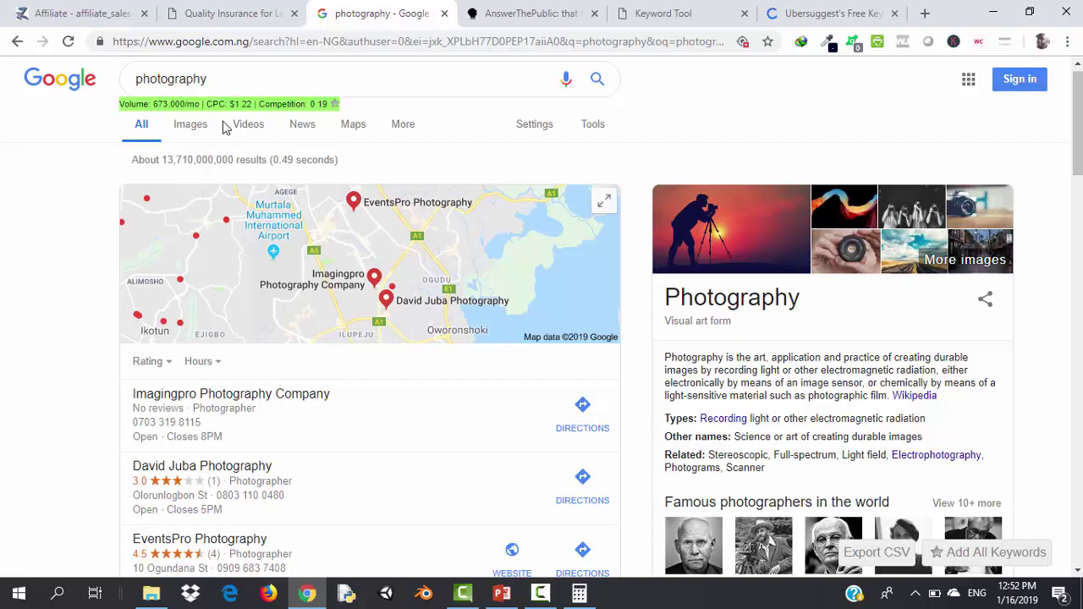
# View Google's search suggestions for photography with their keyword data and clear the query
pyautogui.click(237, 75)
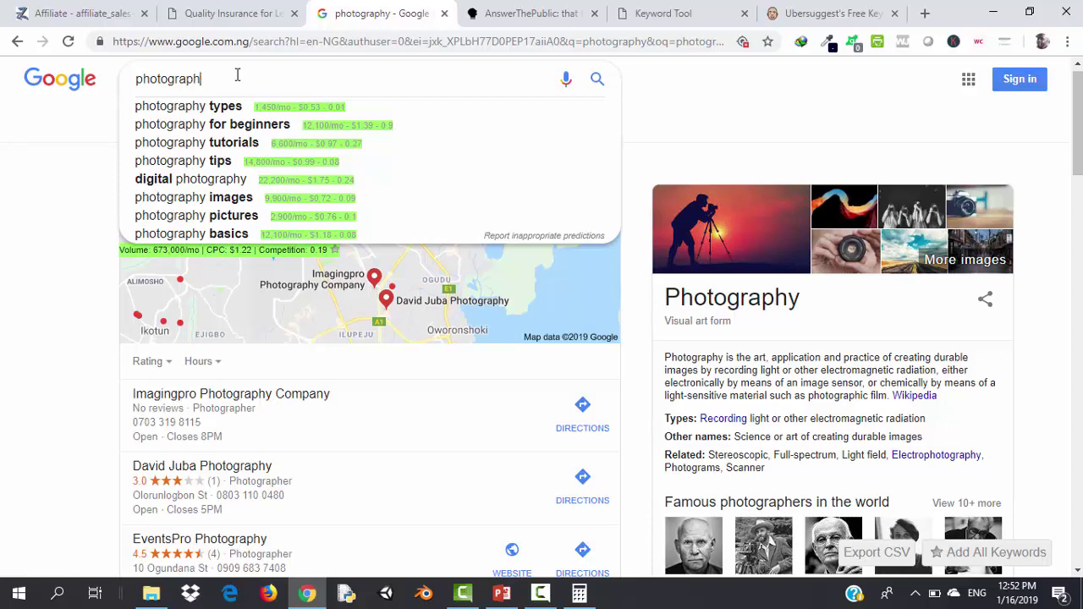
pyautogui.press('BackSpace')
pyautogui.press('BackSpace')
pyautogui.press('BackSpace')
pyautogui.press('BackSpace')
pyautogui.press('BackSpace')
pyautogui.press('BackSpace')
pyautogui.press('BackSpace')
pyautogui.press('BackSpace')
pyautogui.press('BackSpace')
pyautogui.press('BackSpace')
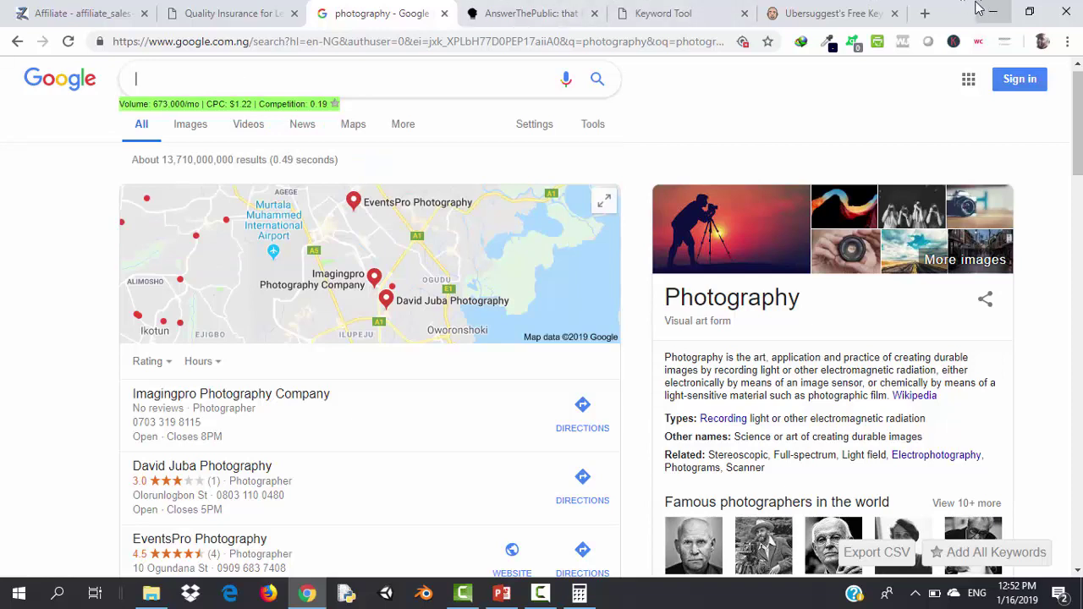
# Load amazon.com in a new browser tab
pyautogui.click(925, 14)
pyautogui.write('amazon.com')
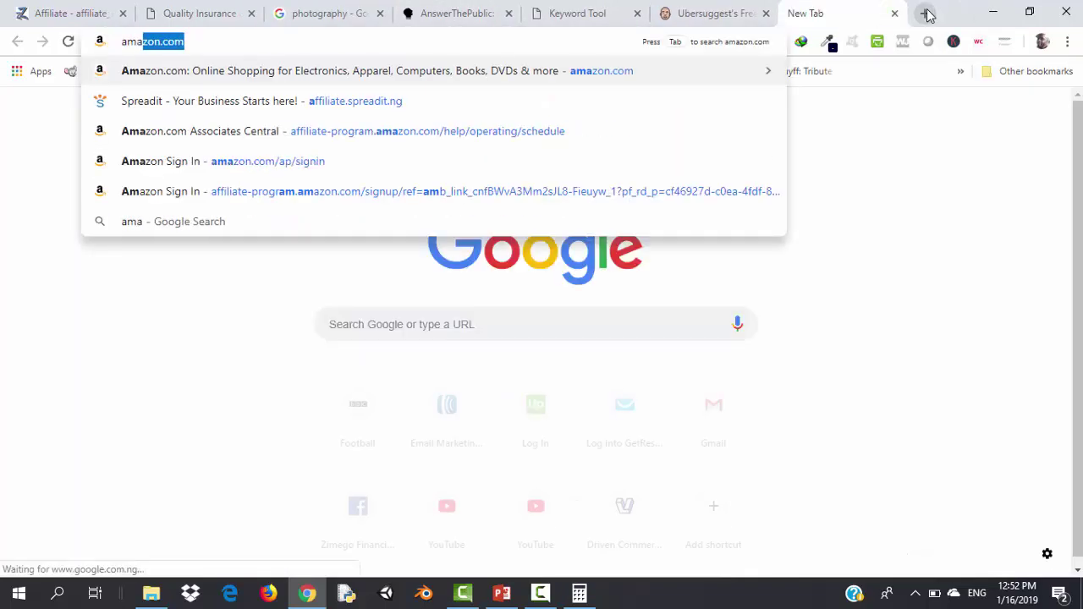
pyautogui.press('Return')
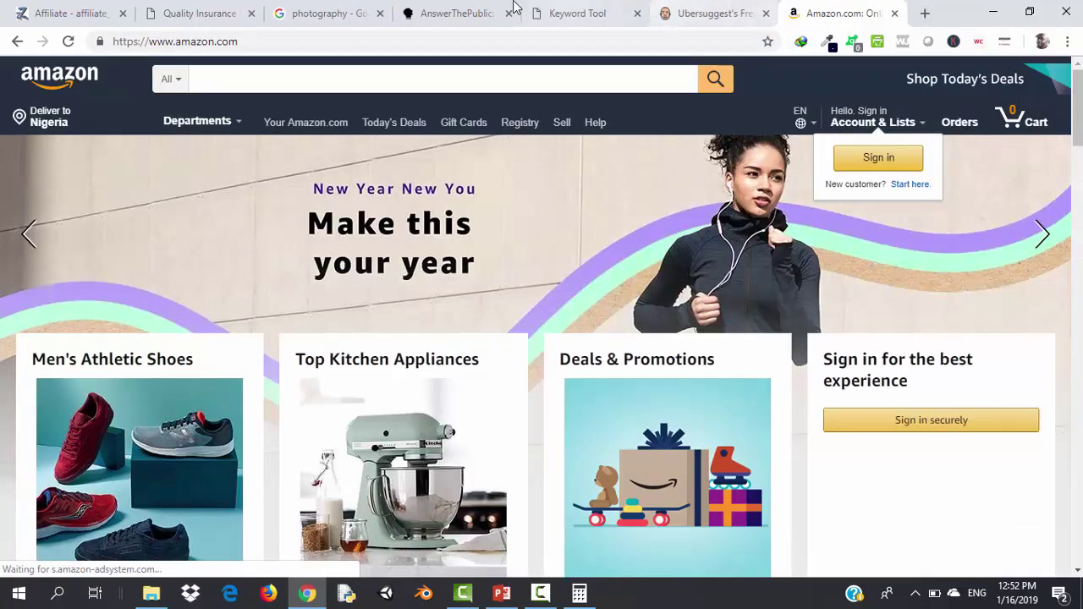
# Check the volume, CPC and competition data on Amazon's search suggestions for "came" and clear the search box
pyautogui.click(429, 77)
pyautogui.write('cama')
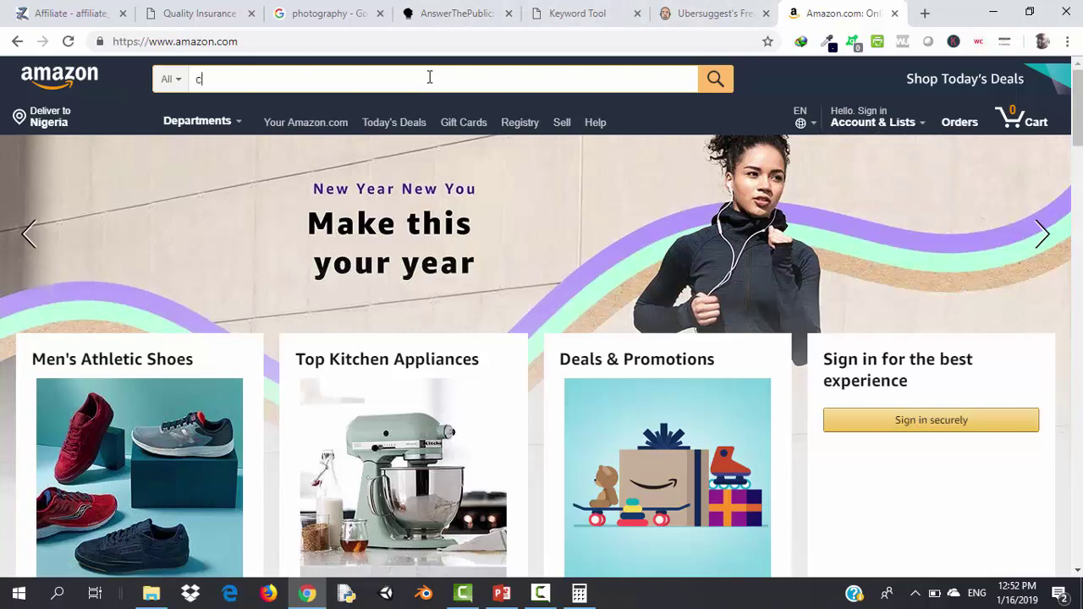
pyautogui.press('BackSpace')
pyautogui.write('e')
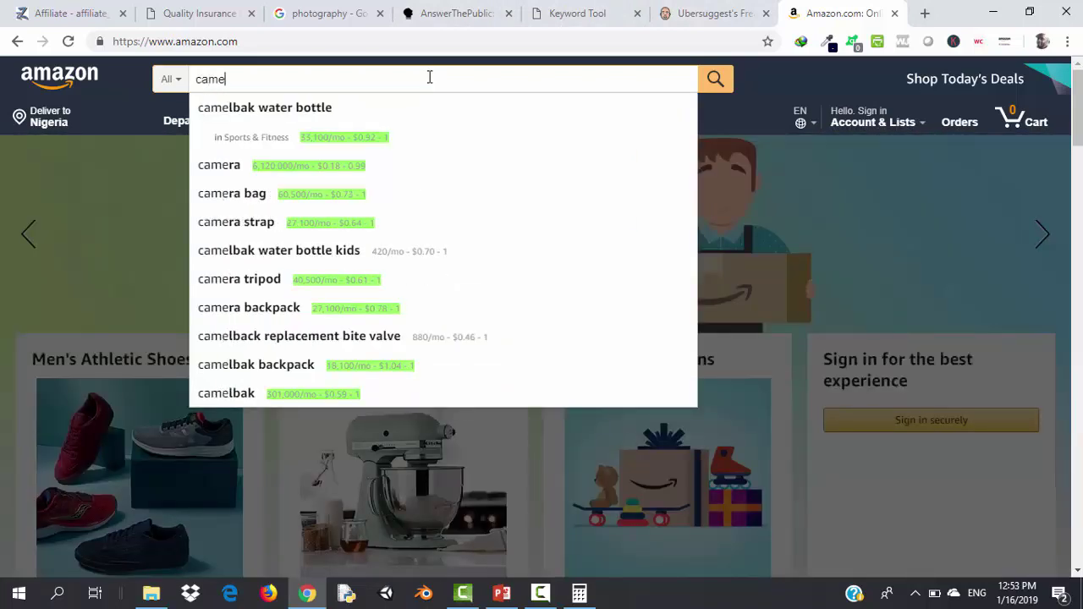
pyautogui.press('BackSpace')
pyautogui.press('BackSpace')
pyautogui.press('BackSpace')
pyautogui.press('BackSpace')
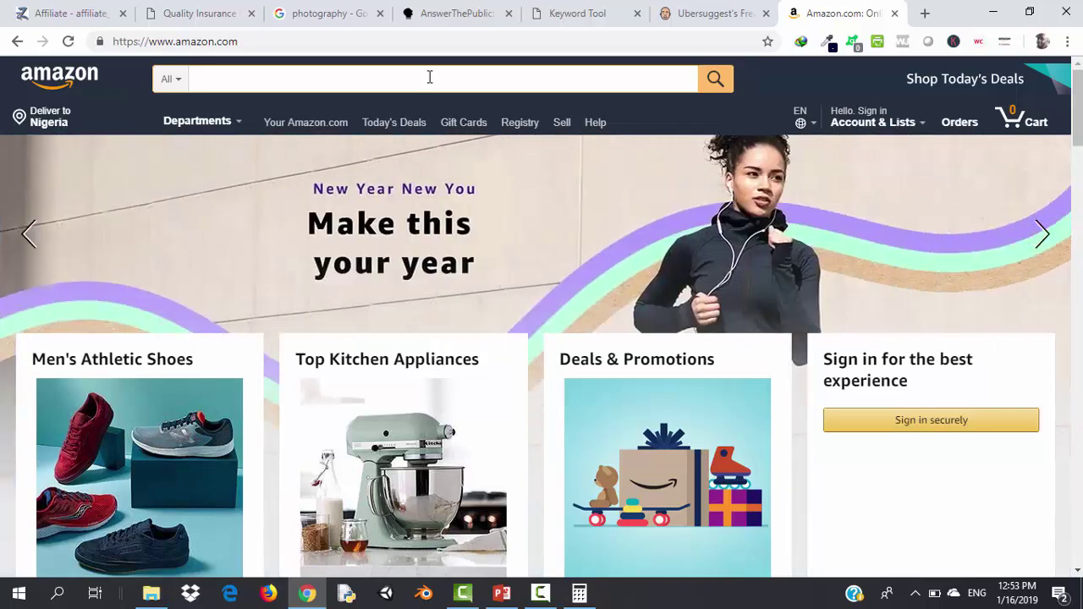
# Search Amazon for the suggested term "mirrorless cameras" and expand the Digital Cameras category list
pyautogui.write('mirrorless camera')
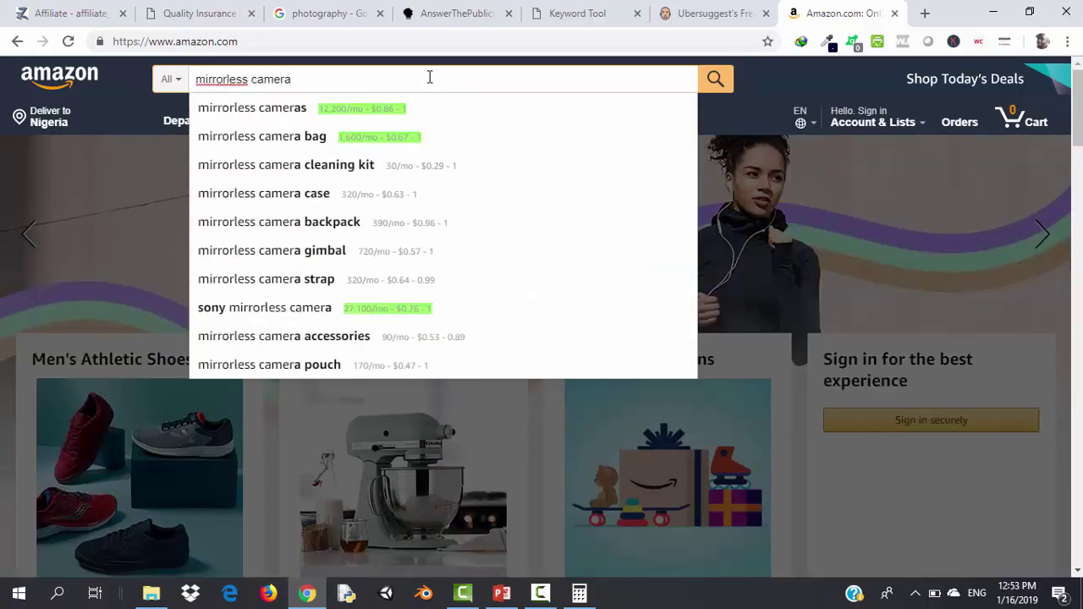
pyautogui.click(264, 111)
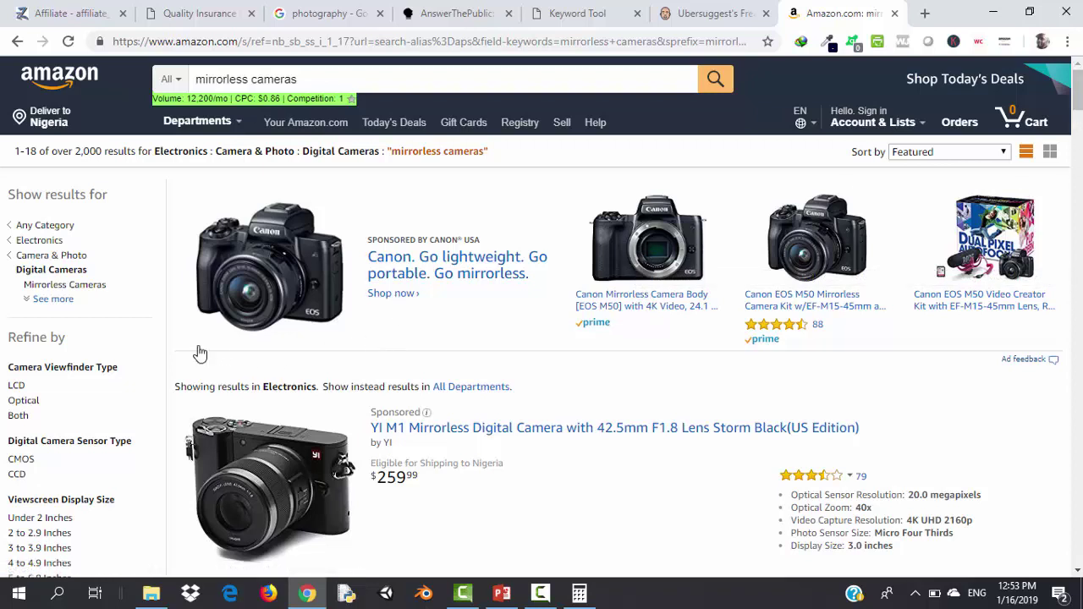
pyautogui.click(53, 300)
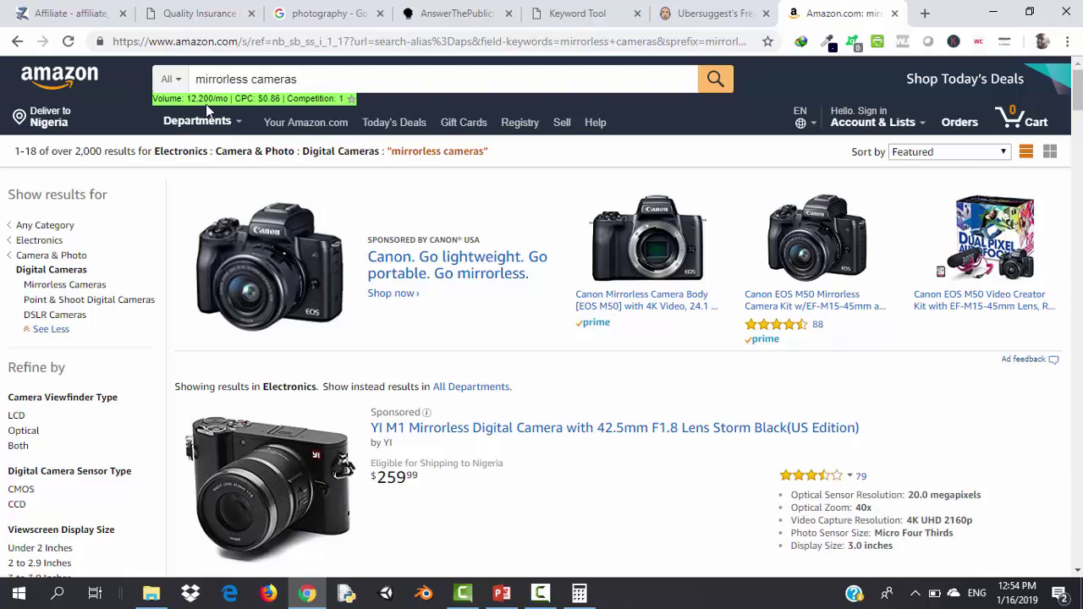
# Enlarge the Amazon page to 500% and examine the volume, CPC and competition data for mirrorless cameras
pyautogui.click(1067, 41)
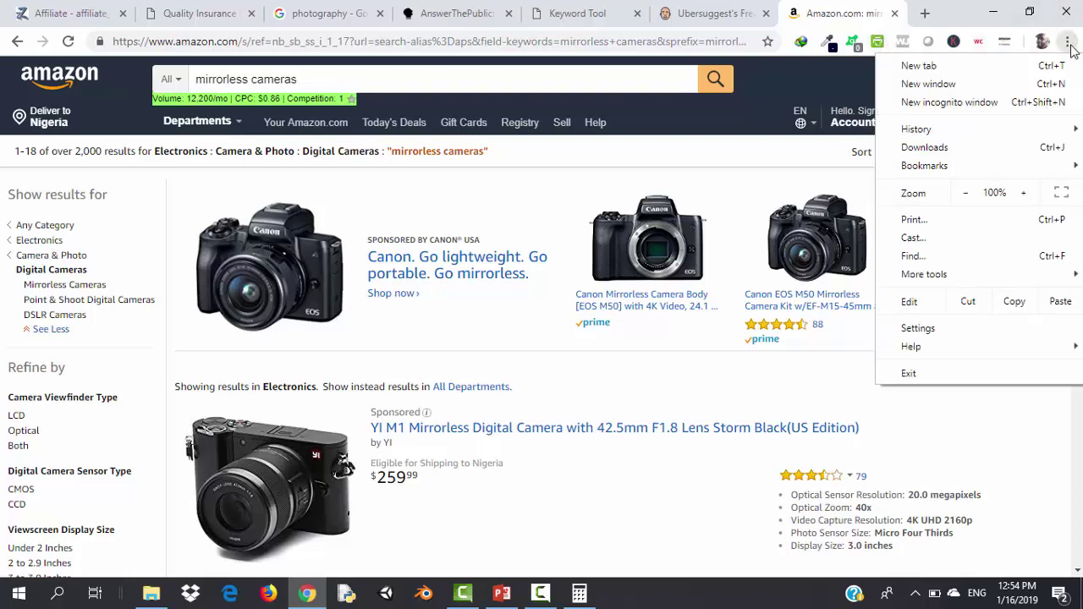
pyautogui.click(1025, 195)
pyautogui.click(1025, 194)
pyautogui.click(1024, 194)
pyautogui.click(1024, 194)
pyautogui.click(1023, 194)
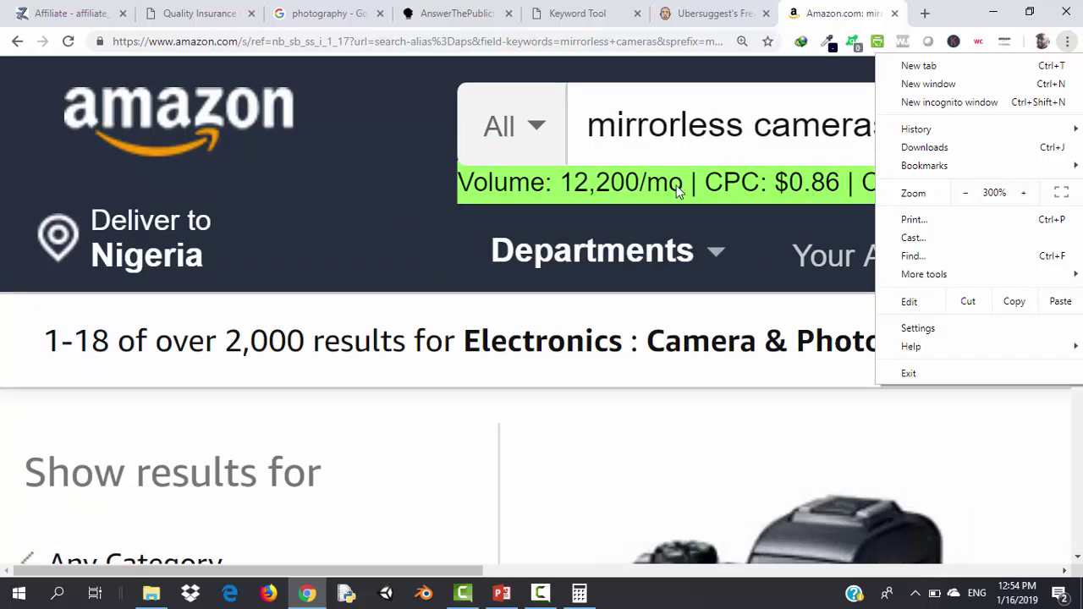
pyautogui.click(1025, 194)
pyautogui.click(1025, 194)
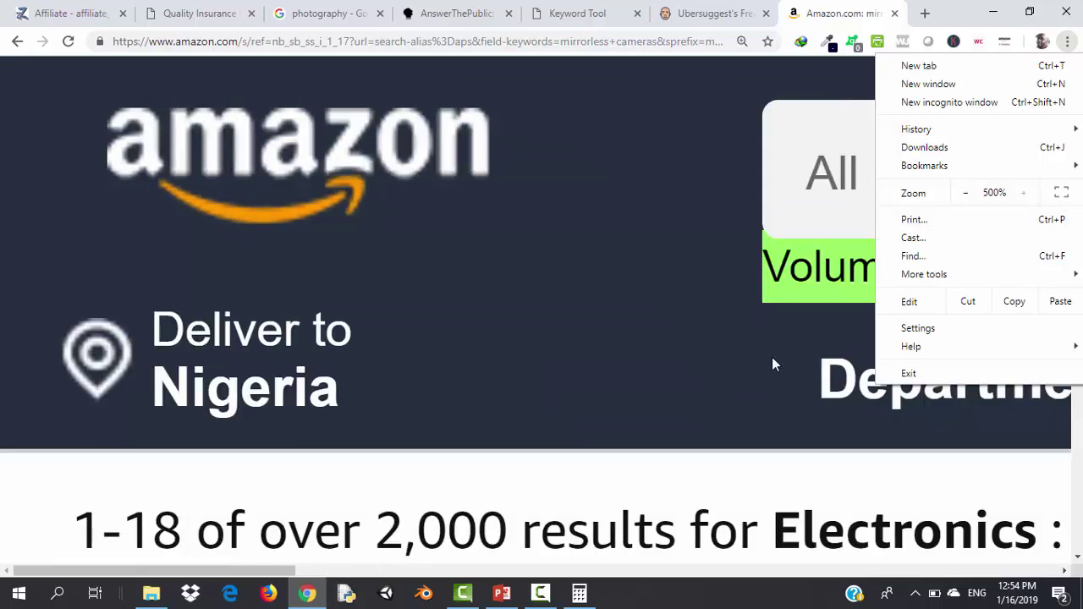
pyautogui.click(262, 572)
pyautogui.moveTo(262, 572); pyautogui.dragTo(443, 562)
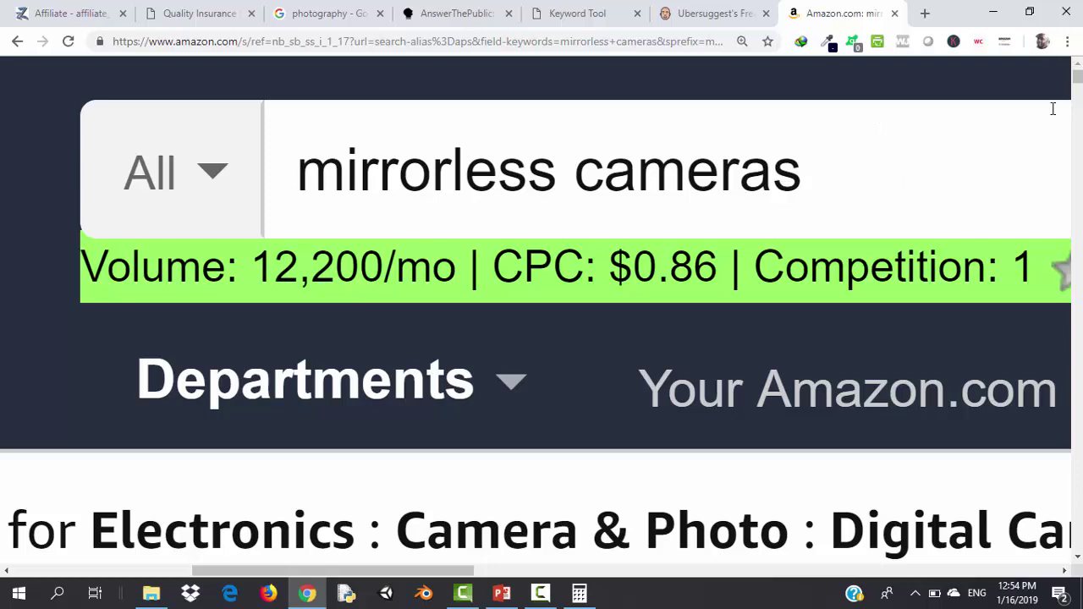
# Return the Amazon page's zoom to 100%
pyautogui.click(1068, 42)
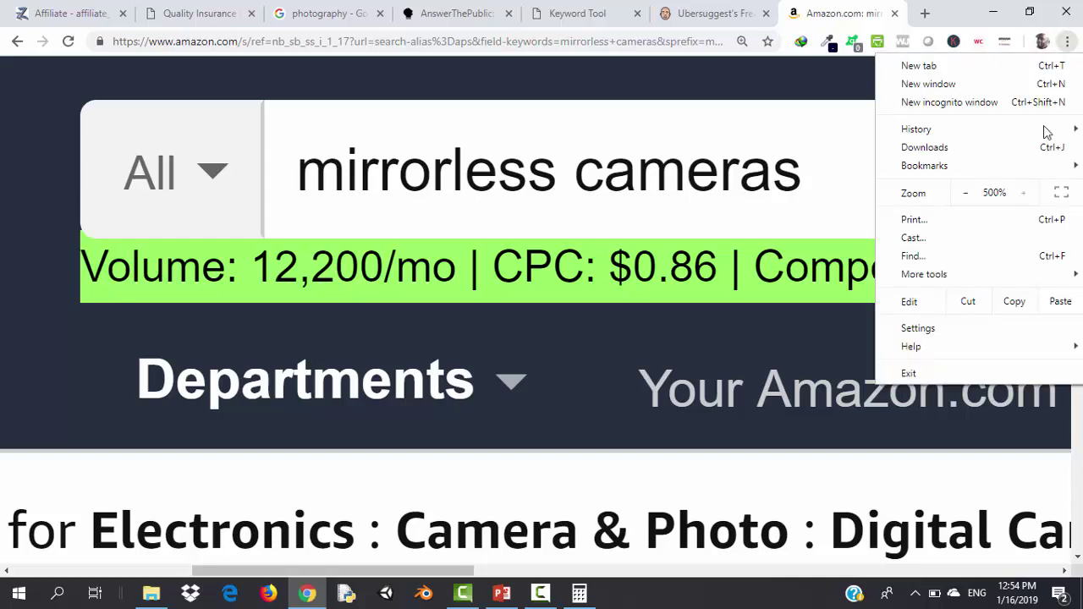
pyautogui.click(967, 194)
pyautogui.click(967, 194)
pyautogui.click(967, 194)
pyautogui.click(966, 194)
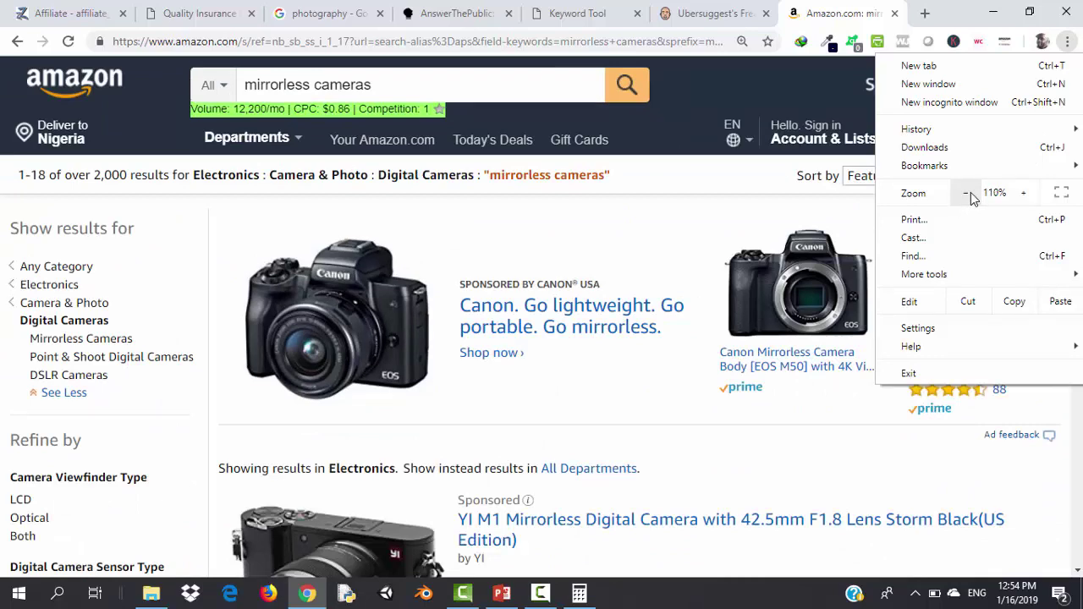
pyautogui.click(970, 195)
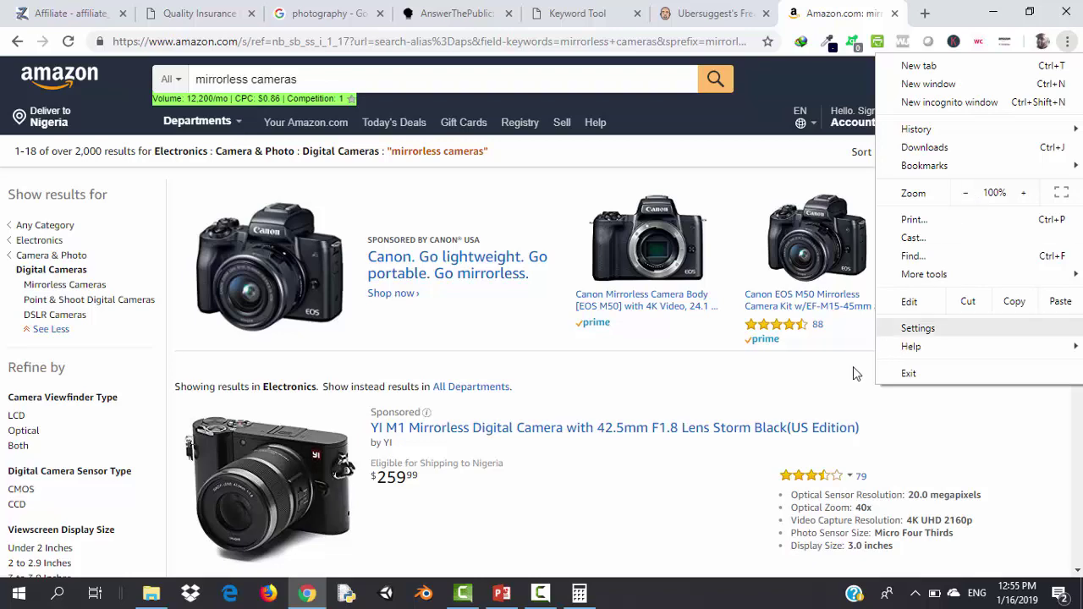
pyautogui.click(970, 421)
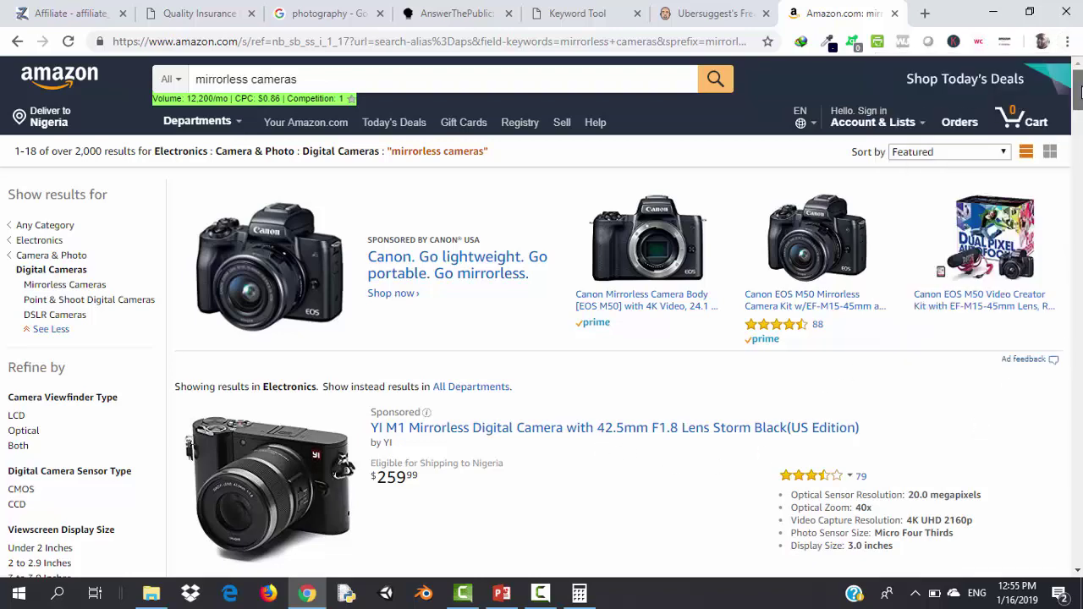
# Copy "Sony Alpha a6000 Mirrorless Digital Camera" from the Amazon's Choice listing title and search Google for it in a new tab
pyautogui.scroll(-2, 541, 317)
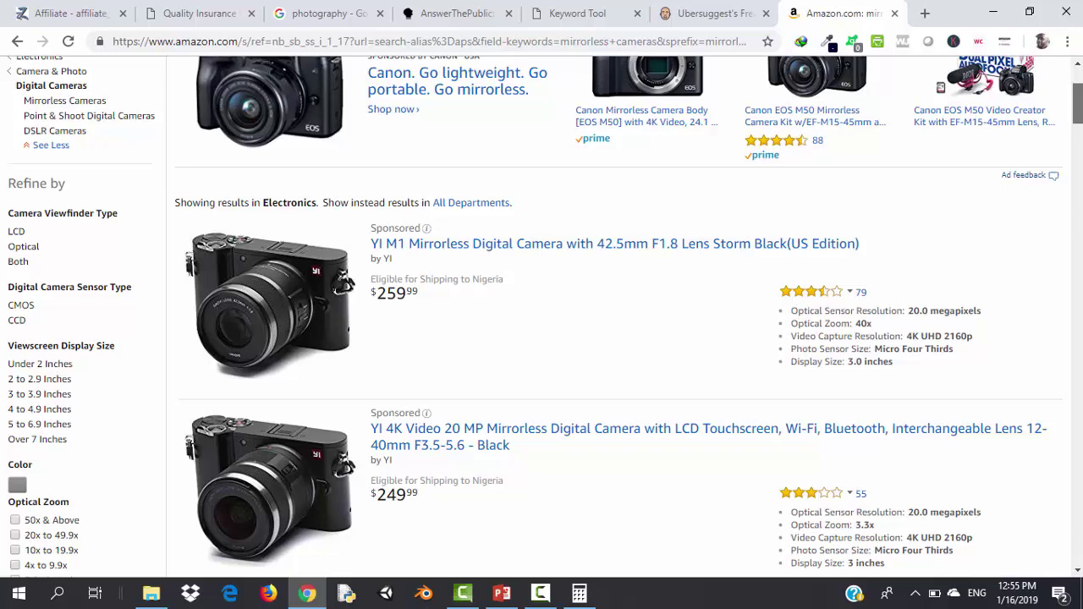
pyautogui.scroll(-4, 541, 316)
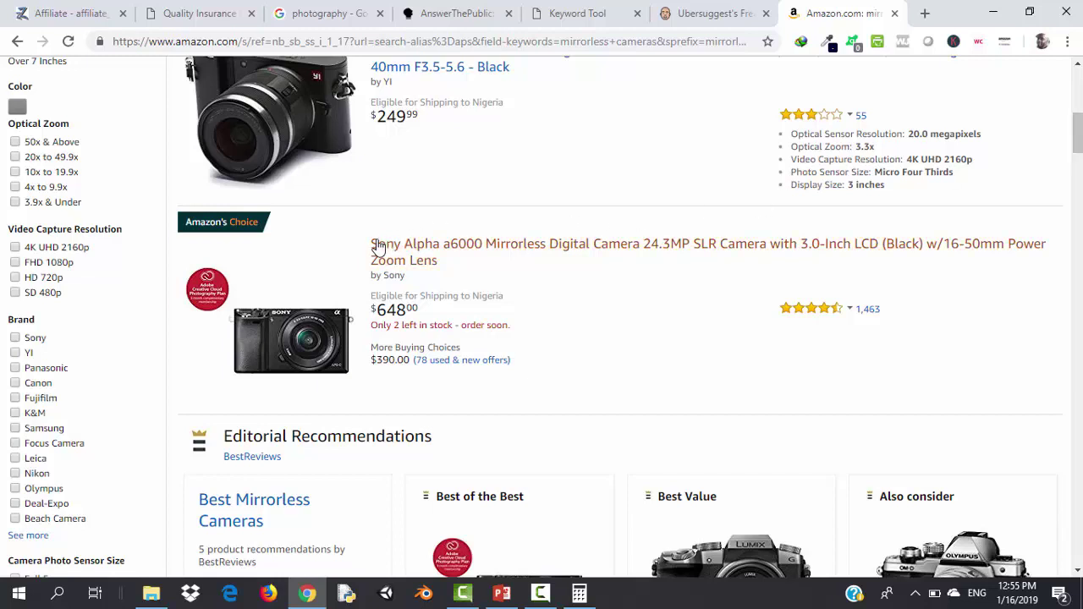
pyautogui.moveTo(370, 245); pyautogui.dragTo(640, 242)
pyautogui.hotkey('ctrl', 'c')
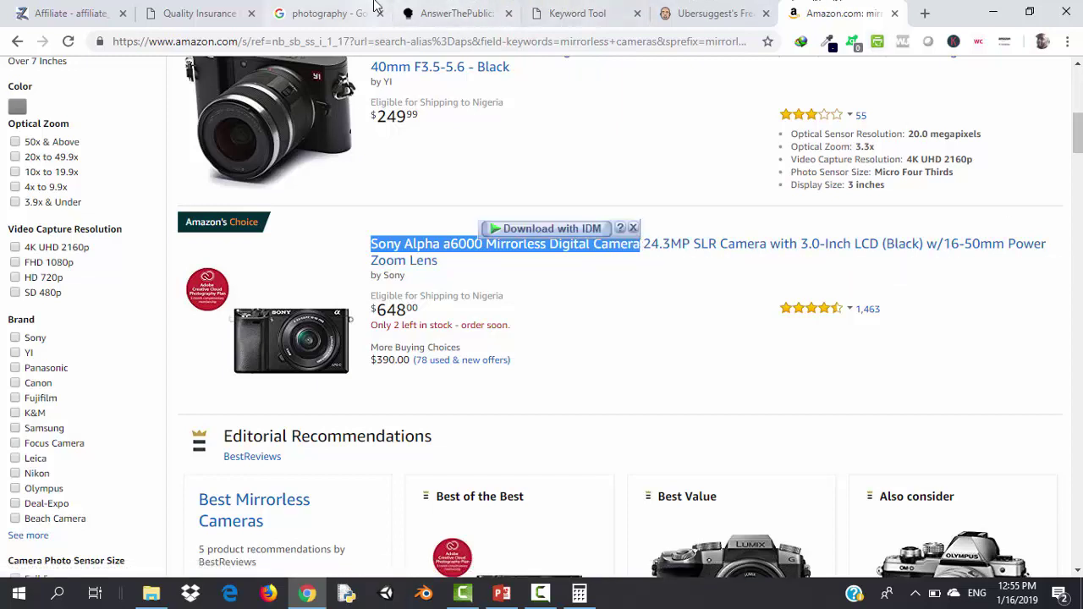
pyautogui.click(924, 13)
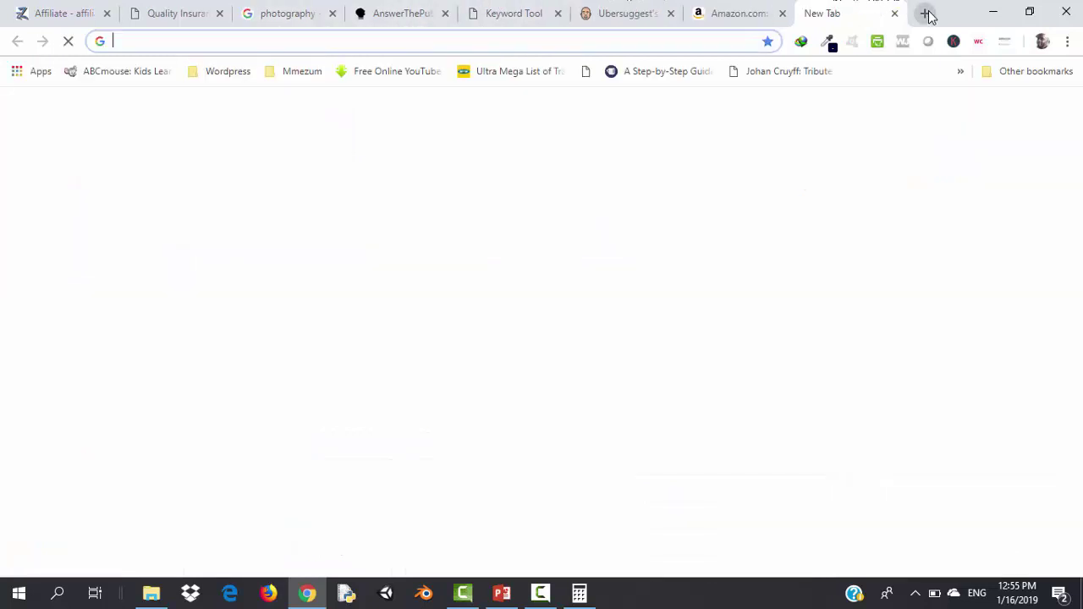
pyautogui.hotkey('ctrl', 'v')
pyautogui.press('Return')
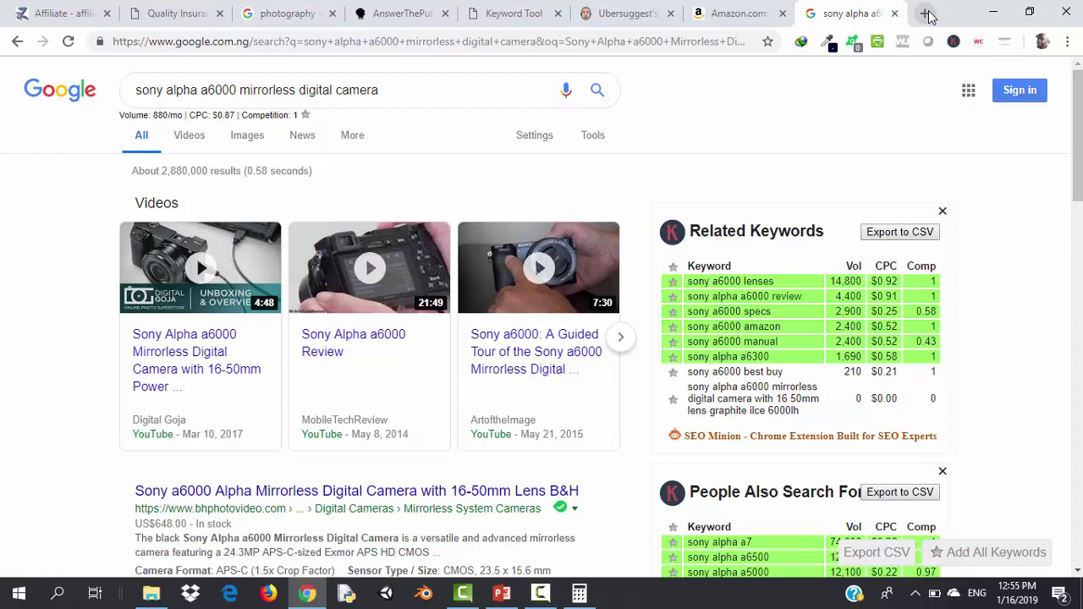
# Enlarge the Google results page to 400% and examine the volume, CPC and competition data for the Sony camera query
pyautogui.click(1067, 41)
pyautogui.click(1022, 193)
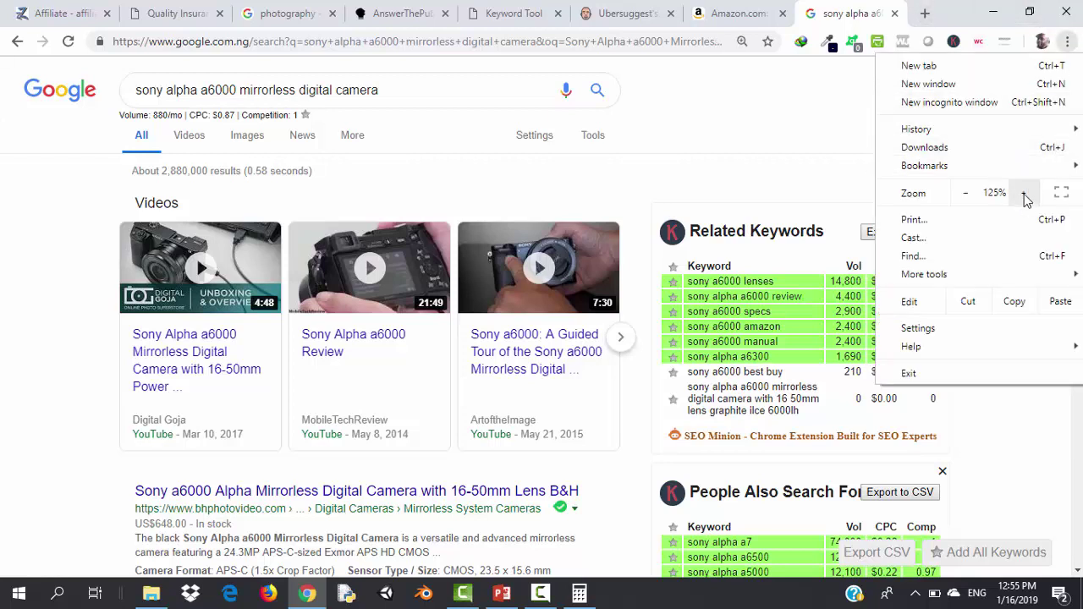
pyautogui.click(1022, 193)
pyautogui.click(1023, 193)
pyautogui.click(1025, 194)
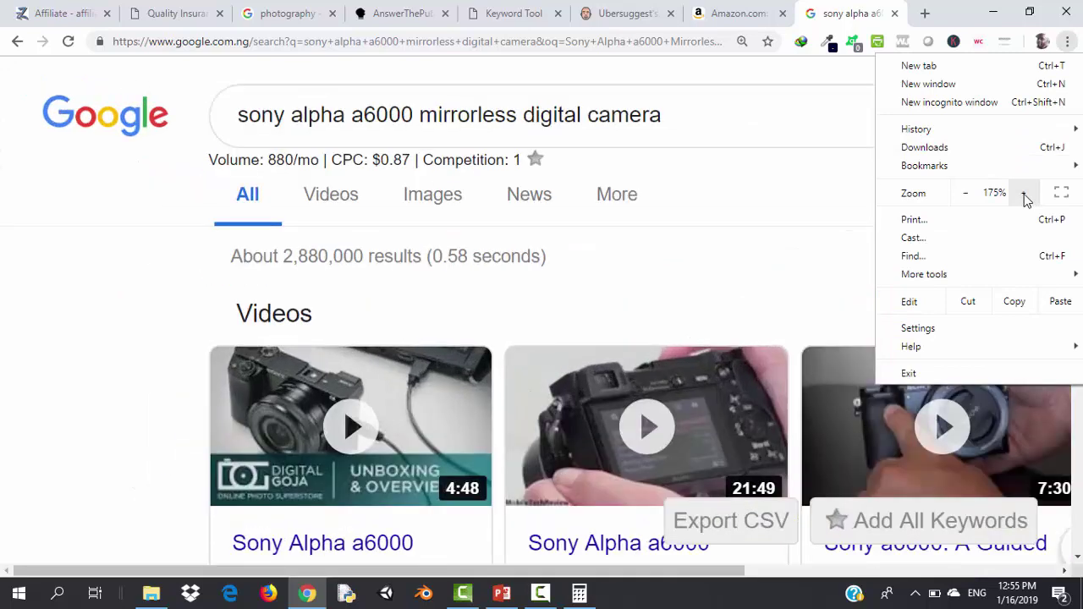
pyautogui.click(1025, 194)
pyautogui.click(1024, 194)
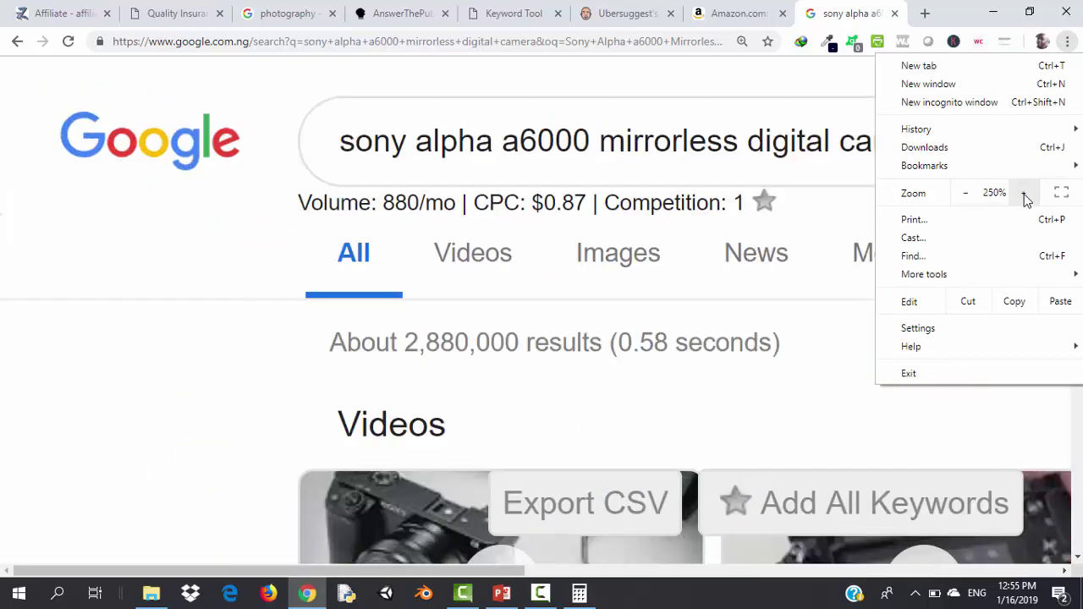
pyautogui.click(1024, 194)
pyautogui.click(1024, 194)
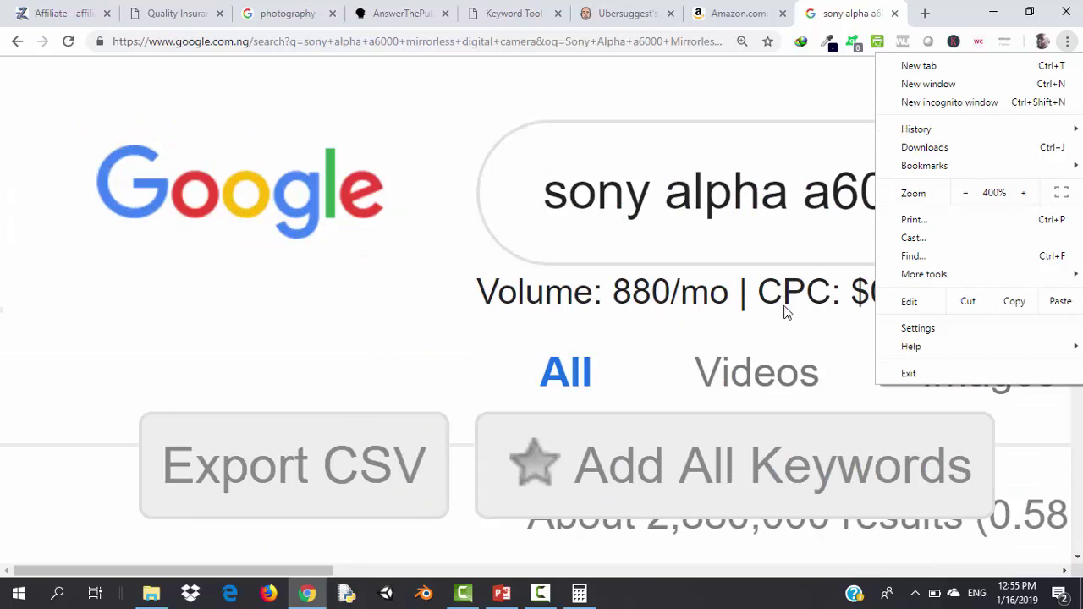
pyautogui.click(315, 572)
pyautogui.moveTo(316, 572); pyautogui.dragTo(449, 570)
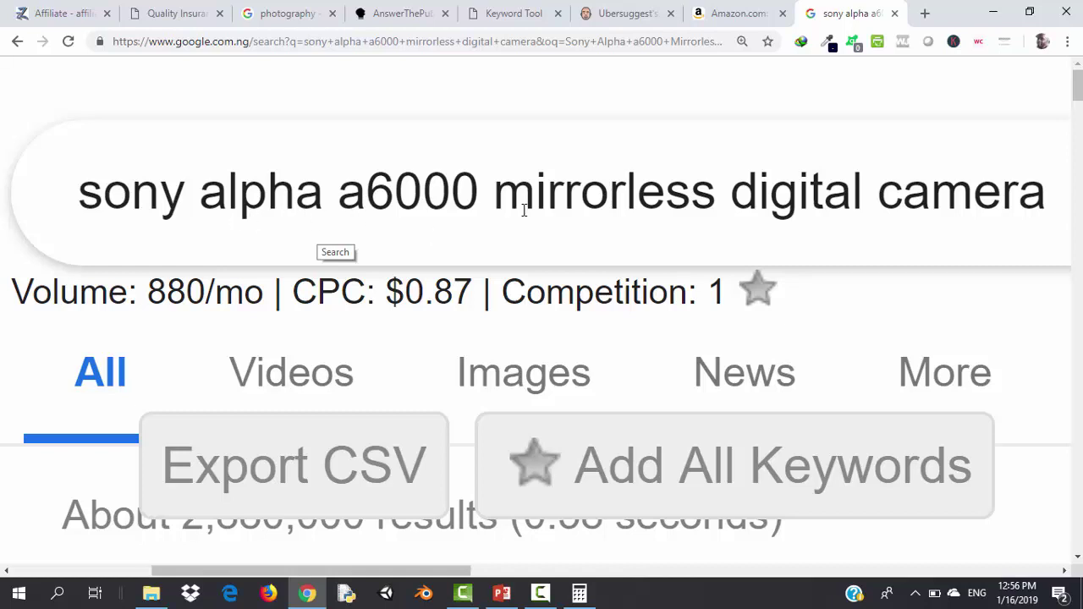
# Reduce the Google results page's zoom to 150% and display the search suggestions for the Sony camera query
pyautogui.click(1045, 192)
pyautogui.moveTo(1046, 193); pyautogui.dragTo(773, 210)
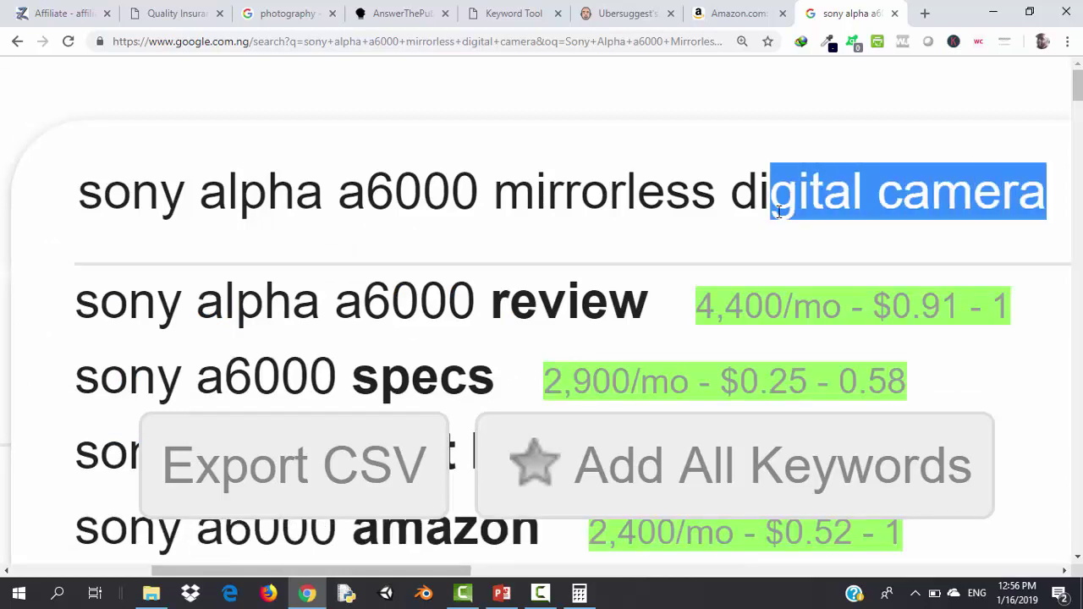
pyautogui.click(1068, 41)
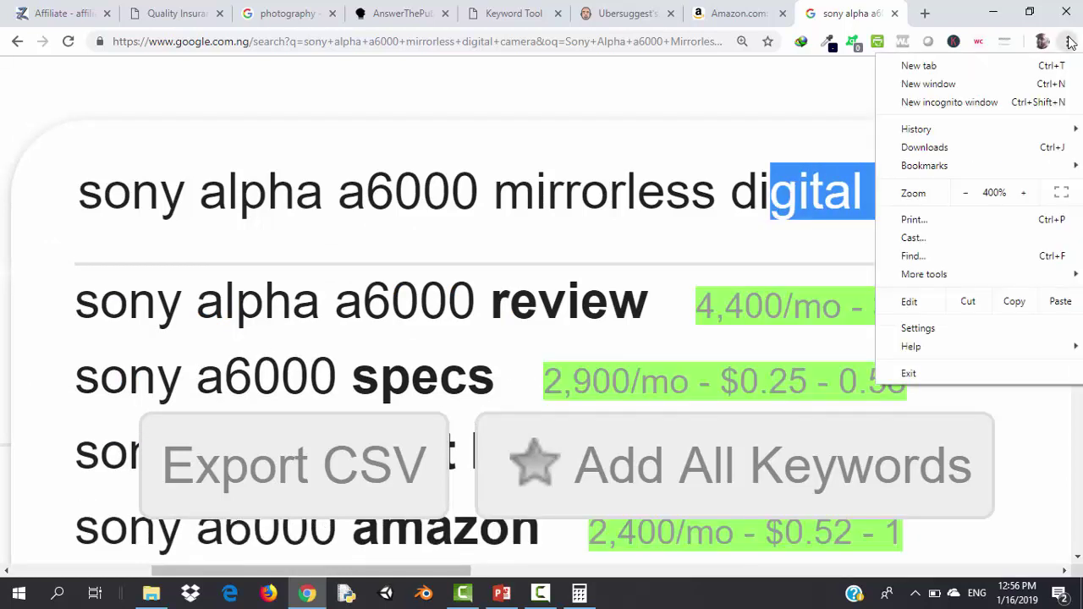
pyautogui.click(962, 196)
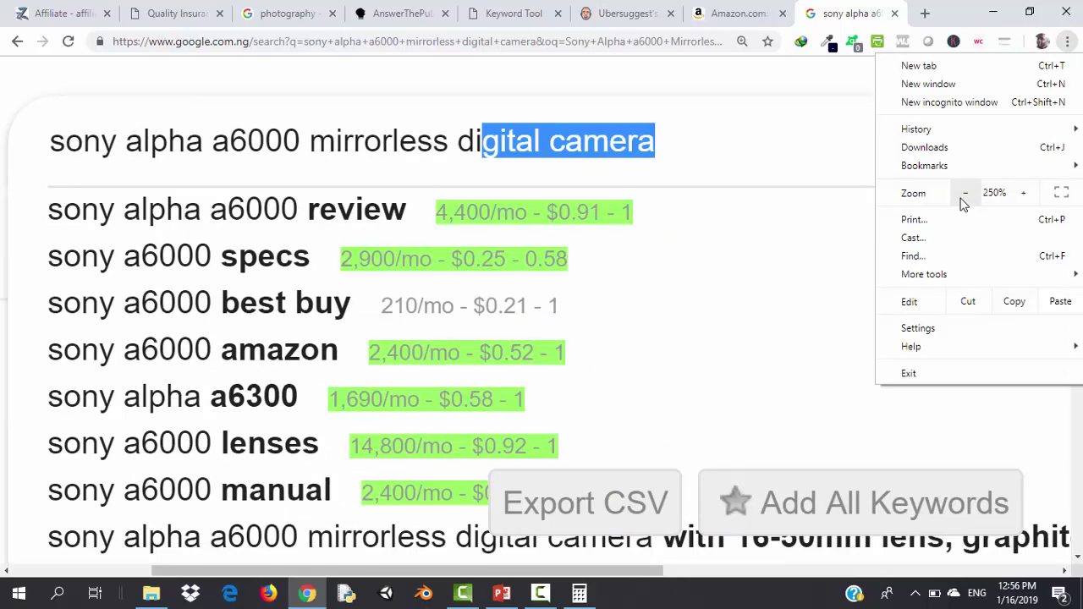
pyautogui.click(962, 196)
pyautogui.click(962, 196)
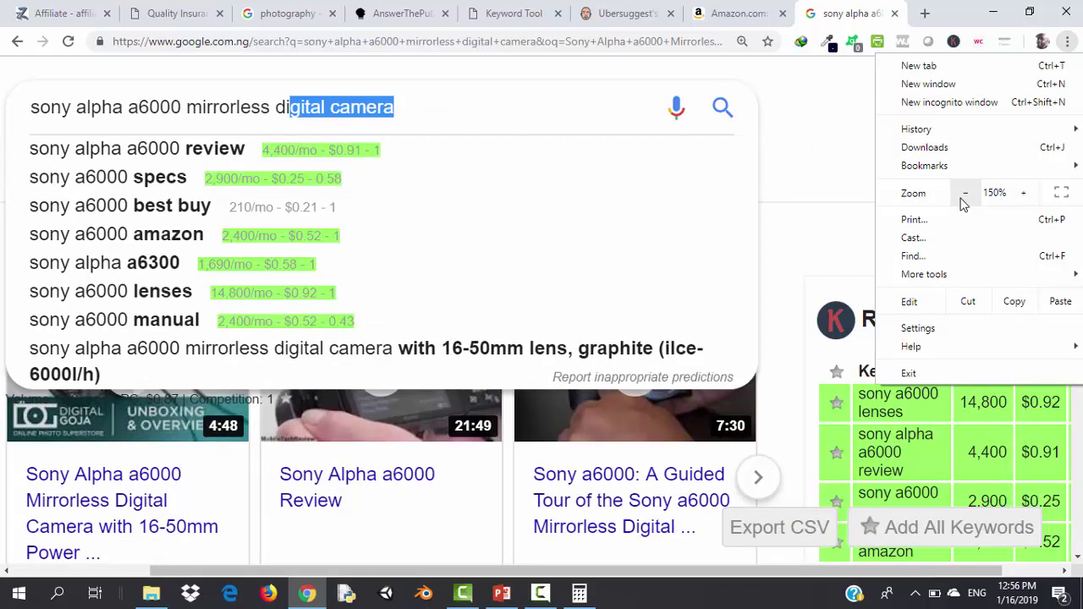
pyautogui.click(818, 157)
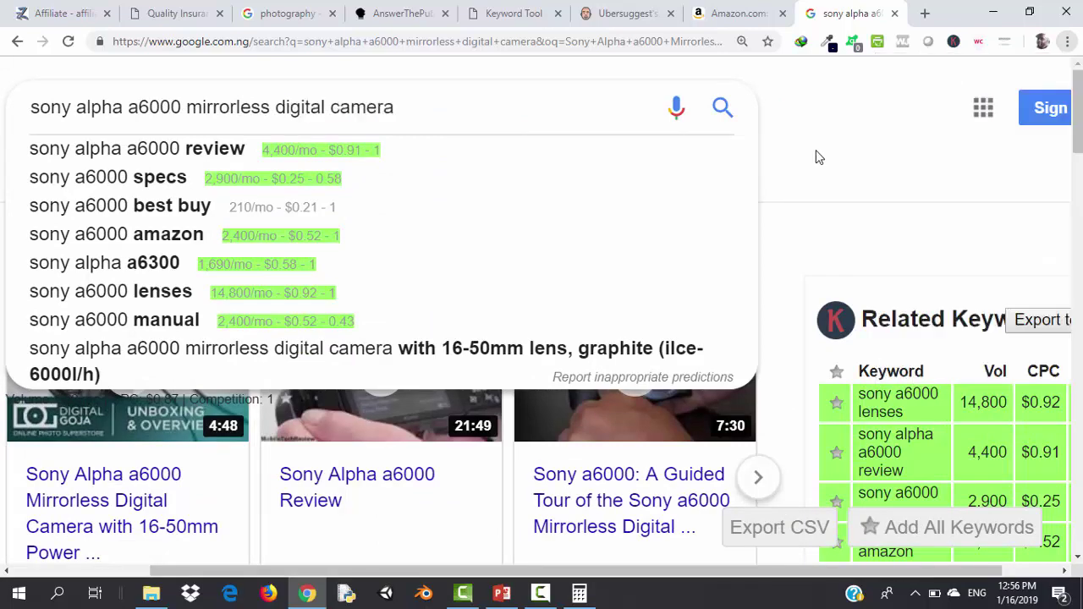
pyautogui.click(818, 158)
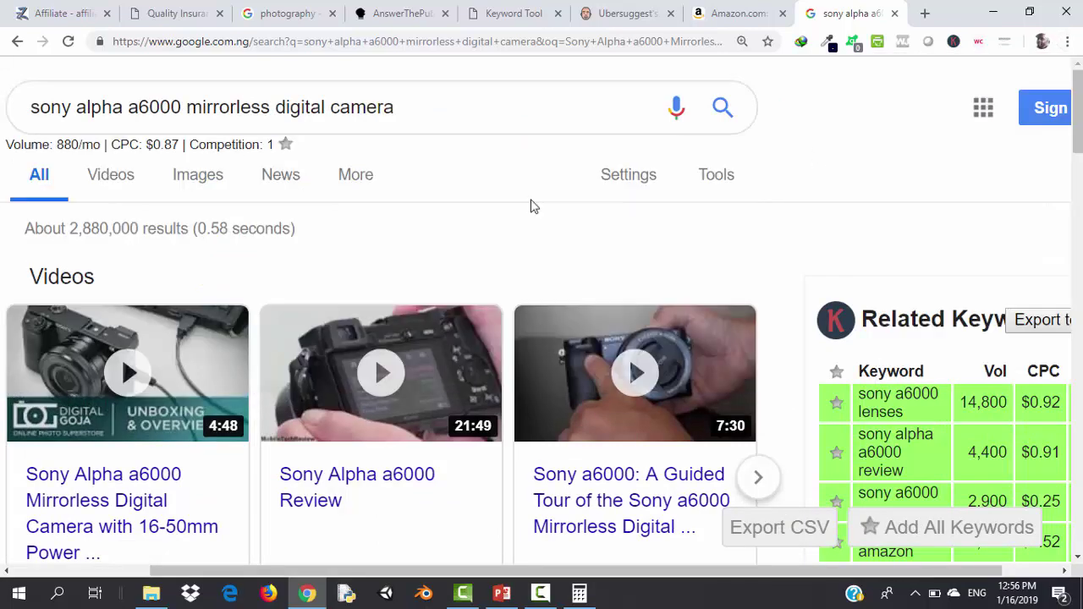
pyautogui.click(419, 114)
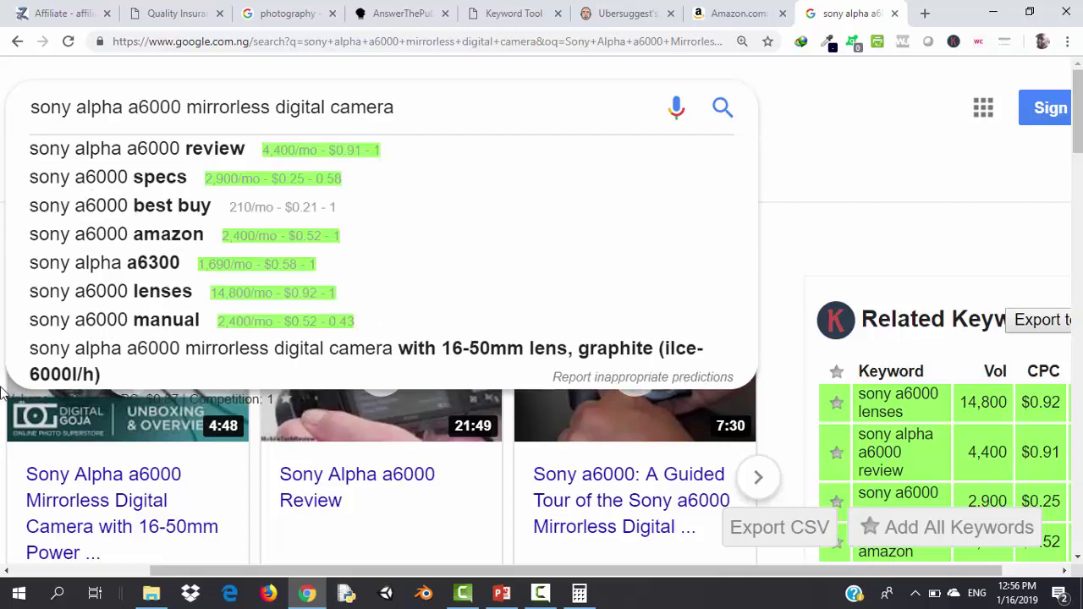
pyautogui.click(1067, 41)
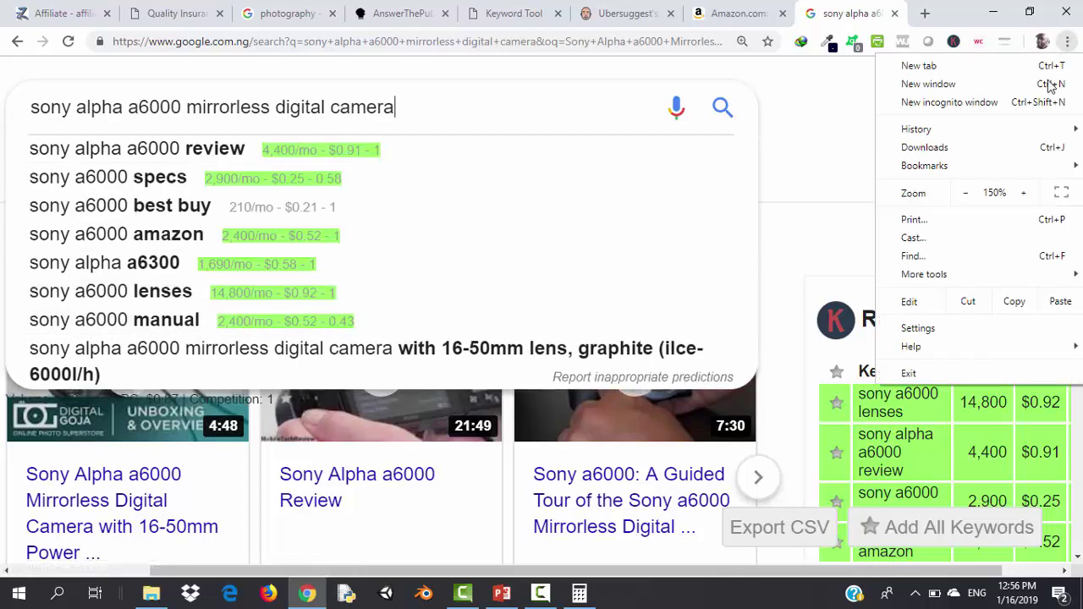
pyautogui.click(966, 194)
pyautogui.click(967, 194)
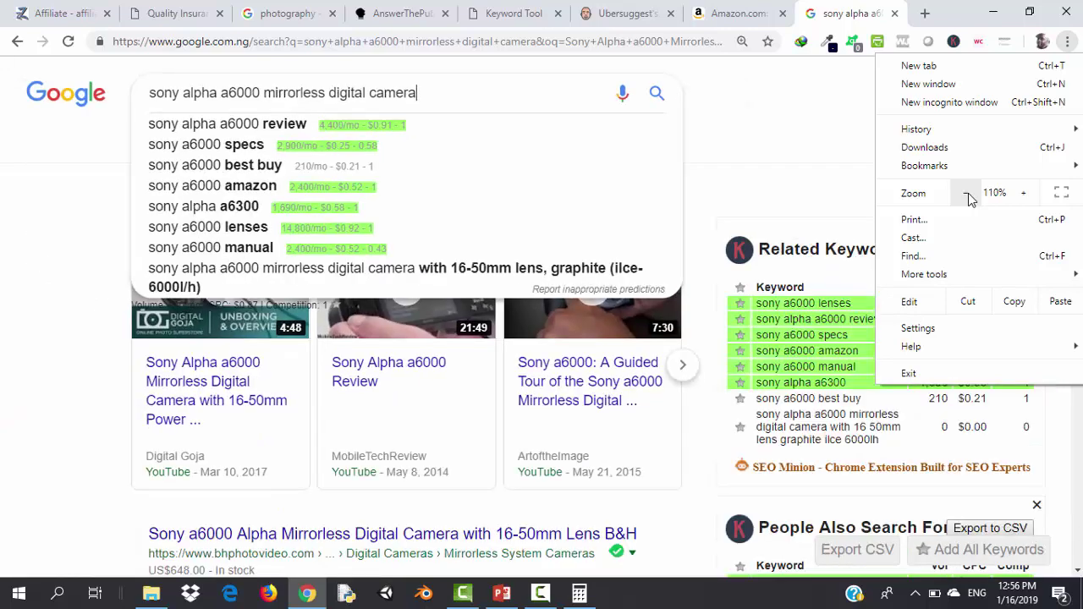
pyautogui.click(1025, 194)
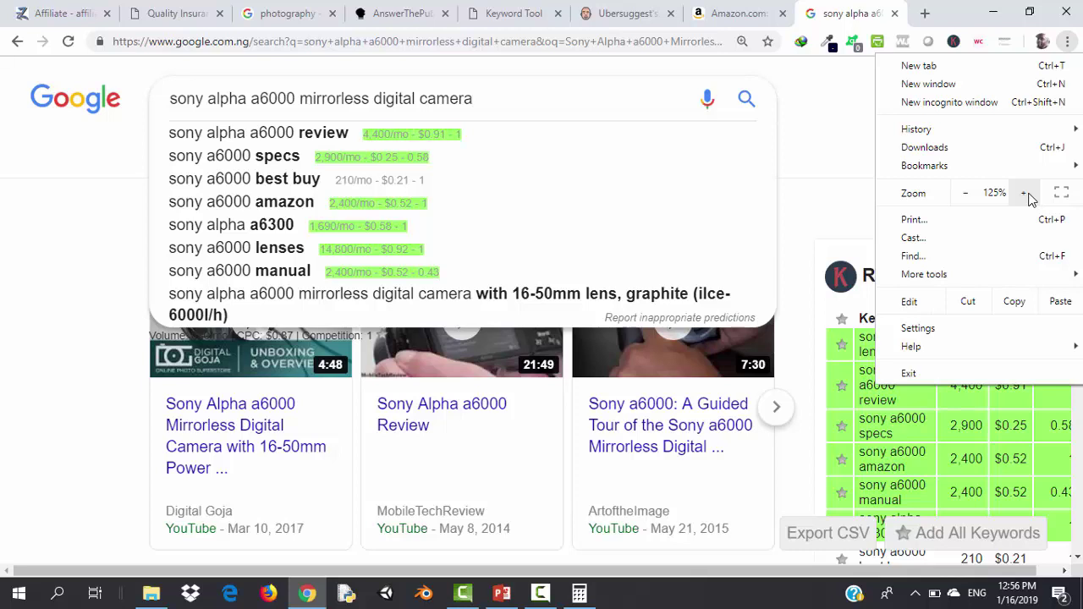
pyautogui.click(1025, 194)
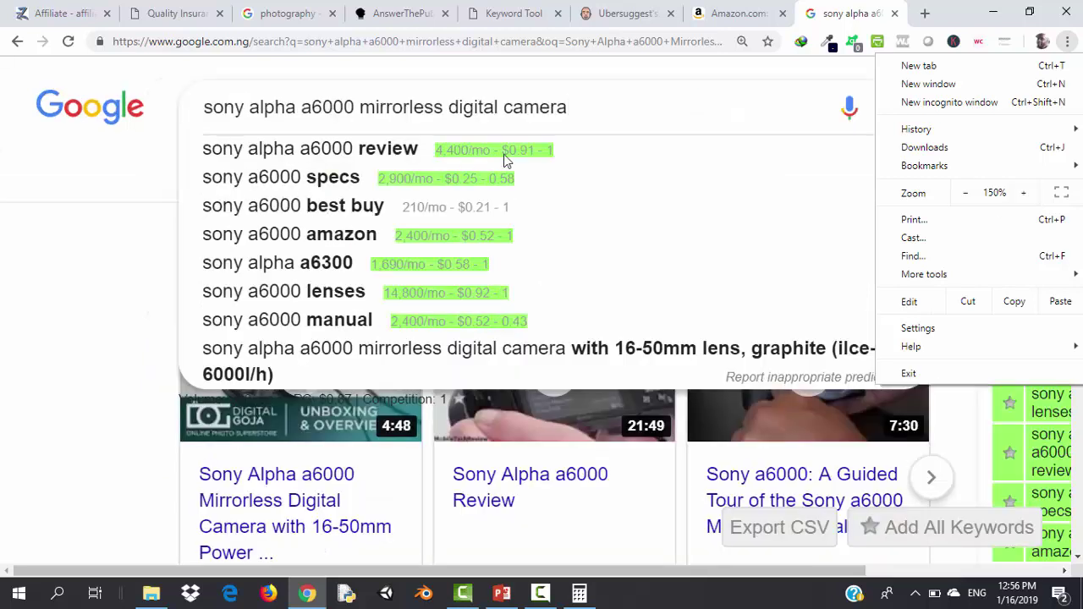
# Shorten the Google search query to "sony alpha a6000" to load suggestions for the broader keyword
pyautogui.click(573, 108)
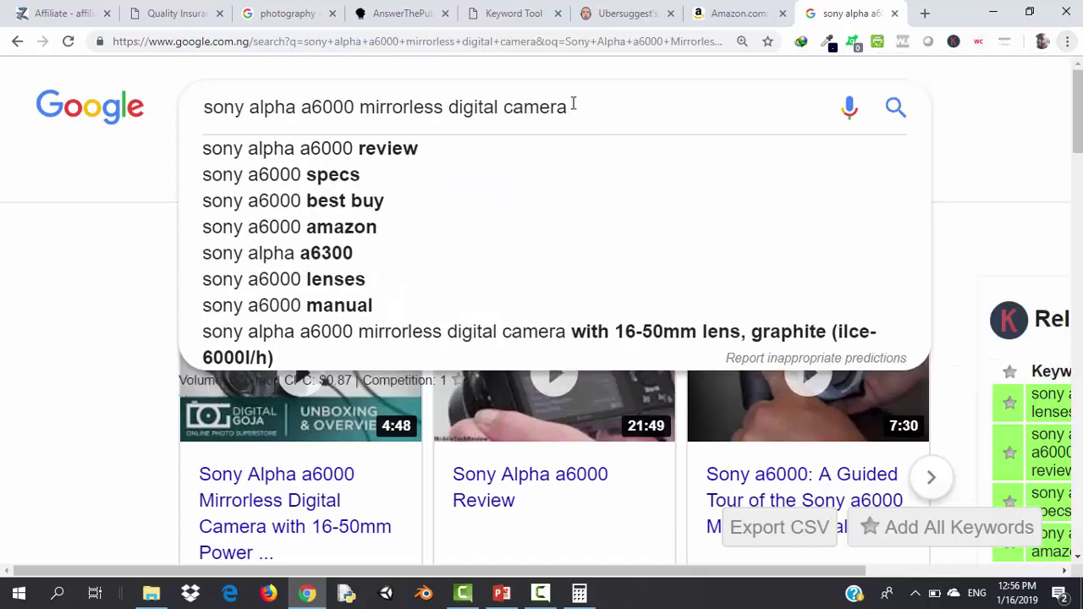
pyautogui.press('BackSpace')
pyautogui.press('BackSpace')
pyautogui.press('BackSpace')
pyautogui.press('BackSpace')
pyautogui.press('BackSpace')
pyautogui.press('BackSpace')
pyautogui.press('BackSpace')
pyautogui.press('BackSpace')
pyautogui.press('BackSpace')
pyautogui.press('BackSpace')
pyautogui.press('BackSpace')
pyautogui.press('BackSpace')
pyautogui.press('BackSpace')
pyautogui.press('BackSpace')
pyautogui.press('BackSpace')
pyautogui.press('BackSpace')
pyautogui.press('BackSpace')
pyautogui.press('BackSpace')
pyautogui.press('BackSpace')
pyautogui.press('BackSpace')
pyautogui.press('BackSpace')
pyautogui.press('BackSpace')
pyautogui.press('BackSpace')
pyautogui.press('BackSpace')
pyautogui.press('BackSpace')
pyautogui.press('BackSpace')
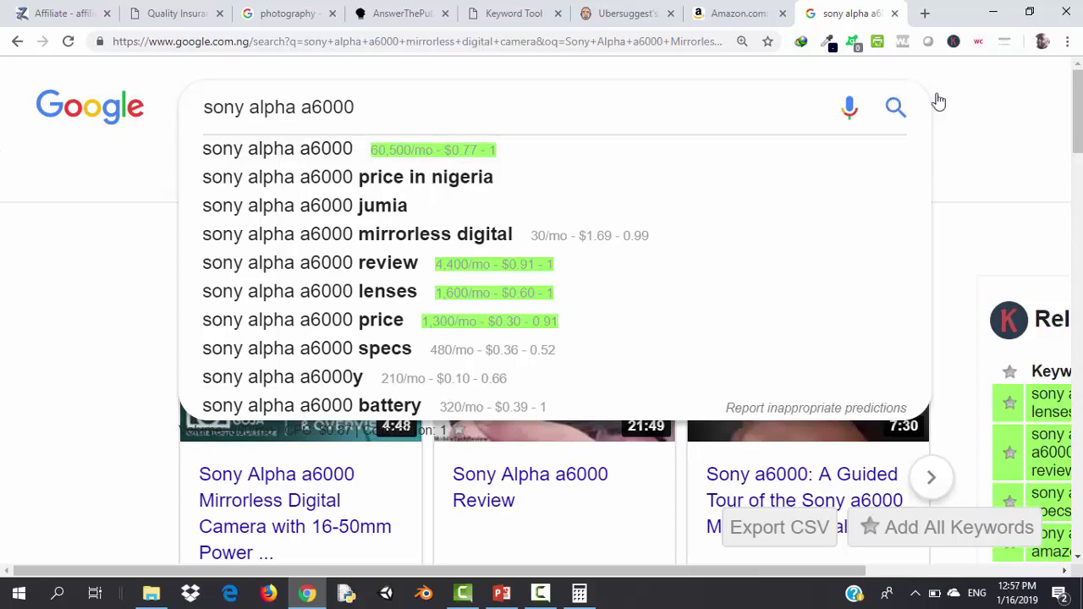
# Enlarge the Google page to 250% and examine the keyword data beside the "sony alpha a6000" suggestions
pyautogui.click(1068, 42)
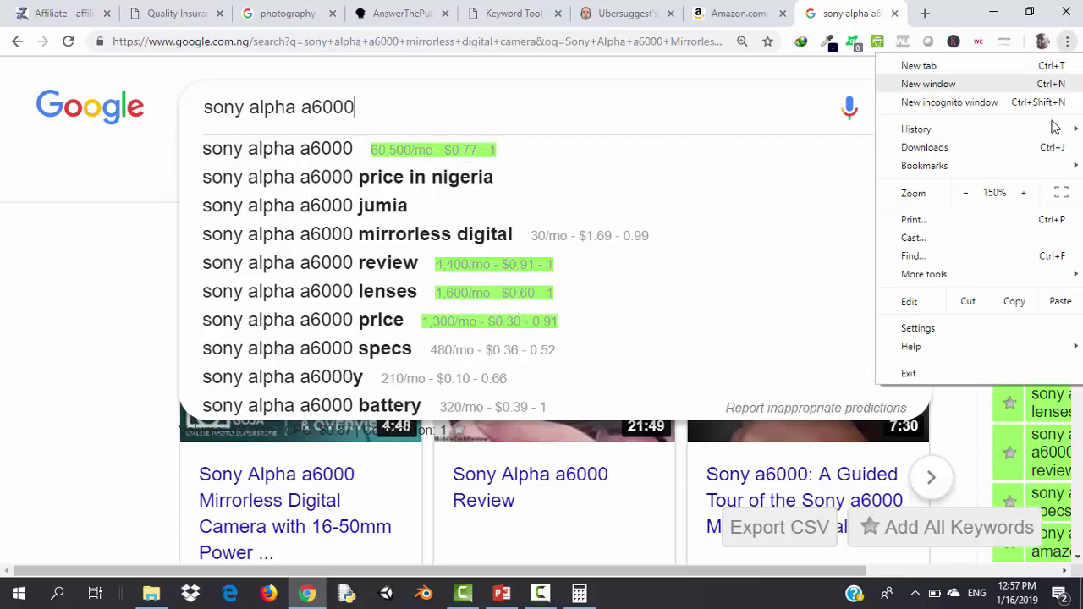
pyautogui.click(1024, 194)
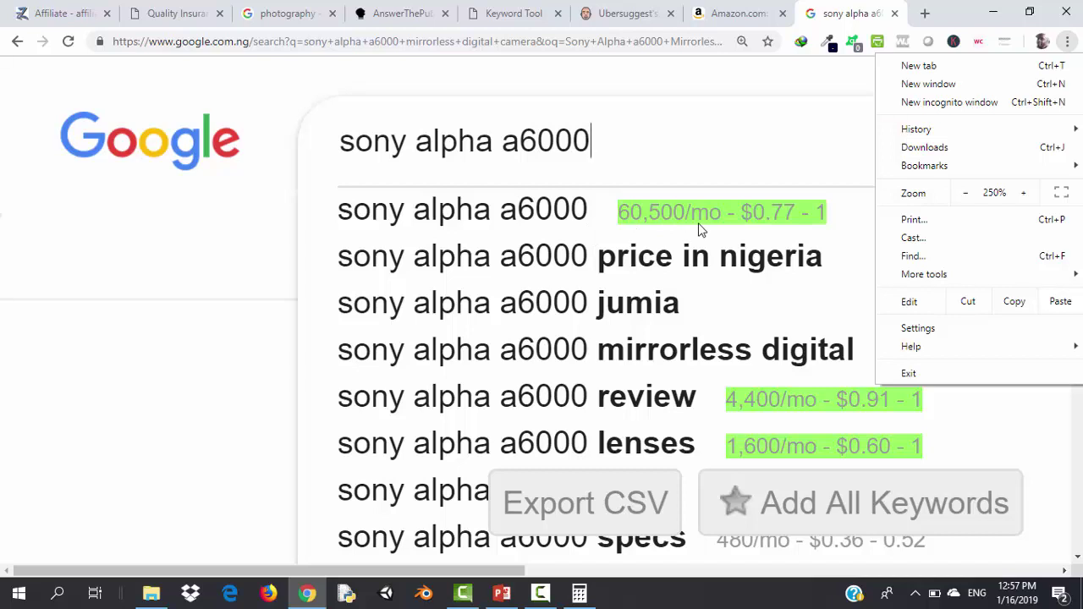
pyautogui.press('Down')
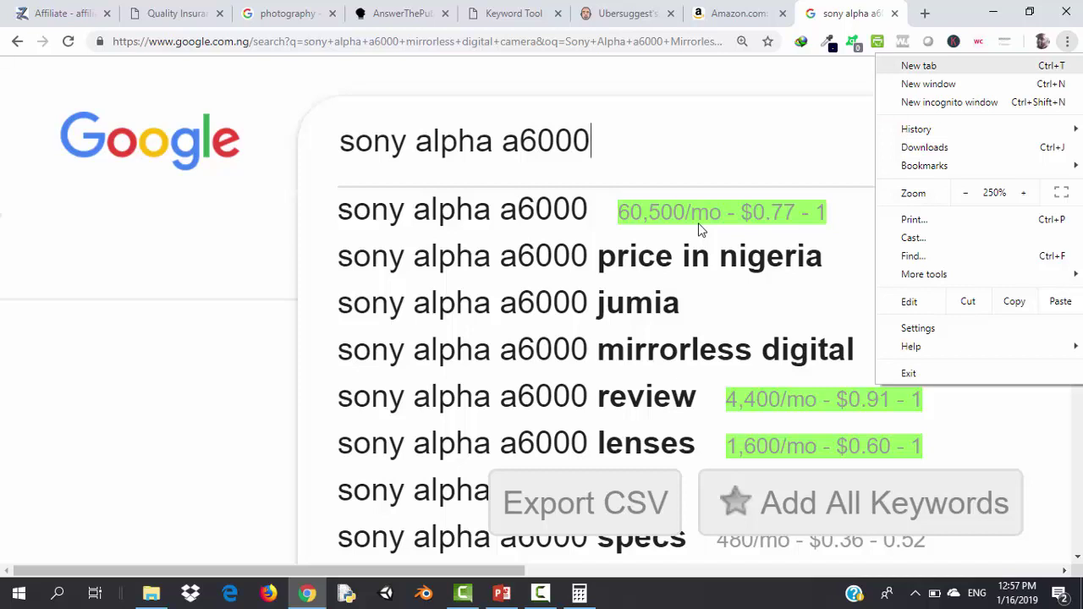
# Run the Google search for "sony alpha a6000" to load its volume, CPC and competition data
pyautogui.click(606, 138)
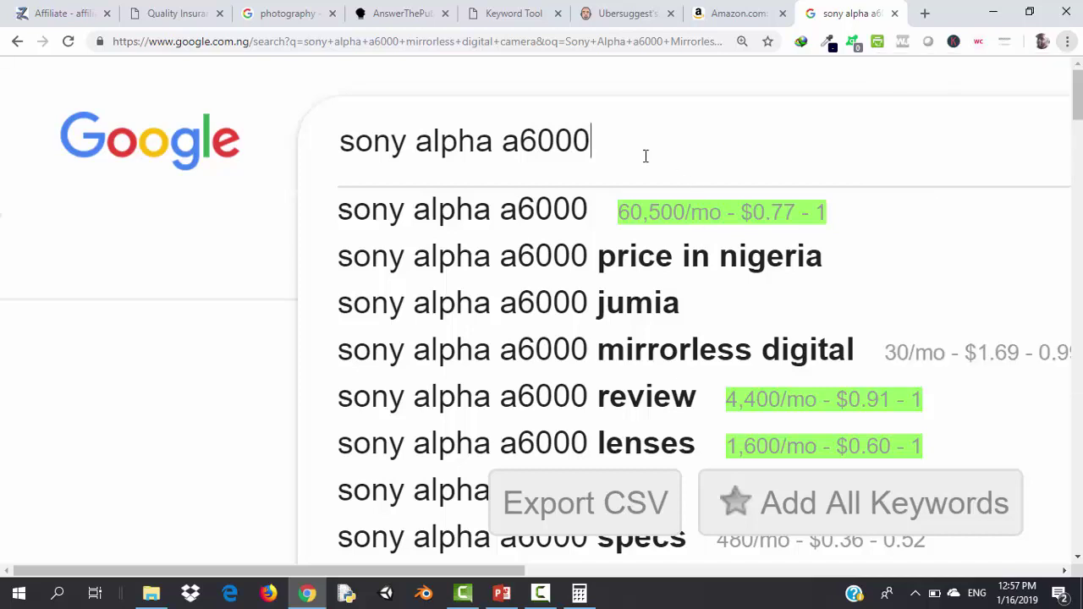
pyautogui.click(104, 448)
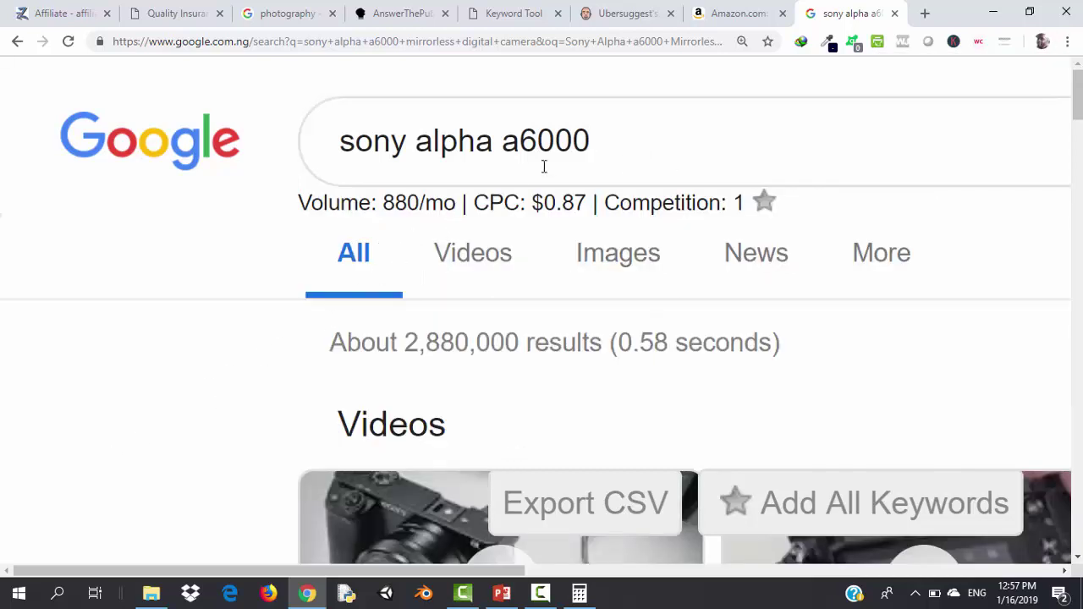
pyautogui.click(617, 153)
pyautogui.press('Return')
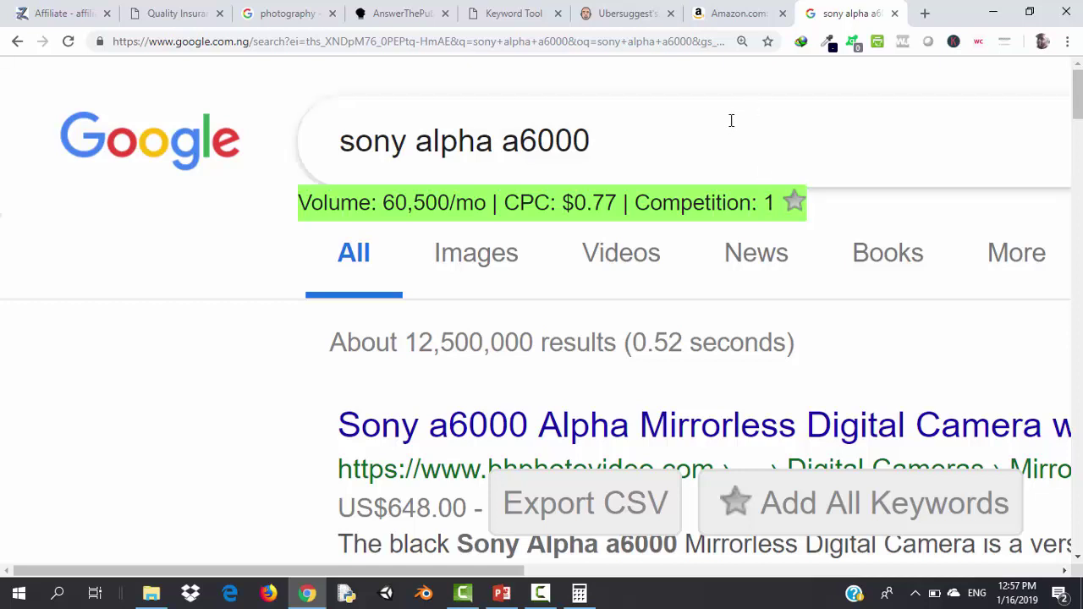
# Shorten the Google search query to "sony alpha" to list suggestions for the product line
pyautogui.click(633, 142)
pyautogui.press('BackSpace')
pyautogui.press('BackSpace')
pyautogui.press('BackSpace')
pyautogui.press('BackSpace')
pyautogui.press('BackSpace')
pyautogui.press('BackSpace')
pyautogui.press('BackSpace')
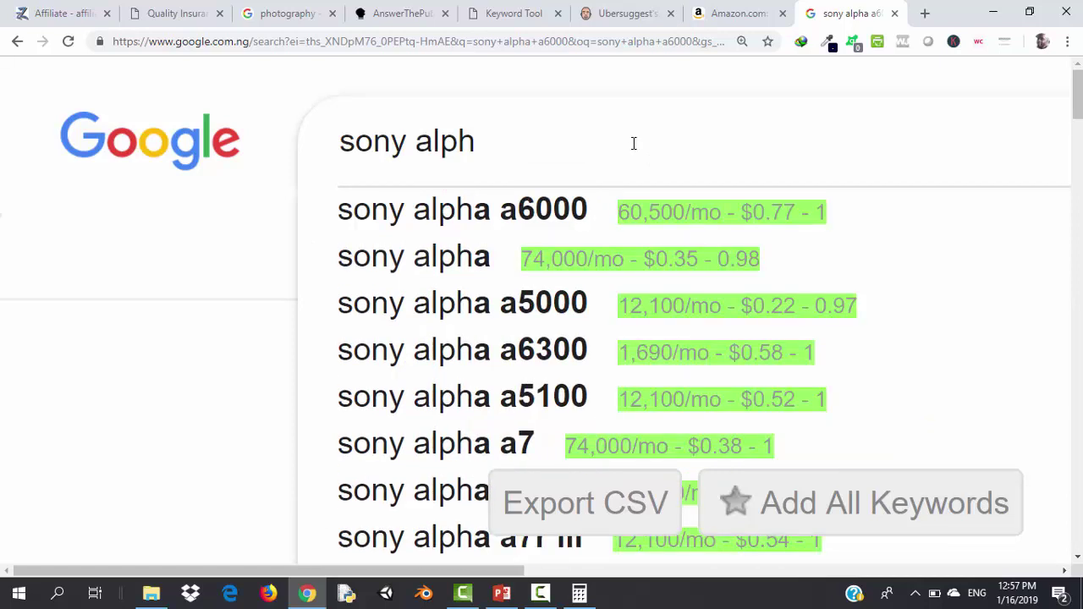
pyautogui.write('a')
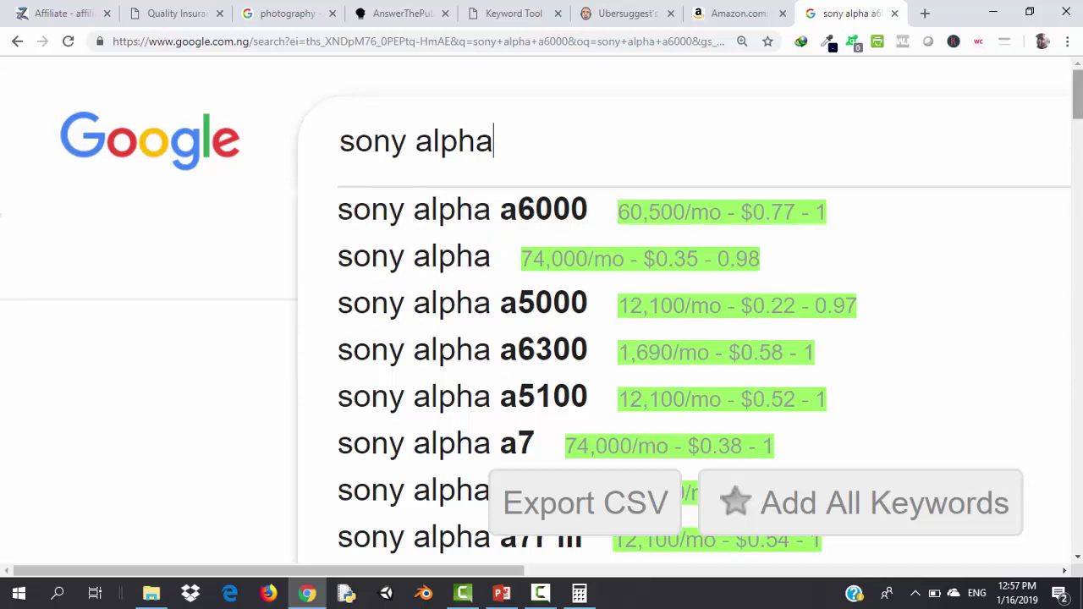
# Examine the volume, CPC and competition data across the "sony alpha" search suggestions
pyautogui.rightClick(1075, 106)
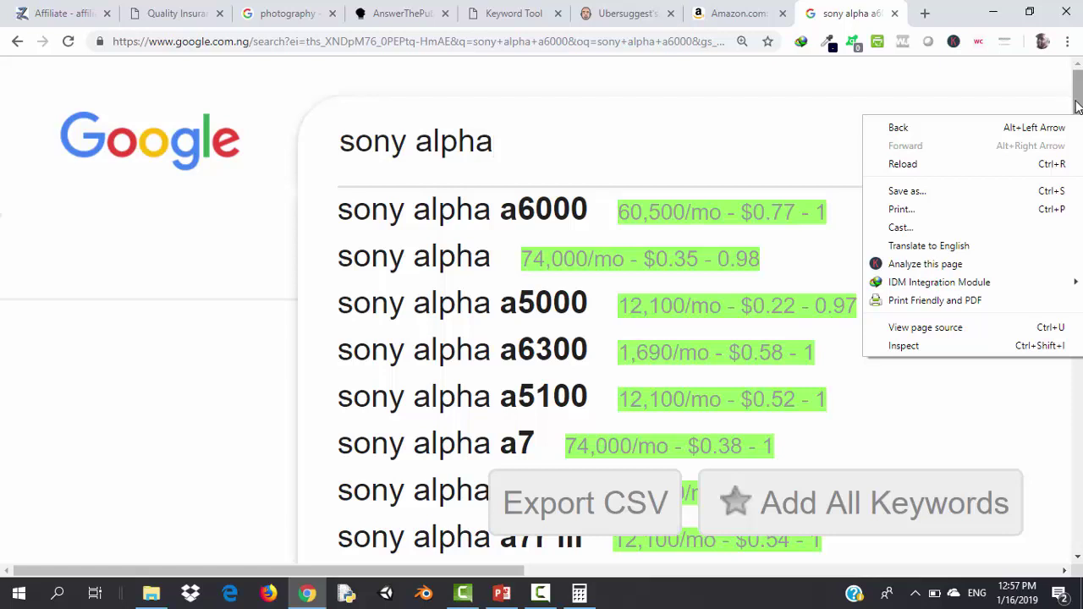
pyautogui.moveTo(1075, 106); pyautogui.dragTo(1076, 115)
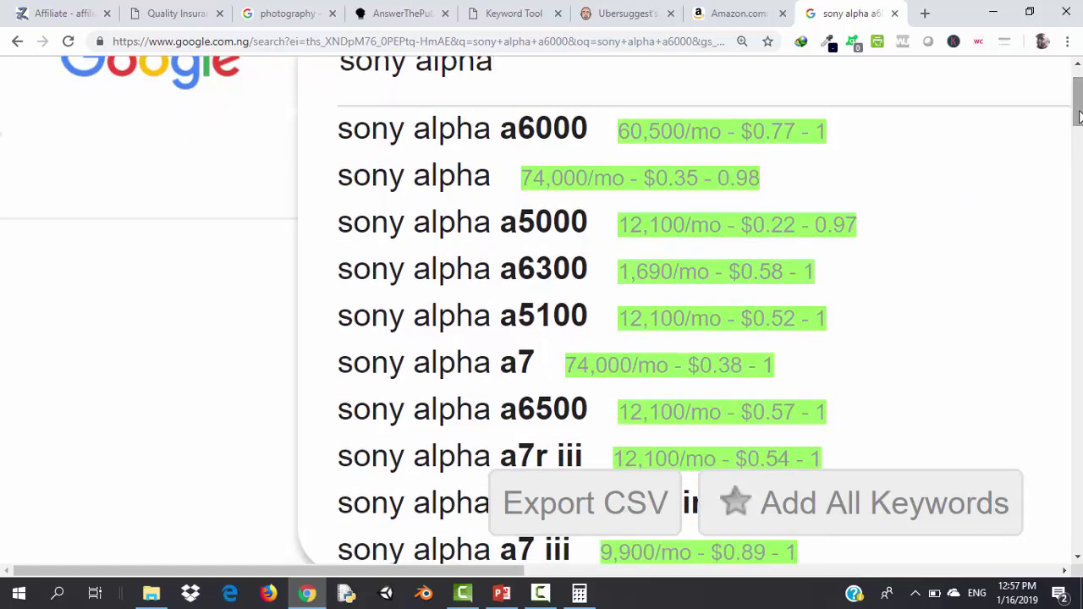
pyautogui.scroll(1, 1079, 116)
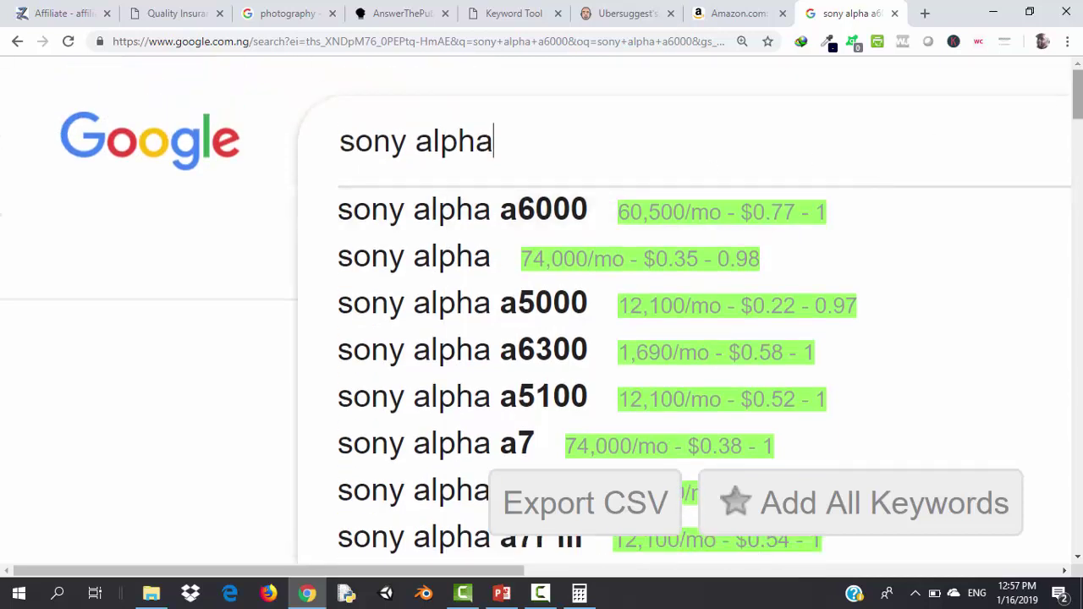
pyautogui.moveTo(1079, 105)
pyautogui.mouseDown()
pyautogui.moveTo(1078, 130)
pyautogui.moveTo(1079, 109)
pyautogui.mouseUp()
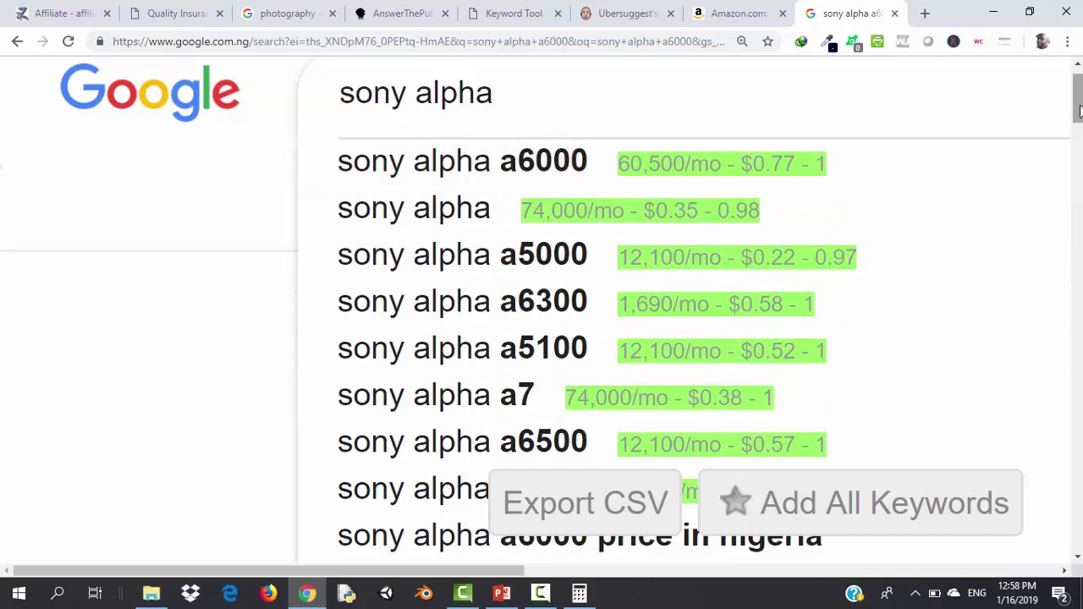
pyautogui.moveTo(1078, 110); pyautogui.dragTo(1078, 76)
# Go back to the start of the Amazon "mirrorless cameras" results and enlarge the page to 400%
pyautogui.click(722, 13)
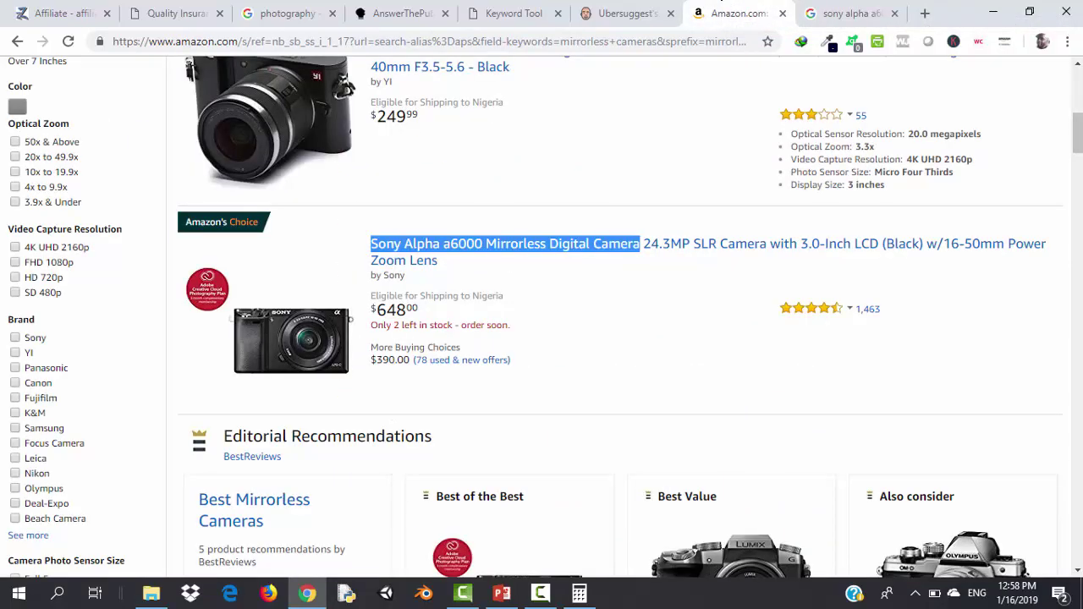
pyautogui.moveTo(1078, 144); pyautogui.dragTo(1078, 80)
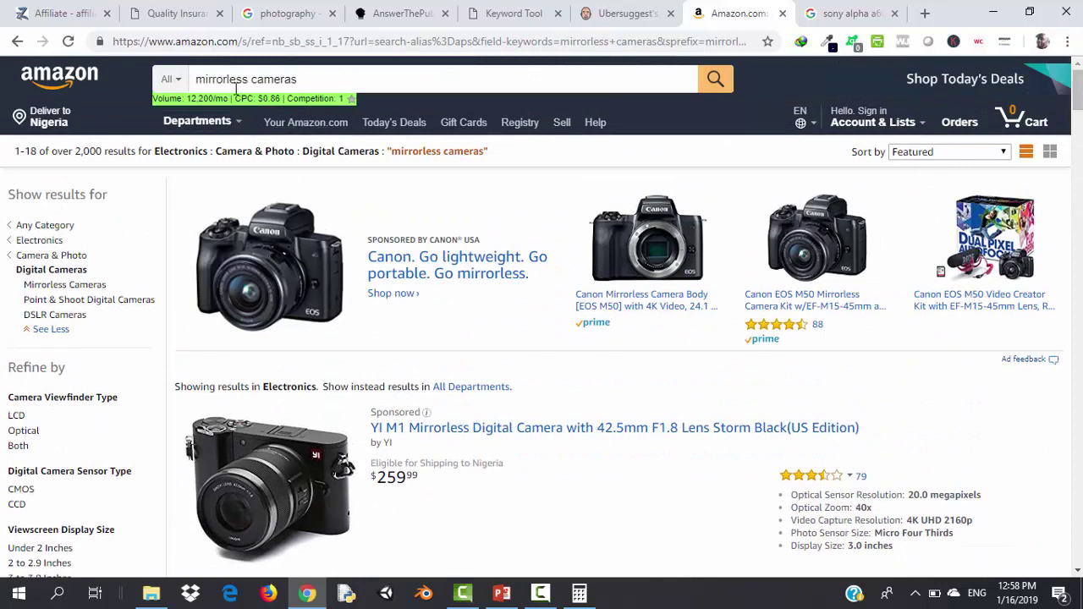
pyautogui.click(1067, 41)
pyautogui.click(1022, 193)
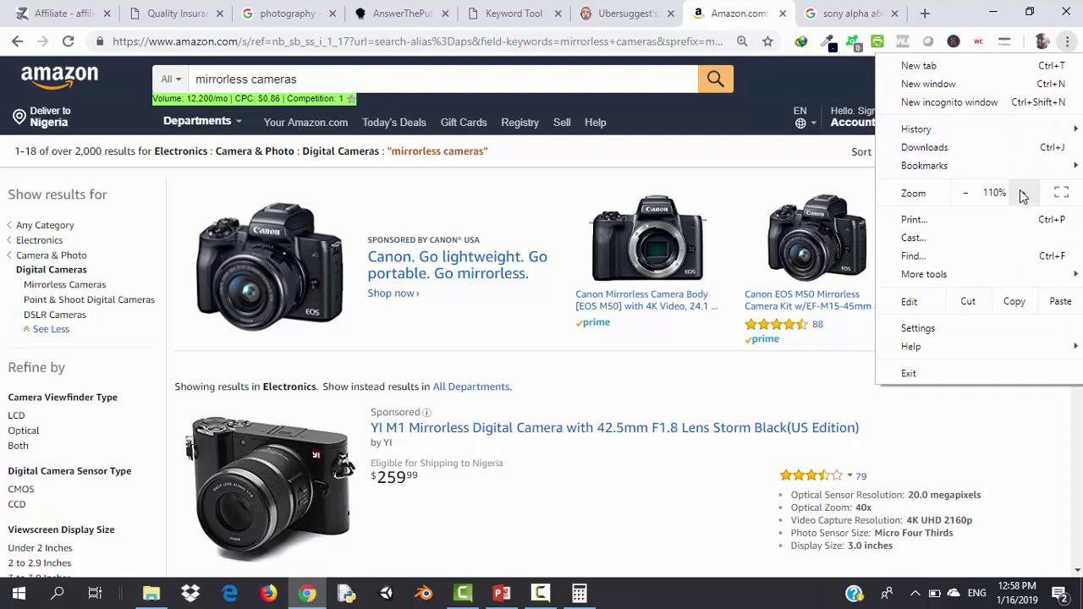
pyautogui.click(1023, 193)
pyautogui.click(1023, 193)
pyautogui.click(1023, 193)
pyautogui.click(1022, 193)
pyautogui.click(1023, 194)
pyautogui.click(1023, 193)
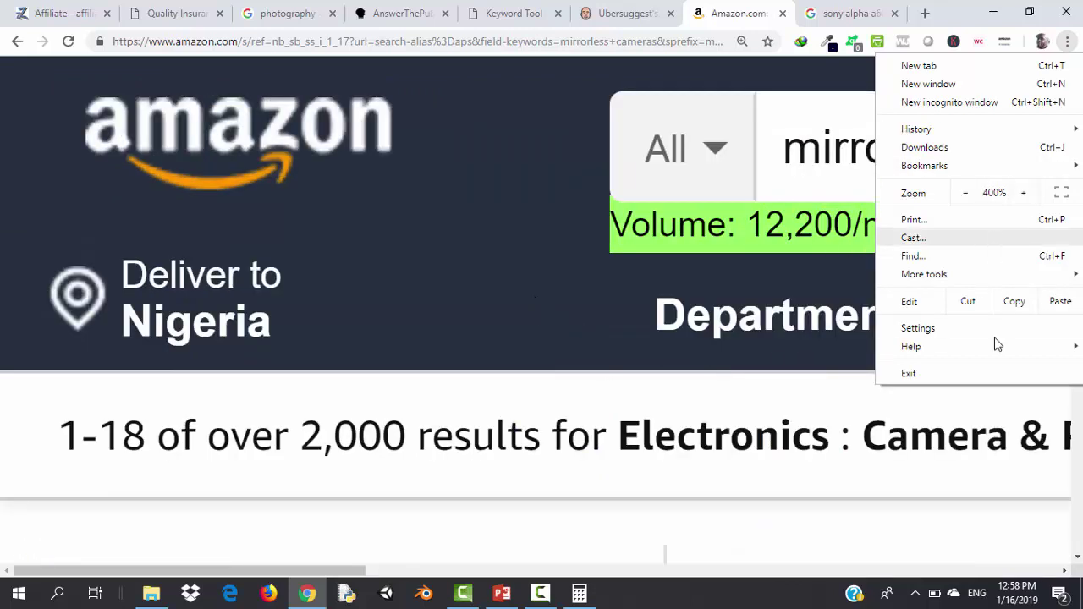
# Examine the volume, CPC and competition data for the "mirrorless cameras" query on Amazon
pyautogui.click(490, 578)
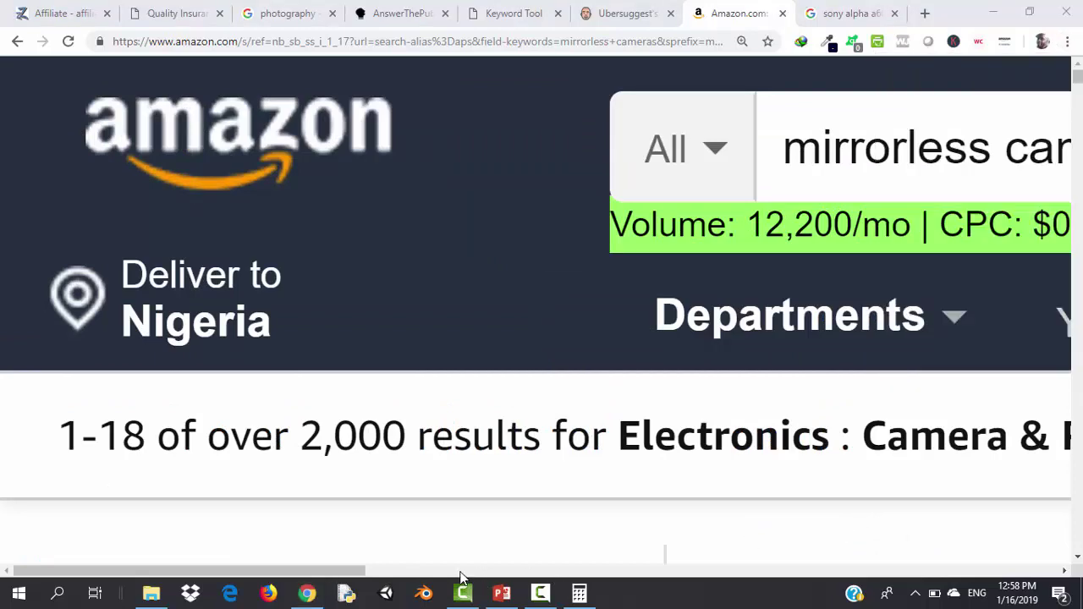
pyautogui.click(464, 571)
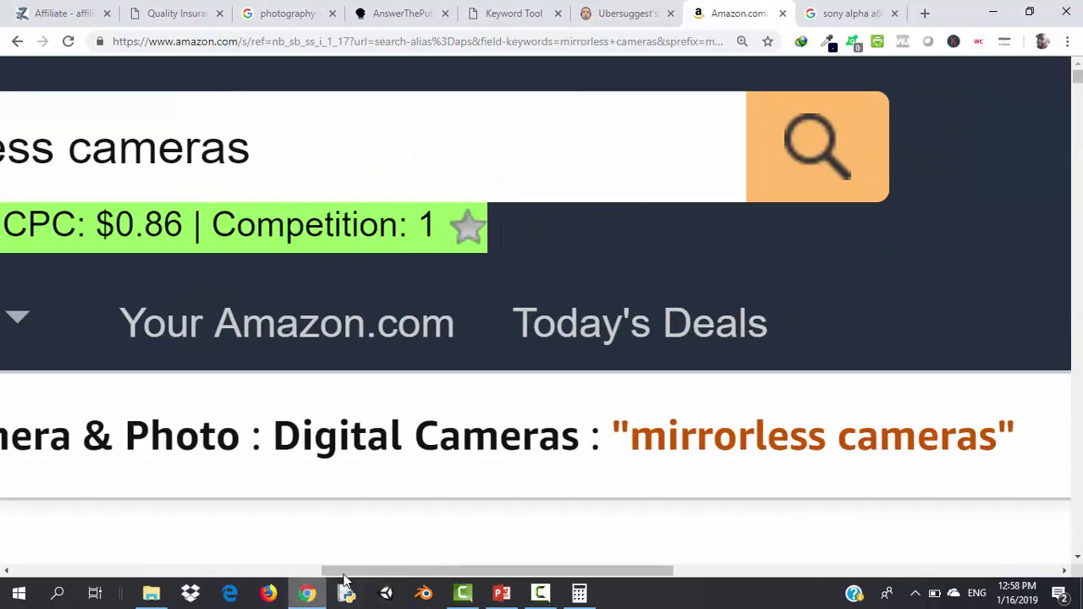
pyautogui.moveTo(336, 571); pyautogui.dragTo(238, 561)
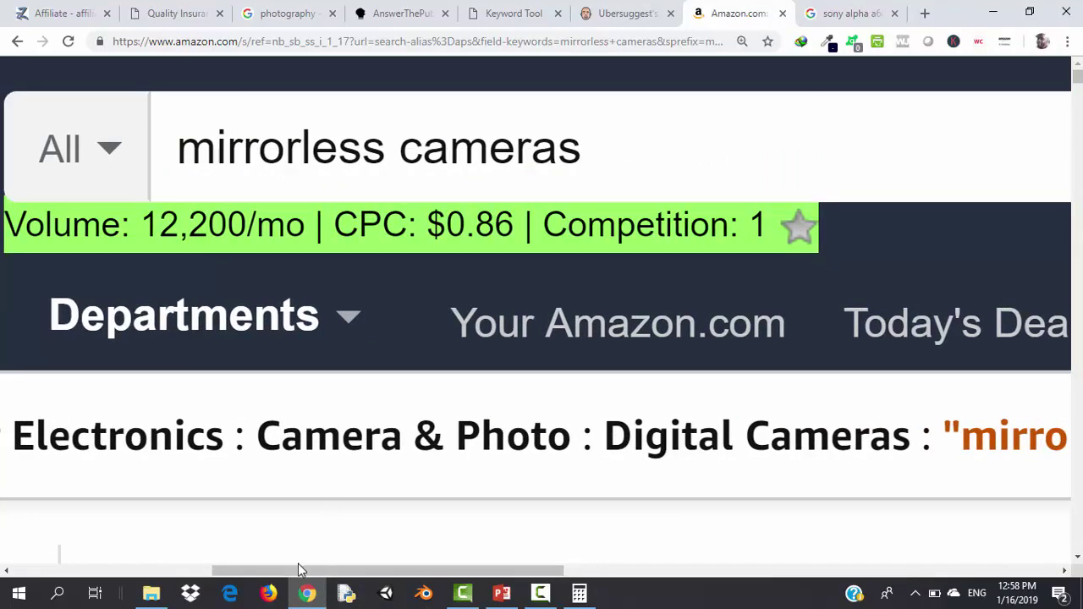
pyautogui.moveTo(292, 572); pyautogui.dragTo(288, 539)
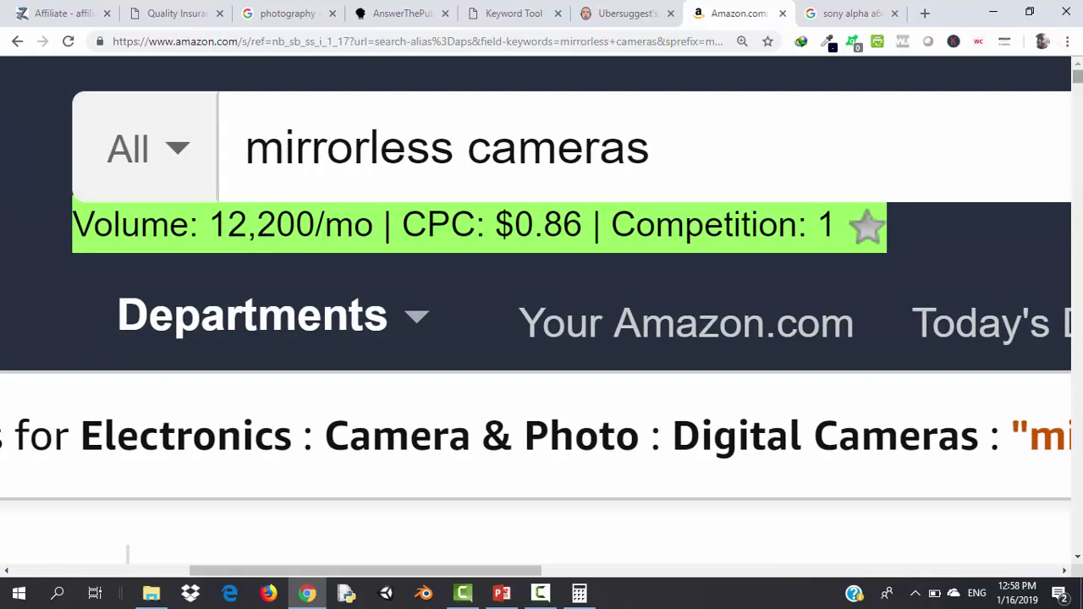
# Check the Google "sony alpha" suggestions again, and examine the Amazon's Choice Sony Alpha a6000 listing's title and price on Amazon
pyautogui.click(844, 10)
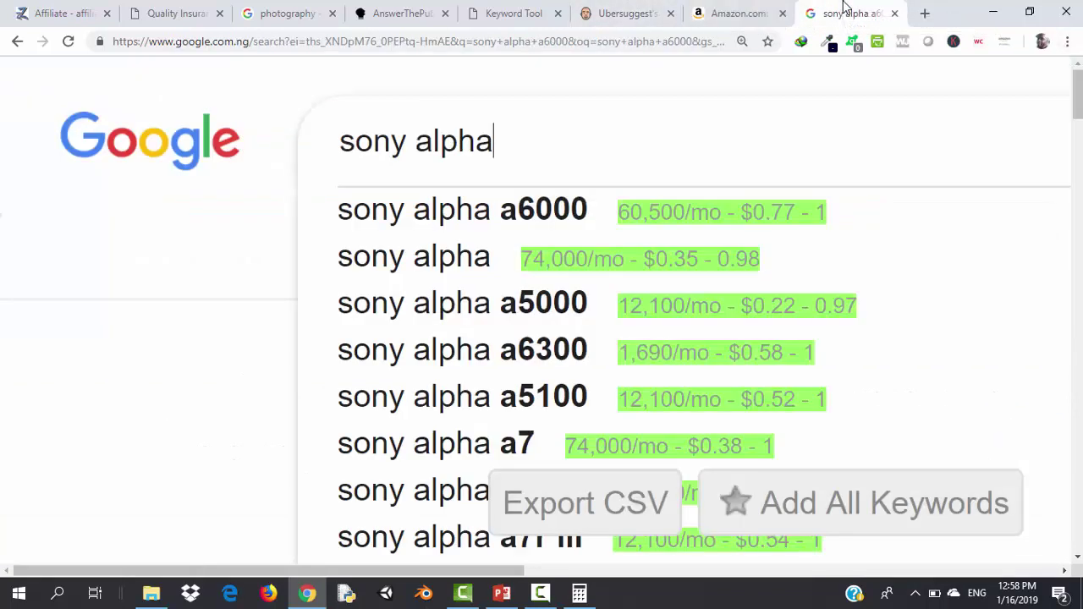
pyautogui.click(719, 12)
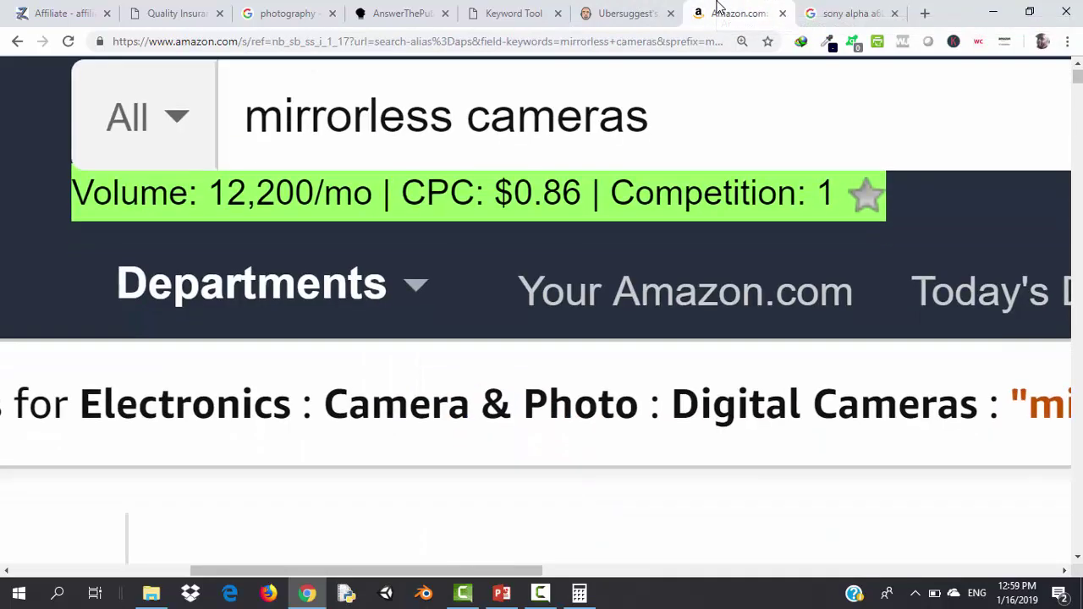
pyautogui.press('Down')
pyautogui.press('Down')
pyautogui.press('Down')
pyautogui.press('Down')
pyautogui.press('Down')
pyautogui.press('Down')
pyautogui.press('Down')
pyautogui.press('Down')
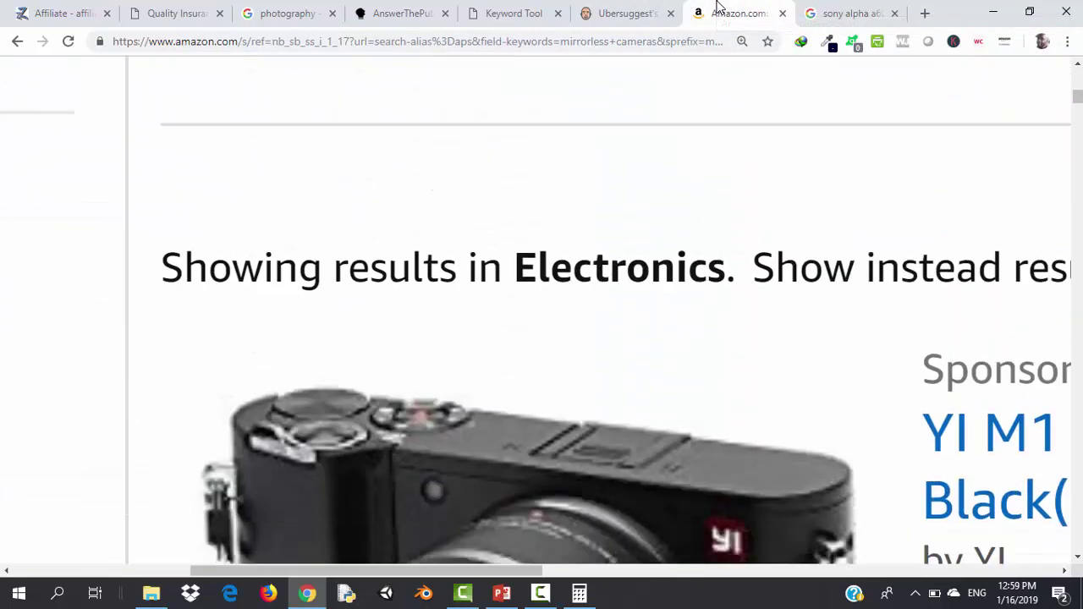
pyautogui.press('Down')
pyautogui.press('Down')
pyautogui.press('Down')
pyautogui.press('Down')
pyautogui.press('Down')
pyautogui.press('Down')
pyautogui.press('Down')
pyautogui.press('Down')
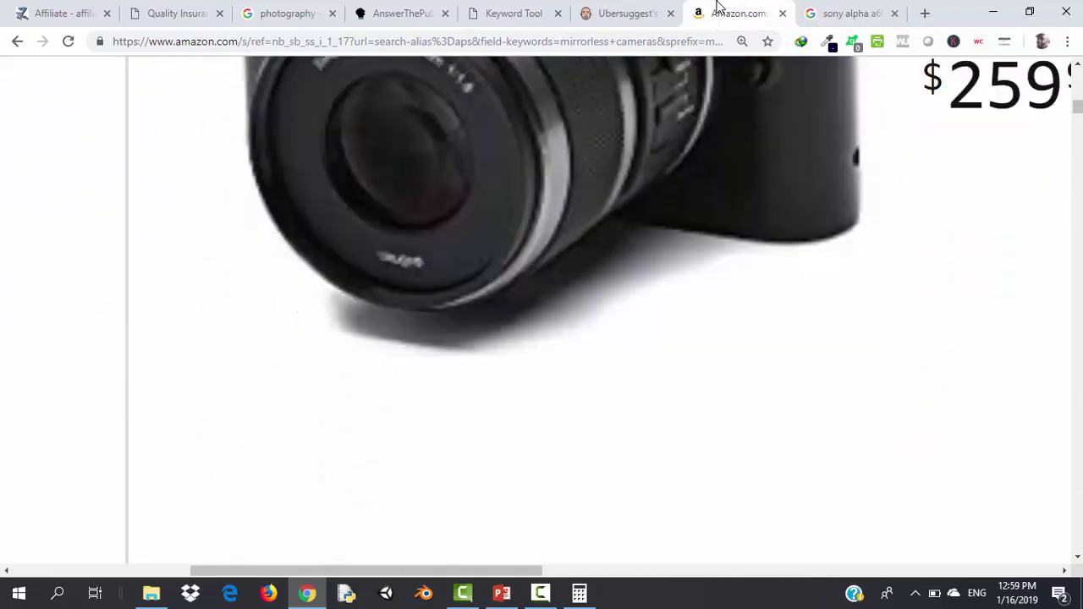
pyautogui.press('Down')
pyautogui.press('Down')
pyautogui.press('Down')
pyautogui.press('Down')
pyautogui.press('Down')
pyautogui.press('Down')
pyautogui.press('Down')
pyautogui.press('Down')
pyautogui.press('Down')
pyautogui.press('Down')
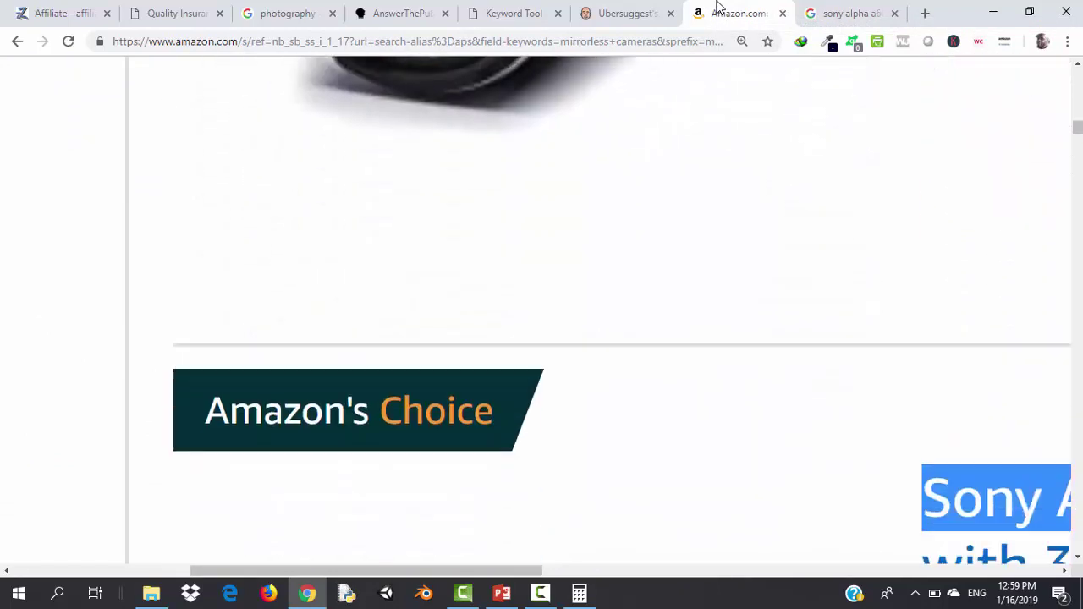
pyautogui.press('Down')
pyautogui.press('Right')
pyautogui.press('Right')
pyautogui.press('Right')
pyautogui.press('Right')
pyautogui.press('Right')
pyautogui.press('Right')
pyautogui.press('Right')
pyautogui.press('Right')
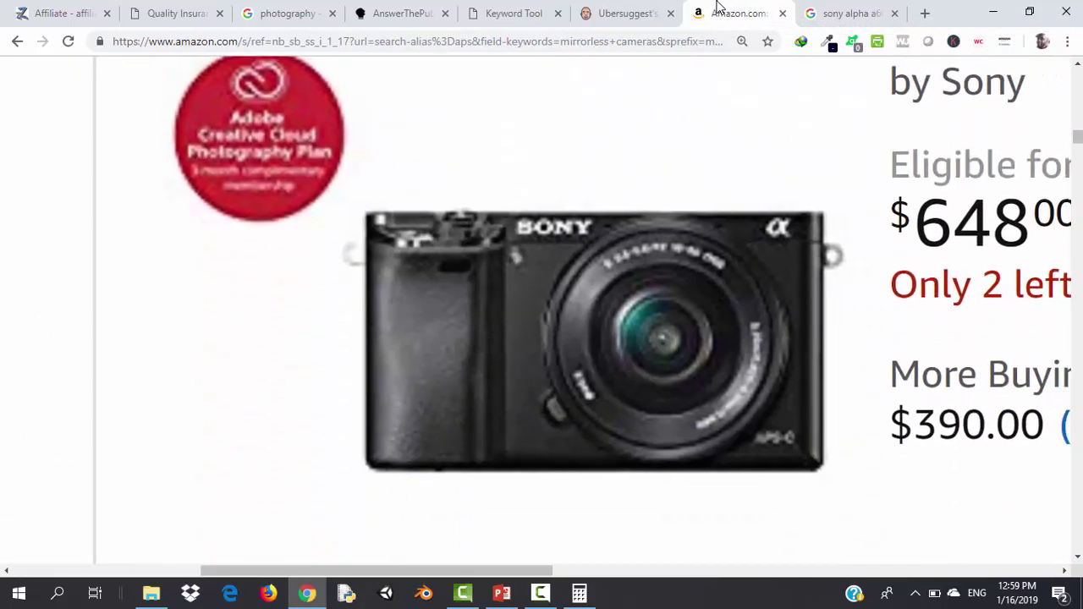
pyautogui.press('Up')
pyautogui.press('Up')
pyautogui.press('Up')
pyautogui.press('Up')
pyautogui.press('Up')
pyautogui.press('Up')
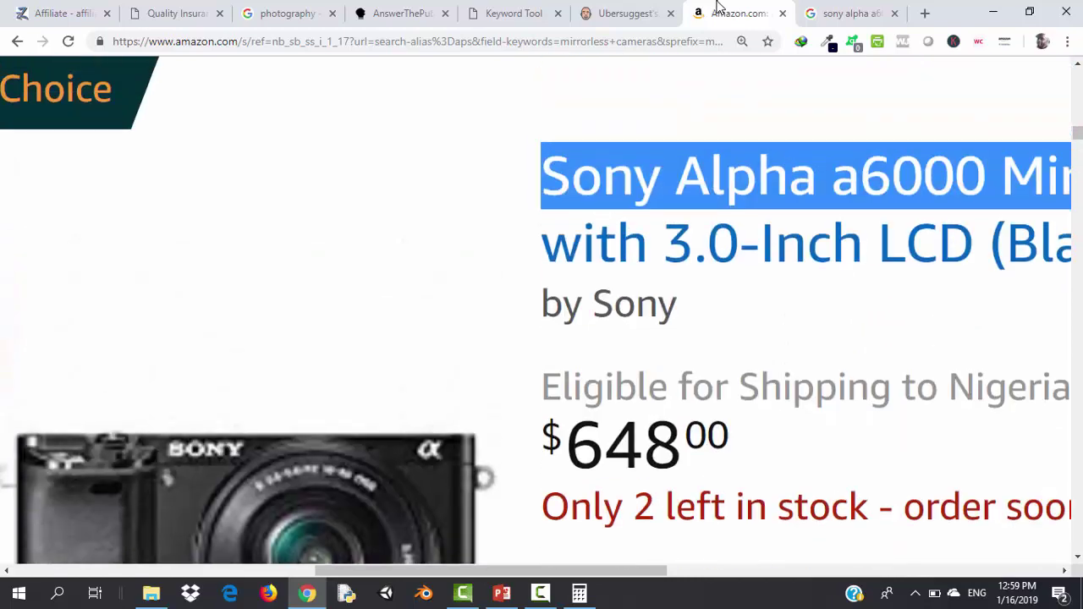
pyautogui.press('Right')
pyautogui.press('Right')
pyautogui.press('Right')
pyautogui.press('Right')
pyautogui.press('Right')
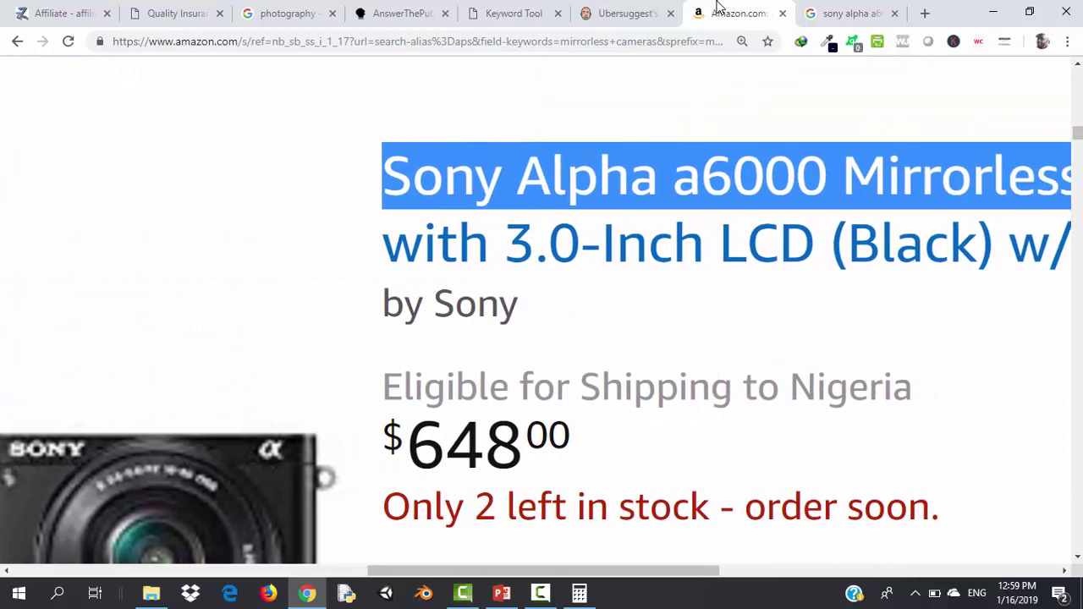
pyautogui.press('Right')
pyautogui.press('Right')
pyautogui.press('Right')
pyautogui.press('Right')
pyautogui.press('Right')
pyautogui.press('Down')
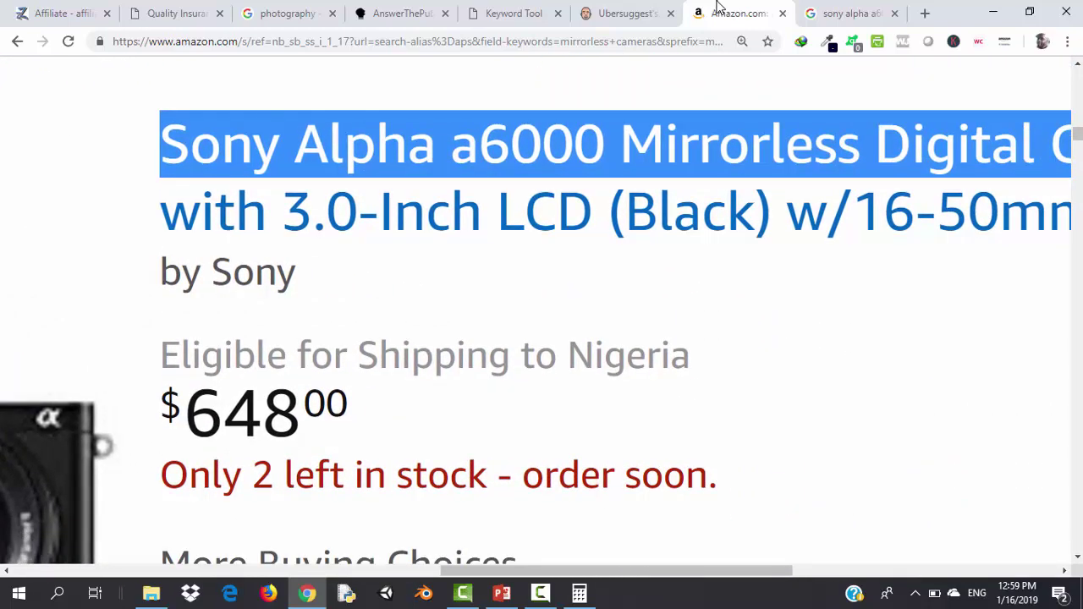
# Compare the Google "sony alpha" suggestion data with the Sony Alpha a6000 listing on Amazon
pyautogui.click(842, 8)
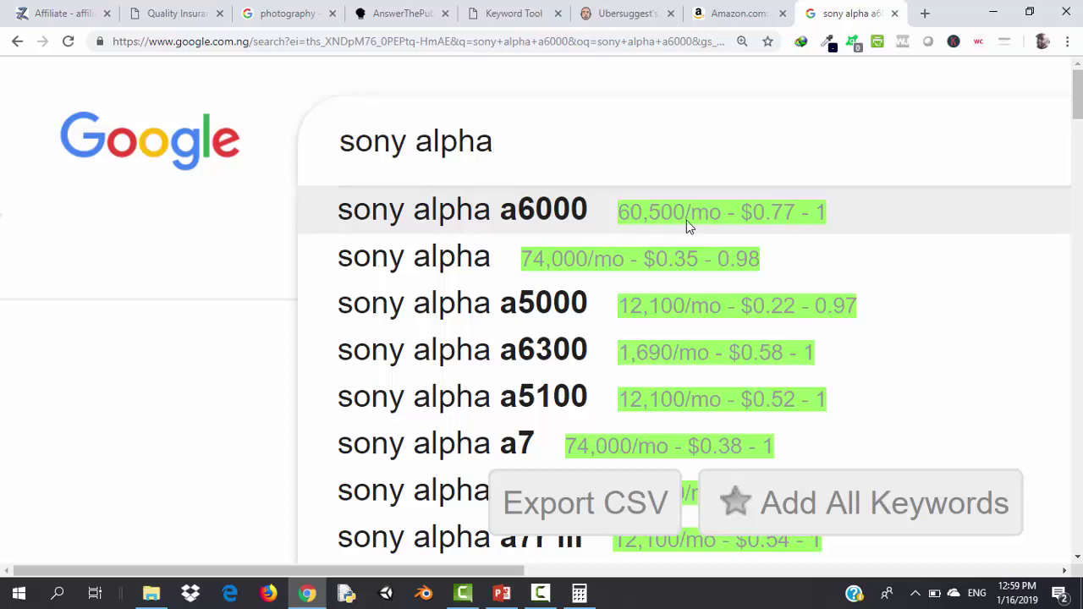
pyautogui.click(193, 271)
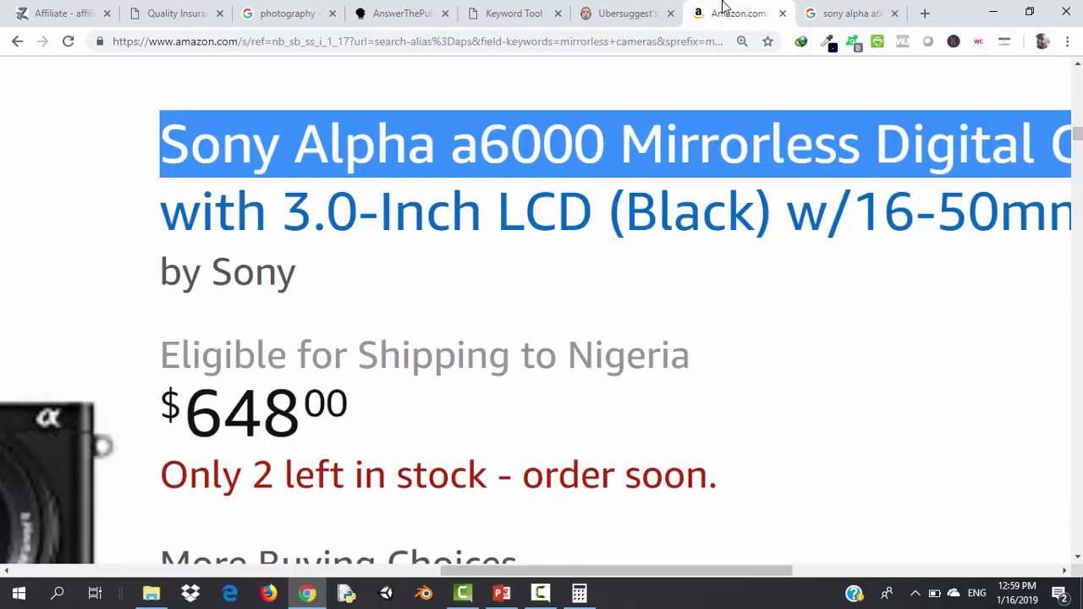
pyautogui.click(809, 13)
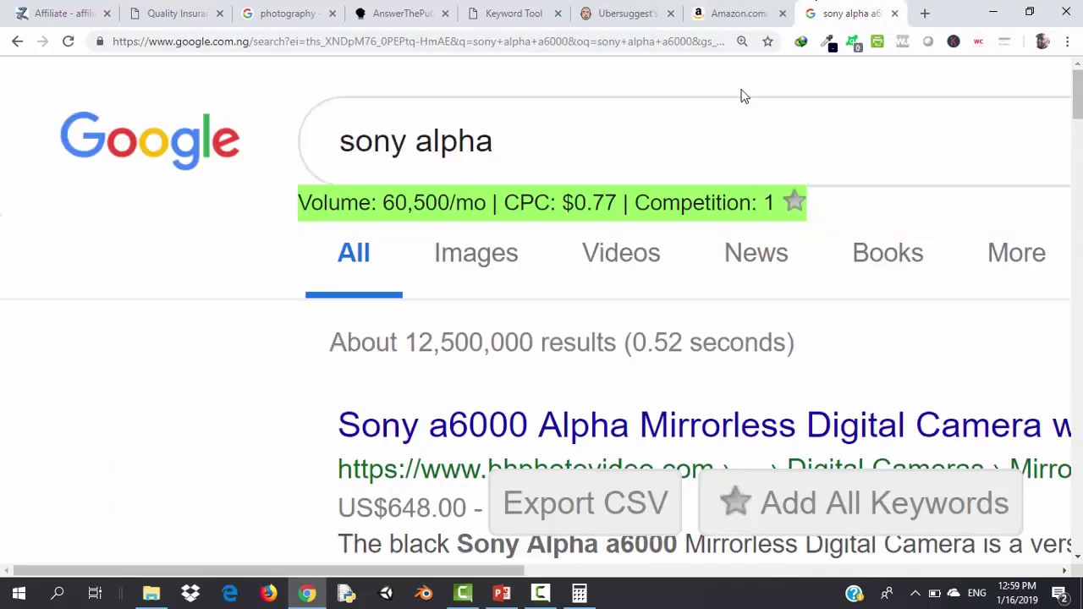
# Check the Google suggestions and their keyword data for "sony alpha" followed by each of the letters a, b, c and d
pyautogui.click(554, 167)
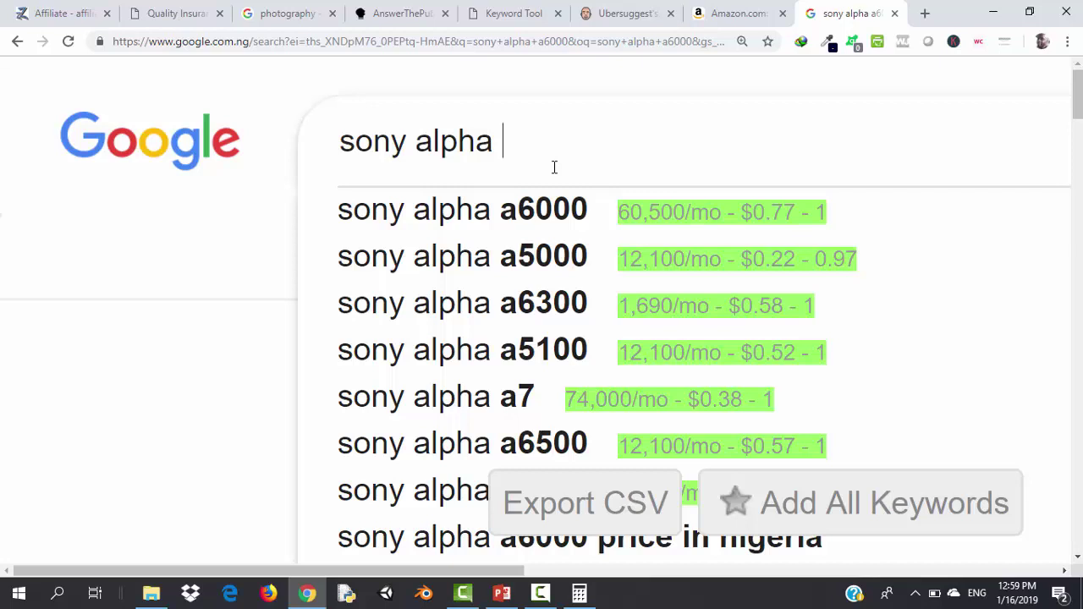
pyautogui.write('a')
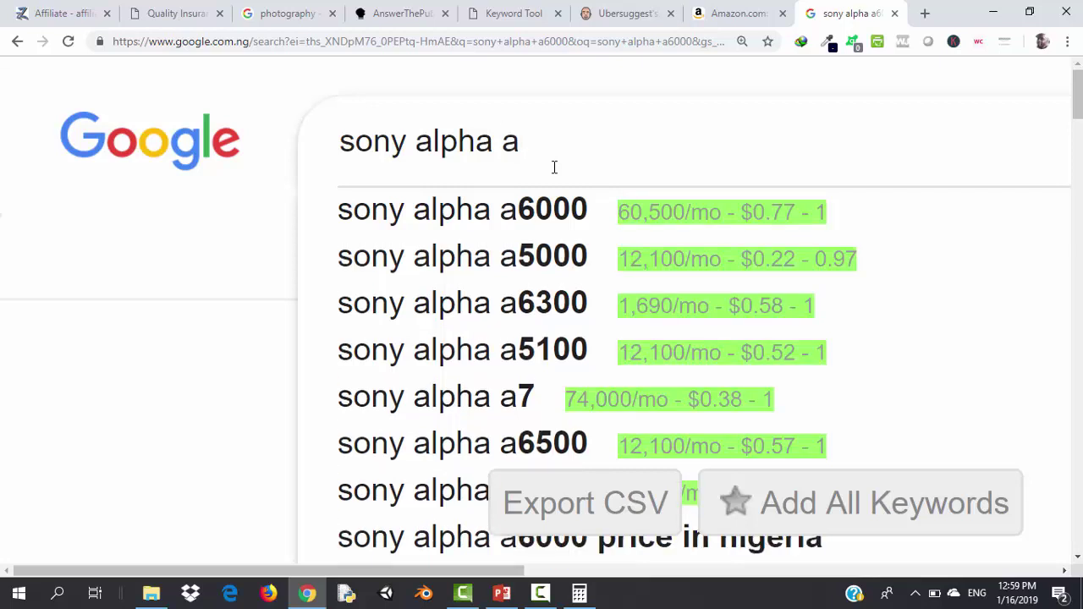
pyautogui.press('BackSpace')
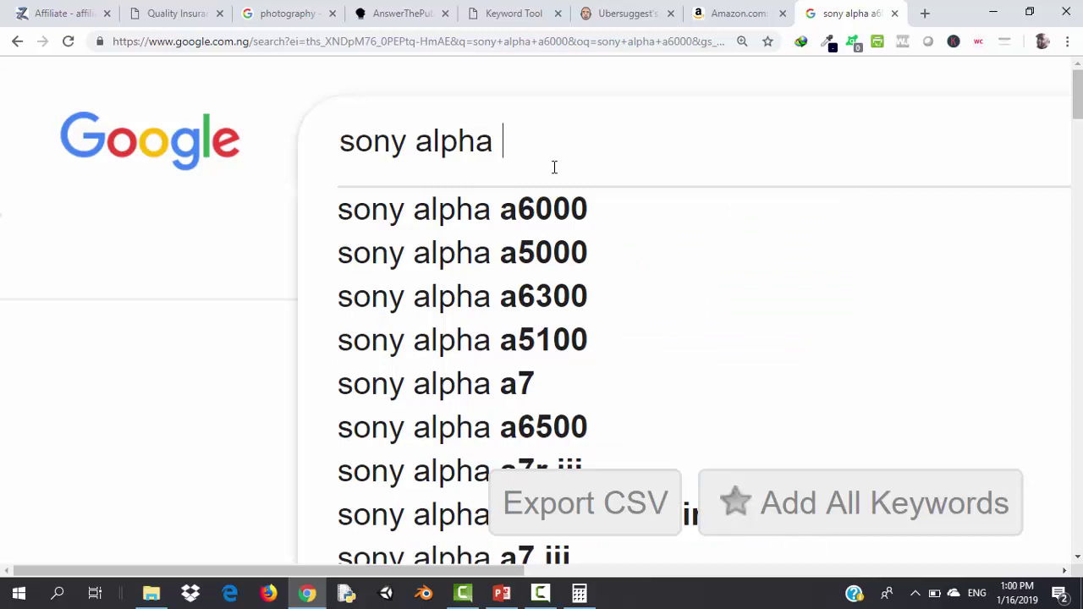
pyautogui.write('b')
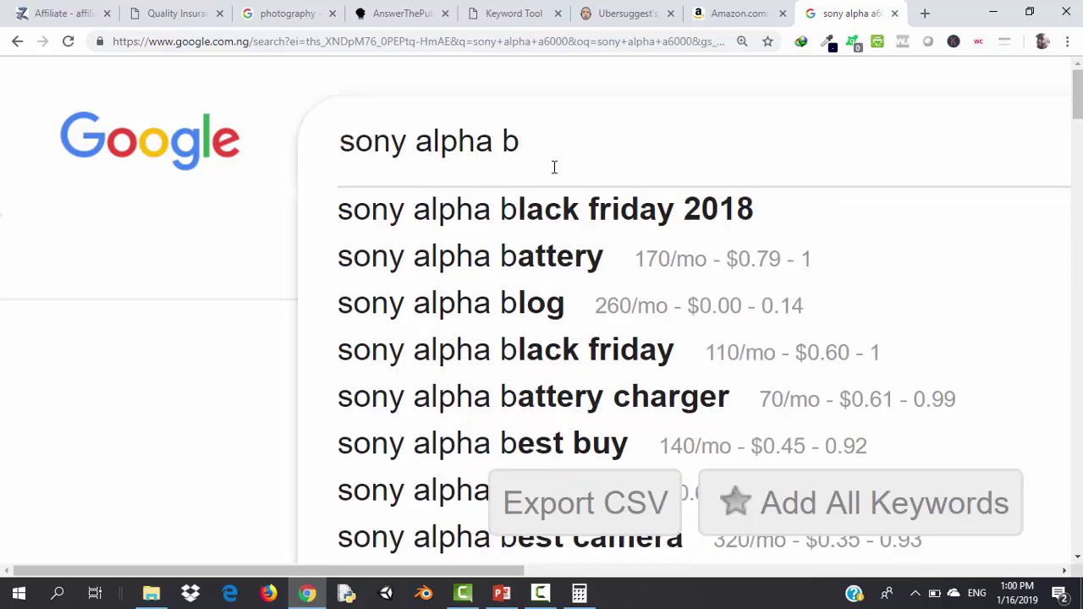
pyautogui.press('BackSpace')
pyautogui.write('c')
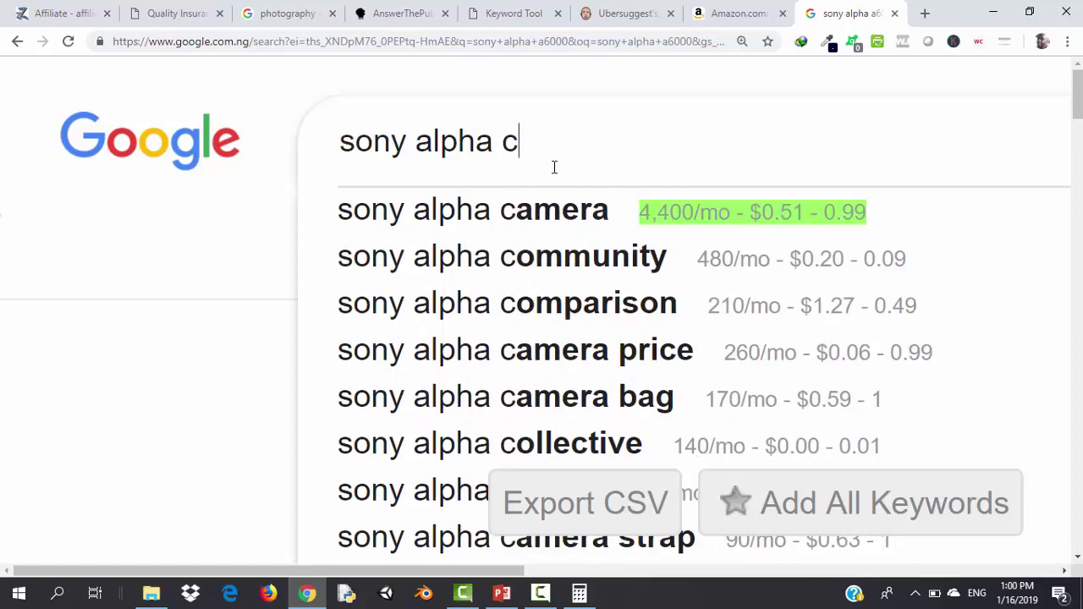
pyautogui.press('BackSpace')
pyautogui.write('d')
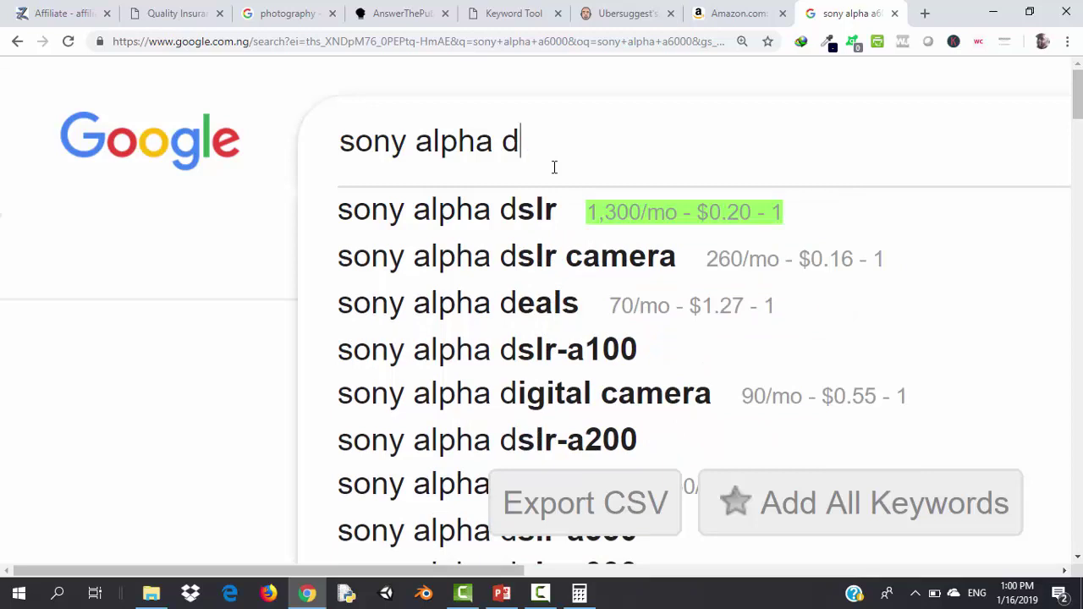
# Check the Google suggestions for "sony alpha" followed by e, f and g, and reduce the query to "sony alpha" again
pyautogui.press('BackSpace')
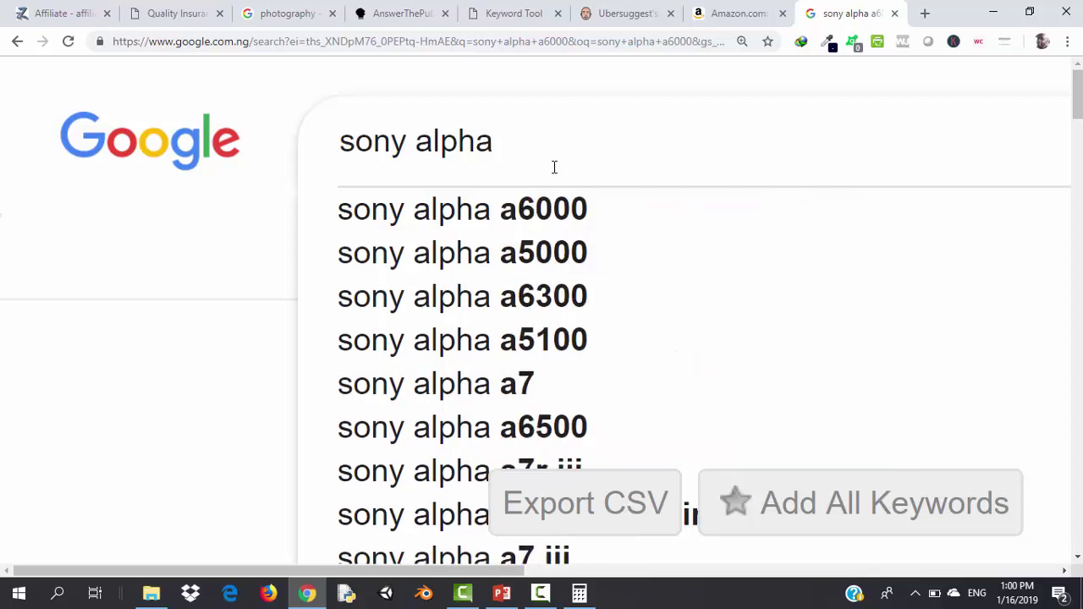
pyautogui.write('e')
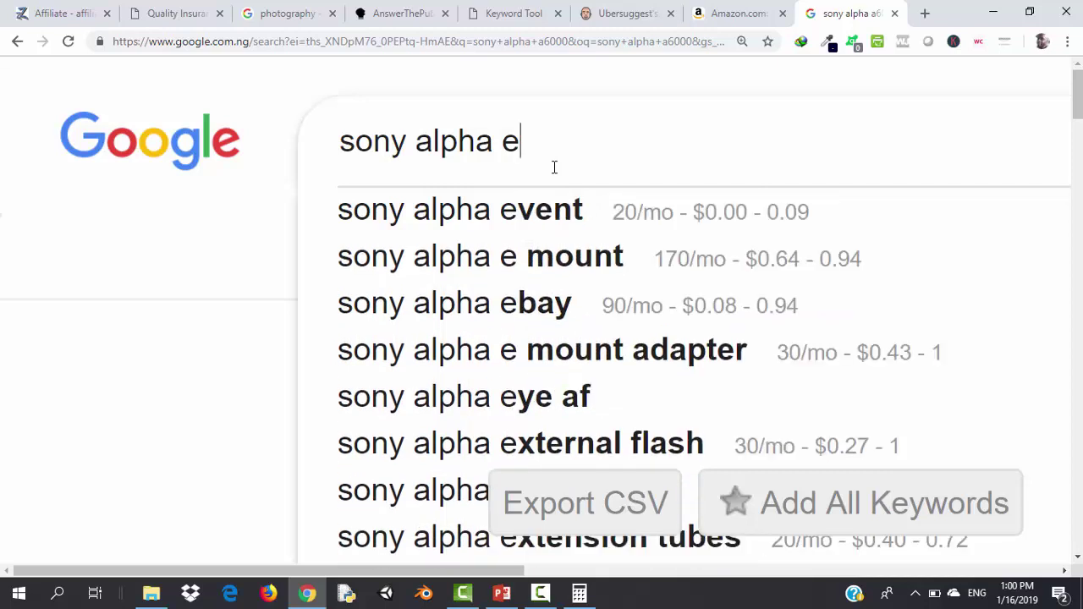
pyautogui.press('BackSpace')
pyautogui.write('f')
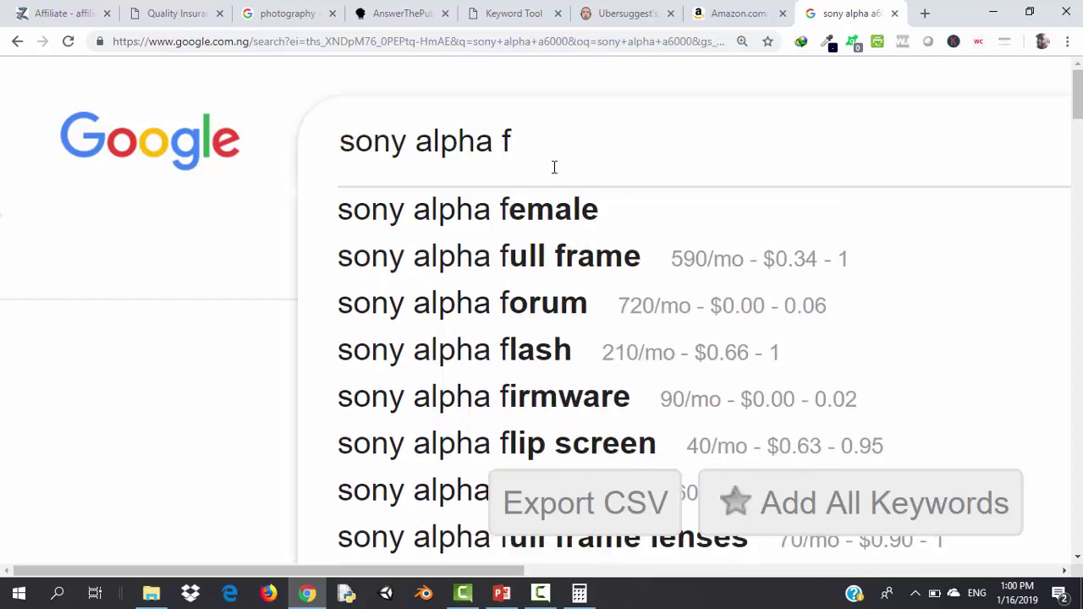
pyautogui.press('BackSpace')
pyautogui.write('g')
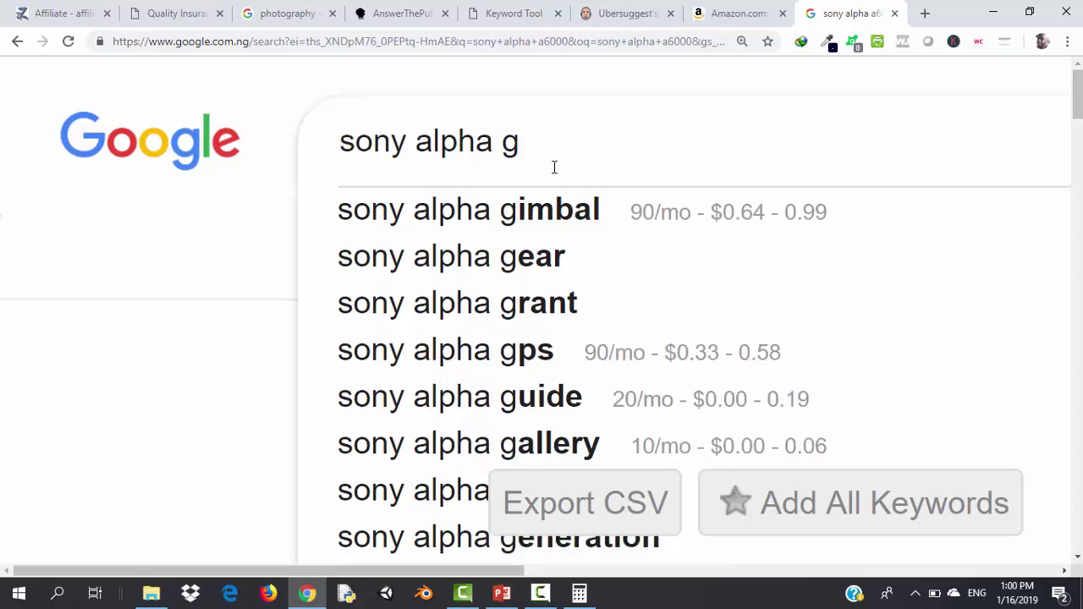
pyautogui.press('BackSpace')
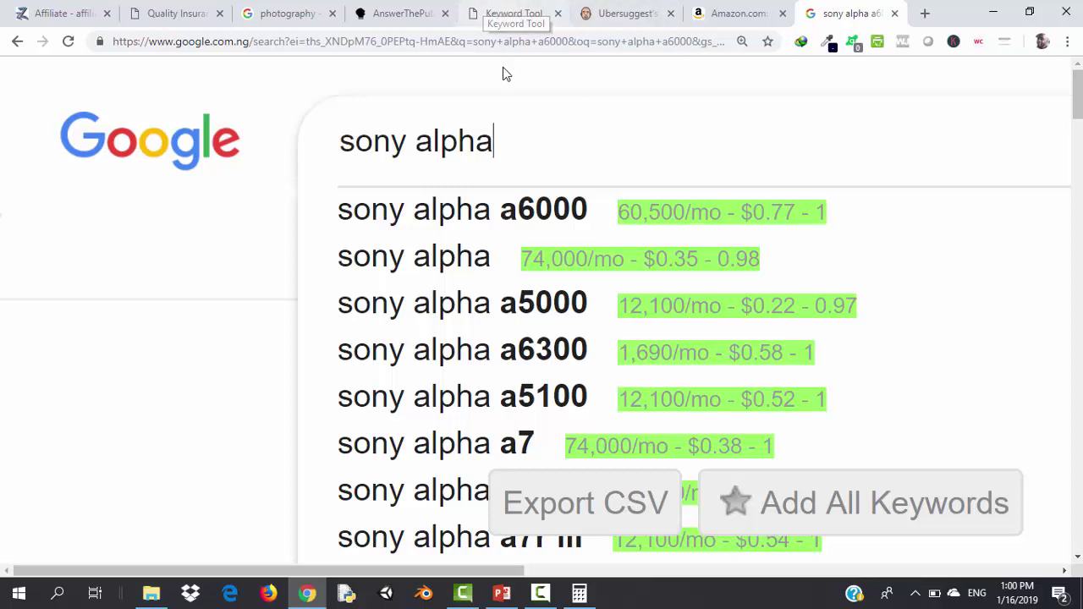
# Copy "sony alpha" from the Google query into the keywordshitter.com keyword box and start generating keywords
pyautogui.moveTo(495, 141); pyautogui.dragTo(341, 142)
pyautogui.hotkey('ctrl', 'c')
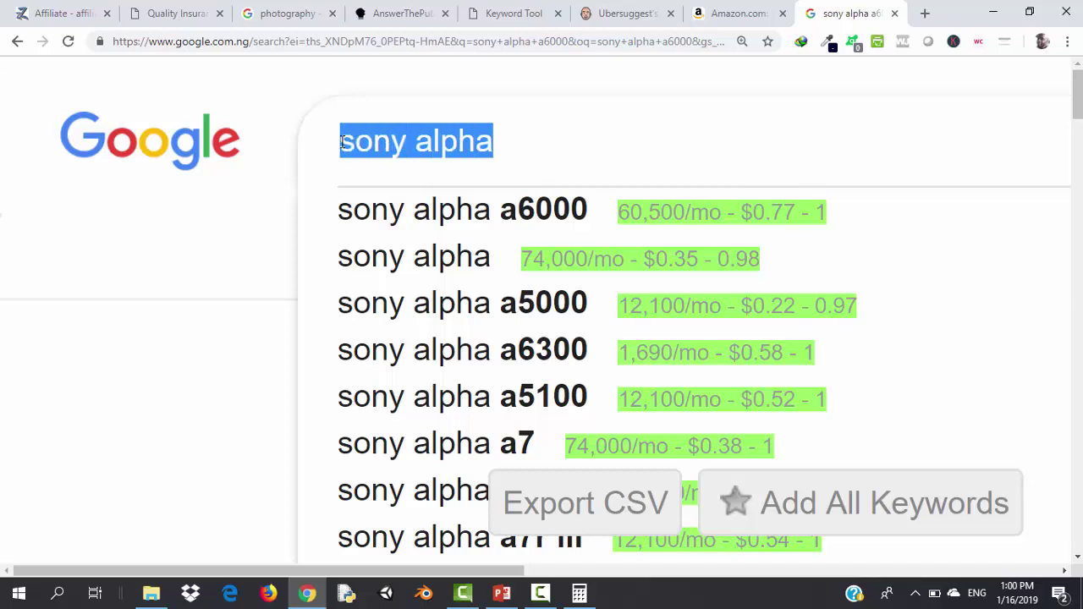
pyautogui.click(516, 12)
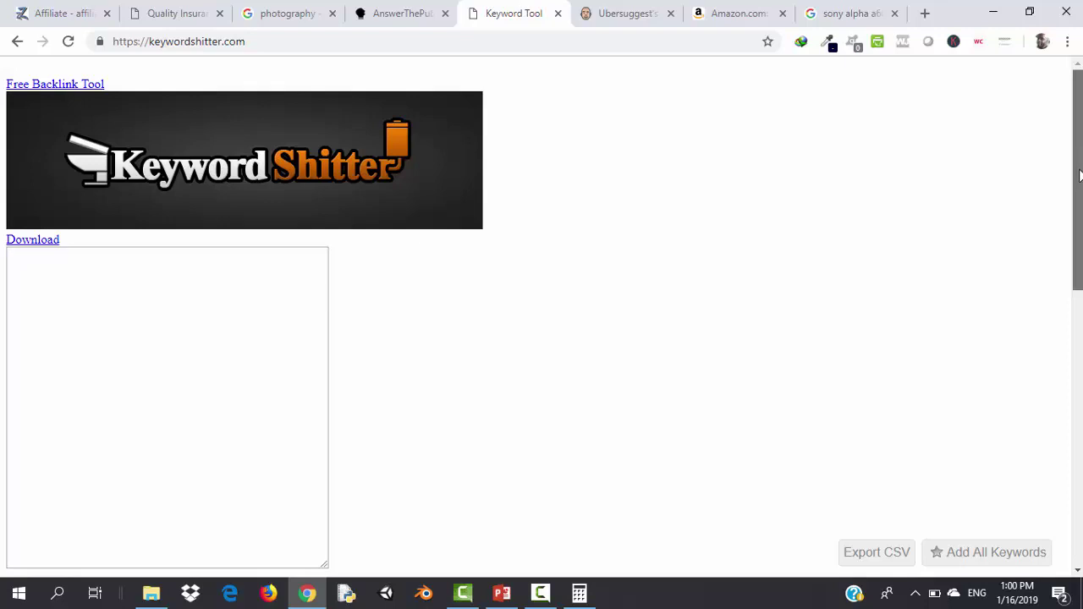
pyautogui.moveTo(1079, 174); pyautogui.dragTo(1079, 194)
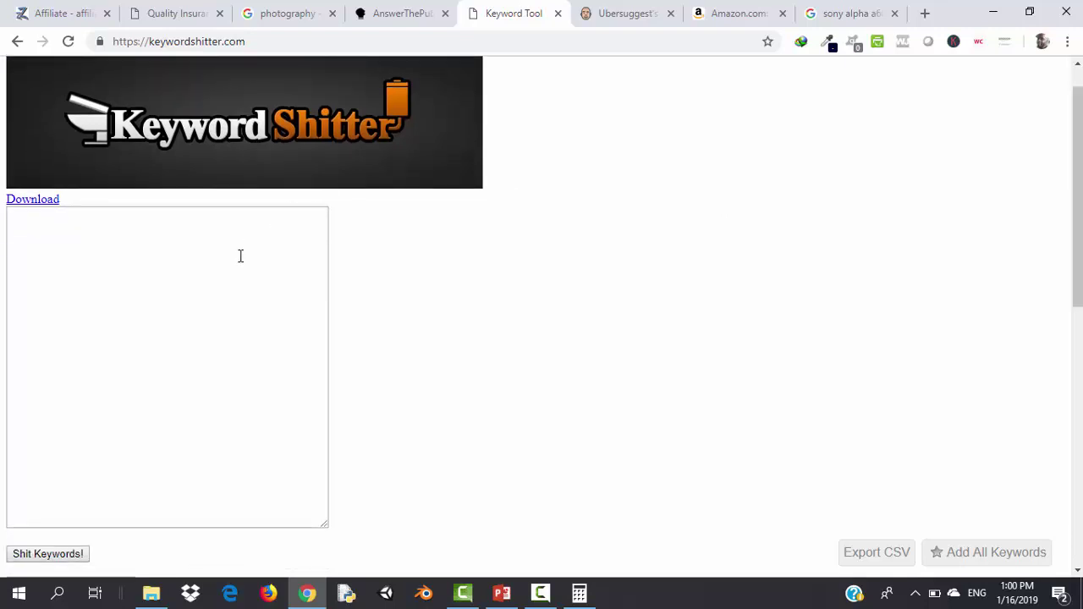
pyautogui.click(224, 280)
pyautogui.hotkey('ctrl', 'v')
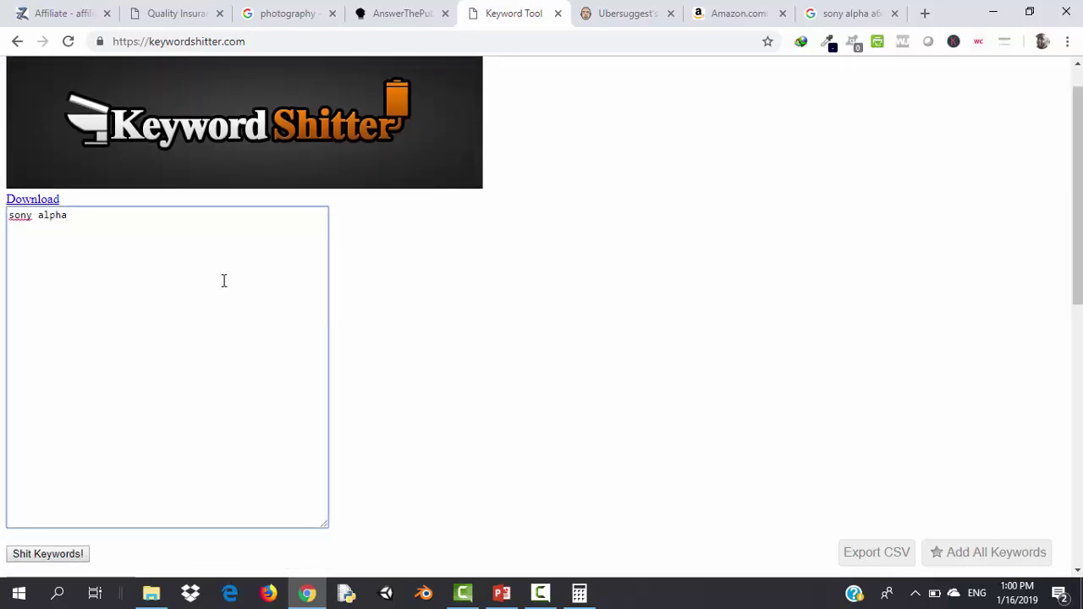
pyautogui.moveTo(1079, 201); pyautogui.dragTo(1079, 254)
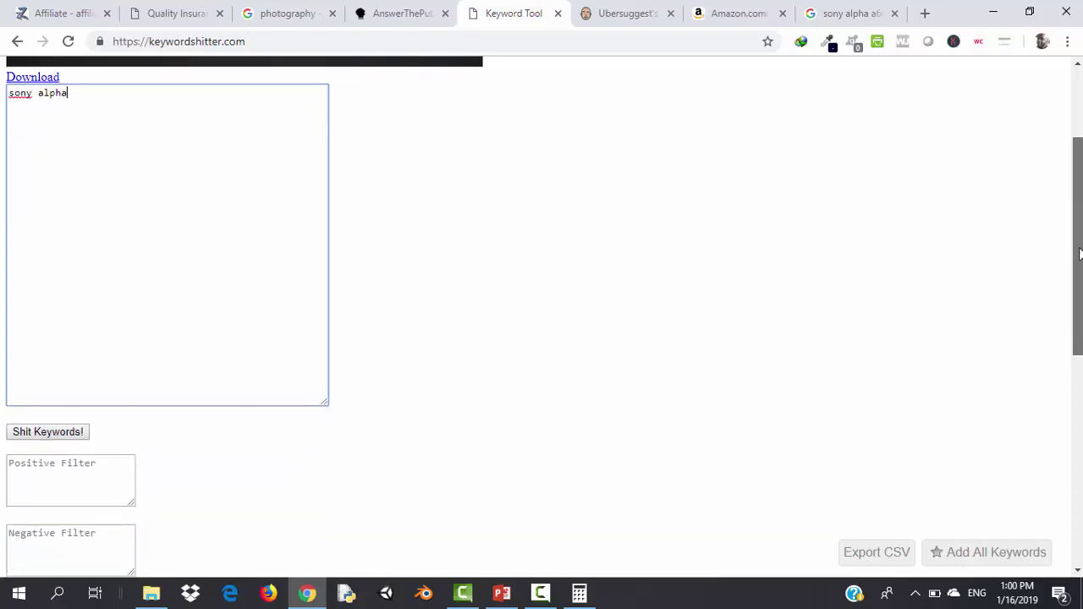
pyautogui.click(25, 433)
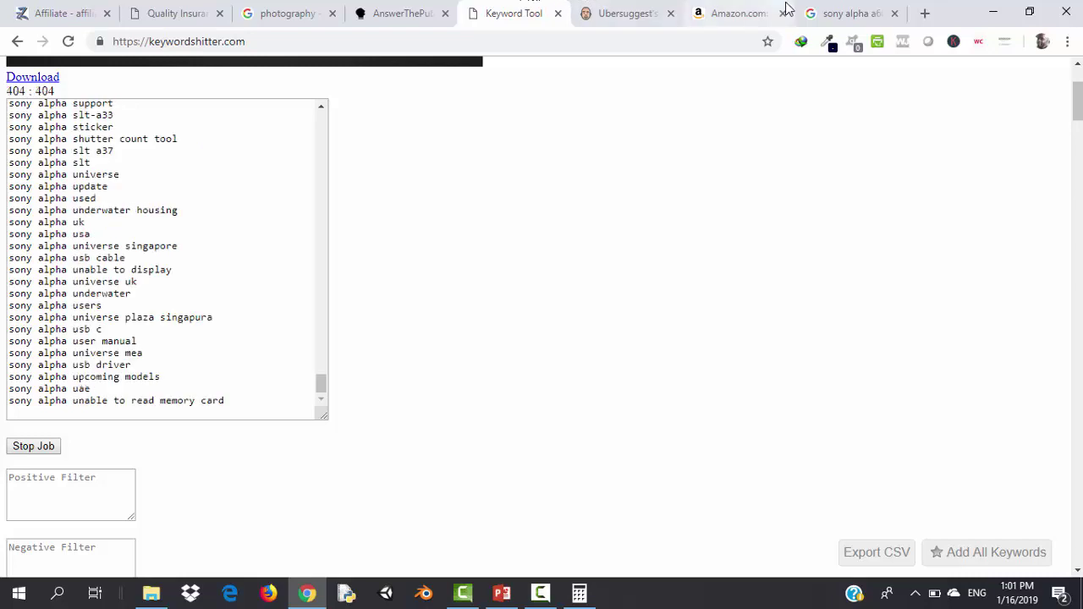
# Review the Google "sony alpha" suggestions again and check the progress of the running keyword generation job
pyautogui.click(841, 13)
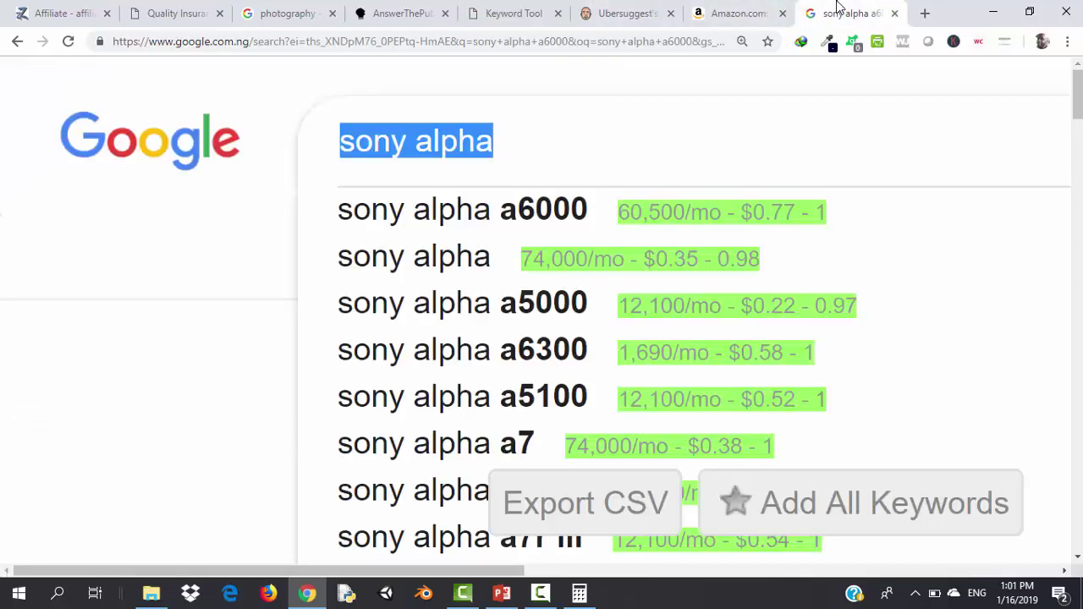
pyautogui.click(522, 144)
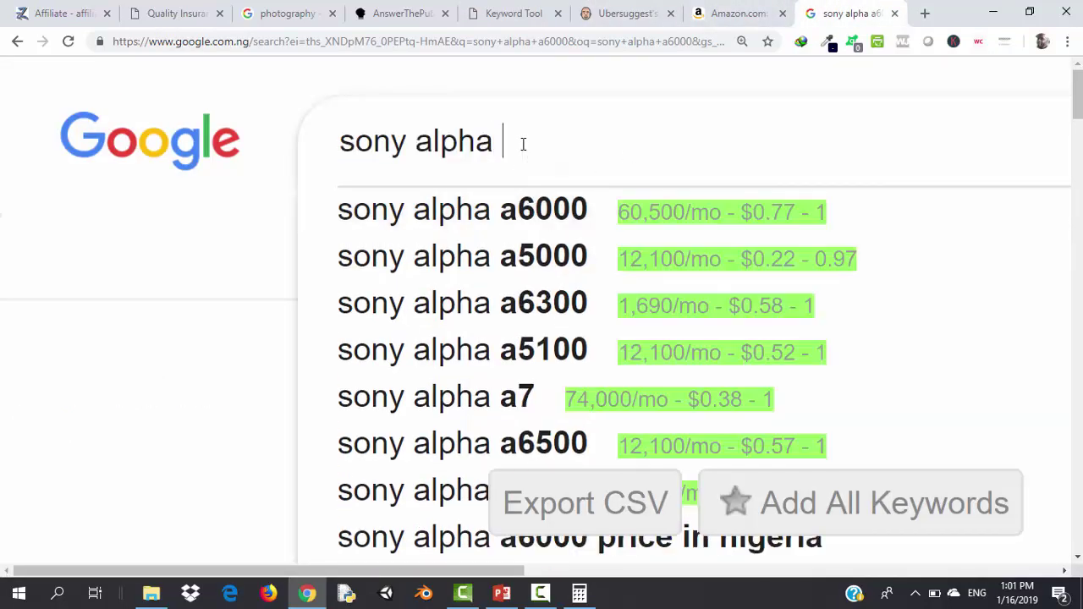
pyautogui.press('BackSpace')
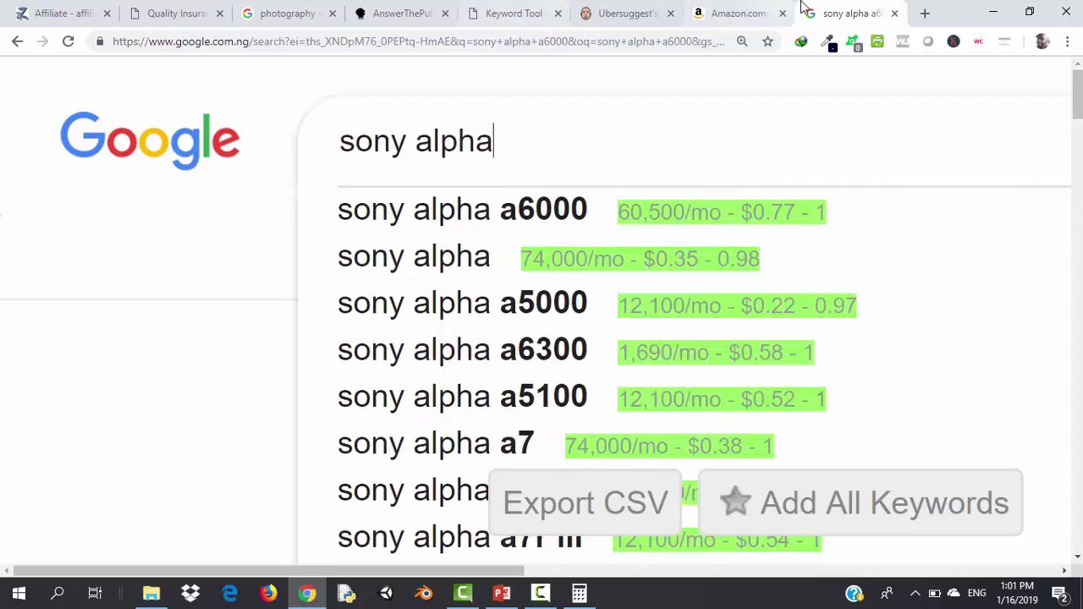
pyautogui.click(505, 11)
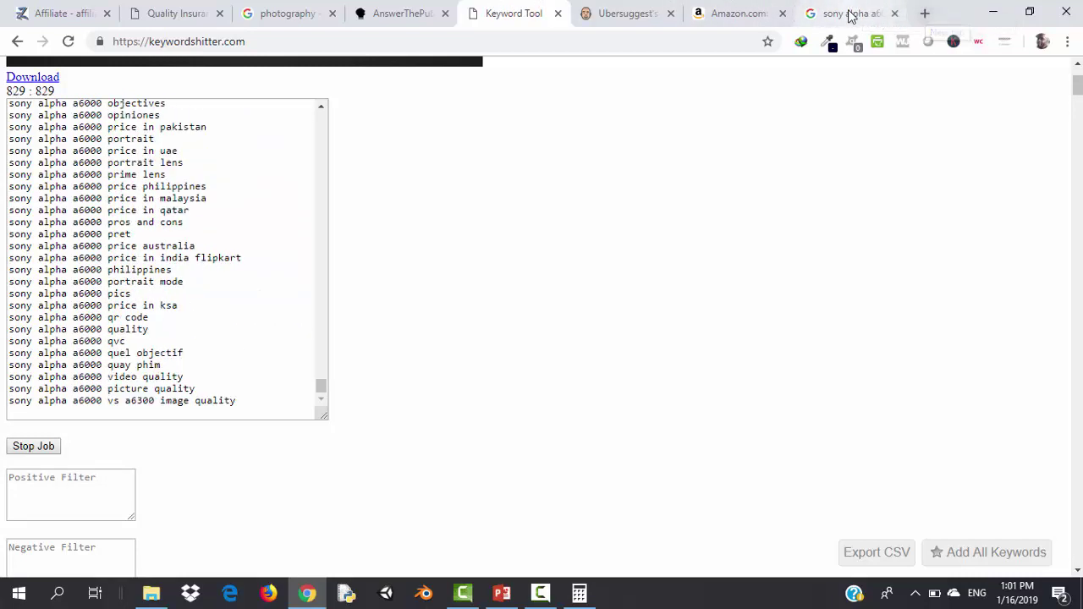
pyautogui.click(849, 14)
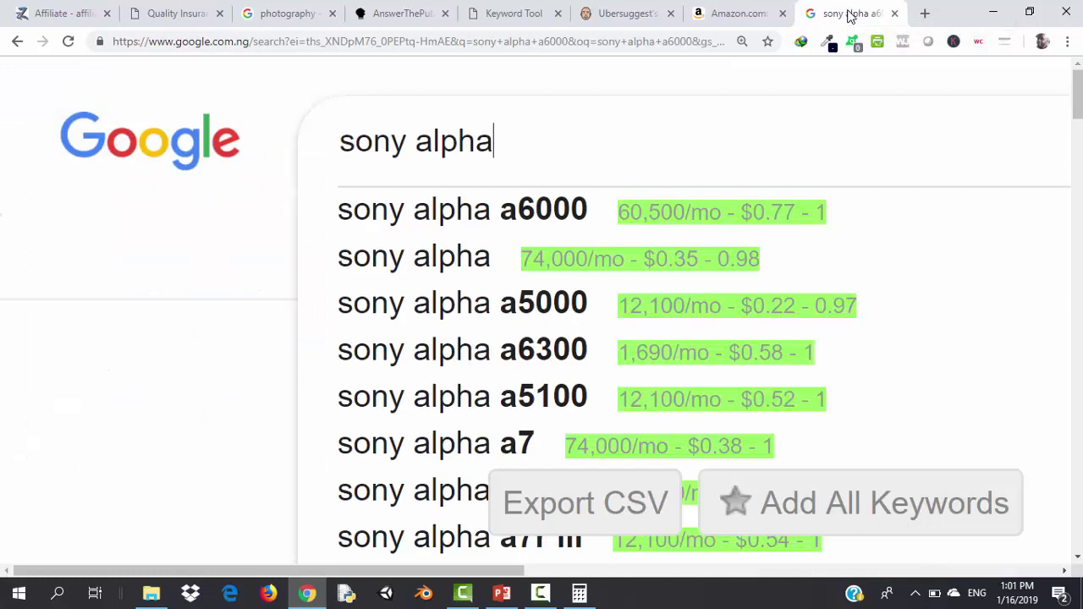
# Open a blank browser tab and close the Quality Insurance, Google photography and affiliate tabs
pyautogui.click(925, 14)
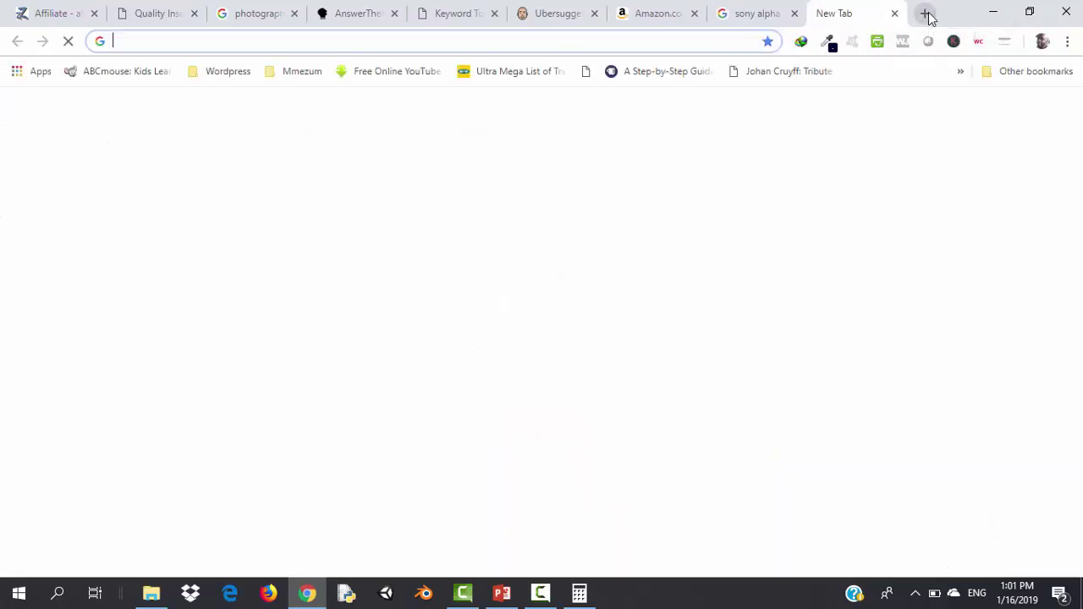
pyautogui.click(194, 13)
pyautogui.click(194, 14)
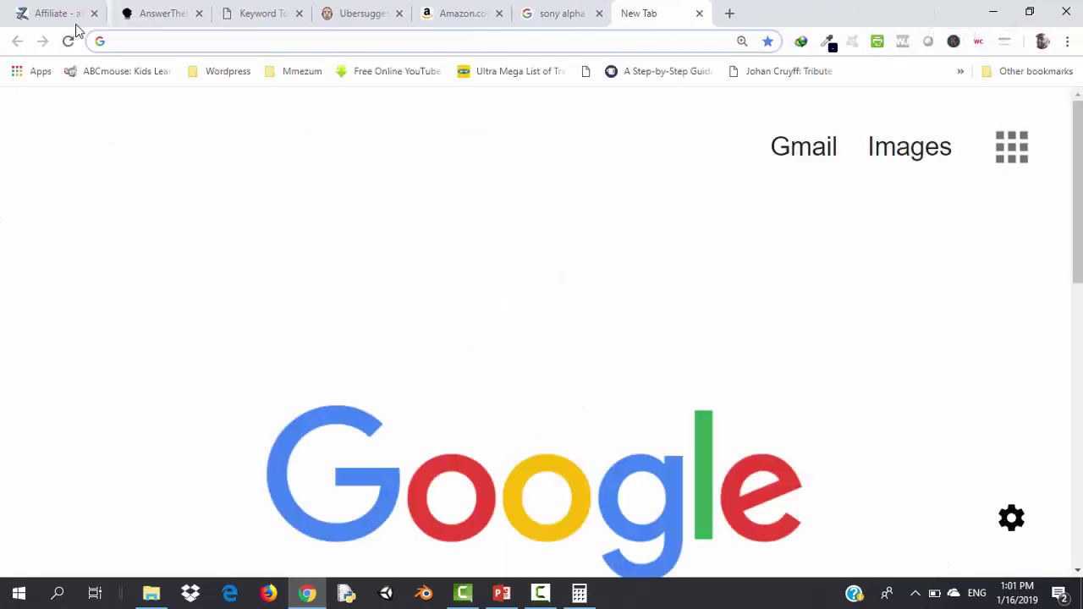
pyautogui.click(94, 14)
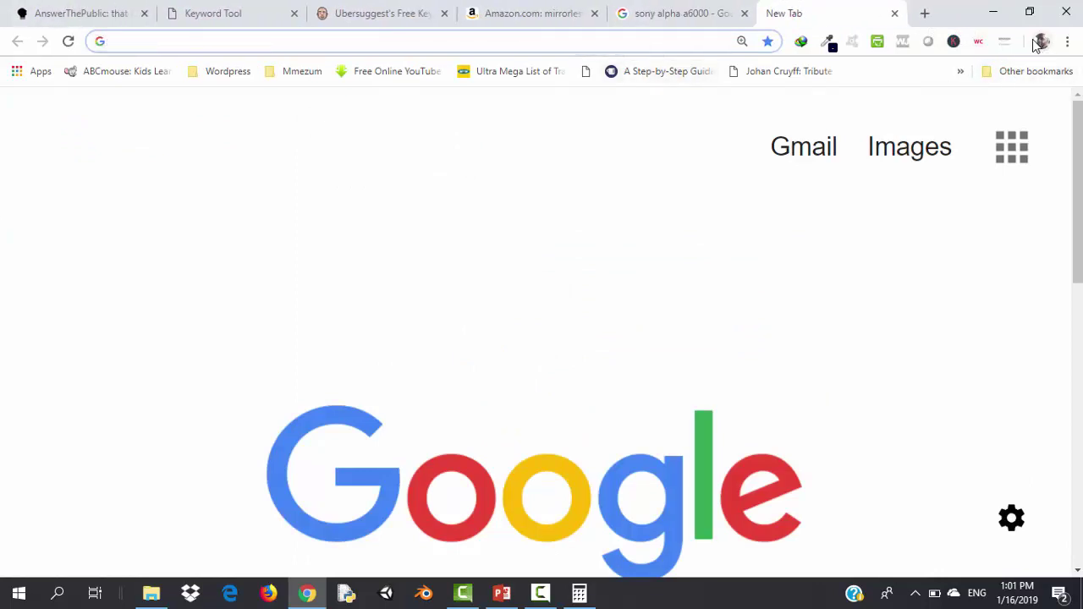
# Open the favorite keywords list of the Keywords Everywhere extension and close the blank browser tab
pyautogui.click(954, 42)
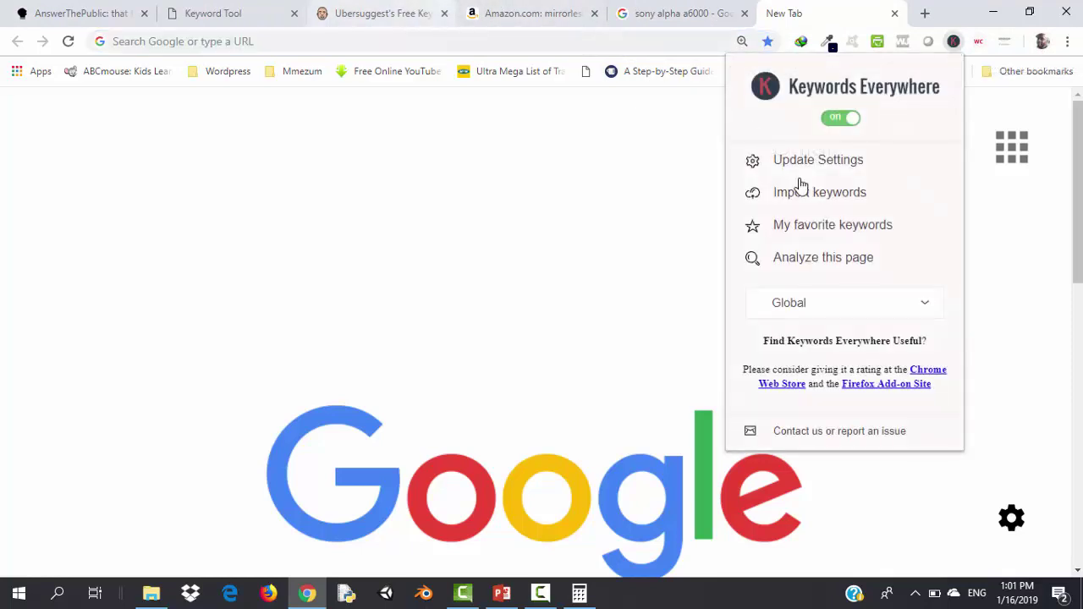
pyautogui.click(843, 226)
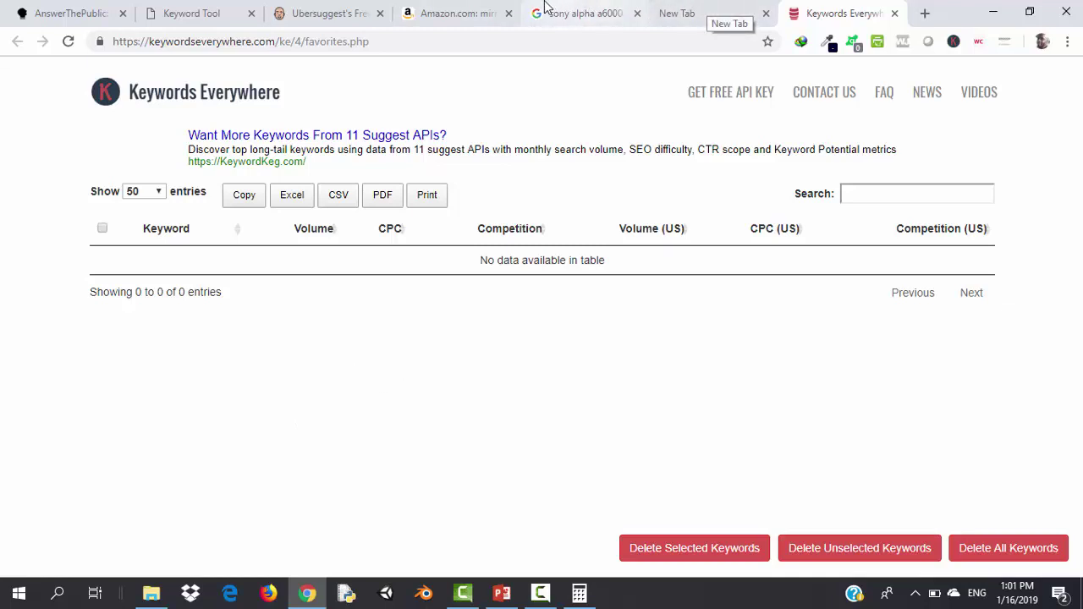
pyautogui.click(715, 11)
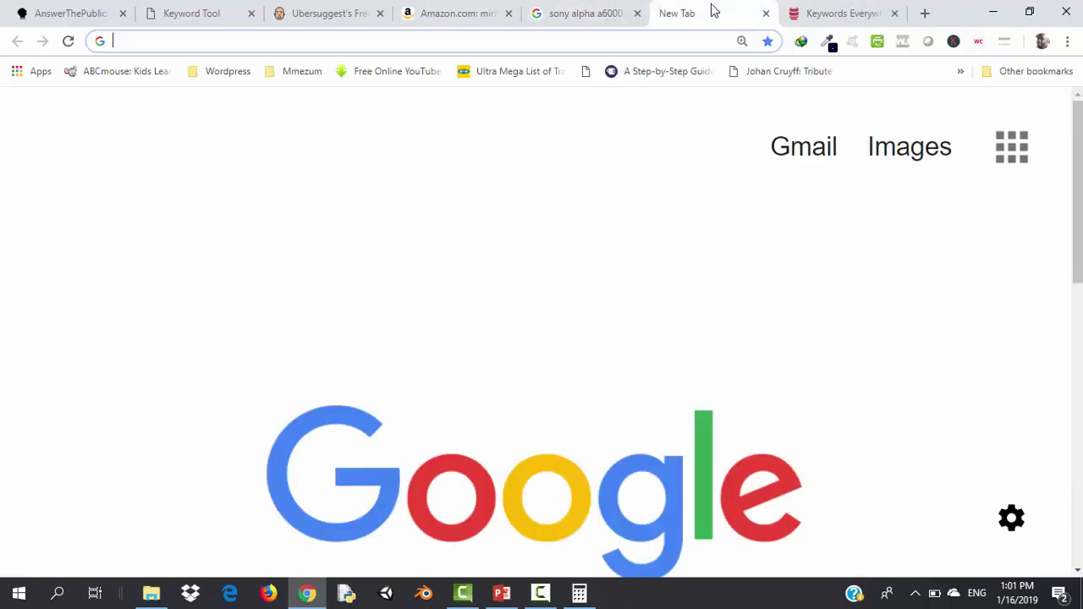
pyautogui.click(766, 14)
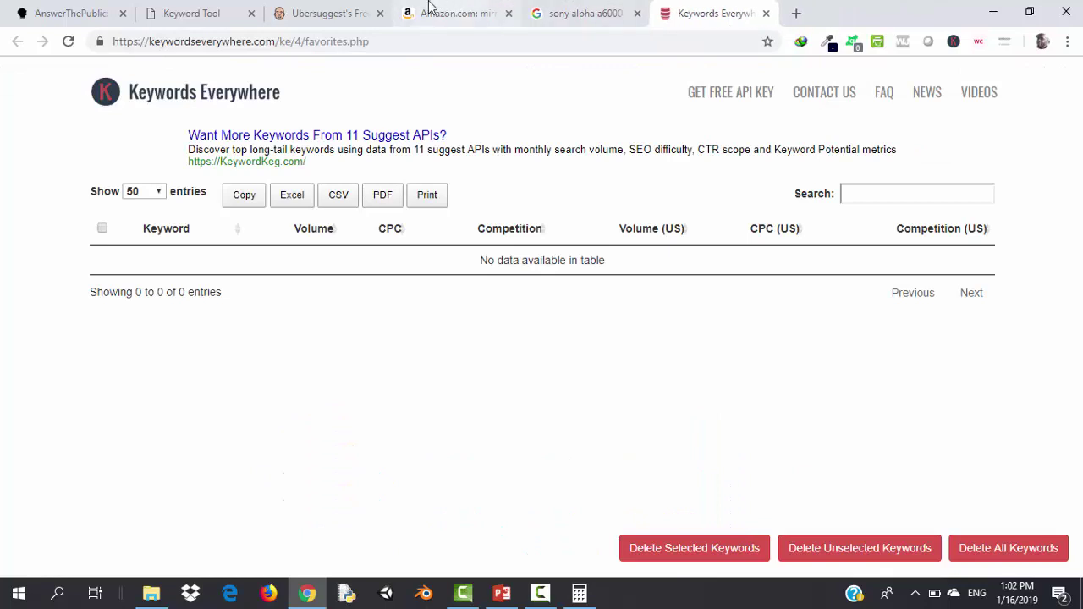
# Stop the running "sony alpha" keyword generation job on keywordshitter.com
pyautogui.click(223, 8)
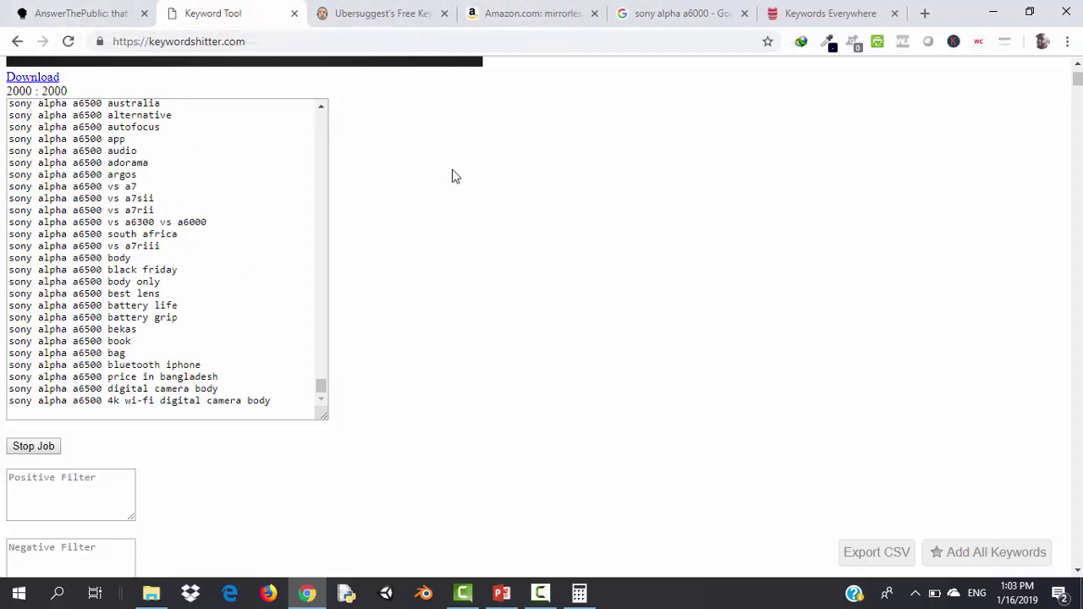
pyautogui.click(30, 452)
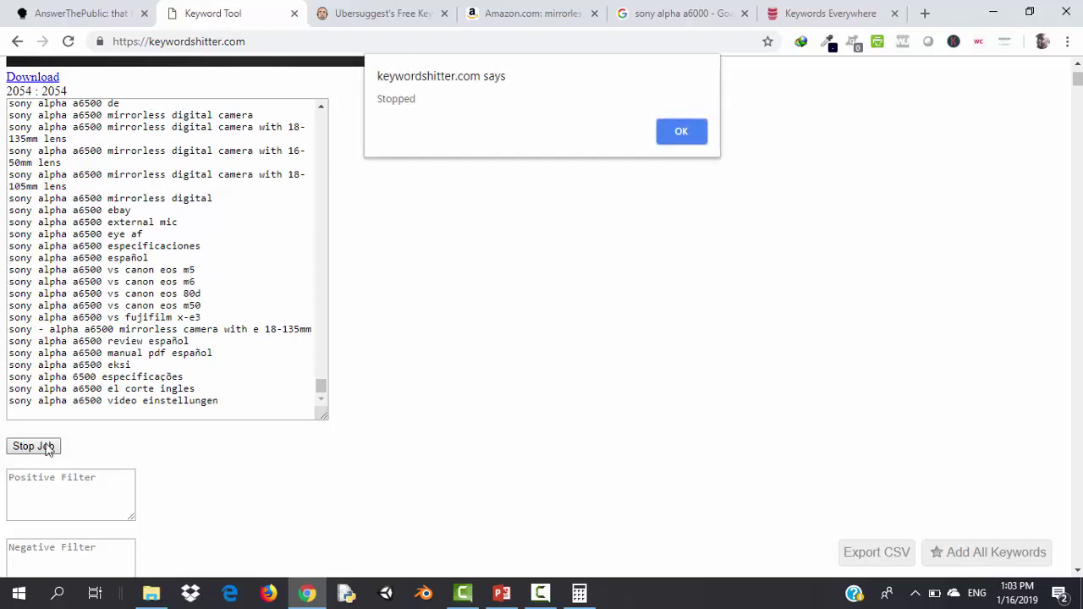
pyautogui.click(686, 139)
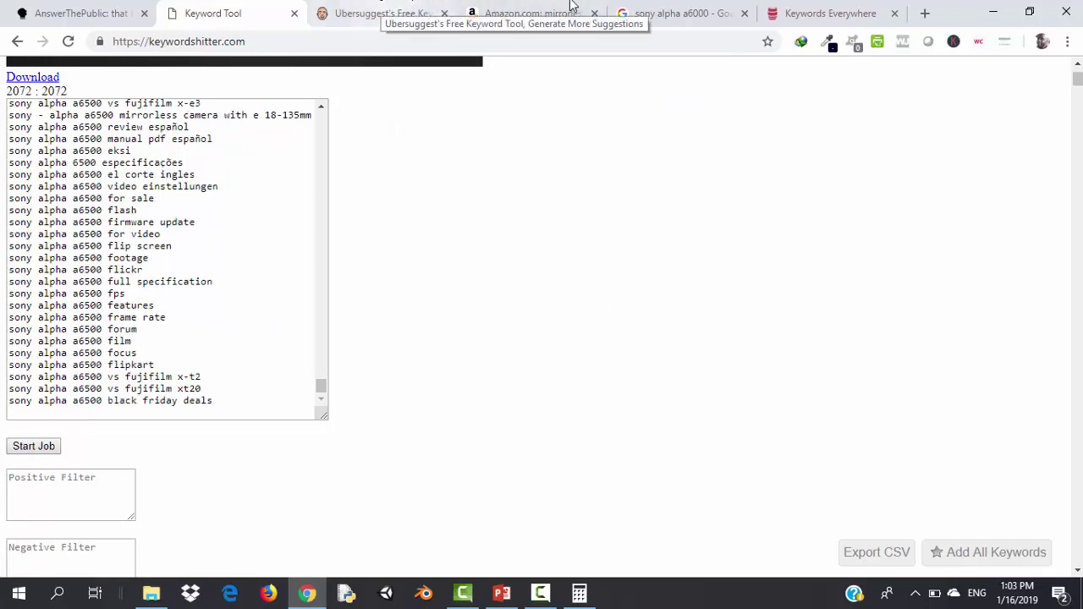
# Add all the generated Sony Alpha keywords on keywordshitter.com to the Keywords Everywhere favorites
pyautogui.click(831, 8)
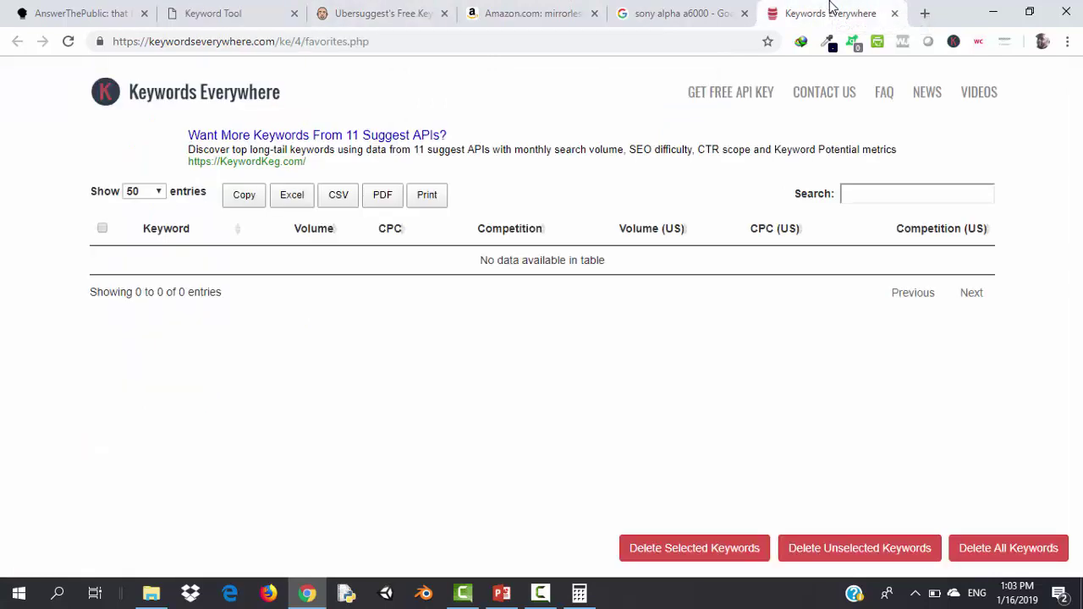
pyautogui.click(227, 9)
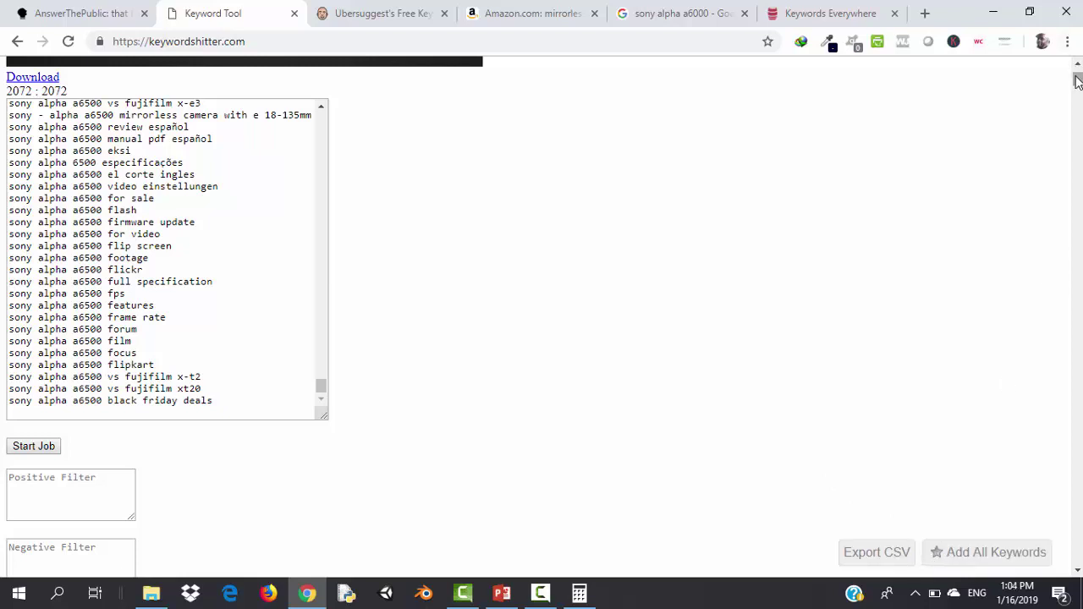
pyautogui.moveTo(1077, 78)
pyautogui.mouseDown()
pyautogui.moveTo(1076, 114)
pyautogui.moveTo(1077, 91)
pyautogui.mouseUp()
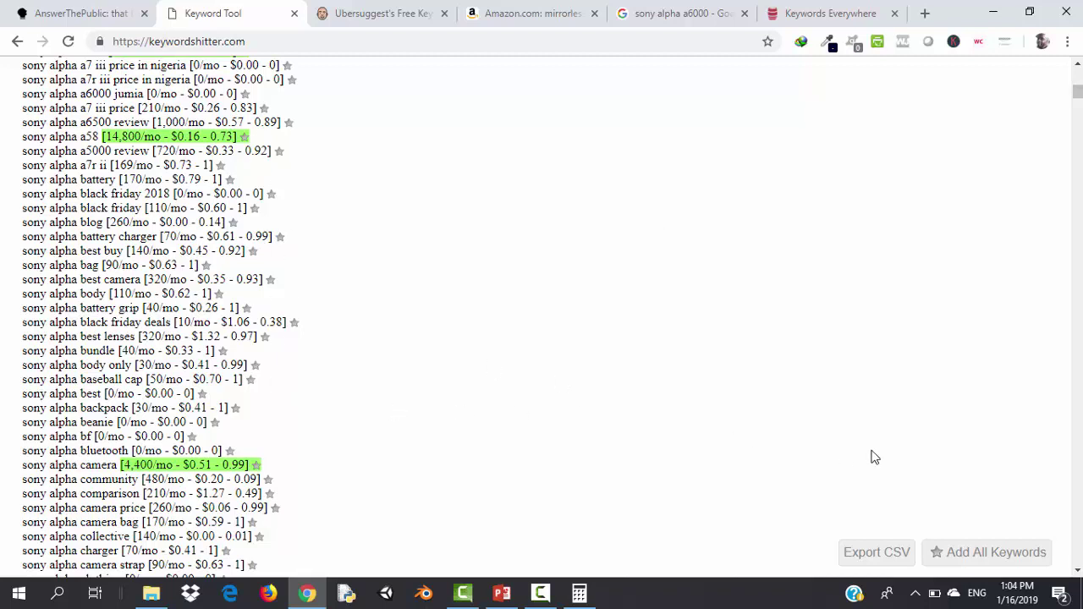
pyautogui.click(936, 554)
pyautogui.moveTo(1077, 92); pyautogui.dragTo(1078, 69)
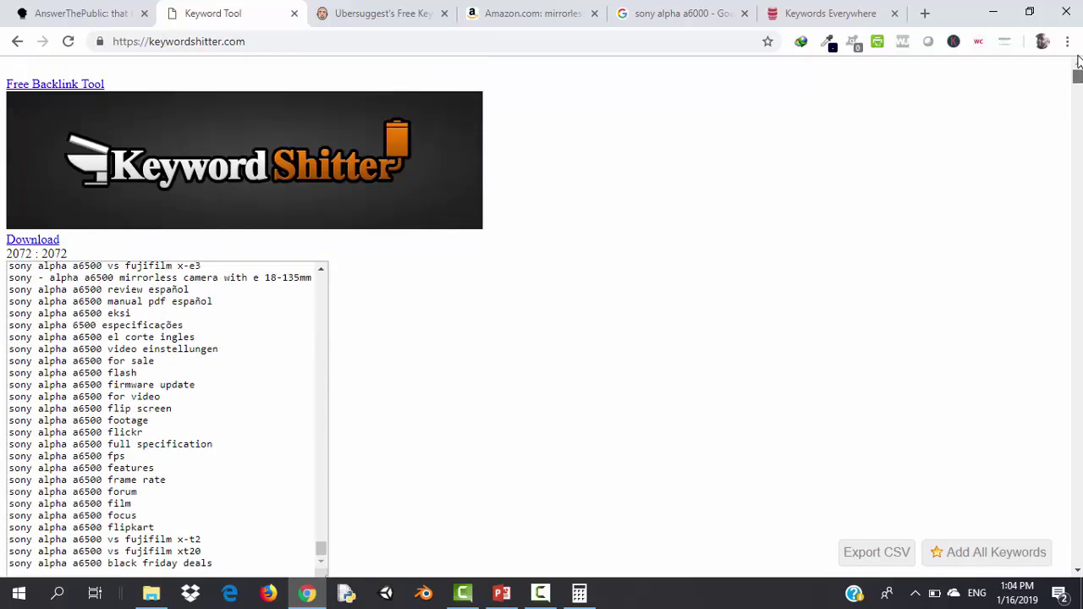
# Close the outdated favorites tab and reopen the favorite keywords list from the Keywords Everywhere extension in a fresh tab
pyautogui.click(829, 10)
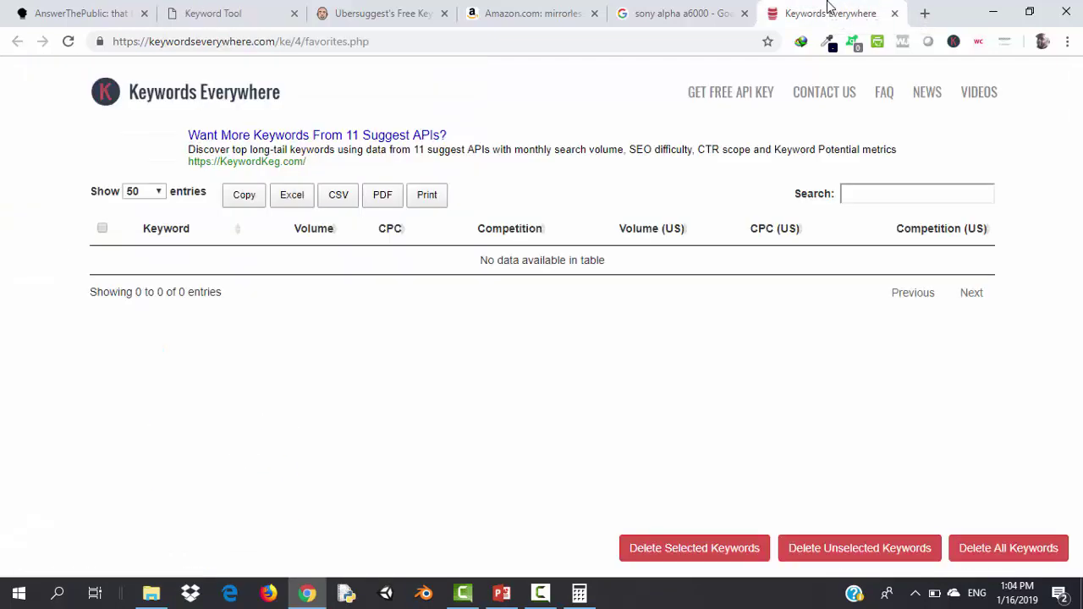
pyautogui.click(895, 14)
pyautogui.click(922, 13)
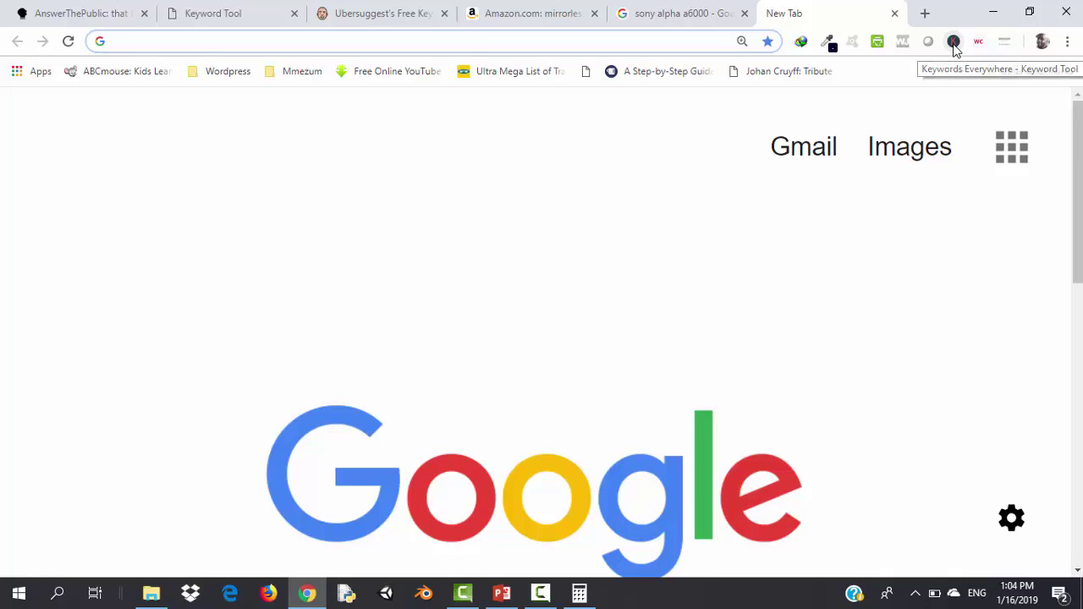
pyautogui.click(954, 43)
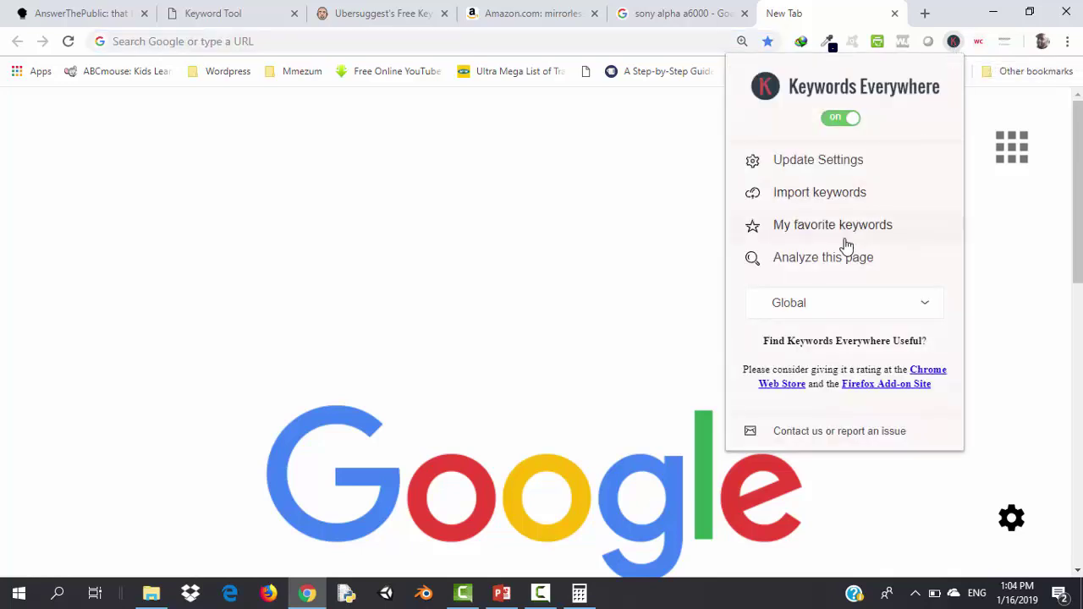
pyautogui.click(848, 226)
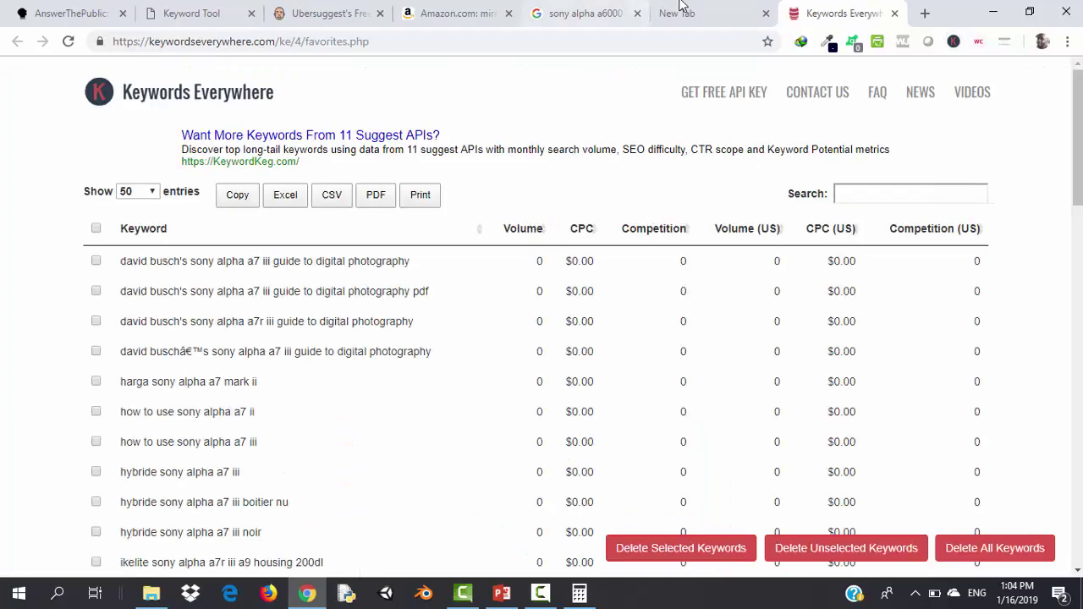
pyautogui.click(206, 10)
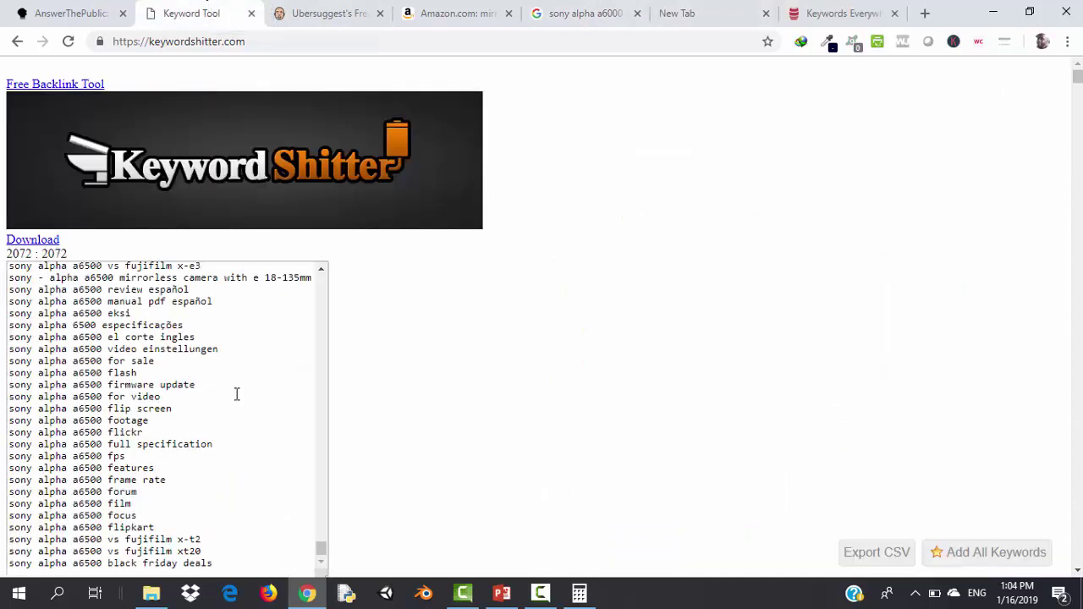
pyautogui.click(836, 8)
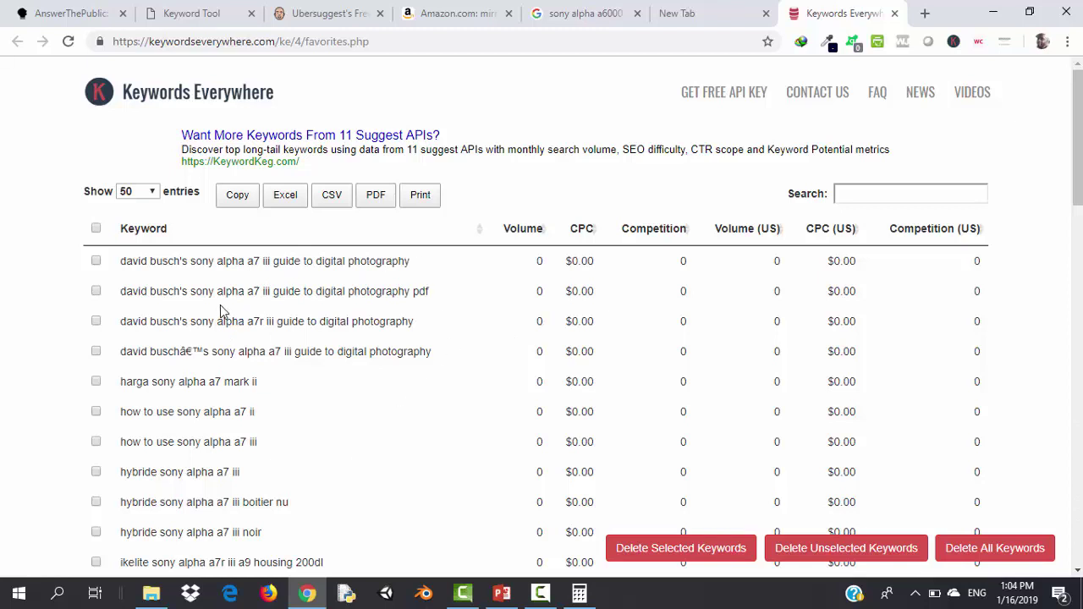
# Show 5000 entries in the favorite keywords table and sort it by global volume in descending order
pyautogui.click(152, 193)
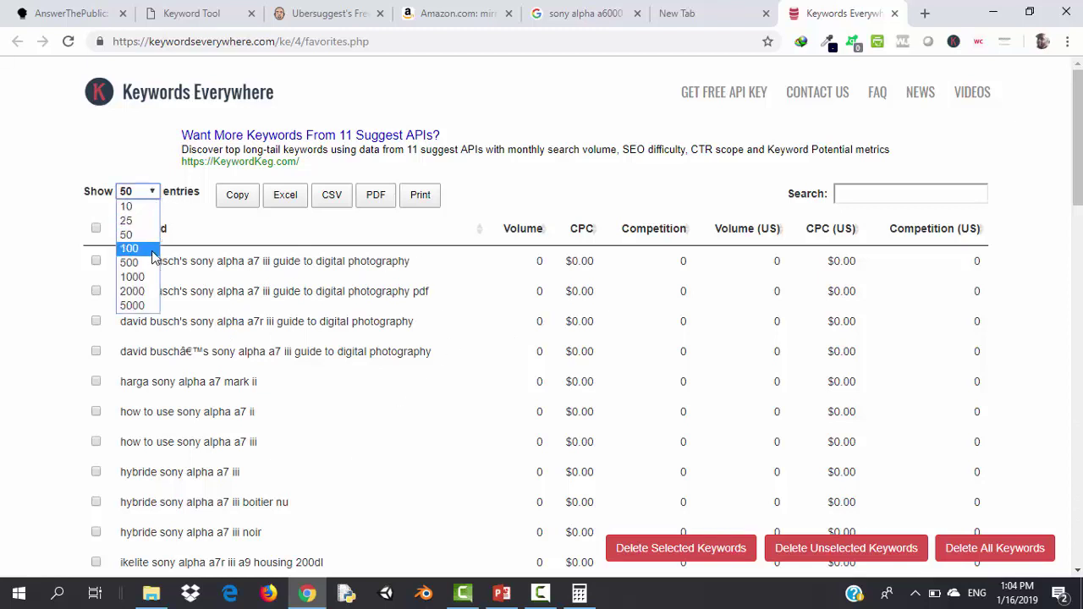
pyautogui.click(144, 305)
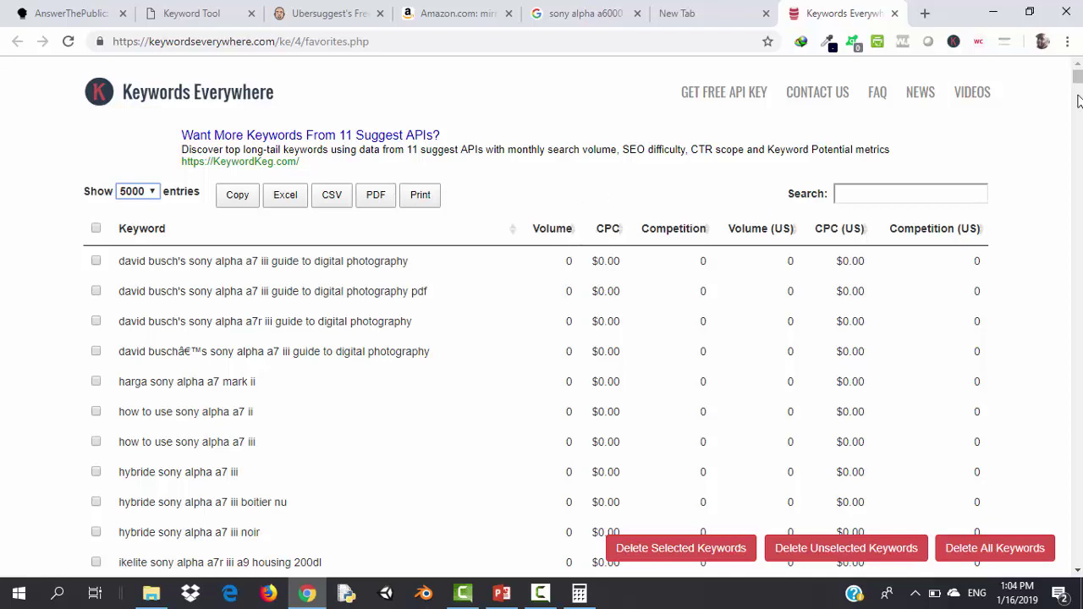
pyautogui.moveTo(1076, 89); pyautogui.dragTo(544, 234)
pyautogui.click(548, 234)
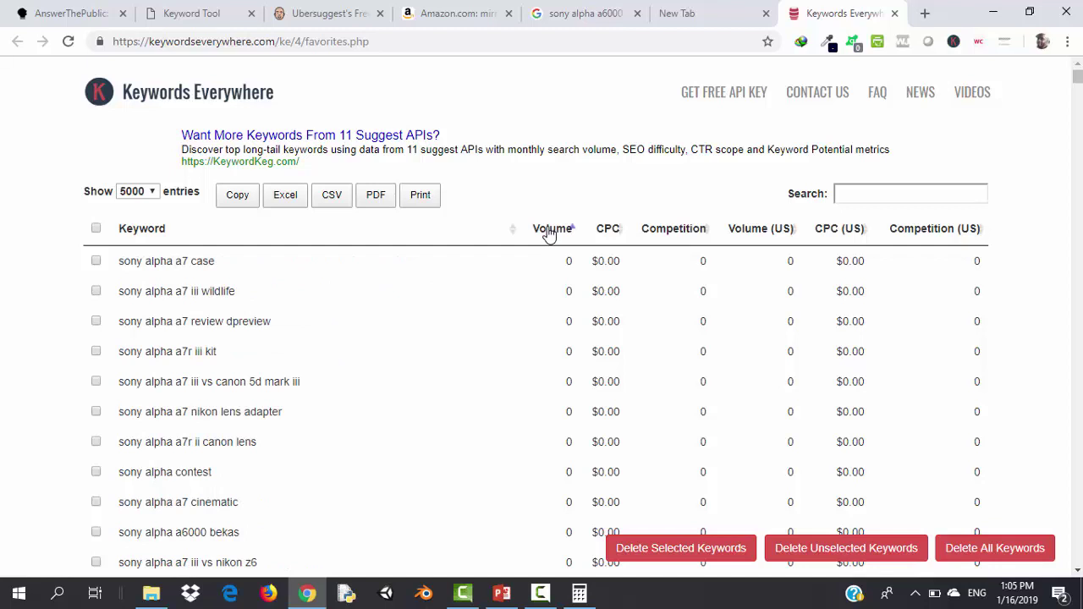
pyautogui.click(548, 235)
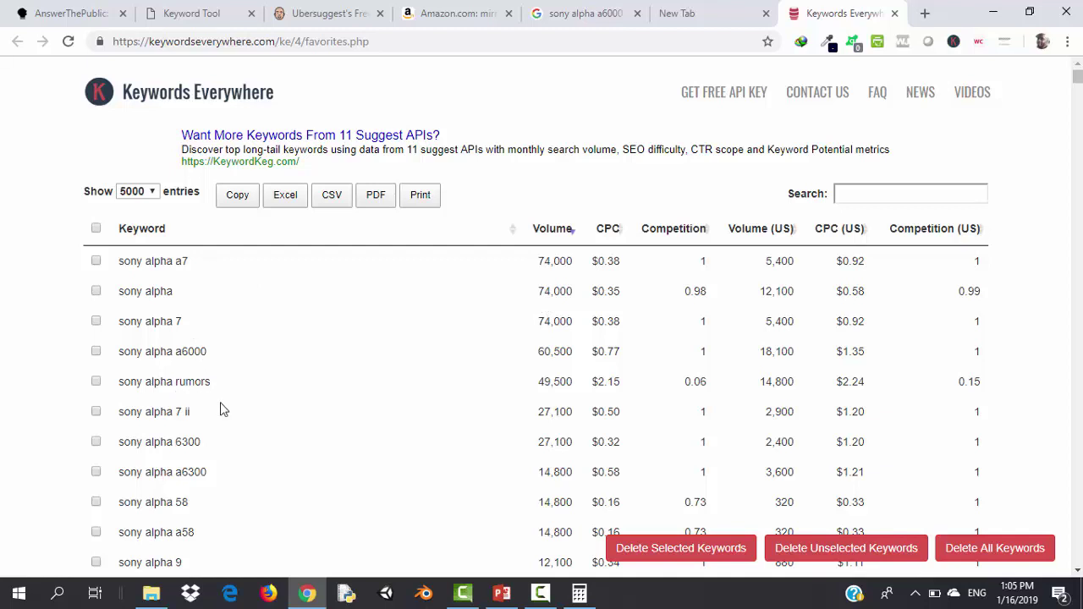
pyautogui.scroll(-3, 220, 410)
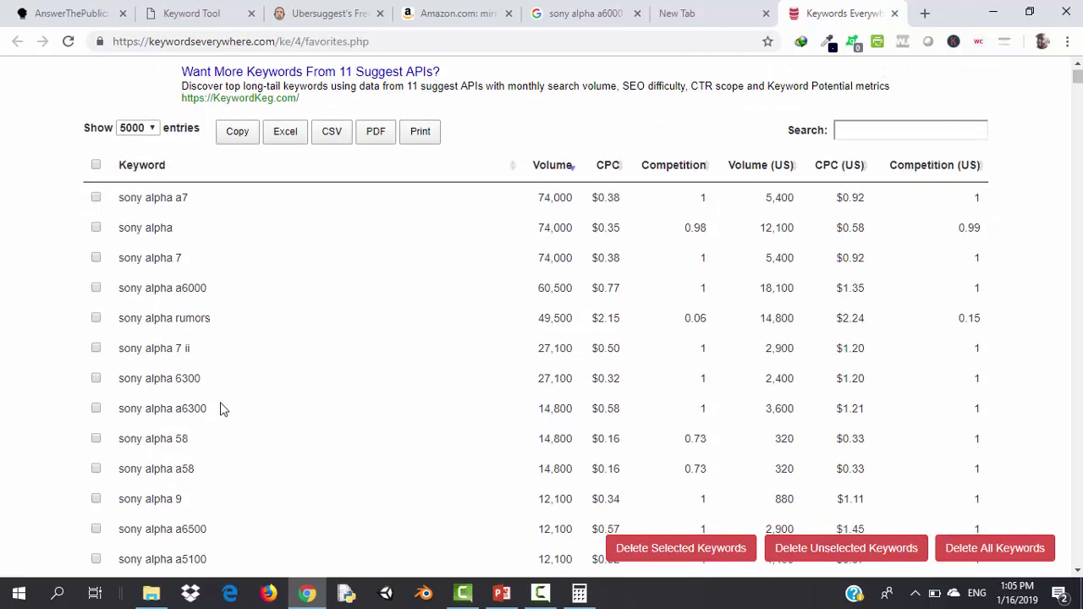
pyautogui.scroll(-2, 220, 409)
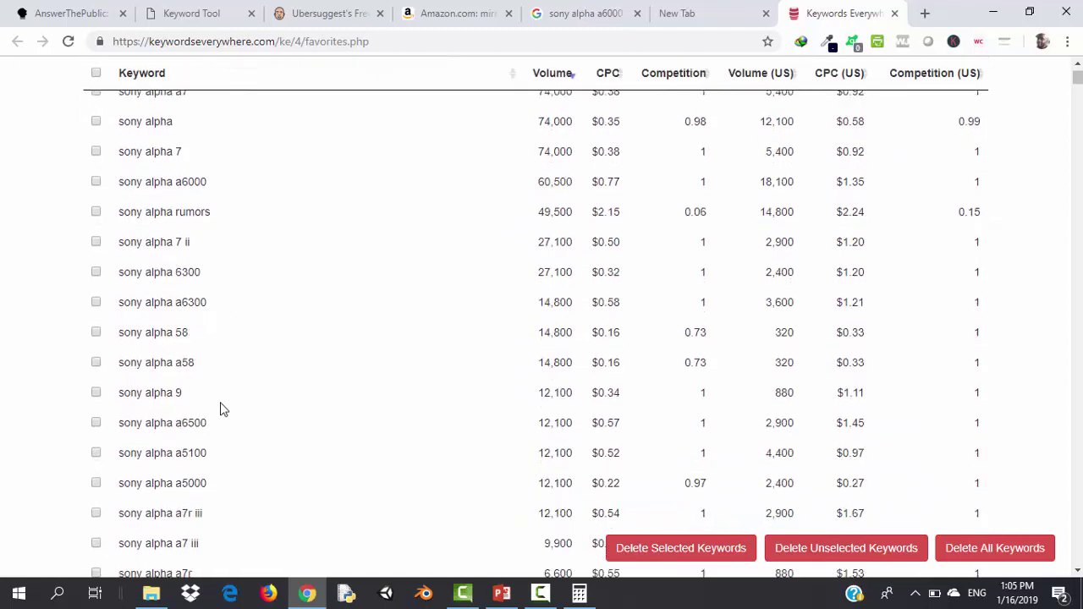
pyautogui.scroll(-1, 220, 410)
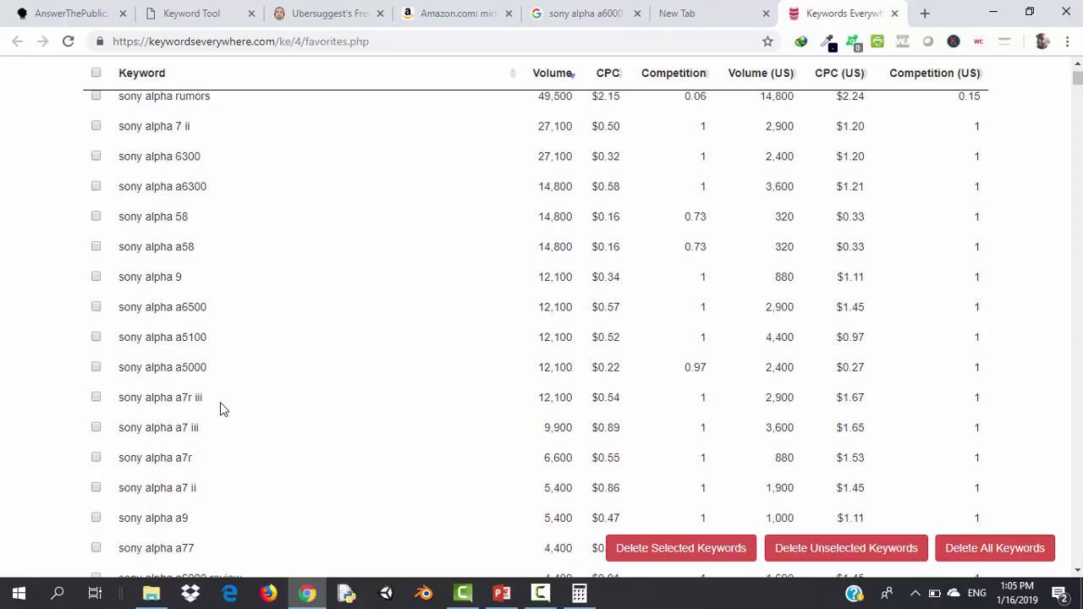
pyautogui.scroll(3, 220, 409)
pyautogui.scroll(1, 220, 409)
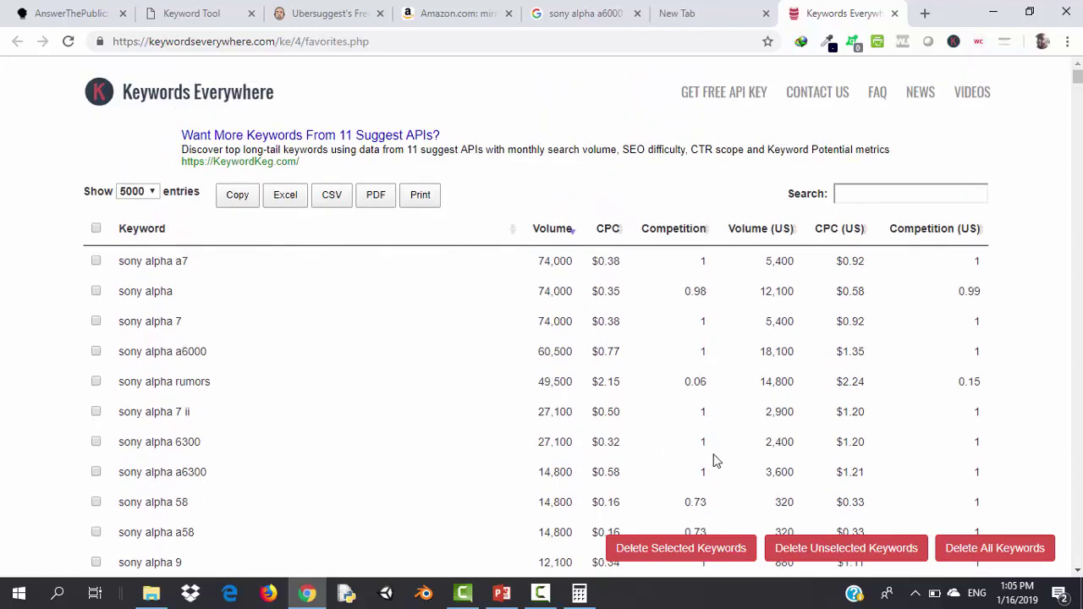
# Sort the favorite keywords by US competition in ascending order and look through them for low-competition keywords with search volume
pyautogui.click(938, 236)
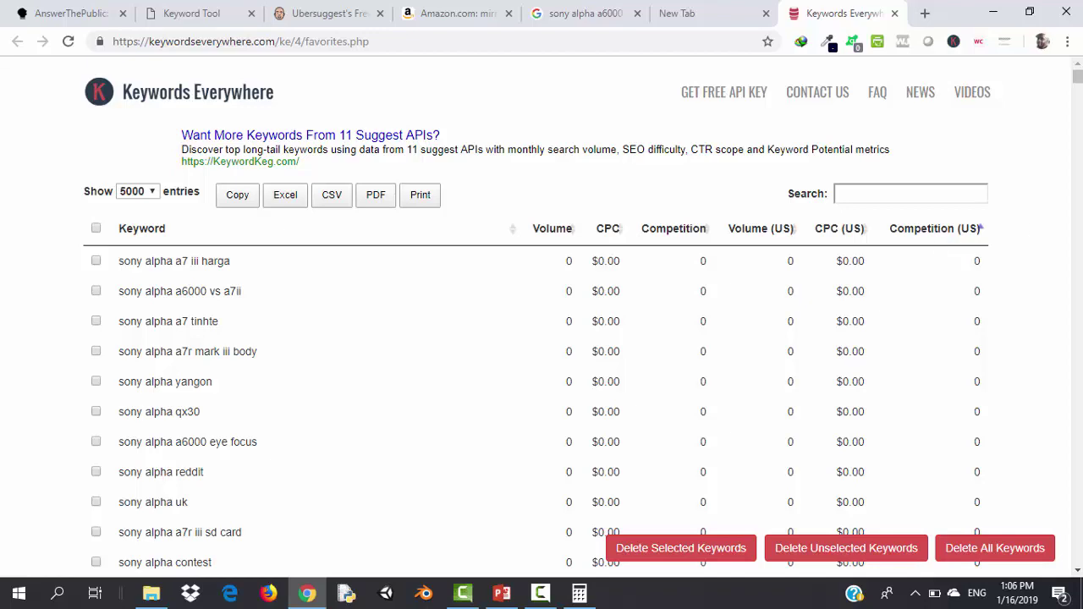
pyautogui.moveTo(1078, 77)
pyautogui.mouseDown()
pyautogui.moveTo(1078, 129)
pyautogui.moveTo(1078, 78)
pyautogui.mouseUp()
pyautogui.moveTo(1078, 78); pyautogui.dragTo(1079, 253)
pyautogui.scroll(-10, 541, 321)
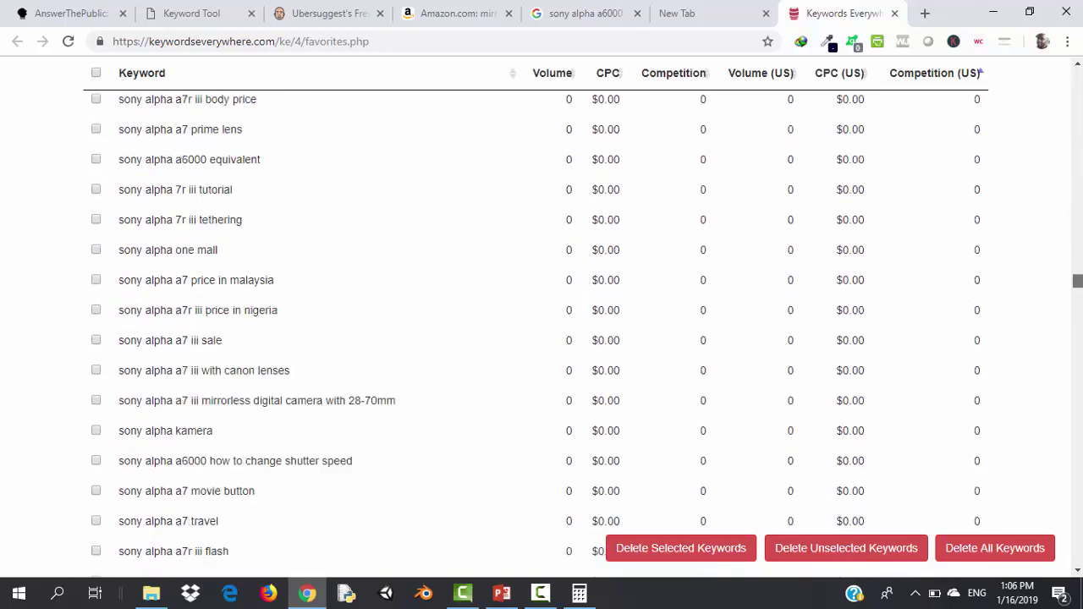
pyautogui.scroll(-15, 486, 470)
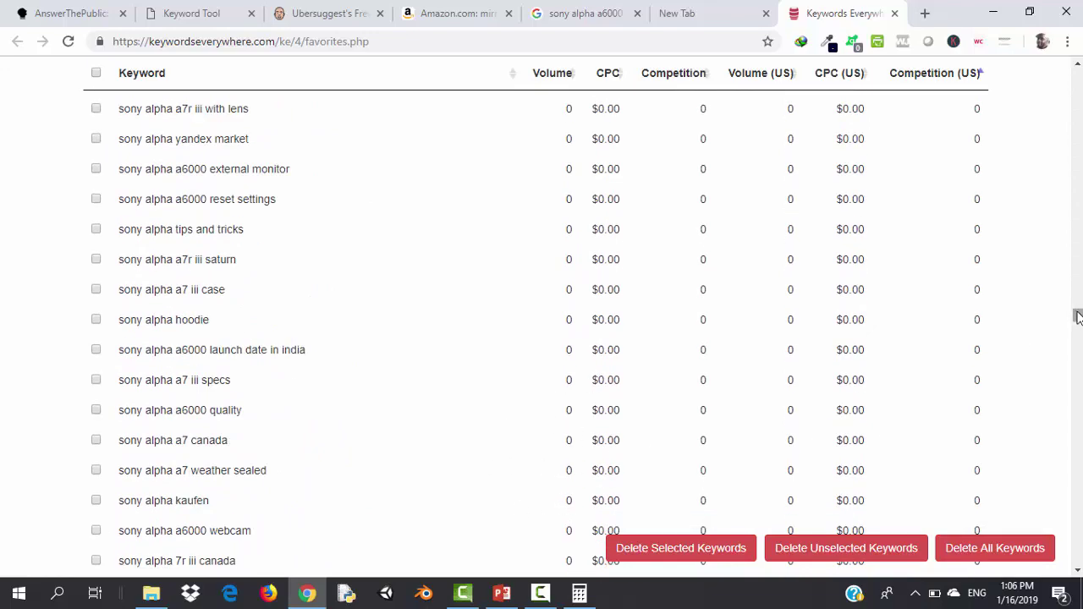
pyautogui.moveTo(1078, 316); pyautogui.dragTo(1078, 405)
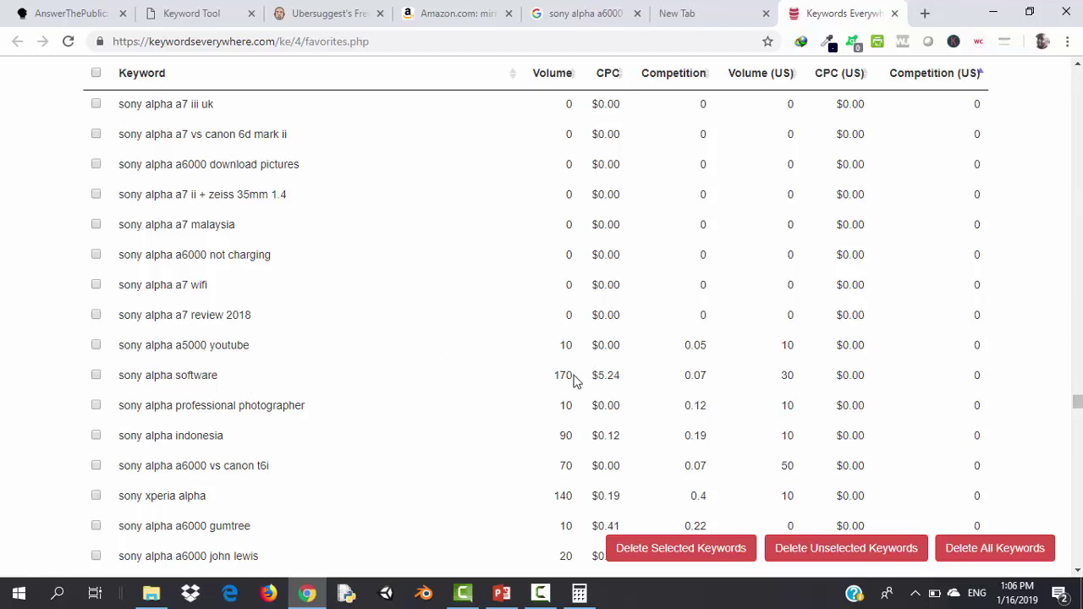
# Search Google for "sony alpha software" in a new browser tab
pyautogui.click(476, 19)
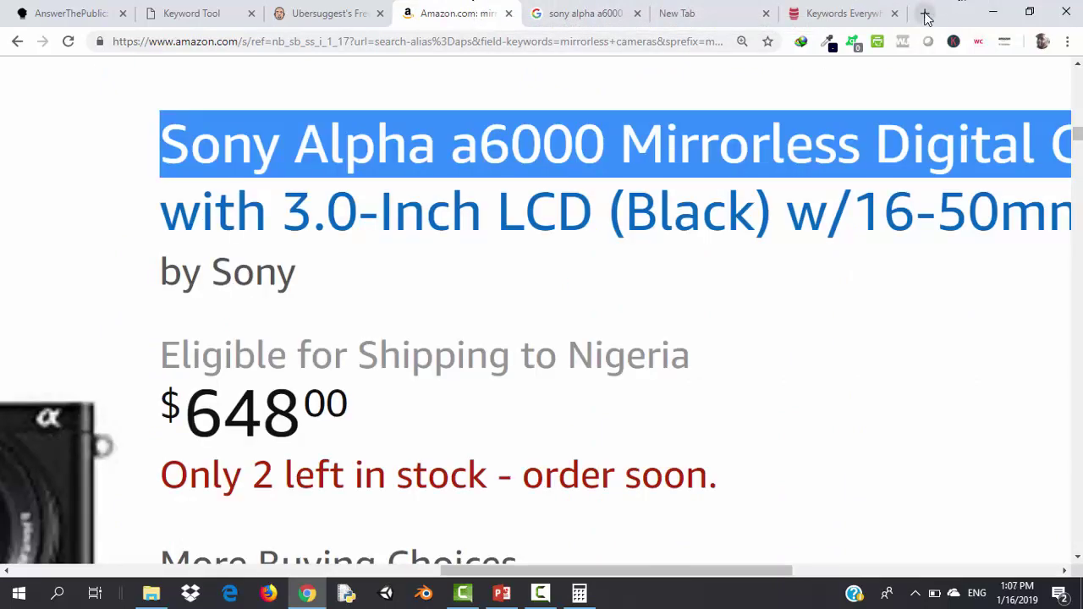
pyautogui.click(925, 14)
pyautogui.write('sony al')
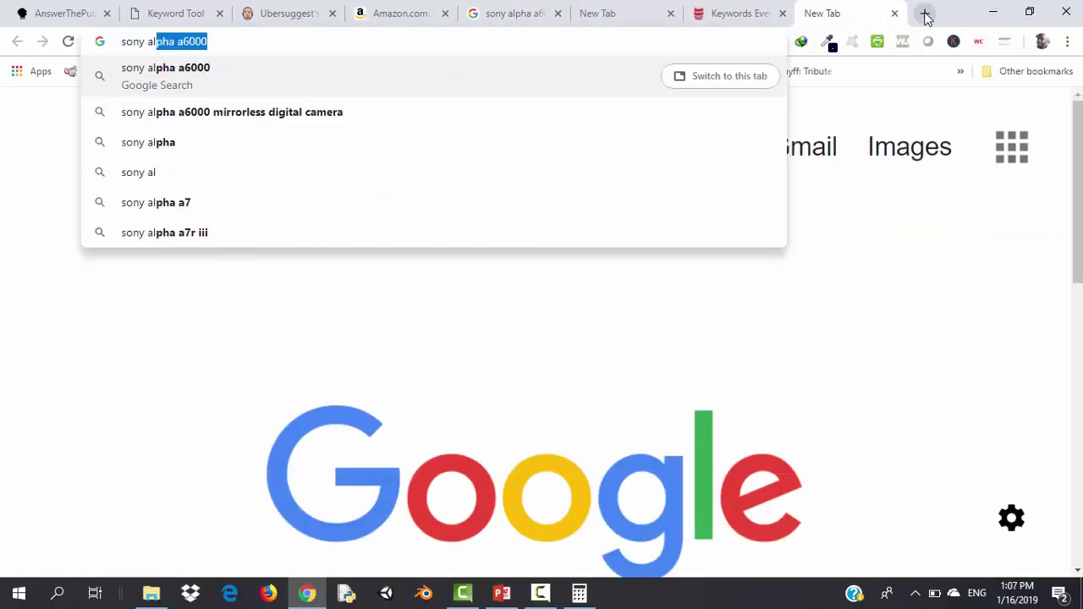
pyautogui.press('Tab')
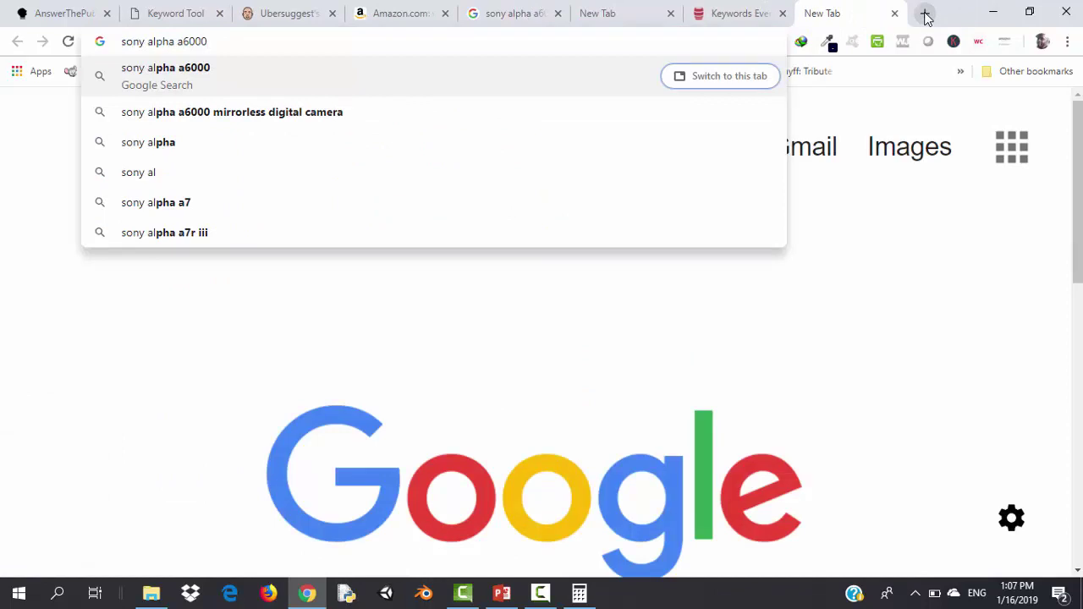
pyautogui.press('BackSpace')
pyautogui.press('BackSpace')
pyautogui.press('BackSpace')
pyautogui.press('BackSpace')
pyautogui.press('BackSpace')
pyautogui.write('sof')
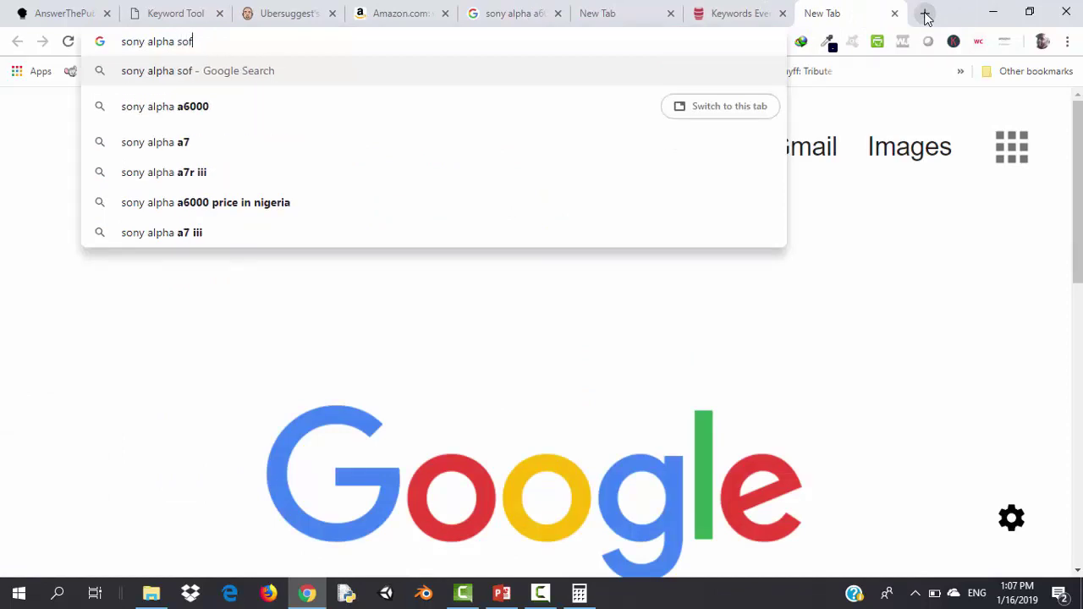
pyautogui.write('tware')
pyautogui.press('Return')
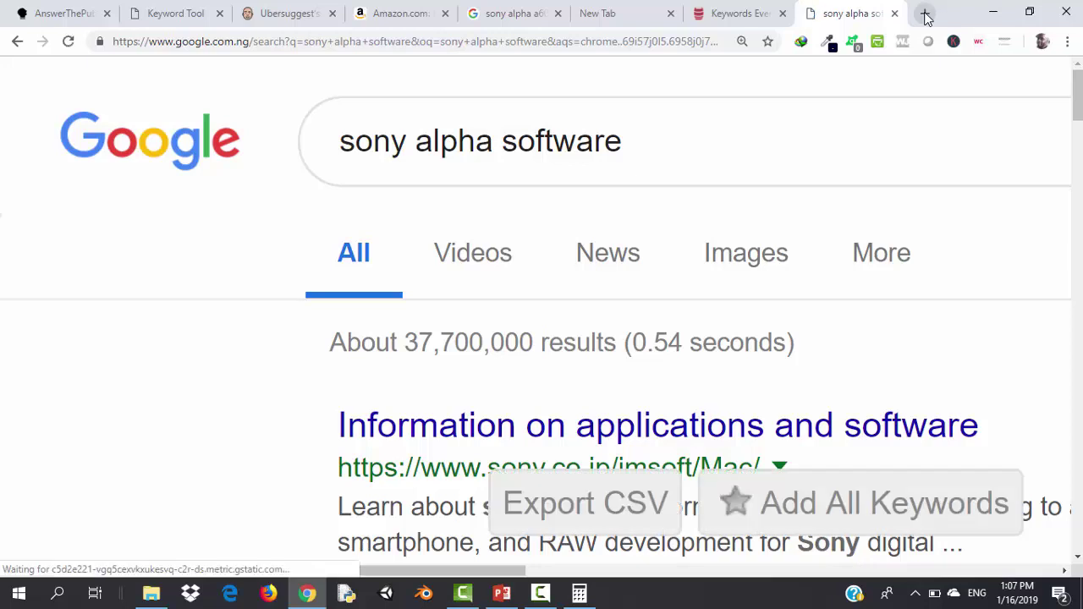
# Reduce the zoom of the "sony alpha software" results page to 125%
pyautogui.click(1068, 42)
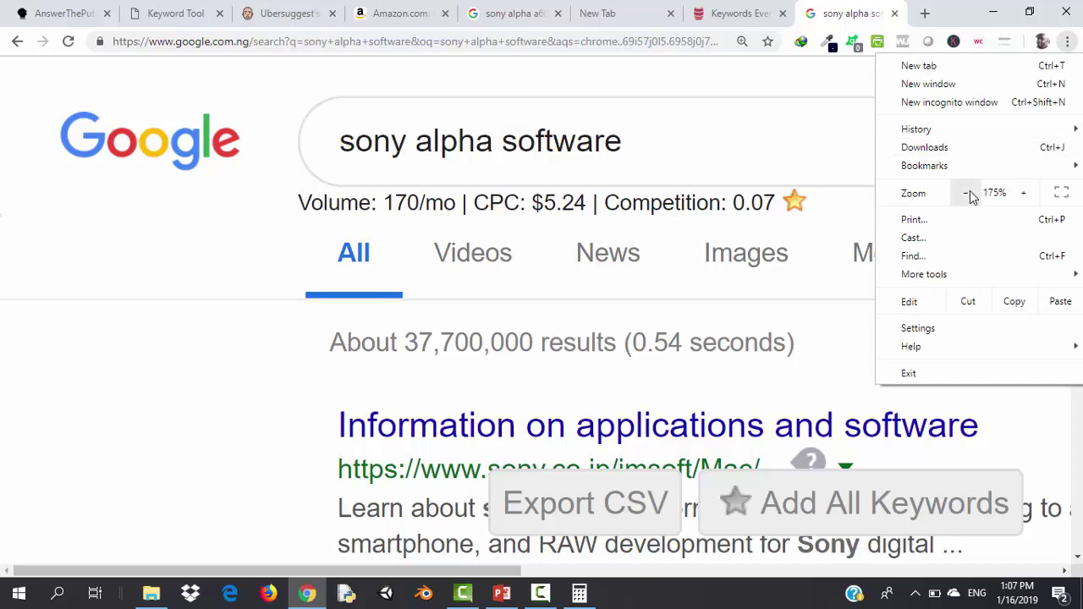
pyautogui.click(966, 192)
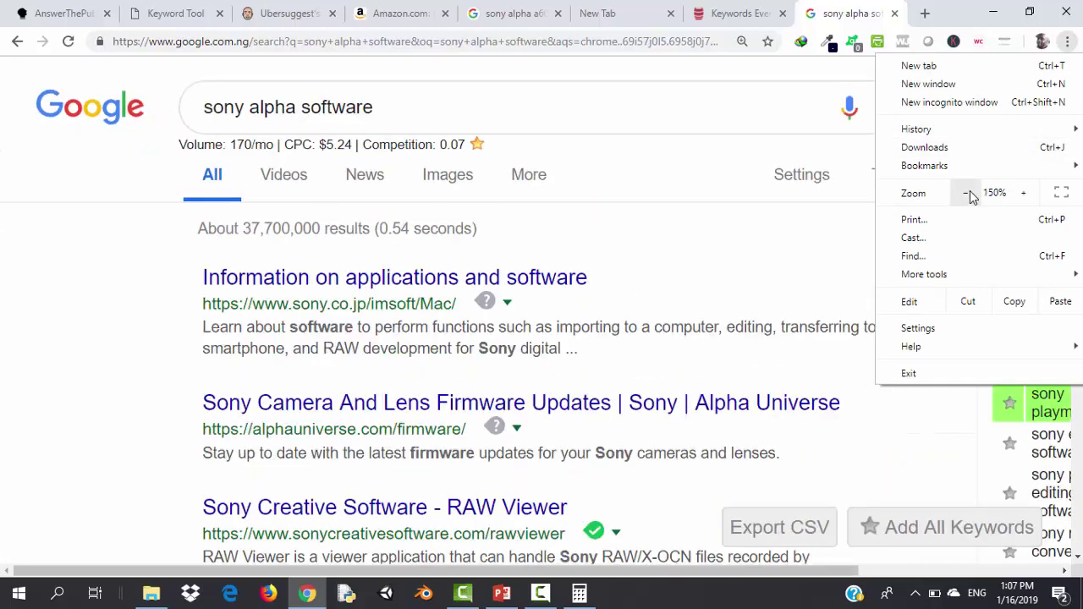
pyautogui.click(967, 194)
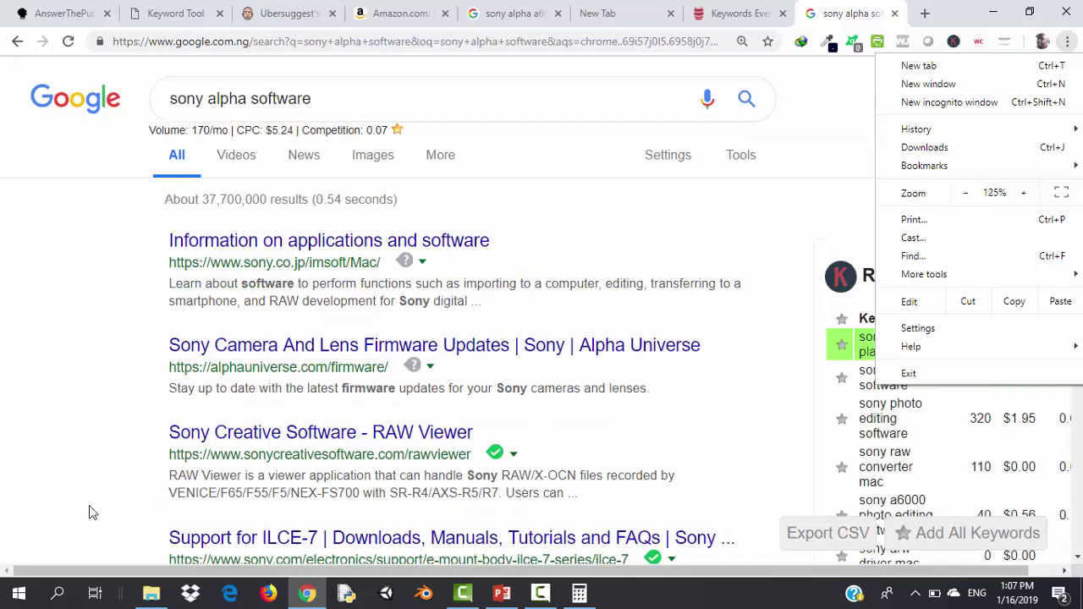
pyautogui.click(53, 484)
# Examine the competing results and related keywords for "sony alpha software" and return to the favorite keywords list
pyautogui.scroll(-5, 52, 483)
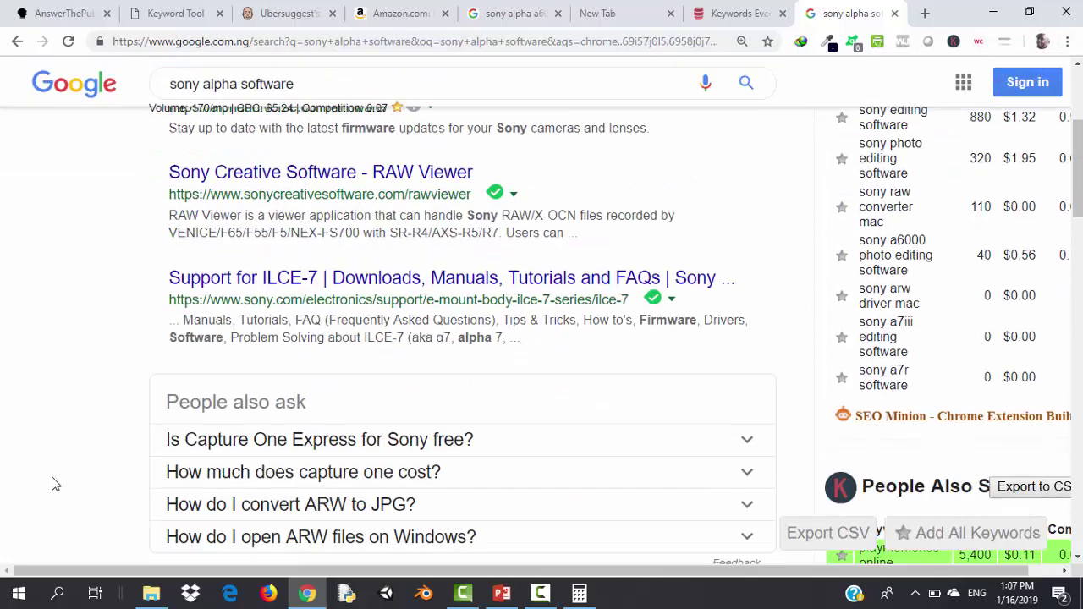
pyautogui.scroll(-6, 53, 484)
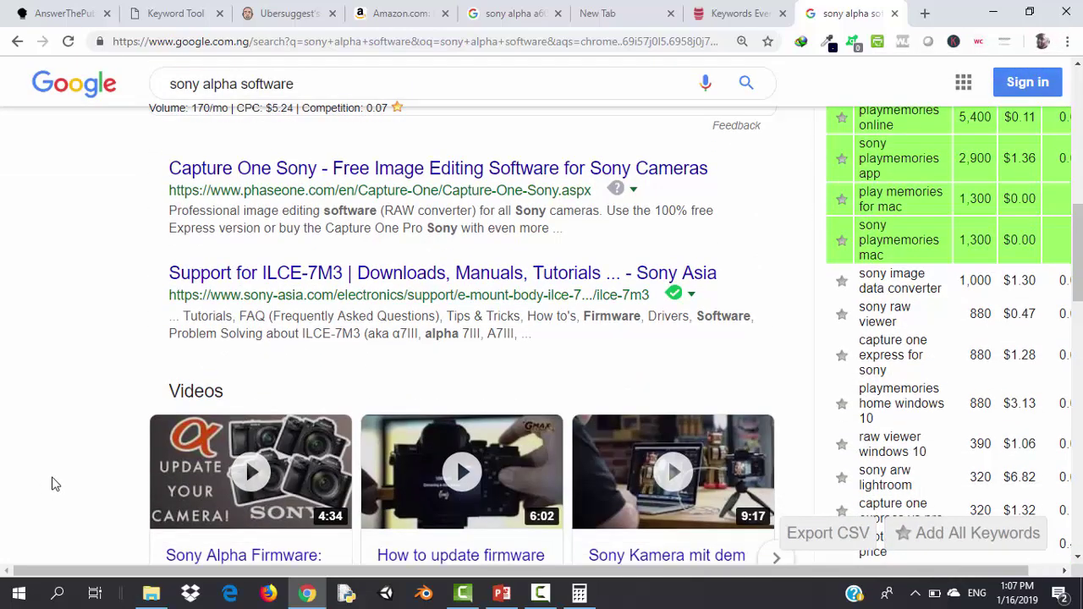
pyautogui.scroll(-4, 52, 484)
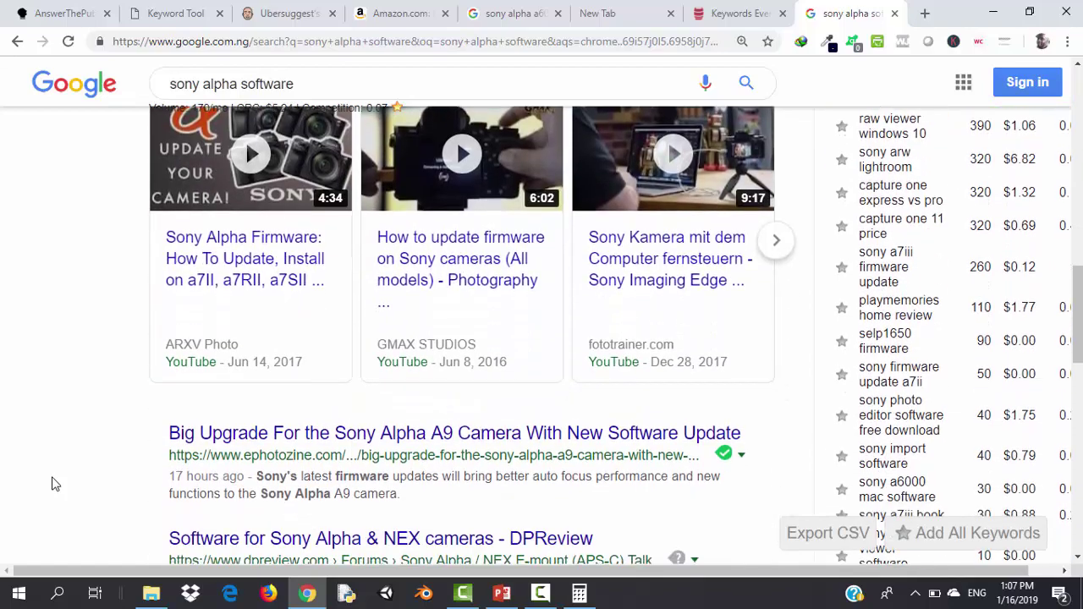
pyautogui.scroll(-4, 53, 484)
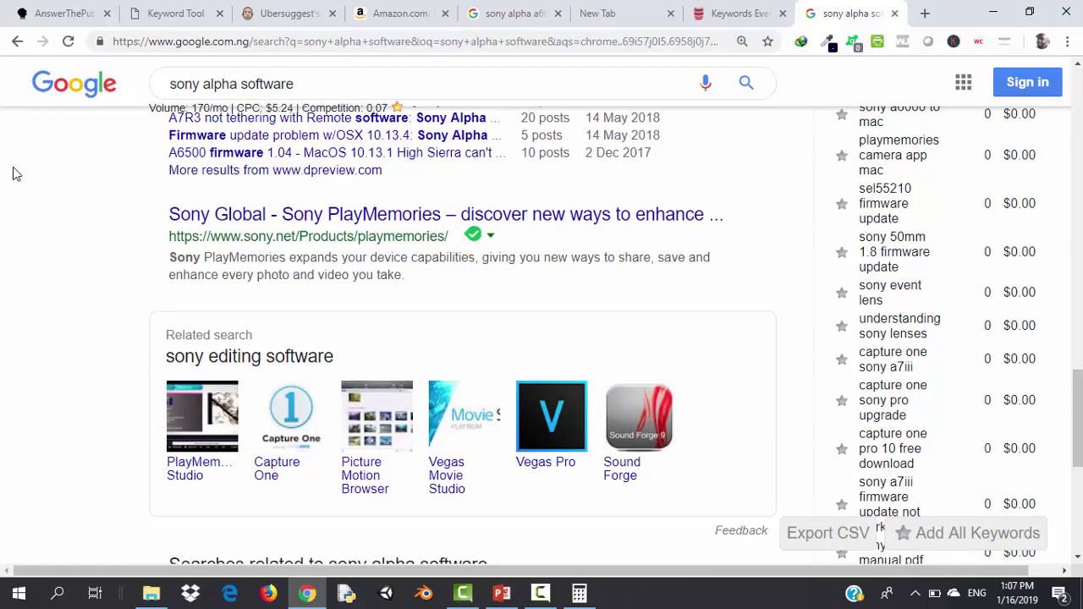
pyautogui.click(736, 10)
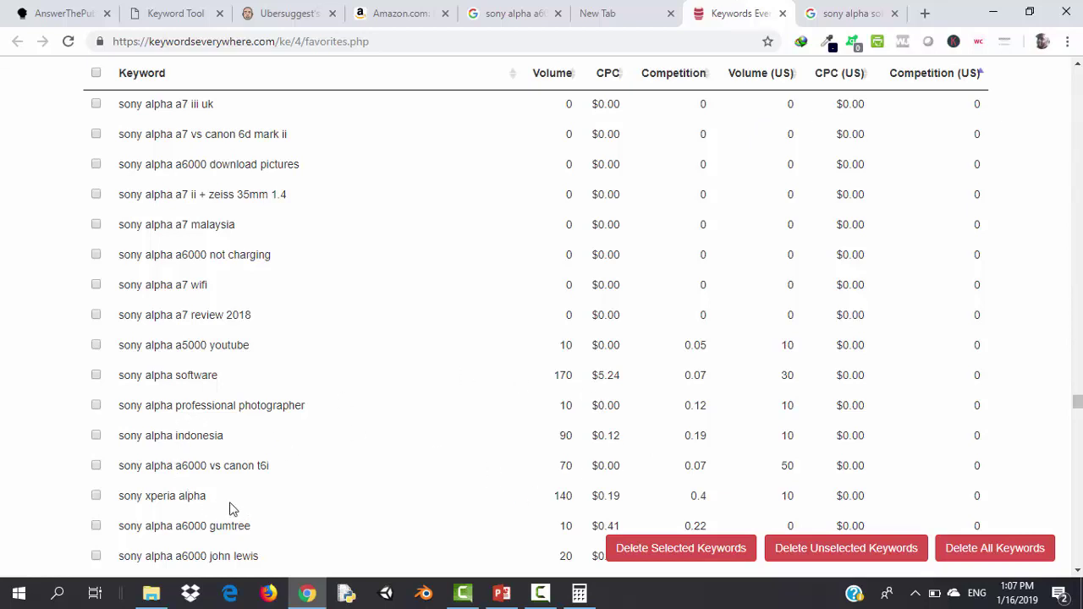
# Copy the keyword "sony xperia alpha" from the favorites list and search Google for it in place of "sony alpha software"
pyautogui.moveTo(213, 501); pyautogui.dragTo(117, 506)
pyautogui.hotkey('ctrl', 'c')
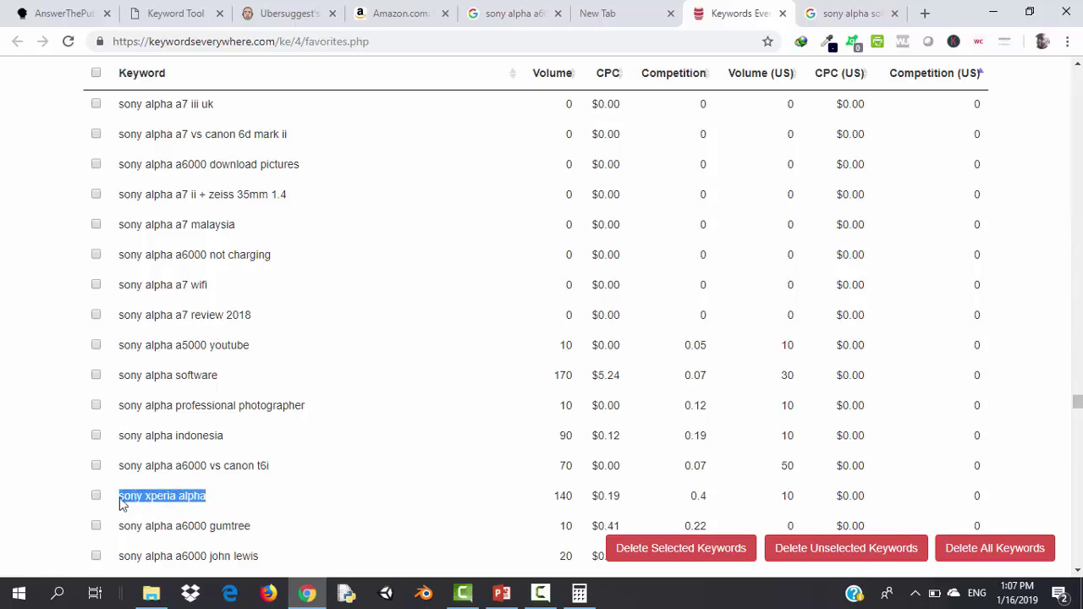
pyautogui.click(869, 8)
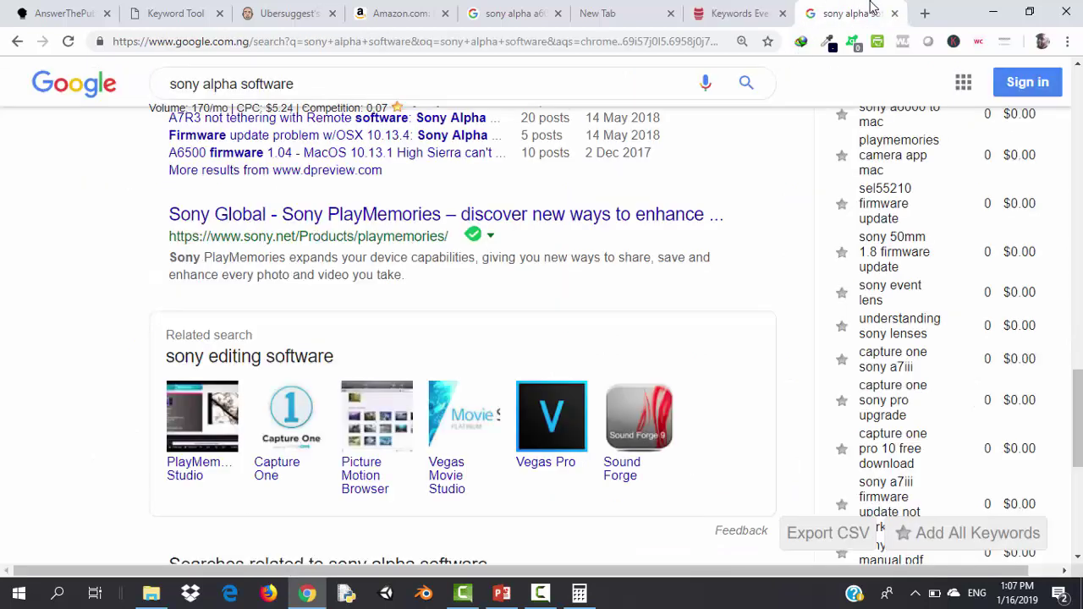
pyautogui.click(353, 91)
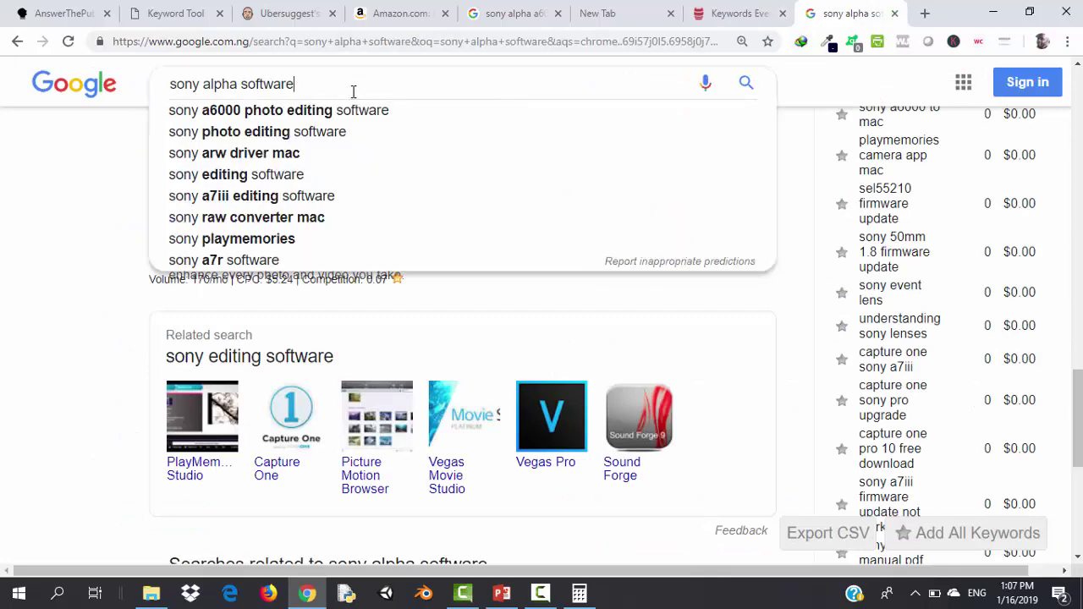
pyautogui.hotkey('ctrl', 'a')
pyautogui.hotkey('ctrl', 'v')
pyautogui.press('Return')
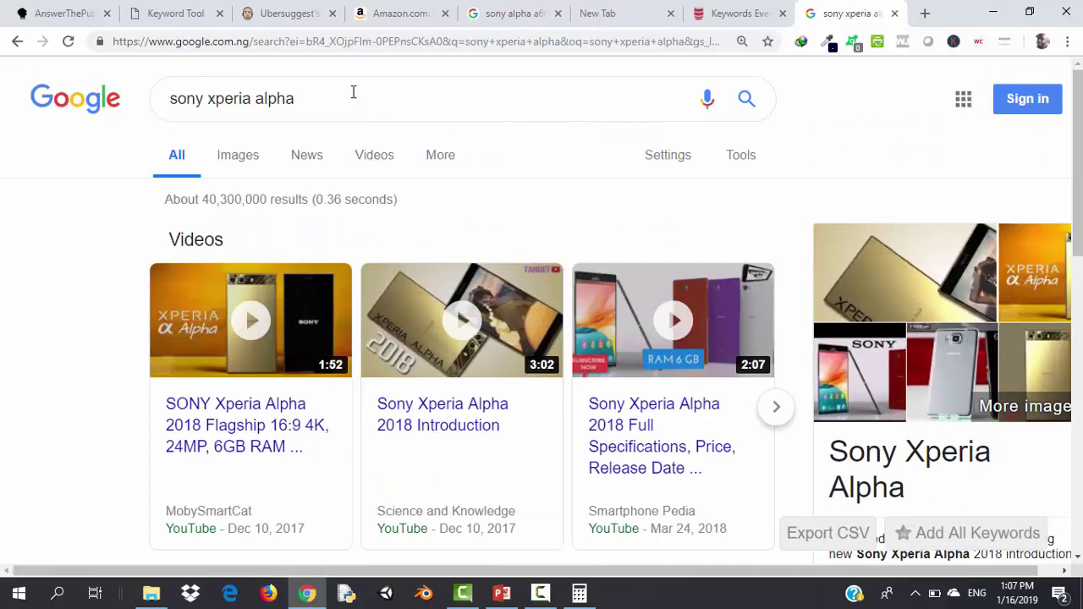
# Examine the competing Google results for "sony xperia alpha" down to the end of the first page
pyautogui.scroll(-2, 353, 92)
pyautogui.scroll(-3, 353, 91)
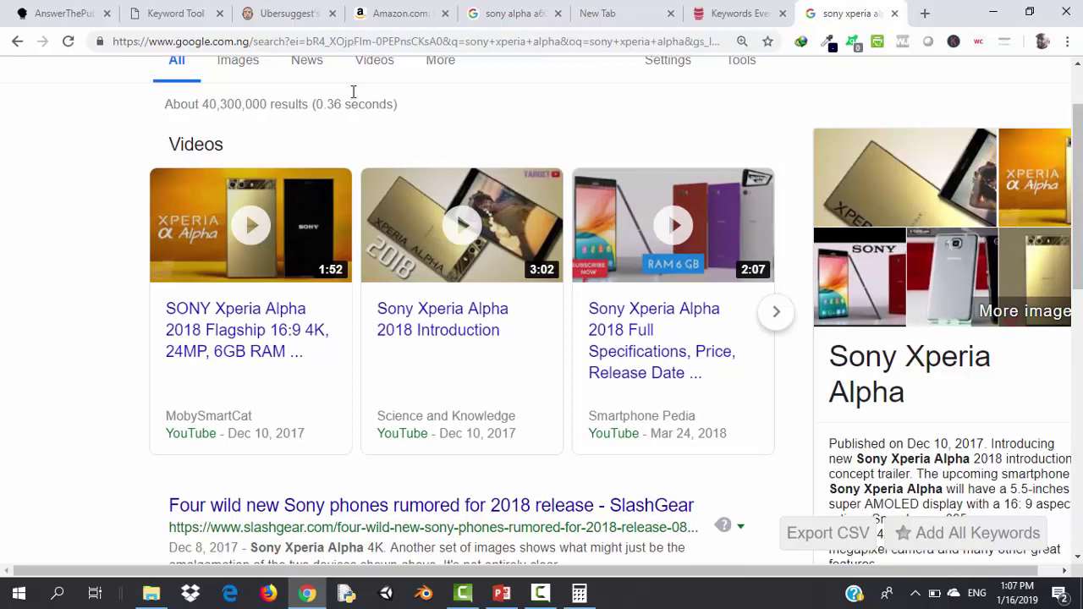
pyautogui.scroll(-2, 352, 91)
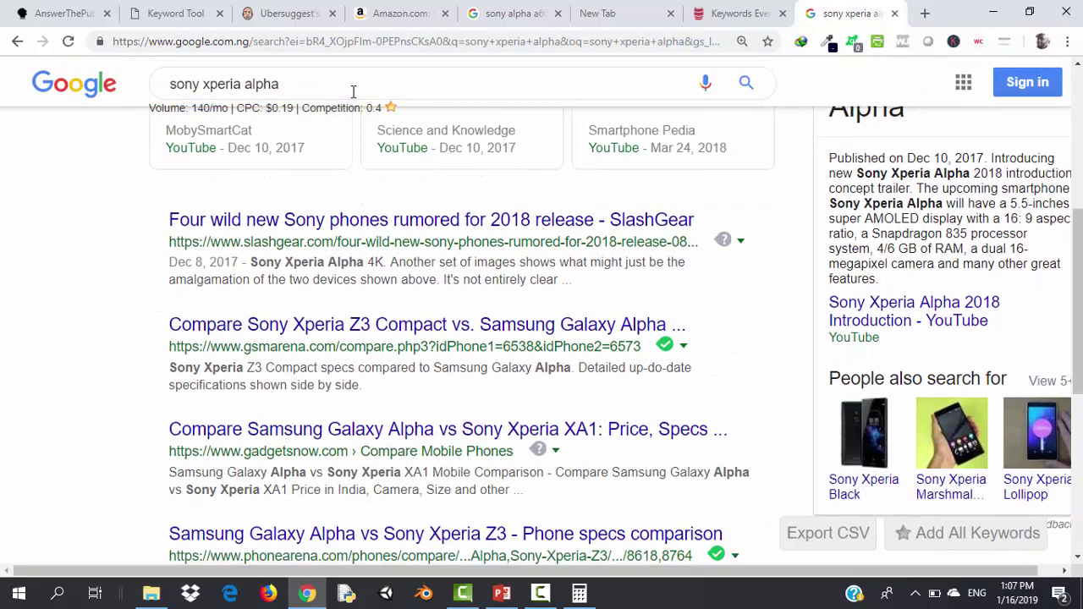
pyautogui.scroll(-2, 352, 91)
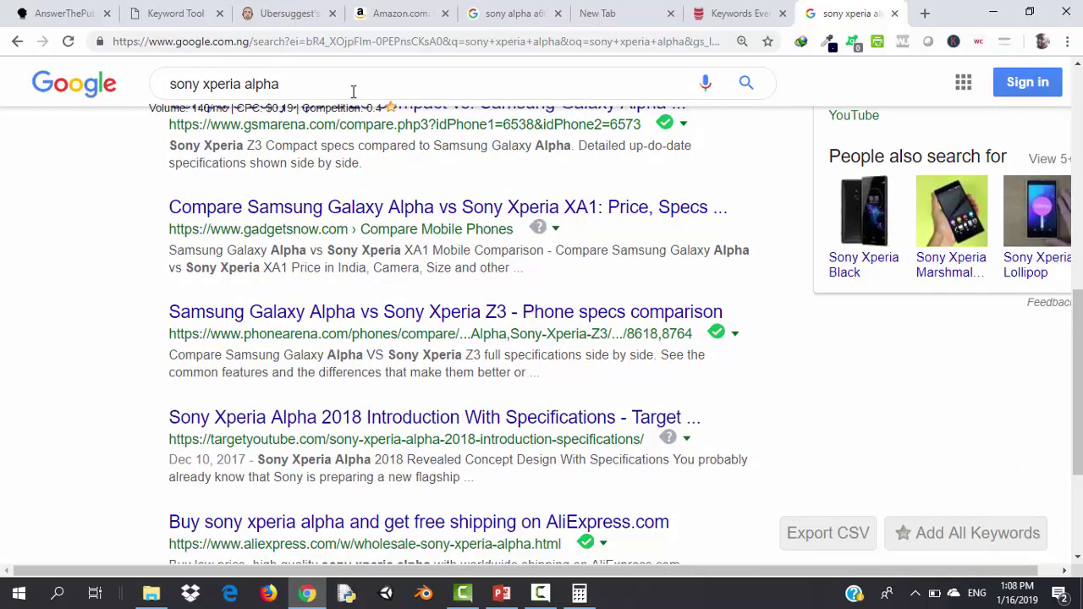
pyautogui.scroll(-1, 353, 91)
pyautogui.scroll(-4, 352, 92)
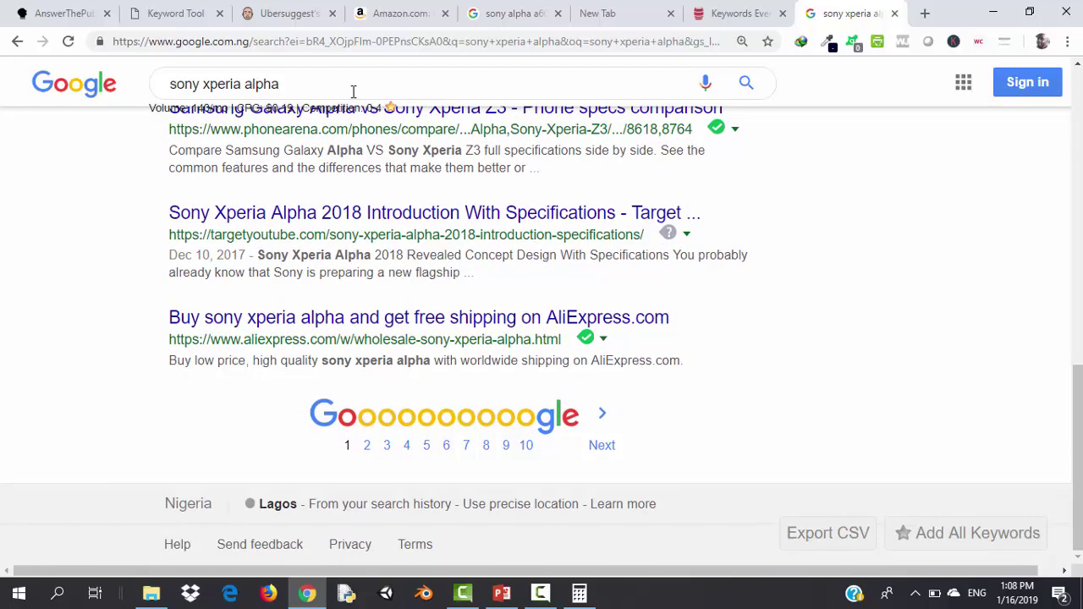
pyautogui.scroll(15, 353, 91)
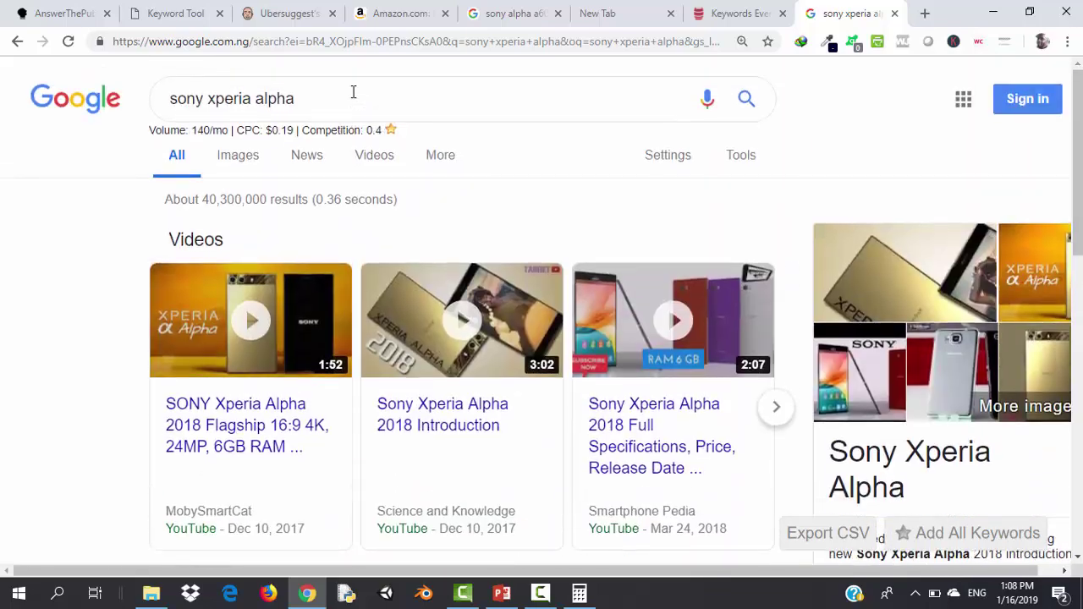
# Copy the "sony xperia alpha" query, switch to the Amazon page and reduce its zoom to 100%
pyautogui.moveTo(351, 99); pyautogui.dragTo(161, 103)
pyautogui.hotkey('ctrl', 'c')
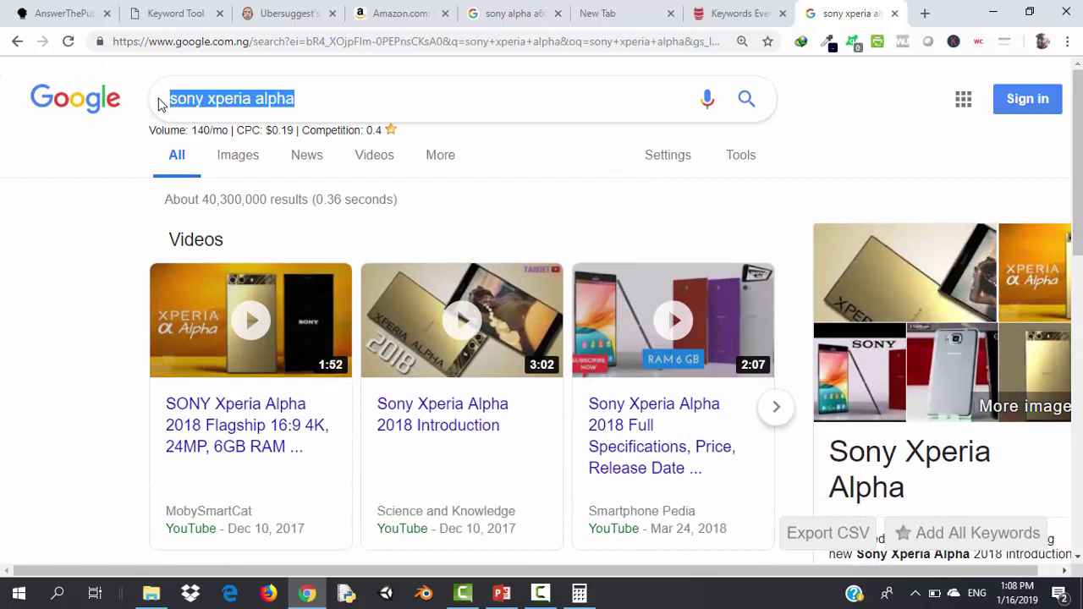
pyautogui.click(414, 10)
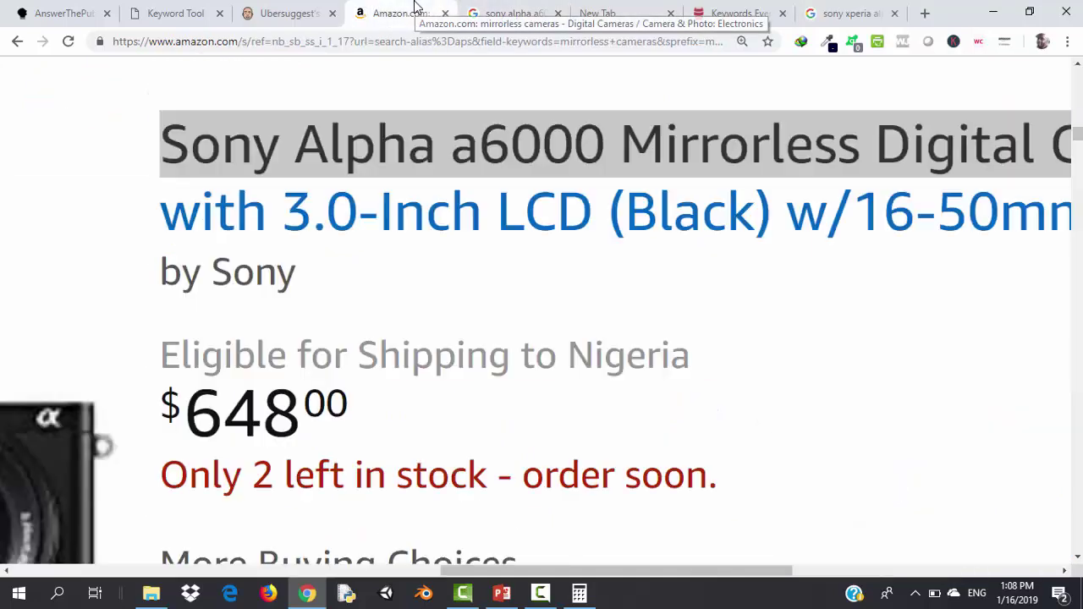
pyautogui.click(1068, 42)
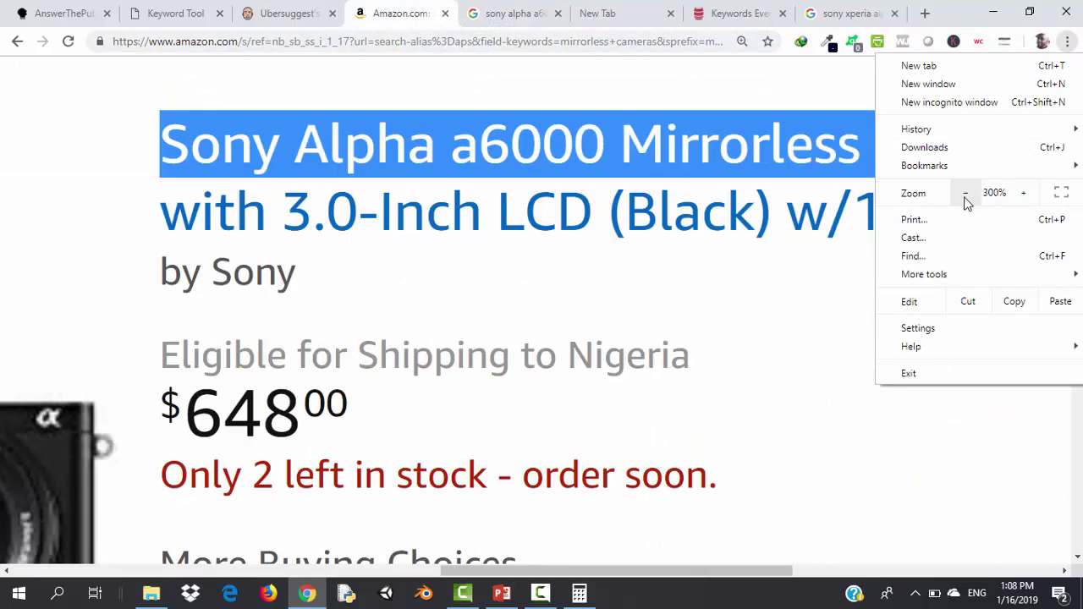
pyautogui.click(965, 194)
pyautogui.click(965, 194)
pyautogui.click(965, 194)
pyautogui.click(965, 194)
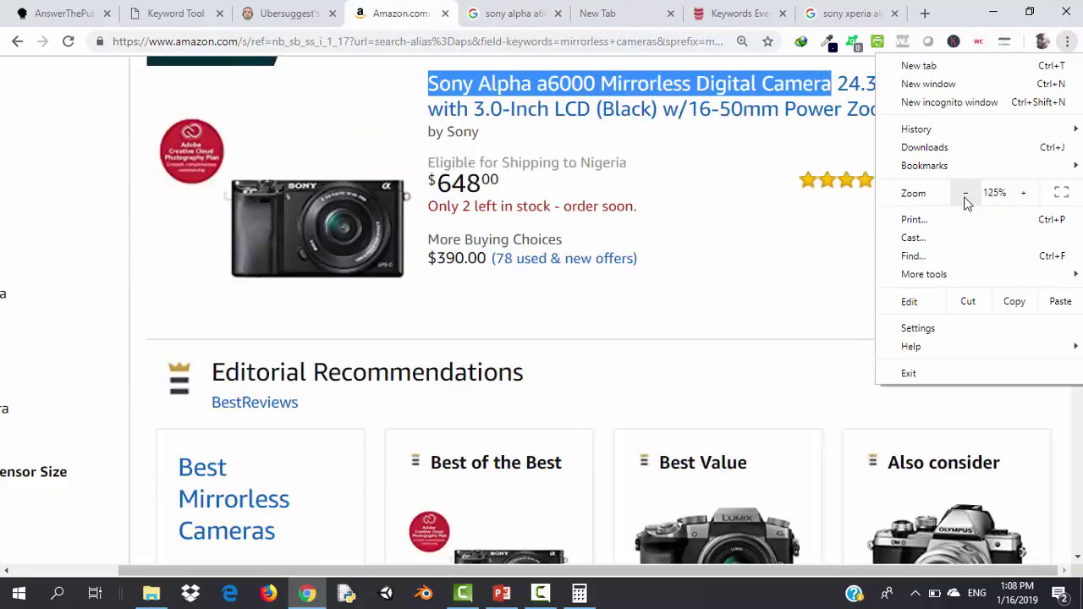
pyautogui.click(965, 194)
pyautogui.click(965, 195)
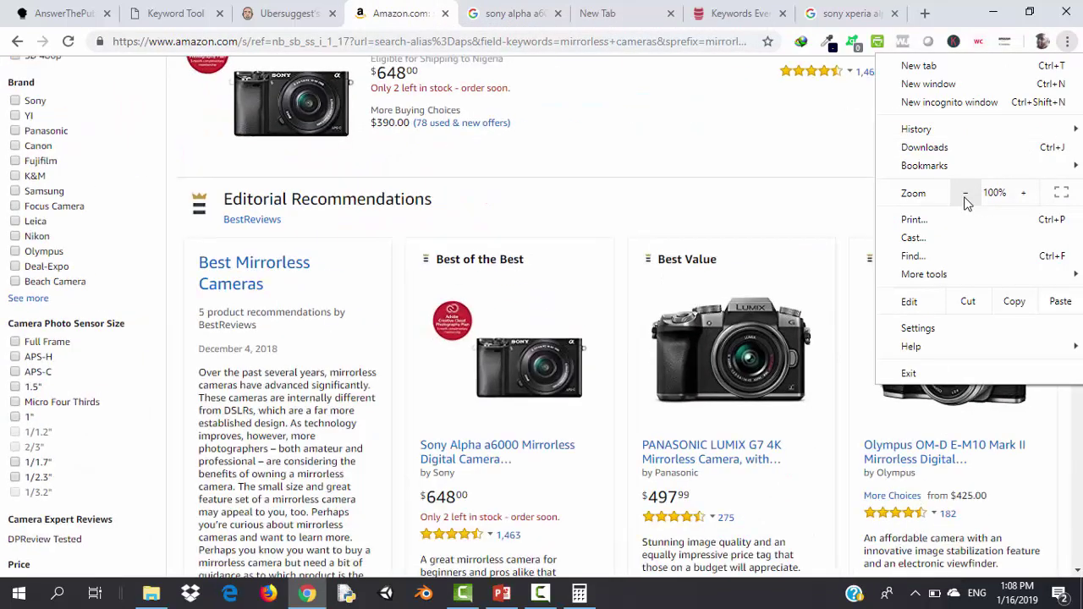
pyautogui.click(833, 201)
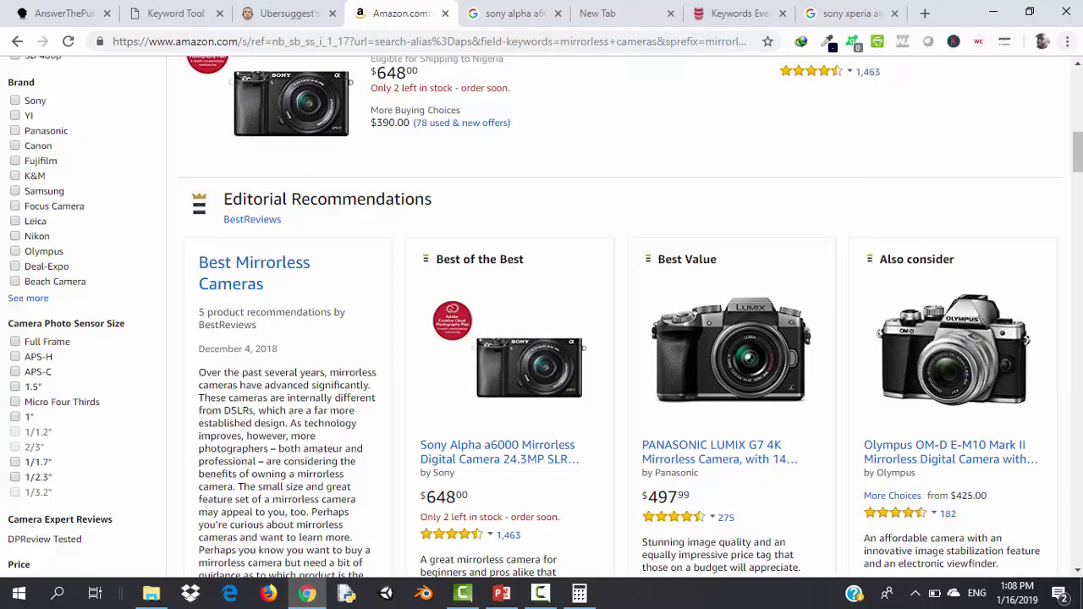
# Search Amazon for "sony xperia alpha" in place of "mirrorless cameras" to check for matching products
pyautogui.moveTo(1076, 152); pyautogui.dragTo(1077, 72)
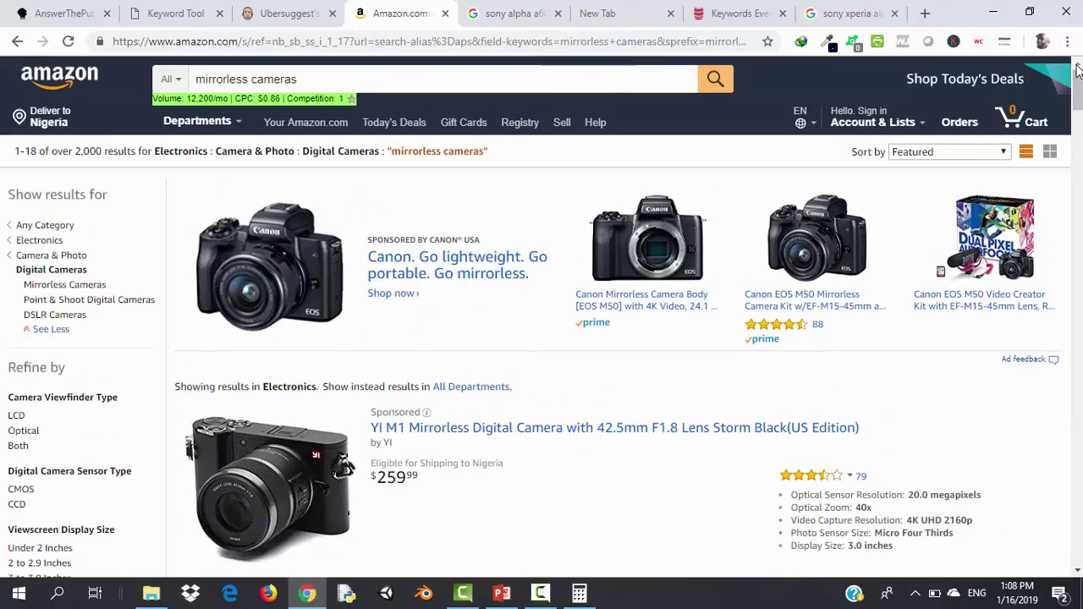
pyautogui.click(382, 72)
pyautogui.hotkey('ctrl', 'a')
pyautogui.hotkey('ctrl', 'v')
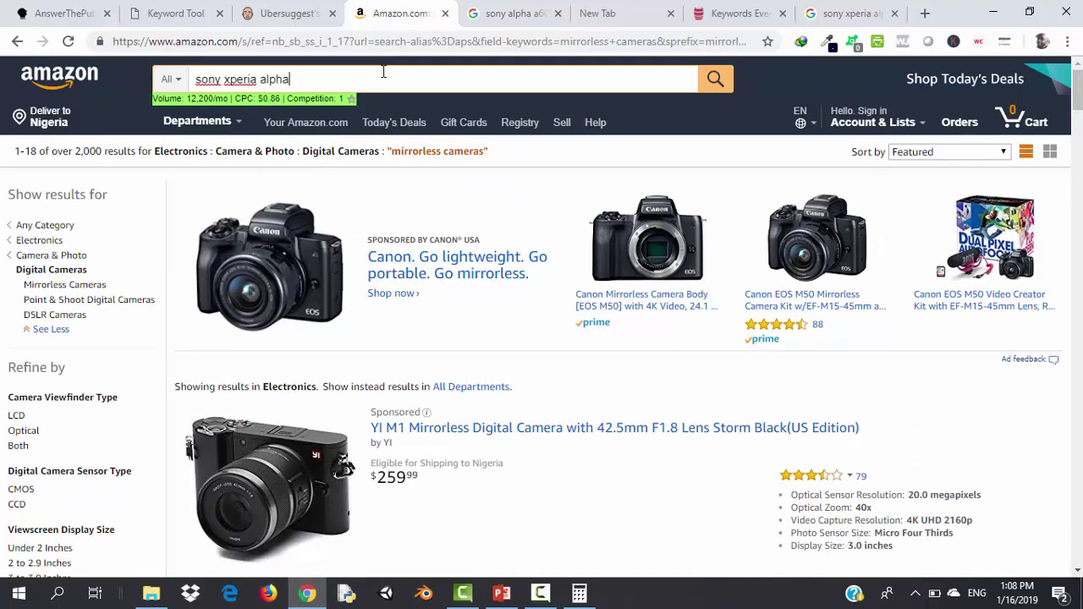
pyautogui.press('Return')
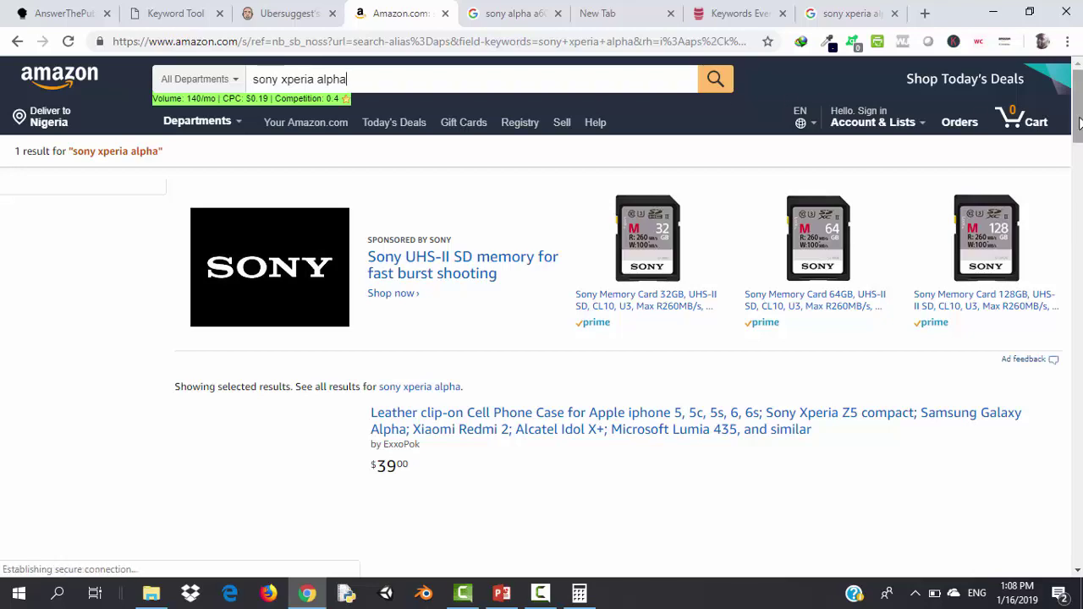
pyautogui.moveTo(1080, 125)
pyautogui.mouseDown()
pyautogui.moveTo(1078, 275)
pyautogui.moveTo(1076, 116)
pyautogui.mouseUp()
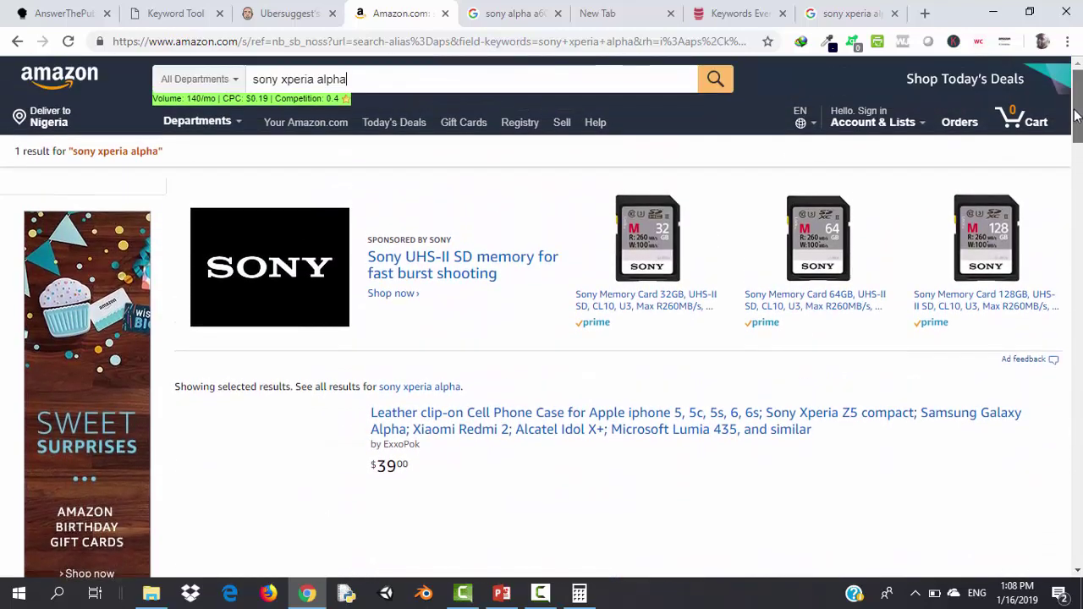
# Find the keyword "sony alpha lens cap 55mm" in the Keywords Everywhere favorites and search Google for it
pyautogui.click(733, 9)
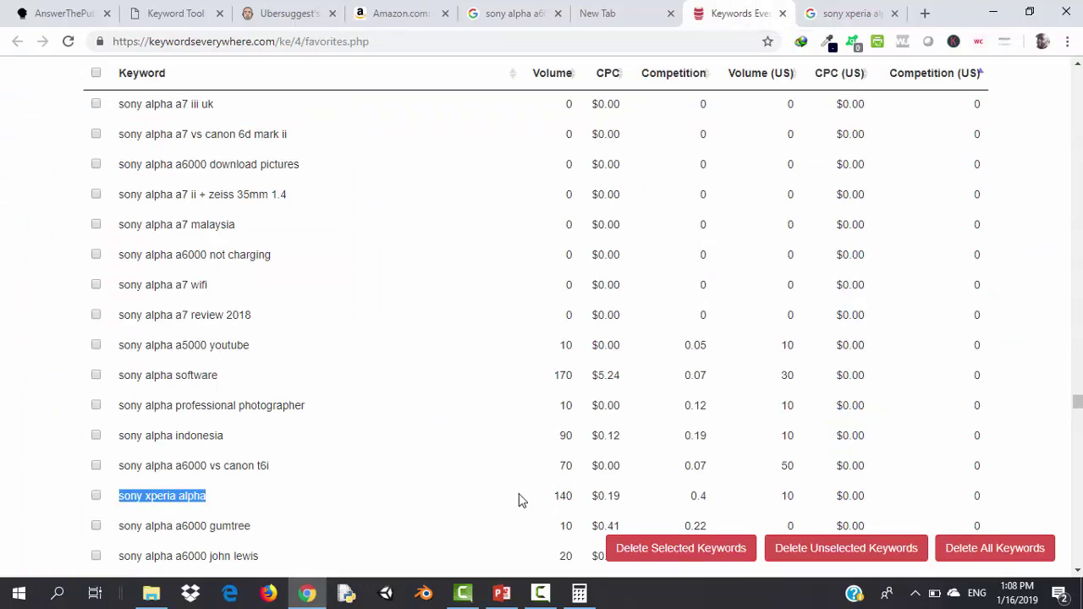
pyautogui.scroll(-1, 520, 500)
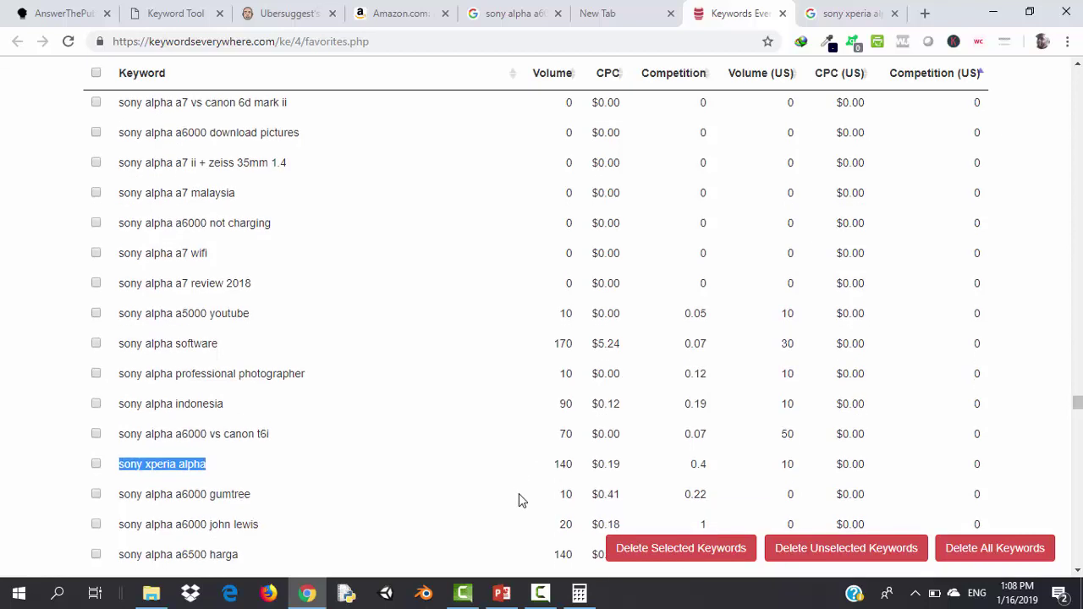
pyautogui.scroll(-1, 520, 500)
pyautogui.scroll(-1, 520, 500)
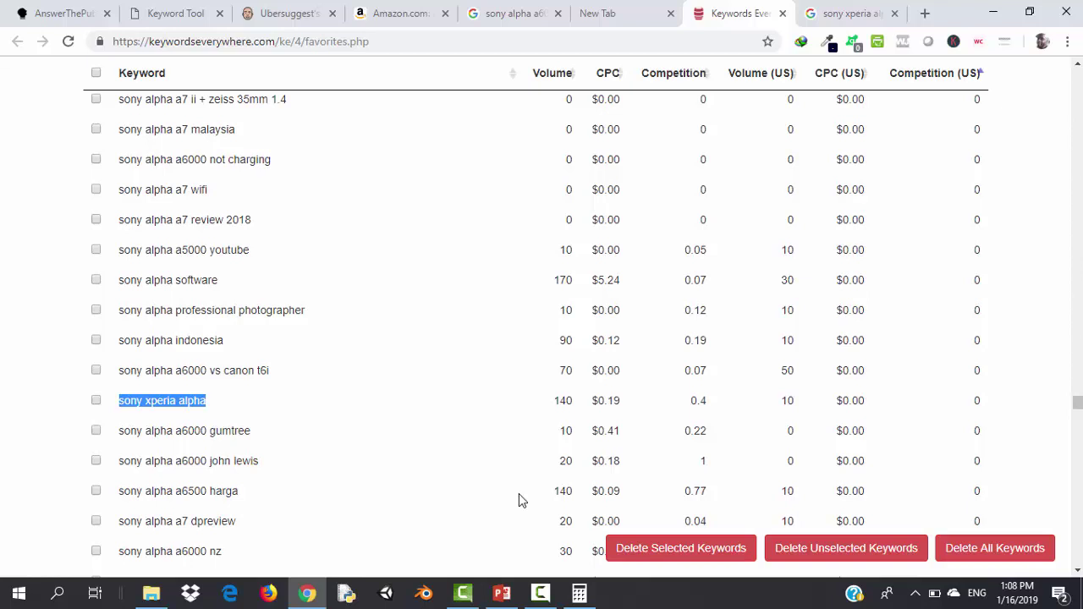
pyautogui.scroll(-3, 520, 500)
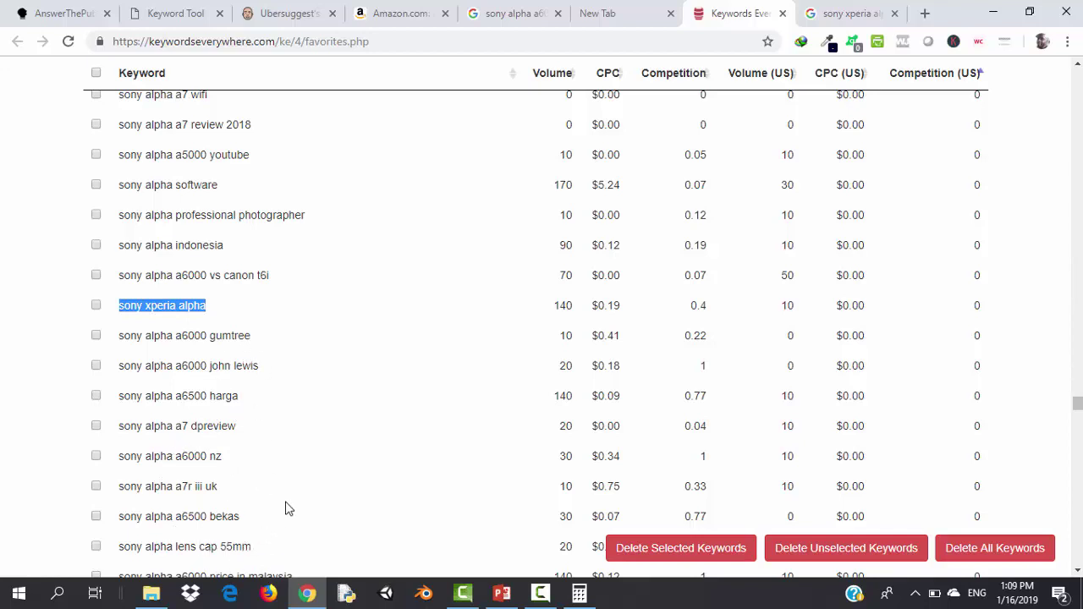
pyautogui.scroll(-2, 285, 508)
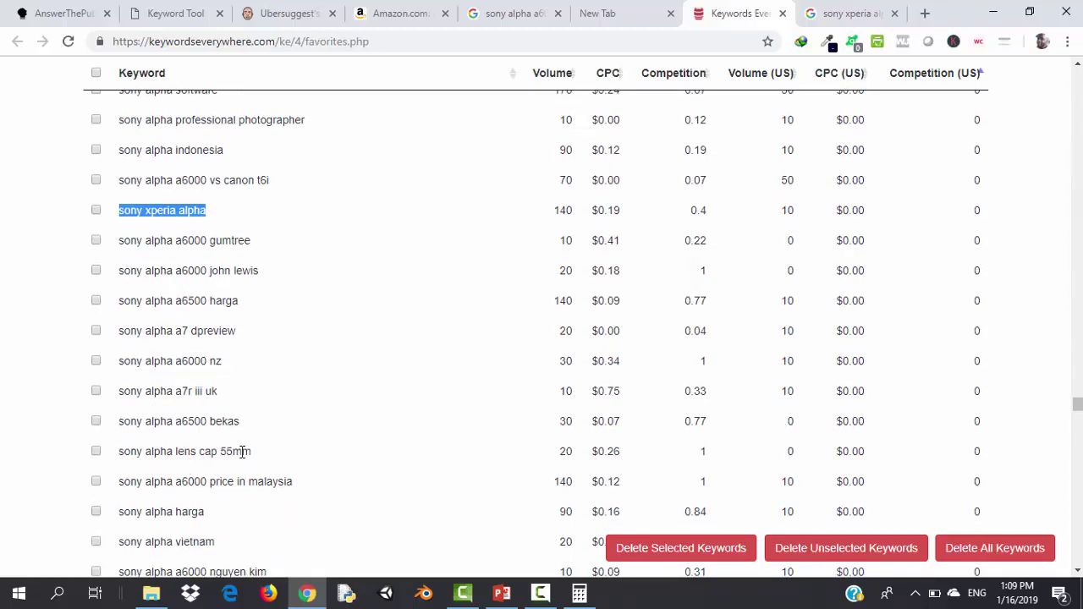
pyautogui.moveTo(254, 453); pyautogui.dragTo(121, 454)
pyautogui.hotkey('ctrl', 'c')
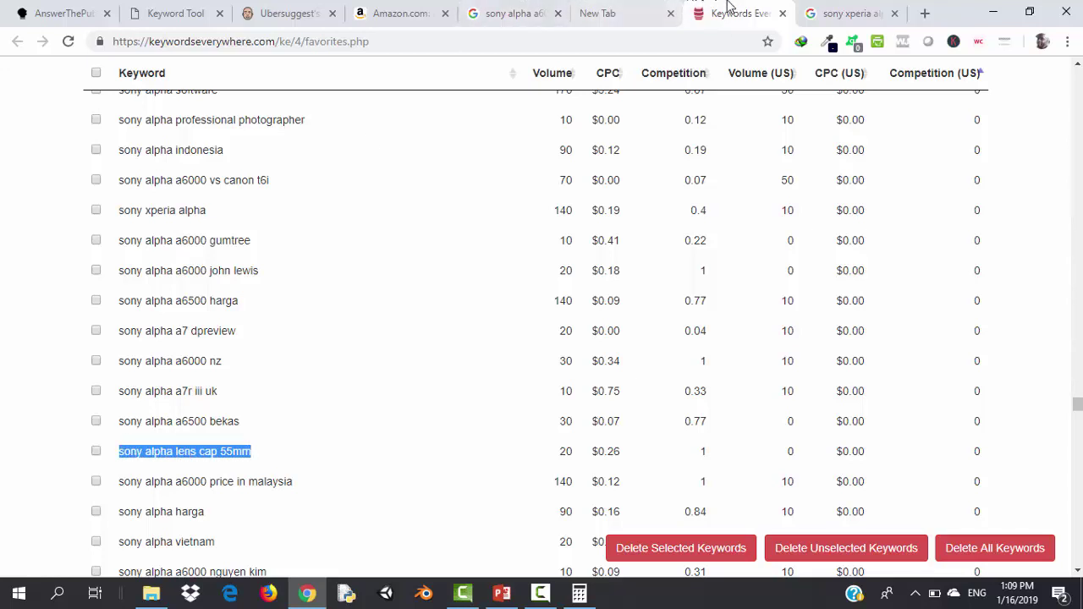
pyautogui.click(837, 12)
pyautogui.hotkey('ctrl', 'v')
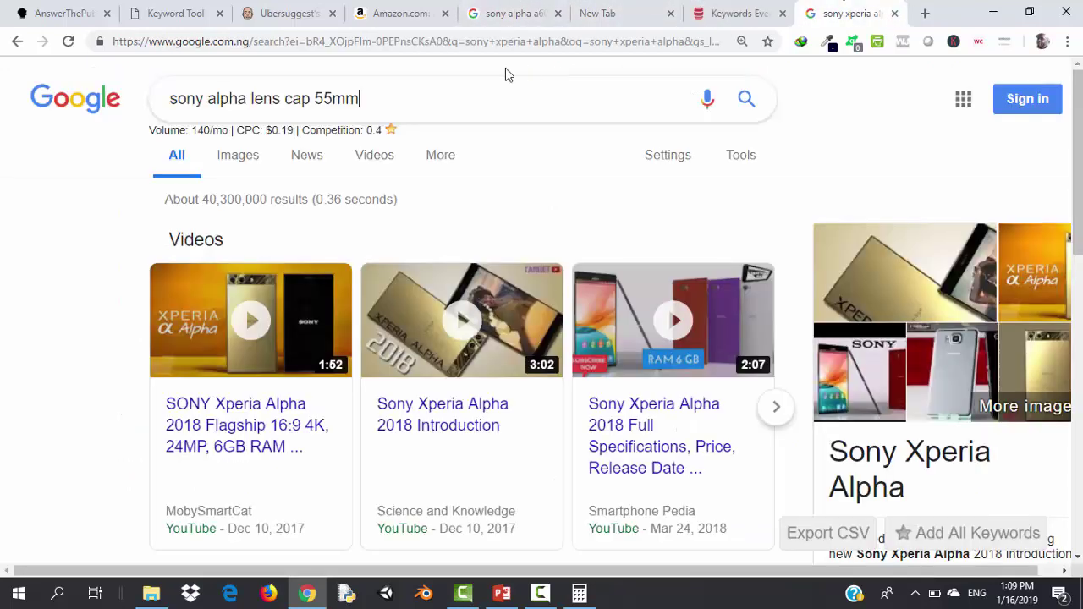
pyautogui.press('Return')
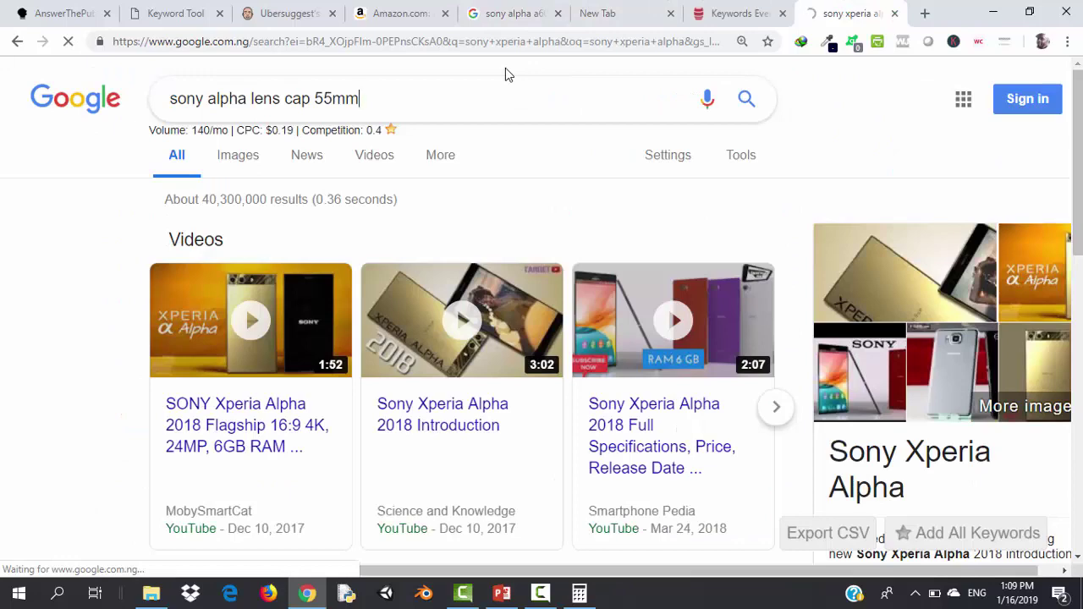
# Move the "sony alpha a6000" Google tab to second place and search Amazon for "sony alpha lens cap 55mm"
pyautogui.click(513, 10)
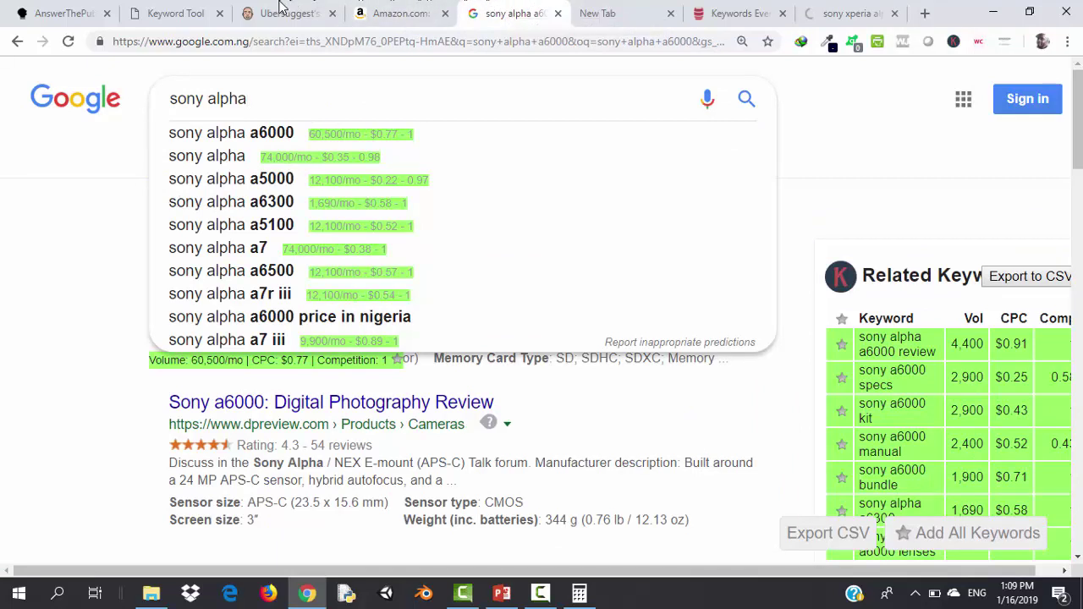
pyautogui.moveTo(491, 10); pyautogui.dragTo(169, 9)
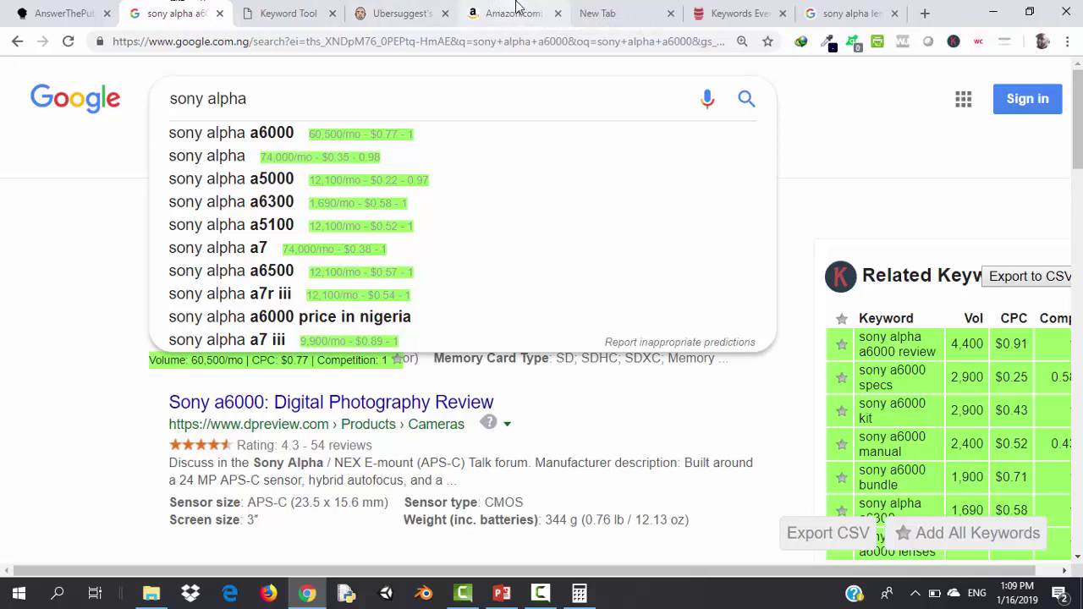
pyautogui.click(515, 12)
pyautogui.hotkey('ctrl', 'a')
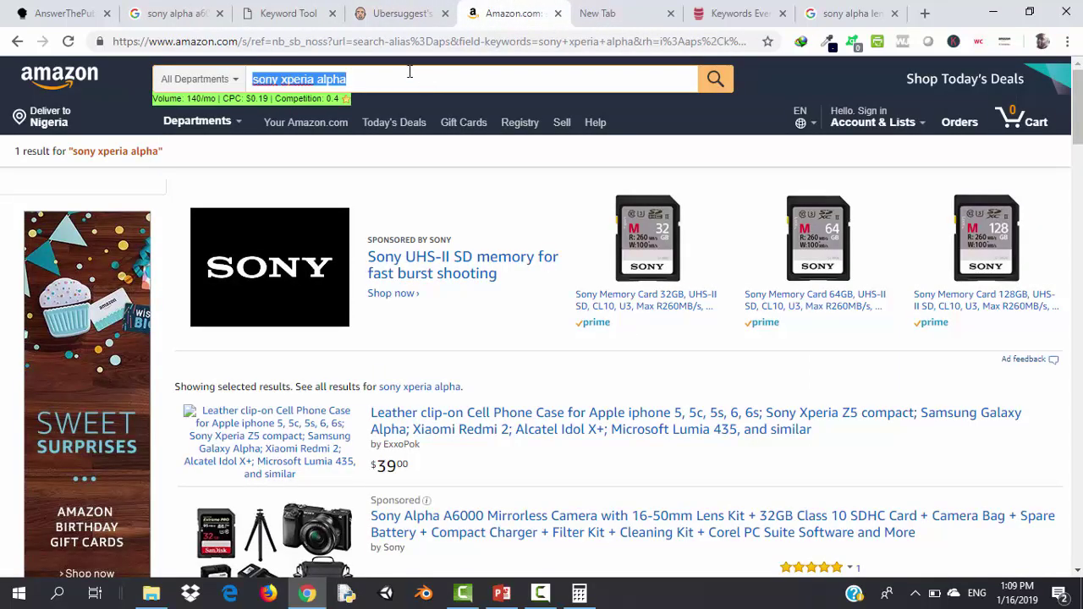
pyautogui.hotkey('ctrl', 'v')
pyautogui.press('Return')
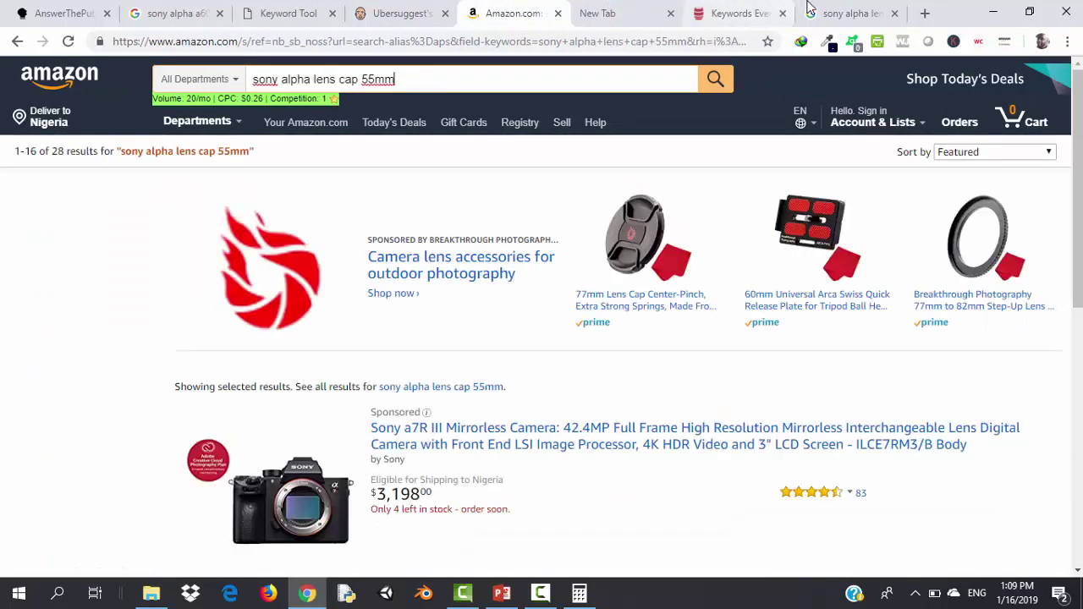
# Return to Google and examine the competing results and related keywords for "sony alpha lens cap 55mm"
pyautogui.click(850, 11)
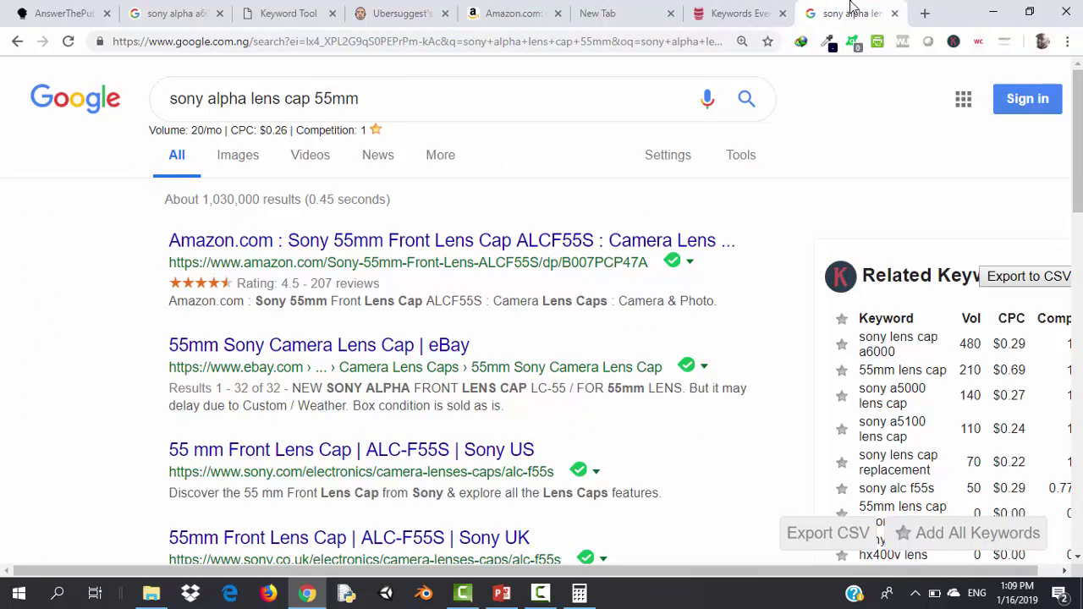
pyautogui.scroll(-1, 850, 8)
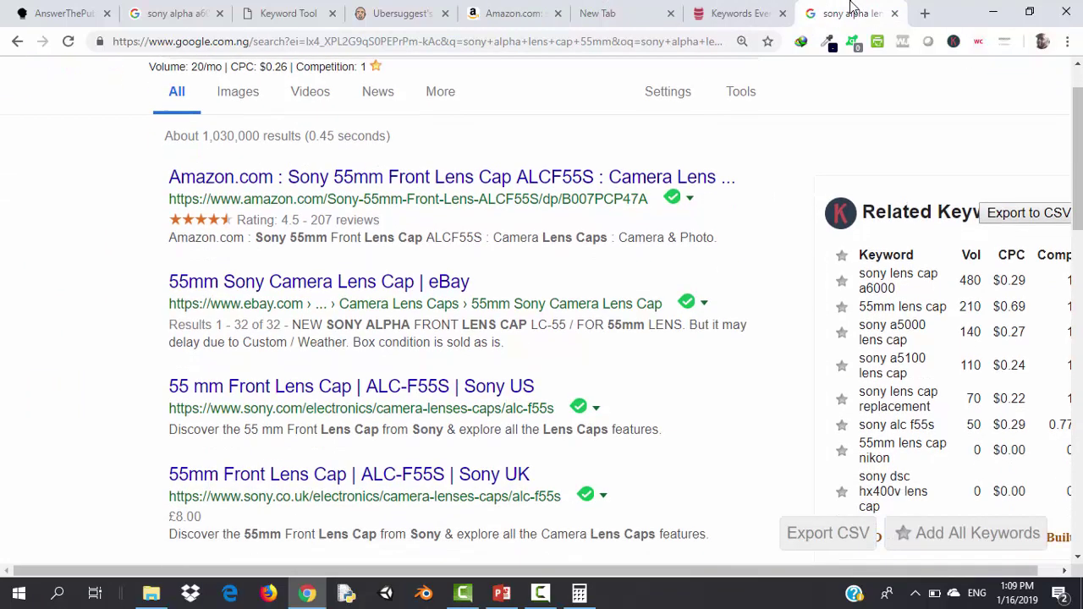
pyautogui.scroll(1, 850, 8)
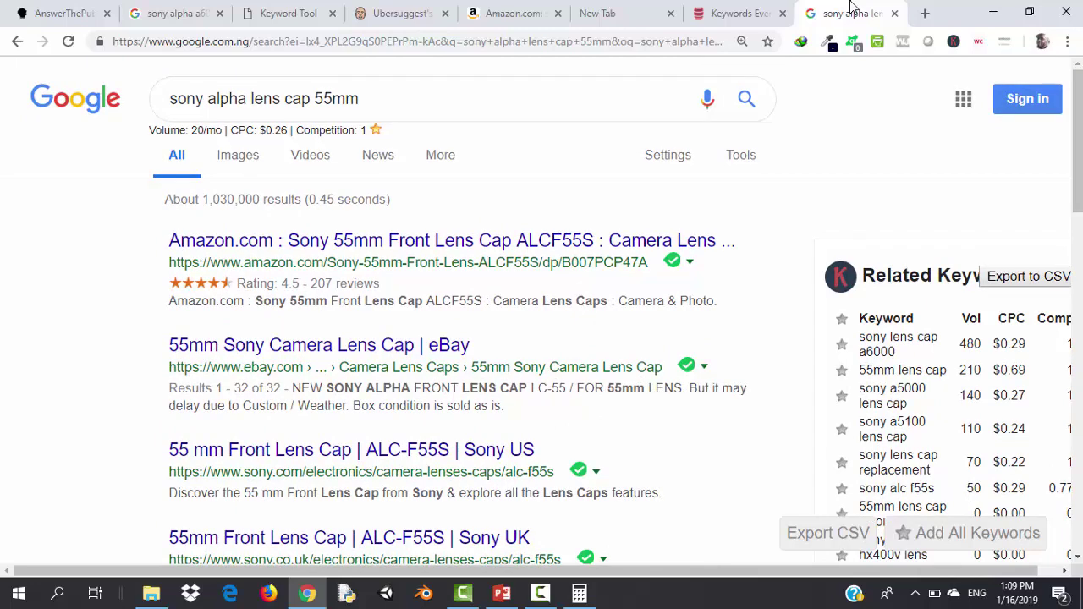
pyautogui.hscroll(1, 850, 8)
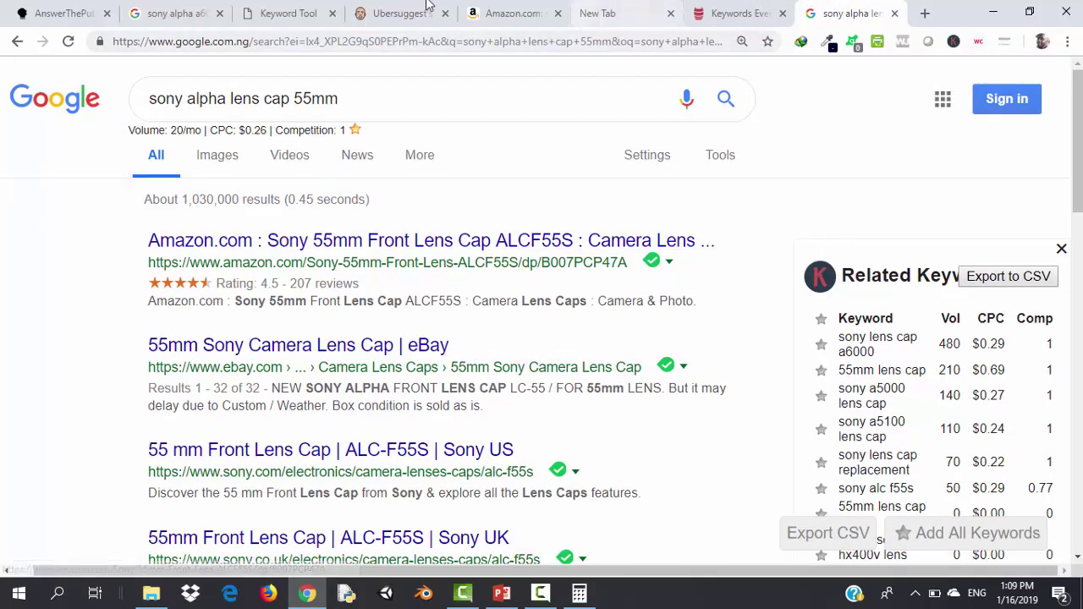
# Find the keyword "sony alpha a6000 grip" in the Keywords Everywhere favorites and search Google for it
pyautogui.click(709, 6)
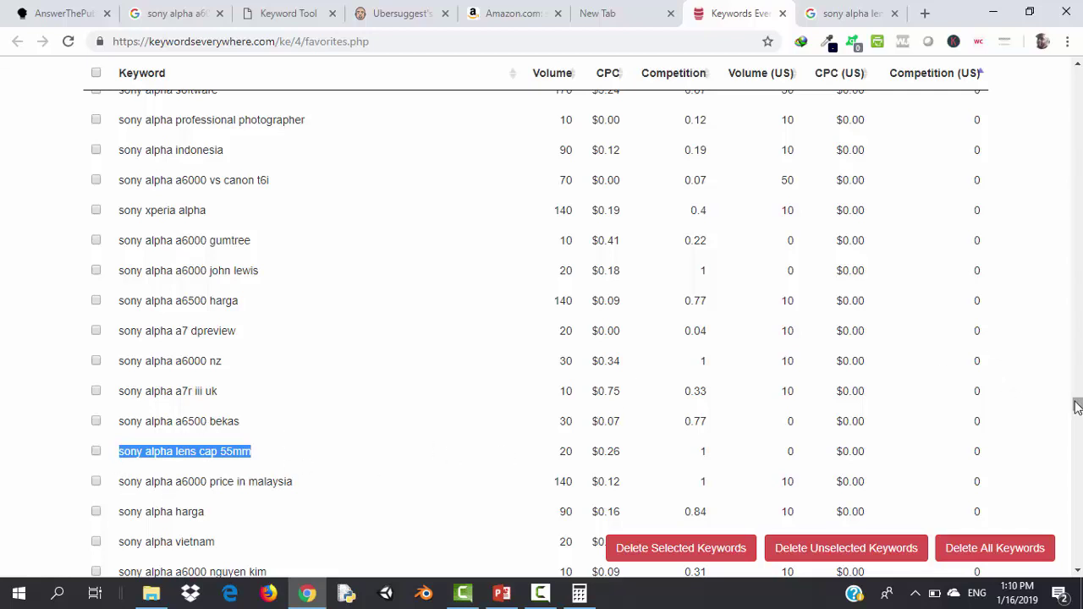
pyautogui.moveTo(1076, 406); pyautogui.dragTo(1076, 411)
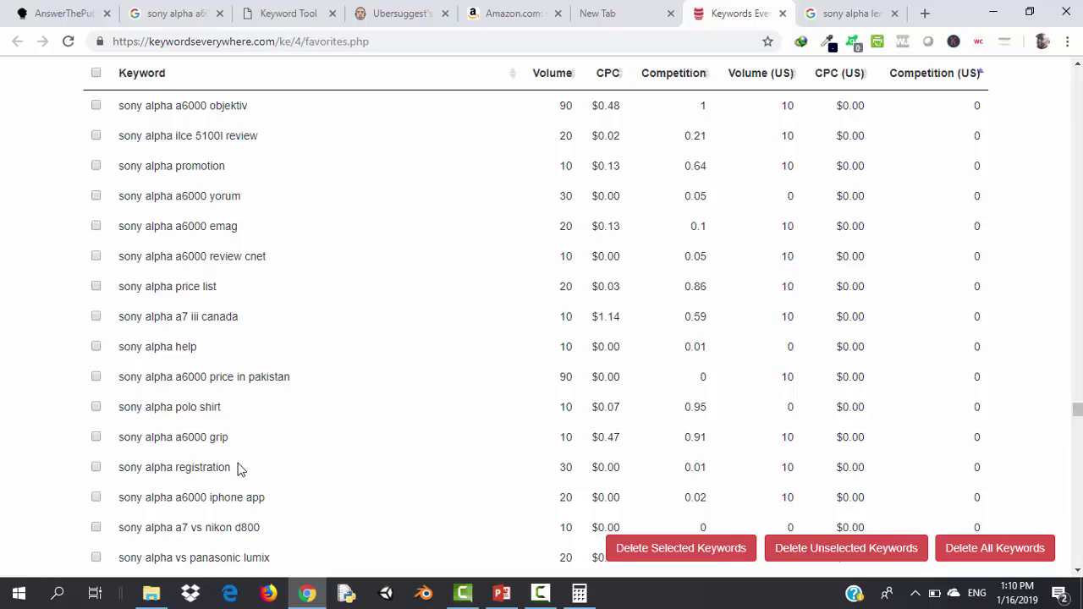
pyautogui.moveTo(232, 438); pyautogui.dragTo(126, 439)
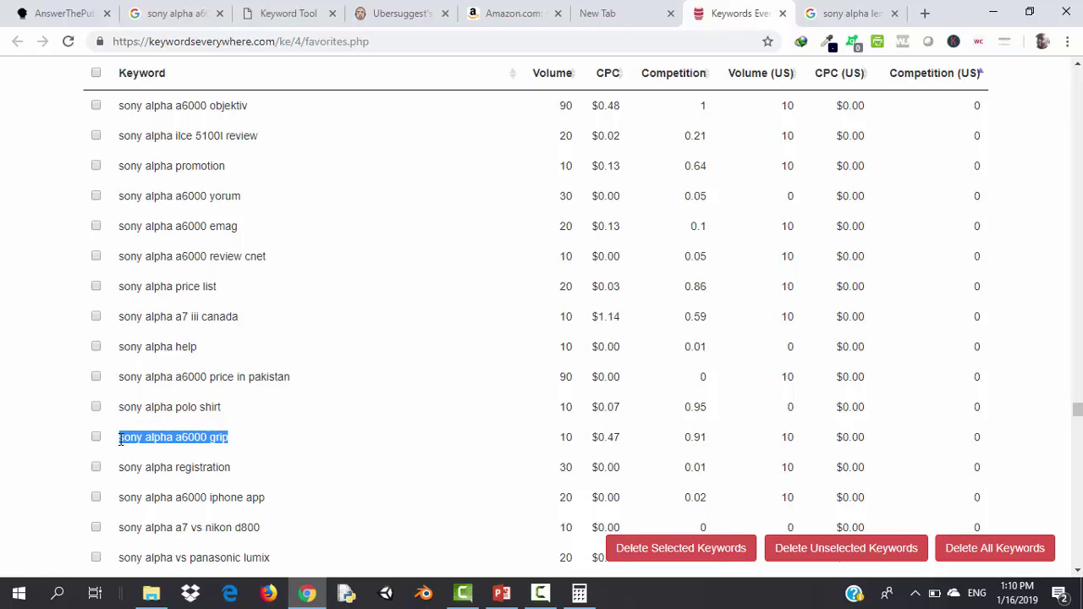
pyautogui.click(819, 10)
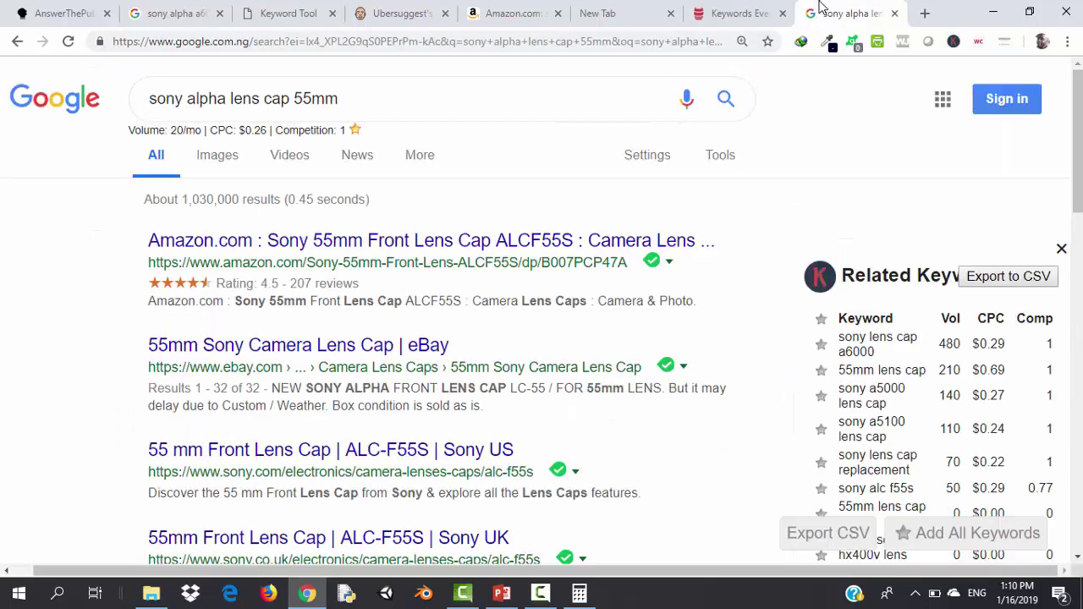
pyautogui.click(427, 90)
pyautogui.hotkey('ctrl', 'a')
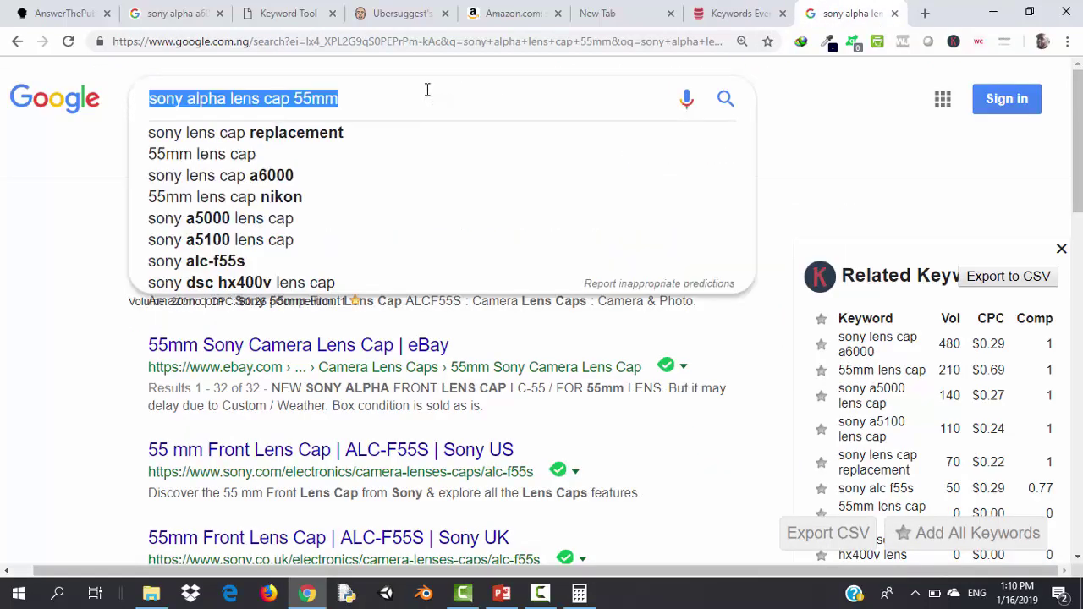
pyautogui.write('sony alpha a6000 grip')
pyautogui.press('Return')
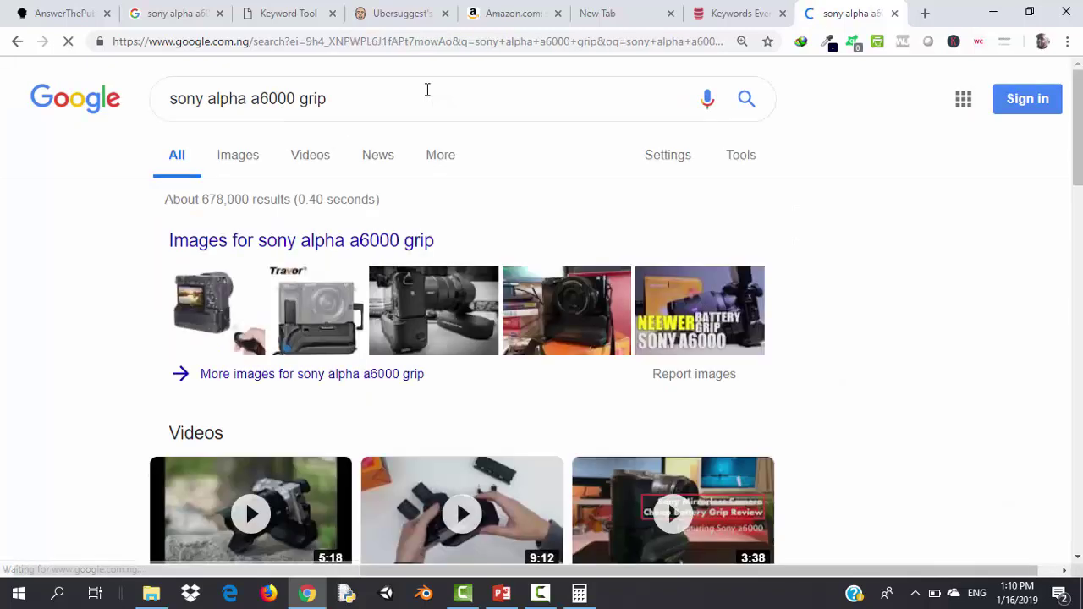
# Switch to the Niche Profits presentation in PowerPoint and review slides 28 to 36 on fast-tracking a site's progress and raising capital
pyautogui.click(502, 594)
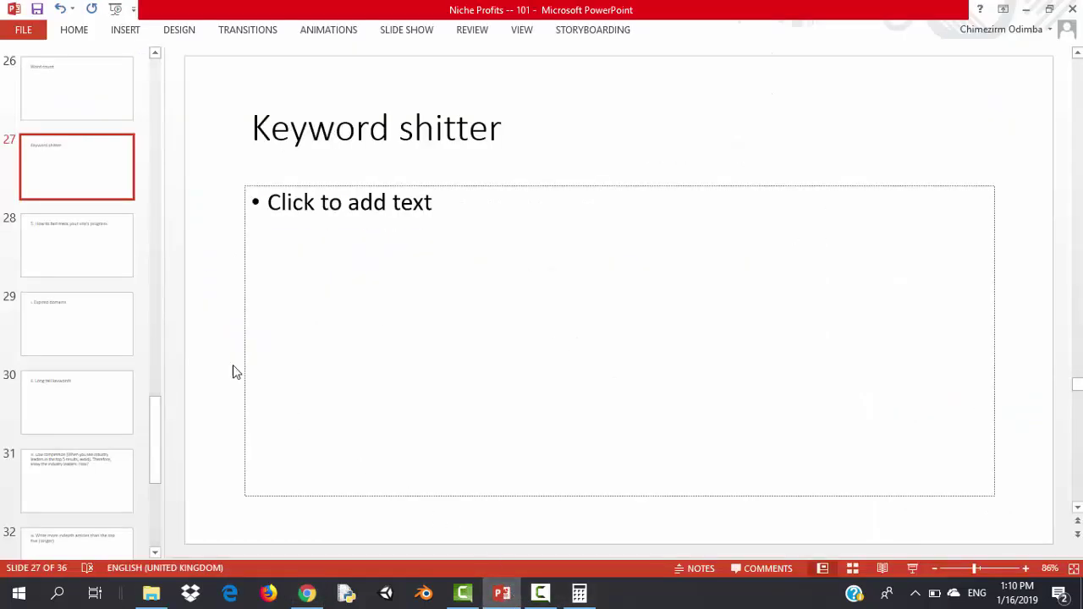
pyautogui.click(93, 255)
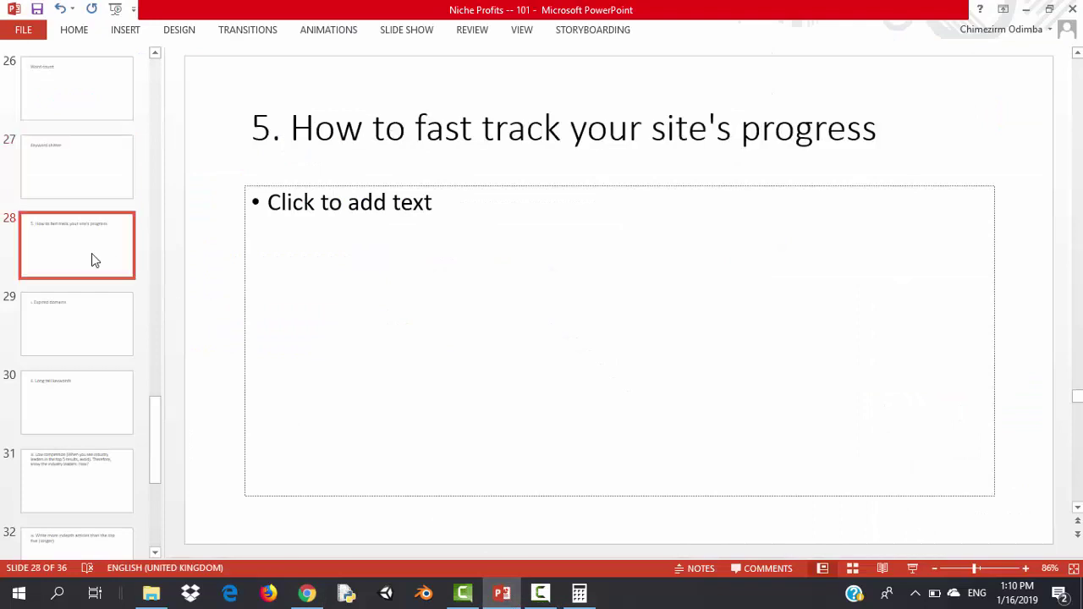
pyautogui.click(86, 334)
pyautogui.click(88, 411)
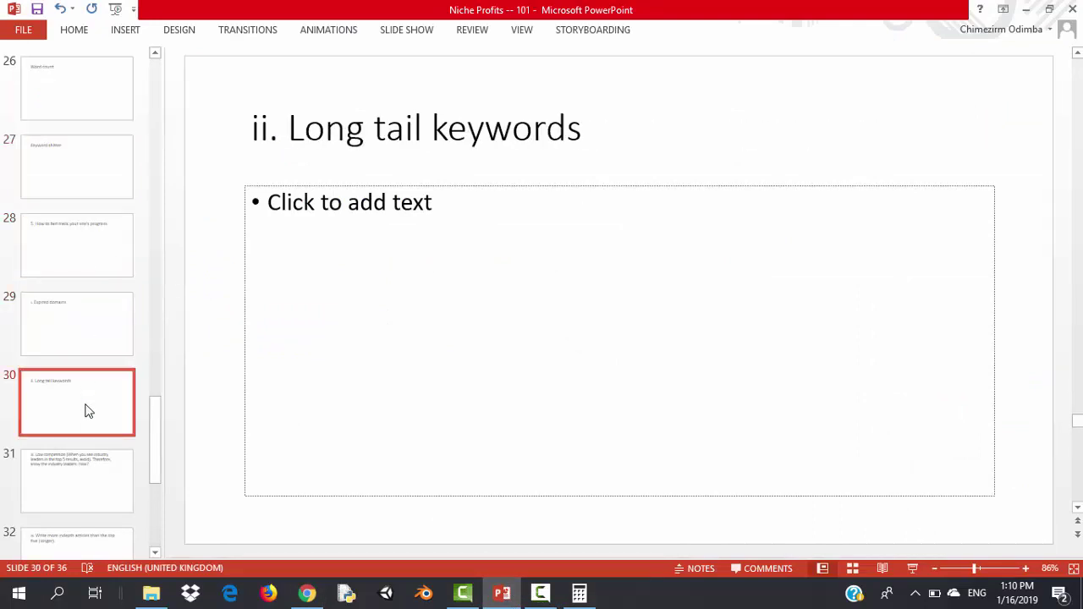
pyautogui.click(93, 473)
pyautogui.click(90, 543)
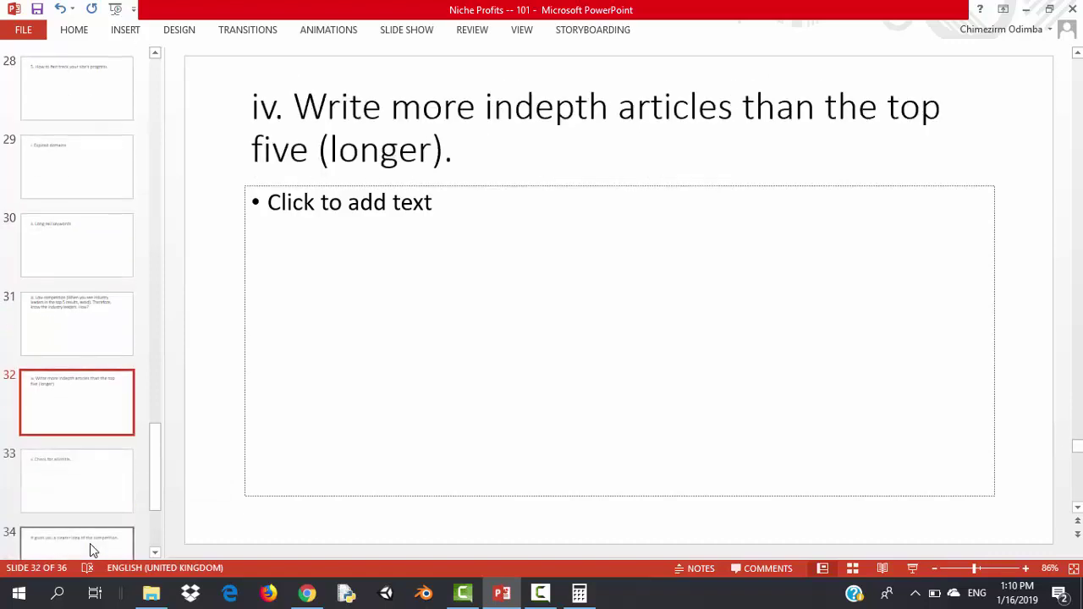
pyautogui.click(83, 245)
pyautogui.click(78, 318)
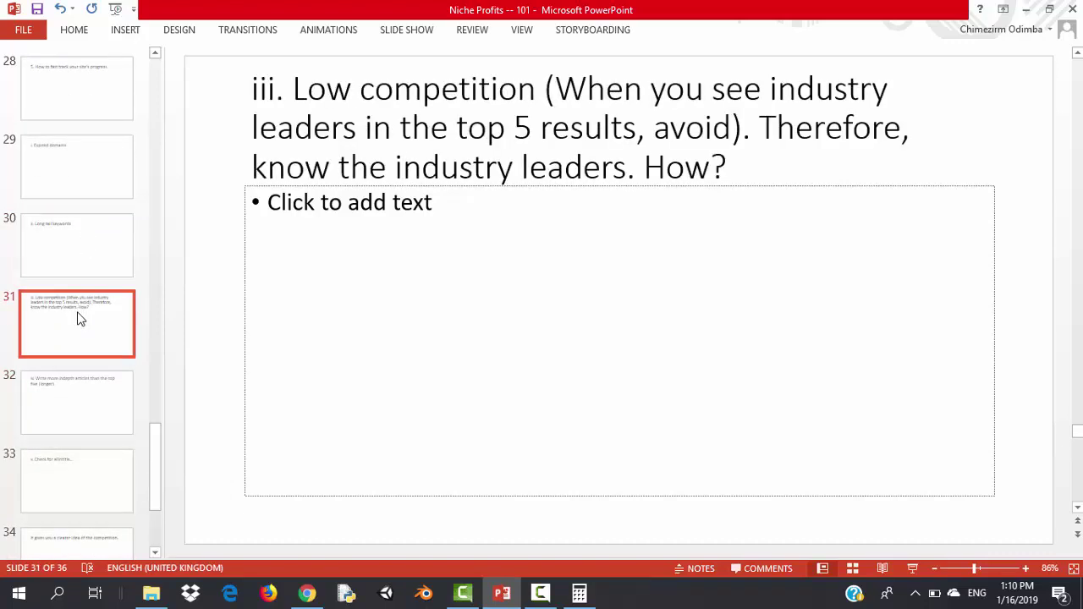
pyautogui.click(73, 404)
pyautogui.click(77, 481)
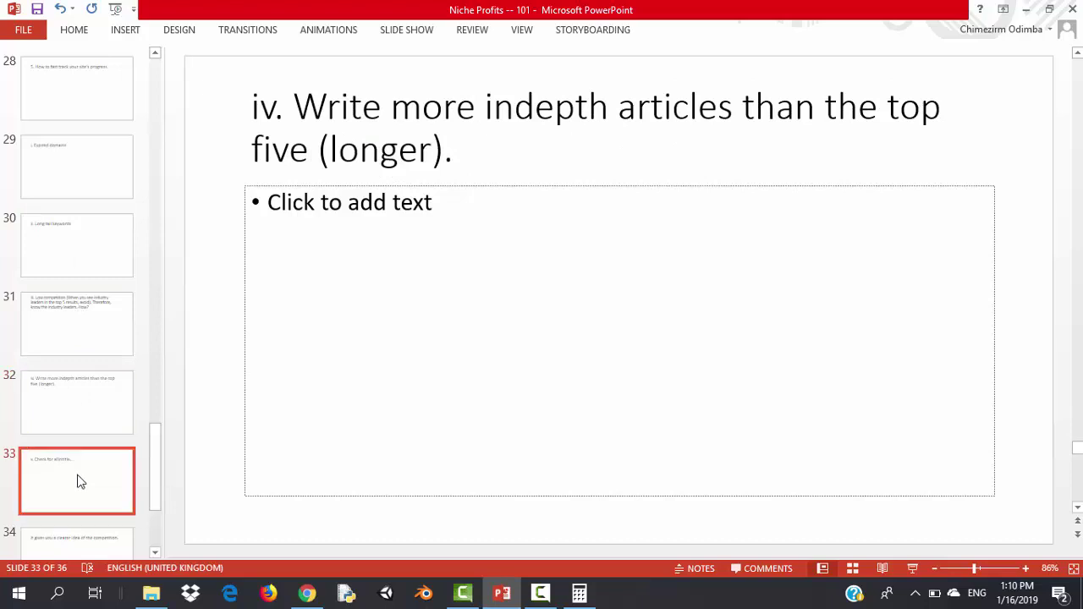
pyautogui.click(75, 544)
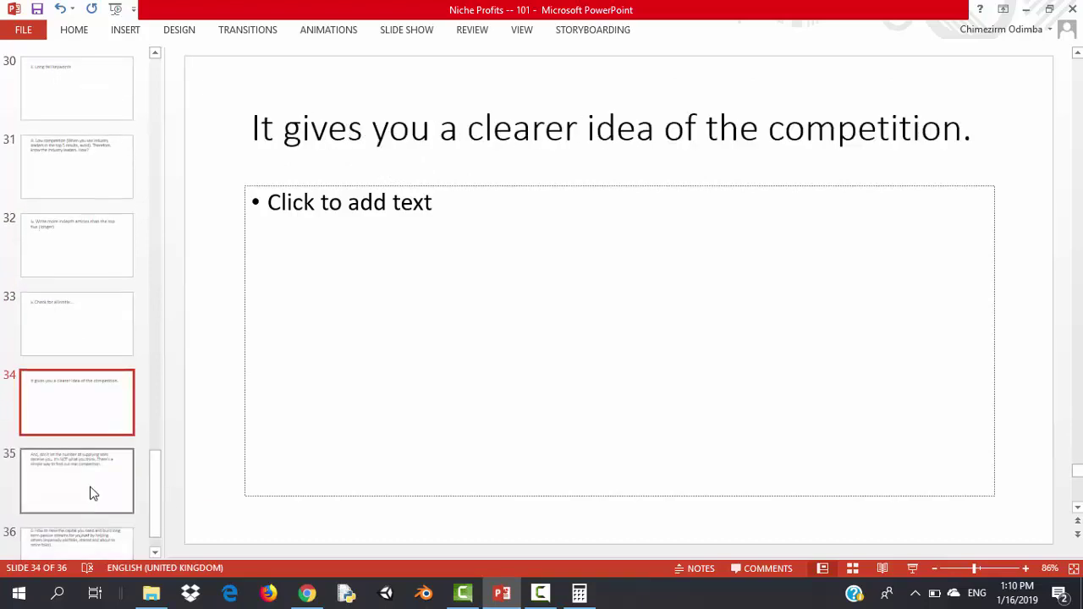
pyautogui.click(93, 493)
pyautogui.click(88, 549)
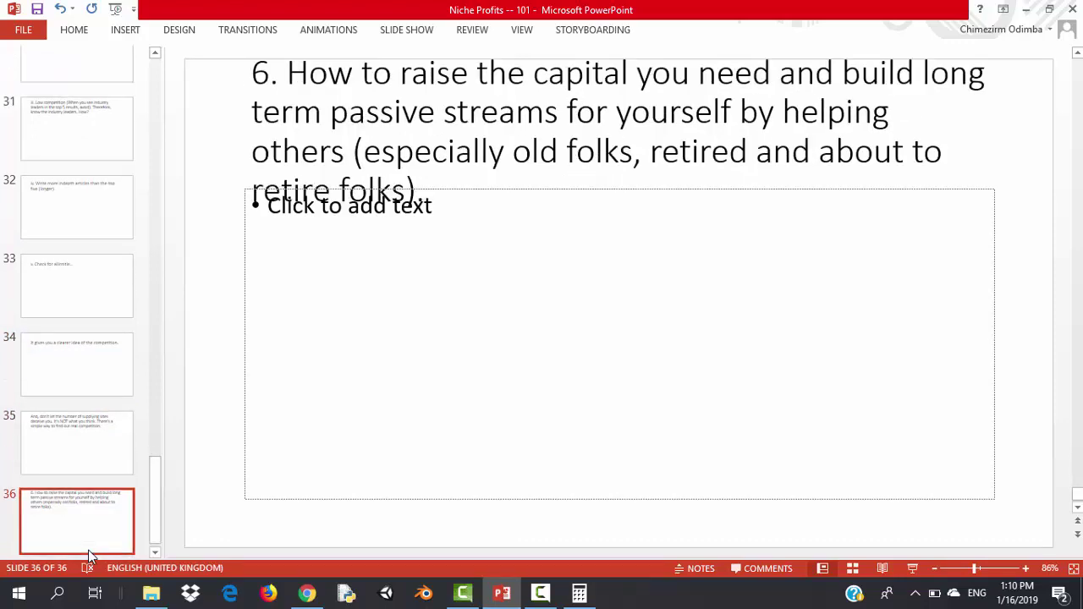
pyautogui.click(89, 553)
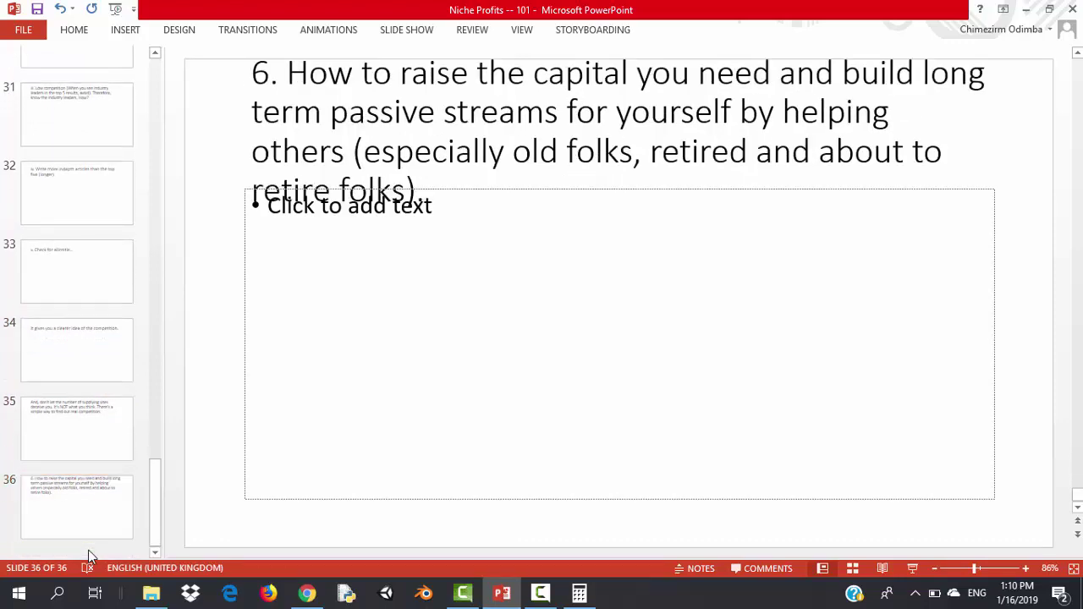
# Go back through the earlier slides and stop at the "Keyword shitter" slide
pyautogui.click(63, 190)
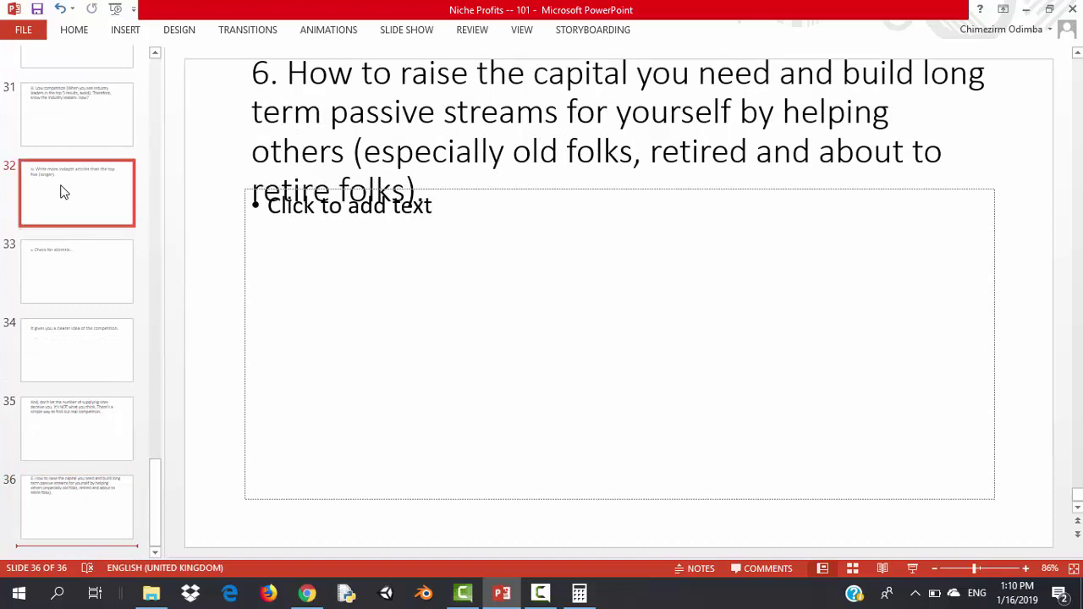
pyautogui.press('Up')
pyautogui.press('Up')
pyautogui.press('Up')
pyautogui.press('Up')
pyautogui.press('Up')
pyautogui.press('Up')
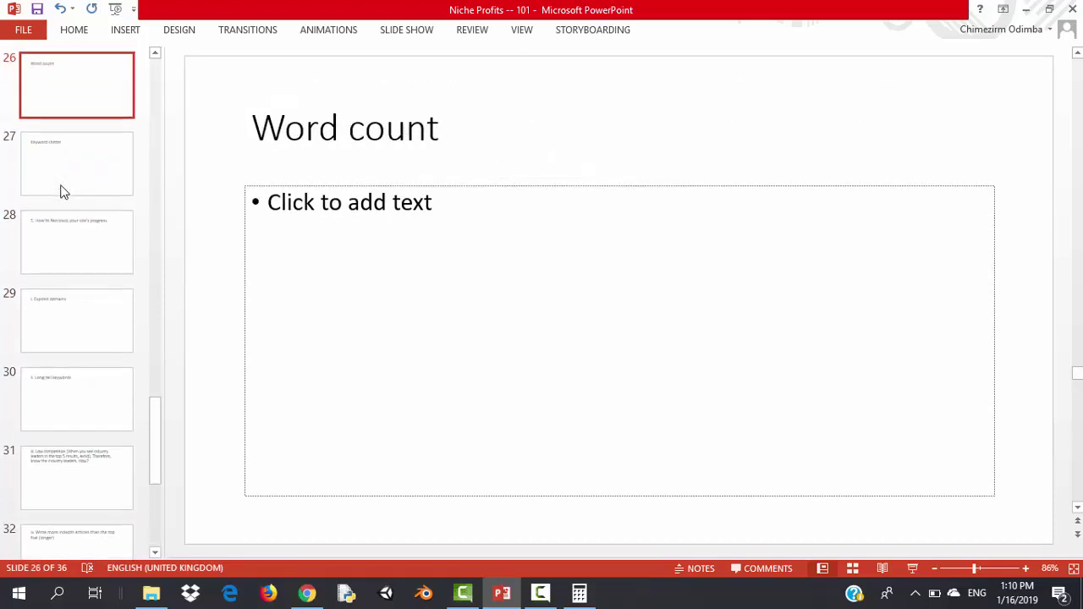
pyautogui.press('Down')
pyautogui.press('Down')
pyautogui.press('Down')
pyautogui.press('Up')
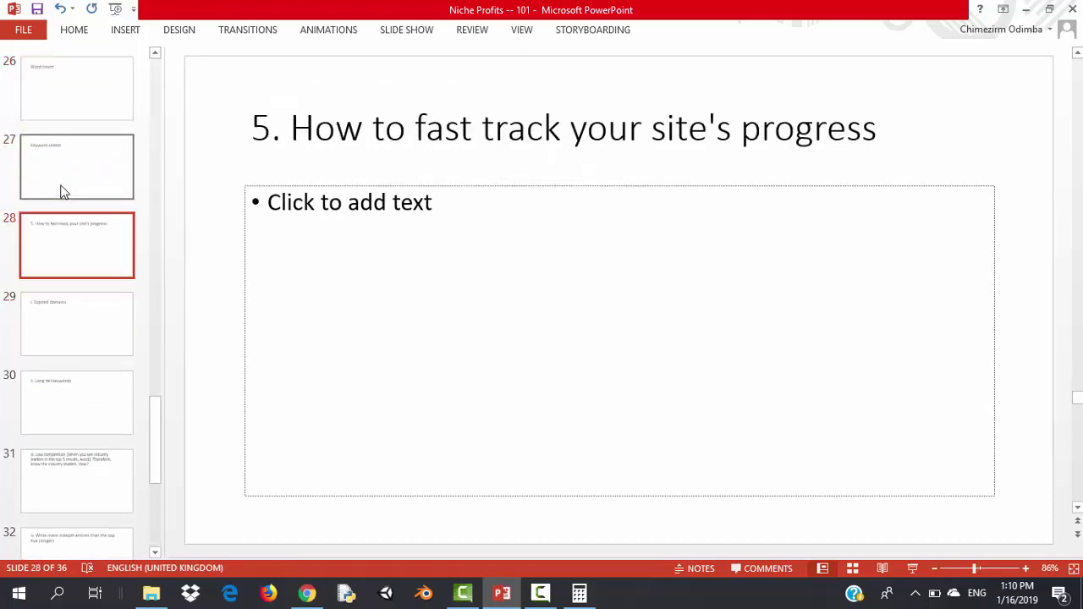
pyautogui.press('Up')
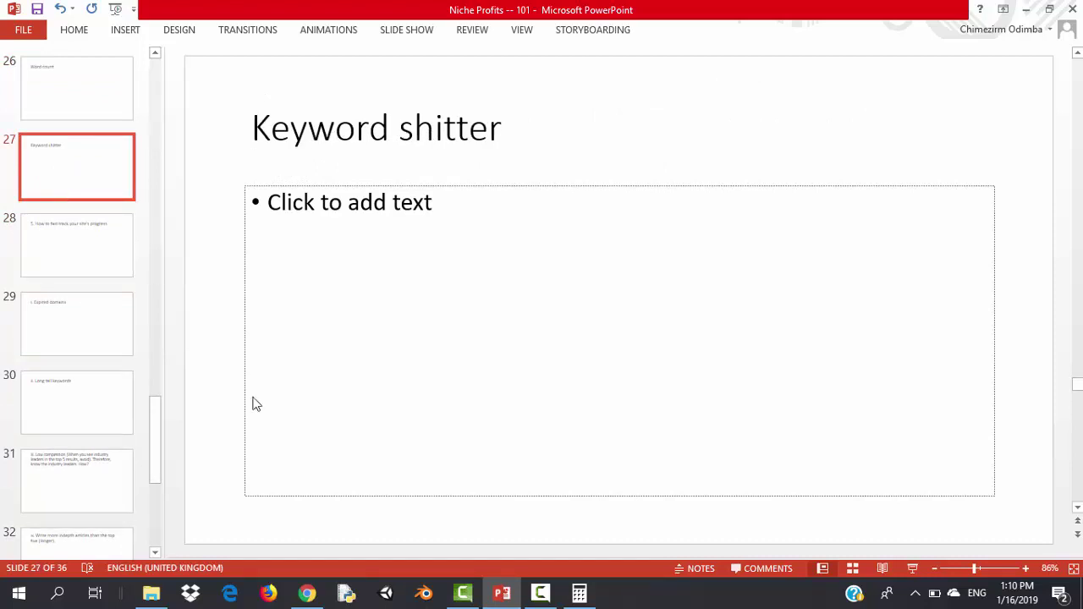
# Switch back to Chrome, reduce the page zoom to 110%, and examine the Google results for "sony alpha a6000 grip"
pyautogui.click(312, 596)
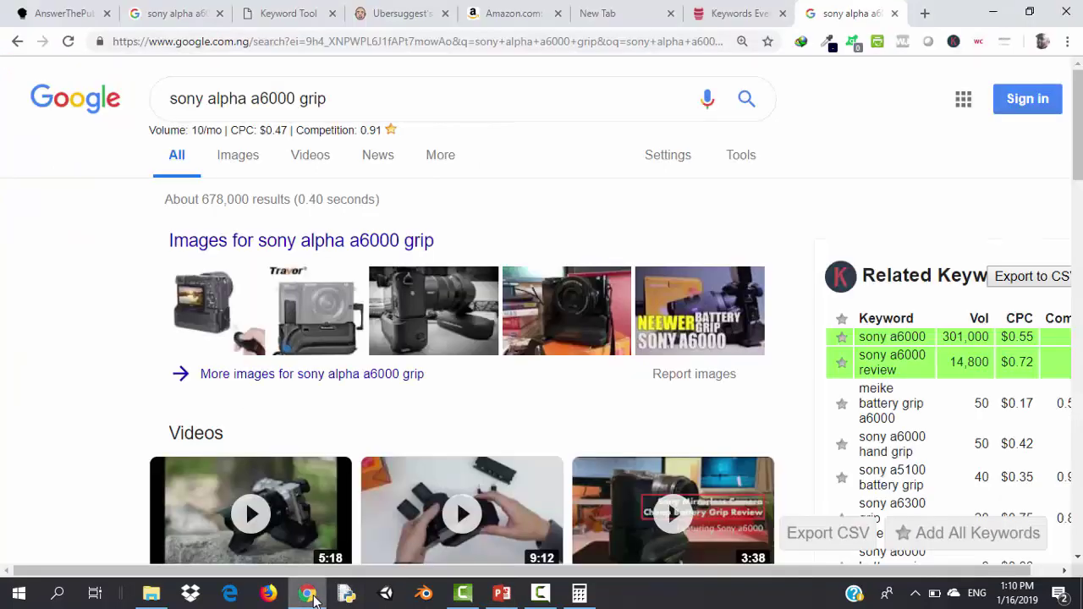
pyautogui.click(1067, 41)
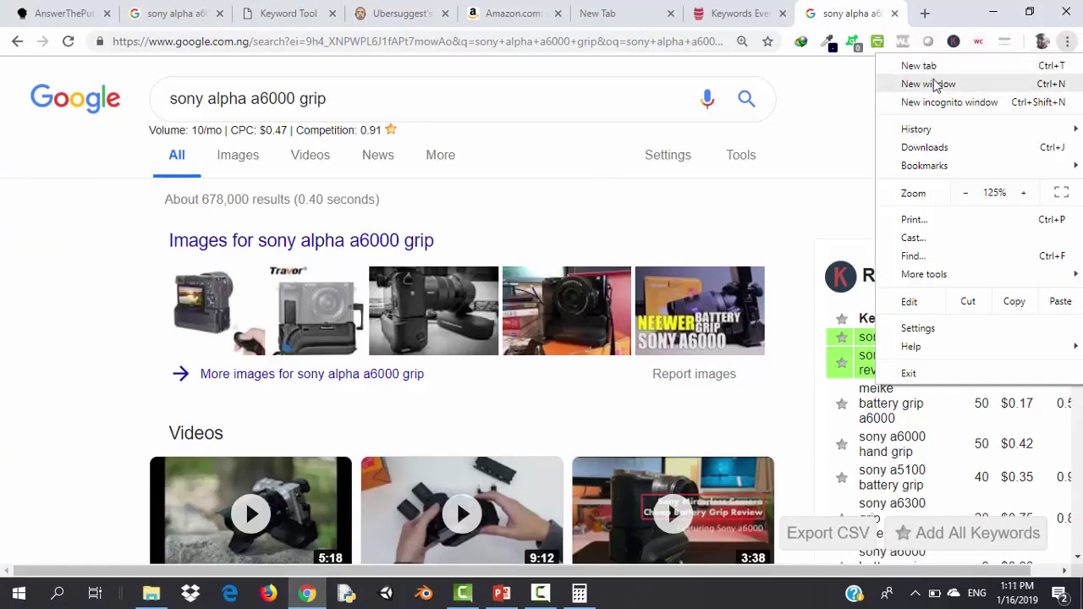
pyautogui.click(967, 192)
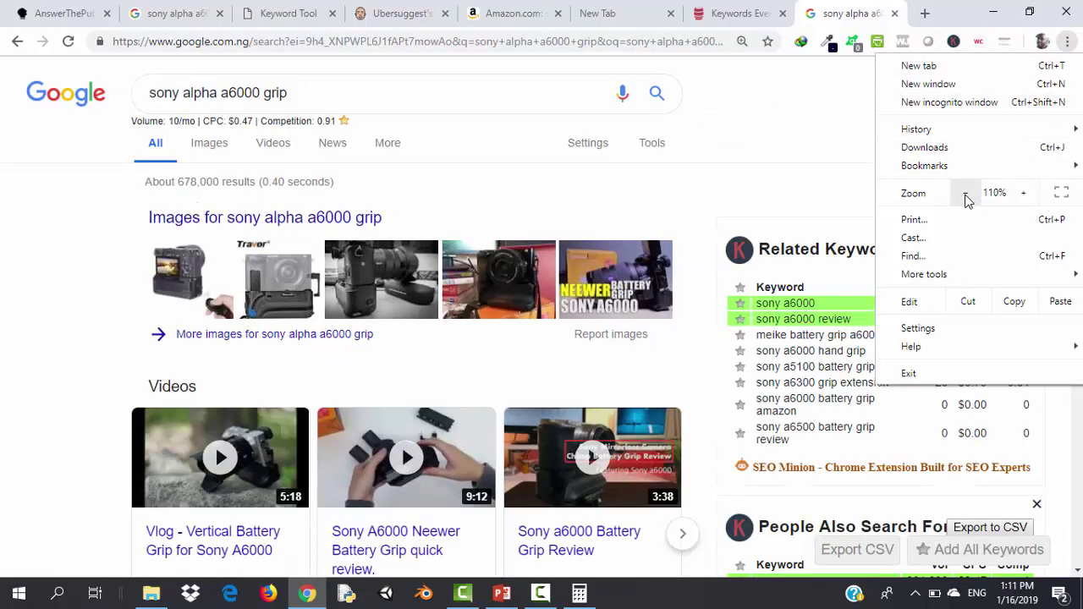
pyautogui.click(61, 352)
pyautogui.scroll(-4, 61, 352)
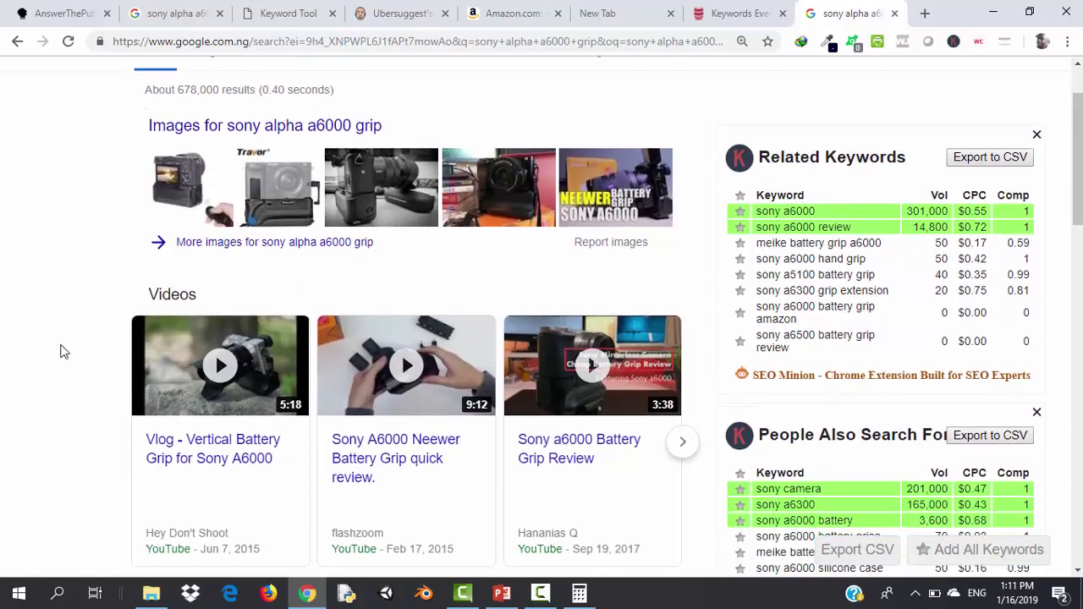
pyautogui.scroll(-1, 61, 352)
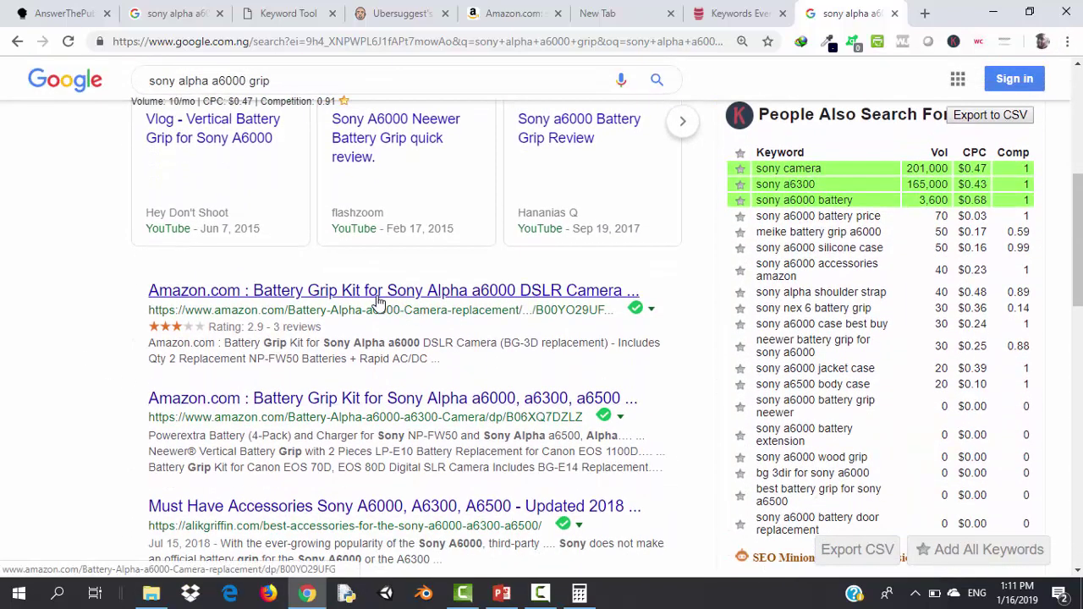
# Open the Amazon "Battery Grip Kit for Sony Alpha a6000 DSLR Camera" result in a new tab and look over the product page
pyautogui.rightClick(372, 296)
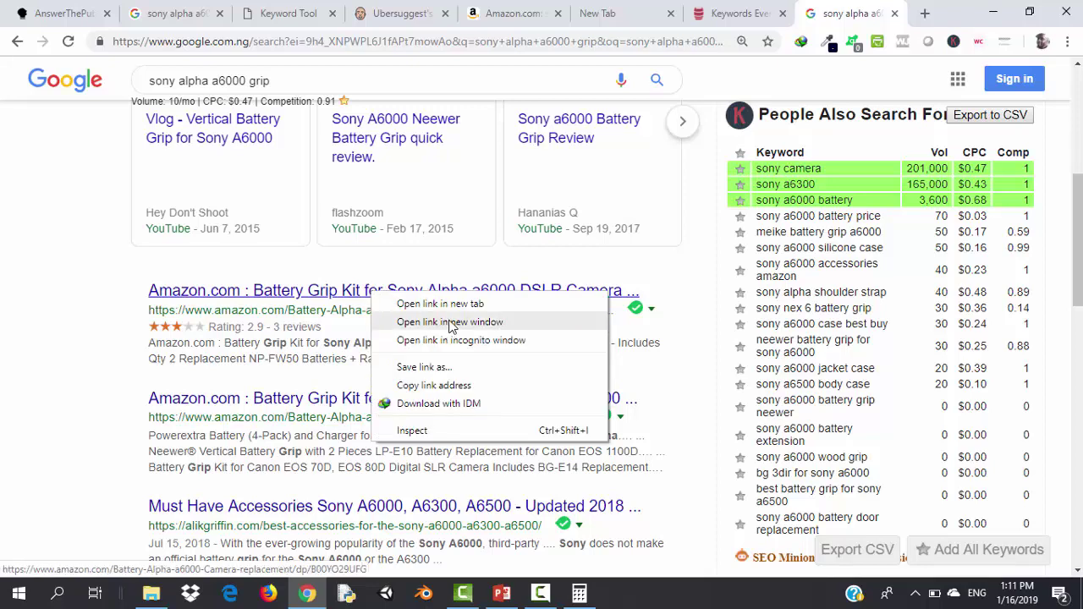
pyautogui.click(461, 307)
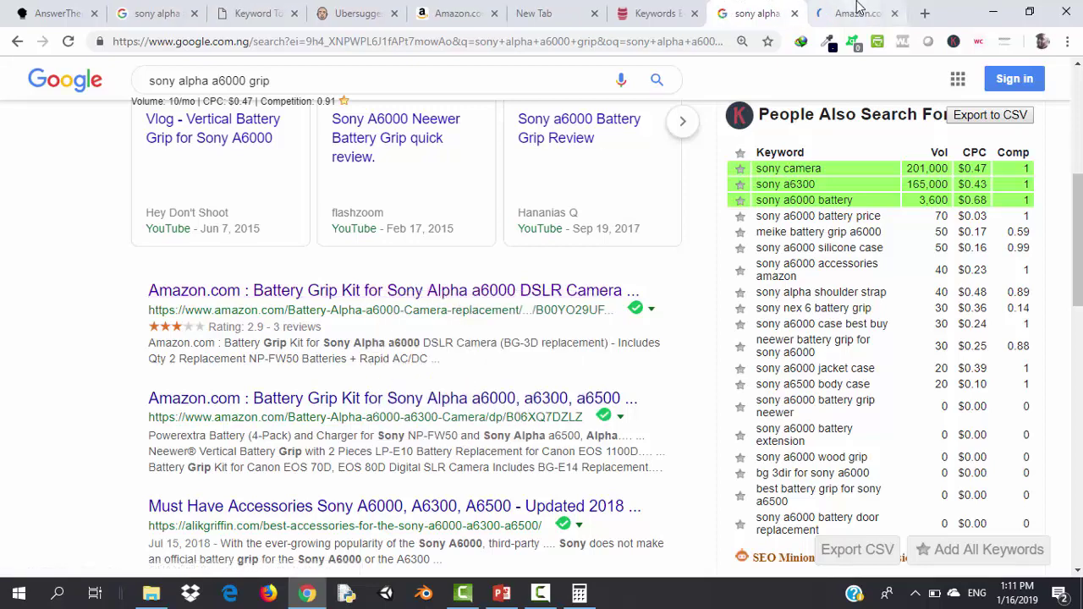
pyautogui.click(856, 10)
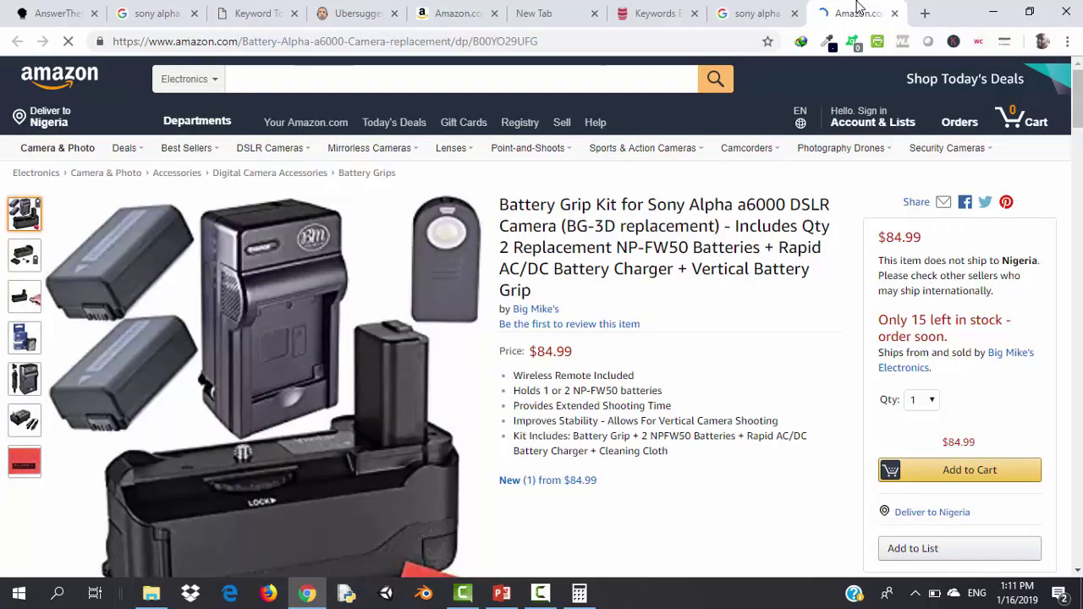
pyautogui.press('Down')
pyautogui.press('Down')
pyautogui.press('Down')
pyautogui.press('Down')
pyautogui.press('Down')
pyautogui.press('Down')
pyautogui.press('Down')
pyautogui.press('Down')
pyautogui.press('Down')
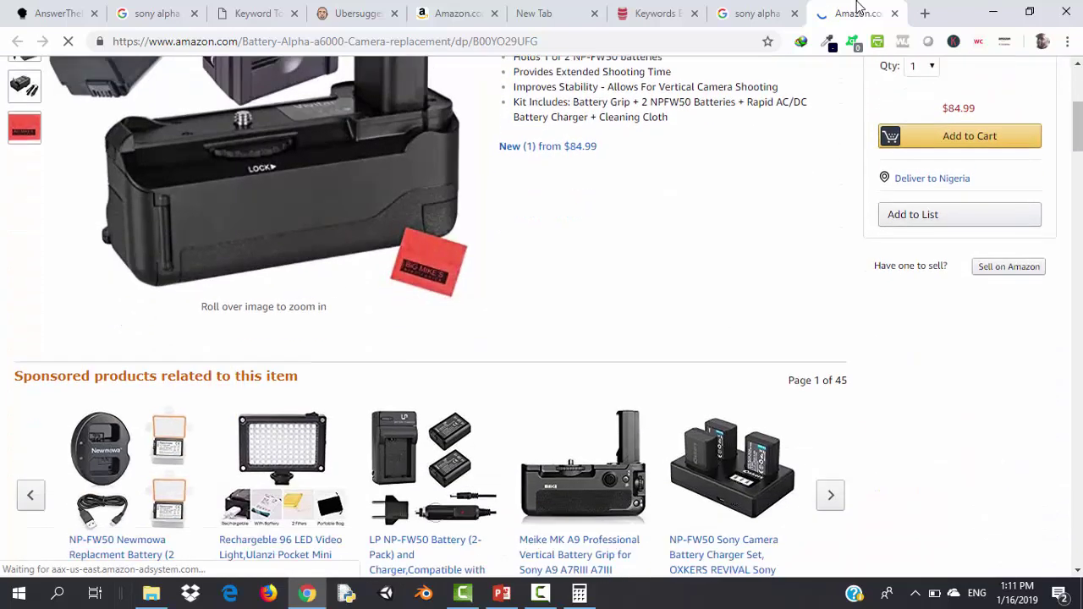
pyautogui.press('Home')
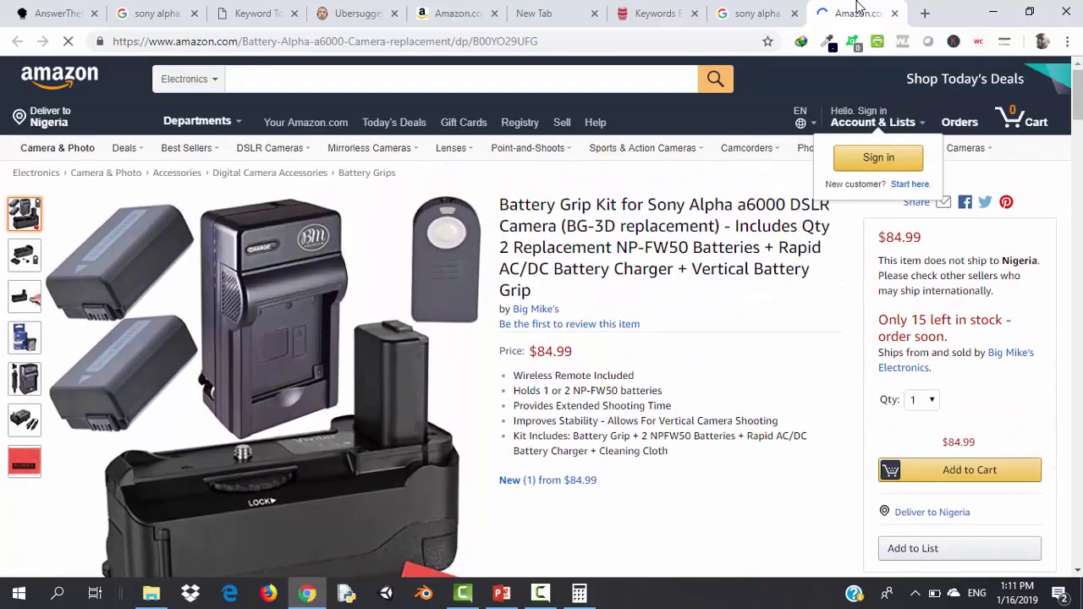
# Copy "sony alpha lens cap 55mm" from the Amazon search and locate that keyword in the Keywords Everywhere favorites
pyautogui.click(629, 7)
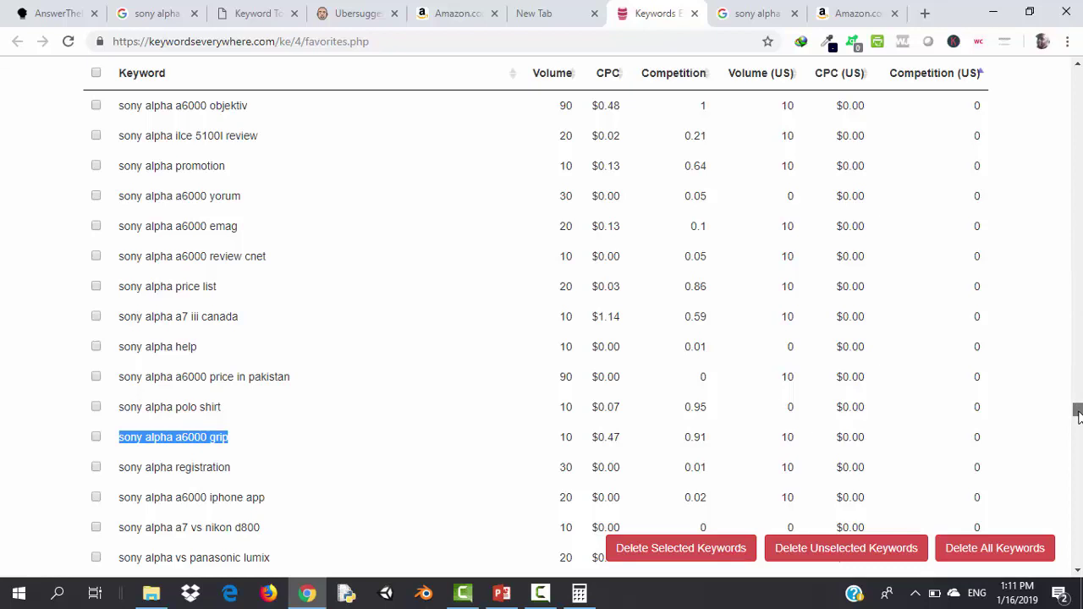
pyautogui.moveTo(1078, 413); pyautogui.dragTo(1077, 407)
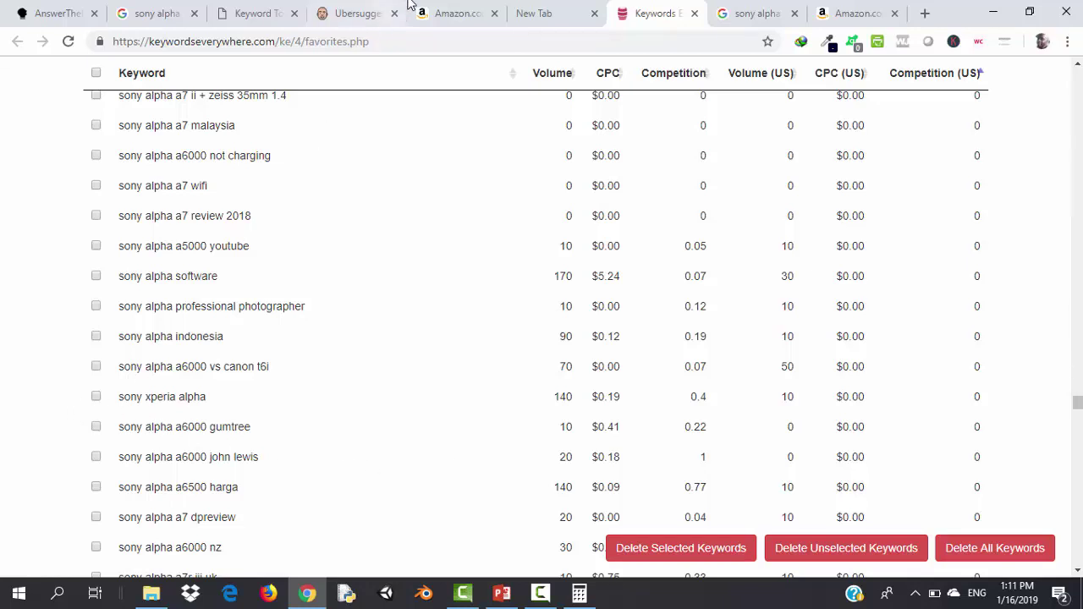
pyautogui.click(446, 10)
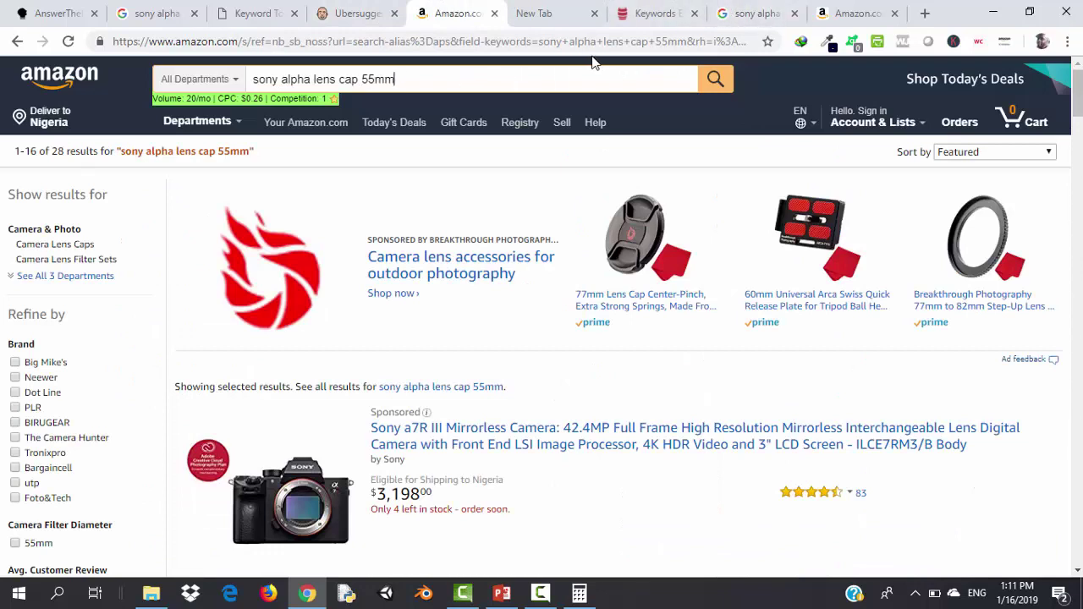
pyautogui.hotkey('ctrl', 'a')
pyautogui.hotkey('ctrl', 'c')
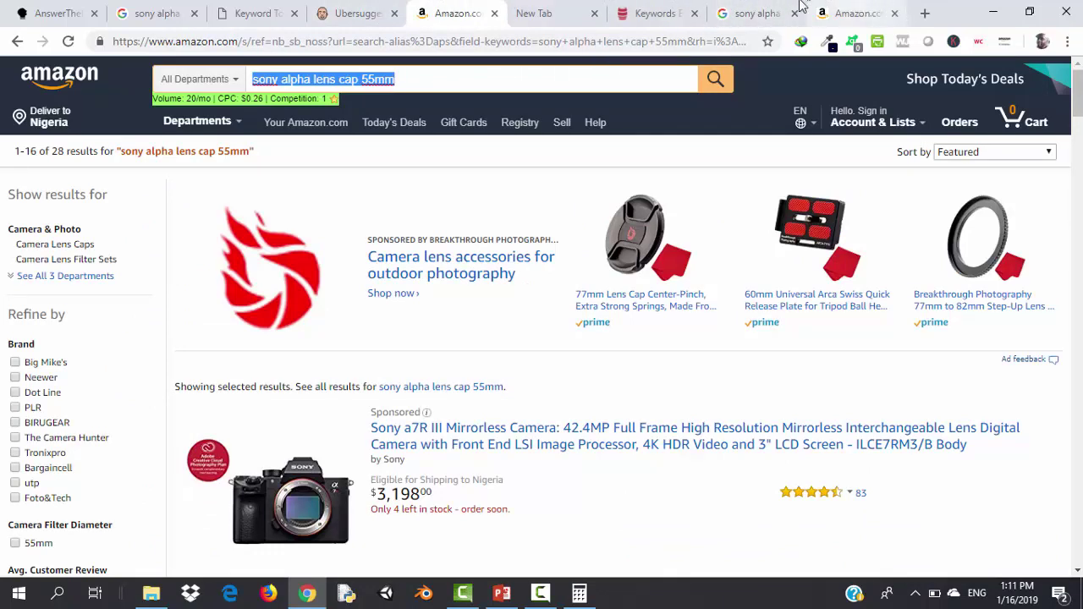
pyautogui.click(666, 9)
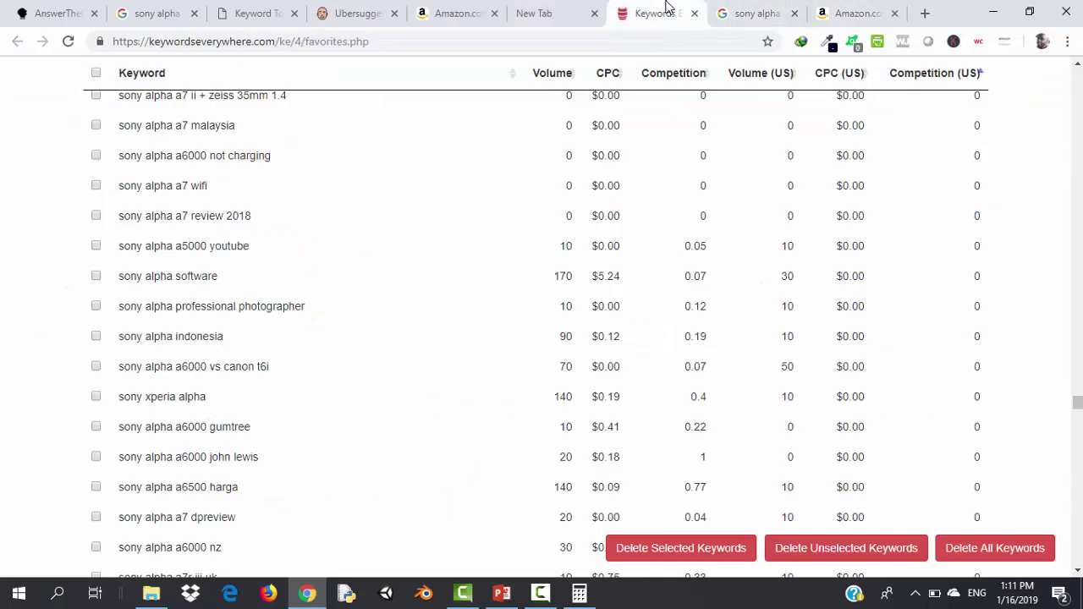
pyautogui.hotkey('ctrl', 'f')
pyautogui.hotkey('ctrl', 'v')
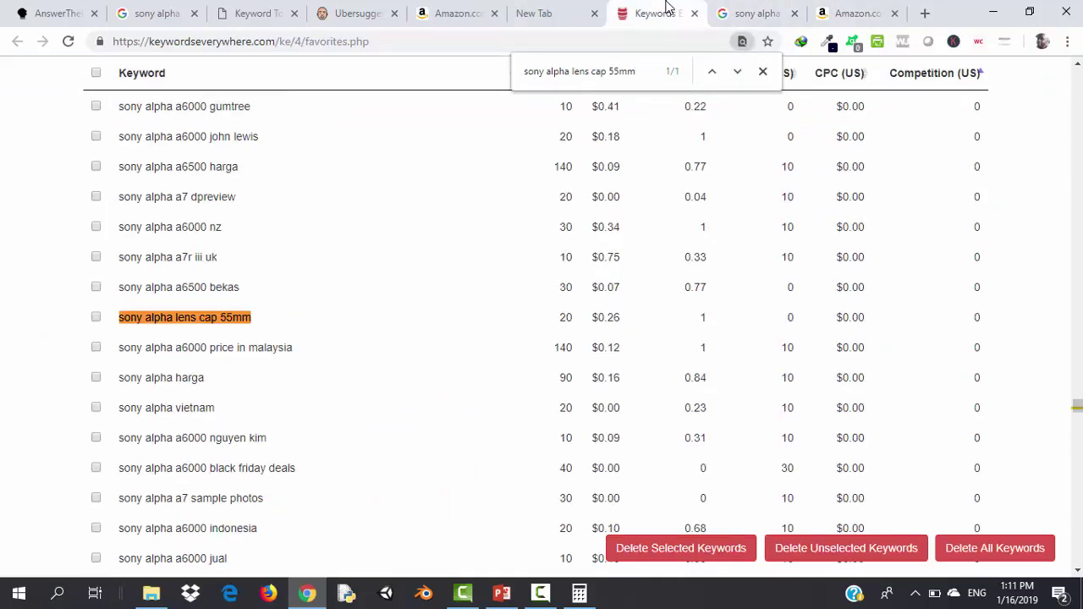
# Tick "sony alpha lens cap 55mm" in the favorites and copy "sony alpha a6000 grip" from the Google search
pyautogui.click(96, 317)
pyautogui.click(732, 10)
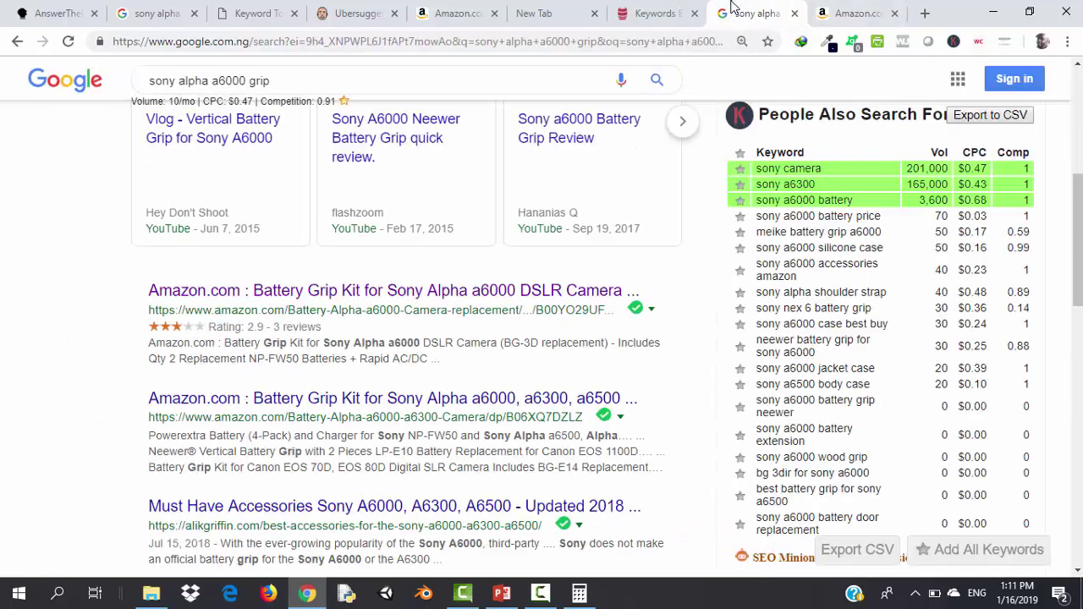
pyautogui.click(347, 77)
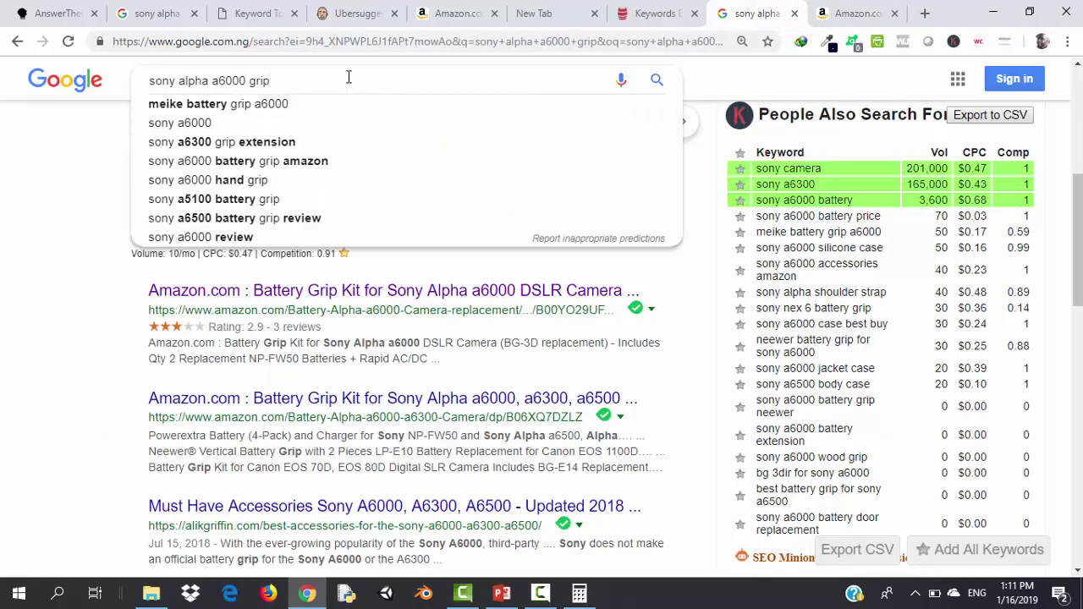
pyautogui.tripleClick(429, 75)
pyautogui.hotkey('ctrl', 'c')
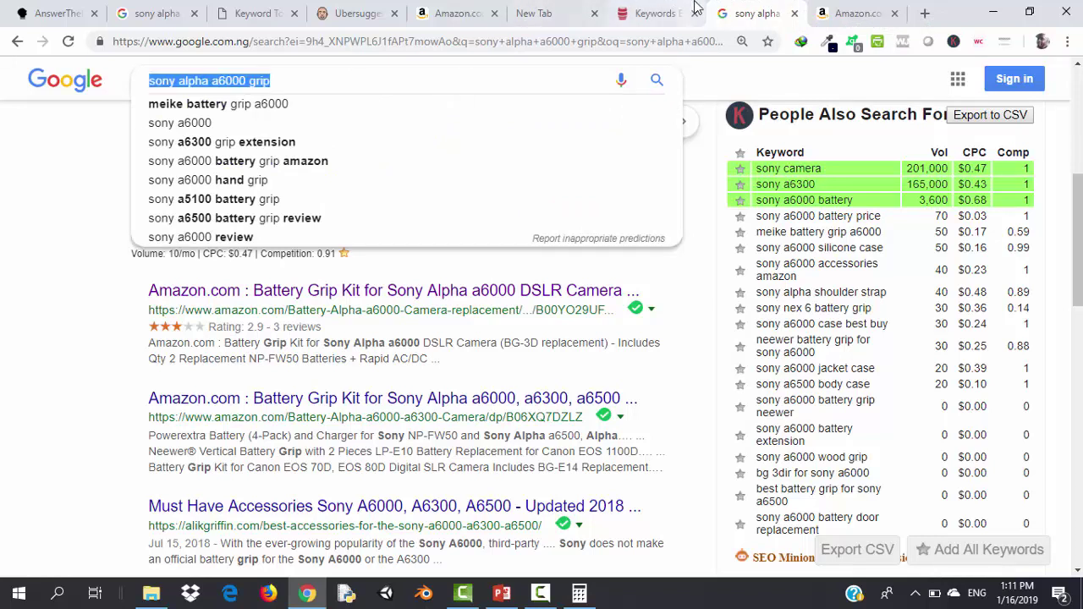
# Locate "sony alpha a6000 grip" in the Keywords Everywhere favorites and tick it
pyautogui.click(664, 11)
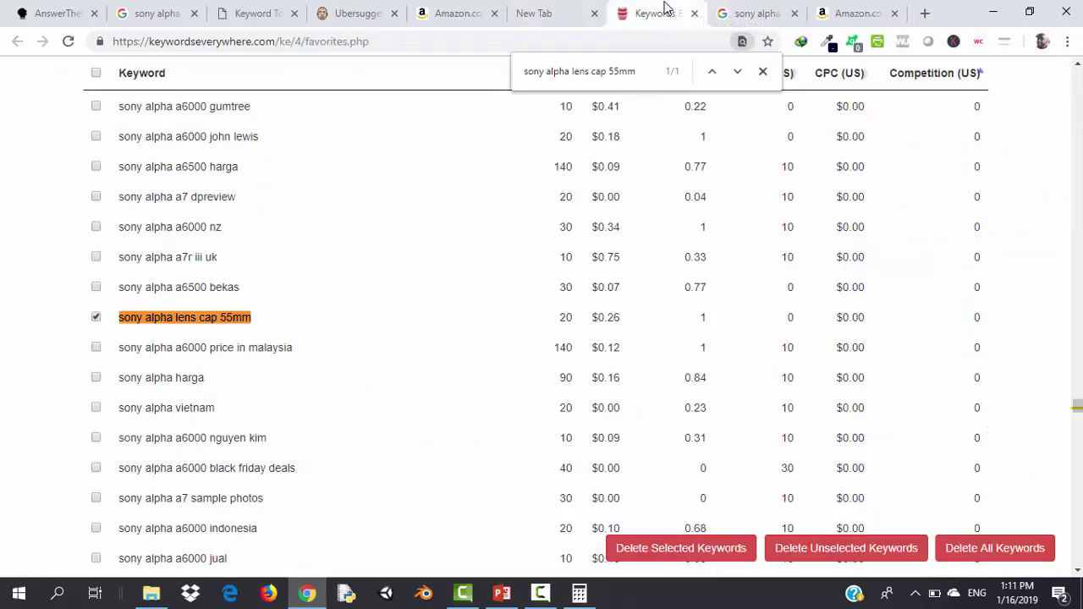
pyautogui.tripleClick(595, 74)
pyautogui.hotkey('ctrl', 'v')
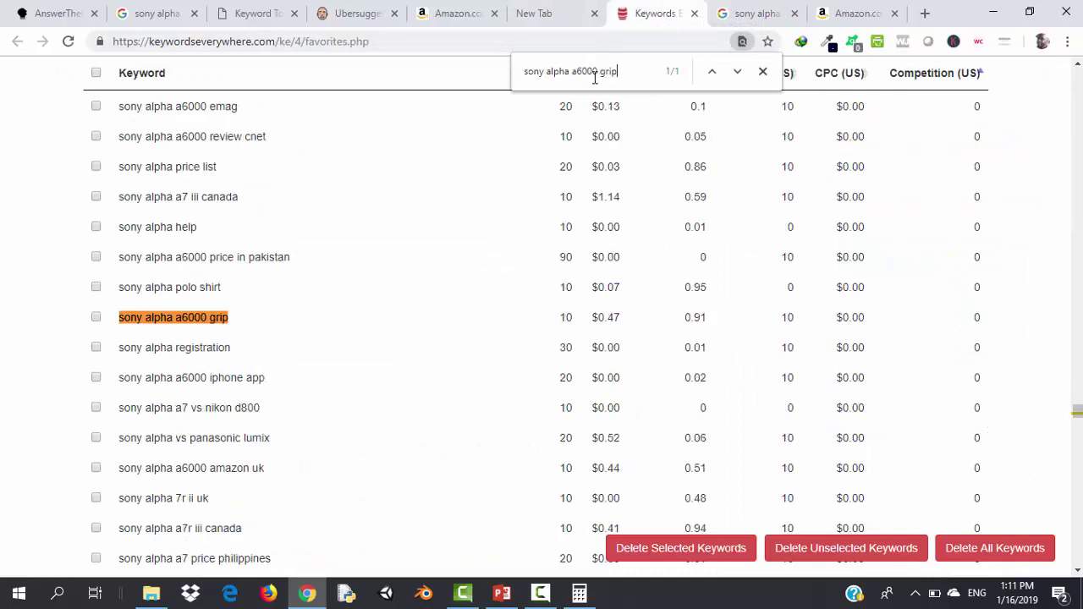
pyautogui.click(95, 318)
# Search Google for the favorites keyword "sony alpha a6000 iphone app" and look at its first results
pyautogui.moveTo(273, 381); pyautogui.dragTo(123, 382)
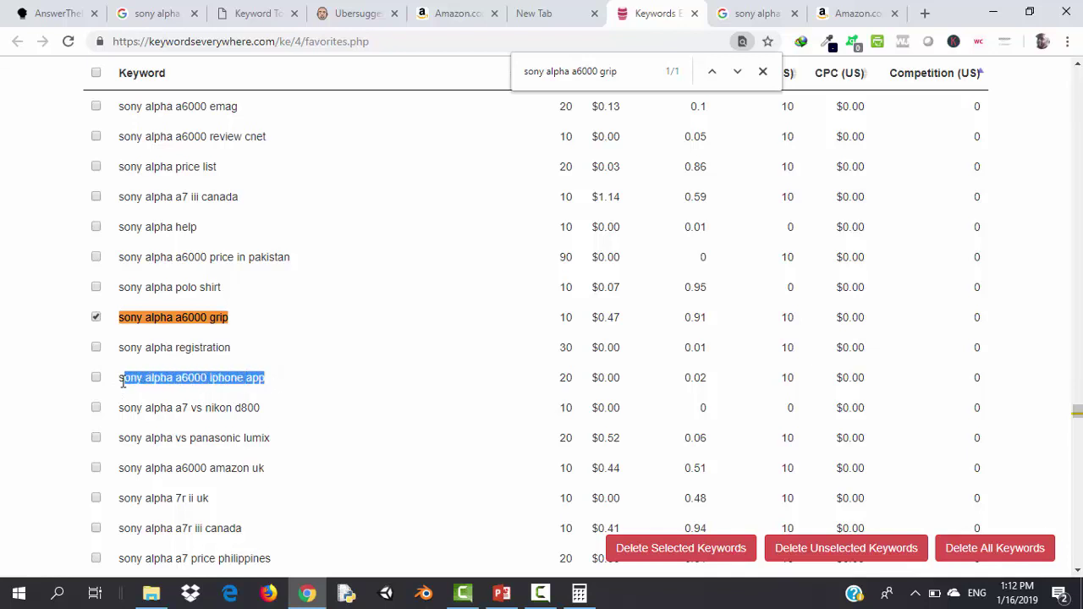
pyautogui.click(854, 13)
pyautogui.click(738, 10)
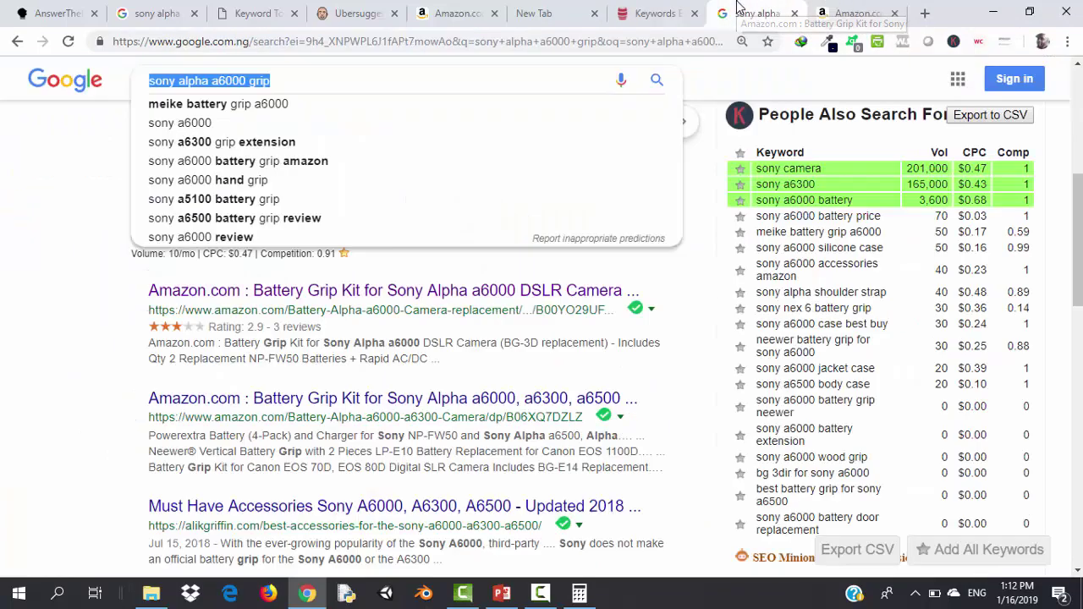
pyautogui.write('sony alpha a6000 iphone app')
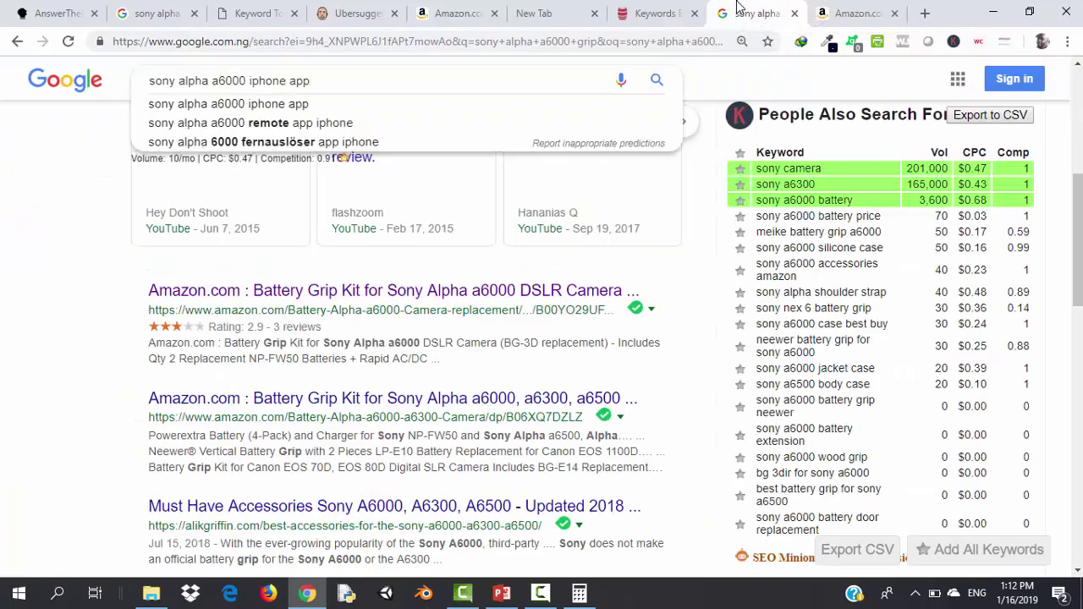
pyautogui.press('Return')
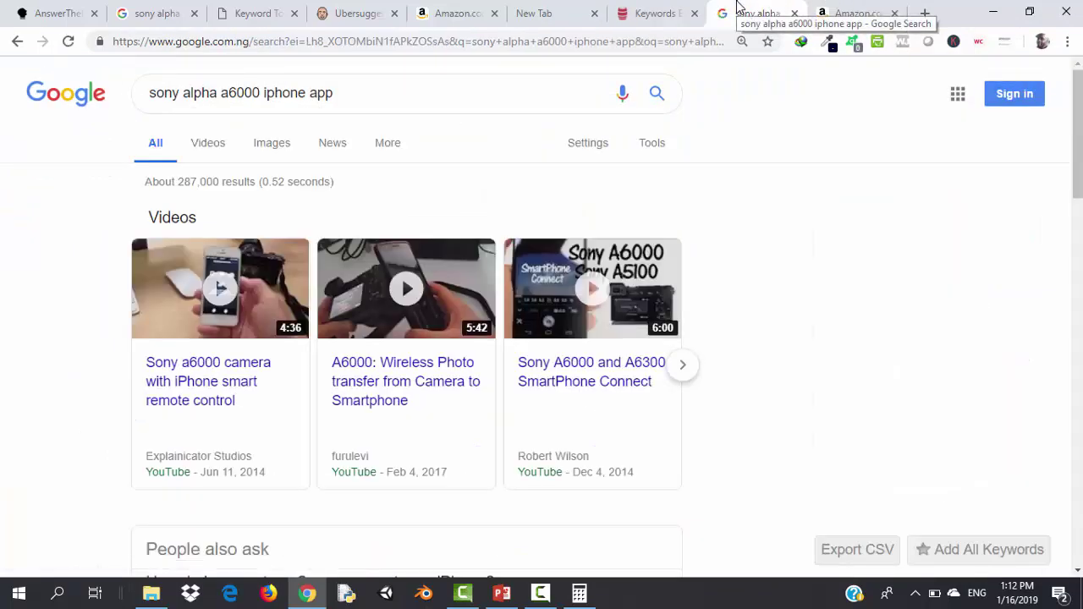
pyautogui.scroll(-4, 738, 6)
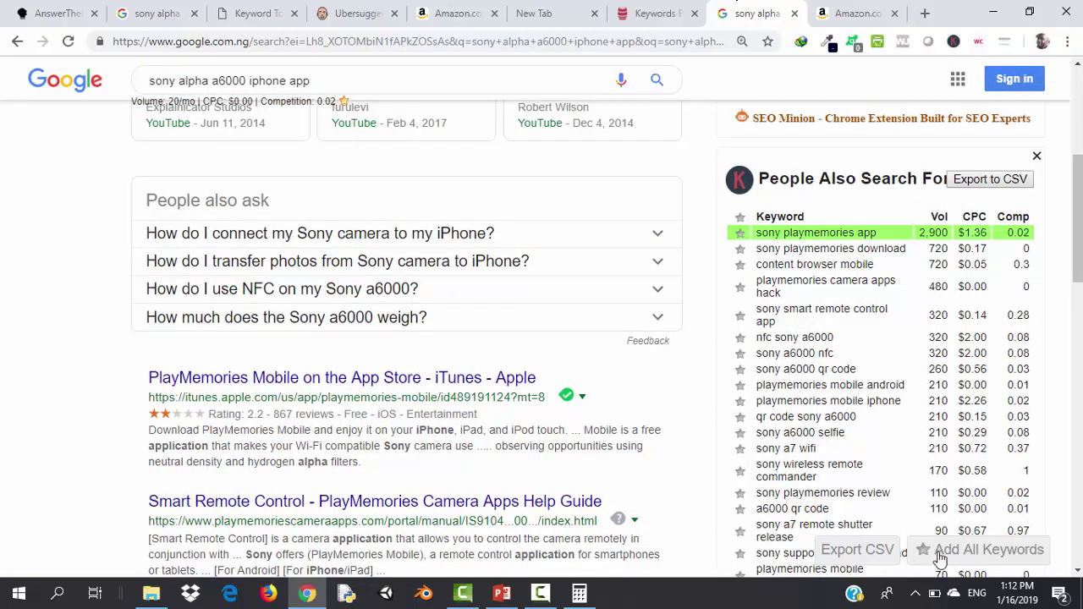
pyautogui.click(533, 598)
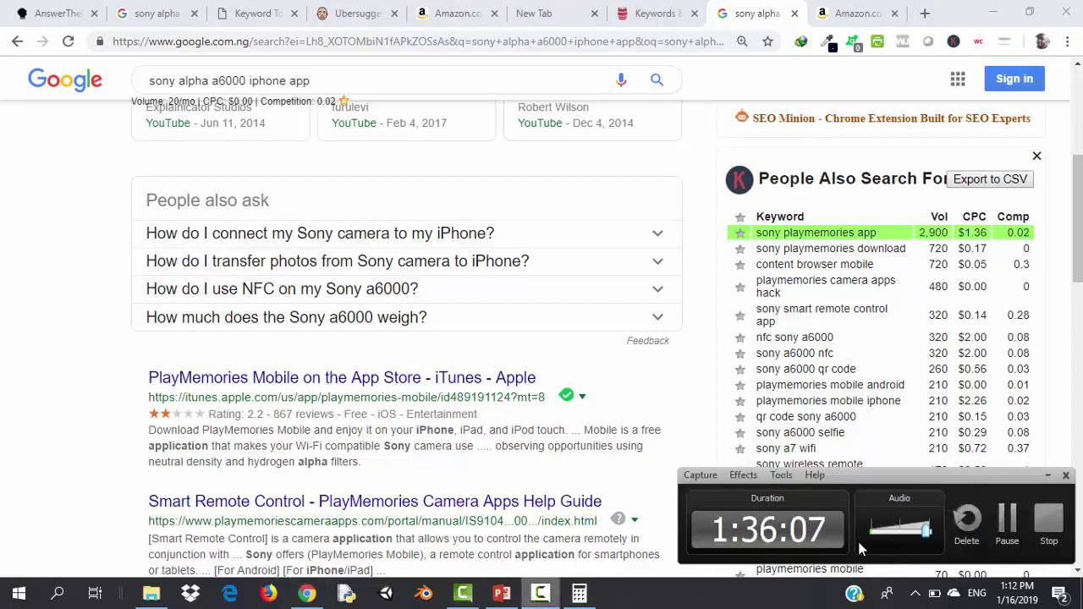
pyautogui.click(1000, 526)
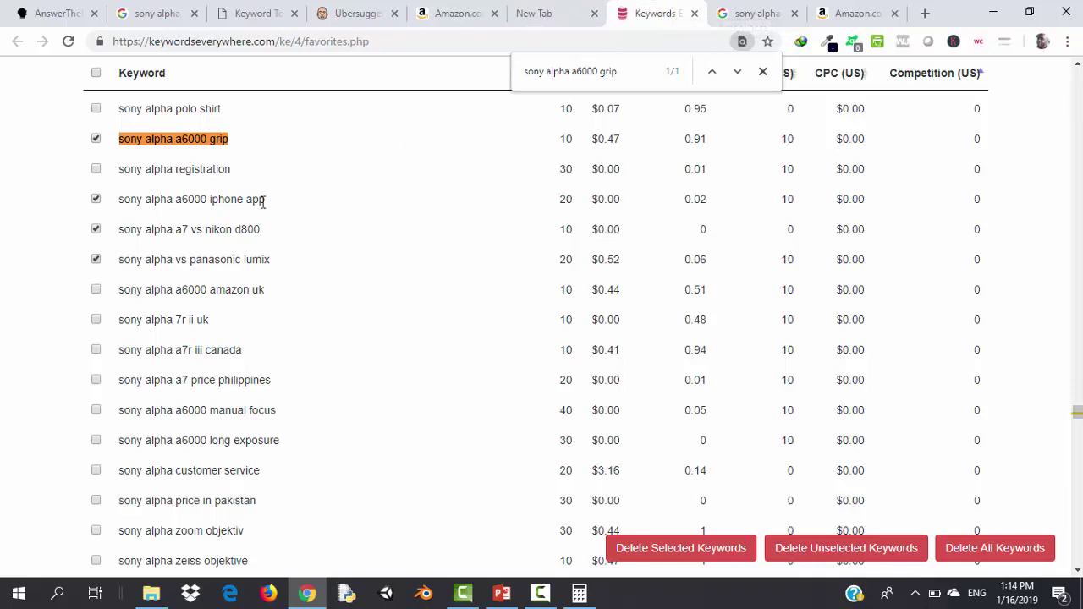
# Highlight "sony alpha a6000 iphone app" in the favorites and examine the Google results for it from the videos down to the organic listings
pyautogui.moveTo(269, 200); pyautogui.dragTo(120, 201)
pyautogui.click(759, 12)
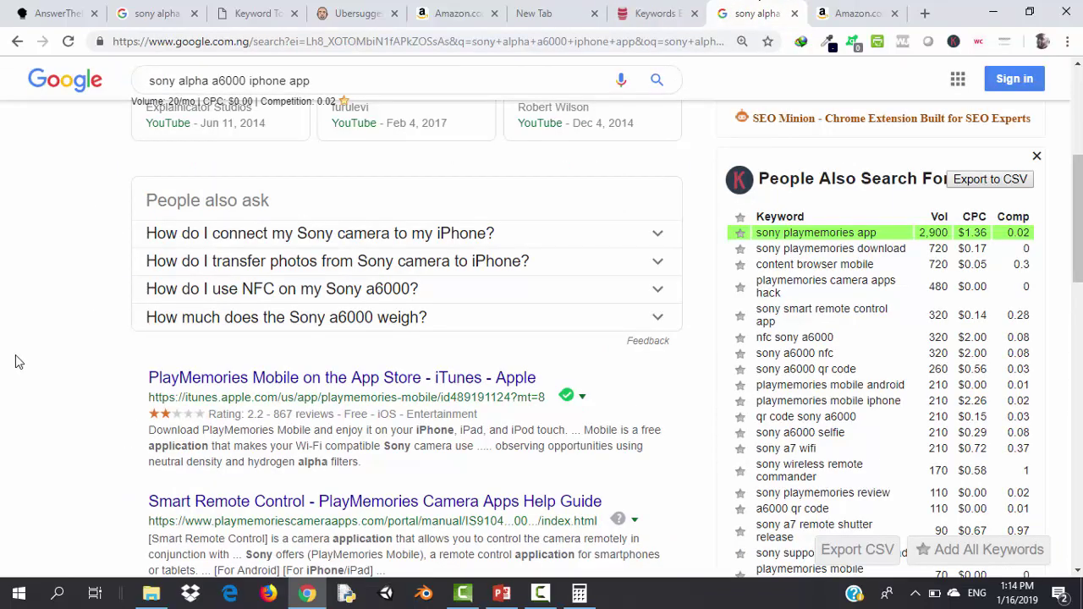
pyautogui.scroll(-3, 15, 362)
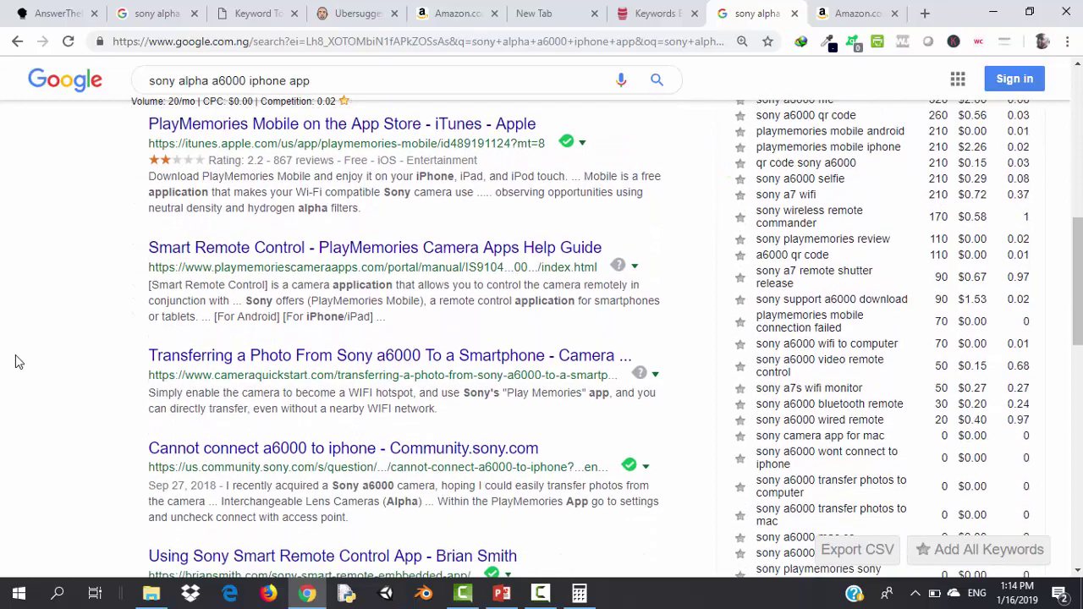
pyautogui.scroll(-3, 16, 362)
pyautogui.scroll(1, 15, 362)
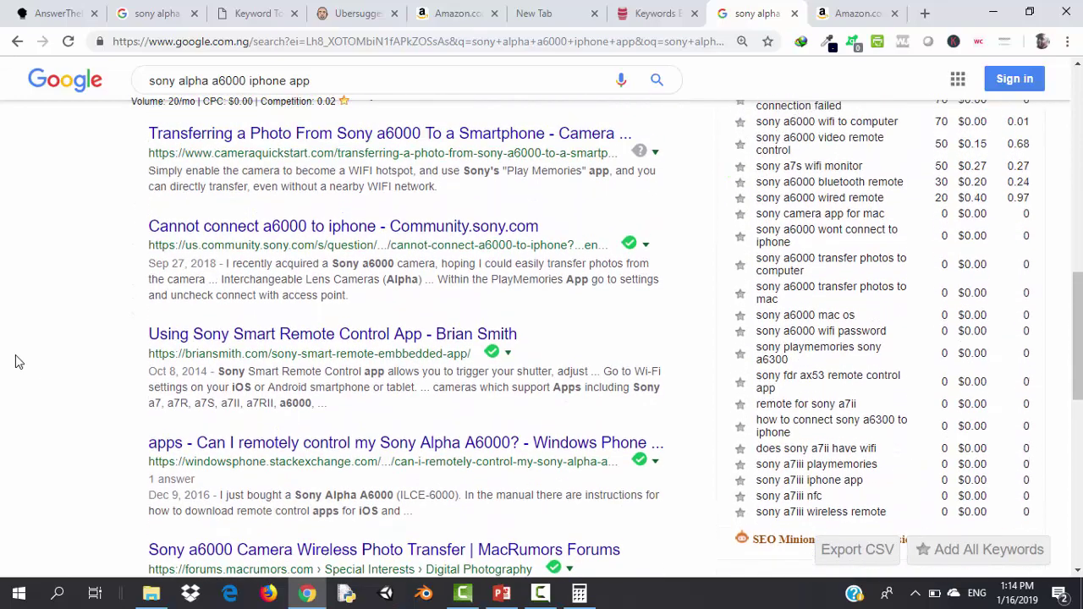
pyautogui.scroll(5, 15, 362)
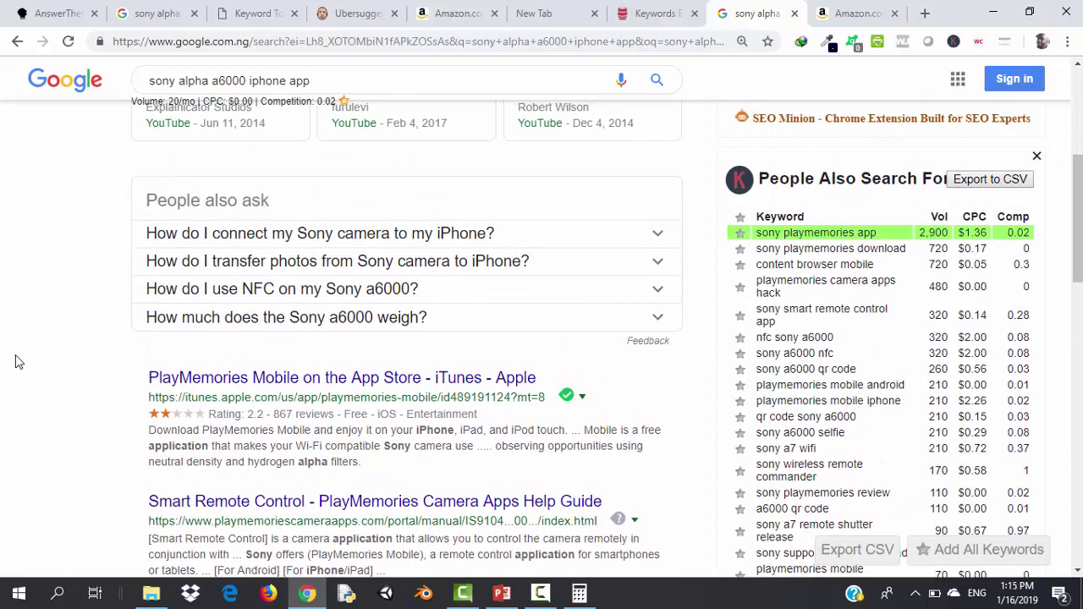
pyautogui.scroll(1, 15, 362)
pyautogui.scroll(3, 15, 362)
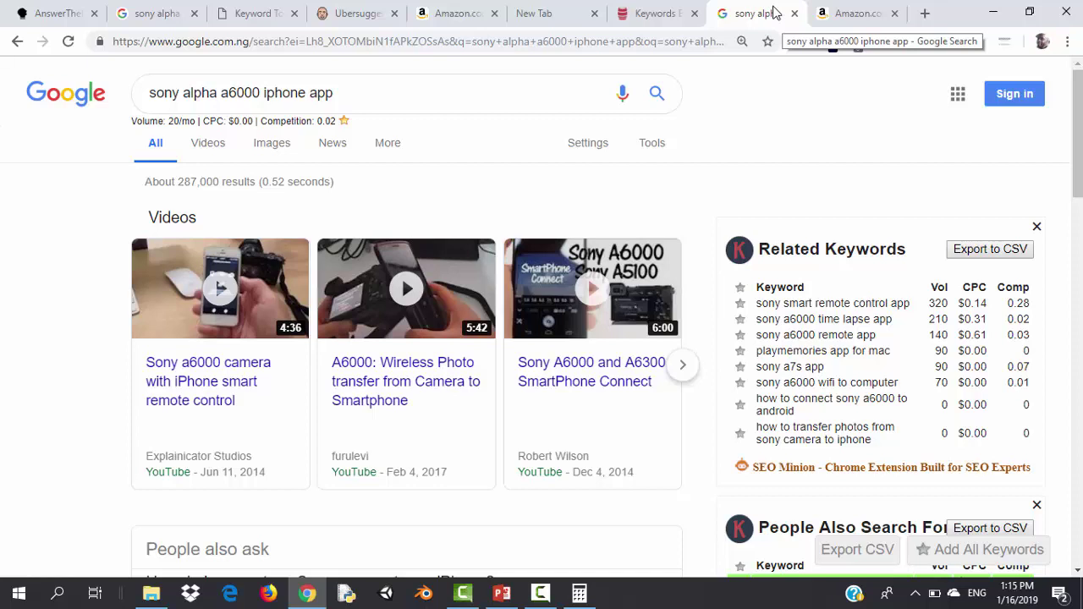
# Copy "sony alpha a7 vs nikon d800" from the Keywords Everywhere favorites and search Google for it
pyautogui.click(648, 13)
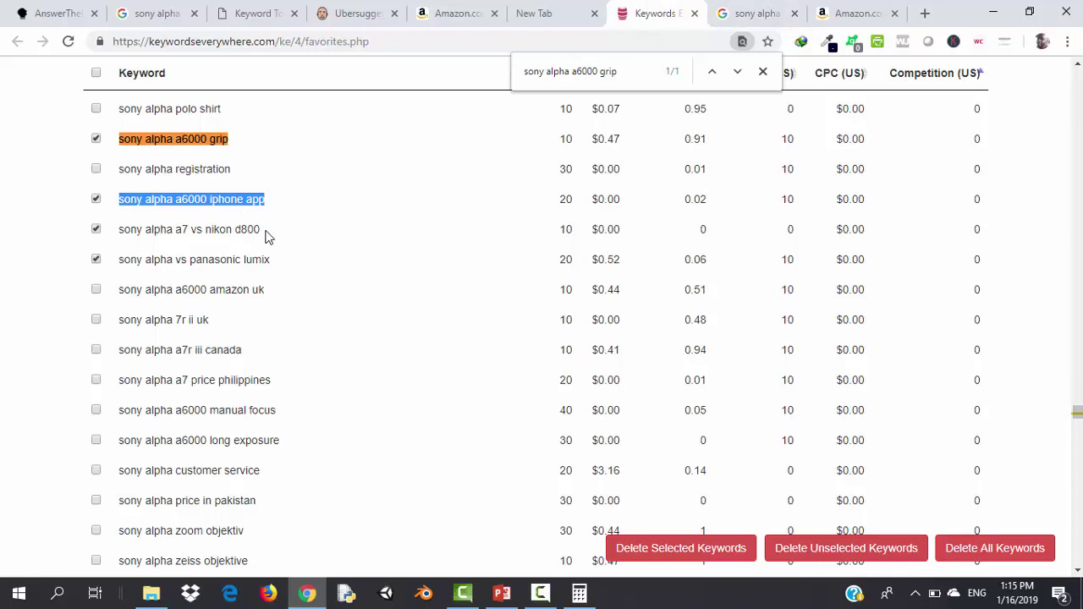
pyautogui.moveTo(261, 229); pyautogui.dragTo(119, 229)
pyautogui.hotkey('ctrl', 'c')
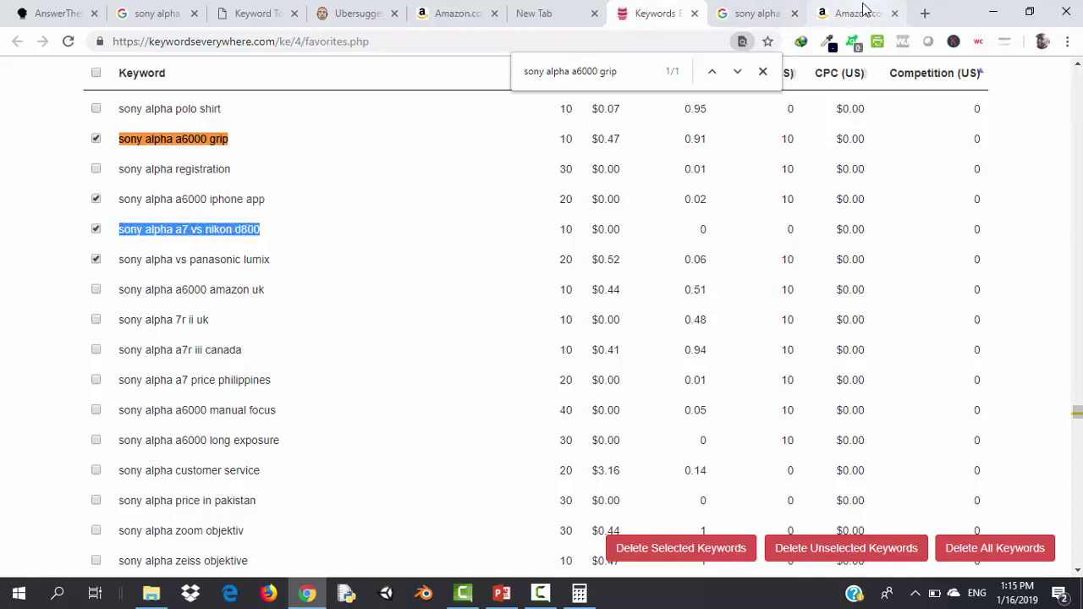
pyautogui.click(776, 10)
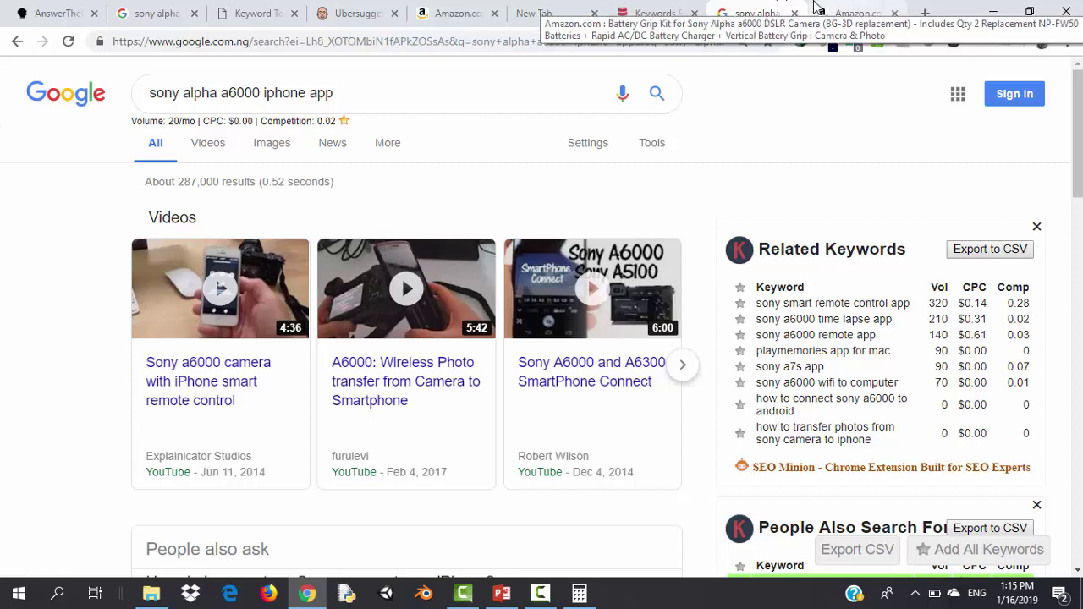
pyautogui.click(378, 95)
pyautogui.hotkey('ctrl', 'a')
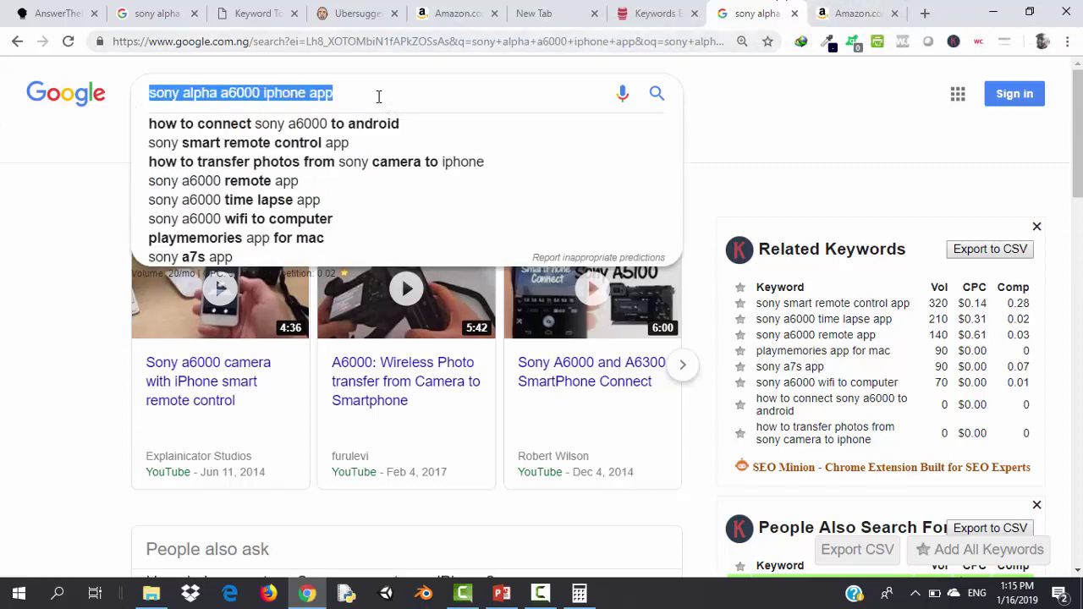
pyautogui.hotkey('ctrl', 'v')
pyautogui.press('Return')
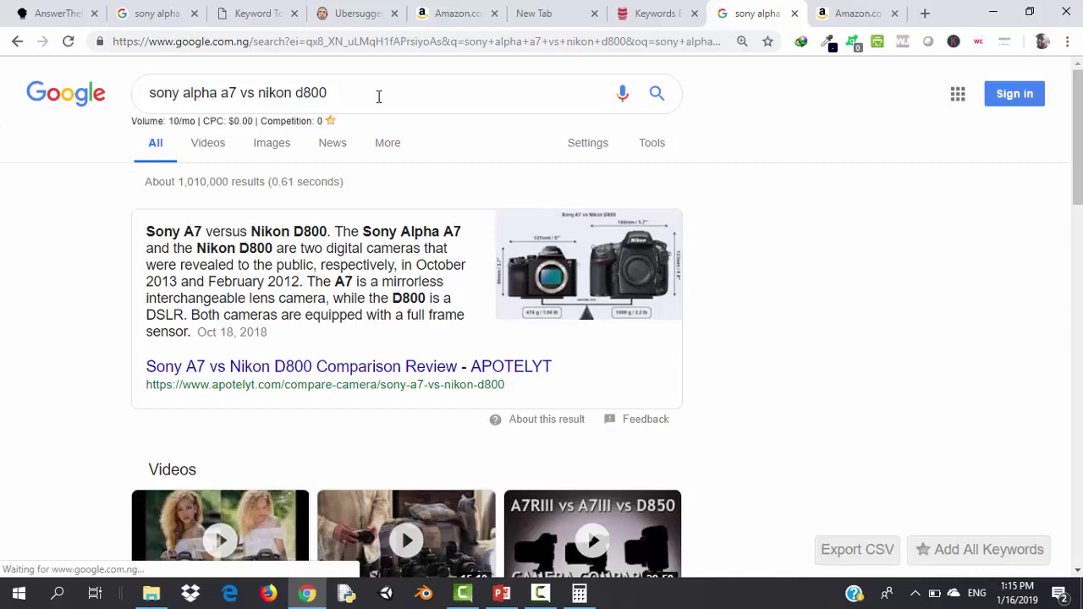
# Examine which pages rank on Google for "sony alpha a7 vs nikon d800" and return to the Keywords Everywhere favorites
pyautogui.scroll(-1, 378, 96)
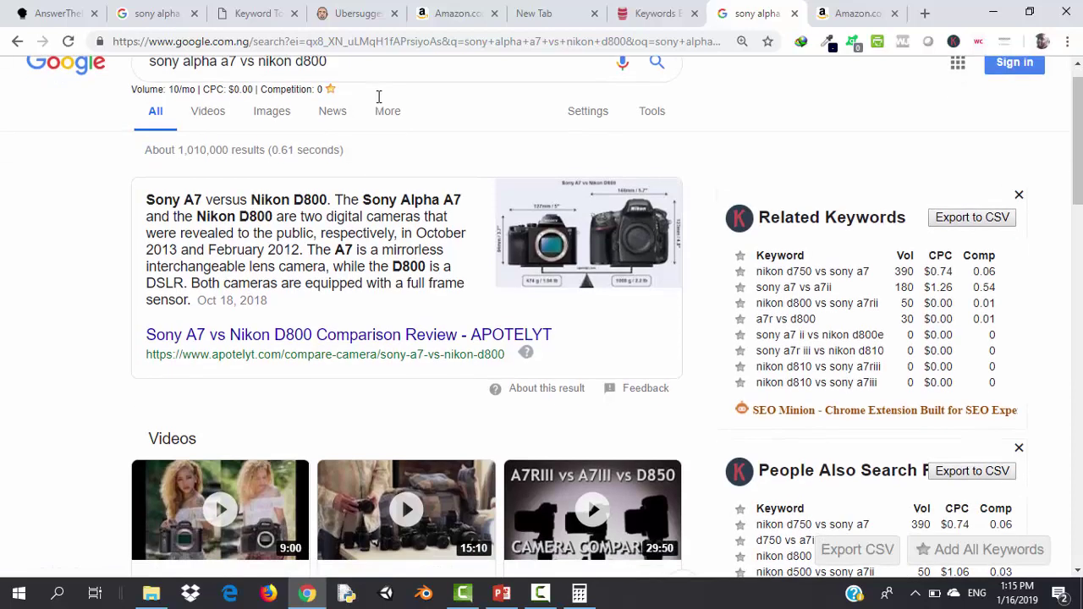
pyautogui.scroll(-3, 378, 96)
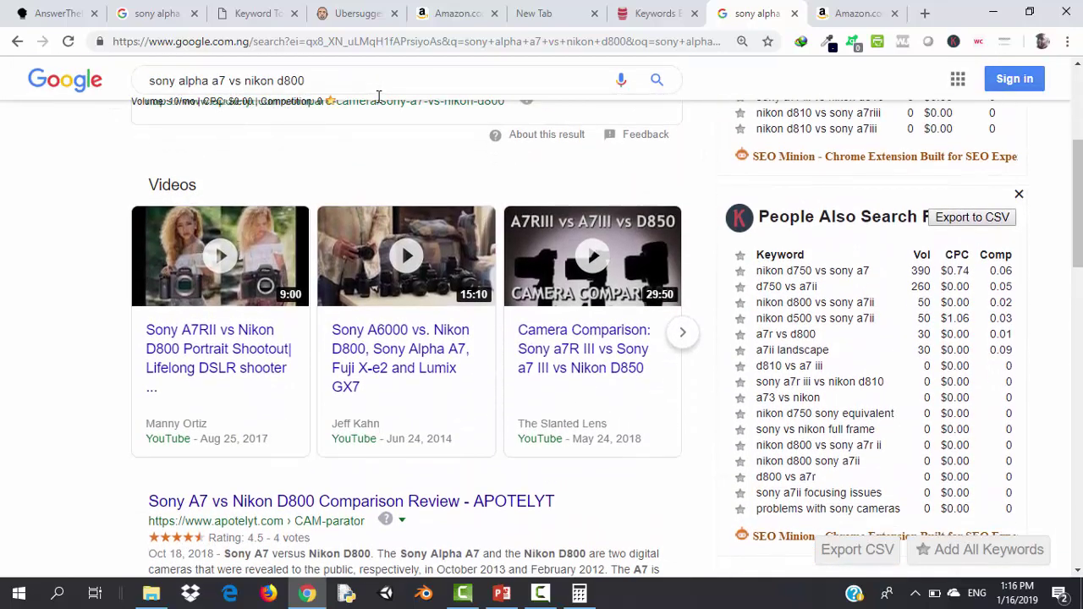
pyautogui.scroll(-2, 378, 97)
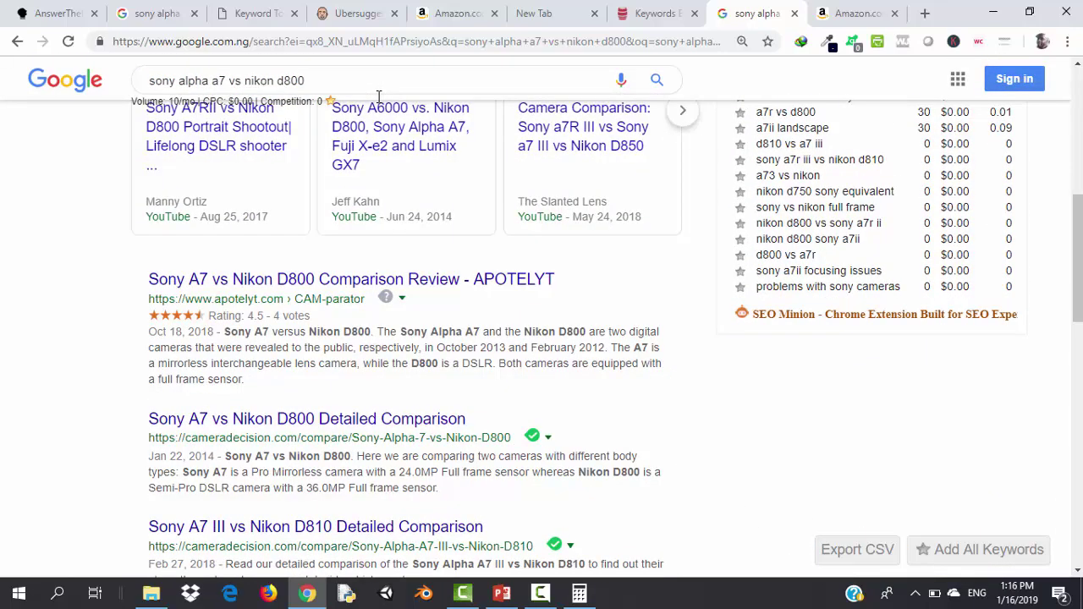
pyautogui.scroll(-3, 378, 96)
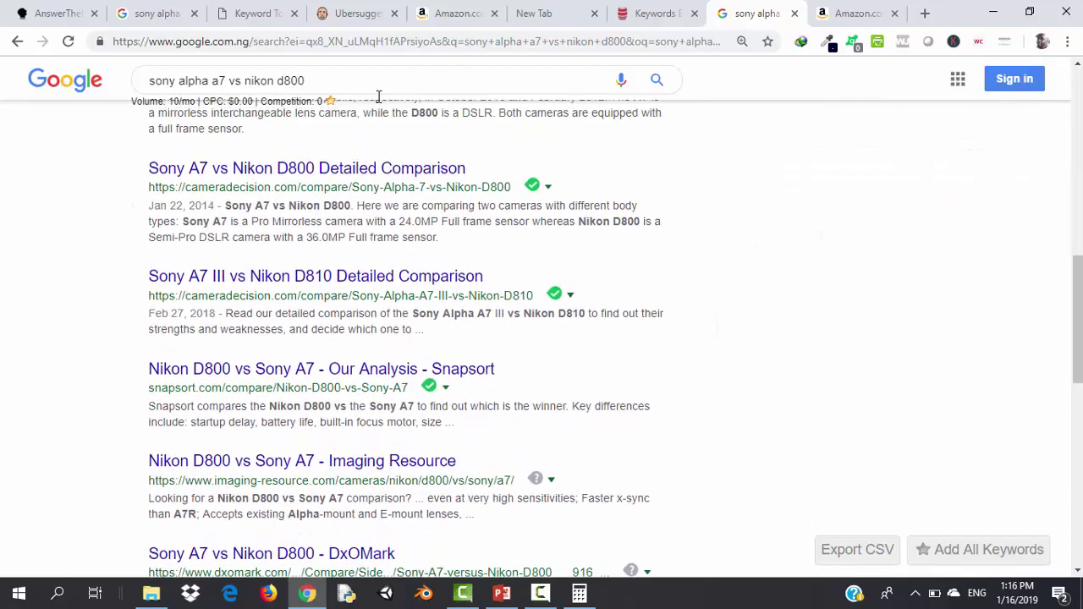
pyautogui.scroll(8, 378, 97)
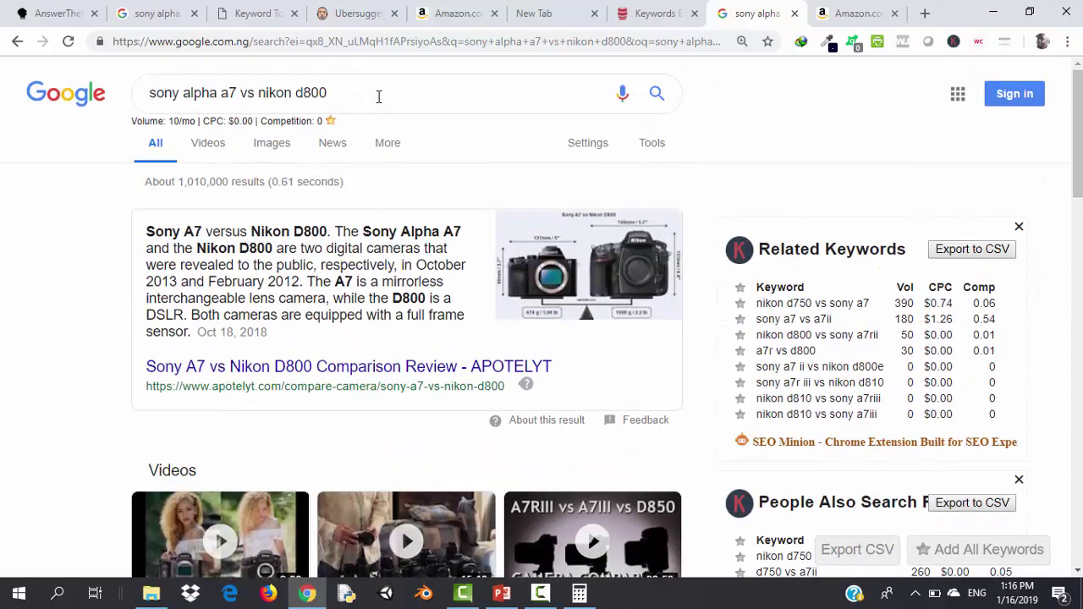
pyautogui.scroll(-3, 378, 97)
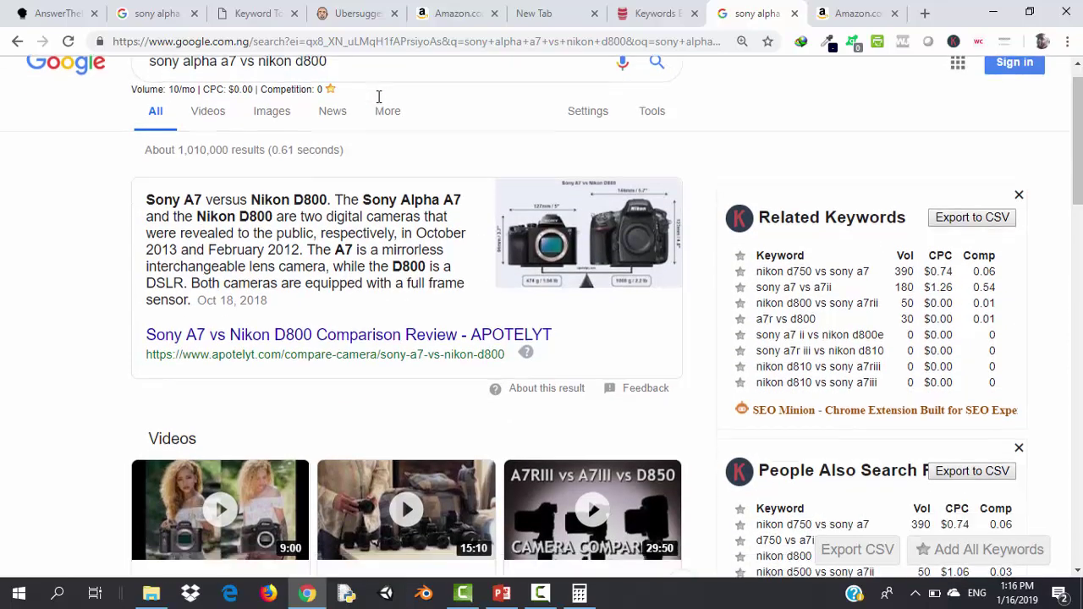
pyautogui.scroll(-3, 378, 96)
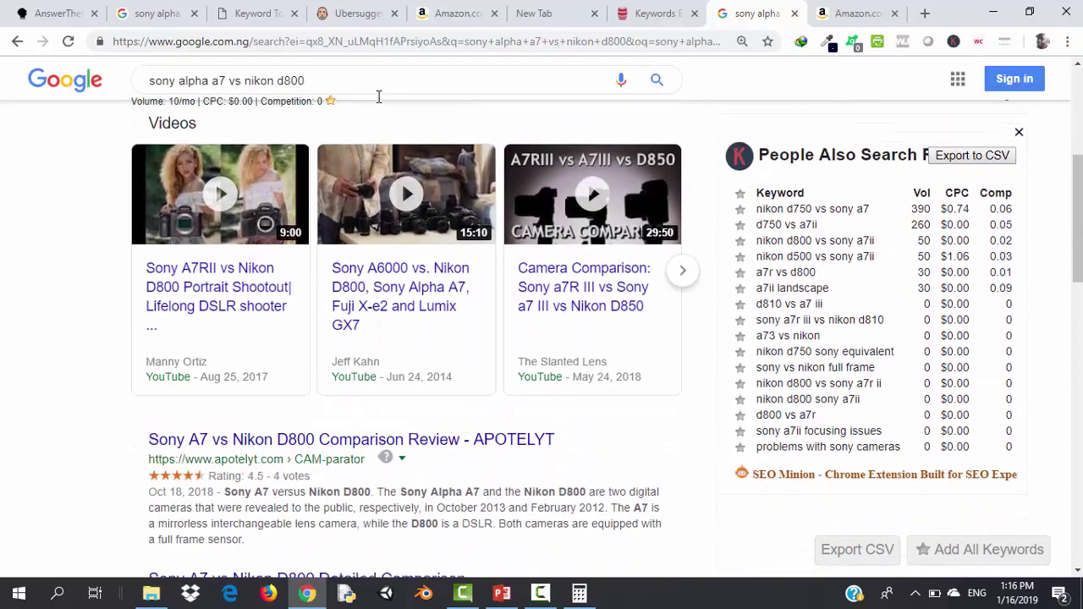
pyautogui.scroll(-1, 378, 97)
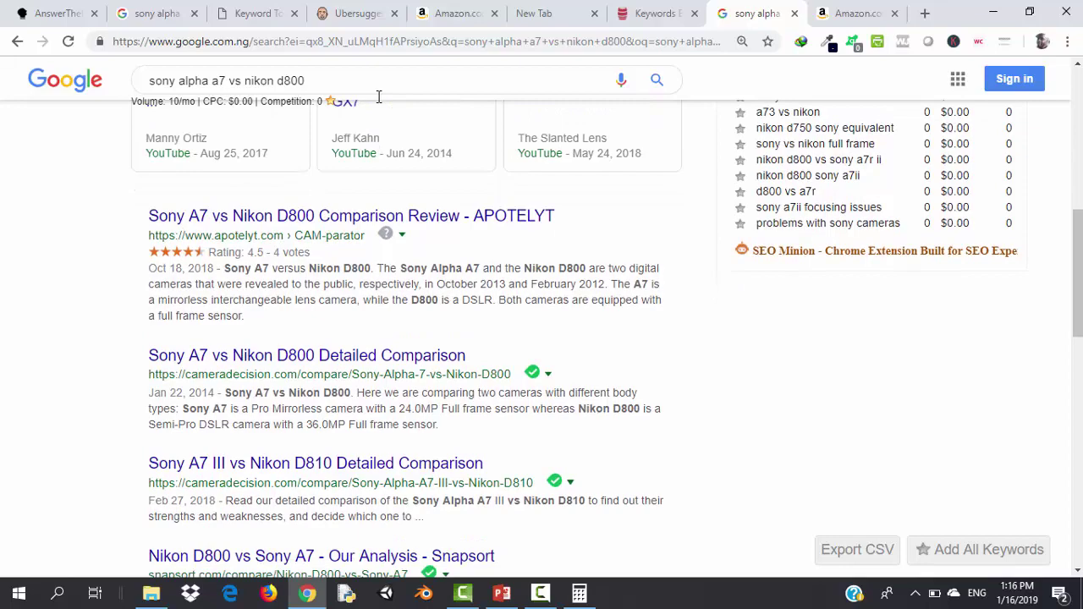
pyautogui.scroll(-2, 378, 97)
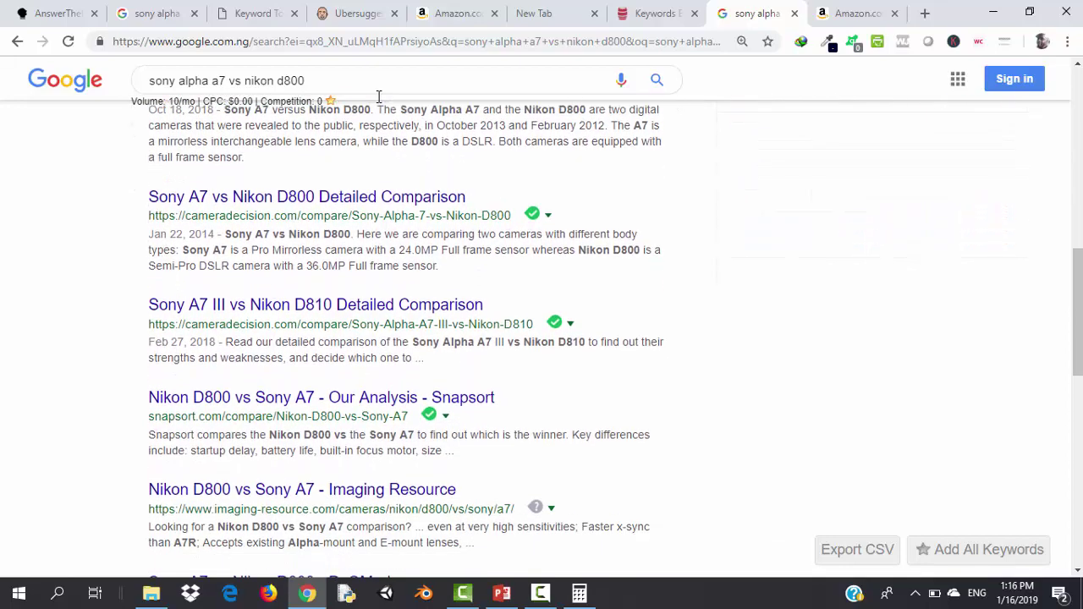
pyautogui.scroll(5, 379, 96)
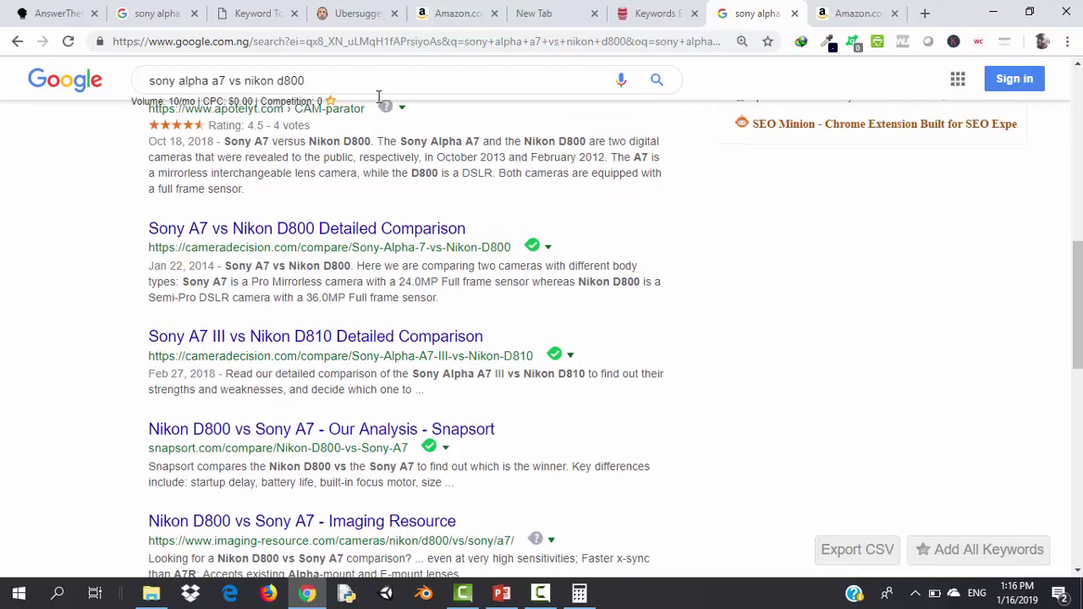
pyautogui.scroll(3, 378, 96)
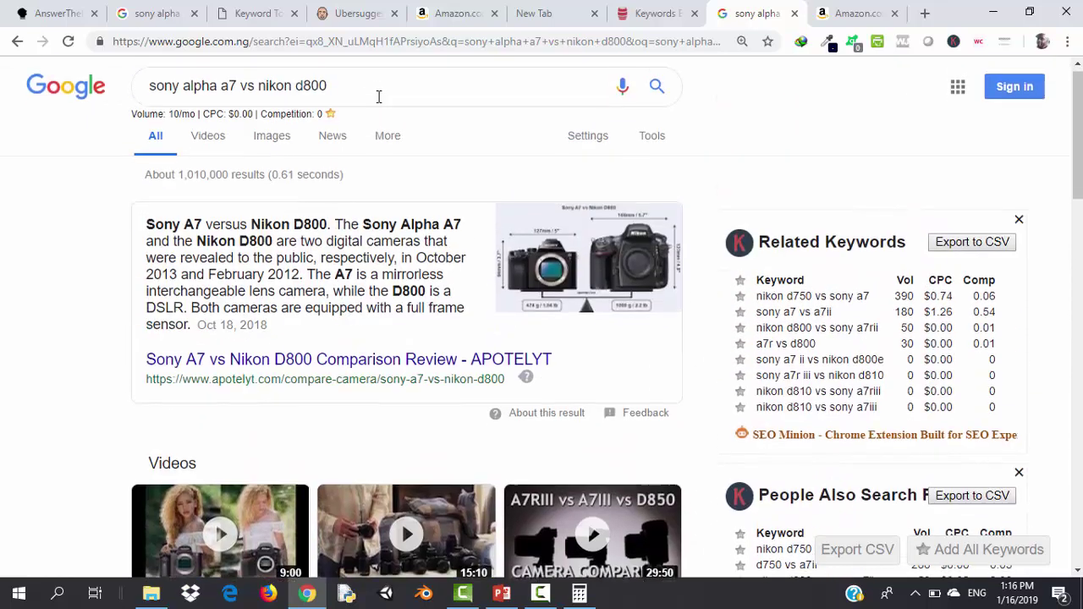
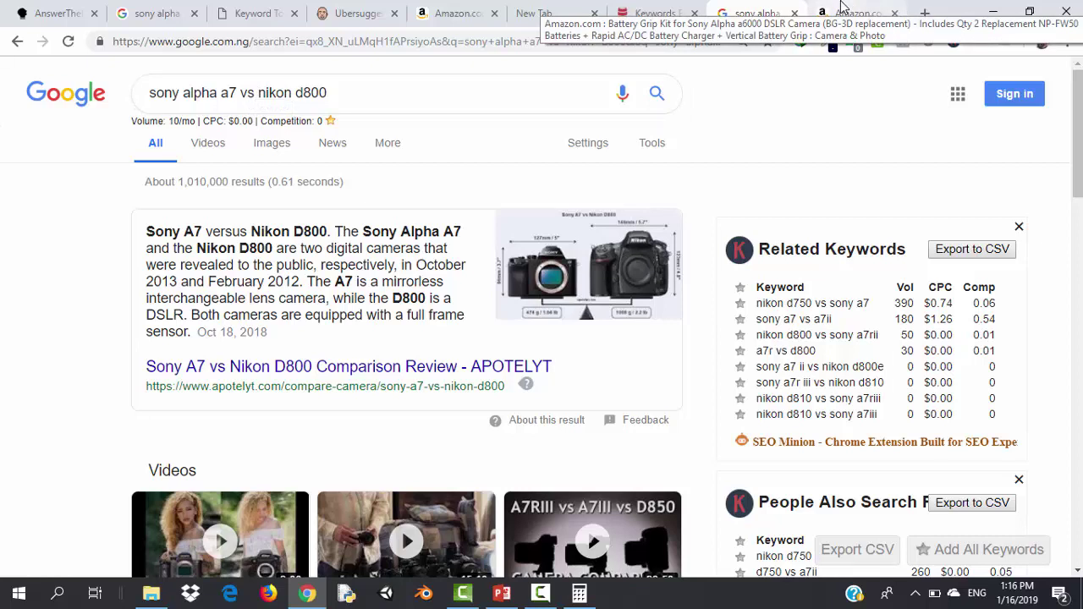
pyautogui.click(653, 10)
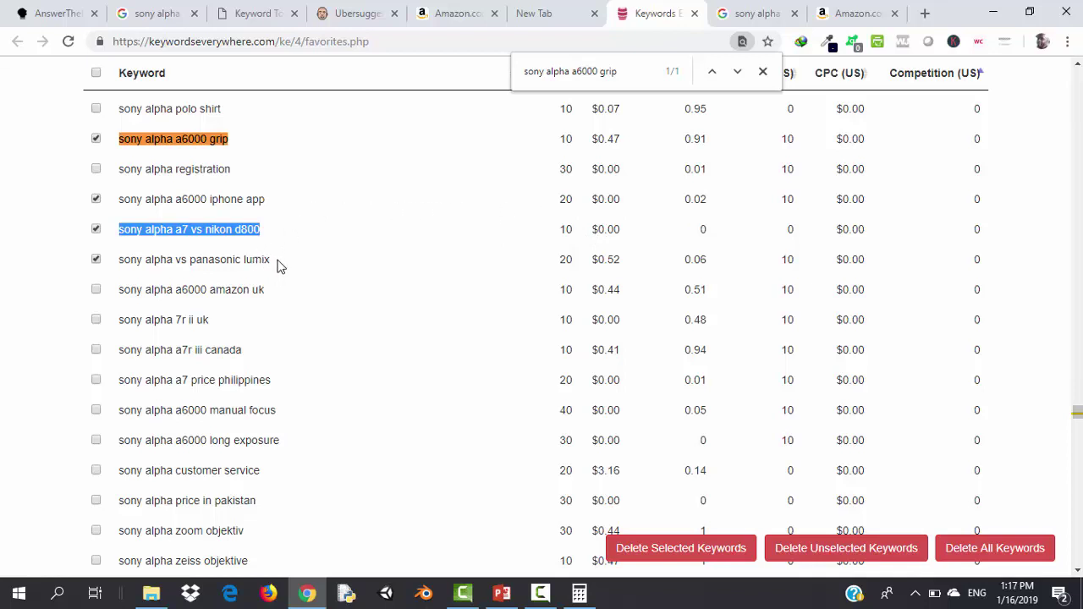
# Select "sony alpha vs panasonic lumix" in the Keywords Everywhere favorites and search Google for it
pyautogui.click(250, 258)
pyautogui.moveTo(270, 259); pyautogui.dragTo(121, 258)
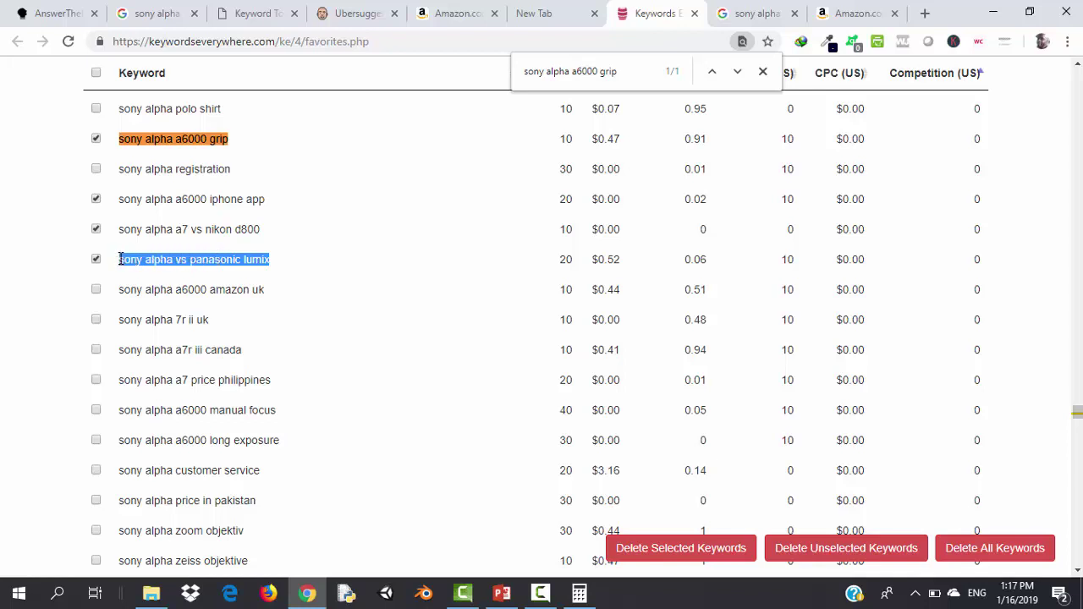
pyautogui.click(746, 8)
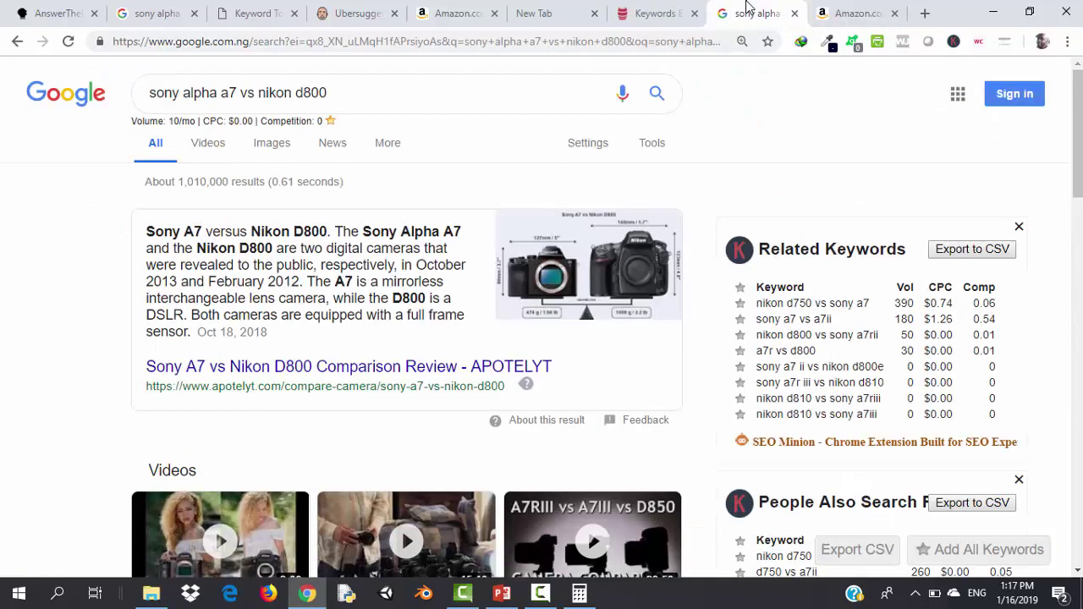
pyautogui.click(380, 89)
pyautogui.hotkey('ctrl', 'a')
pyautogui.write('sony alpha vs panasonic lumix')
pyautogui.press('Return')
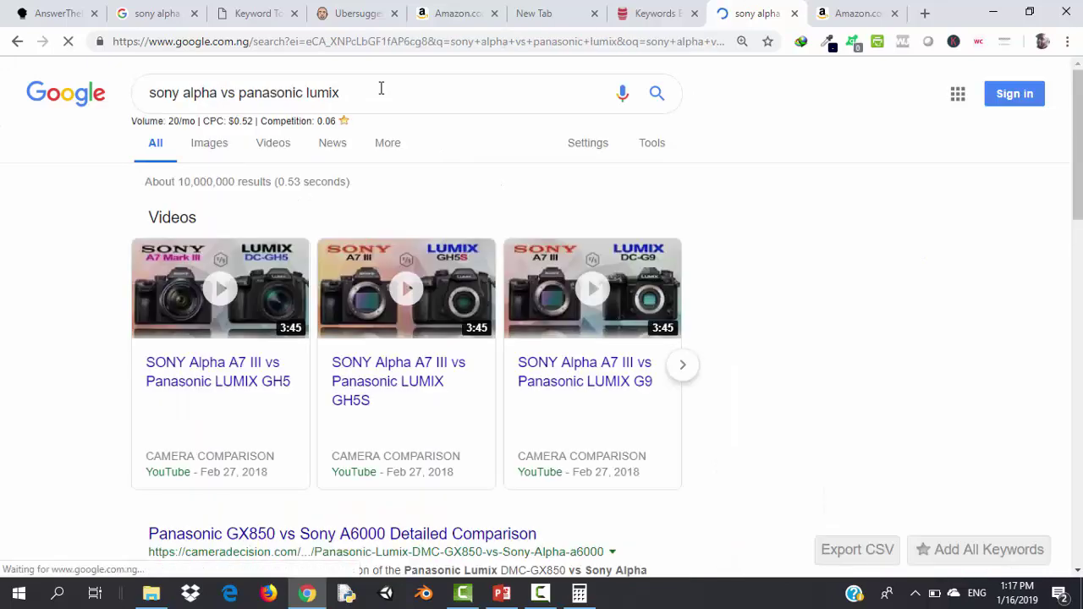
# Examine the videos, organic listings and related keywords on Google for "sony alpha vs panasonic lumix"
pyautogui.scroll(-3, 381, 88)
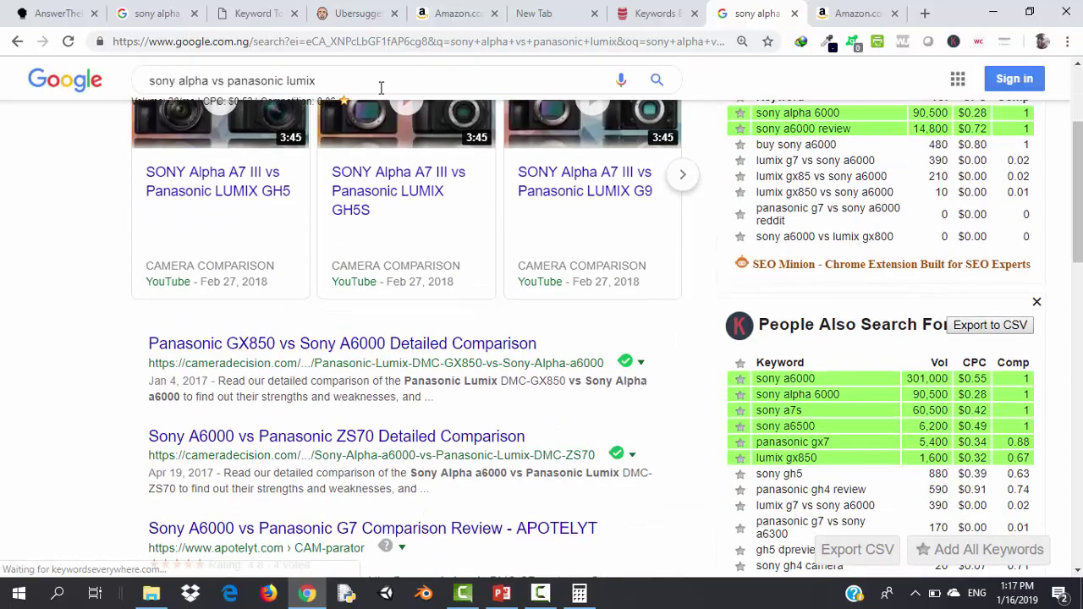
pyautogui.scroll(-2, 381, 88)
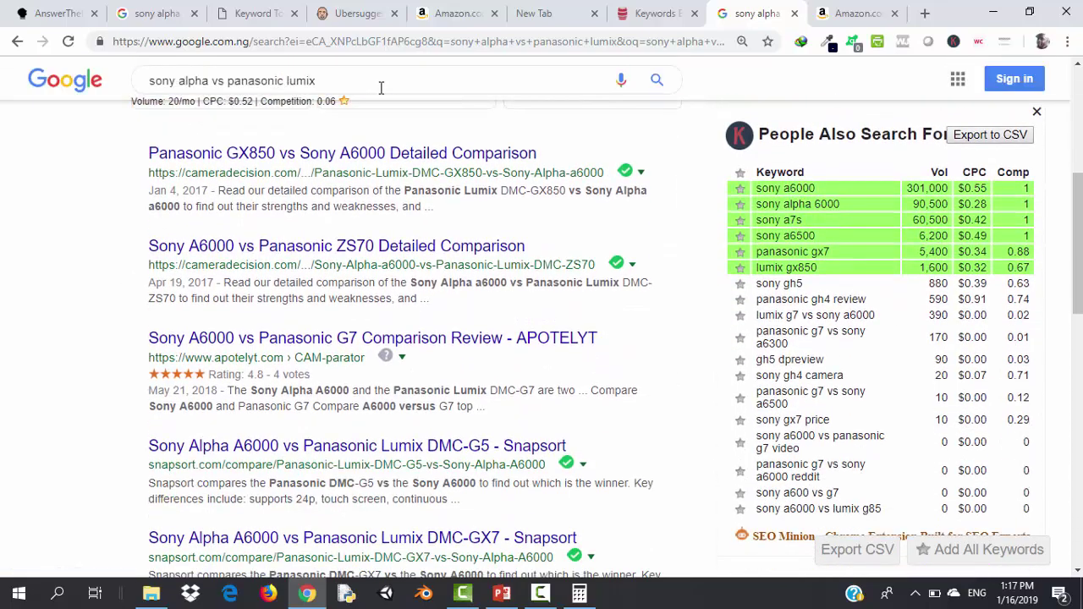
pyautogui.press('Down')
pyautogui.press('Down')
pyautogui.press('Down')
pyautogui.press('Down')
pyautogui.press('Down')
pyautogui.press('Down')
pyautogui.press('Down')
pyautogui.press('Down')
pyautogui.press('Down')
pyautogui.press('Down')
pyautogui.press('Down')
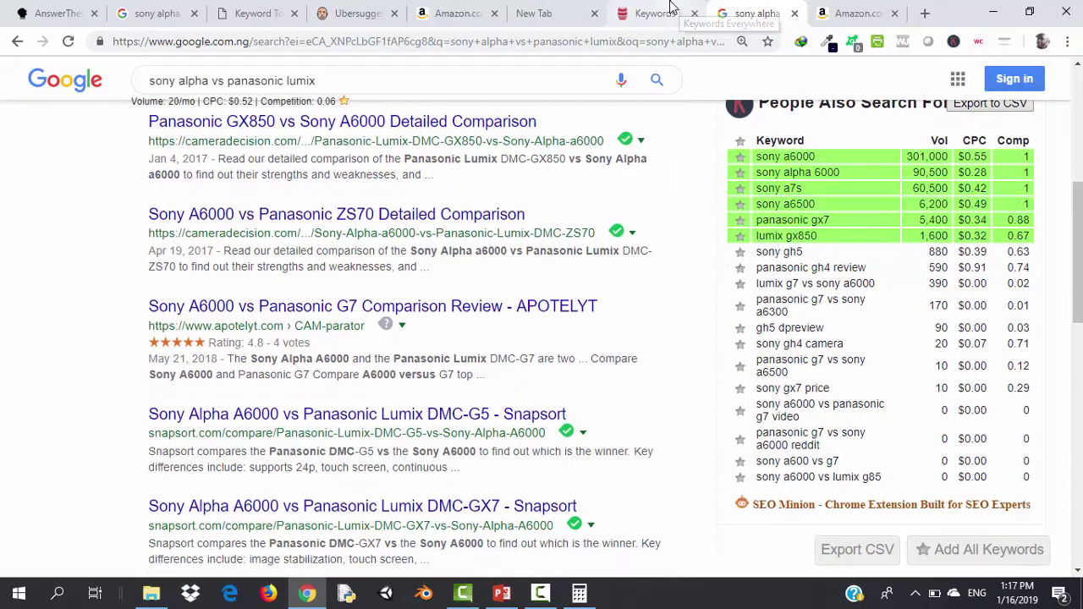
pyautogui.press('Up')
pyautogui.press('Up')
pyautogui.press('Up')
pyautogui.press('Up')
pyautogui.press('Up')
pyautogui.press('Up')
pyautogui.press('Up')
pyautogui.press('Up')
pyautogui.press('Up')
pyautogui.press('Up')
pyautogui.press('Up')
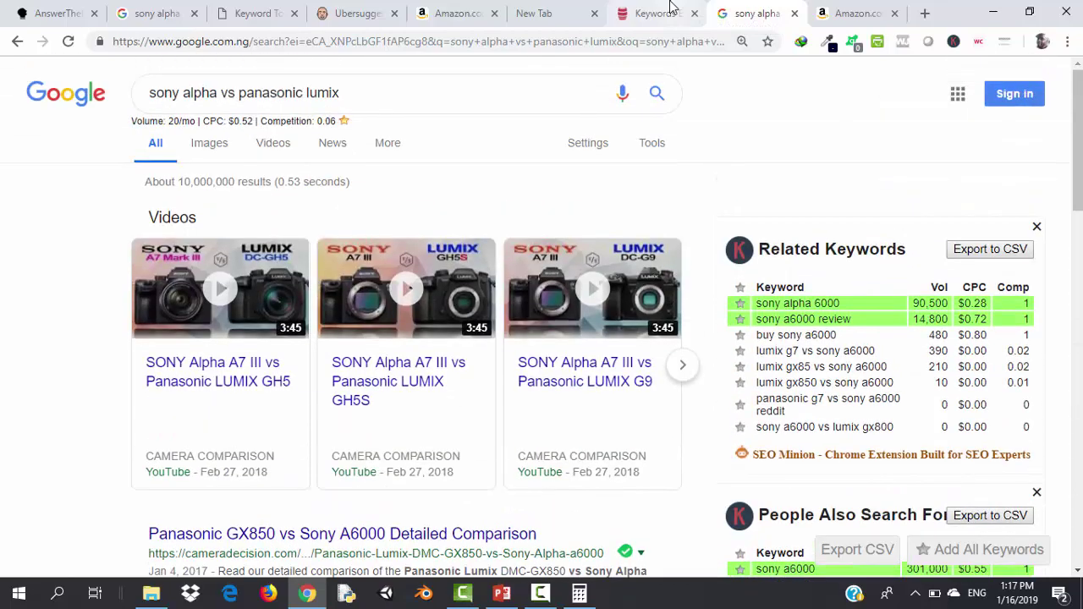
# Close the Amazon page for the Sony Alpha a6000 battery grip kit and return to the Keywords Everywhere favorites
pyautogui.click(858, 10)
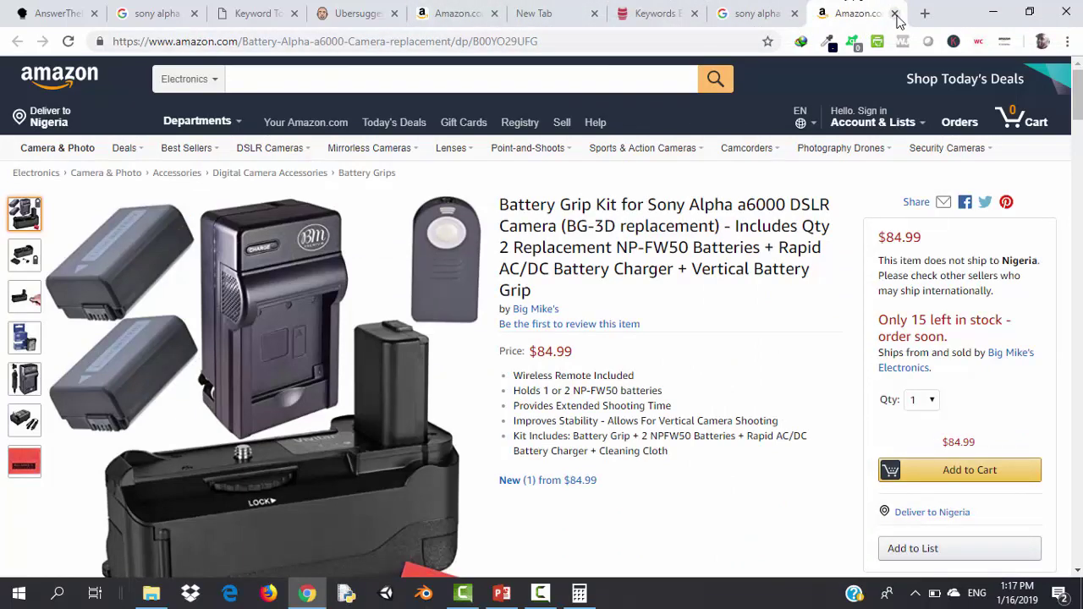
pyautogui.click(894, 14)
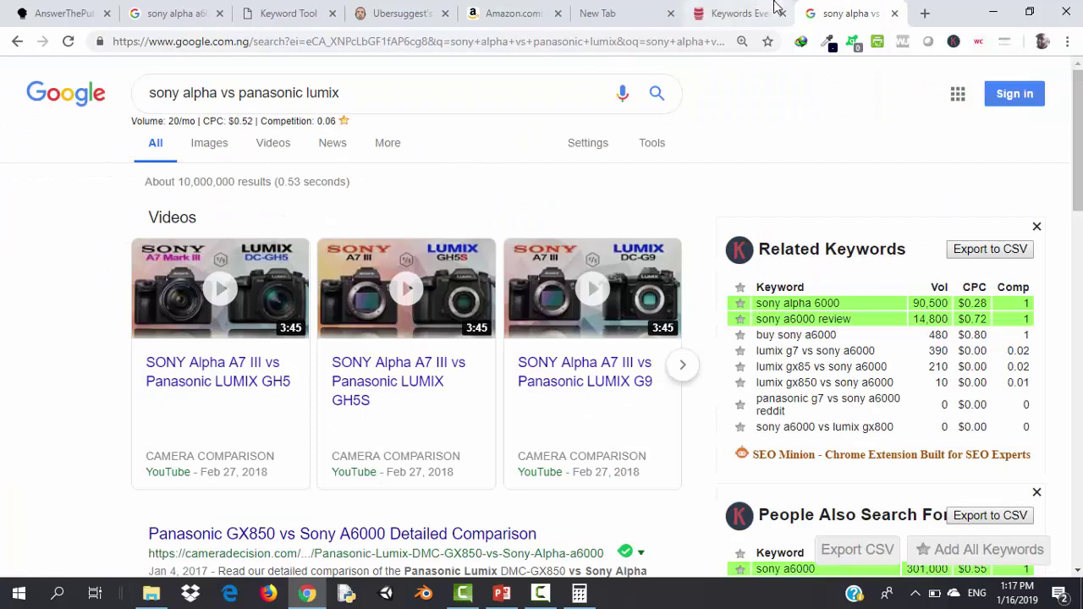
pyautogui.click(729, 10)
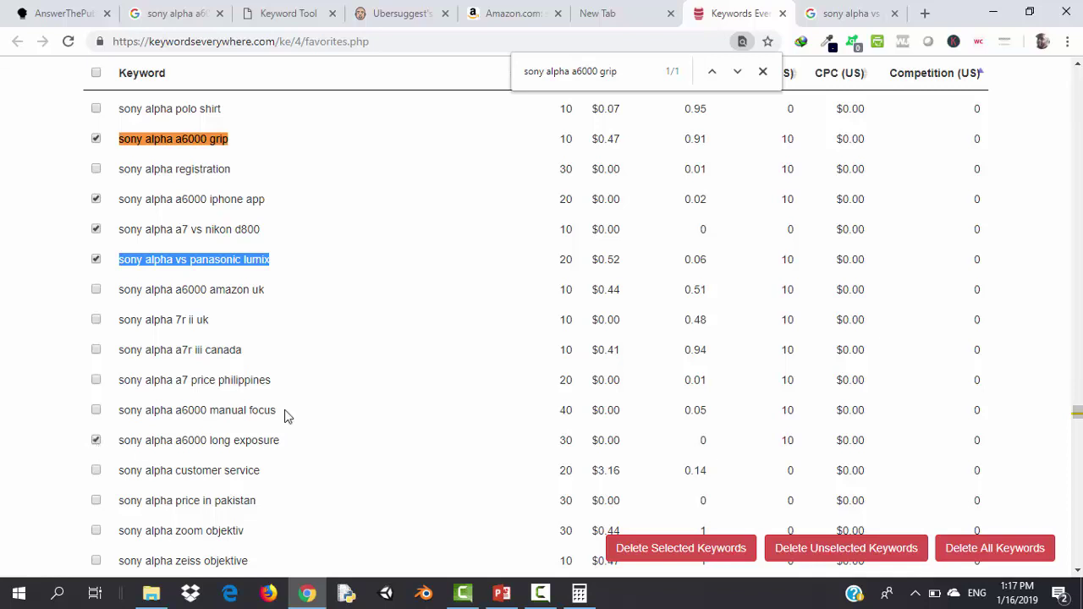
# Copy "sony alpha a6000 long exposure" from the favorites and search Google for it
pyautogui.moveTo(282, 441); pyautogui.dragTo(120, 438)
pyautogui.hotkey('ctrl', 'c')
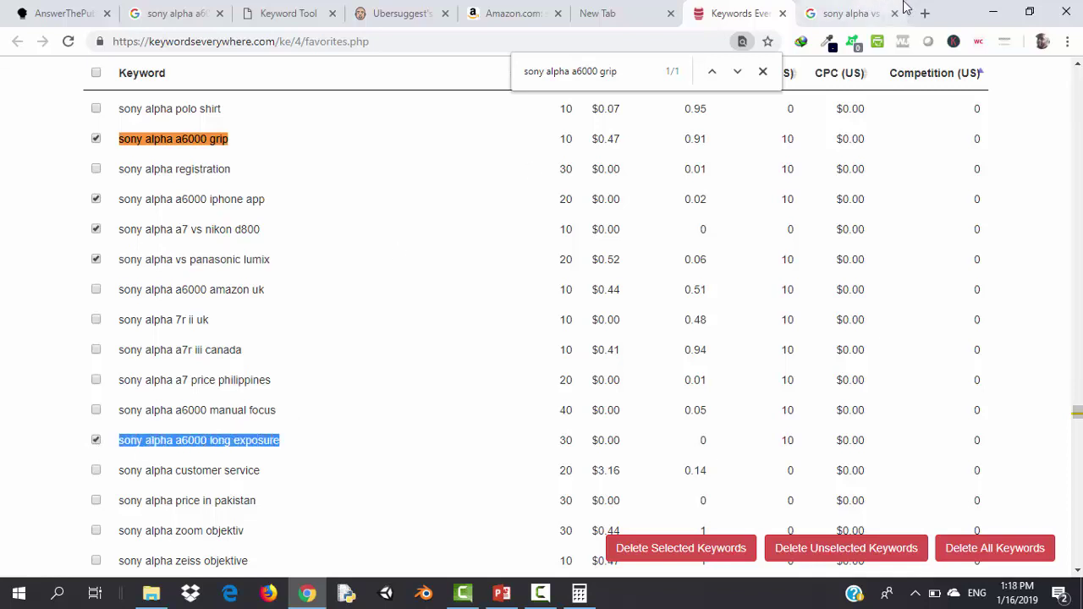
pyautogui.click(866, 12)
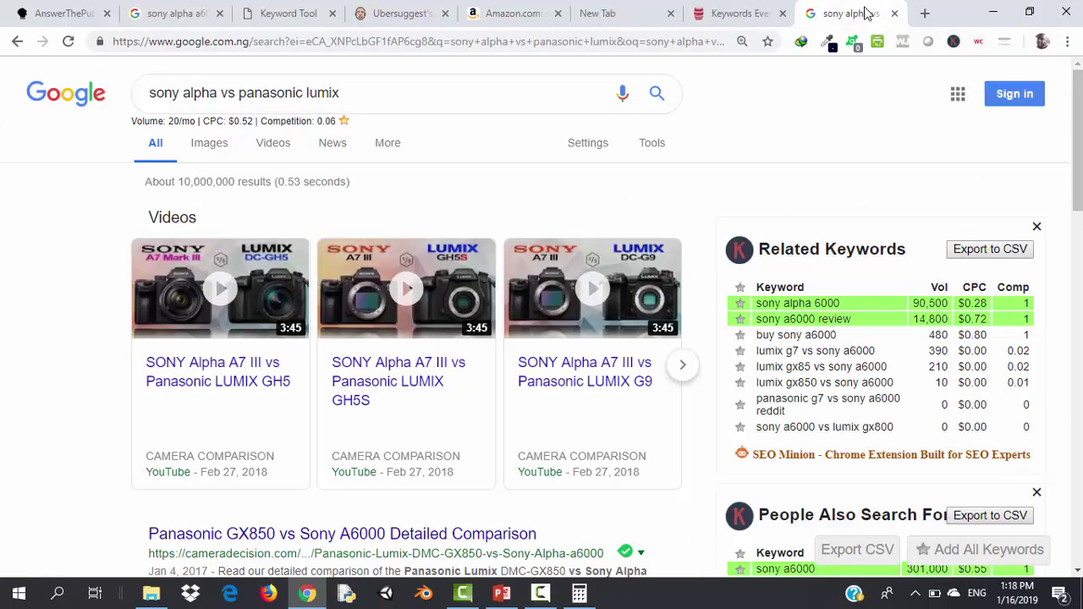
pyautogui.click(361, 95)
pyautogui.hotkey('ctrl', 'a')
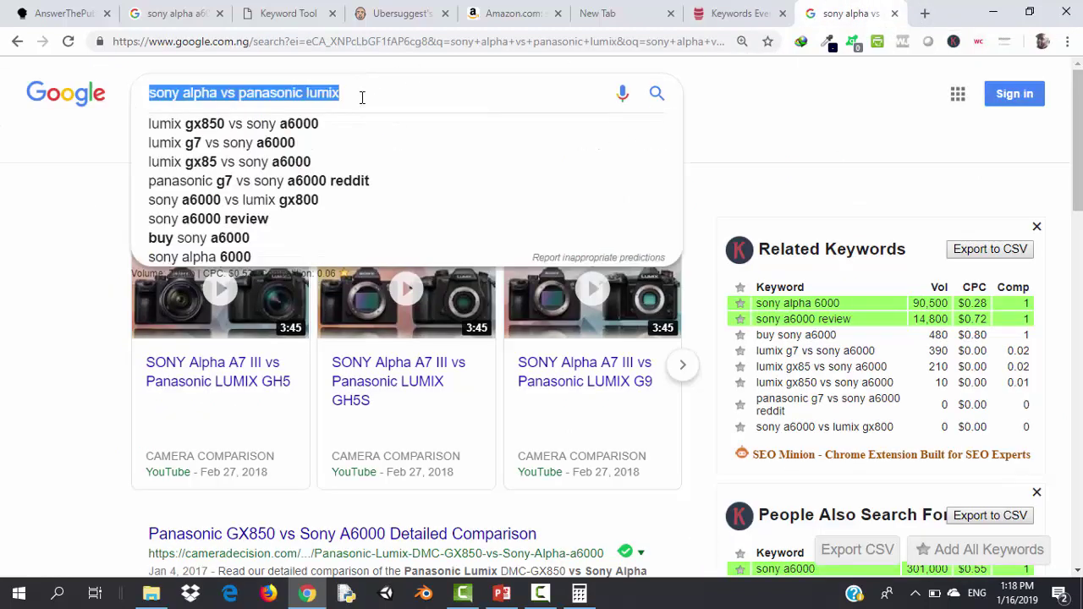
pyautogui.hotkey('ctrl', 'v')
pyautogui.press('Return')
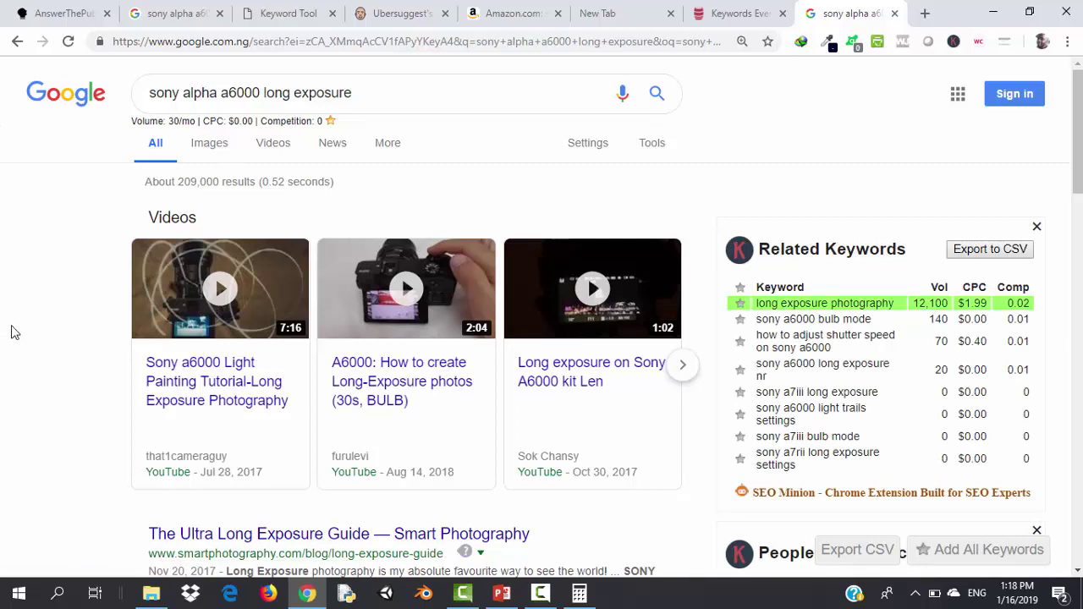
# Examine which pages rank on Google for "sony alpha a6000 long exposure" and return to the favorites list
pyautogui.scroll(-3, 11, 332)
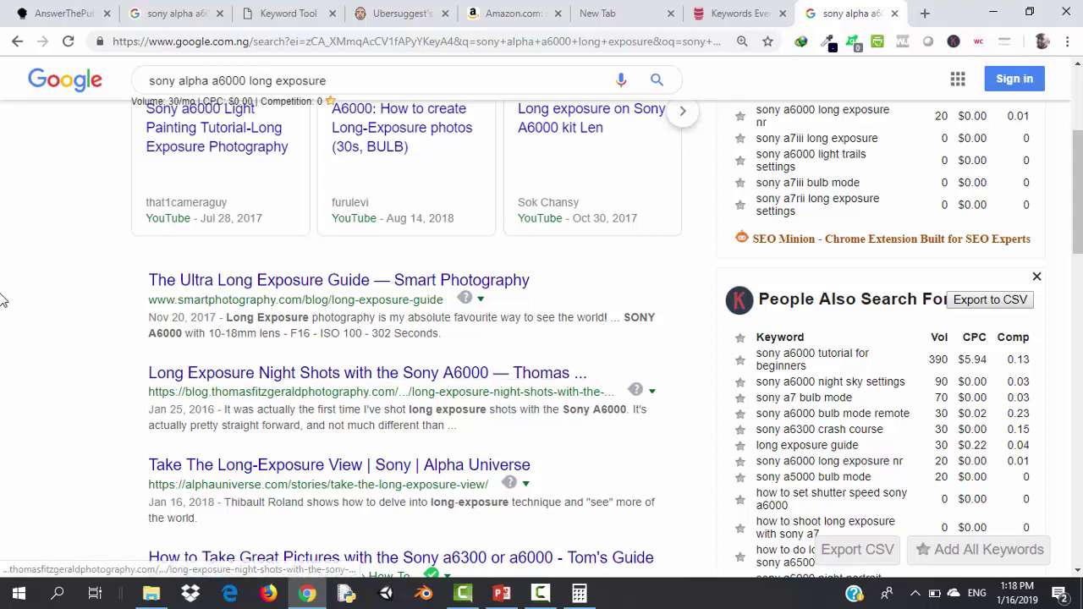
pyautogui.scroll(3, 15, 309)
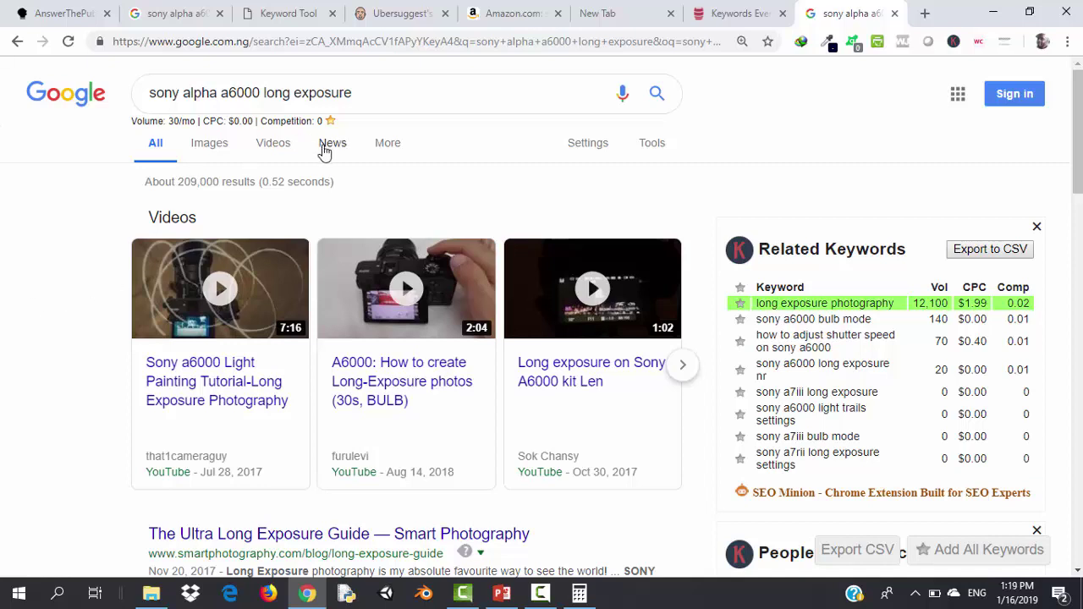
pyautogui.click(723, 11)
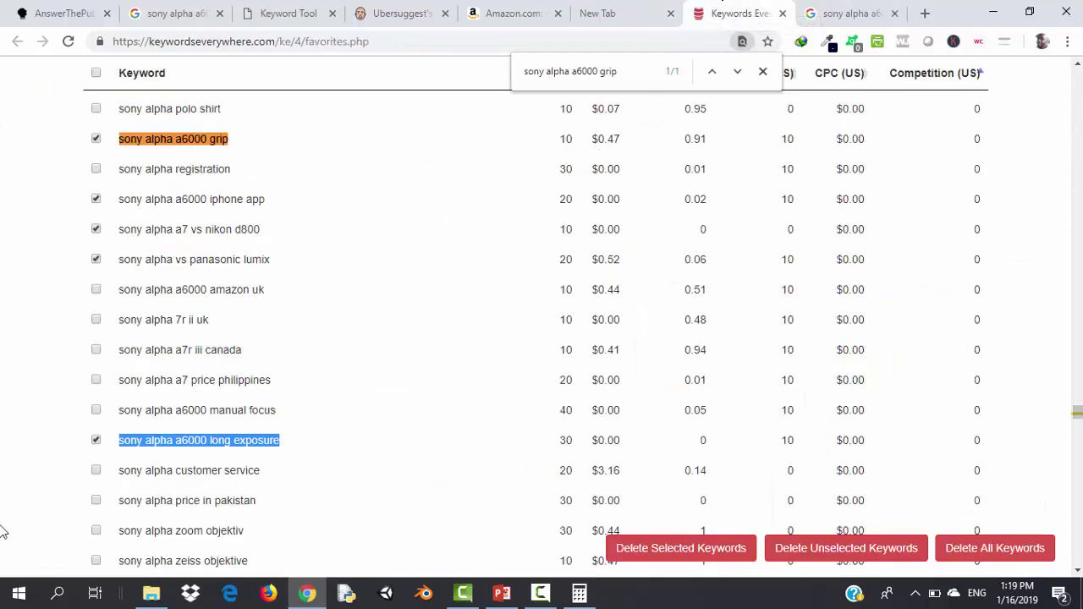
pyautogui.click(34, 489)
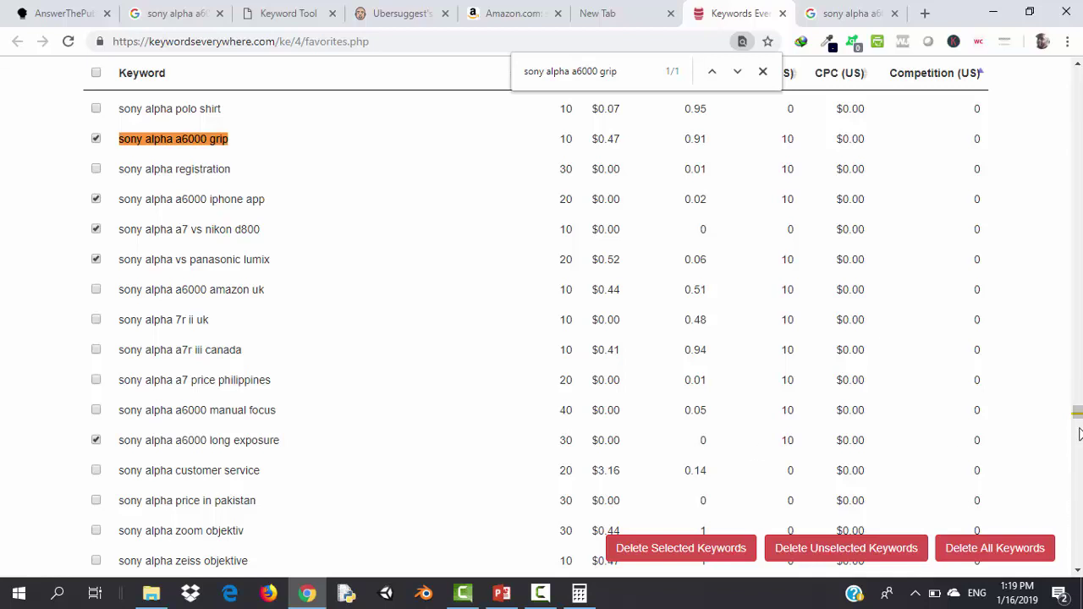
# Copy "sony alpha zoom objektiv" from the favorites and search Google for it
pyautogui.moveTo(1077, 421); pyautogui.dragTo(1077, 422)
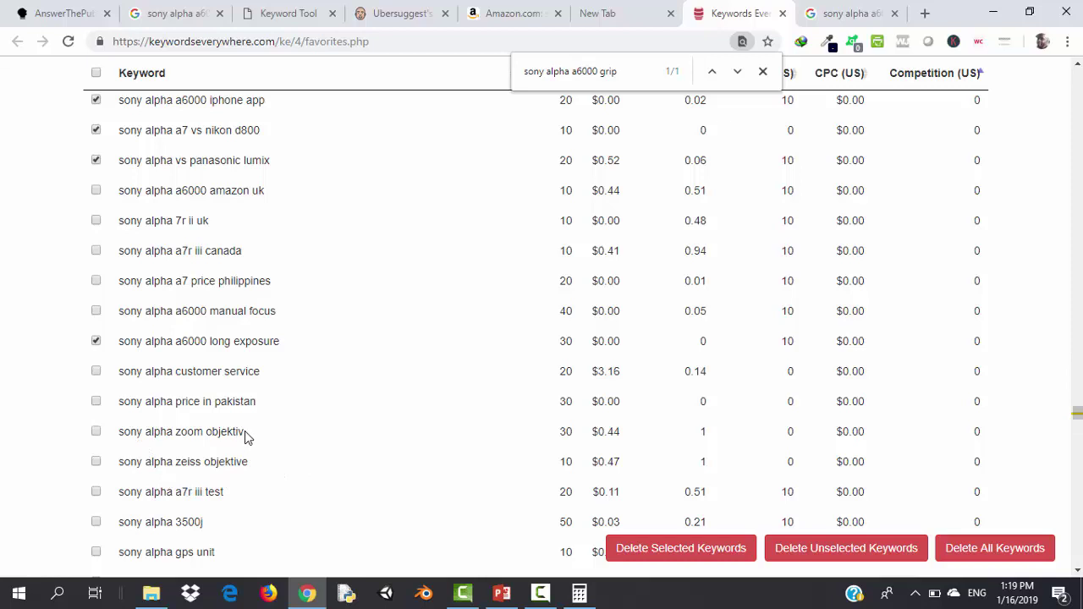
pyautogui.moveTo(236, 431); pyautogui.dragTo(121, 432)
pyautogui.hotkey('ctrl', 'c')
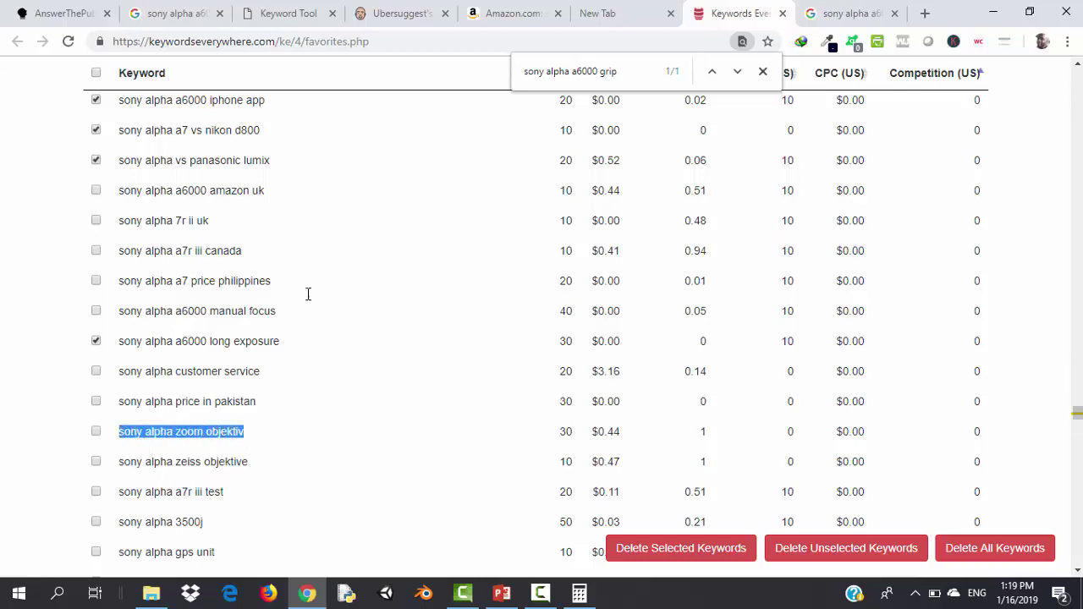
pyautogui.click(848, 13)
pyautogui.tripleClick(406, 96)
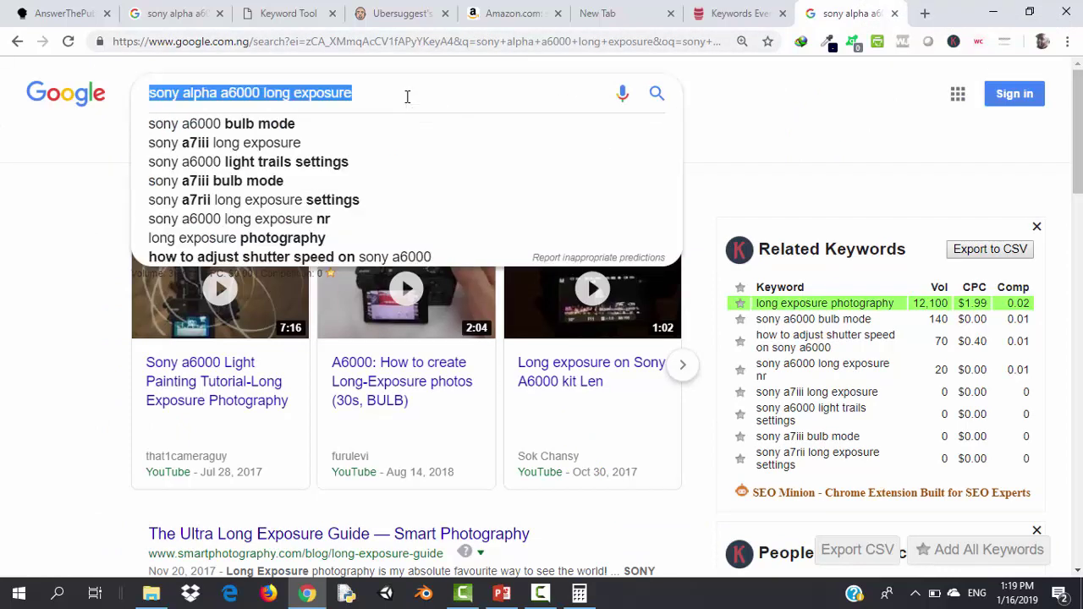
pyautogui.hotkey('ctrl', 'v')
pyautogui.press('Return')
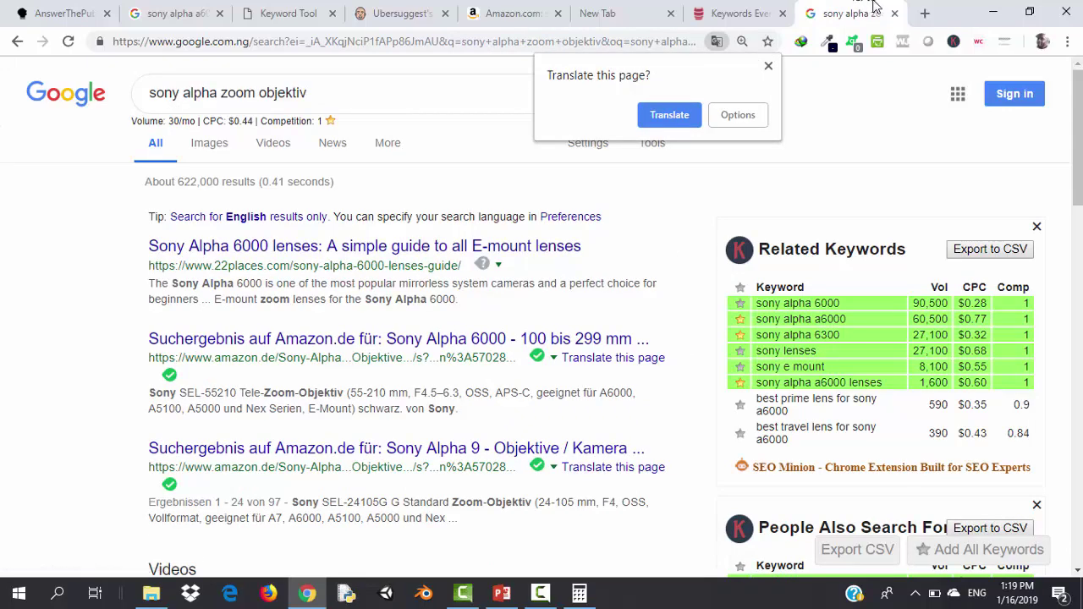
# Return to the favorites, copy "sony alpha a7r iii test" and search Google for it
pyautogui.click(740, 8)
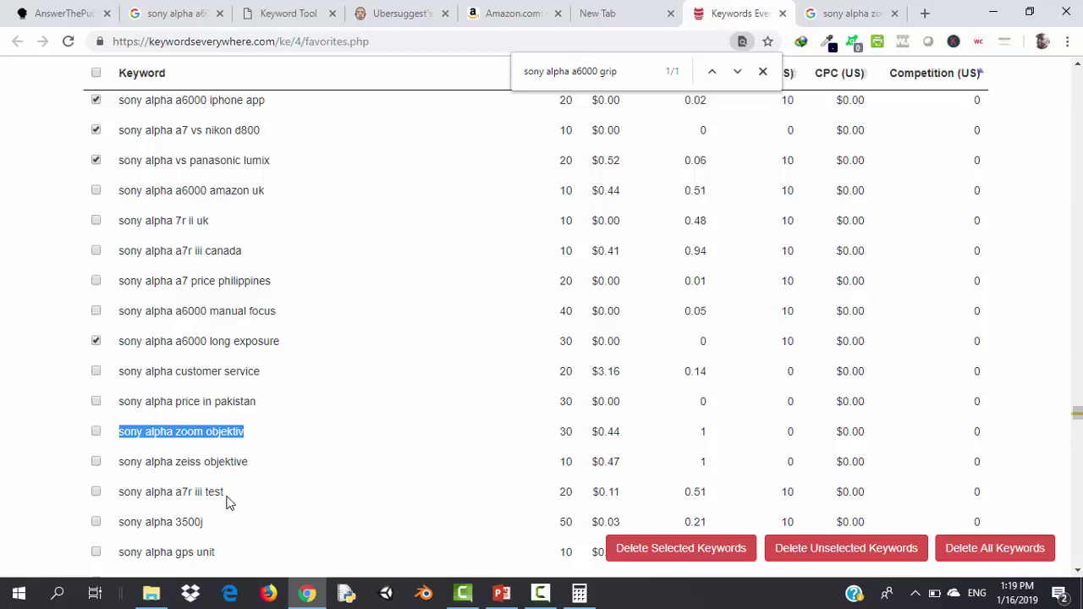
pyautogui.moveTo(223, 491); pyautogui.dragTo(118, 492)
pyautogui.hotkey('ctrl', 'c')
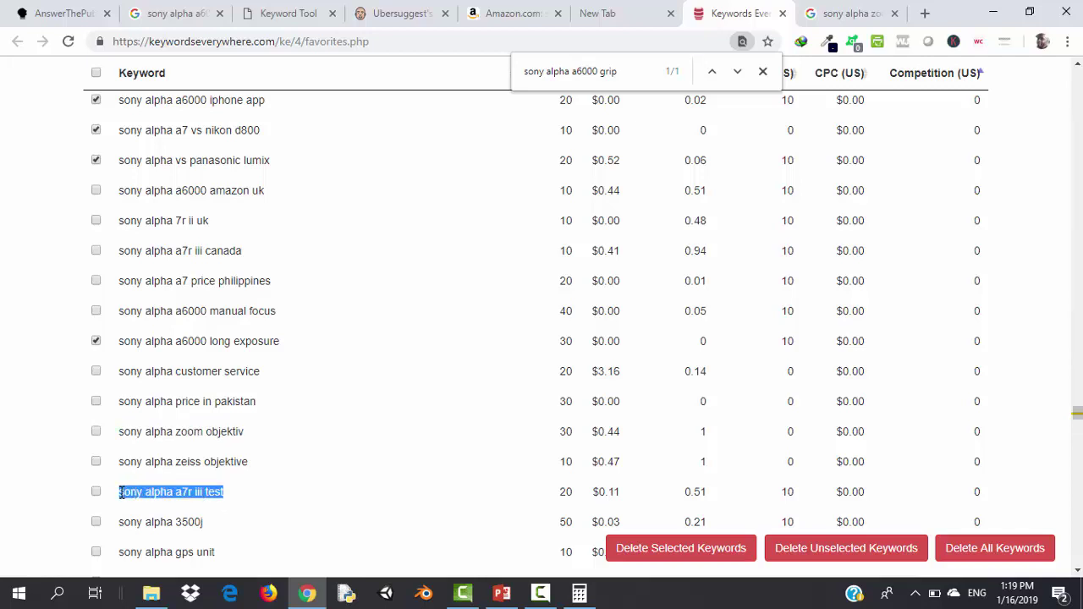
pyautogui.click(849, 17)
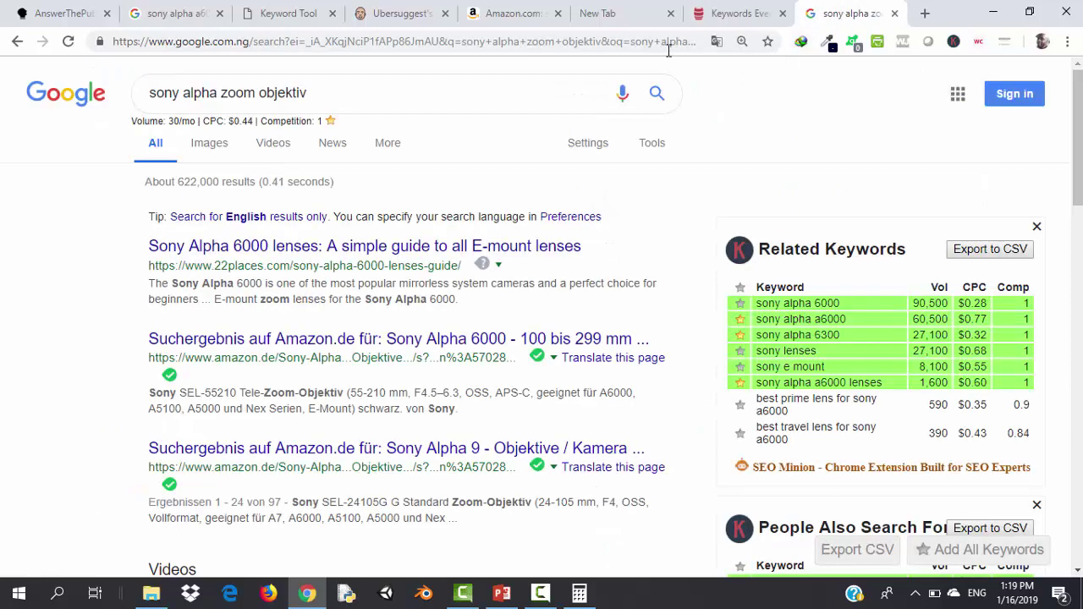
pyautogui.tripleClick(367, 97)
pyautogui.hotkey('ctrl', 'v')
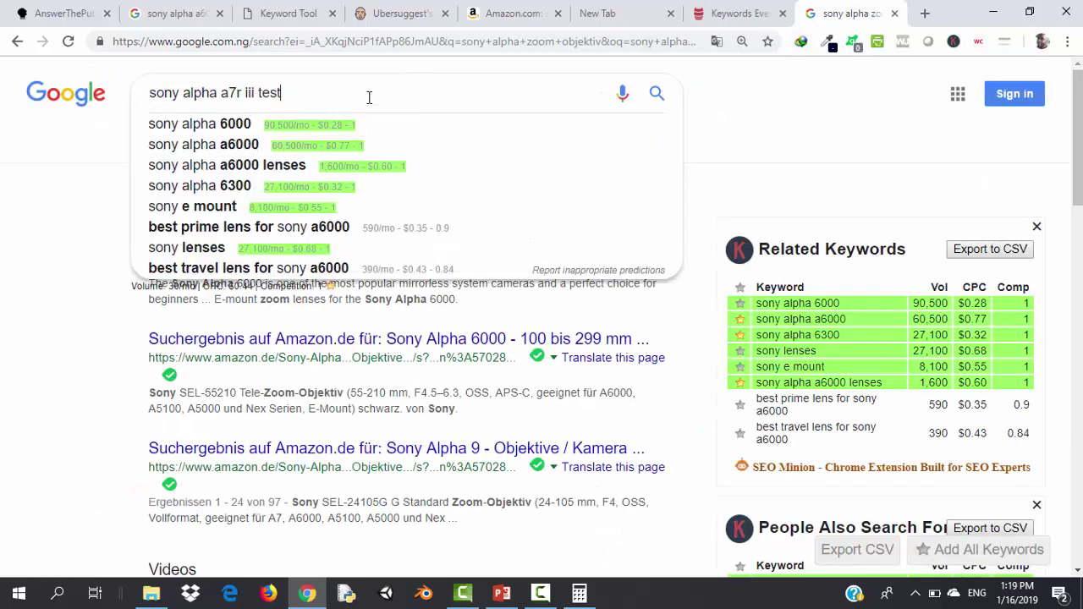
pyautogui.press('Return')
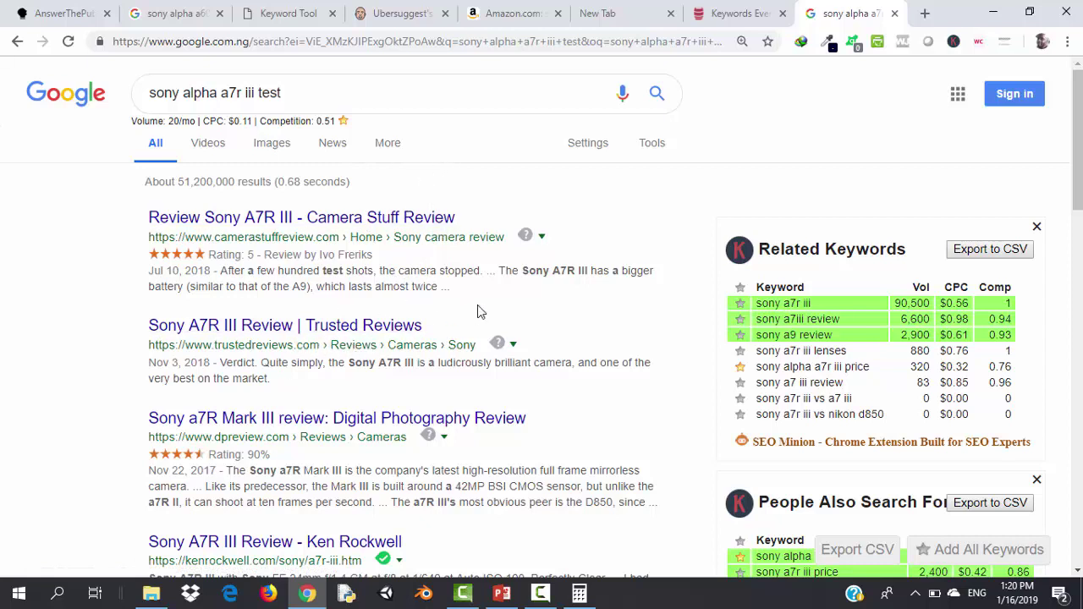
# Mark "sony alpha a7r iii test" as selected in the Keywords Everywhere favorites
pyautogui.click(739, 12)
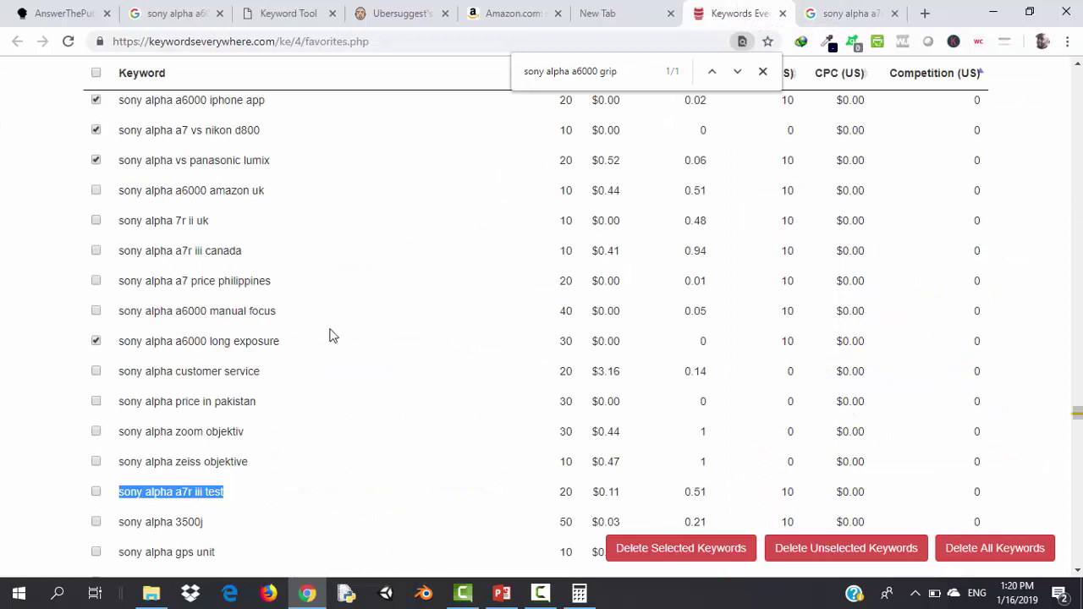
pyautogui.click(96, 493)
# Copy "sony alpha 3500j" from the favorites and search Google for it
pyautogui.scroll(-5, 1079, 421)
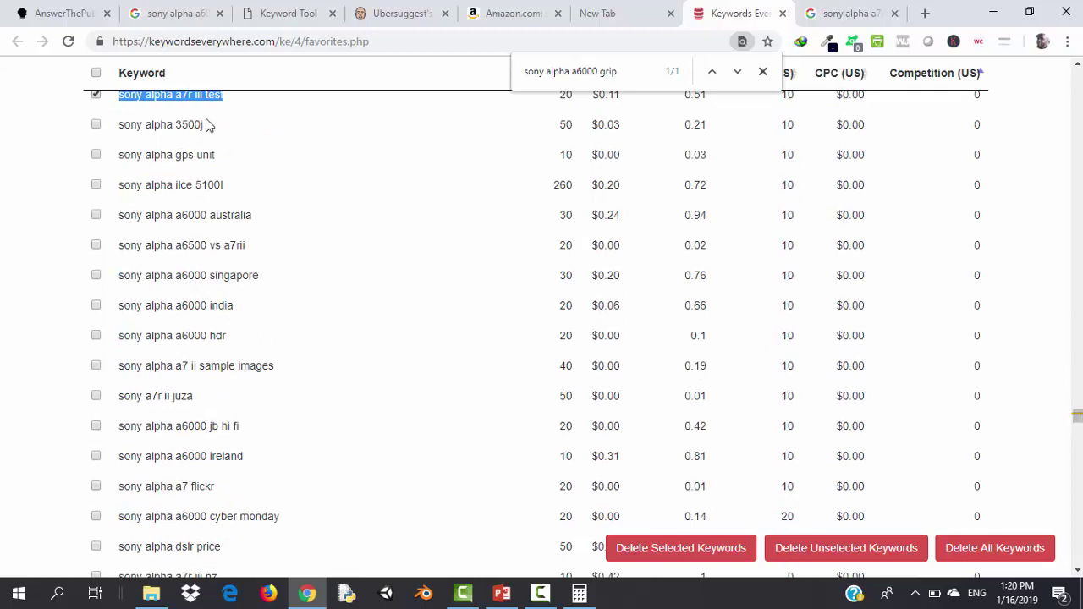
pyautogui.moveTo(212, 127); pyautogui.dragTo(119, 129)
pyautogui.hotkey('ctrl', 'c')
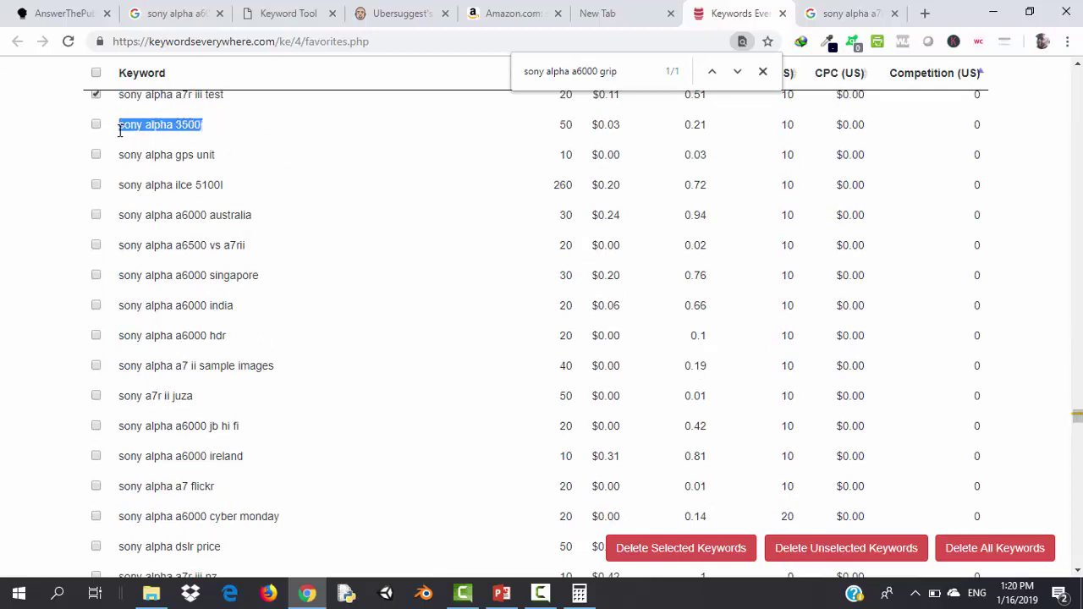
pyautogui.click(854, 11)
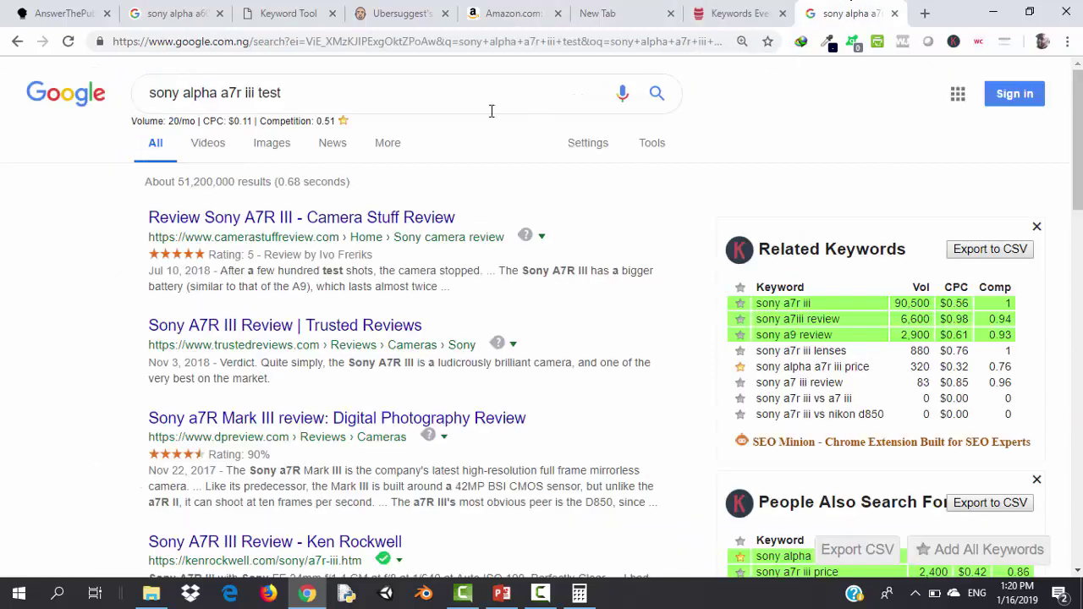
pyautogui.click(312, 105)
pyautogui.hotkey('ctrl', 'a')
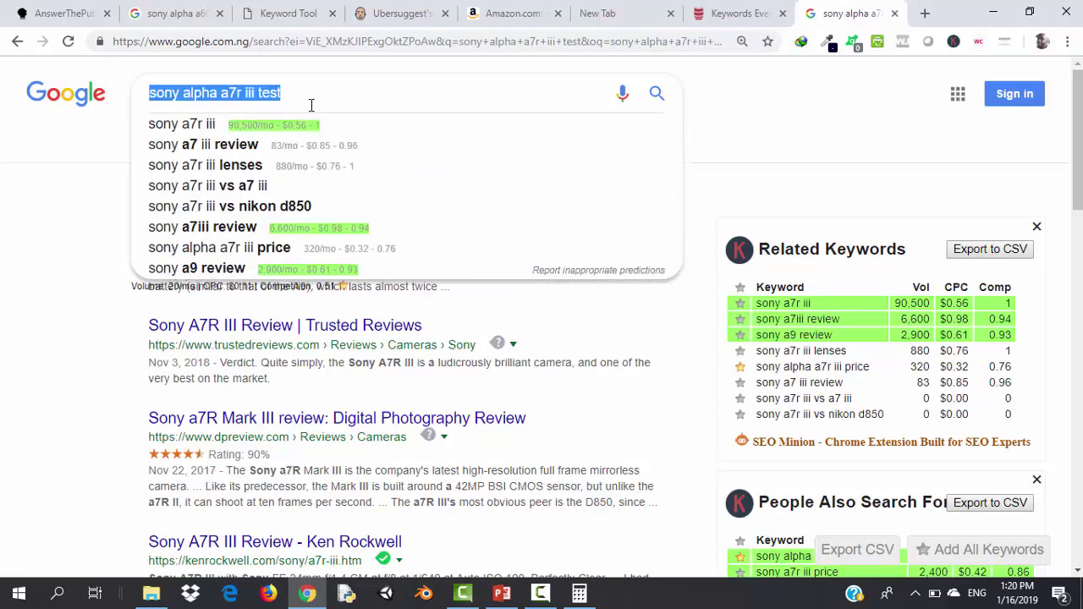
pyautogui.hotkey('ctrl', 'v')
pyautogui.press('Return')
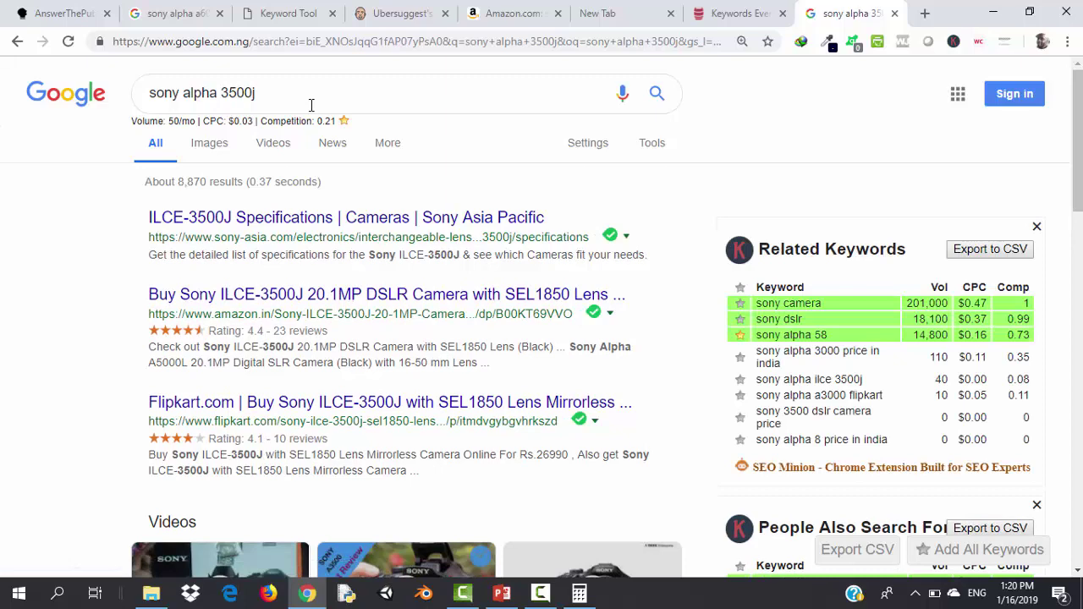
# Return to the Keywords Everywhere favorites and mark "sony alpha a6000 cena" as selected
pyautogui.click(752, 9)
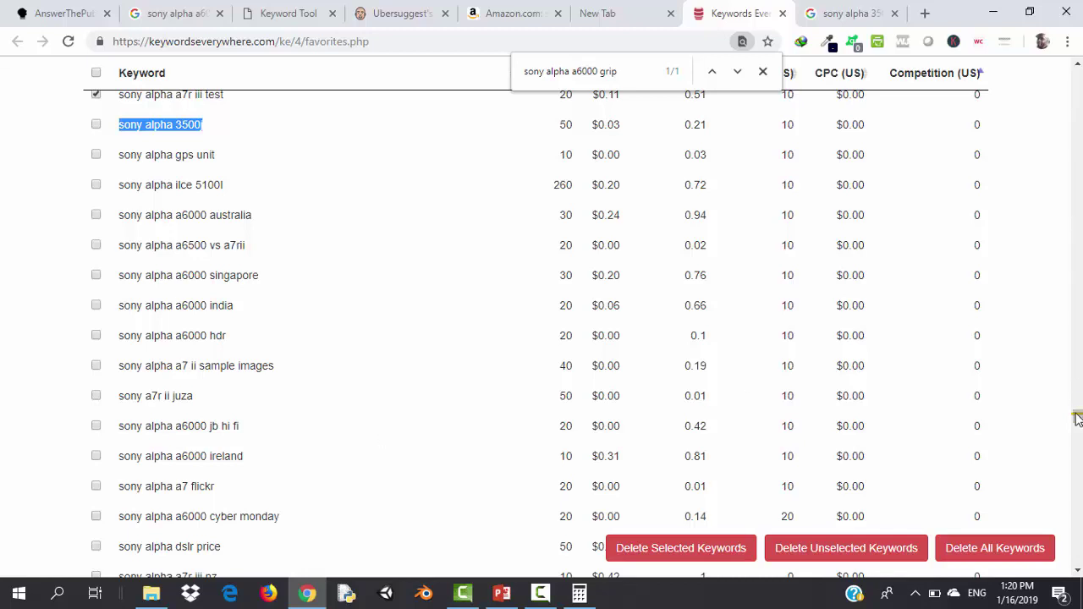
pyautogui.moveTo(1076, 418); pyautogui.dragTo(1077, 424)
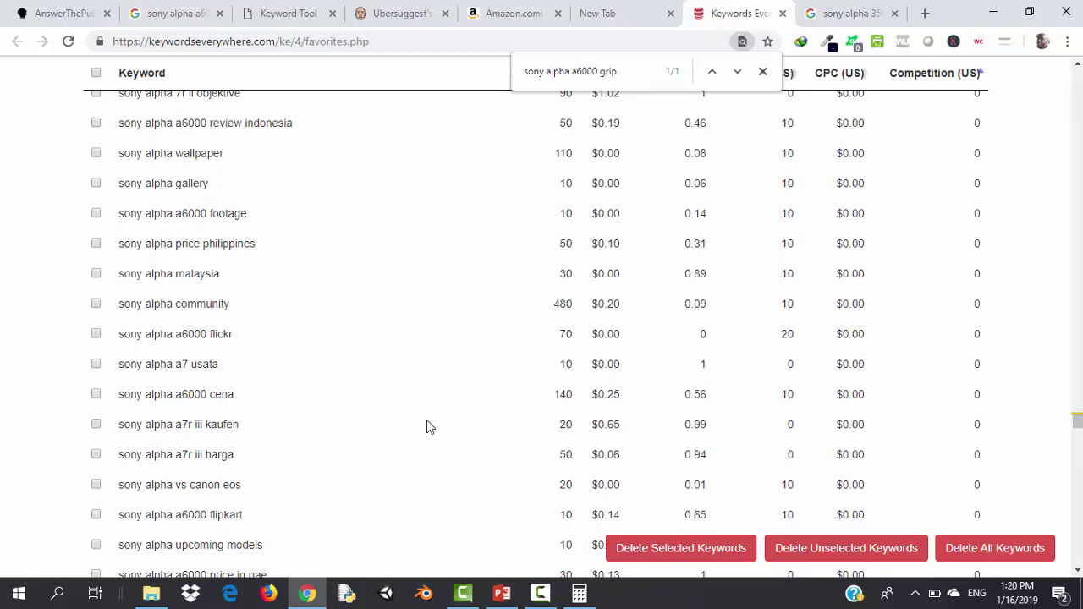
pyautogui.click(96, 394)
# Copy "sony alpha a6000 cena" from the favorites and search Google for it
pyautogui.moveTo(242, 394); pyautogui.dragTo(121, 395)
pyautogui.hotkey('ctrl', 'c')
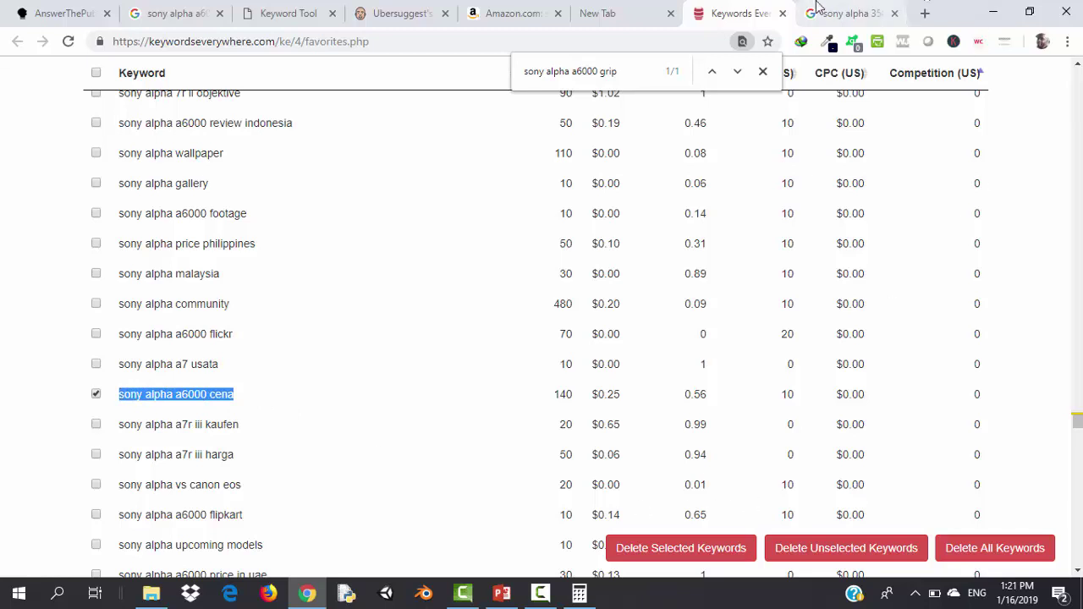
pyautogui.click(848, 13)
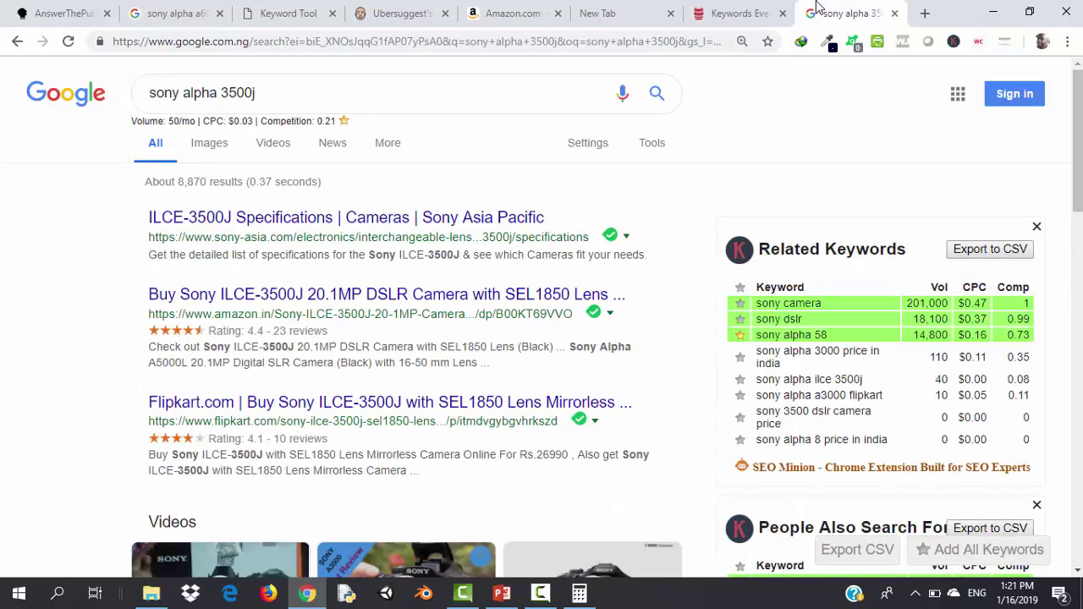
pyautogui.tripleClick(295, 96)
pyautogui.hotkey('ctrl', 'v')
pyautogui.press('Return')
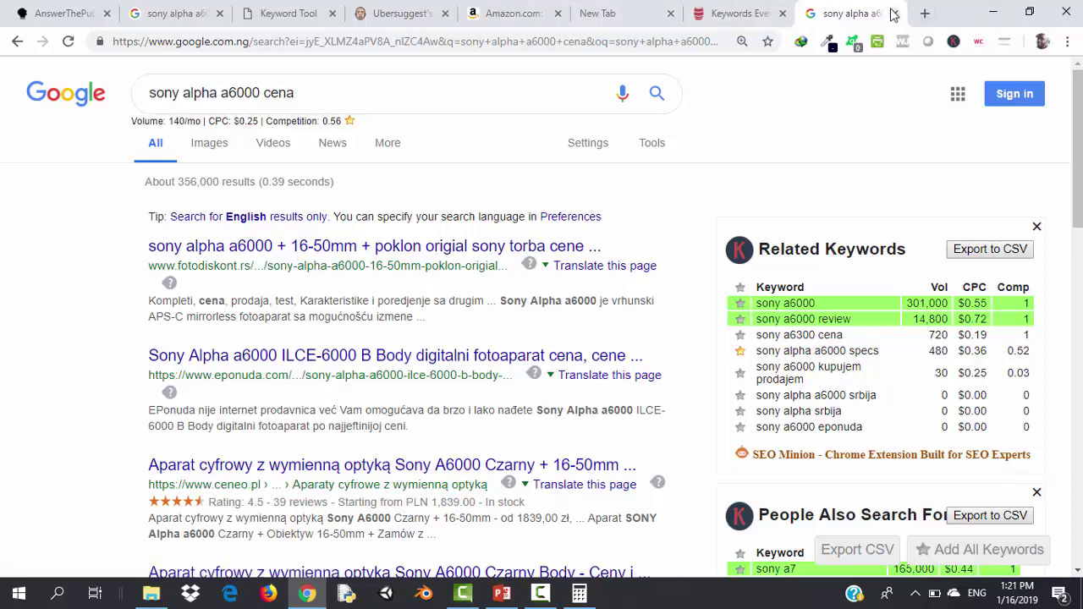
# Go back to the favorites and unmark "sony alpha a6000 cena"
pyautogui.click(758, 8)
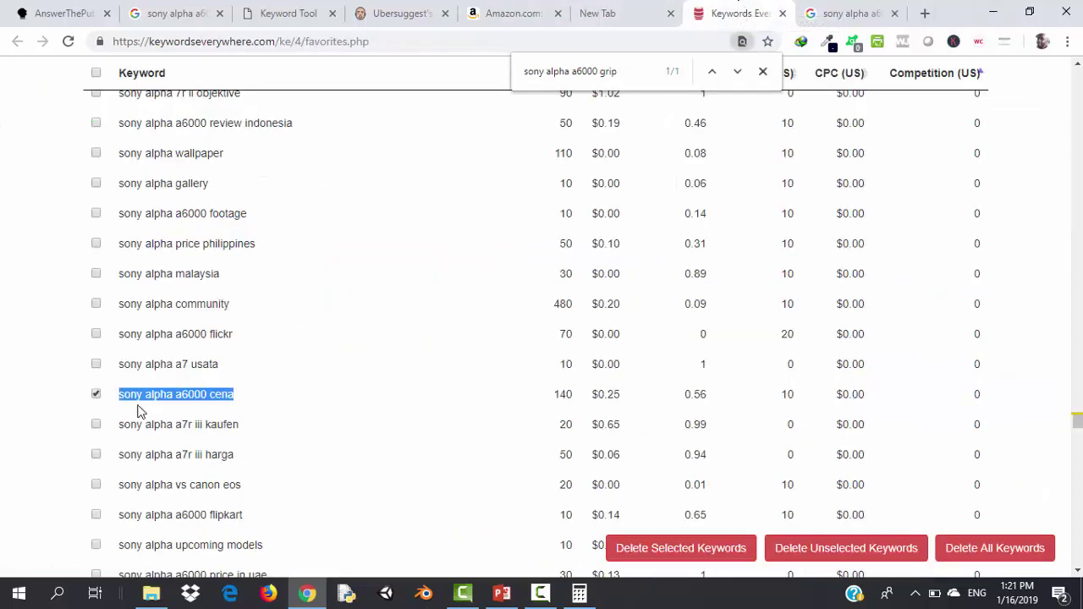
pyautogui.click(96, 395)
# Copy "canon eos" from the favorite "sony alpha vs canon eos", search Amazon for it and reload the results page
pyautogui.moveTo(242, 488); pyautogui.dragTo(188, 486)
pyautogui.hotkey('ctrl', 'c')
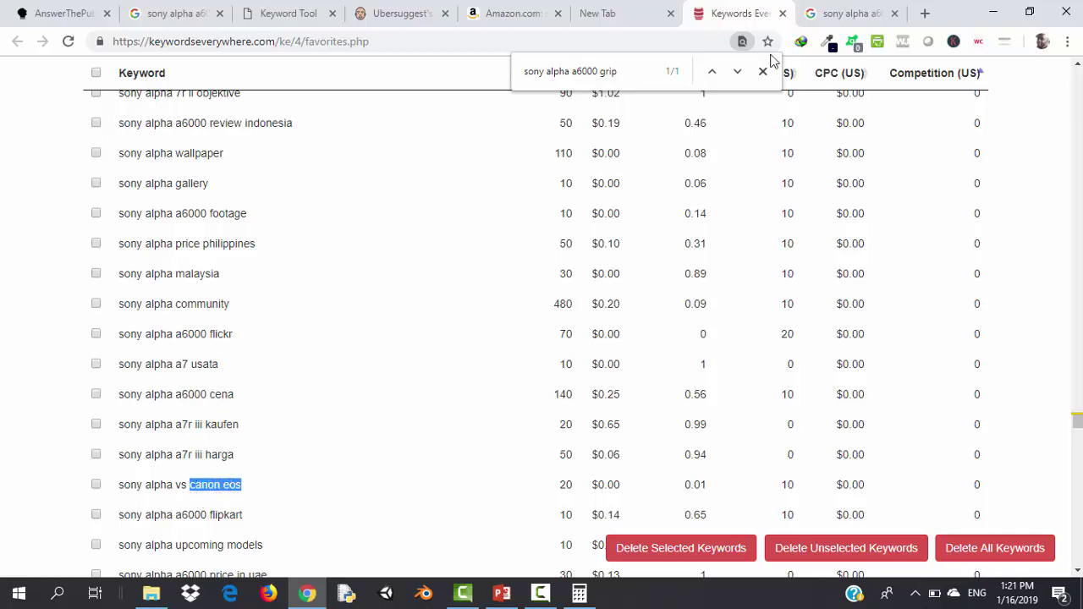
pyautogui.click(518, 9)
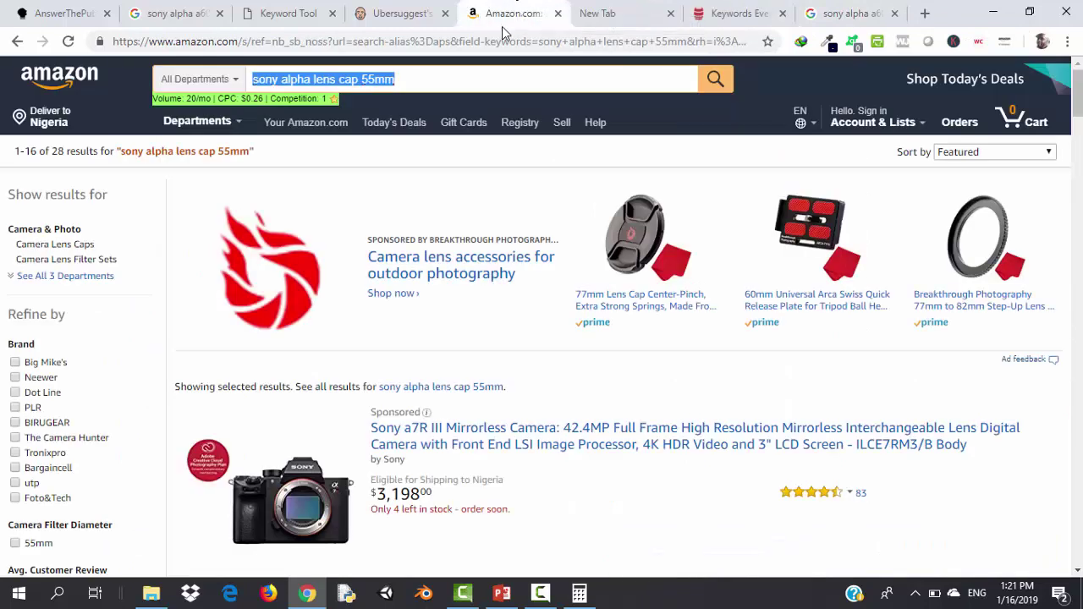
pyautogui.hotkey('ctrl', 'v')
pyautogui.press('Return')
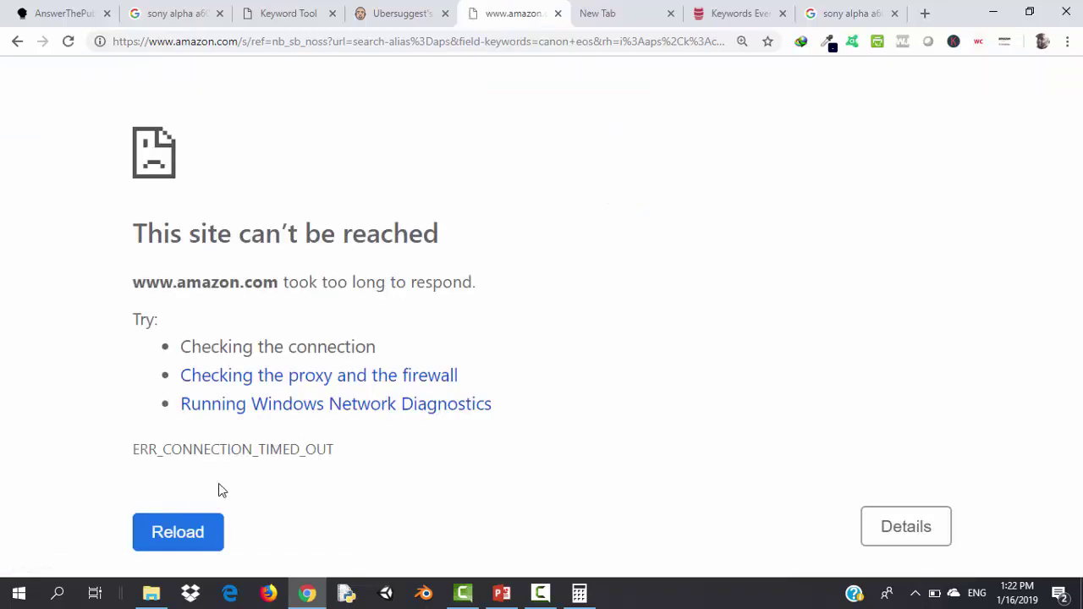
pyautogui.click(189, 531)
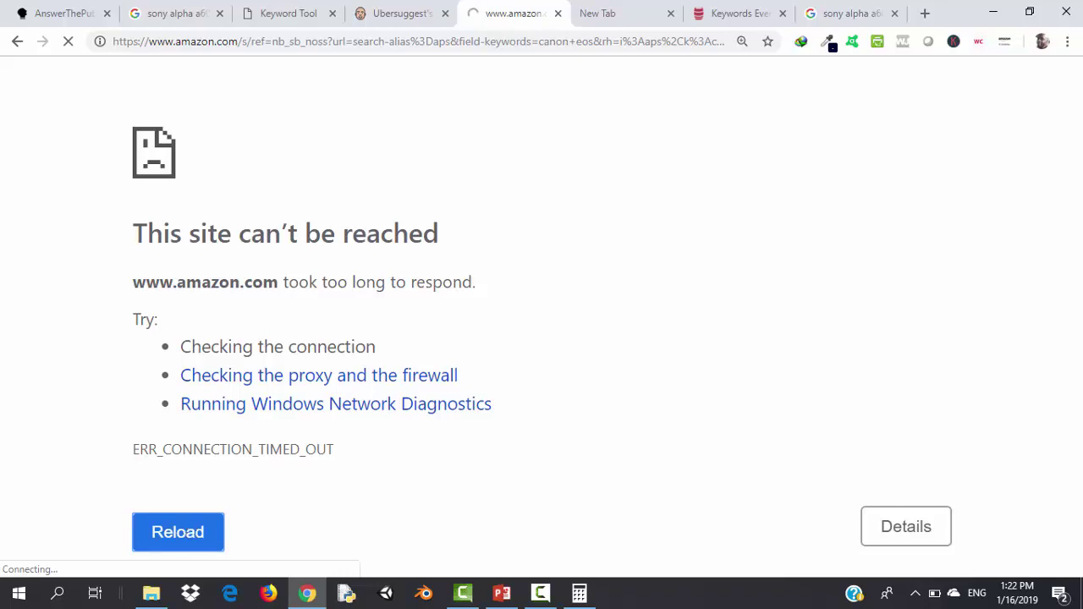
pyautogui.click(545, 595)
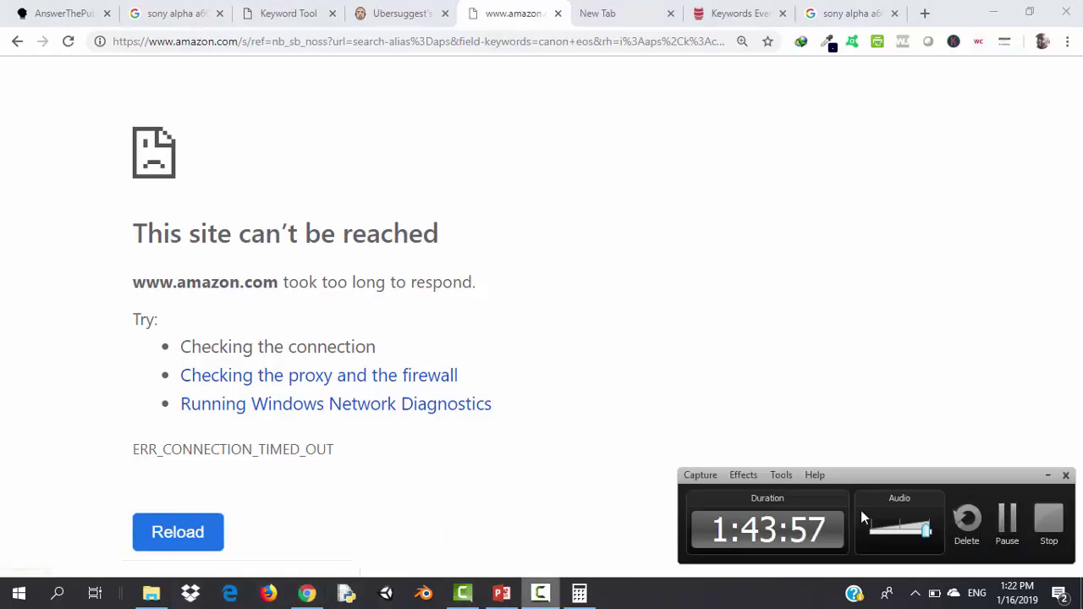
pyautogui.click(1006, 525)
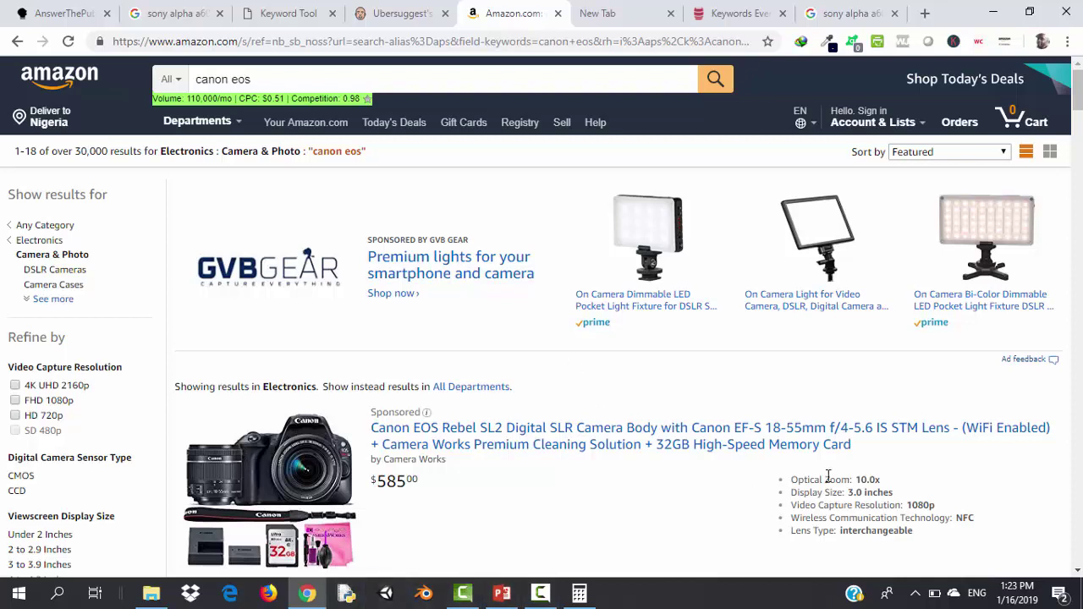
# Sort the Amazon results for "canon eos" by price from high to low
pyautogui.moveTo(1078, 102); pyautogui.dragTo(1069, 47)
pyautogui.click(990, 151)
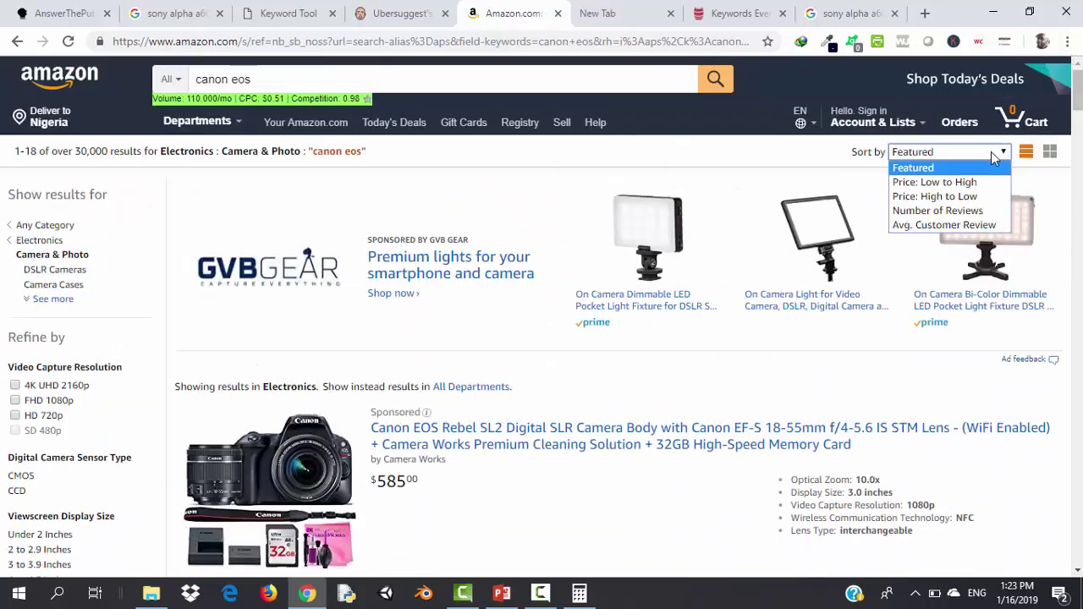
pyautogui.click(956, 197)
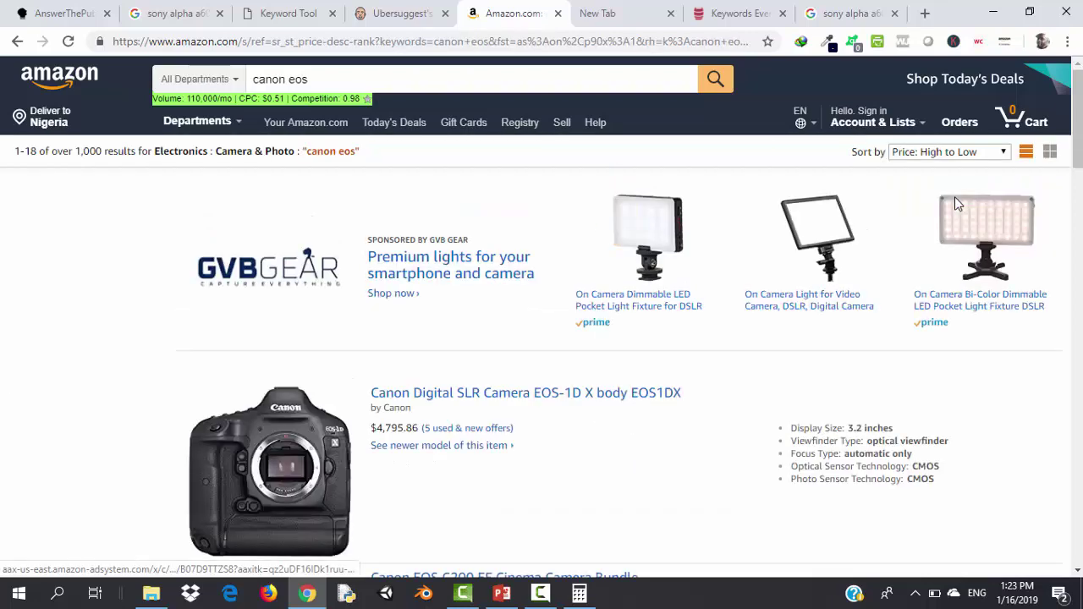
# Examine the prices of the Canon EOS cameras and bundles in the Amazon results sorted from high to low
pyautogui.scroll(-2, 957, 203)
pyautogui.scroll(-4, 956, 204)
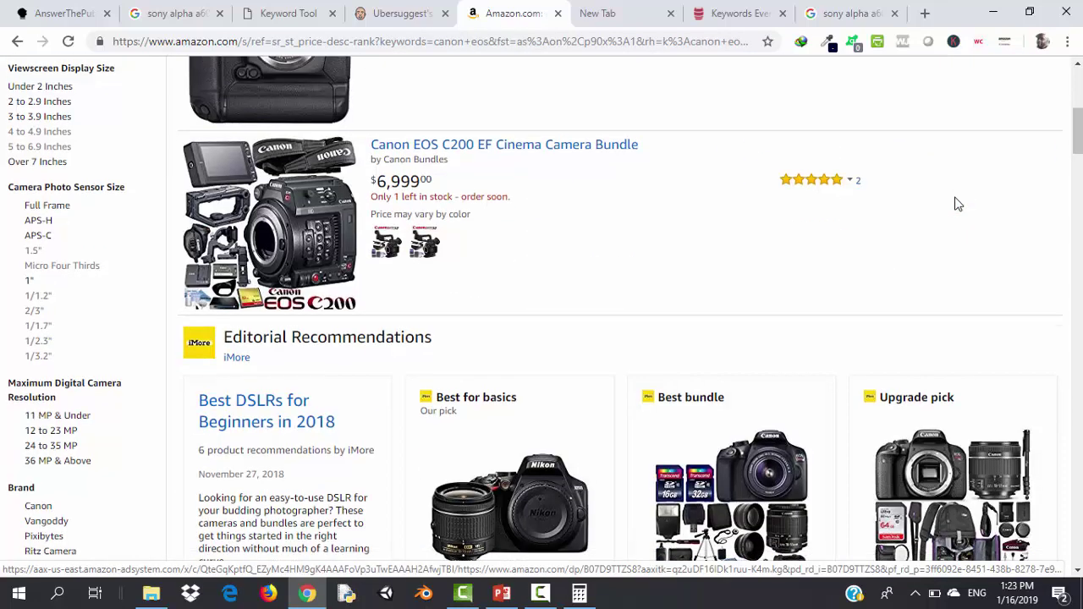
pyautogui.scroll(1, 957, 204)
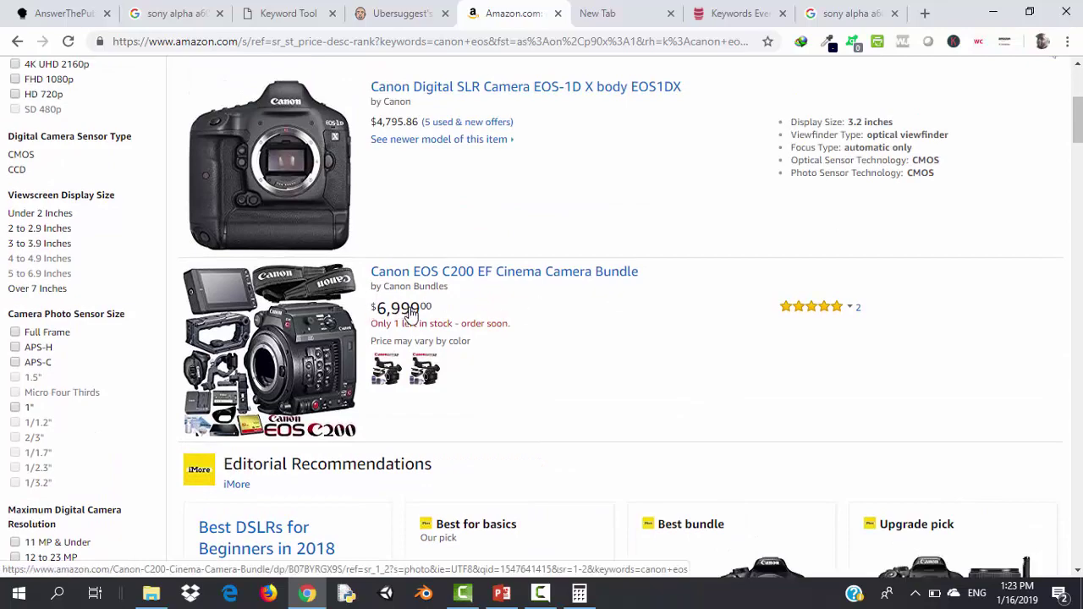
pyautogui.scroll(-7, 411, 313)
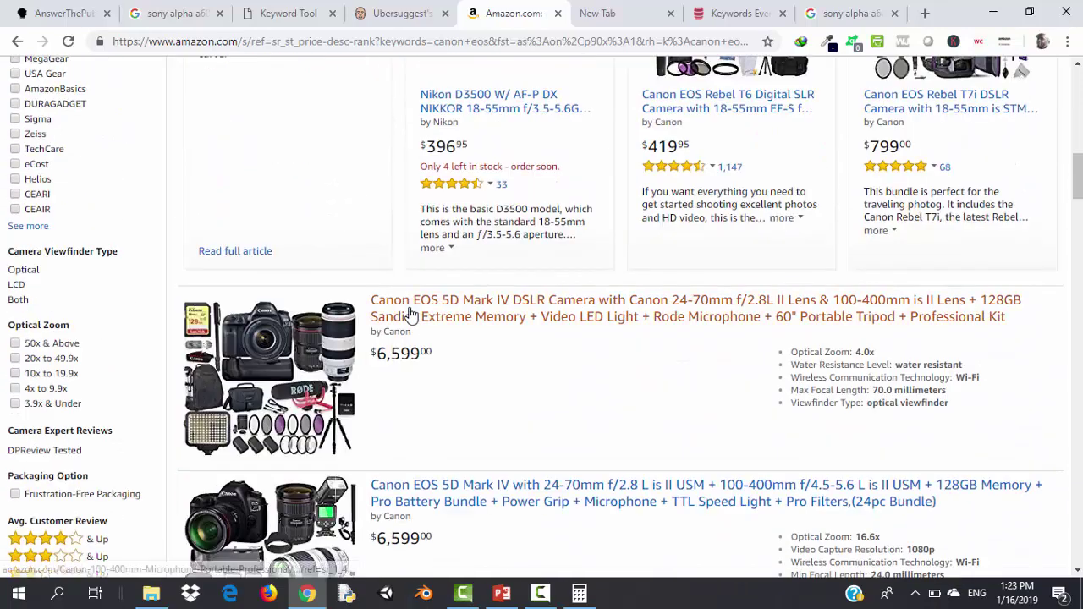
pyautogui.scroll(-1, 410, 313)
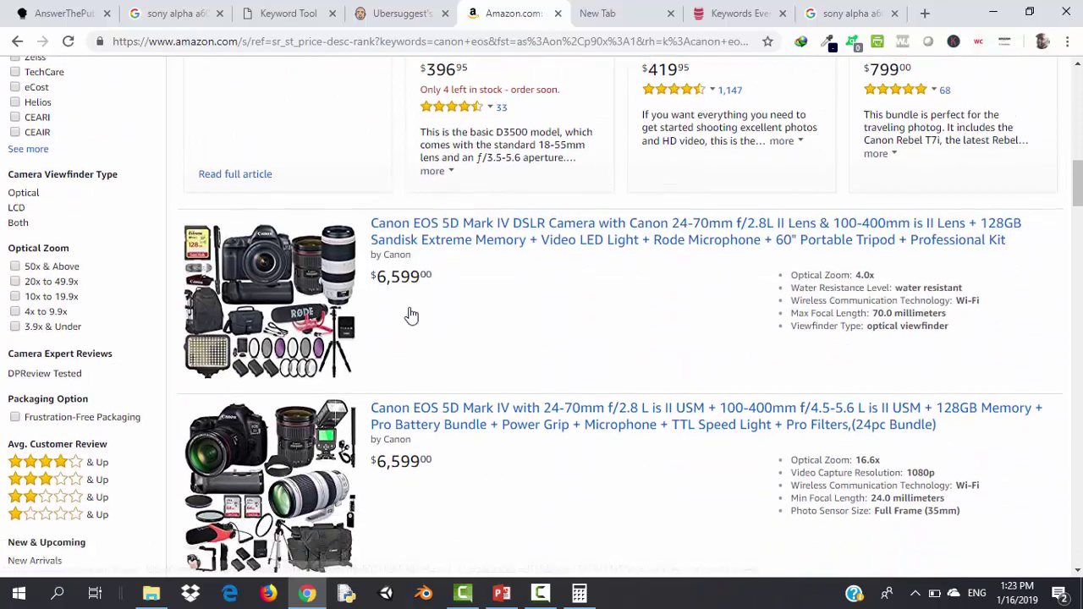
pyautogui.scroll(-2, 410, 315)
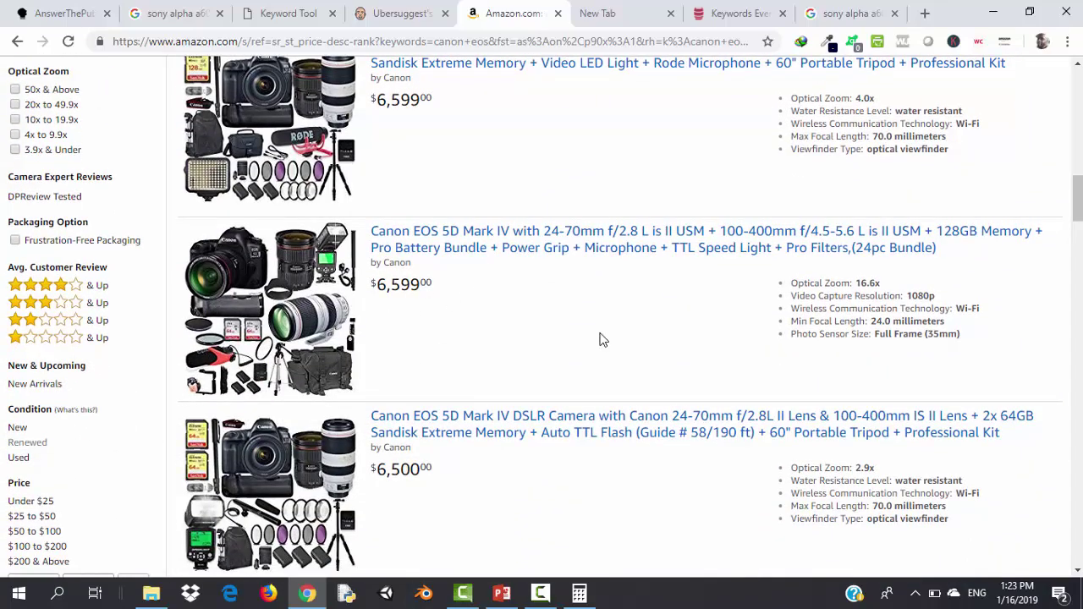
pyautogui.scroll(9, 601, 340)
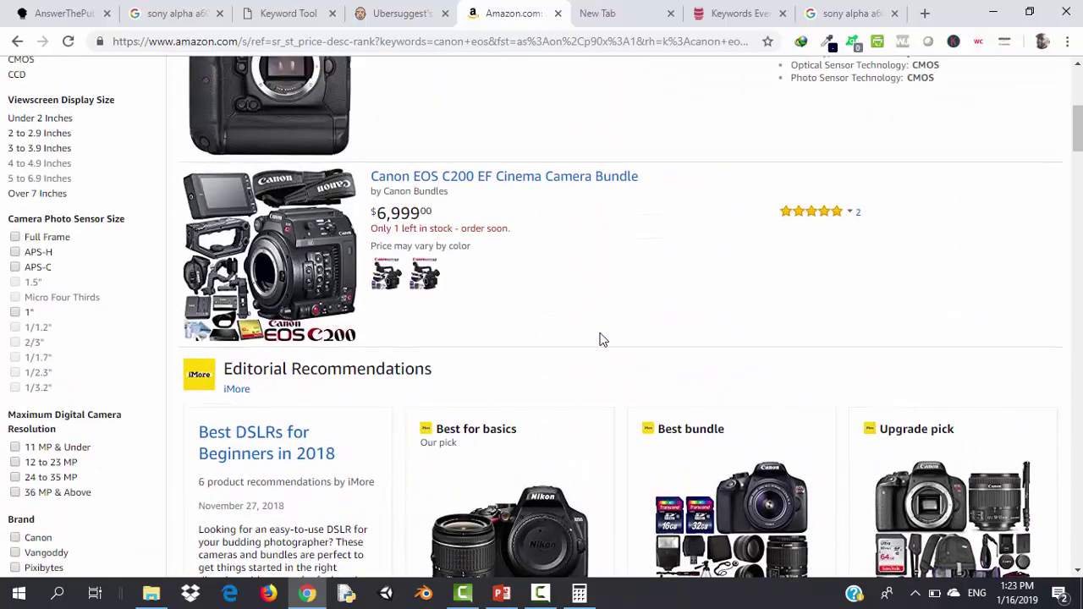
pyautogui.scroll(1, 601, 339)
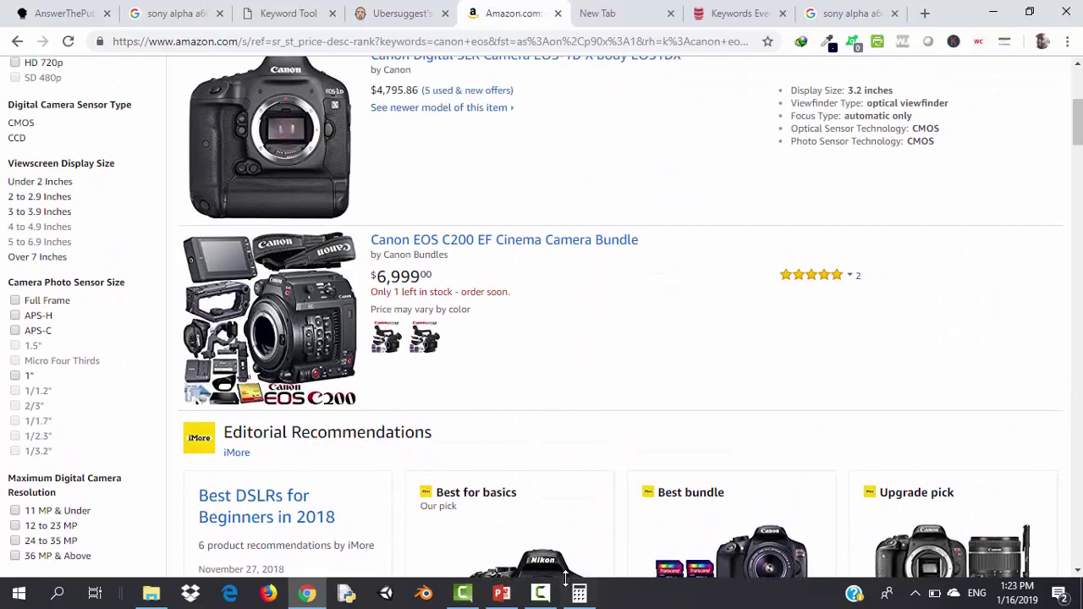
# Switch to Calculator, clear the old result and compute 6 ÷ 100 × 500
pyautogui.click(579, 594)
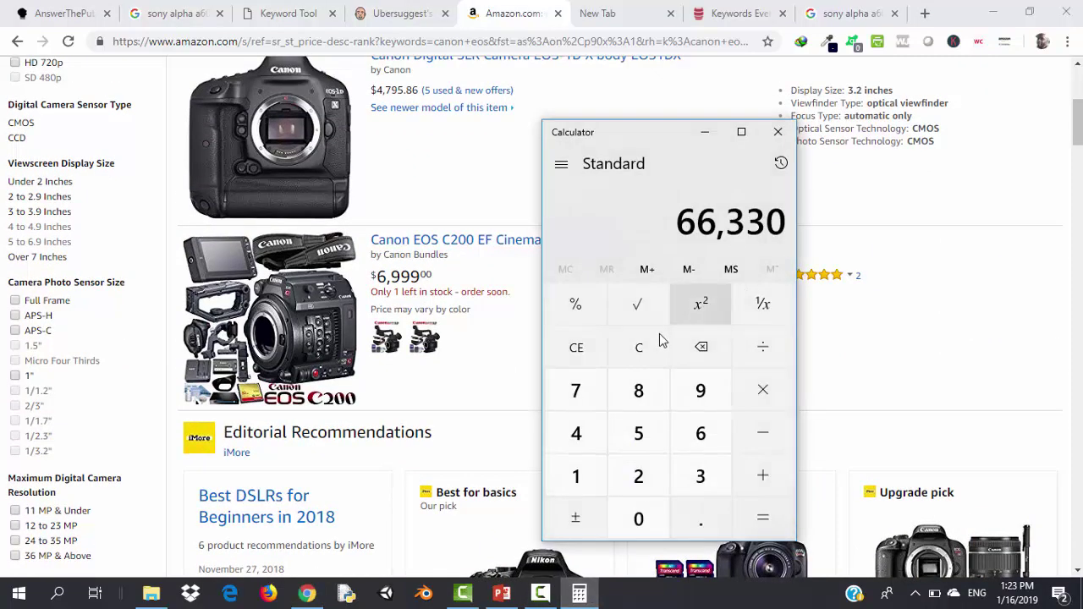
pyautogui.click(640, 357)
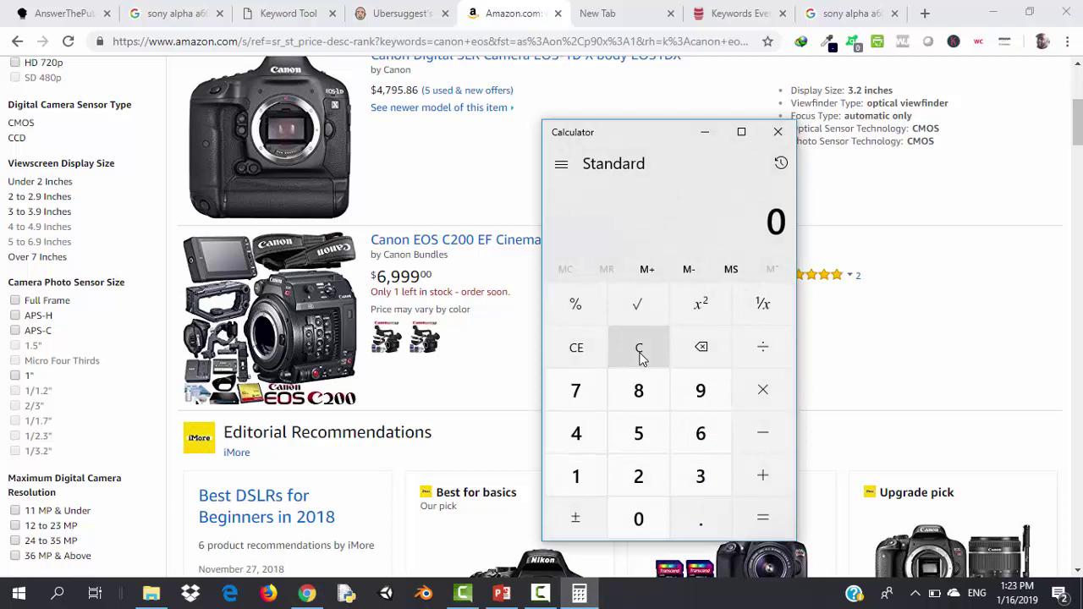
pyautogui.write('6/100')
pyautogui.click(759, 389)
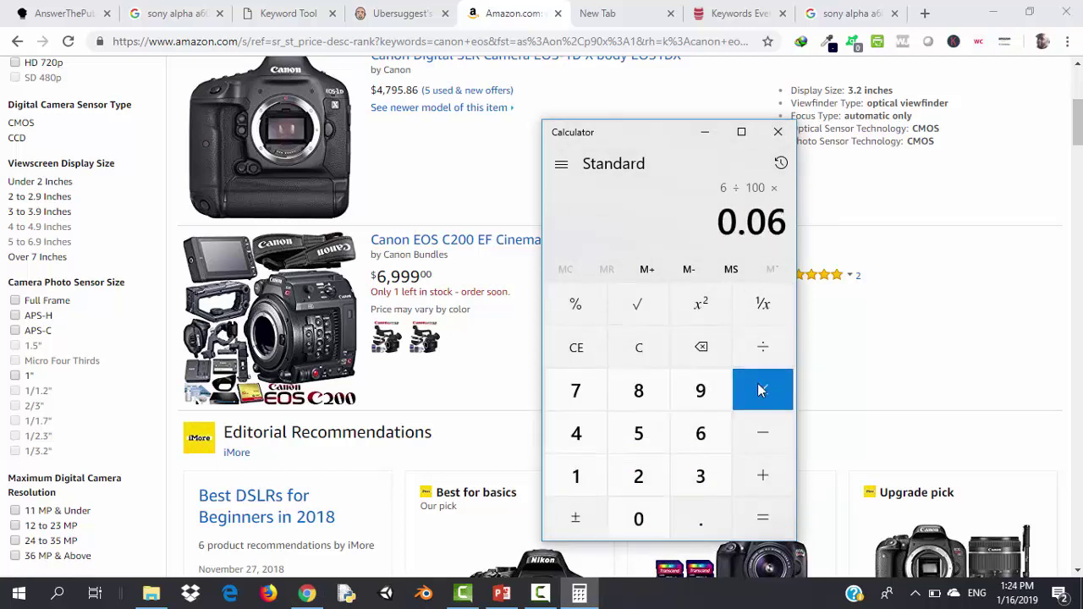
pyautogui.write('500')
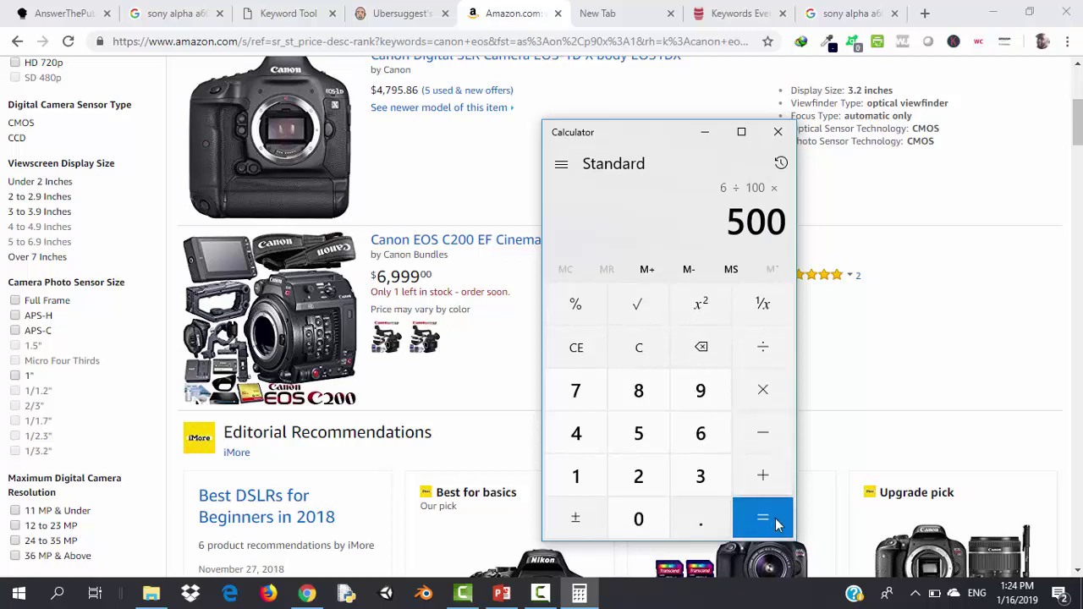
pyautogui.click(774, 518)
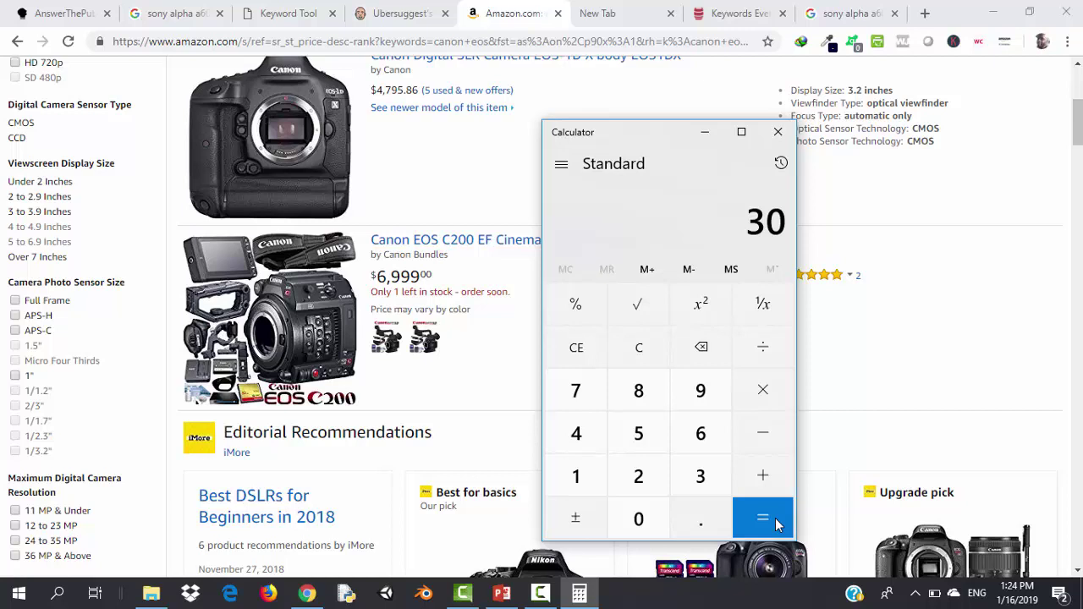
# Multiply the calculated commission by 75
pyautogui.click(772, 389)
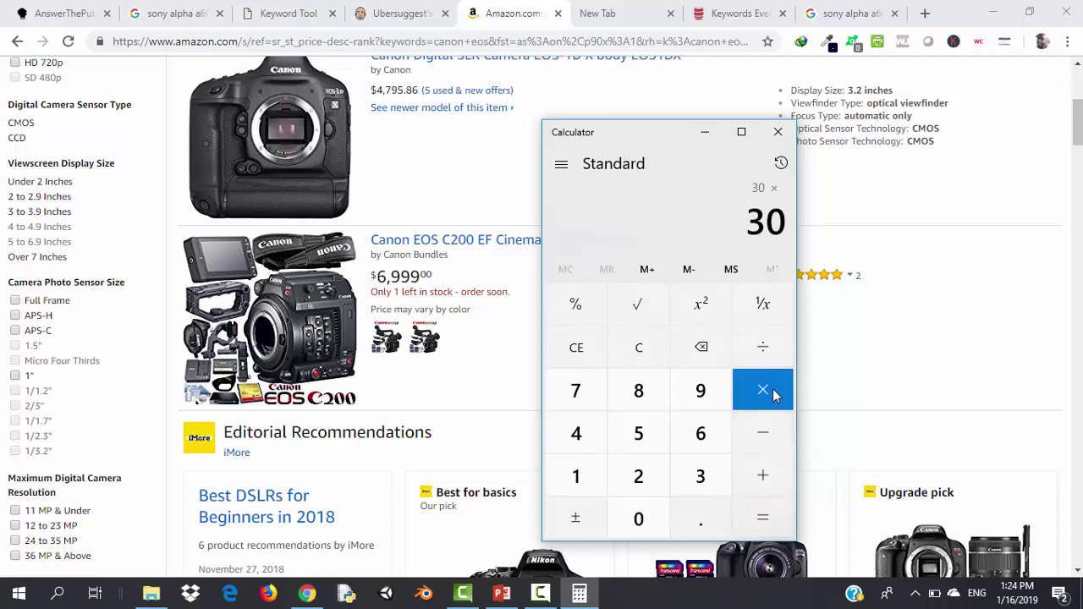
pyautogui.write('75')
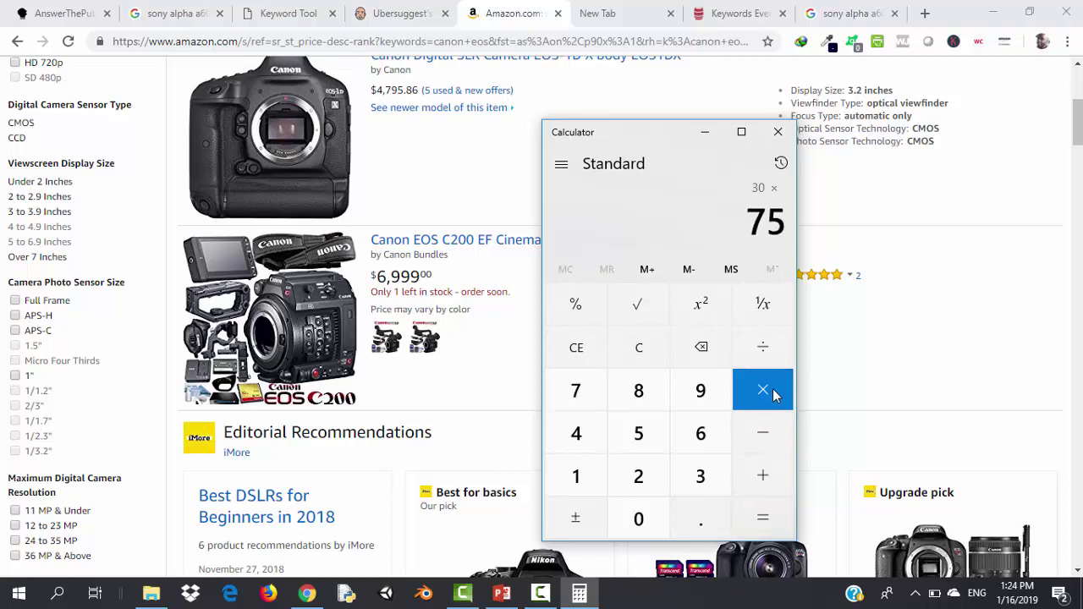
pyautogui.press('Return')
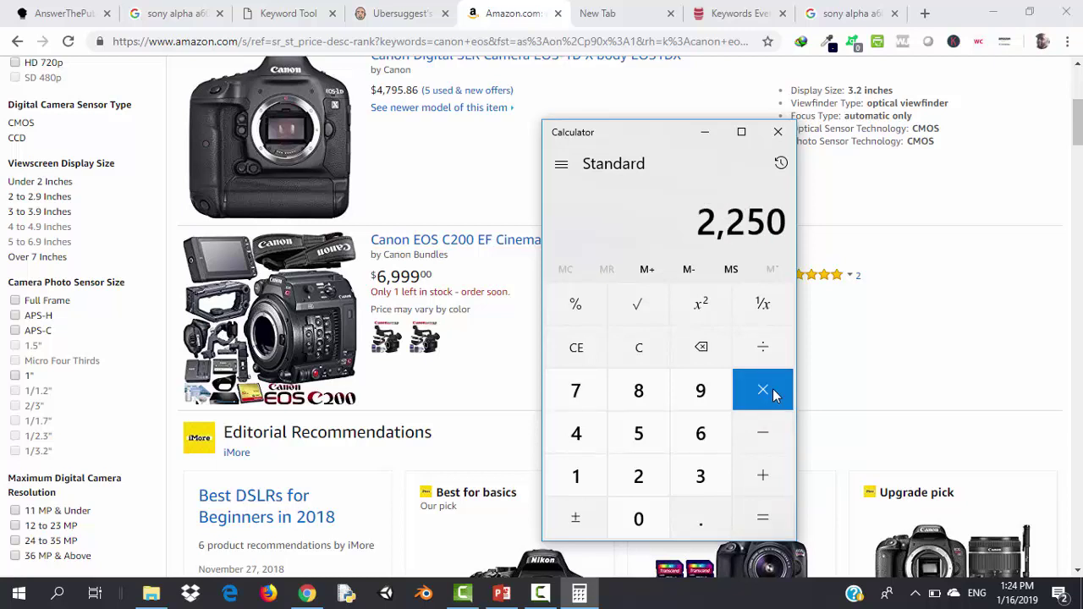
# Return to the Keywords Everywhere favorites in the browser and select "sony alpha vs canon eos" and "sony alpha a6000y review"
pyautogui.click(514, 8)
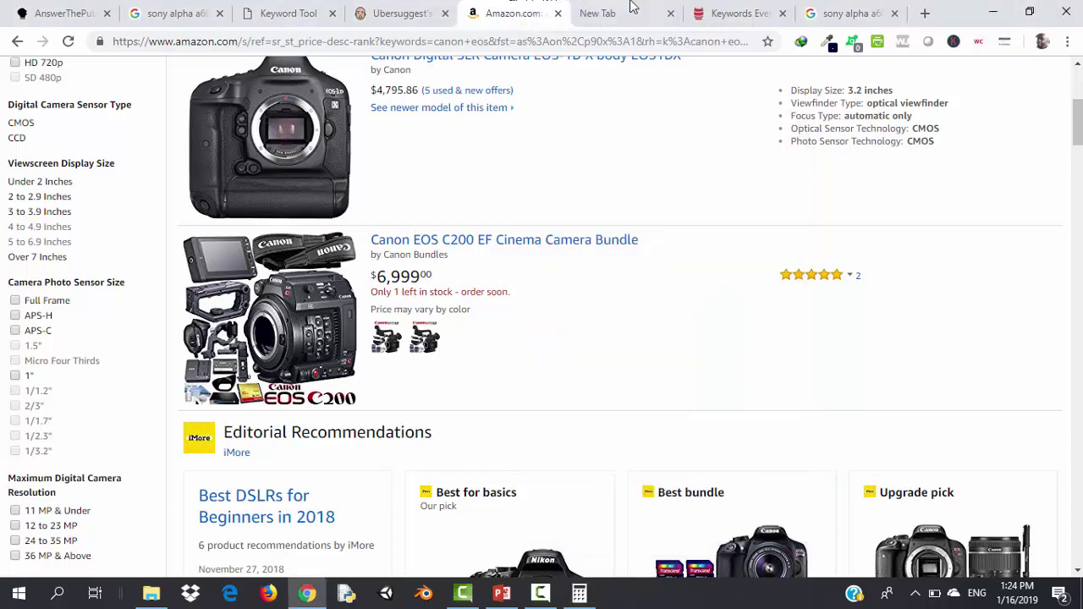
pyautogui.click(736, 11)
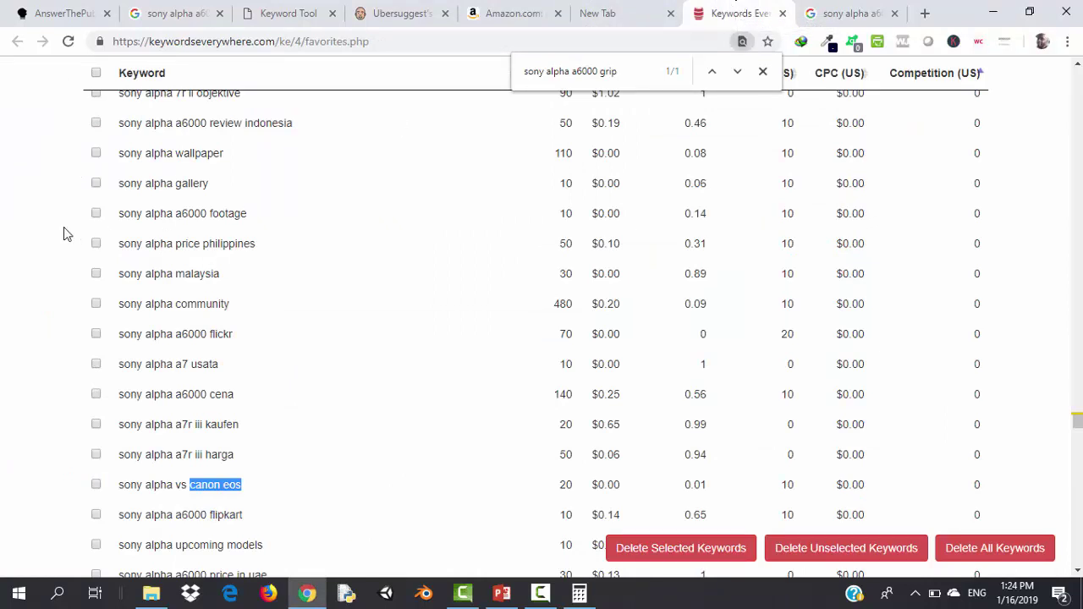
pyautogui.click(24, 346)
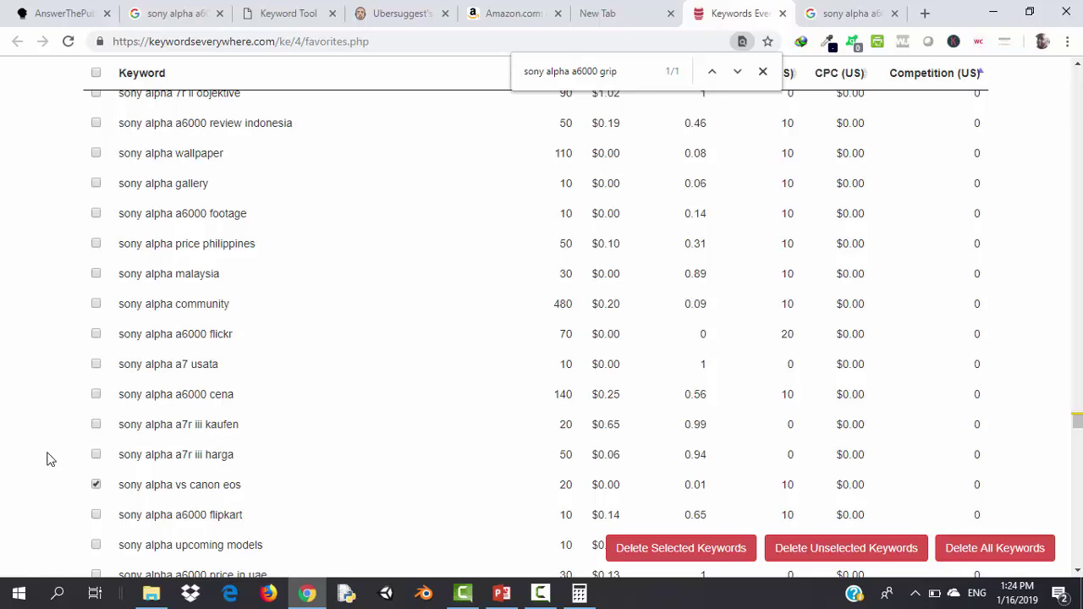
pyautogui.scroll(-2, 51, 459)
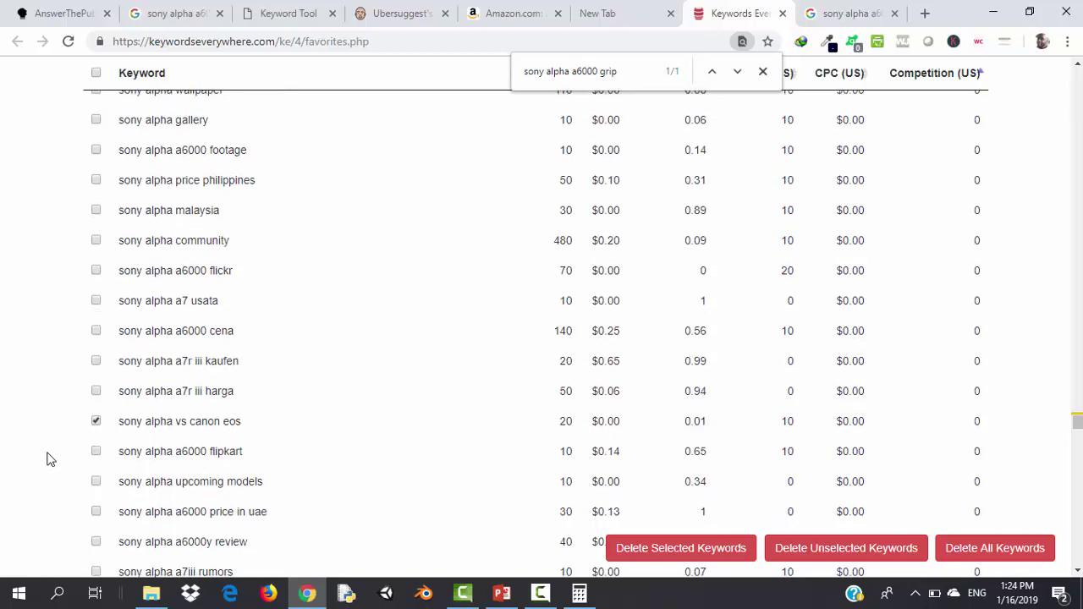
pyautogui.scroll(-1, 50, 460)
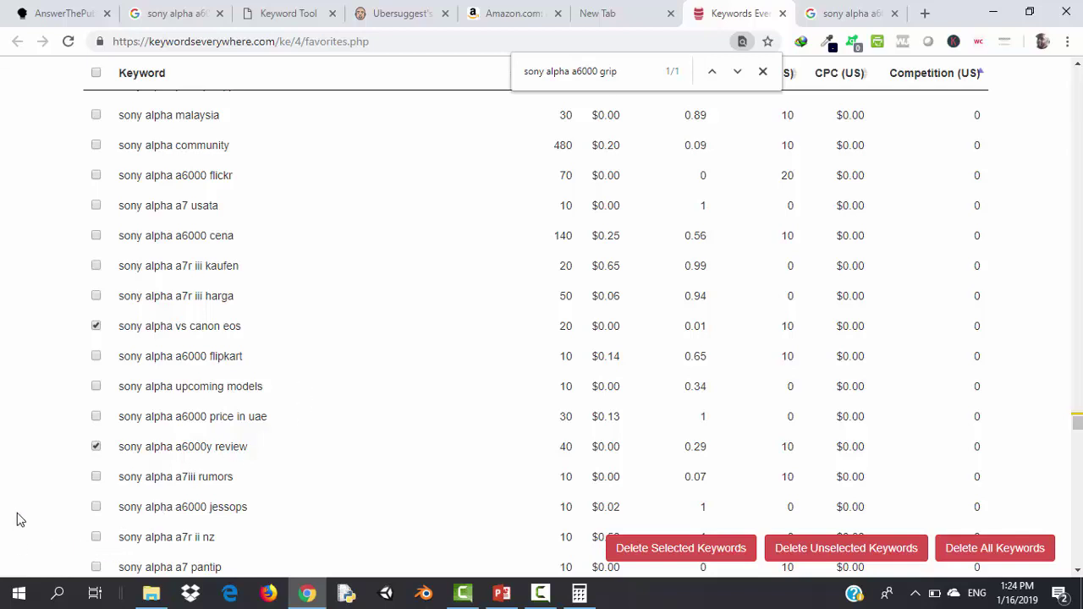
# Select the keywords "sony alpha a7r ii camera" and "sony alpha a6000 juza" further down the favorites list
pyautogui.scroll(-2, 20, 522)
pyautogui.scroll(-3, 20, 522)
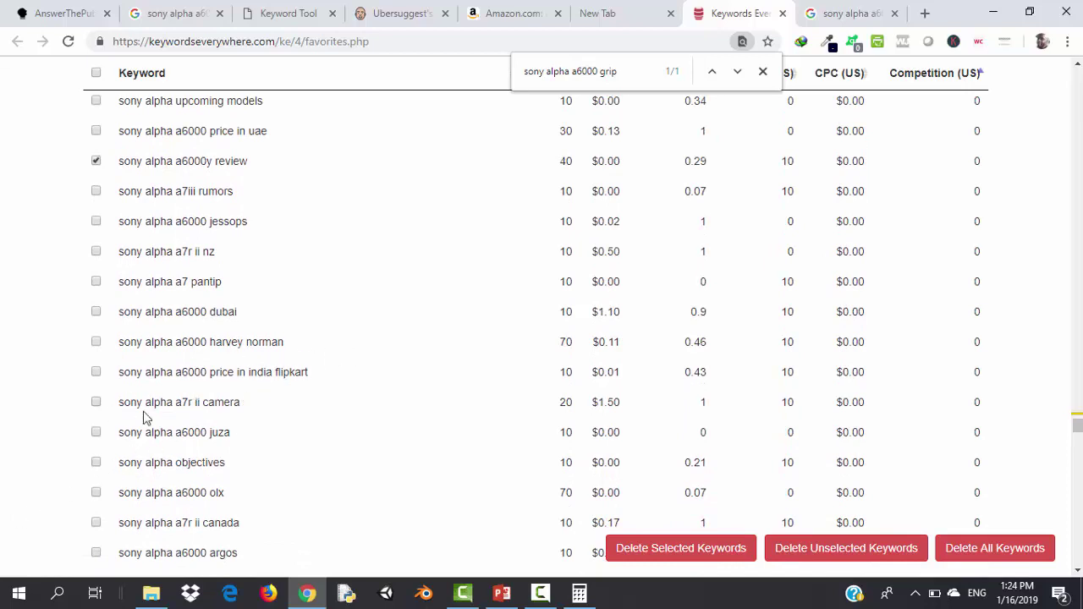
pyautogui.click(95, 404)
pyautogui.click(96, 433)
# Copy the keyword "sony alpha a6000 juza", search Google for it and review the ranking pages
pyautogui.moveTo(237, 436); pyautogui.dragTo(120, 432)
pyautogui.hotkey('ctrl', 'c')
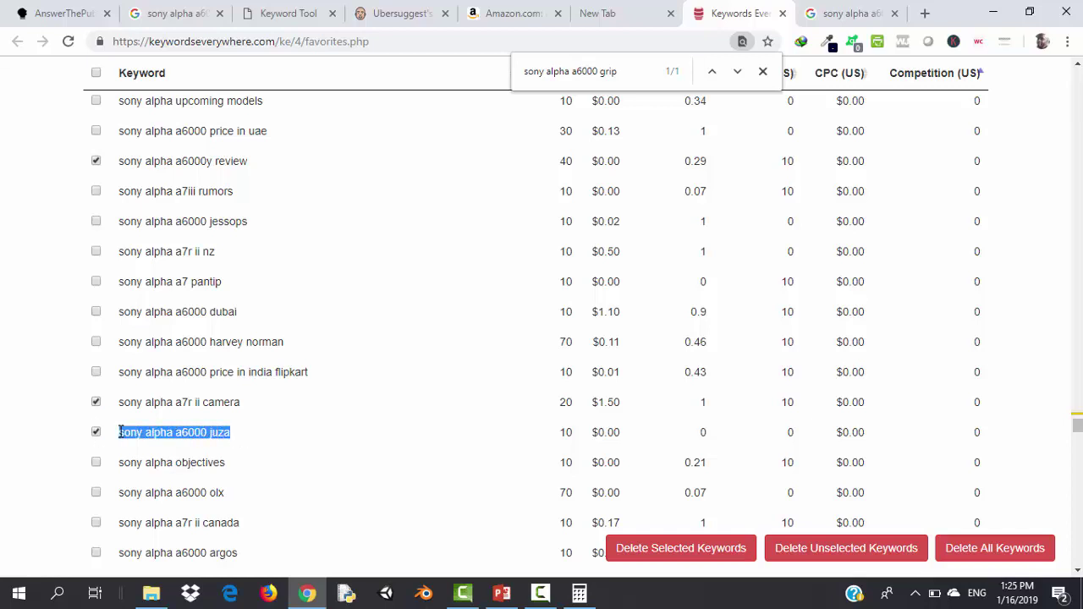
pyautogui.click(868, 12)
pyautogui.click(375, 96)
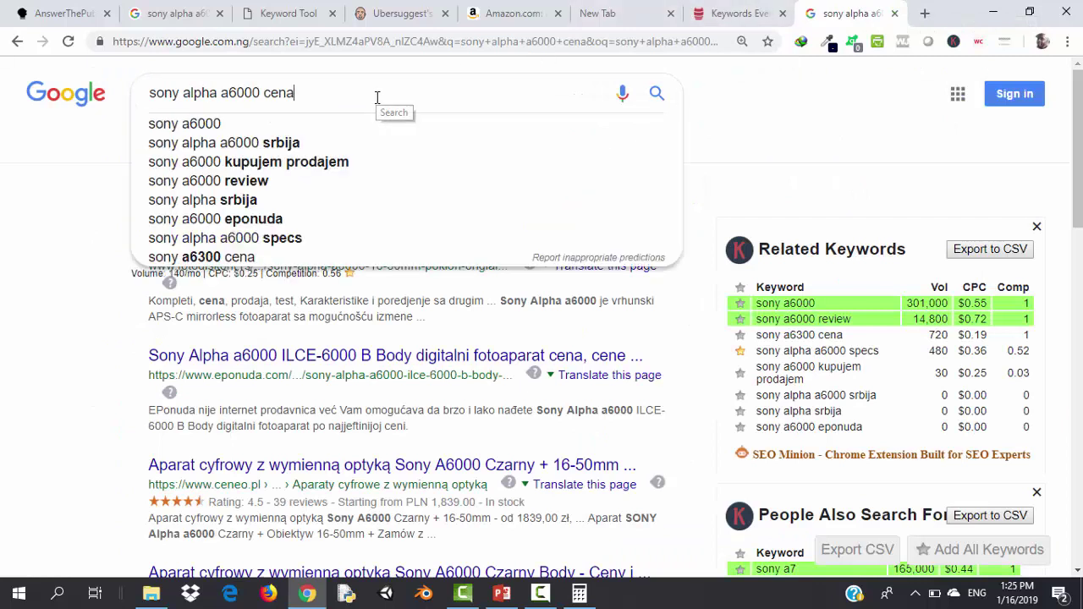
pyautogui.hotkey('ctrl', 'a')
pyautogui.hotkey('ctrl', 'v')
pyautogui.press('Return')
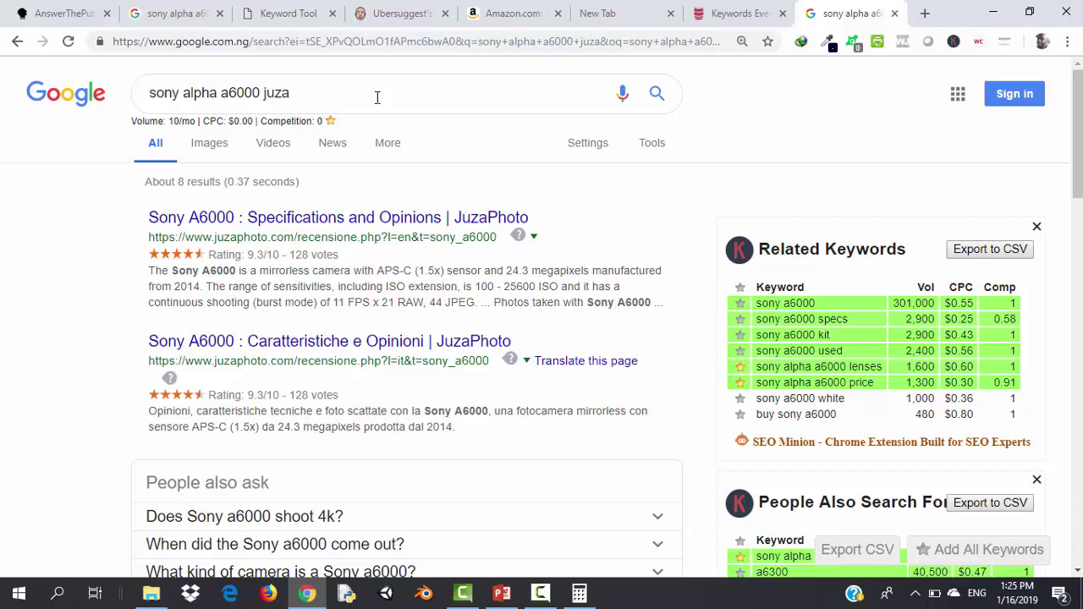
pyautogui.scroll(-1, 377, 98)
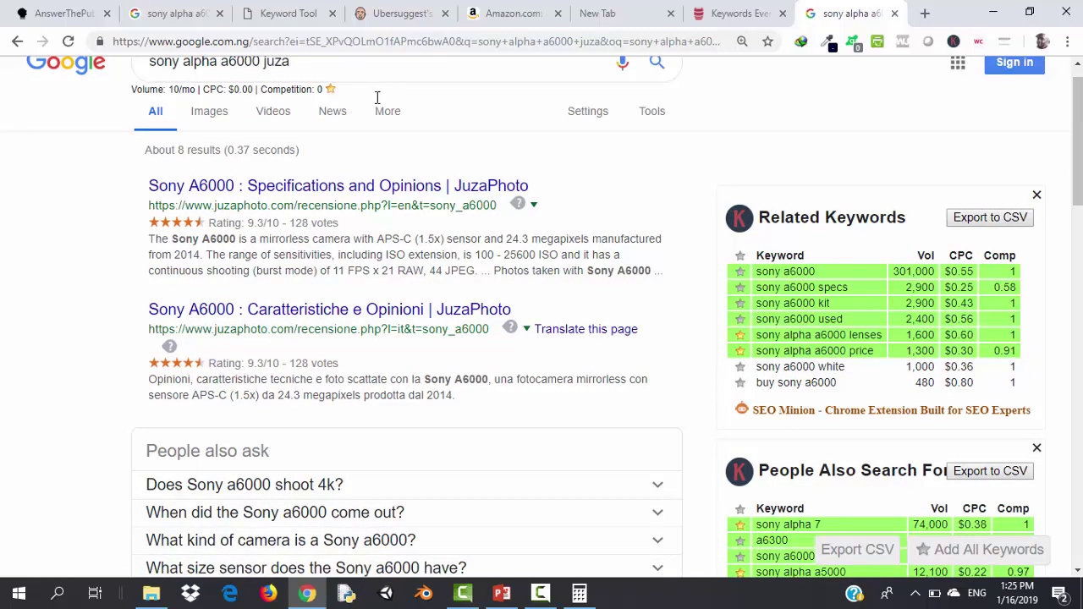
pyautogui.scroll(-3, 378, 97)
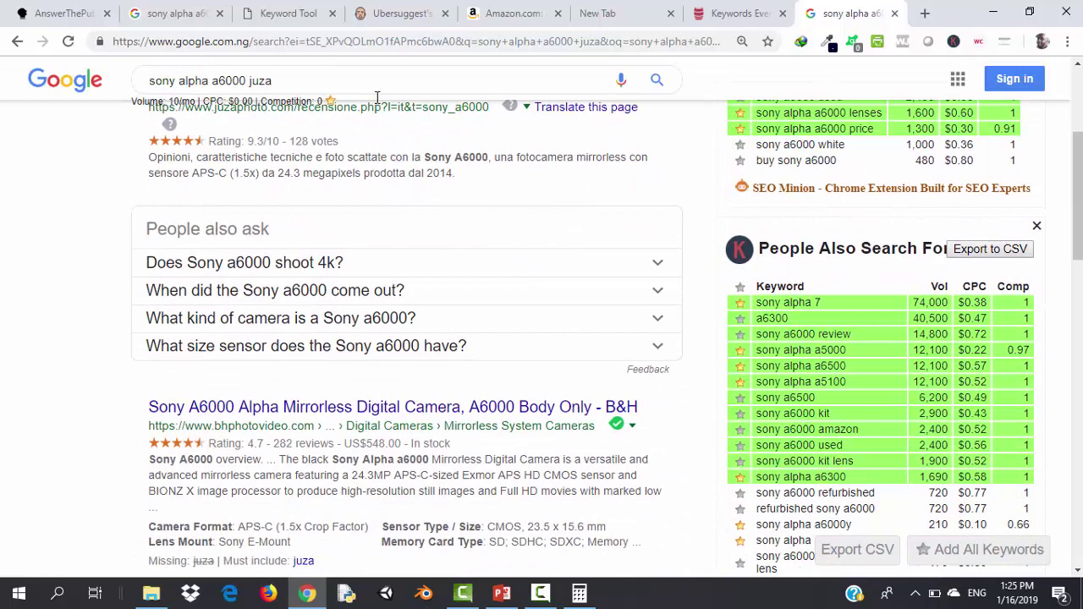
pyautogui.scroll(3, 377, 98)
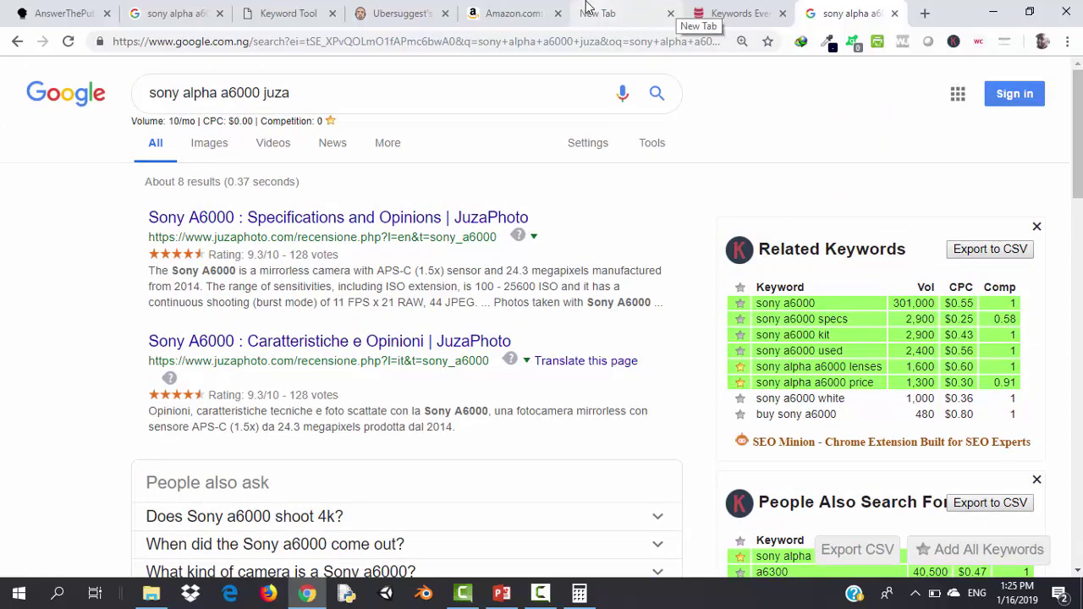
# Deselect "sony alpha a6000 juza" in the keyword favorites and copy the keyword "sony alpha a7r ii camera"
pyautogui.click(744, 8)
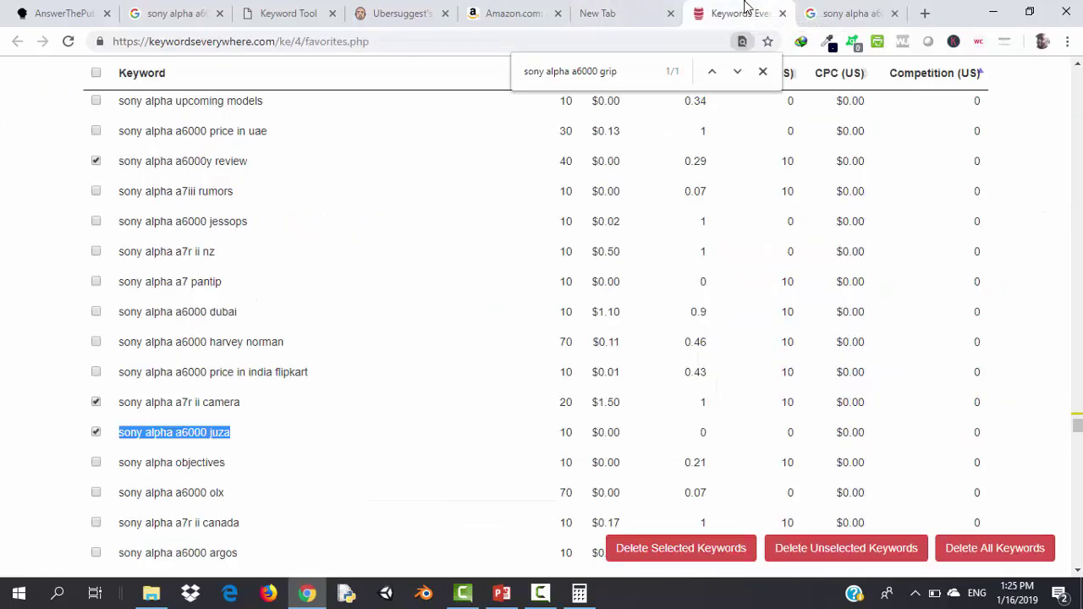
pyautogui.click(96, 432)
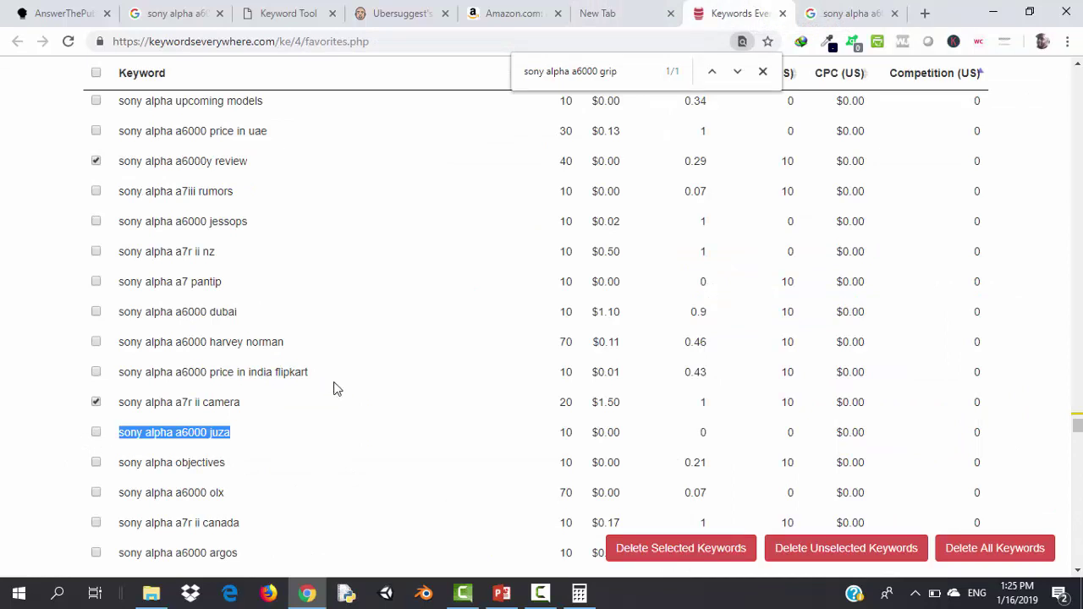
pyautogui.click(251, 406)
pyautogui.moveTo(248, 407); pyautogui.dragTo(123, 404)
pyautogui.hotkey('ctrl', 'c')
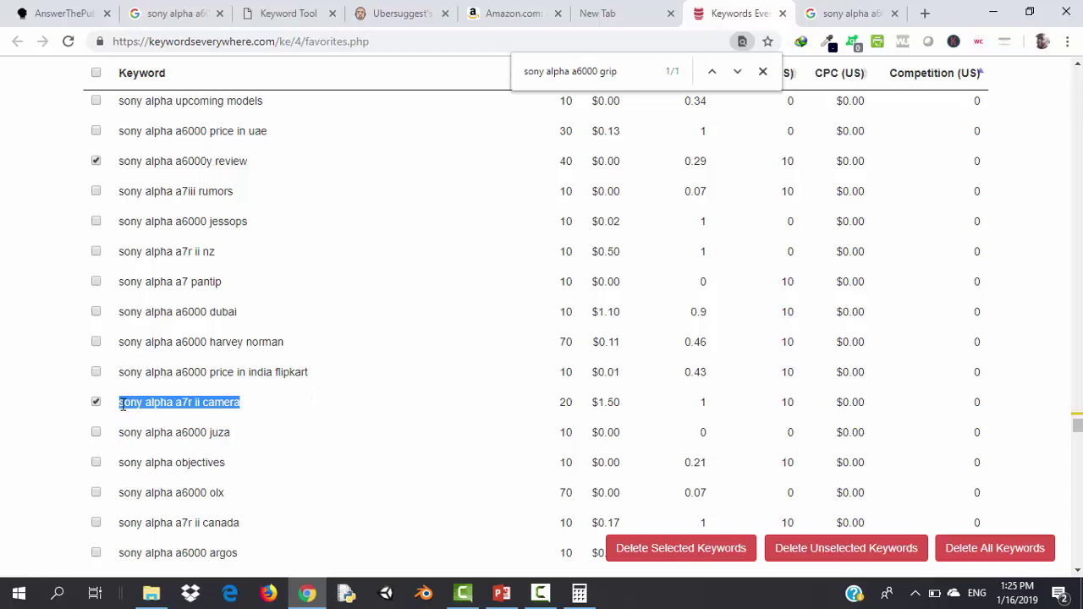
# Search Google for the copied keyword "sony alpha a7r ii camera"
pyautogui.click(816, 13)
pyautogui.click(332, 93)
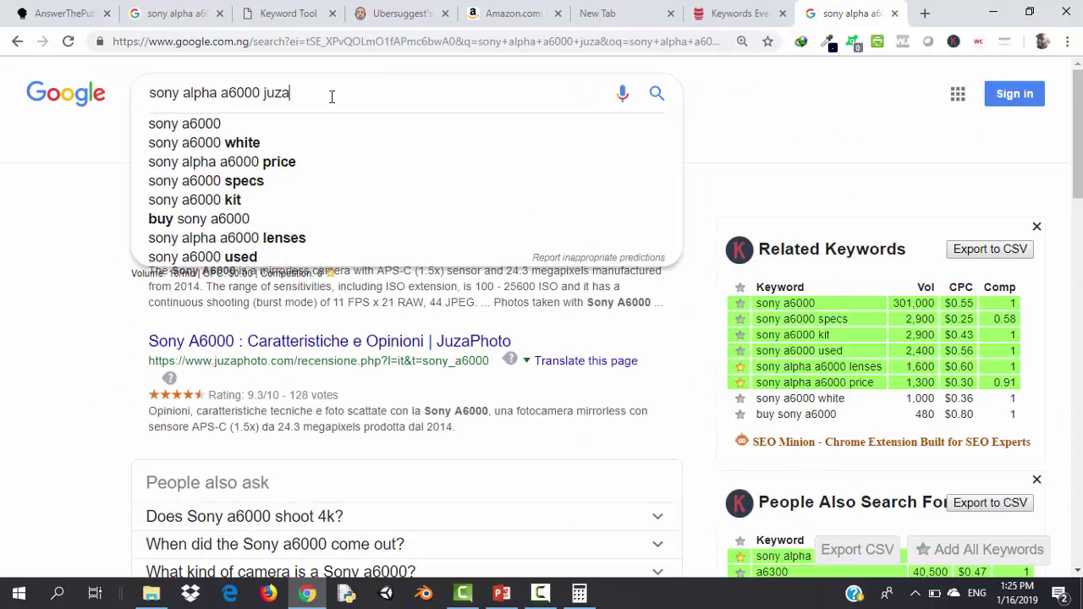
pyautogui.hotkey('ctrl', 'a')
pyautogui.hotkey('ctrl', 'v')
pyautogui.press('Return')
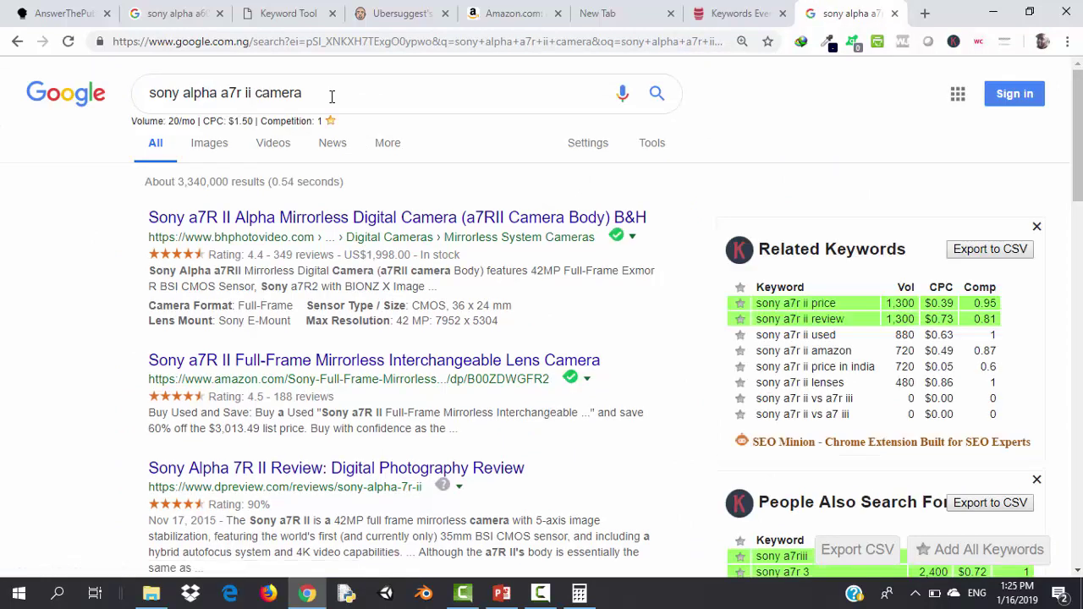
# Return to the keyword favorites and look through entries with higher US competition values
pyautogui.click(729, 12)
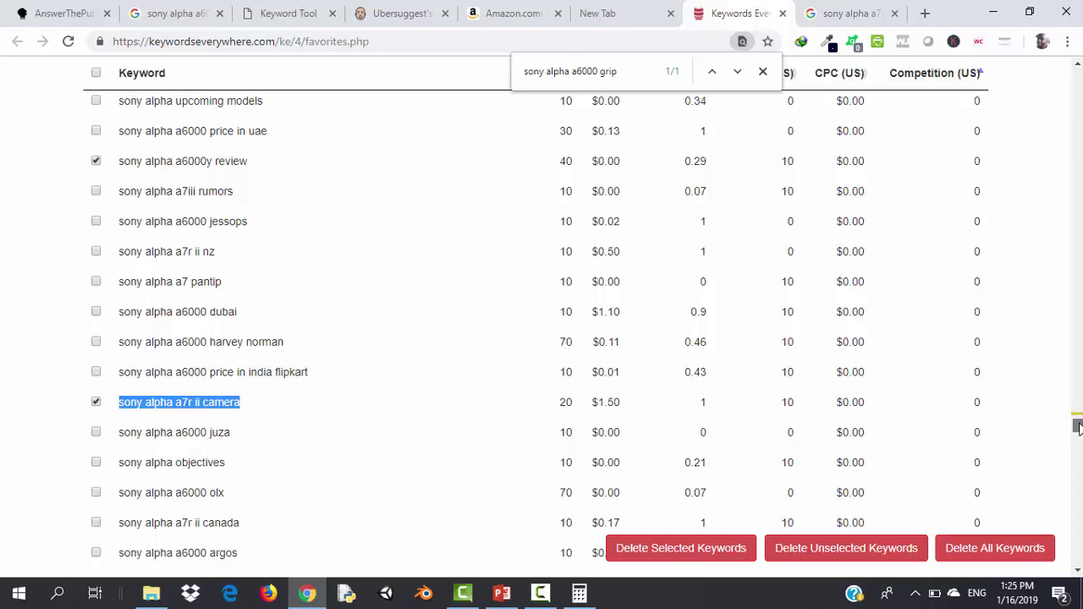
pyautogui.moveTo(1078, 428); pyautogui.dragTo(1077, 471)
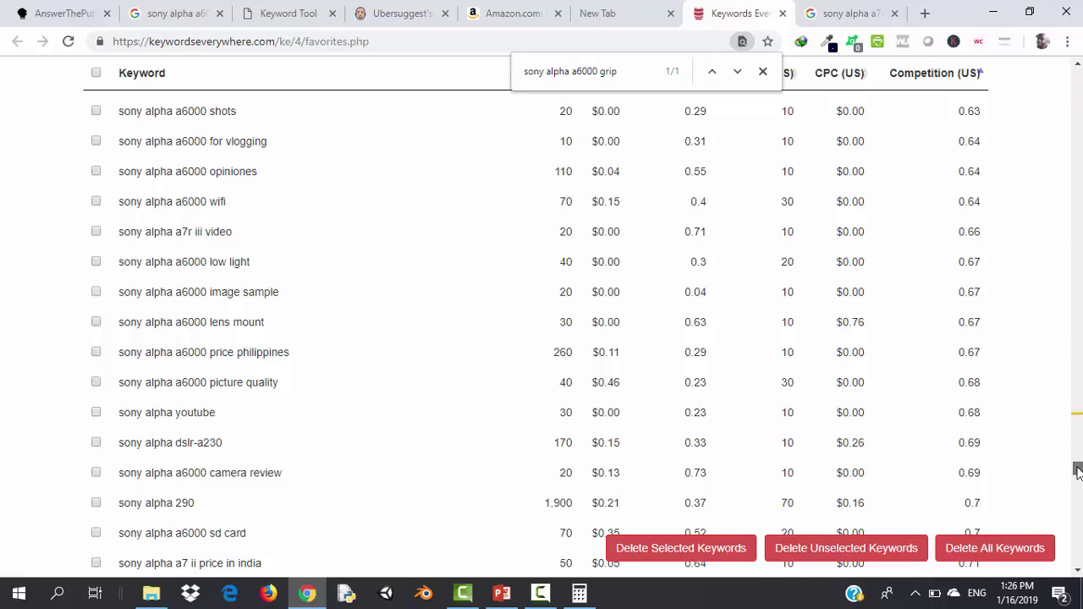
pyautogui.moveTo(1077, 471); pyautogui.dragTo(1073, 431)
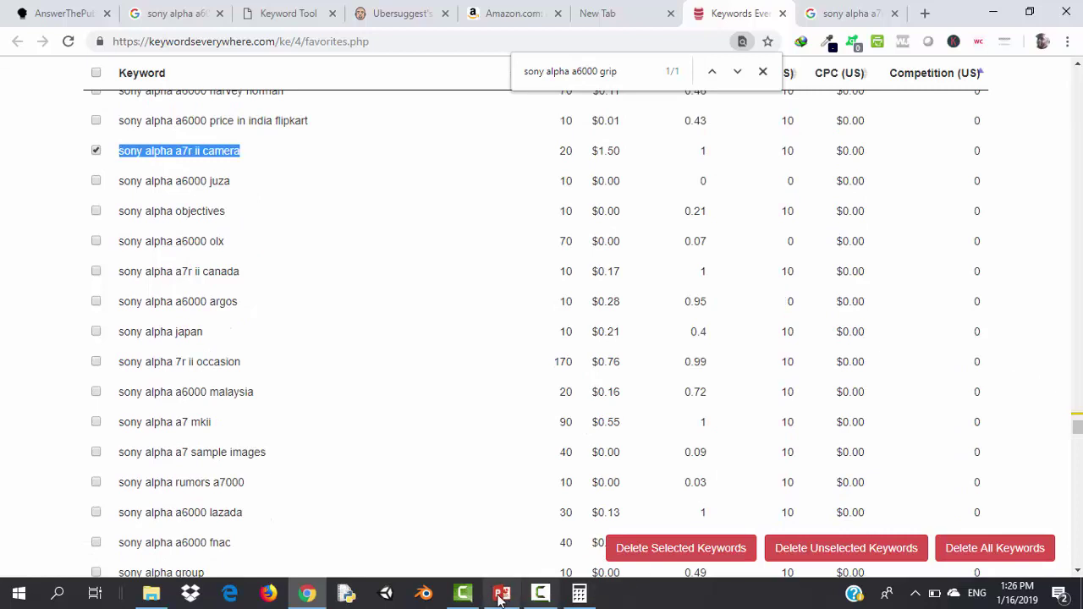
# Copy all rows of the keyword favorites table to the clipboard
pyautogui.click(542, 593)
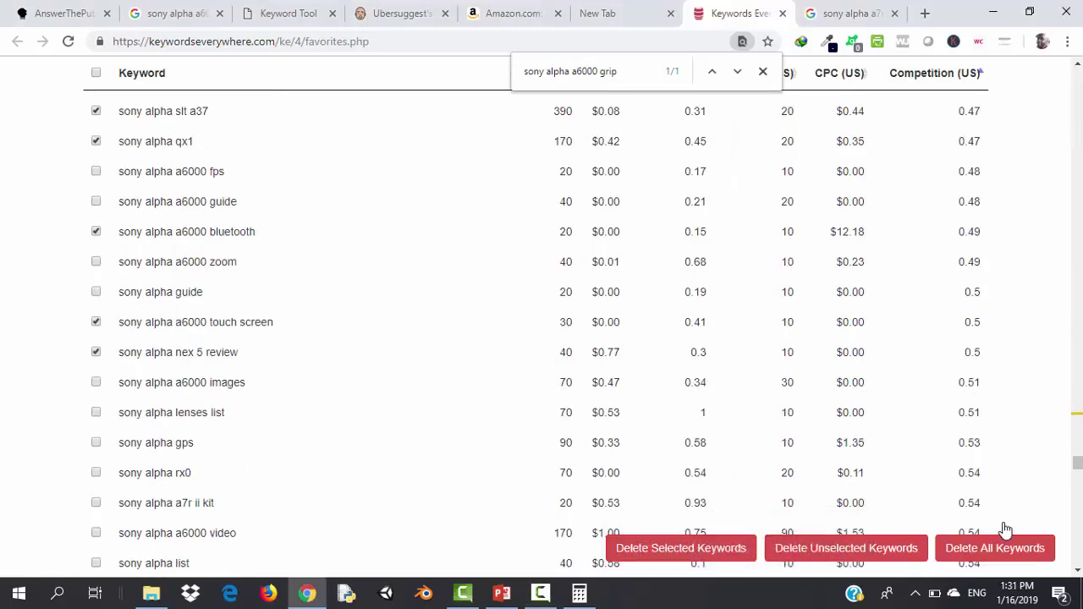
pyautogui.click(1004, 524)
pyautogui.moveTo(1079, 451); pyautogui.dragTo(1030, 71)
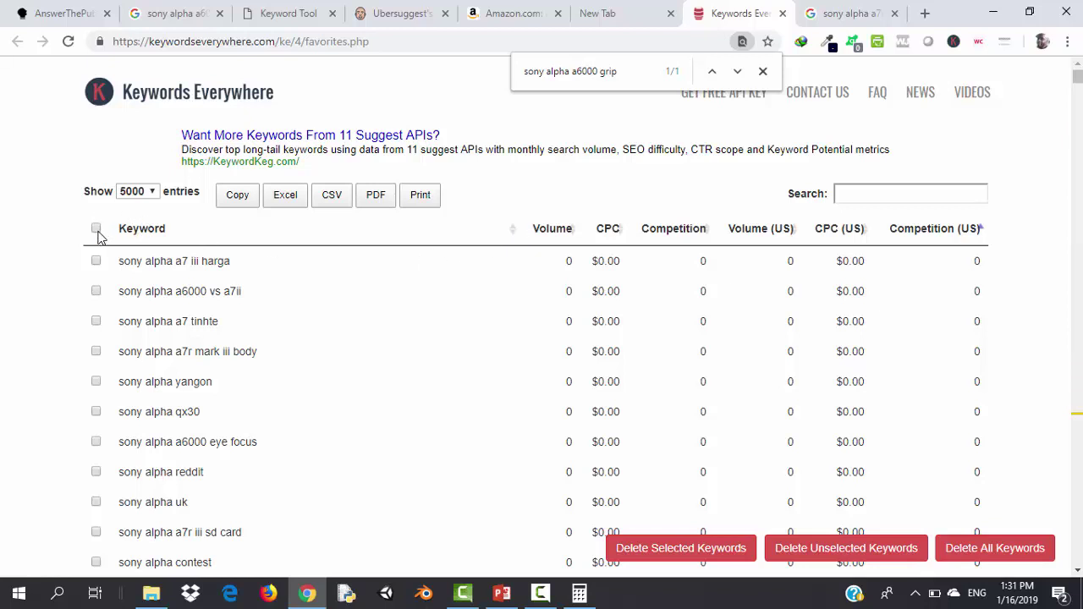
pyautogui.click(237, 197)
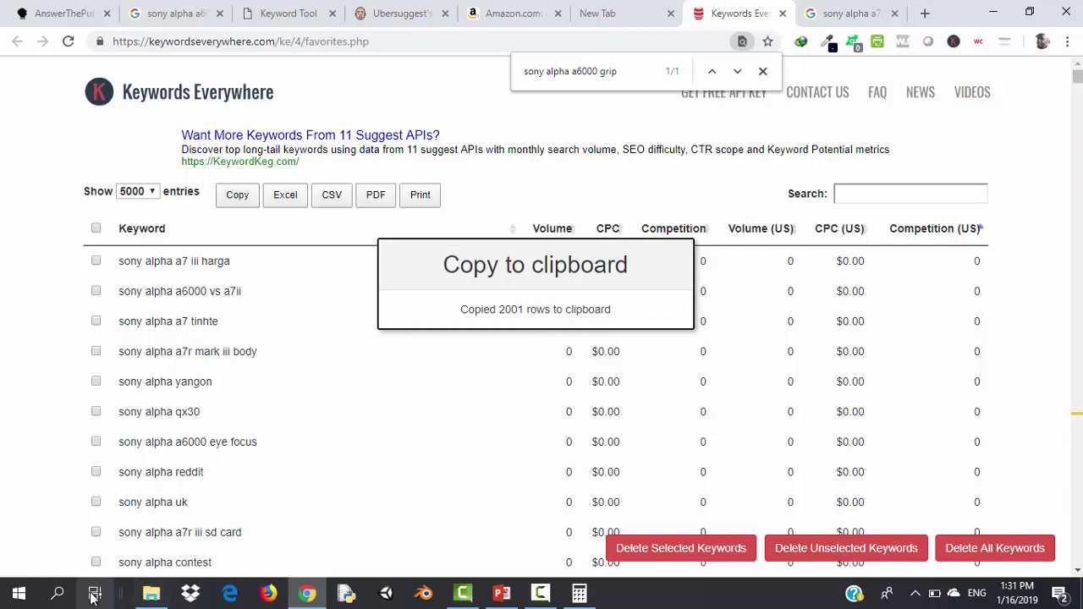
# Open Excel 2013 with a blank workbook and paste the copied keyword table starting at cell A1
pyautogui.click(18, 595)
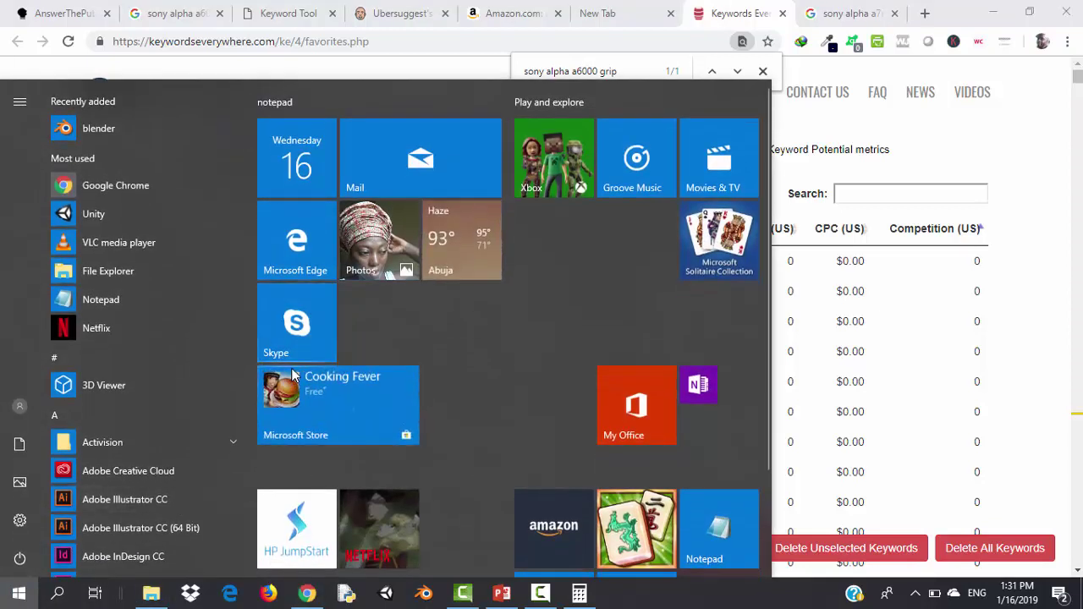
pyautogui.write('ex')
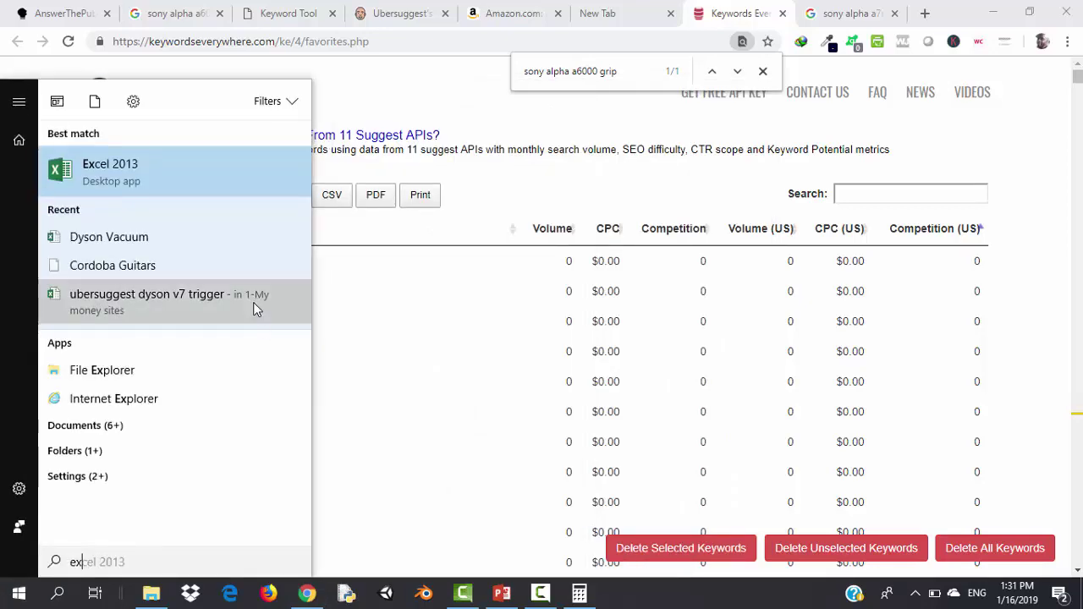
pyautogui.click(128, 170)
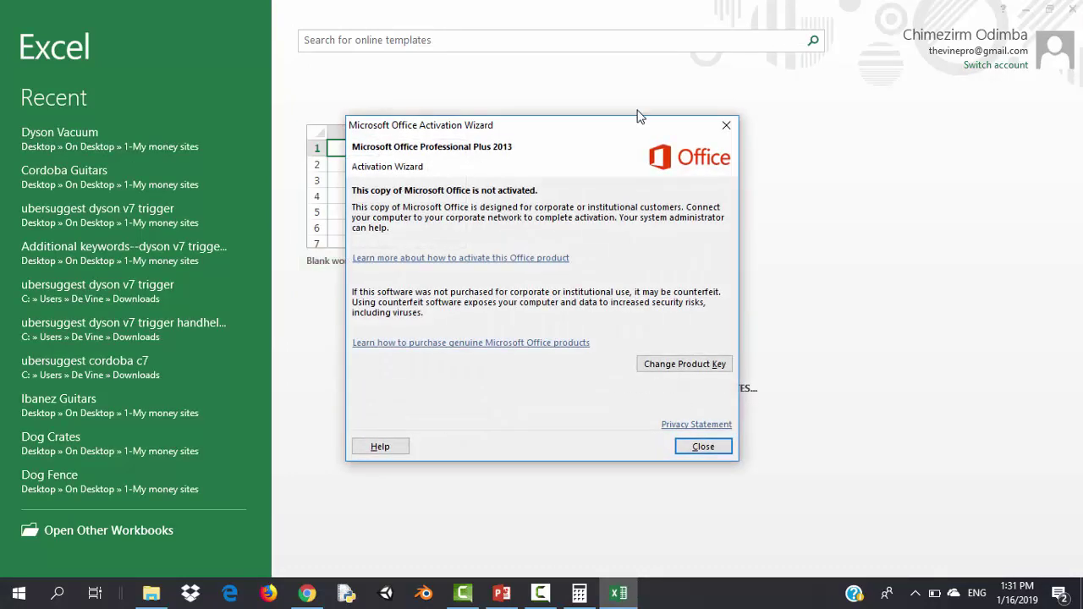
pyautogui.click(726, 126)
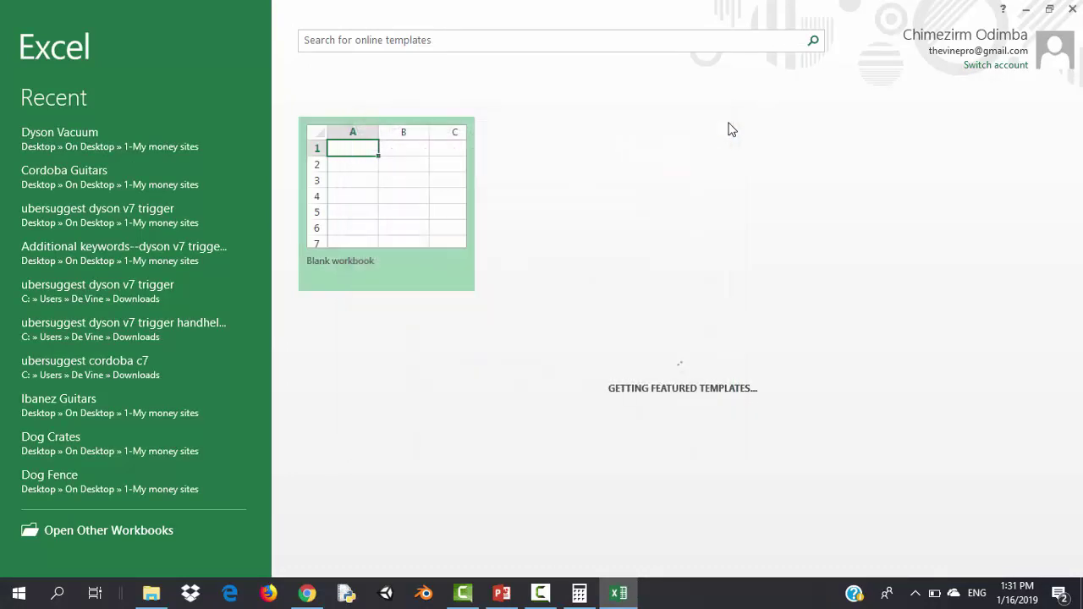
pyautogui.click(444, 170)
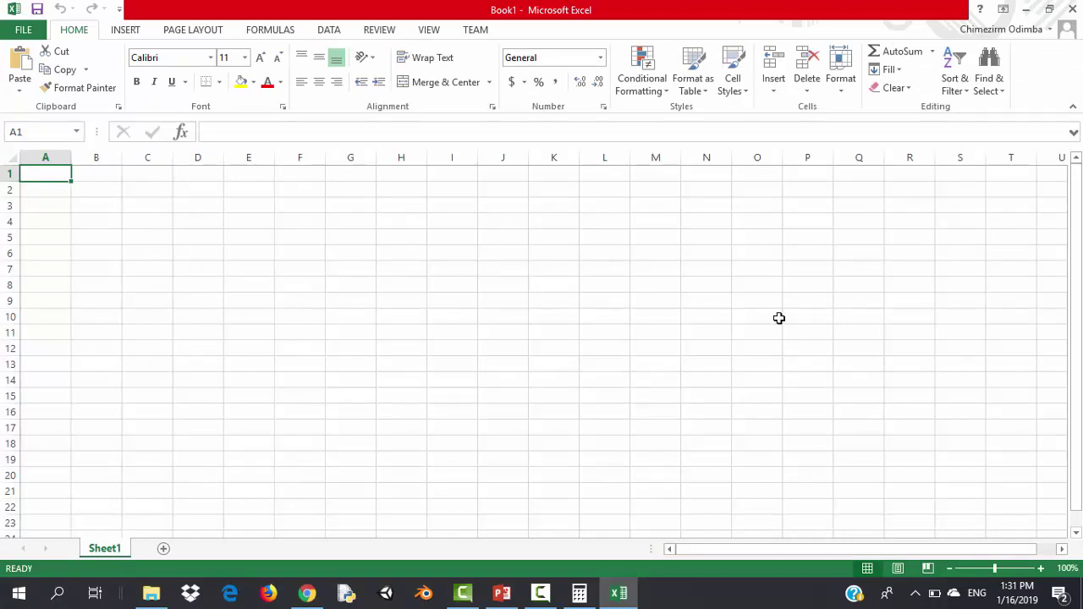
pyautogui.hotkey('ctrl', 'v')
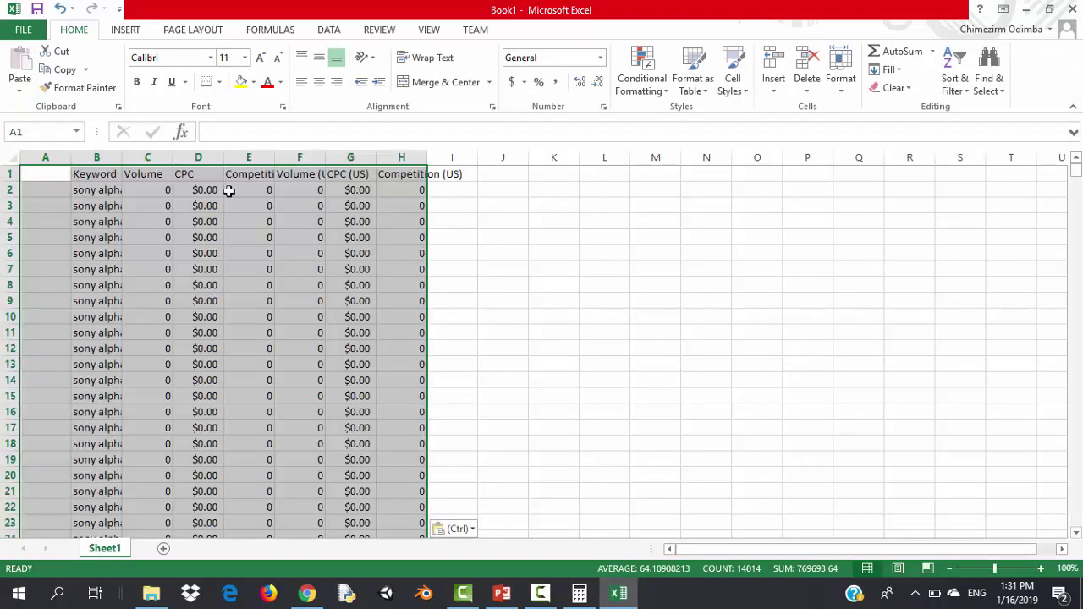
# Widen the Keyword column to fit its entries and delete the empty column A
pyautogui.moveTo(125, 157); pyautogui.dragTo(275, 158)
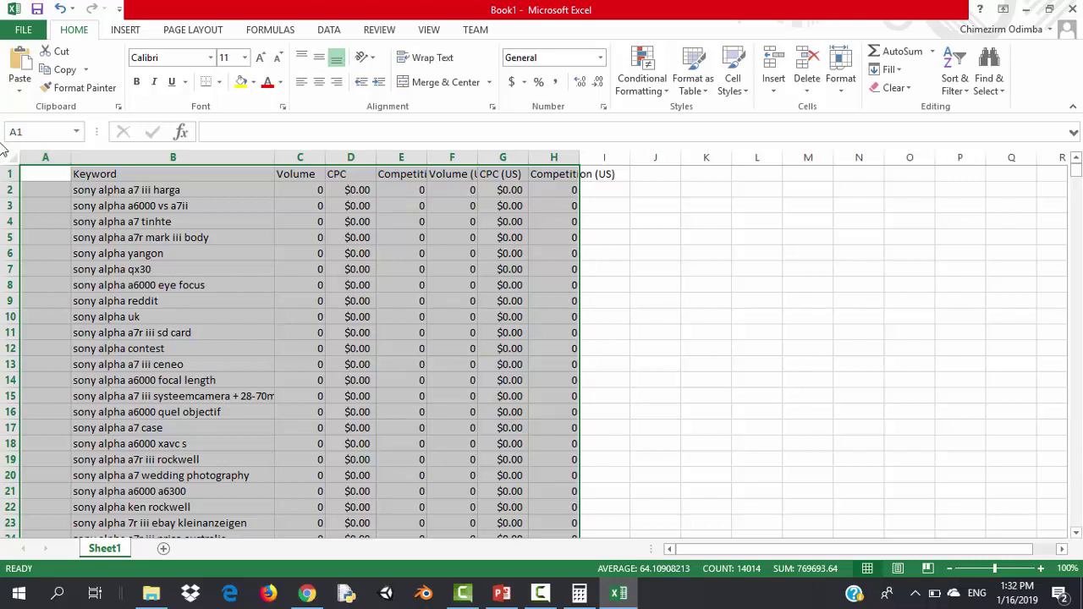
pyautogui.click(47, 154)
pyautogui.rightClick(47, 153)
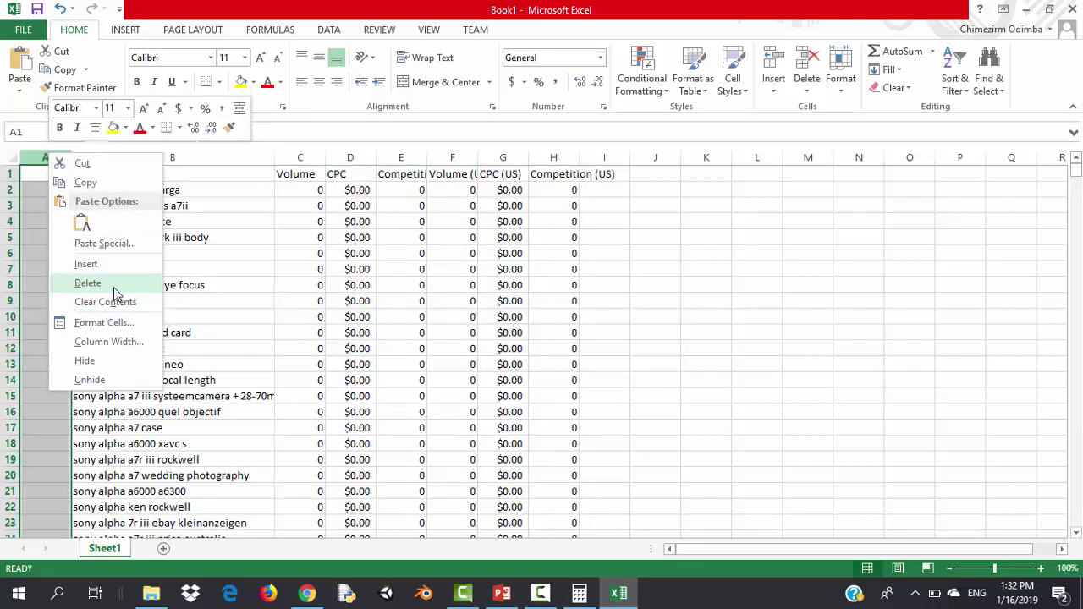
pyautogui.click(88, 283)
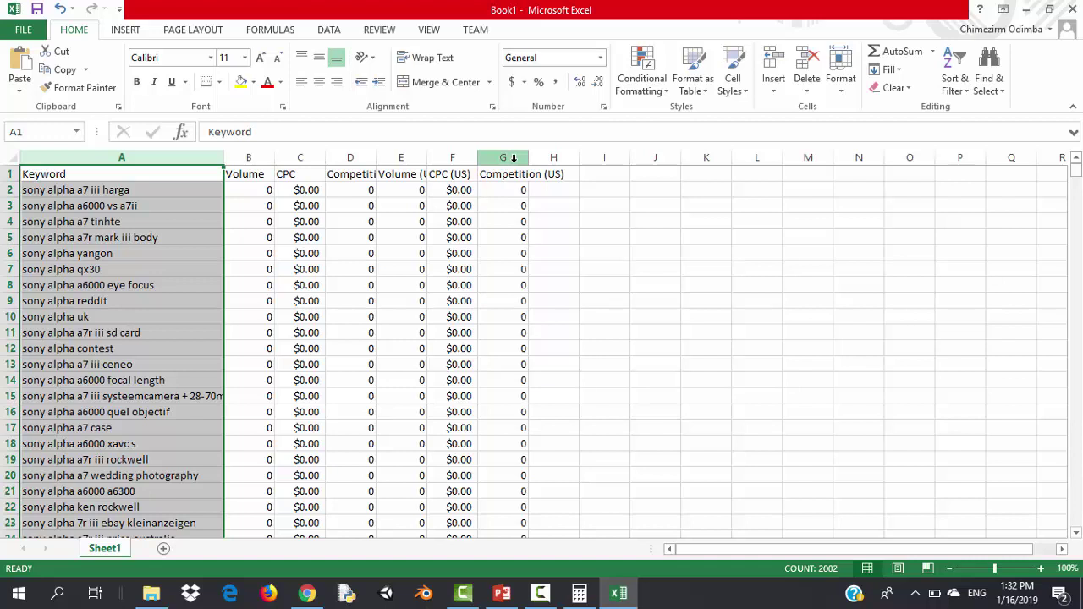
# Sort the whole table by Volume (US) from largest to smallest, expanding the selection to the neighbouring columns
pyautogui.click(407, 154)
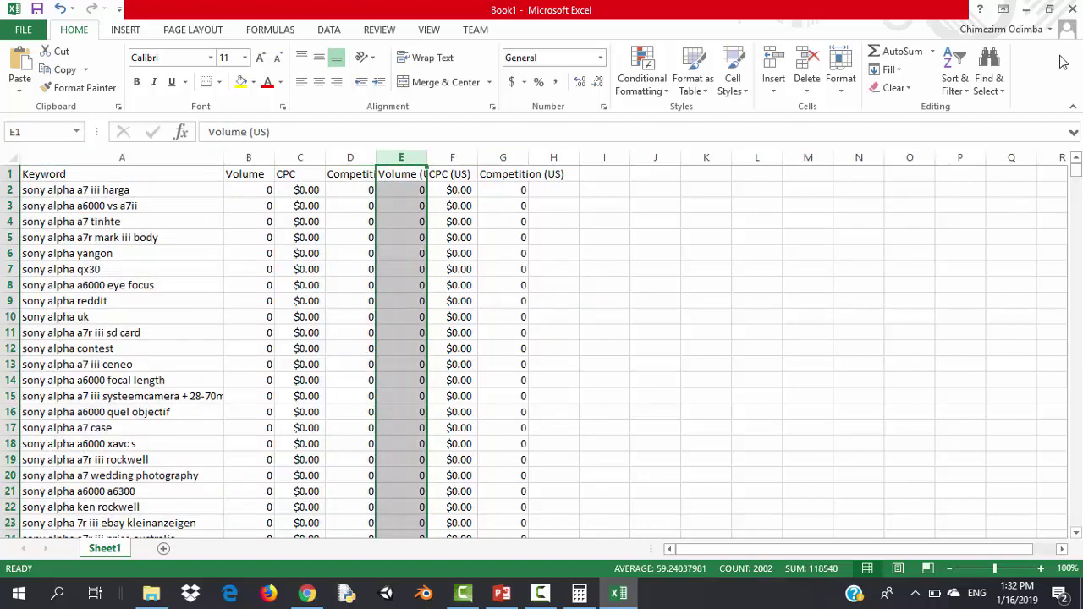
pyautogui.click(961, 91)
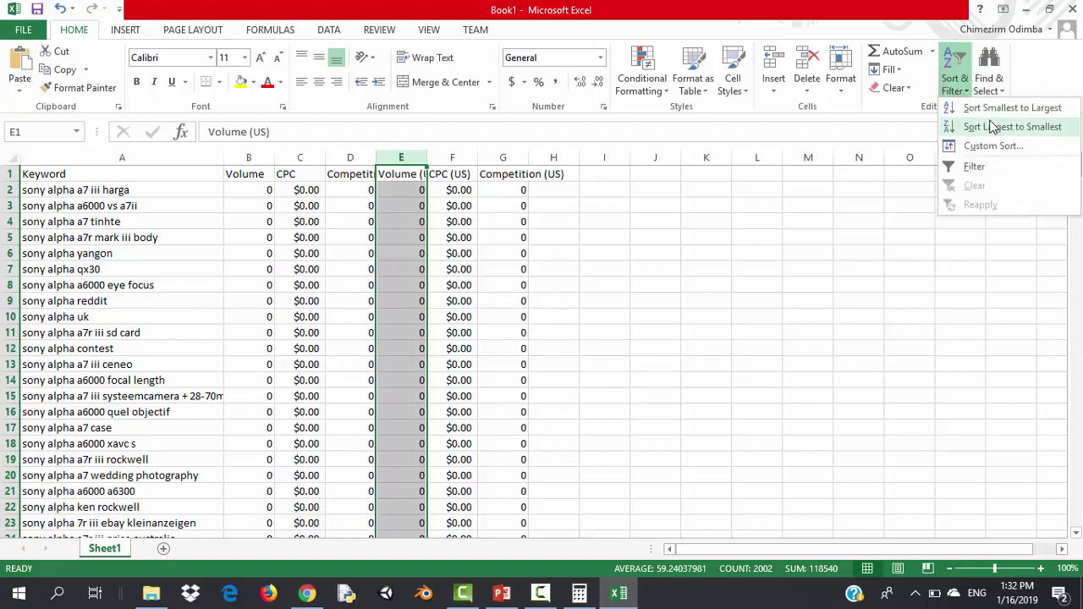
pyautogui.click(994, 127)
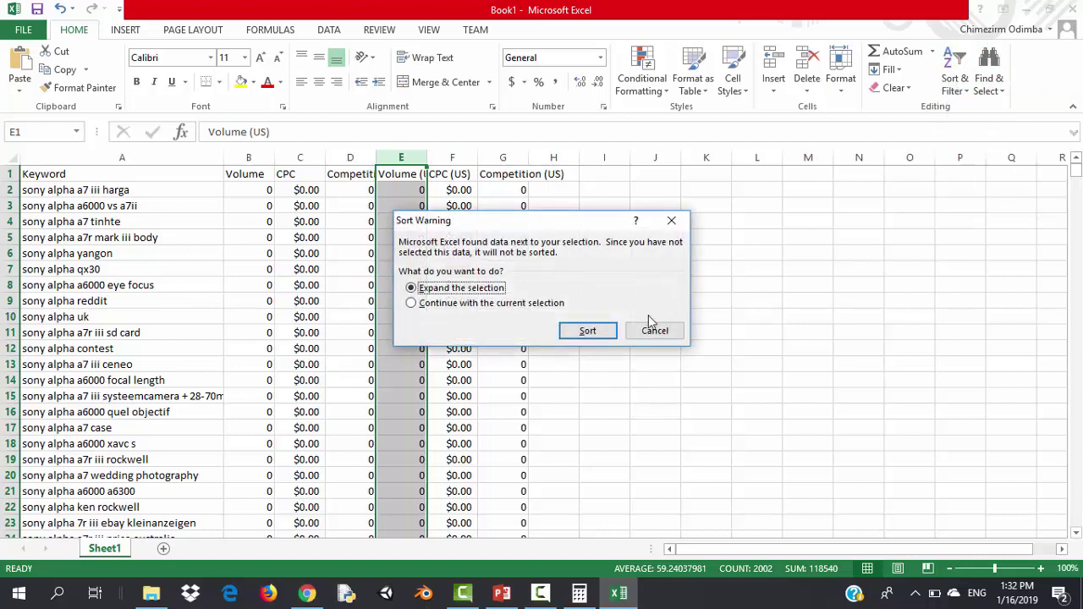
pyautogui.click(586, 331)
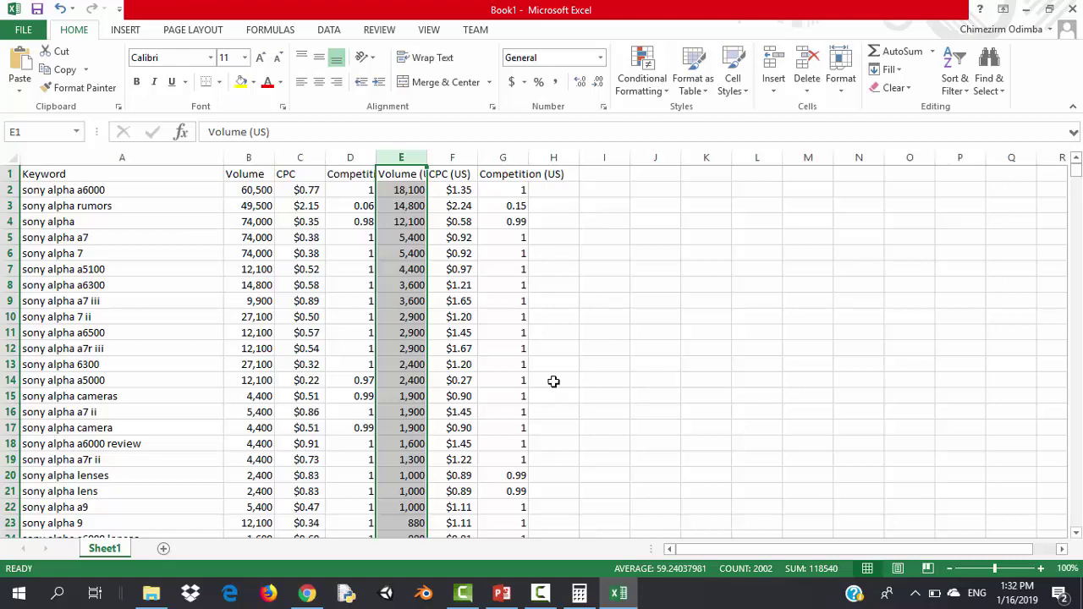
# Mark the low-competition keyword "sony alpha a6000 vs a6300" in A31 by adding an "x" in front of it
pyautogui.moveTo(1077, 175); pyautogui.dragTo(1076, 185)
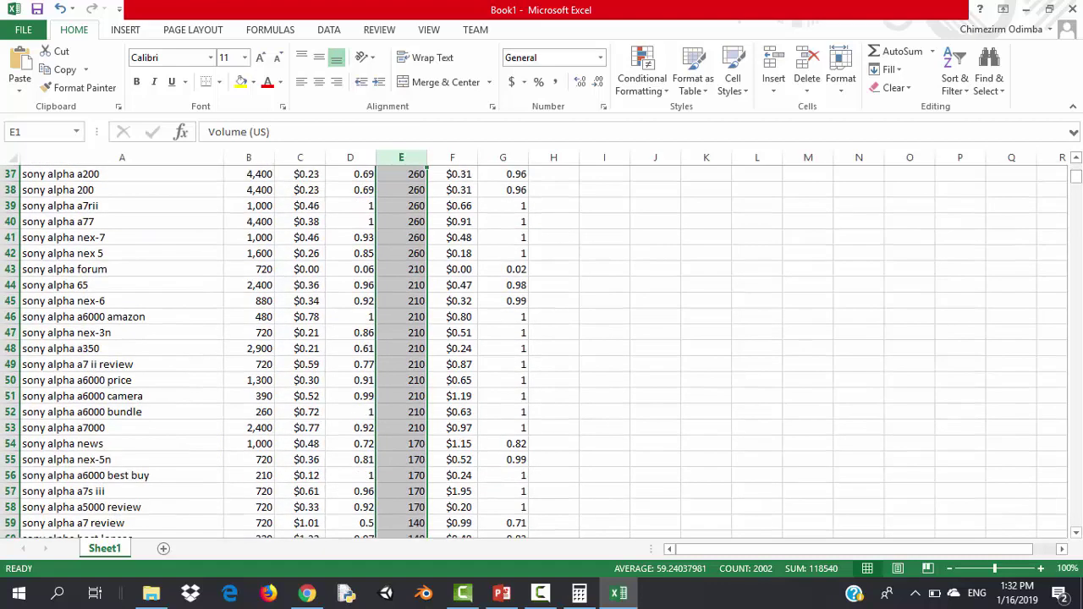
pyautogui.click(1077, 159)
pyautogui.moveTo(1077, 159); pyautogui.dragTo(1077, 159)
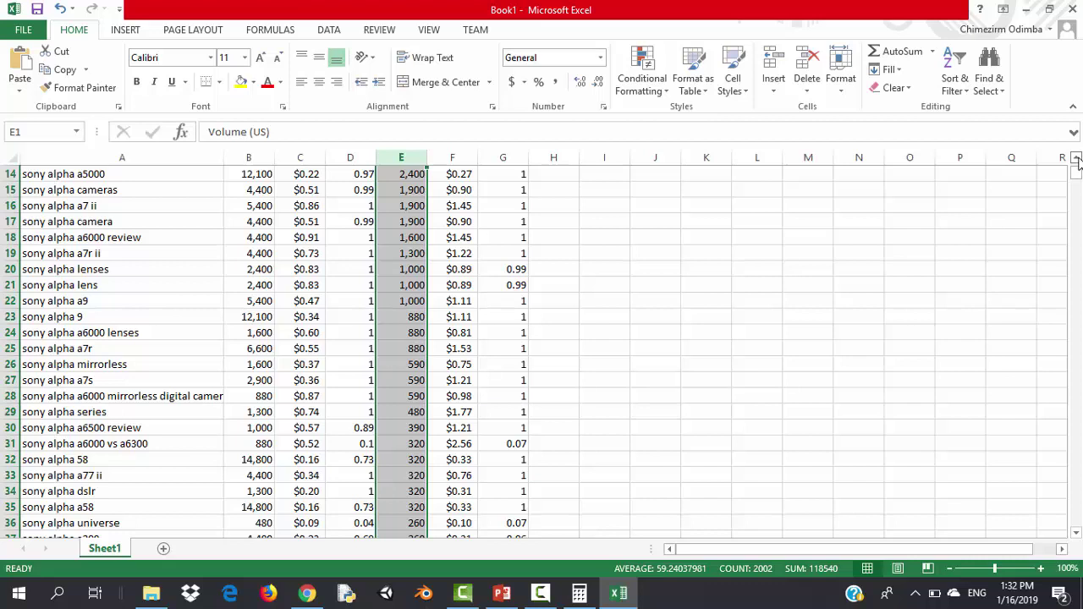
pyautogui.doubleClick(25, 443)
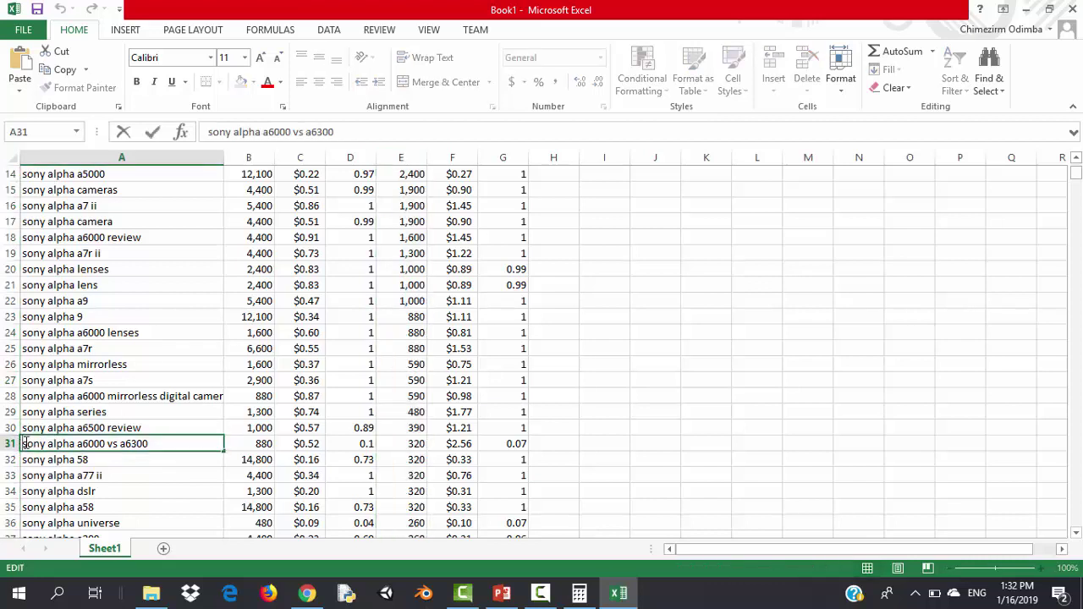
pyautogui.write('x')
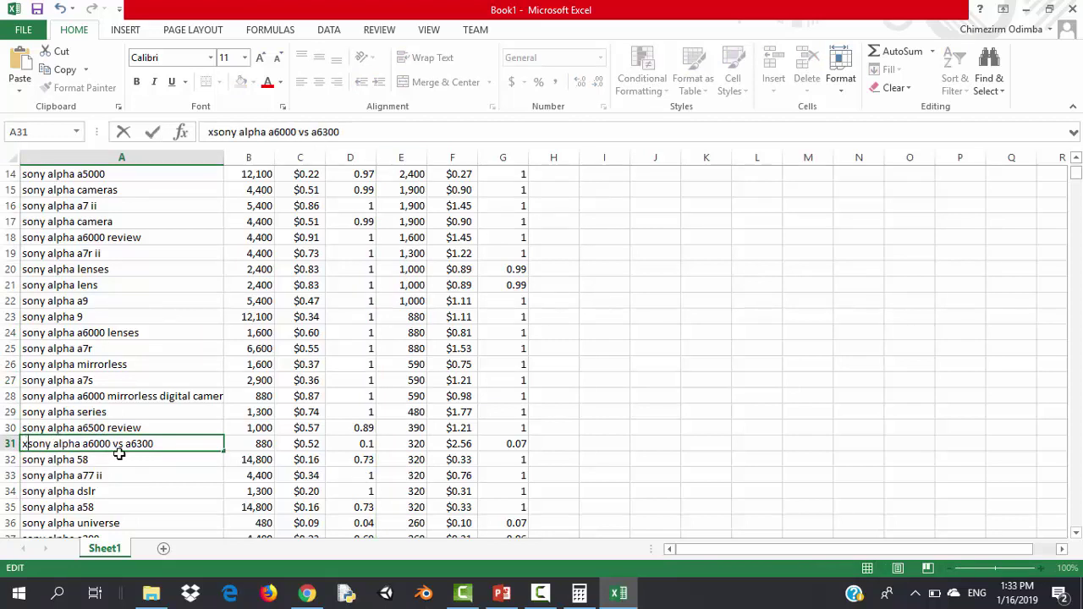
pyautogui.write('-')
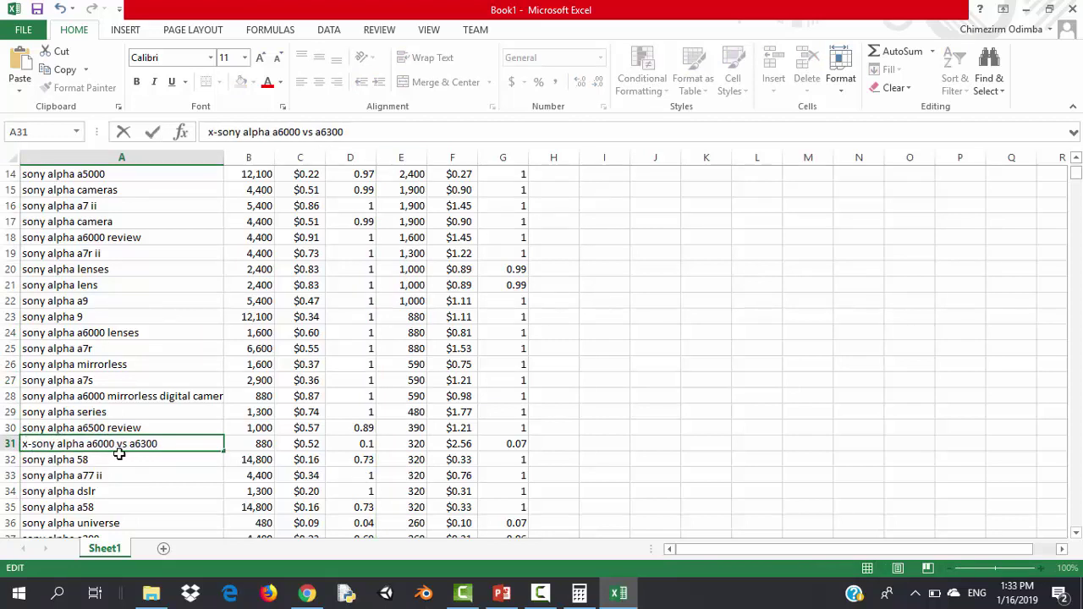
pyautogui.press('BackSpace')
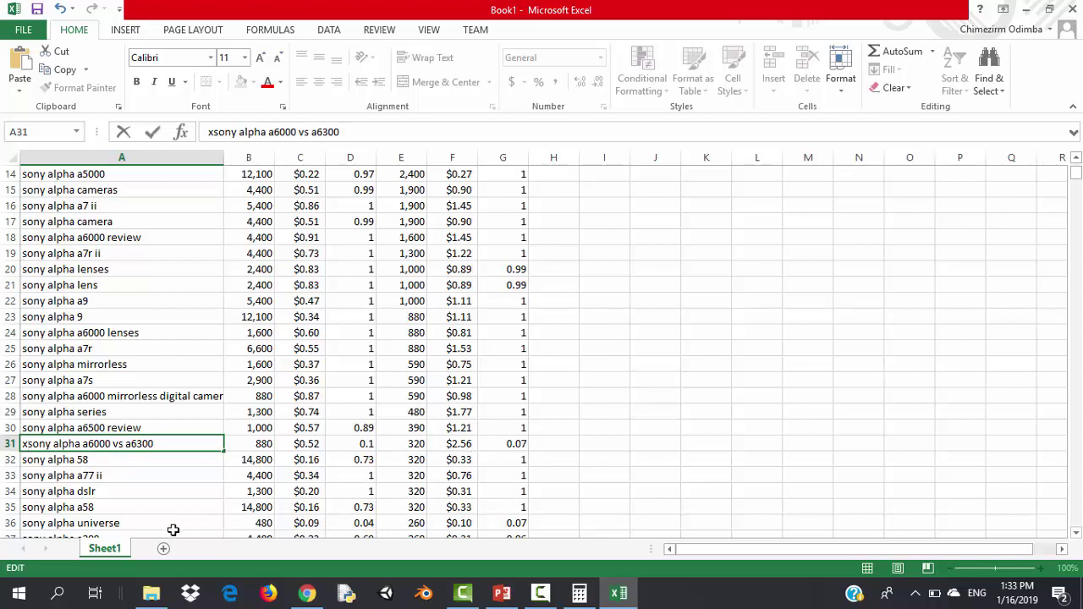
# Add an "x" in front of the keyword "sony alpha universe" in A36 to mark it
pyautogui.click(26, 522)
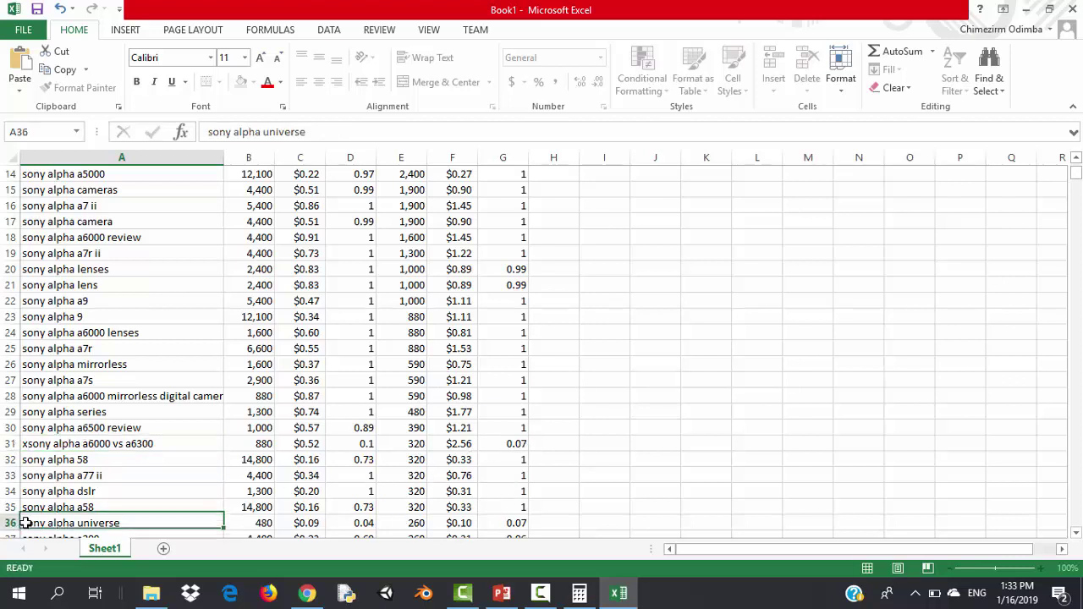
pyautogui.doubleClick(27, 523)
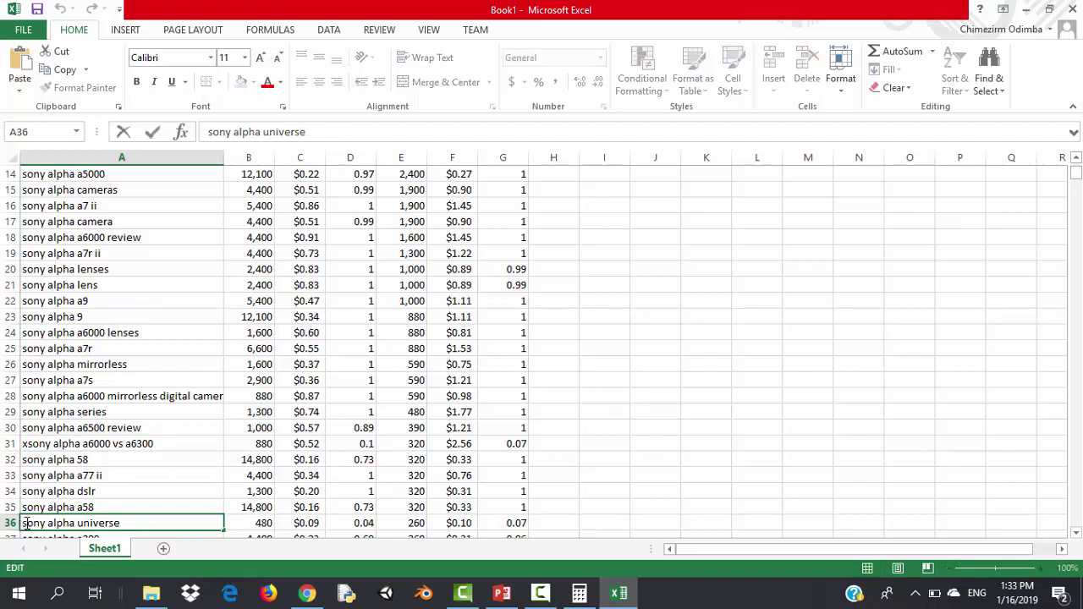
pyautogui.write('x')
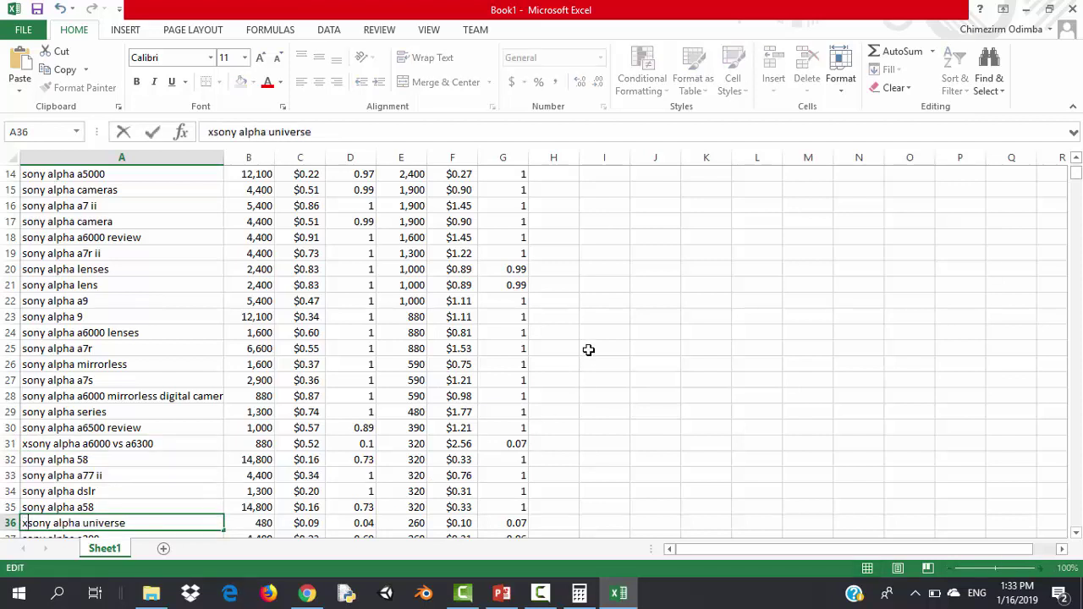
# Look through the sorted keywords below row 36 and check their Competition (US) values
pyautogui.click(1076, 533)
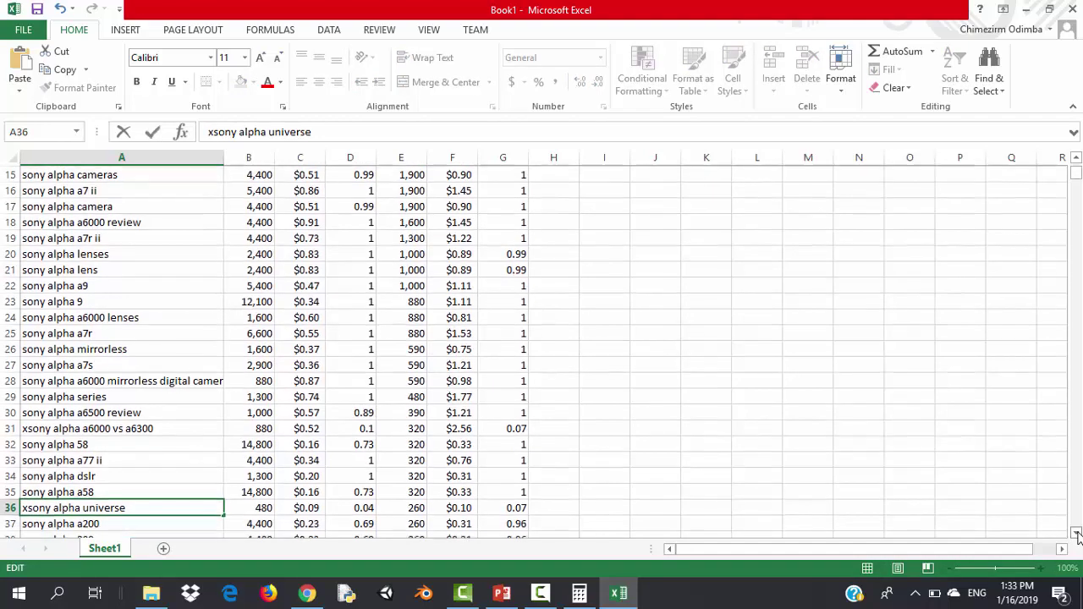
pyautogui.click(1076, 533)
pyautogui.click(1076, 533)
pyautogui.click(1076, 533)
pyautogui.click(1076, 533)
pyautogui.click(1076, 533)
pyautogui.click(1076, 533)
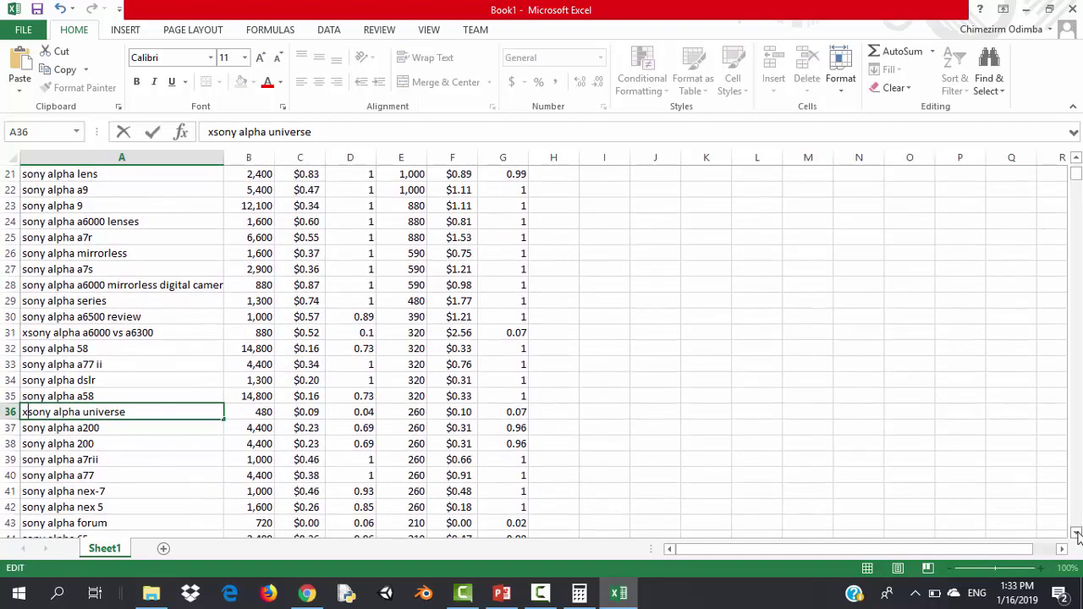
pyautogui.click(1076, 533)
pyautogui.click(1076, 533)
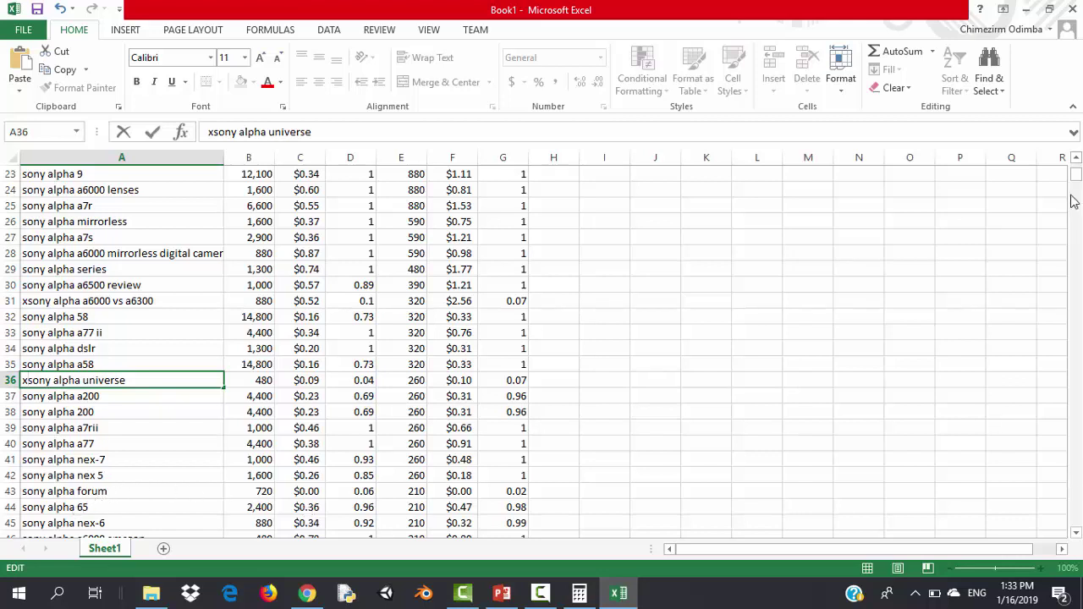
# Switch to Chrome and look through the Keywords Everywhere favorites listed by ascending Competition (US), checking their volumes
pyautogui.click(307, 594)
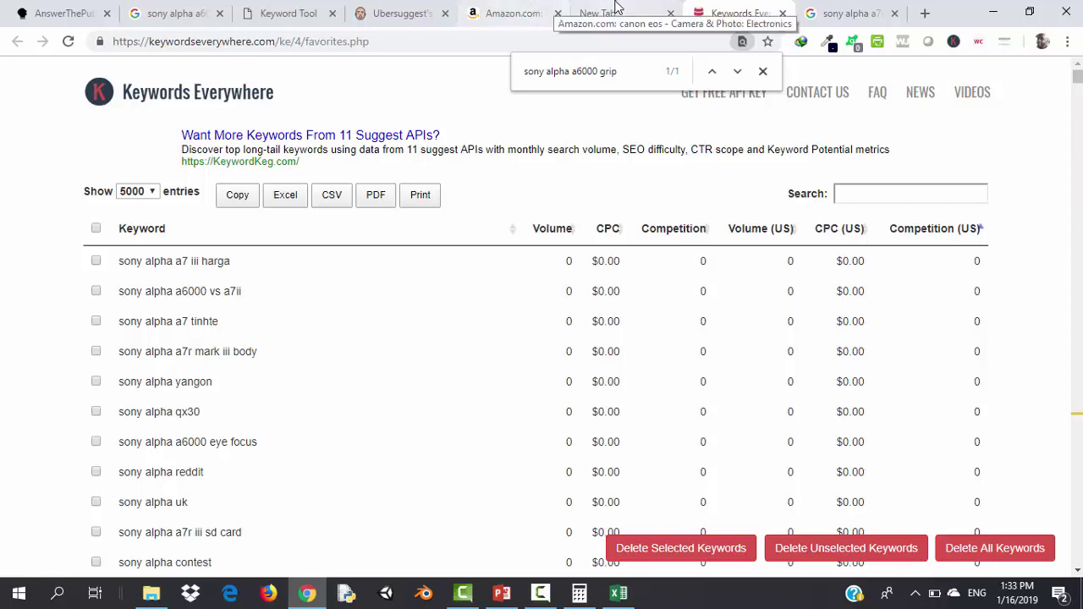
pyautogui.click(163, 10)
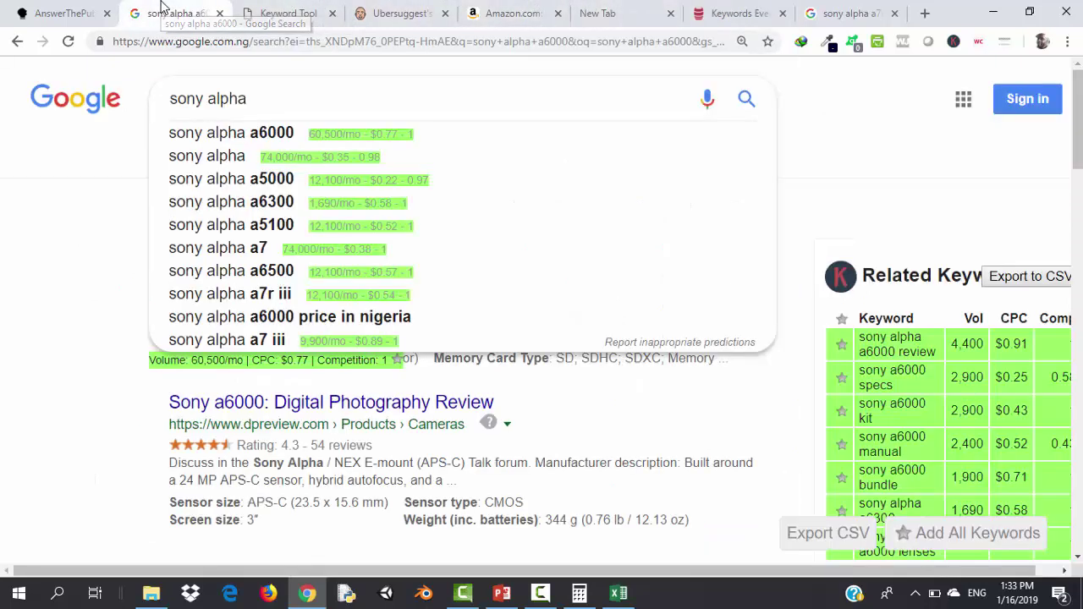
pyautogui.click(850, 14)
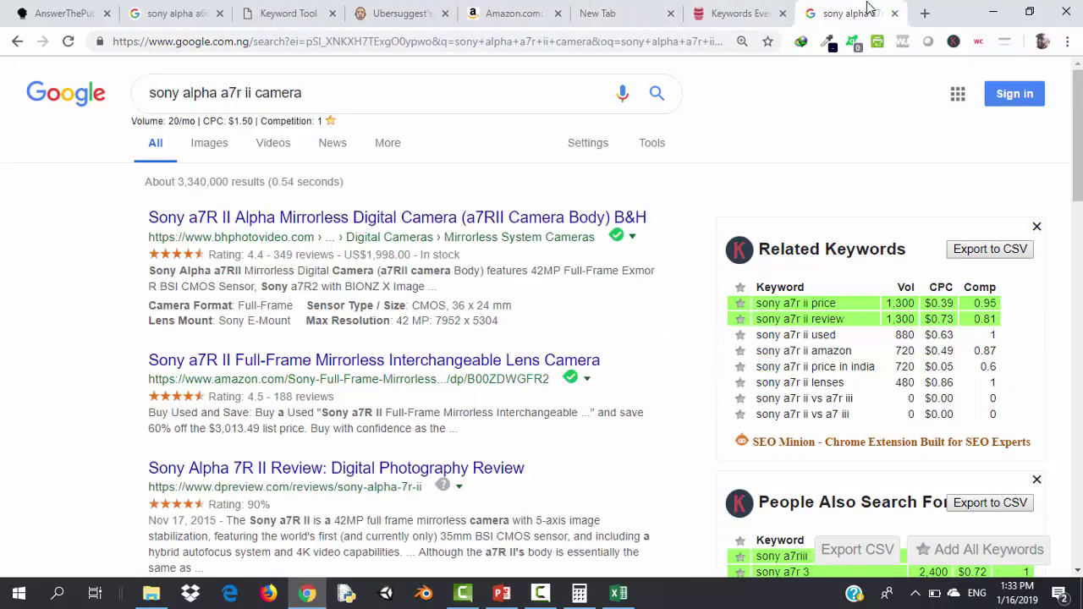
pyautogui.click(752, 8)
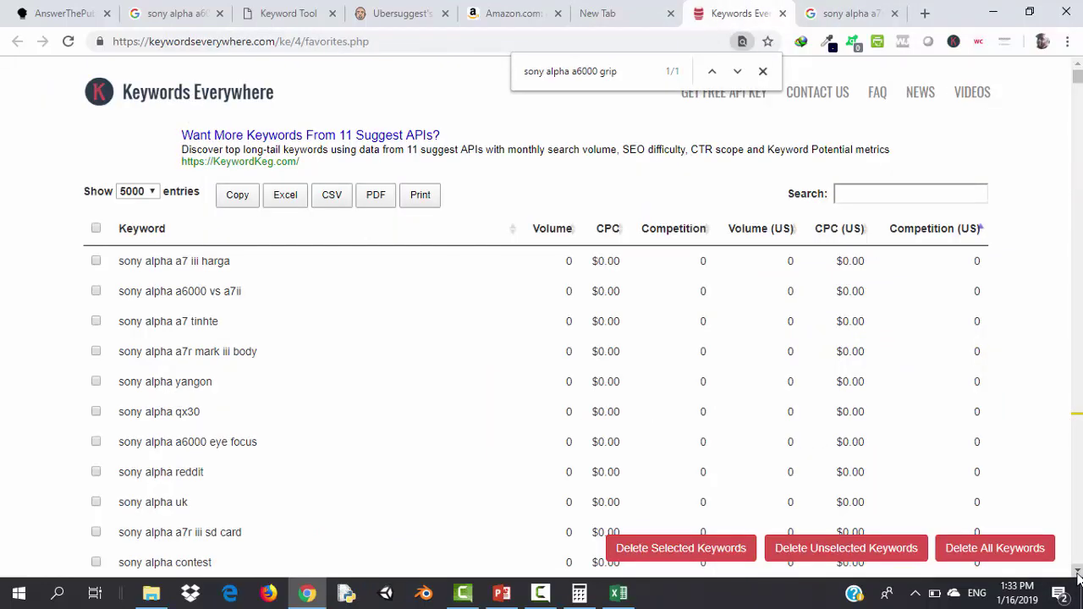
pyautogui.scroll(-1, 1077, 575)
pyautogui.scroll(-3, 1076, 575)
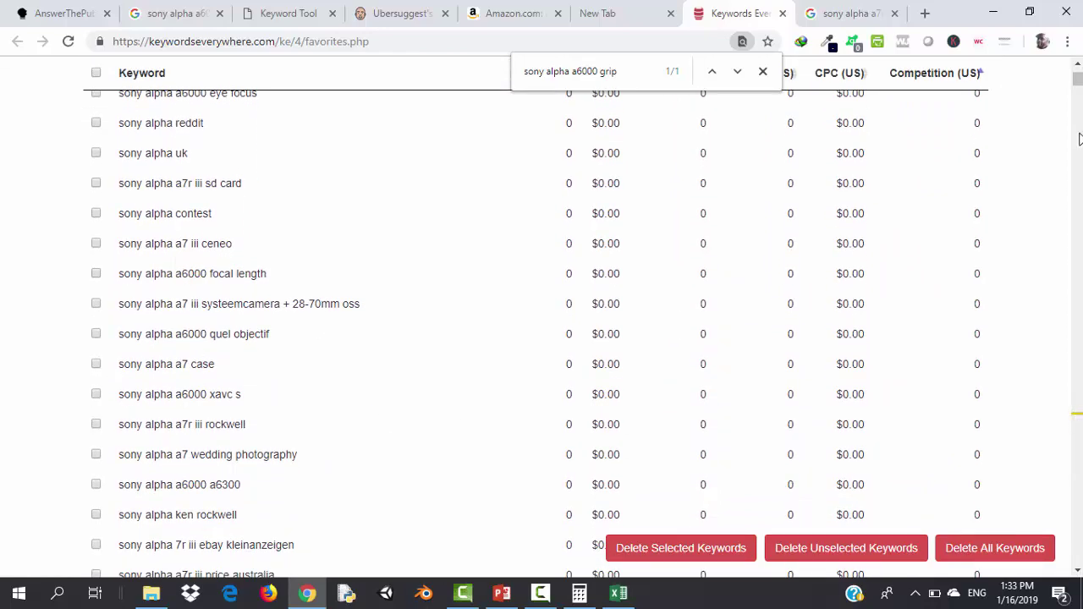
pyautogui.moveTo(1078, 81); pyautogui.dragTo(1078, 133)
pyautogui.scroll(-20, 537, 334)
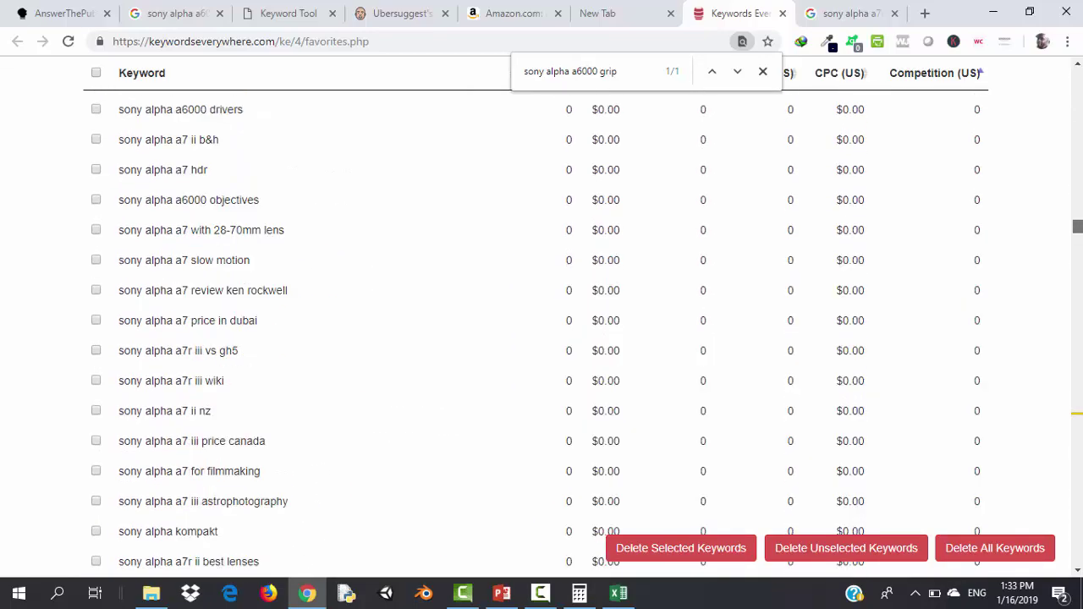
pyautogui.scroll(-5, 536, 334)
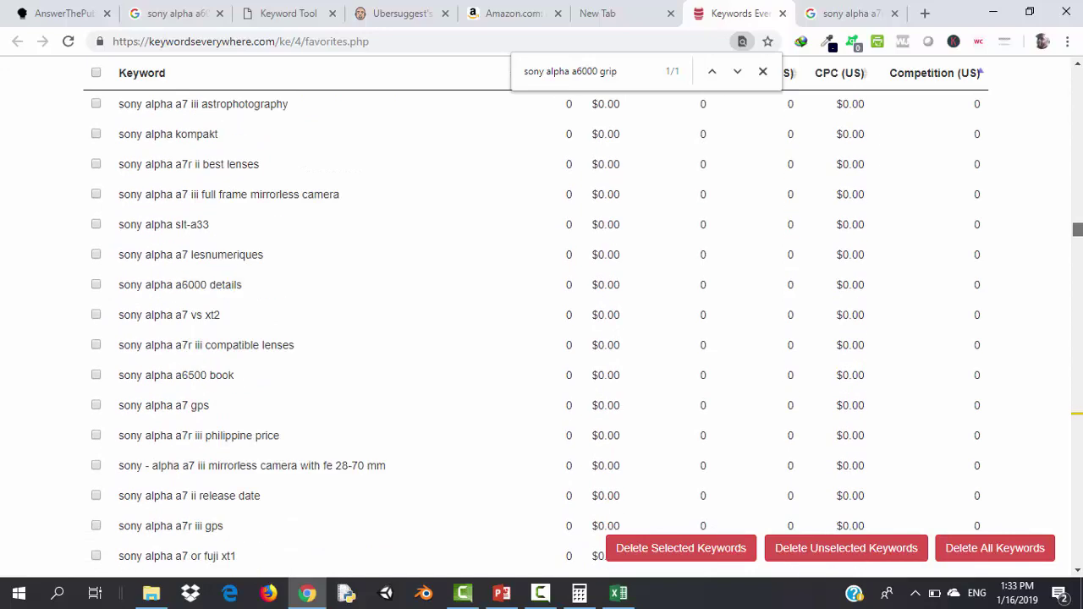
pyautogui.scroll(-20, 1076, 275)
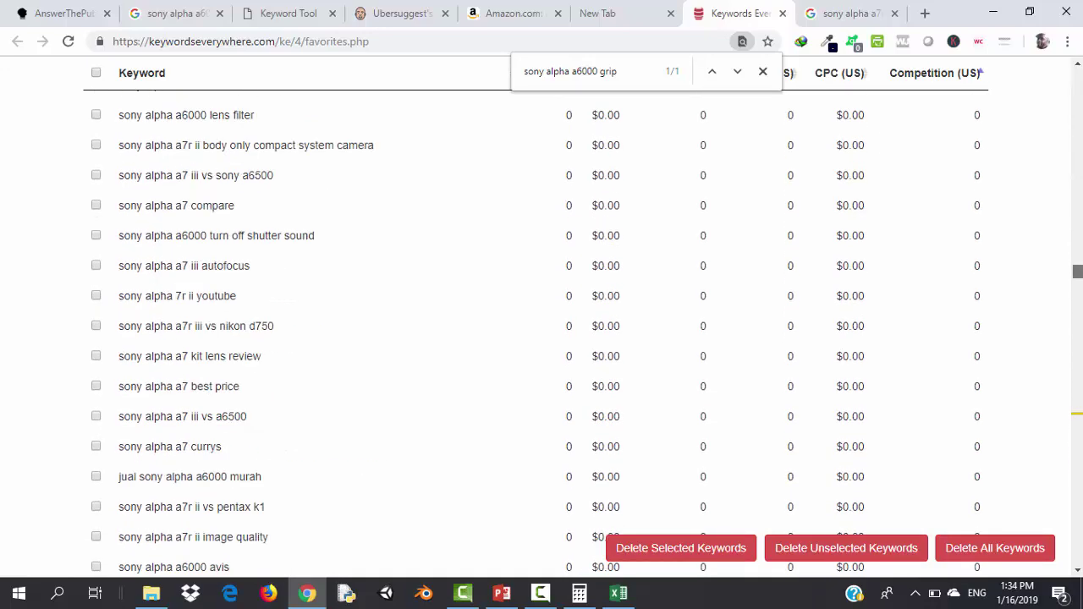
pyautogui.scroll(20, 1076, 275)
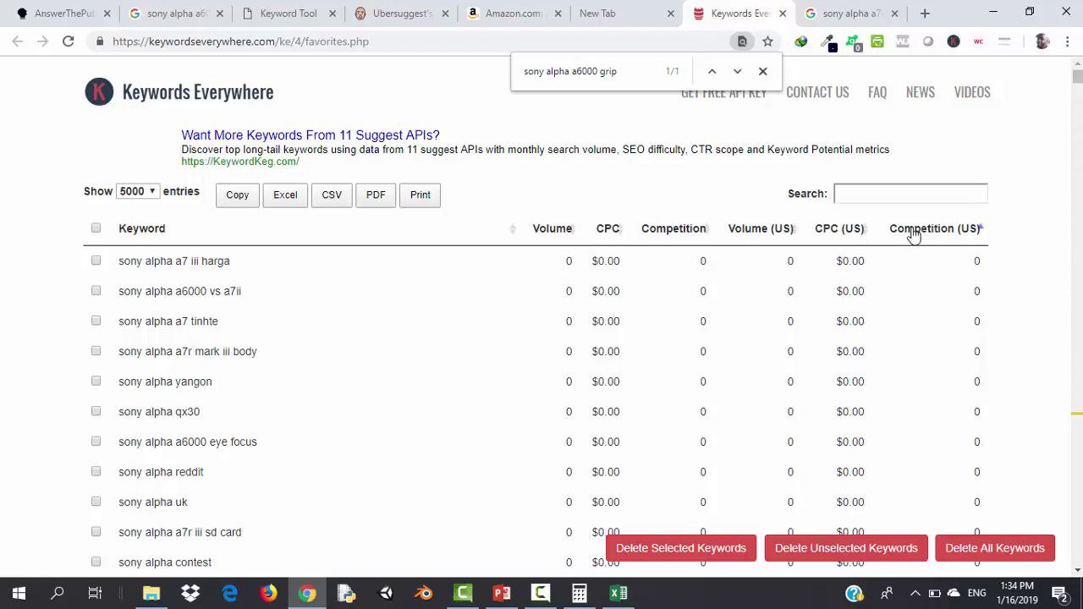
# Sort the favorites by Volume (US) from highest to lowest and check the Competition (US) values down to "sony alpha universe"
pyautogui.click(751, 230)
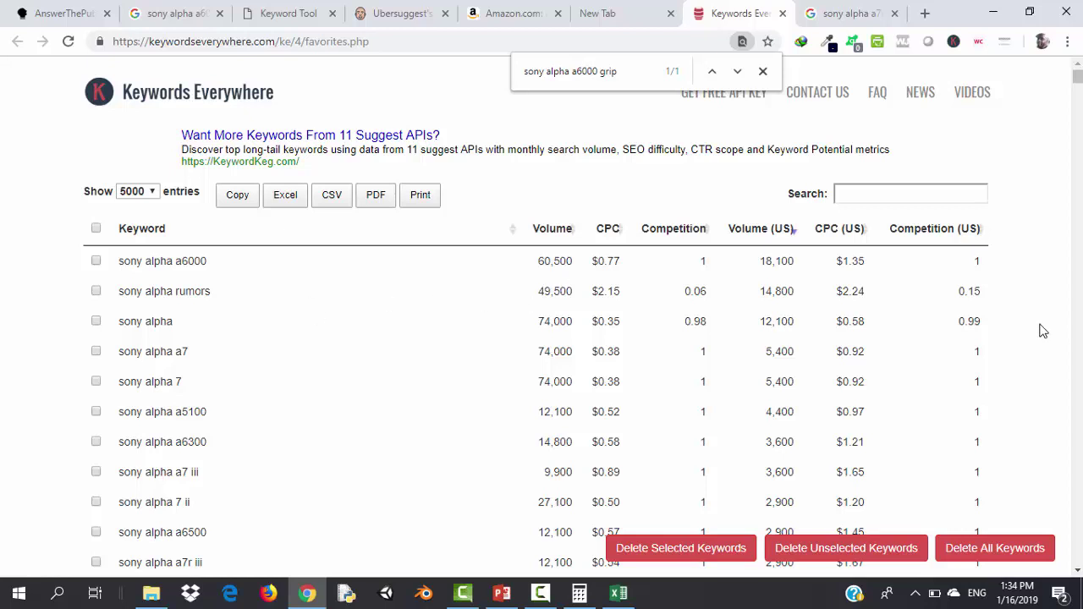
pyautogui.scroll(-2, 1043, 331)
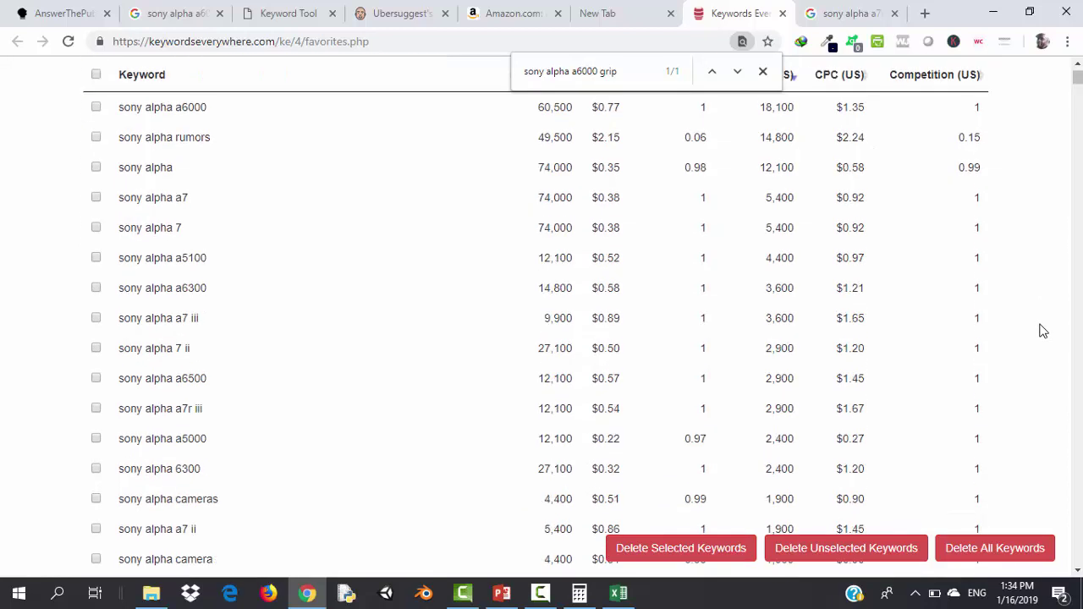
pyautogui.scroll(-2, 1042, 330)
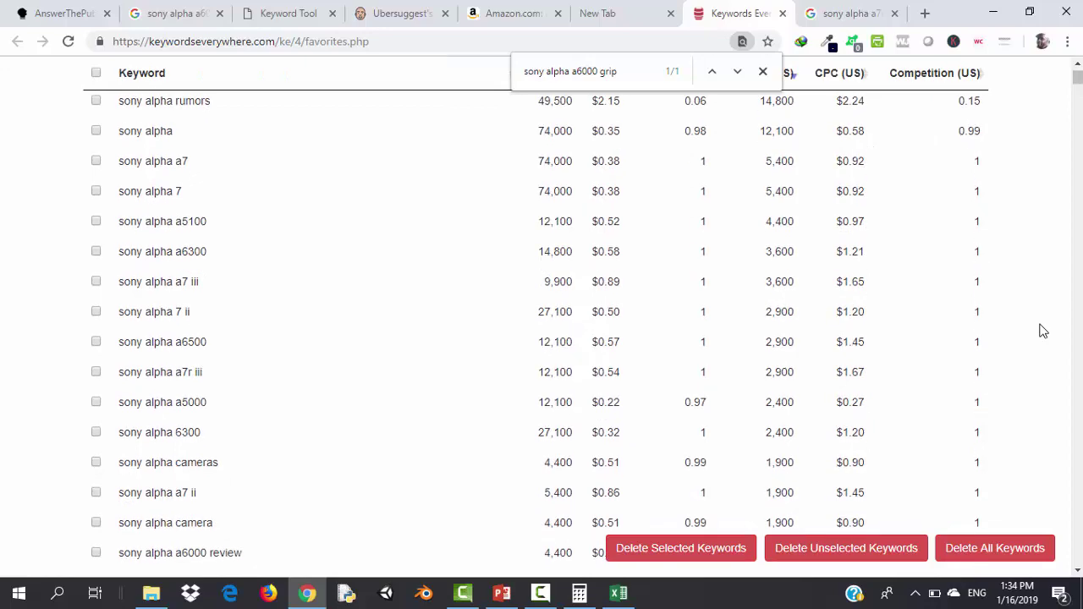
pyautogui.scroll(-2, 1043, 331)
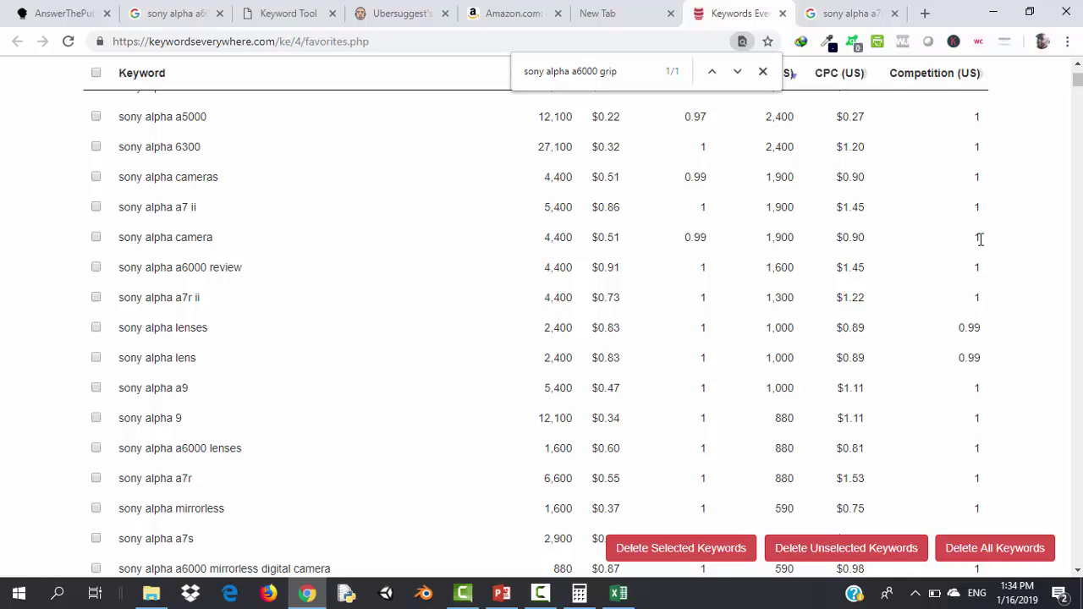
pyautogui.scroll(-2, 1049, 387)
pyautogui.scroll(-5, 1049, 386)
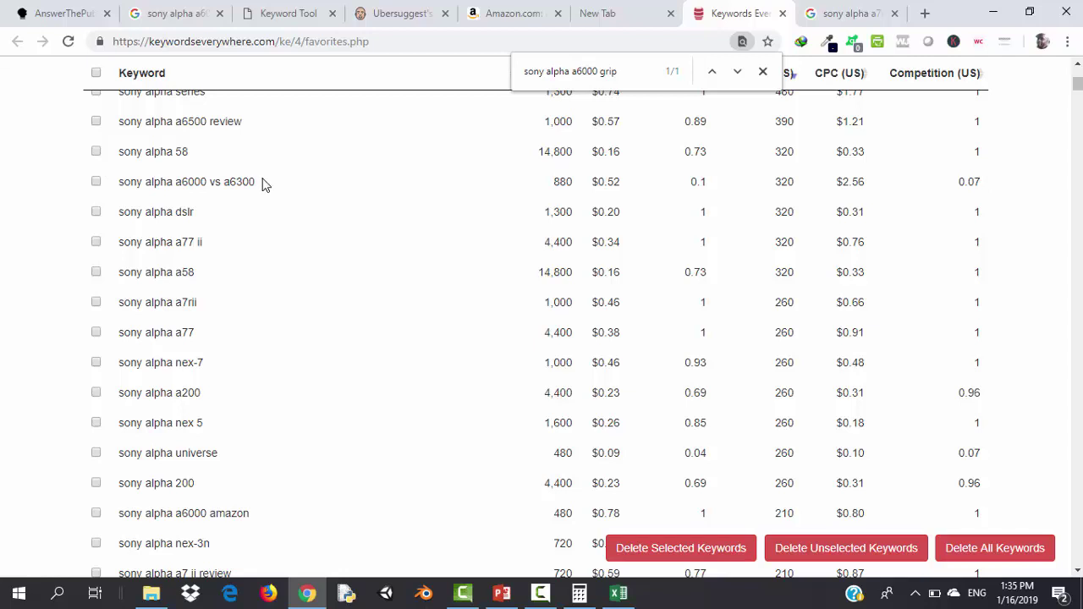
# Copy the keyword "sony alpha a6000 vs a6300" from the favorites and search Google for it in place of the previous query
pyautogui.moveTo(263, 184); pyautogui.dragTo(119, 177)
pyautogui.hotkey('ctrl', 'c')
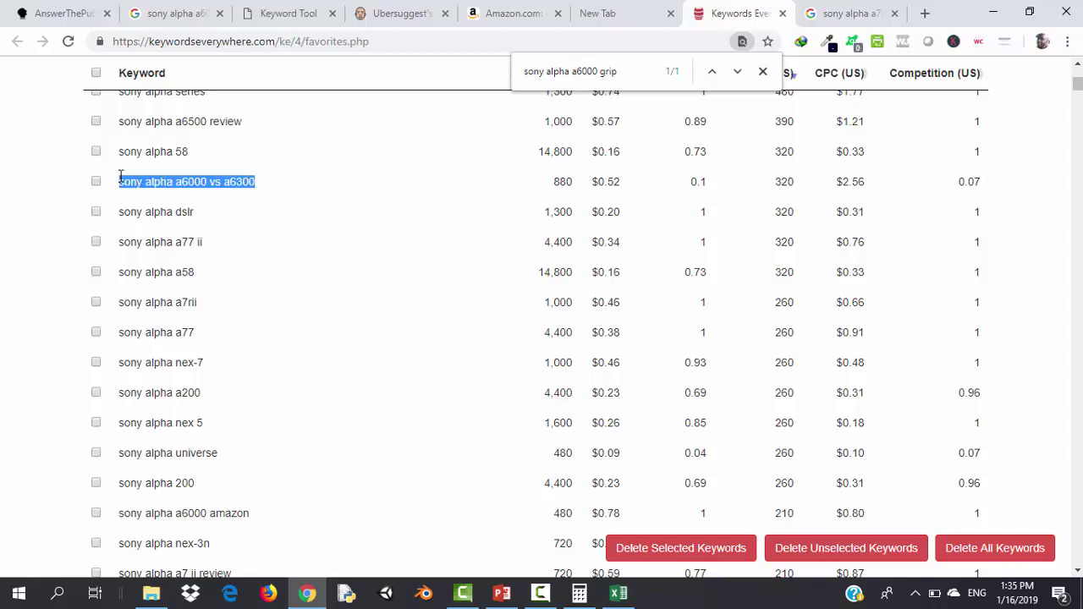
pyautogui.click(836, 11)
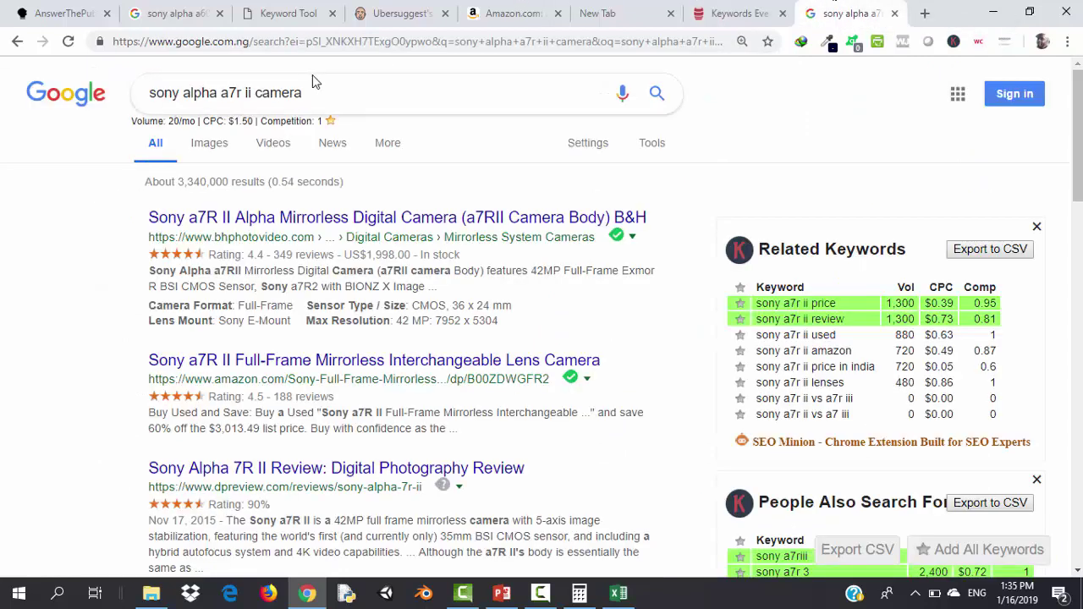
pyautogui.click(331, 96)
pyautogui.hotkey('ctrl', 'a')
pyautogui.hotkey('ctrl', 'v')
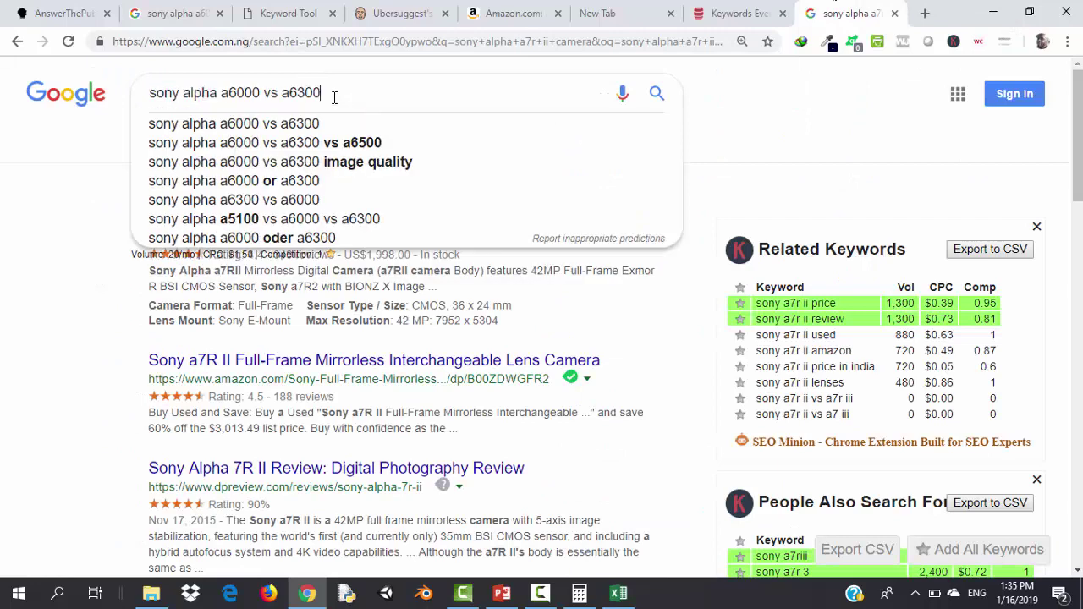
pyautogui.press('Return')
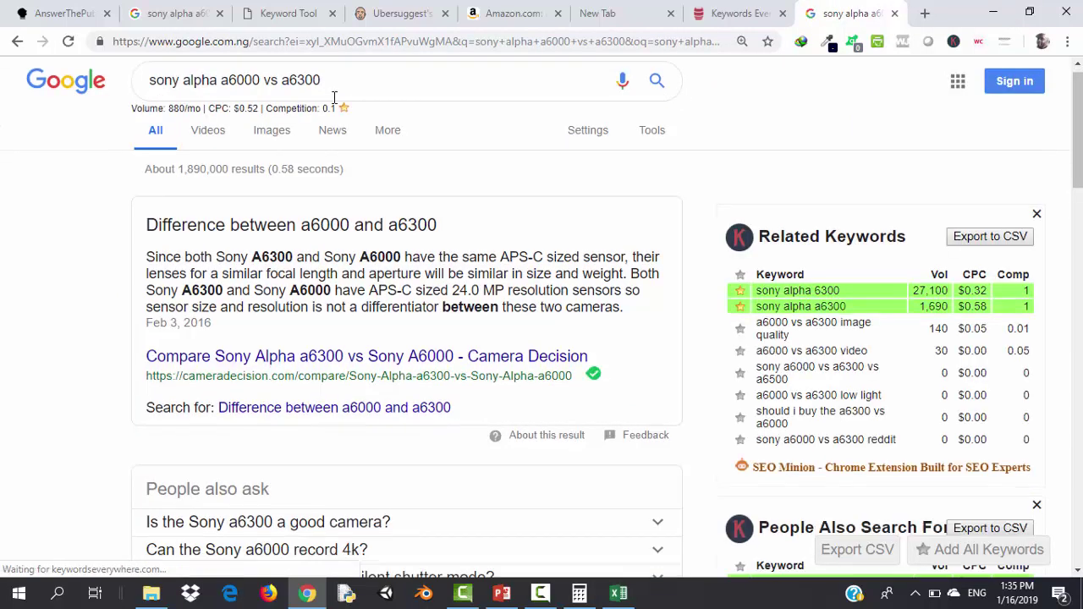
# Examine the Google results for "sony alpha a6000 vs a6300", including the competing pages, videos and related keywords
pyautogui.scroll(-1, 334, 98)
pyautogui.scroll(1, 334, 97)
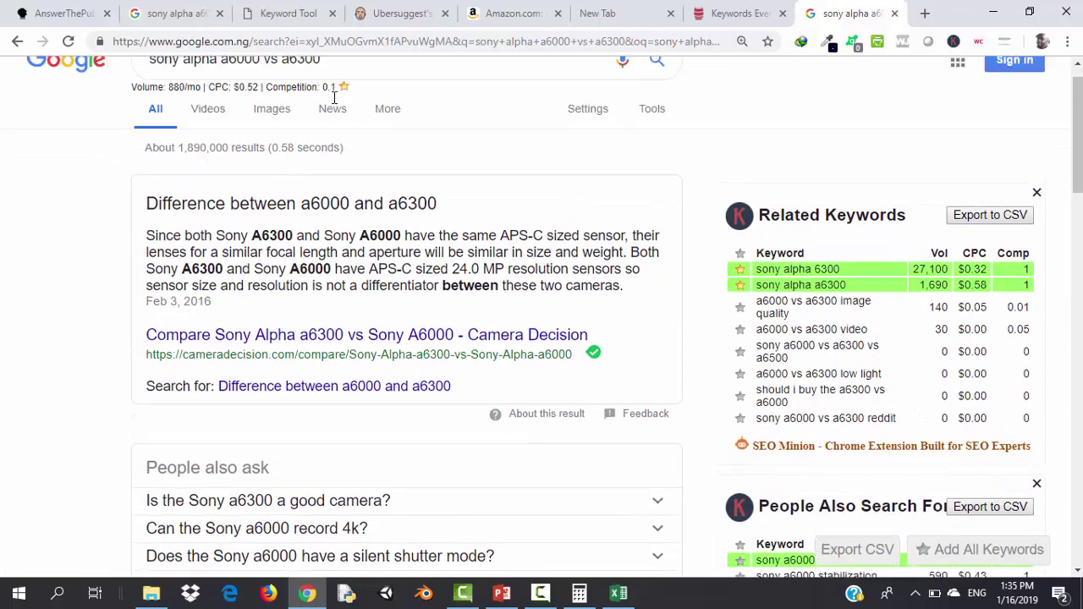
pyautogui.scroll(-5, 334, 98)
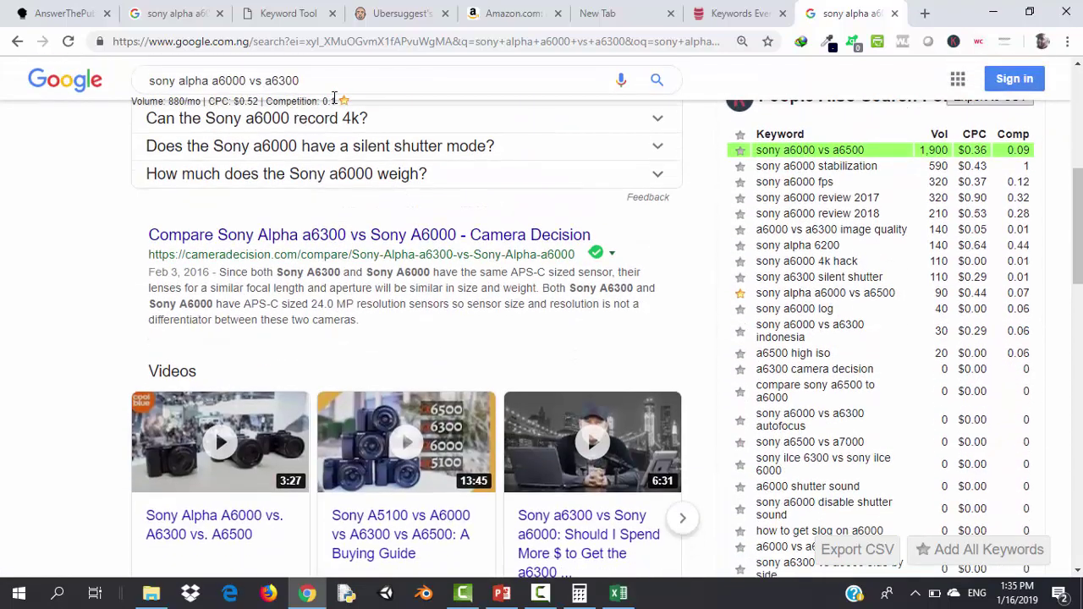
pyautogui.scroll(-4, 334, 98)
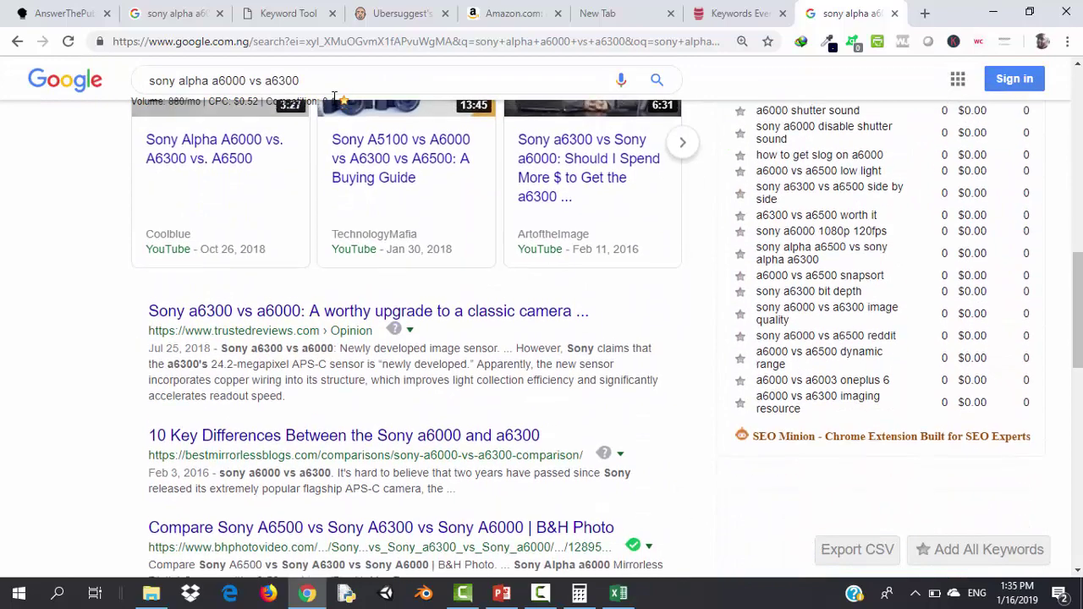
pyautogui.scroll(9, 334, 98)
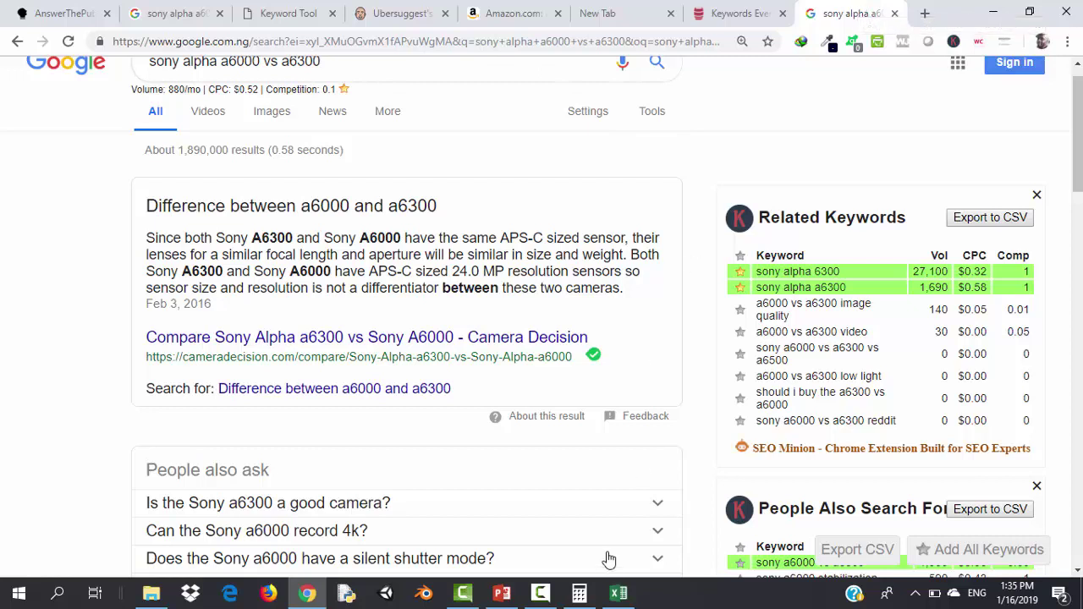
# Switch to Excel and review the sorted keyword list down to about row 91, then return to its header row
pyautogui.click(618, 594)
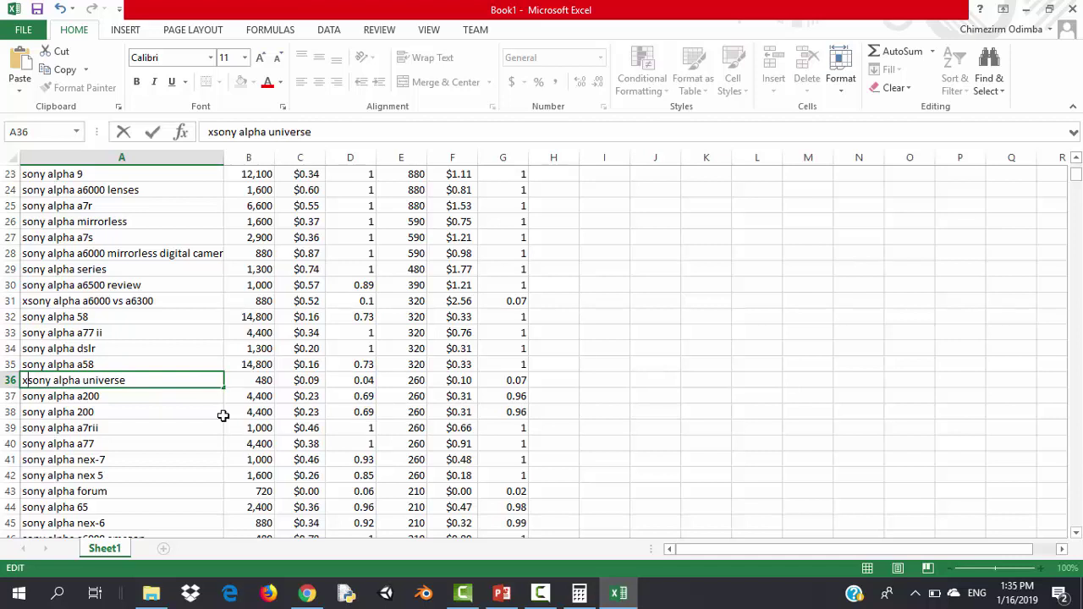
pyautogui.click(1077, 180)
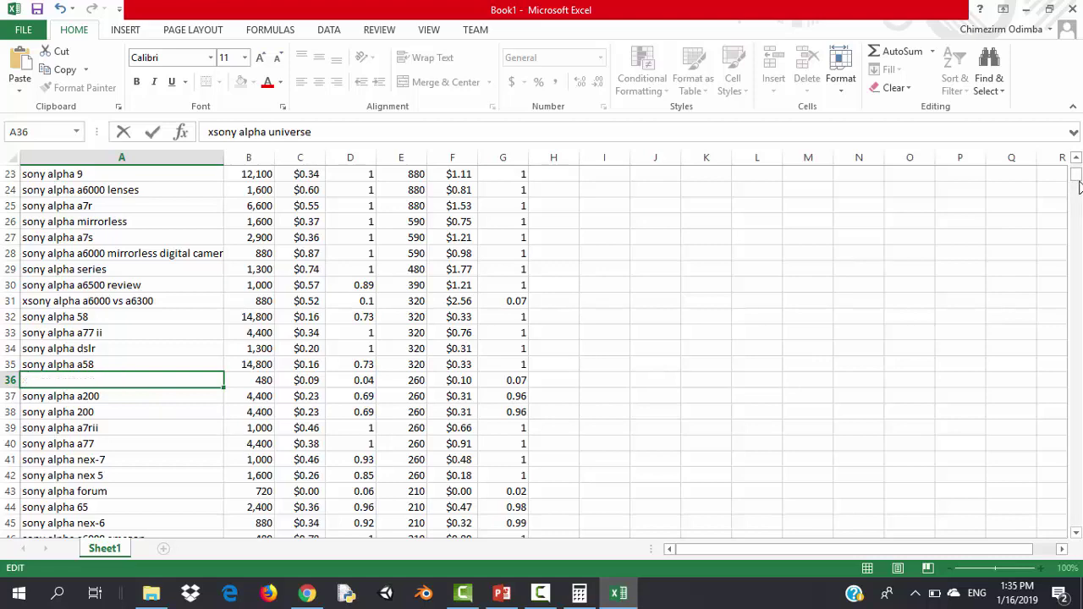
pyautogui.click(1076, 197)
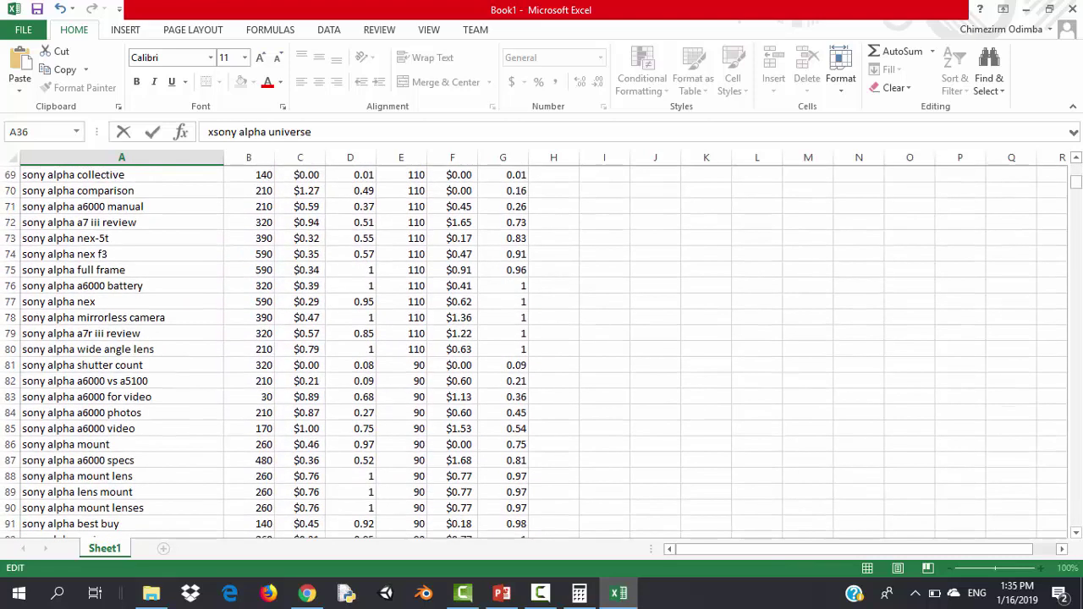
pyautogui.moveTo(1076, 183); pyautogui.dragTo(1077, 168)
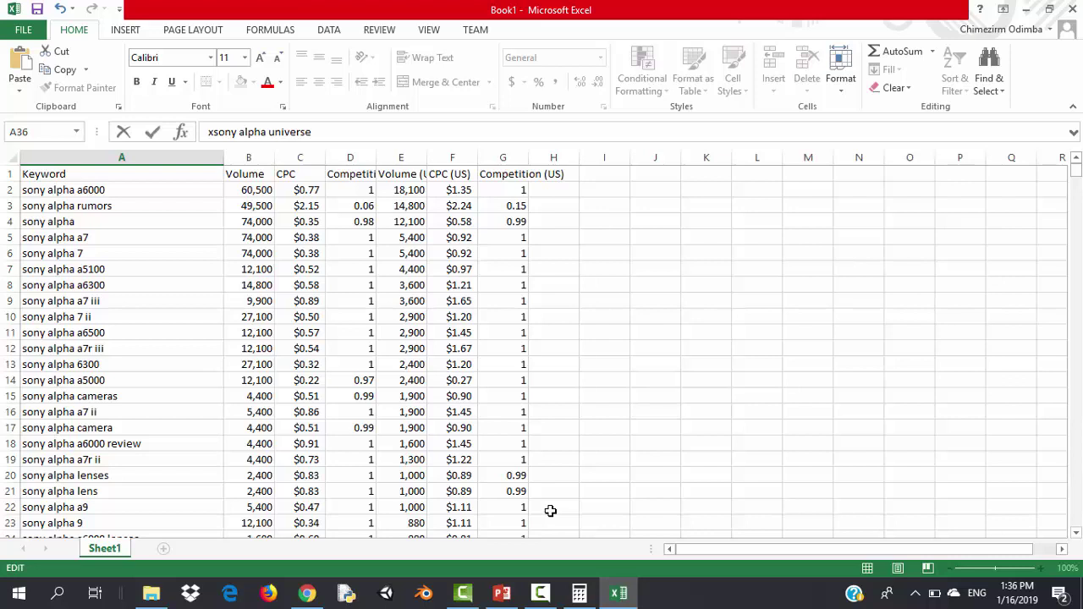
# Switch to PowerPoint and show slide 28, "5. How to fast track your site's progress"
pyautogui.click(307, 594)
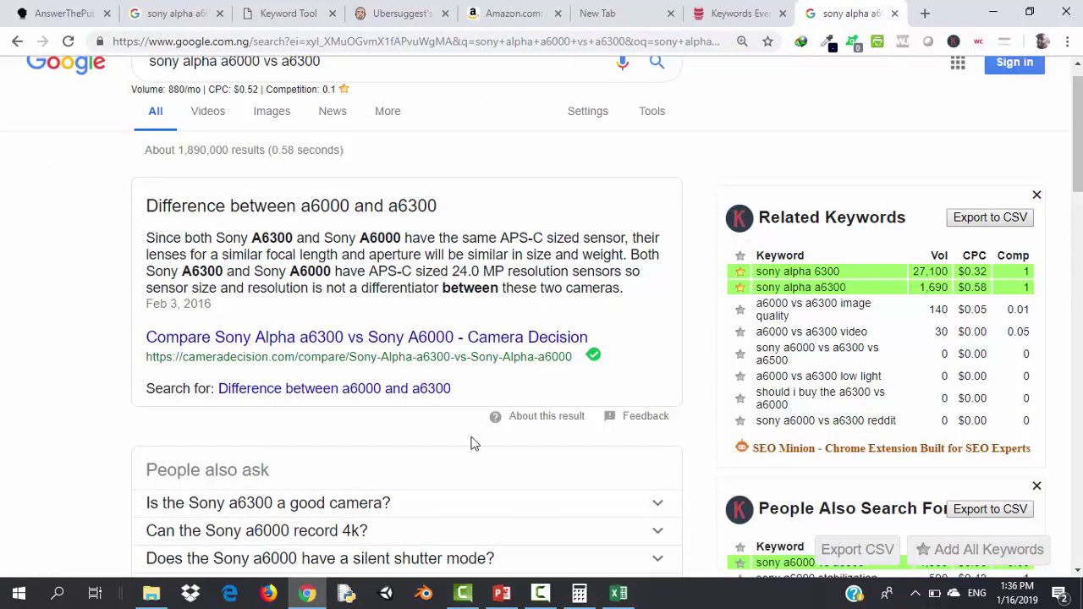
pyautogui.click(539, 595)
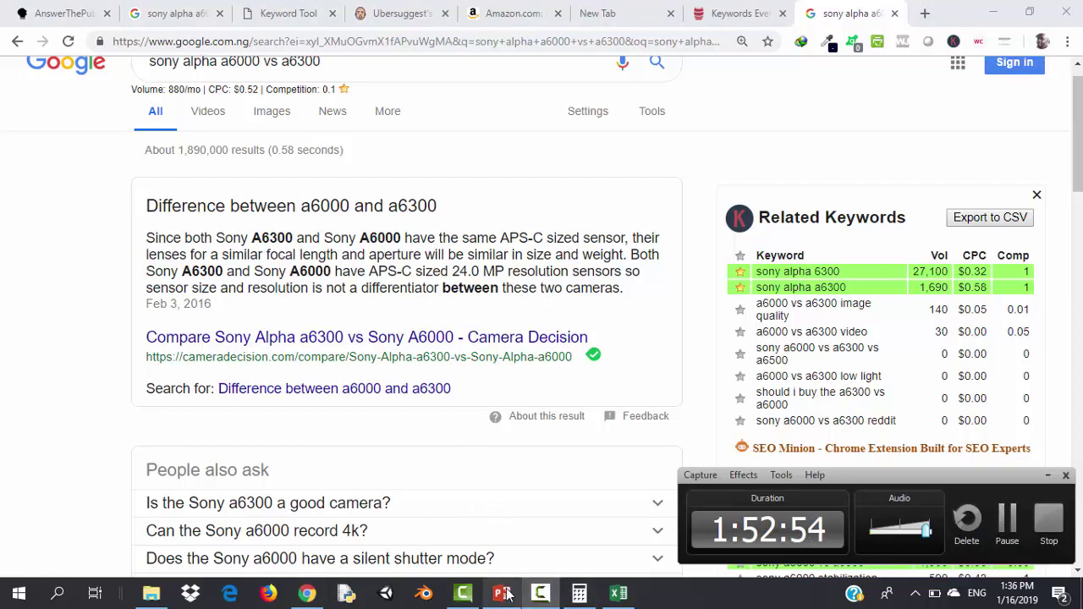
pyautogui.click(505, 595)
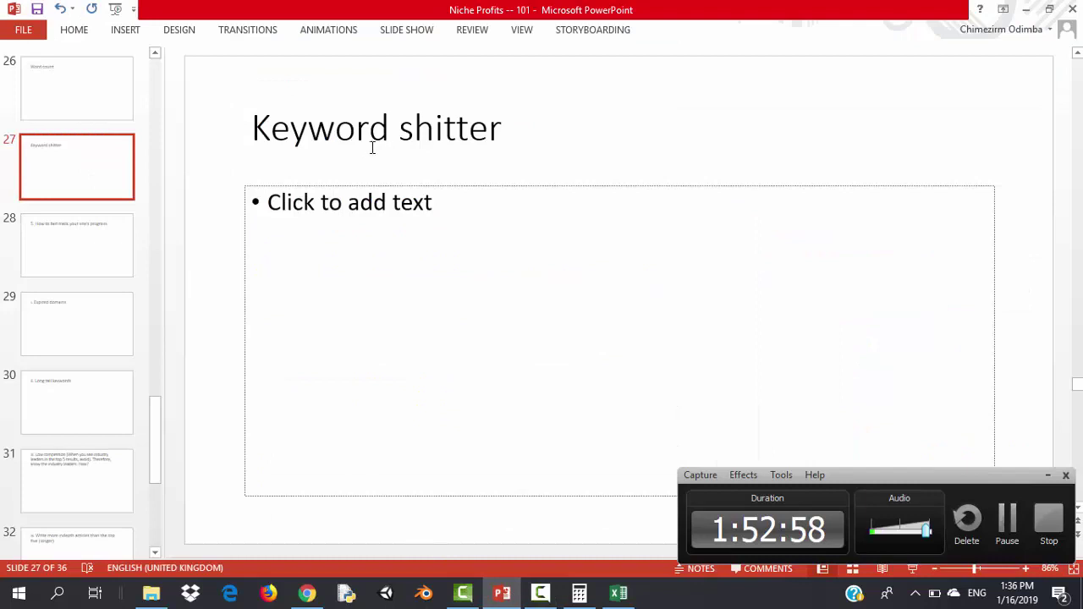
pyautogui.click(82, 254)
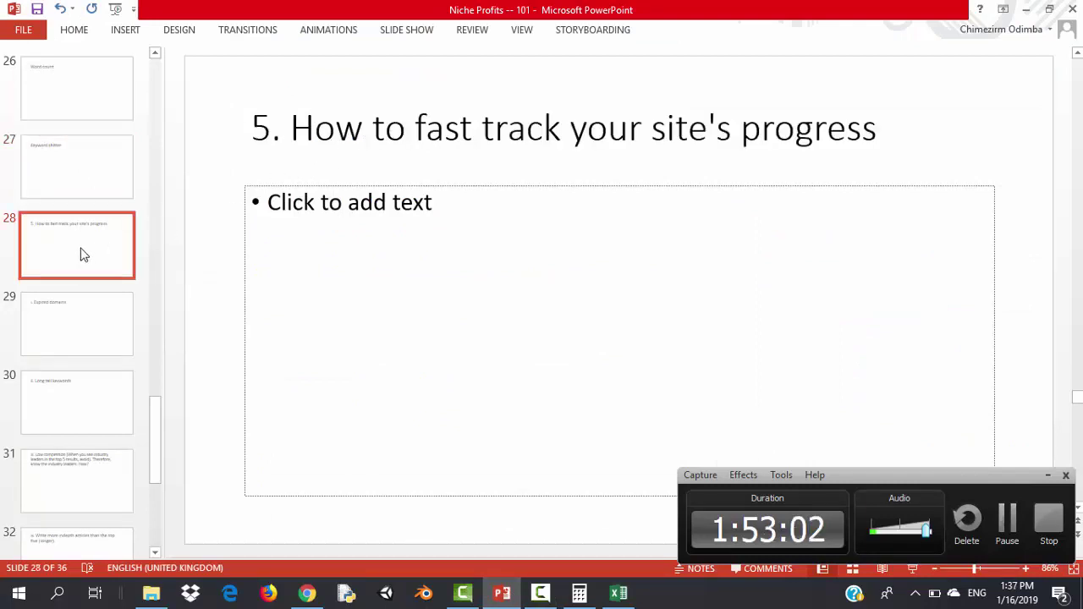
# Return to the Google results in Chrome and open the featured Camera Decision comparison of the Sony Alpha a6300 and A6000 in a new tab
pyautogui.click(307, 593)
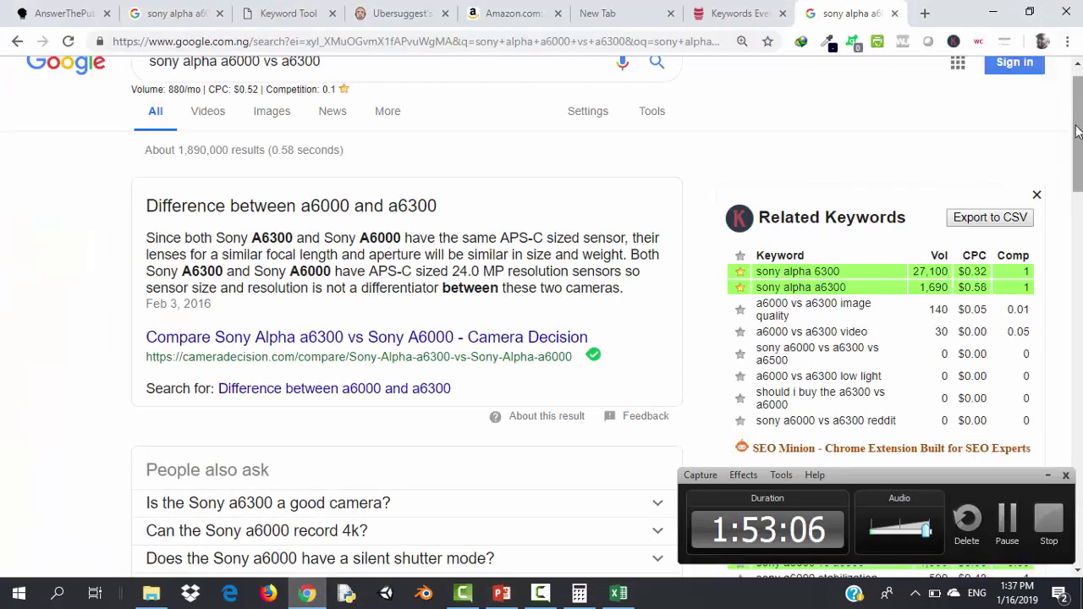
pyautogui.scroll(1, 1077, 135)
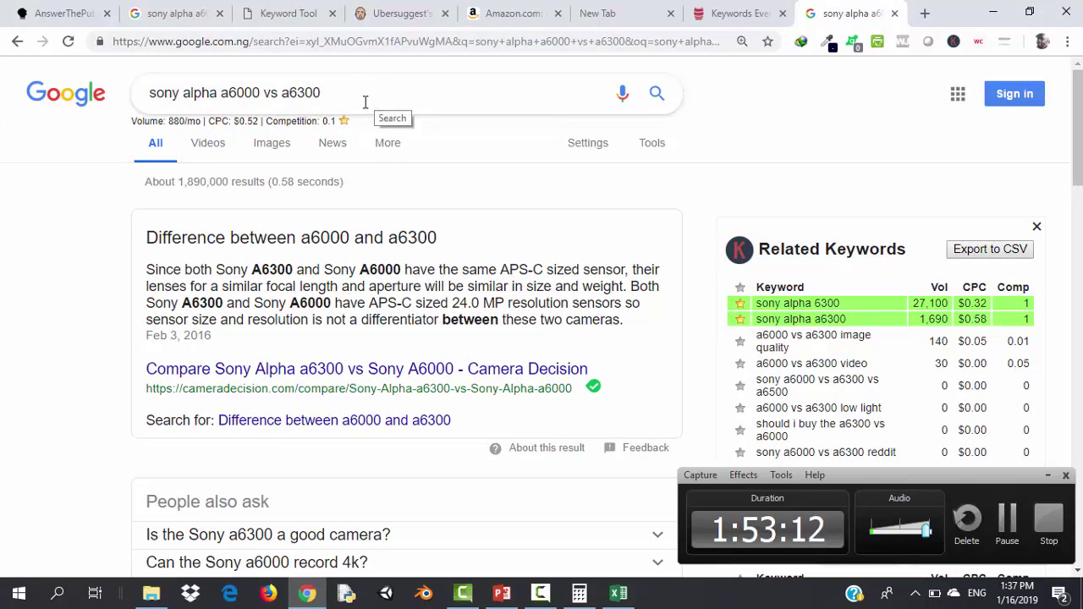
pyautogui.scroll(-1, 1081, 148)
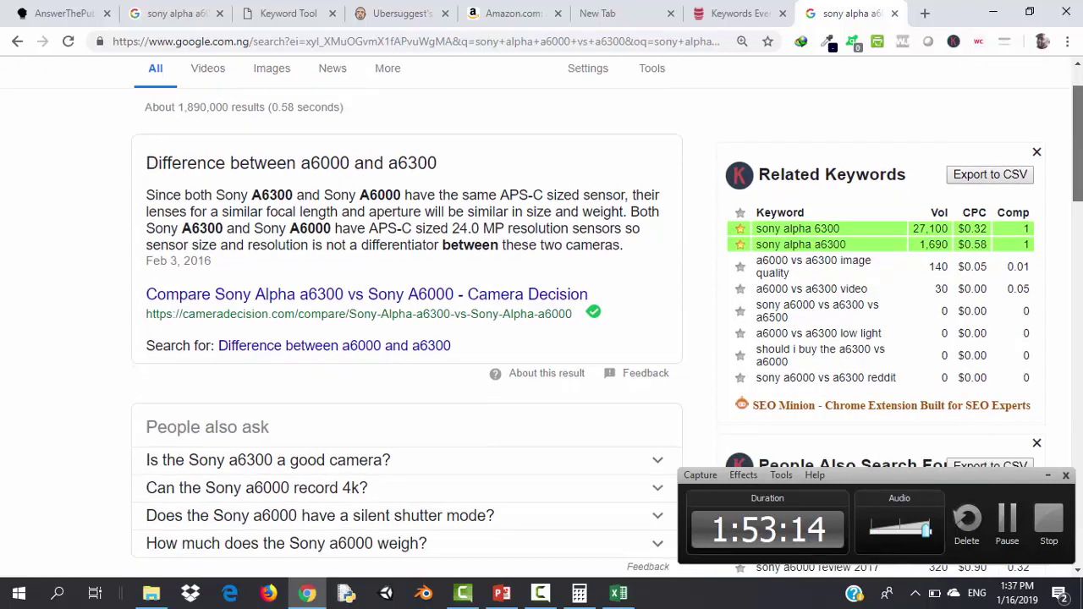
pyautogui.rightClick(286, 266)
pyautogui.click(321, 272)
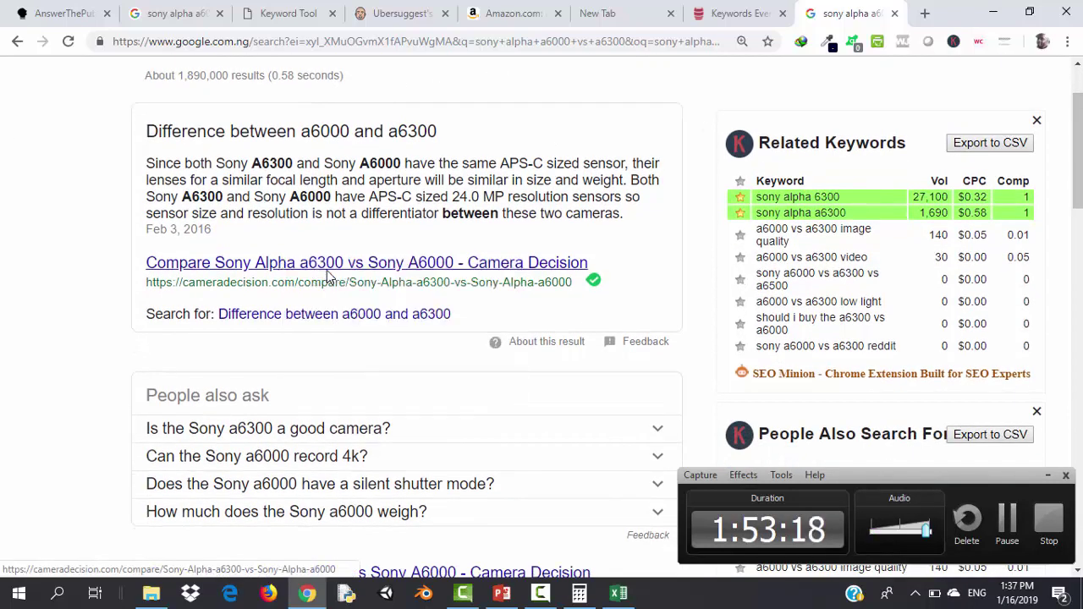
pyautogui.scroll(-2, 5, 332)
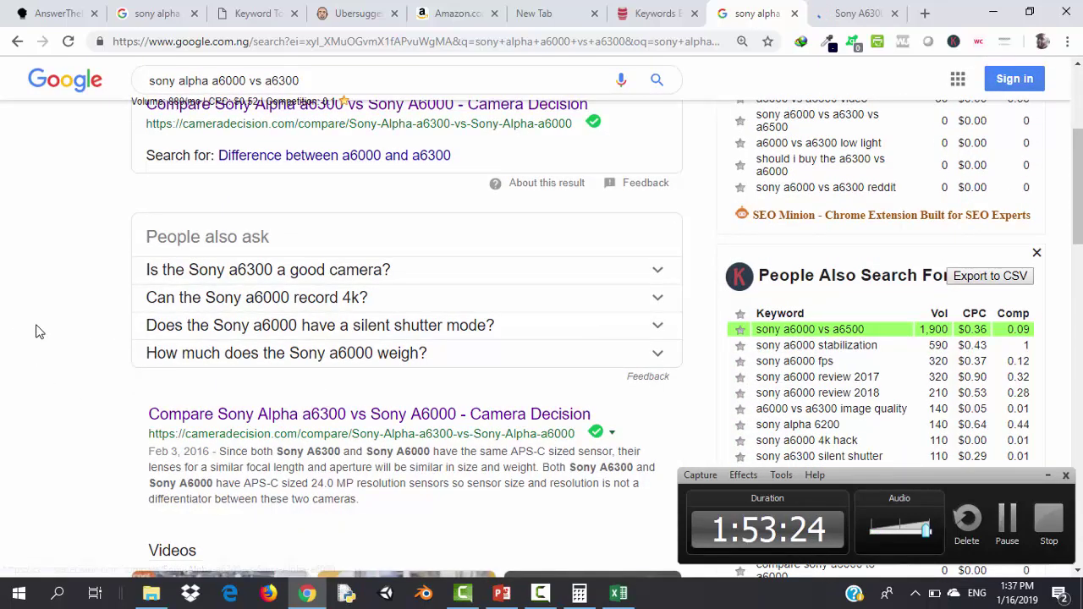
# Open the Trusted Reviews "Sony a6300 vs a6000" result and the Best Mirrorless Blogs "10 Key Differences" result in new tabs
pyautogui.scroll(-3, 37, 331)
pyautogui.scroll(-4, 36, 330)
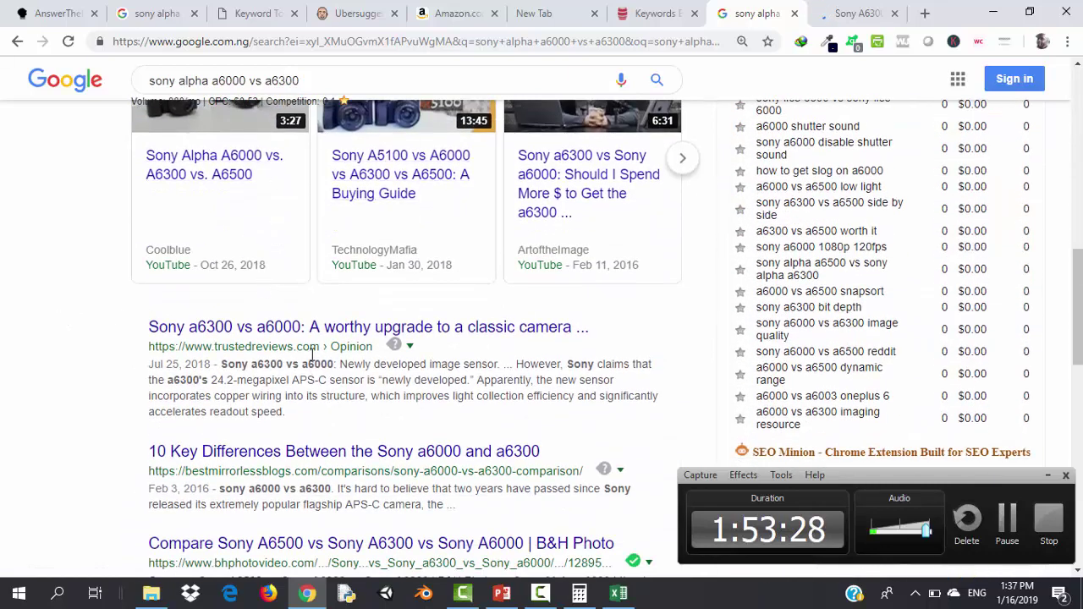
pyautogui.rightClick(353, 333)
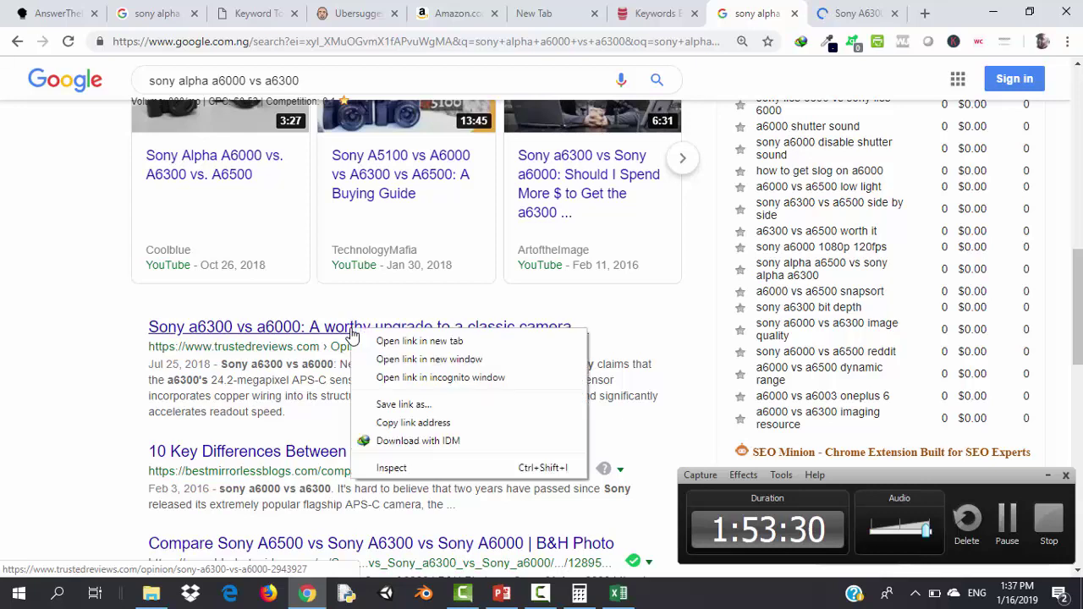
pyautogui.click(414, 340)
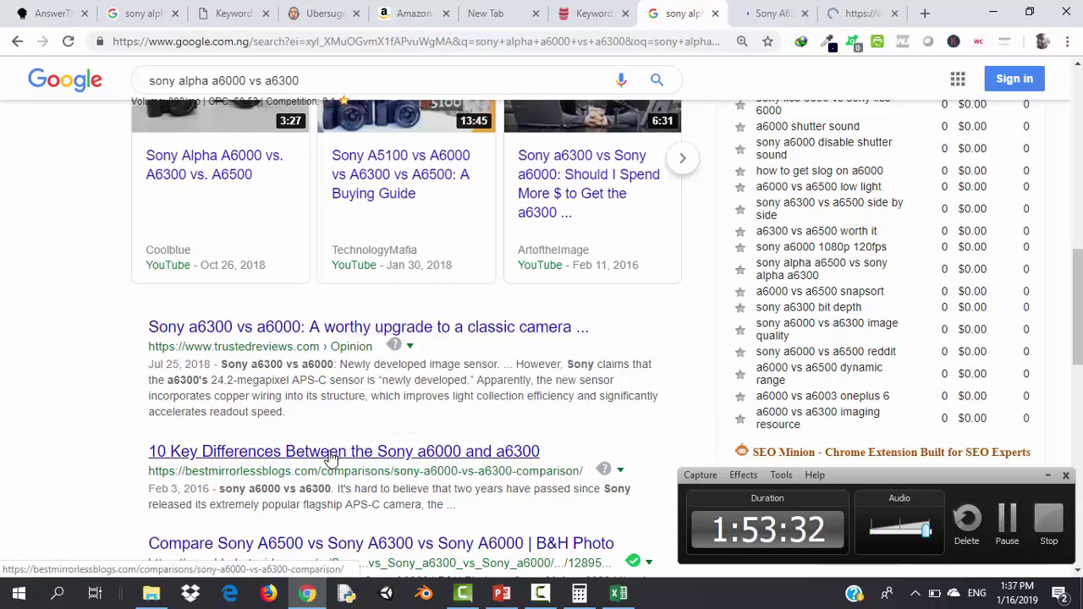
pyautogui.rightClick(329, 457)
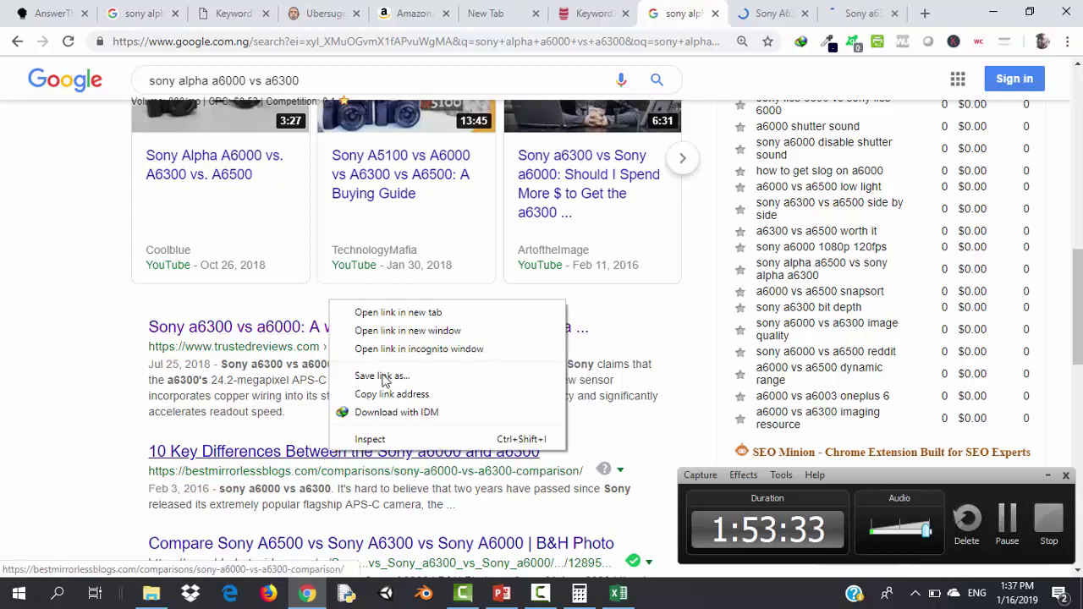
pyautogui.click(427, 313)
# Open the B&H Photo and Snapsort comparison results in new tabs, keeping the Google results in their own tab
pyautogui.scroll(-3, 427, 322)
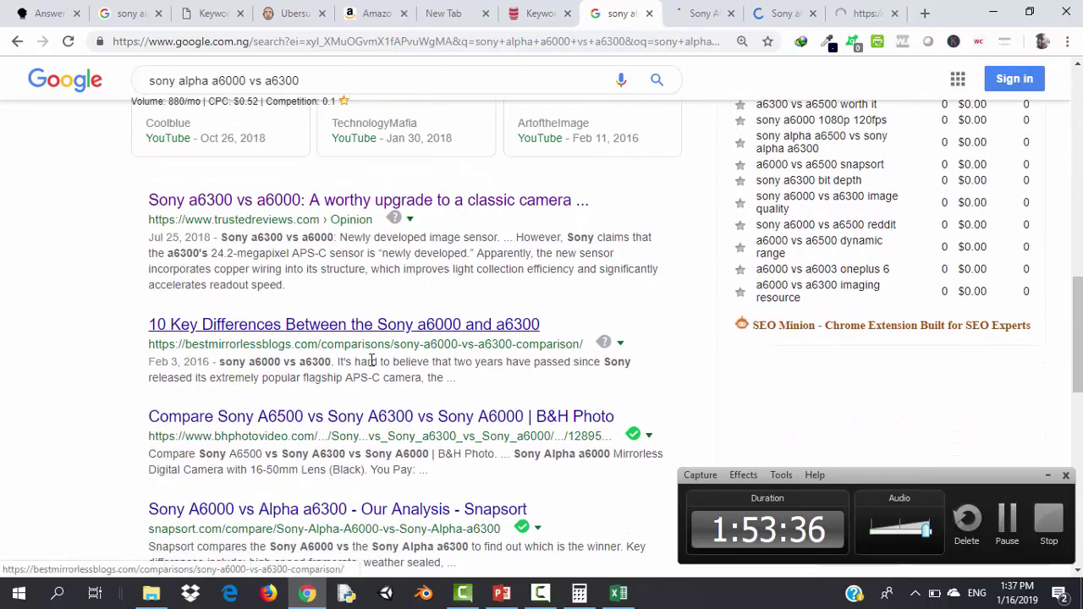
pyautogui.rightClick(320, 420)
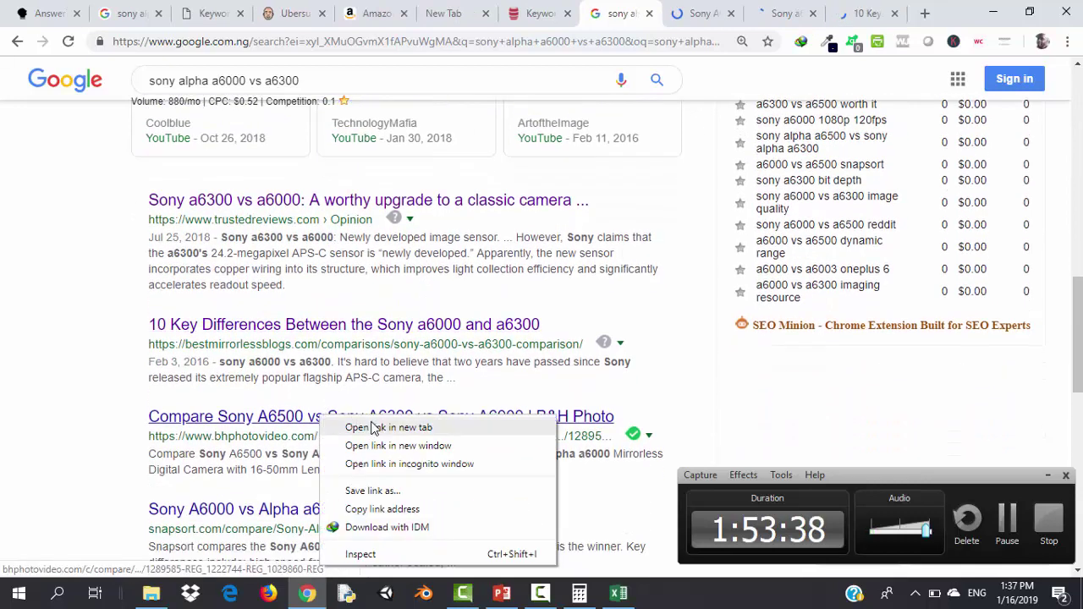
pyautogui.click(327, 427)
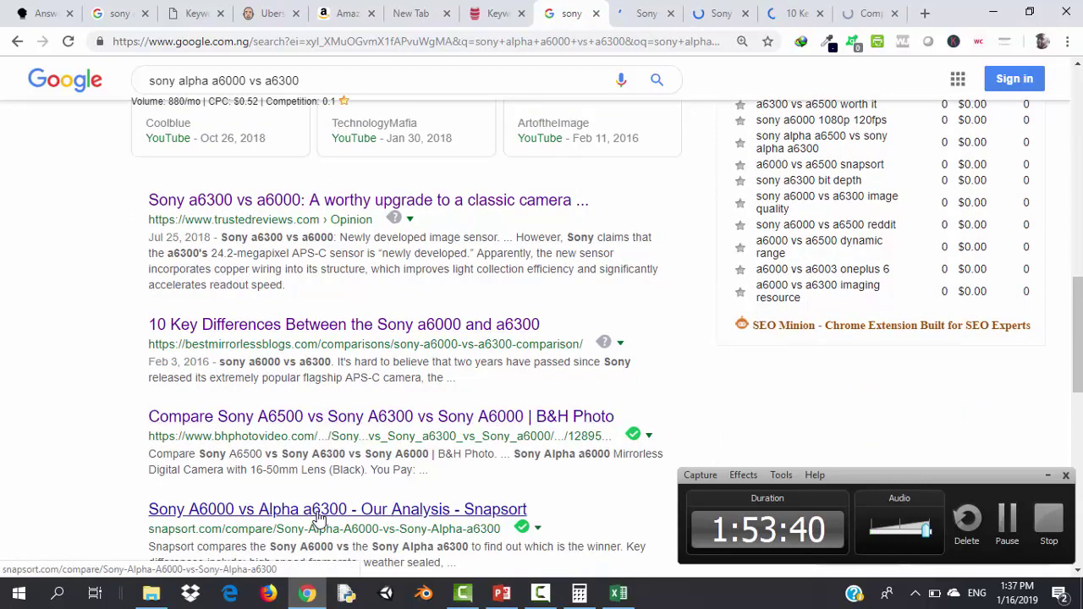
pyautogui.rightClick(319, 516)
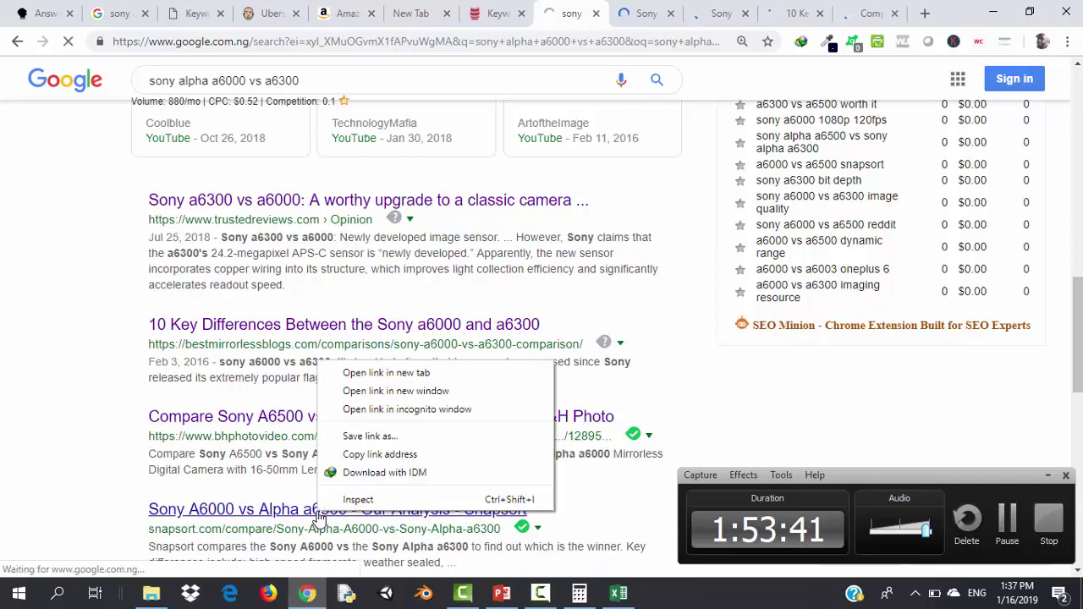
pyautogui.click(409, 373)
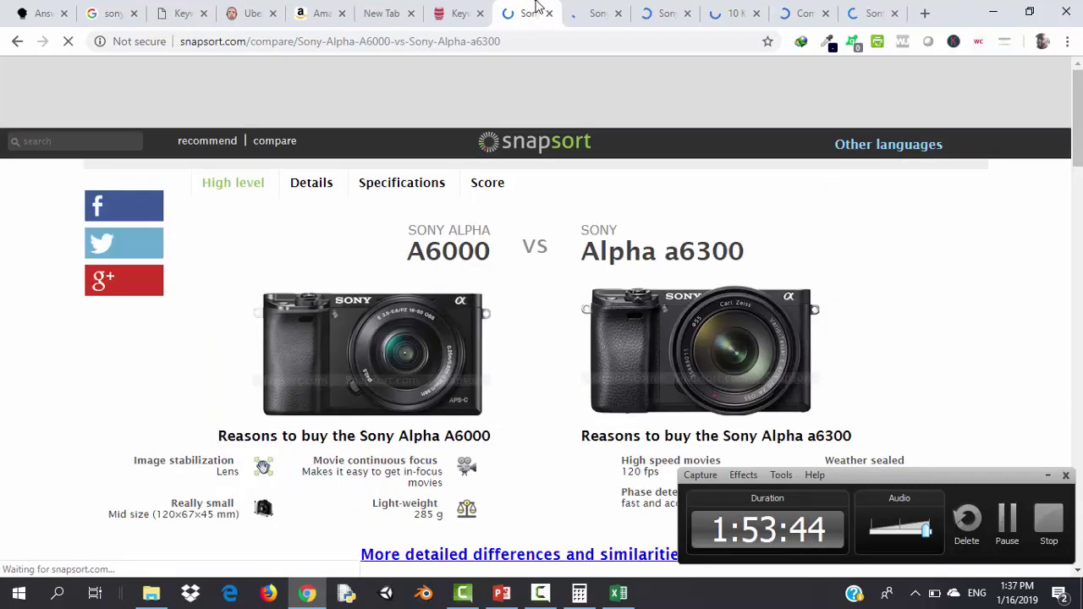
pyautogui.click(15, 44)
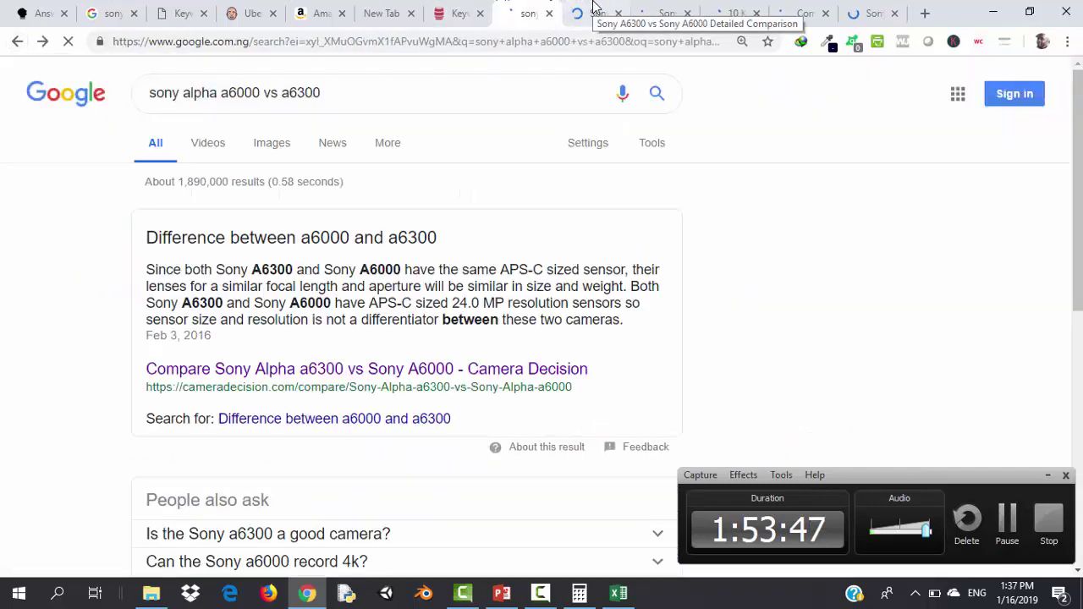
# Examine the Camera Decision comparison of the Sony A6300 and A6000 from its title to the DxO sensor scores
pyautogui.click(595, 6)
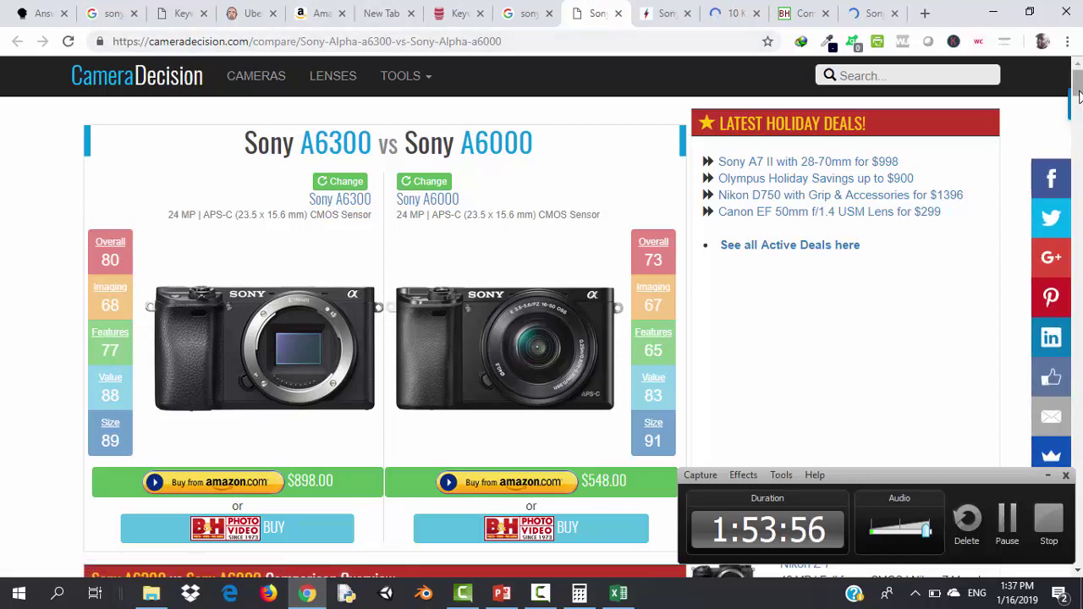
pyautogui.scroll(-10, 1079, 96)
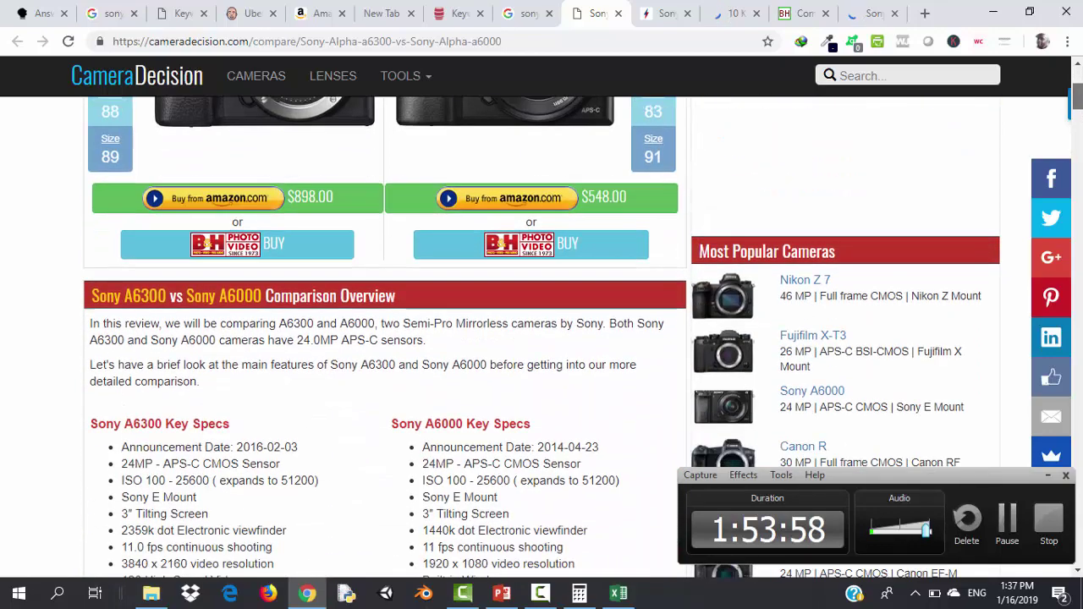
pyautogui.scroll(-12, 385, 338)
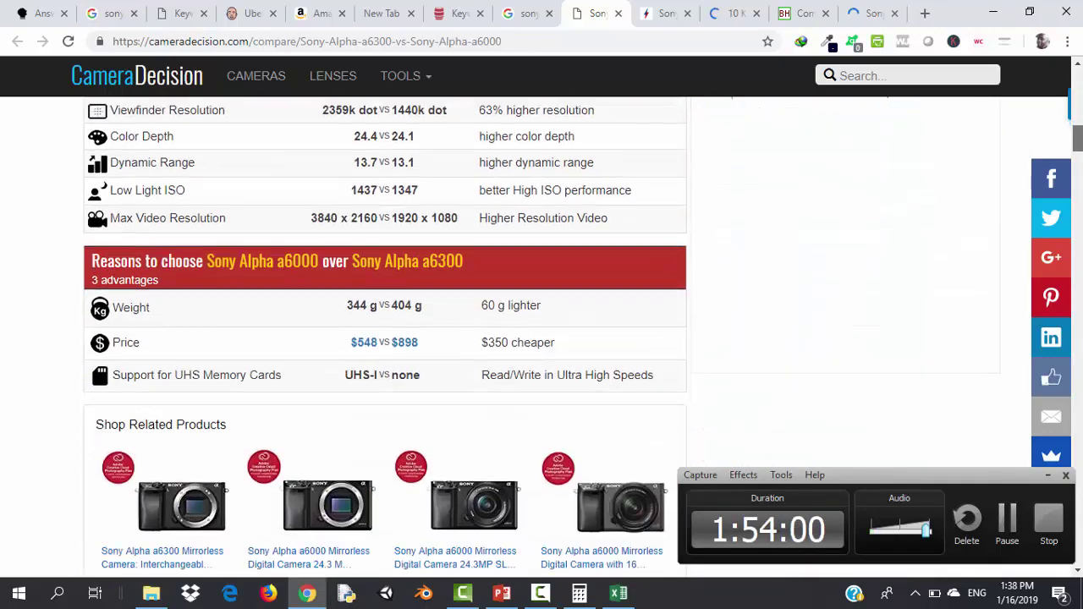
pyautogui.scroll(-15, 385, 339)
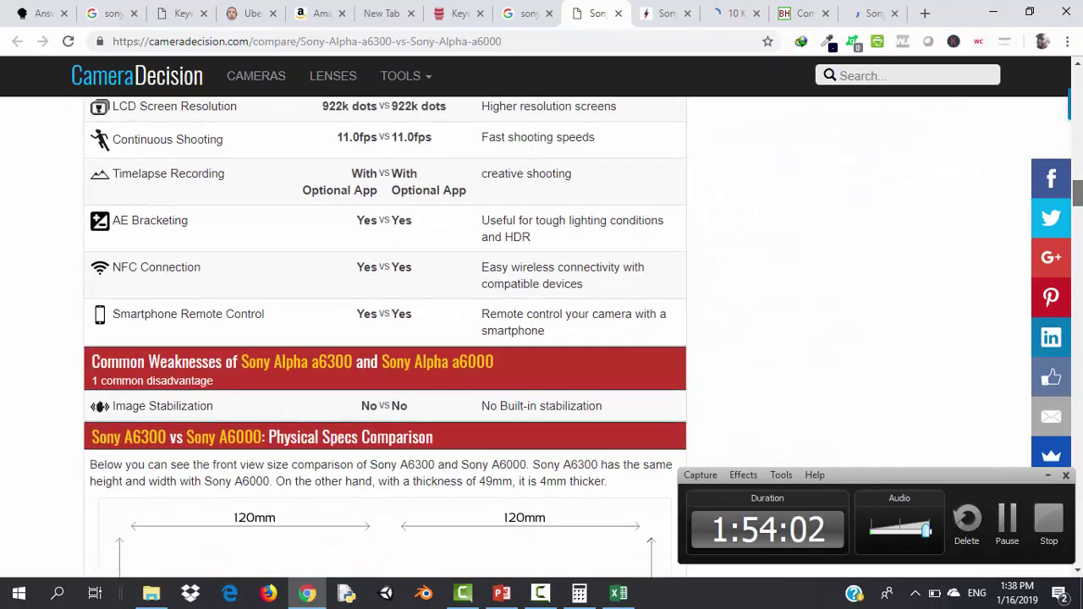
pyautogui.scroll(-5, 385, 338)
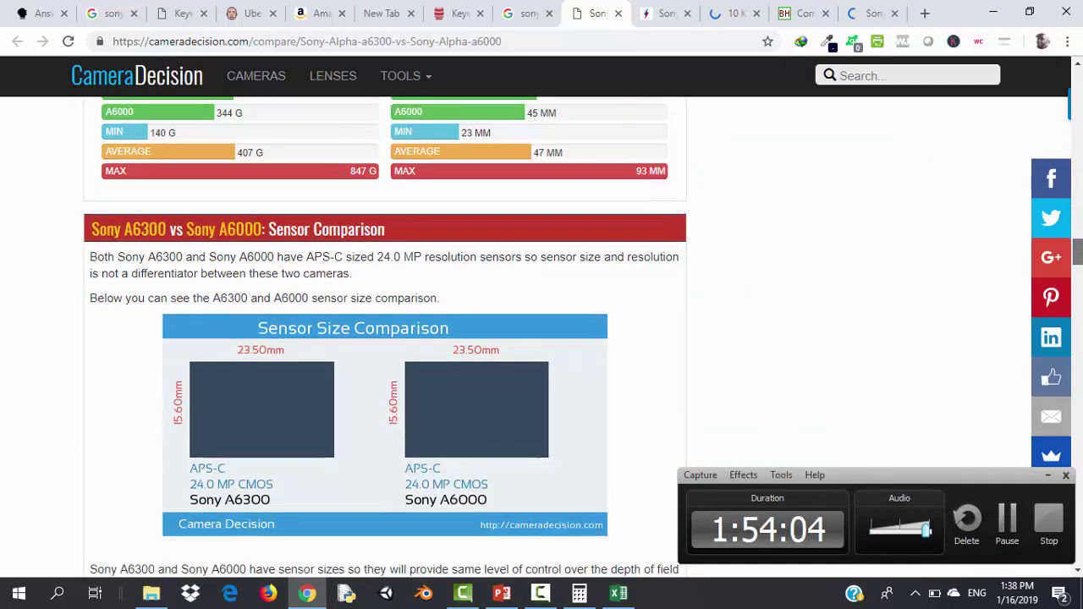
pyautogui.scroll(-8, 385, 338)
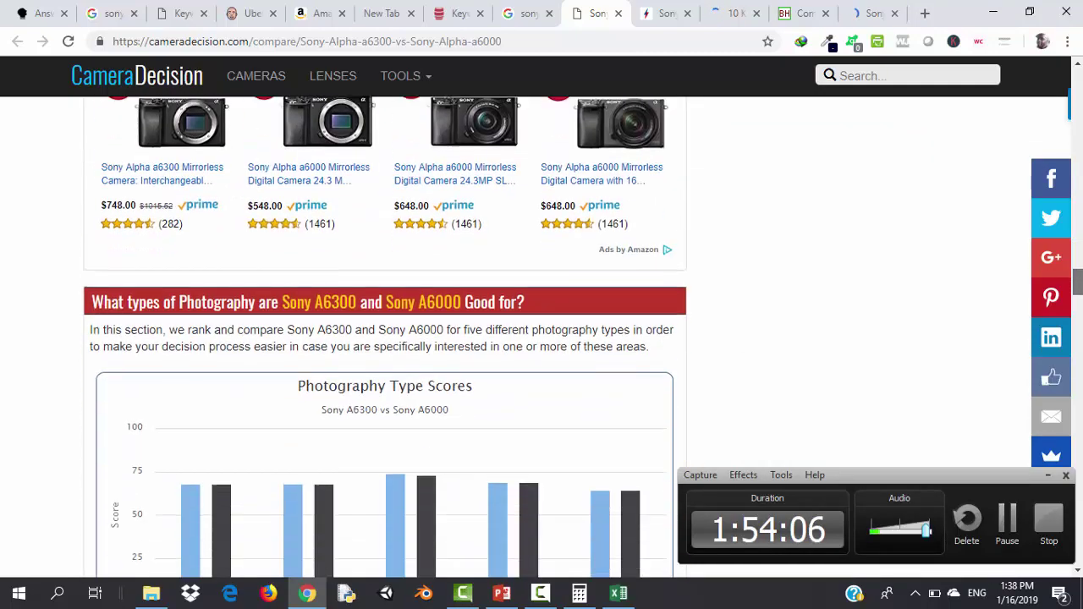
pyautogui.scroll(-7, 385, 338)
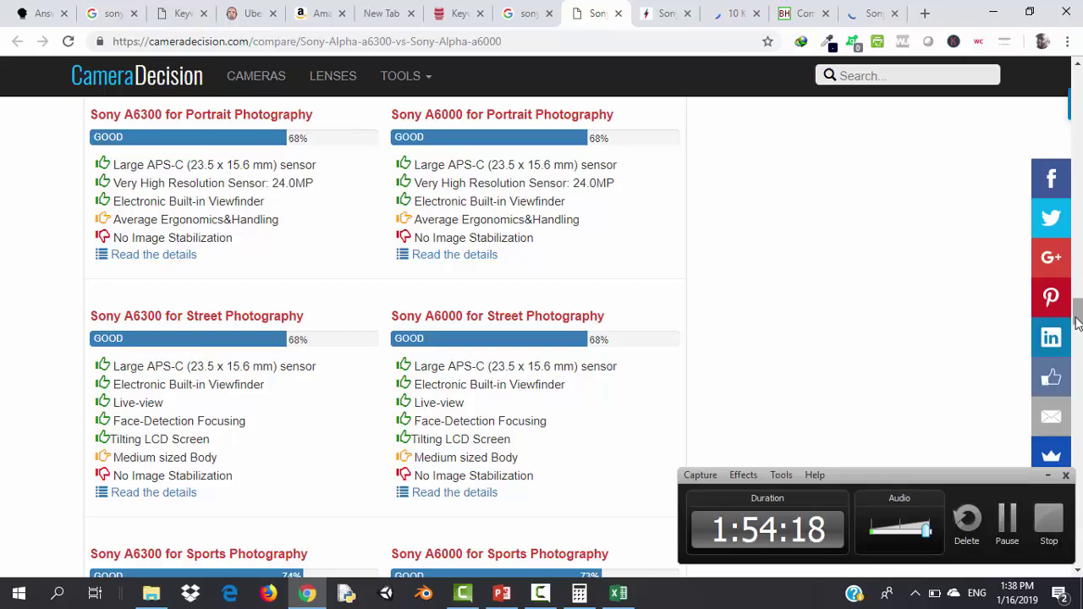
pyautogui.moveTo(1079, 323); pyautogui.dragTo(1078, 543)
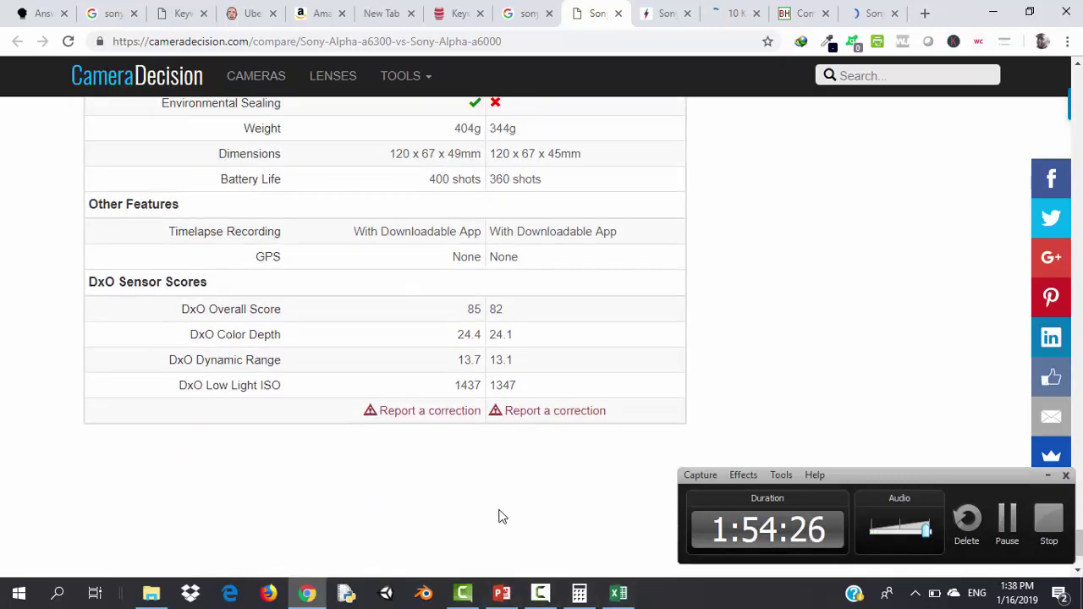
# Count the words of the whole Camera Decision comparison, from its title to its end, and revisit its photography types section
pyautogui.moveTo(499, 516); pyautogui.dragTo(403, 11)
pyautogui.moveTo(373, 87); pyautogui.dragTo(196, 148)
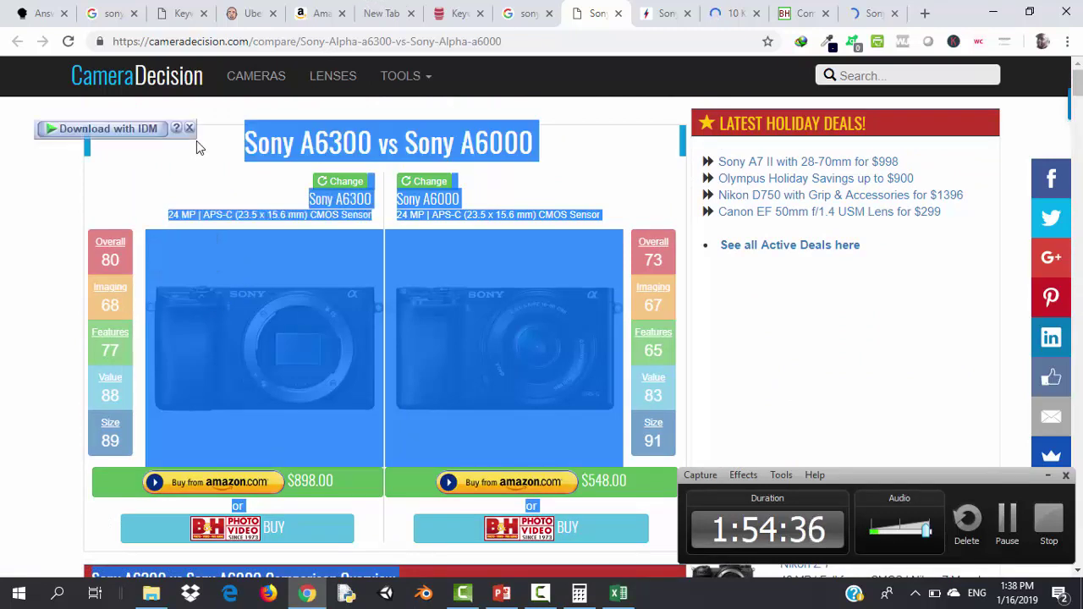
pyautogui.rightClick(197, 142)
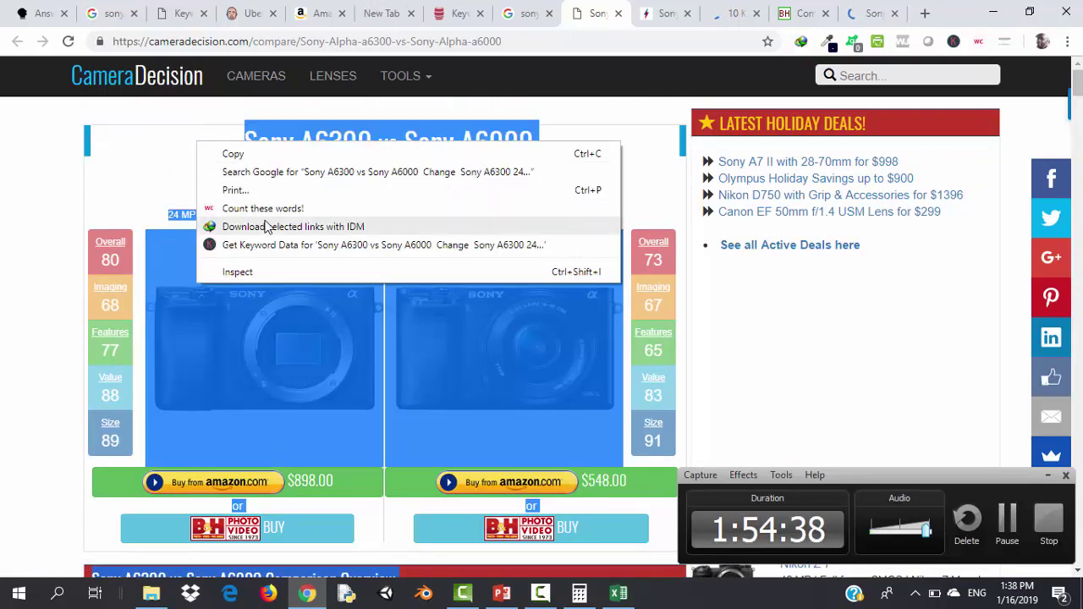
pyautogui.click(290, 209)
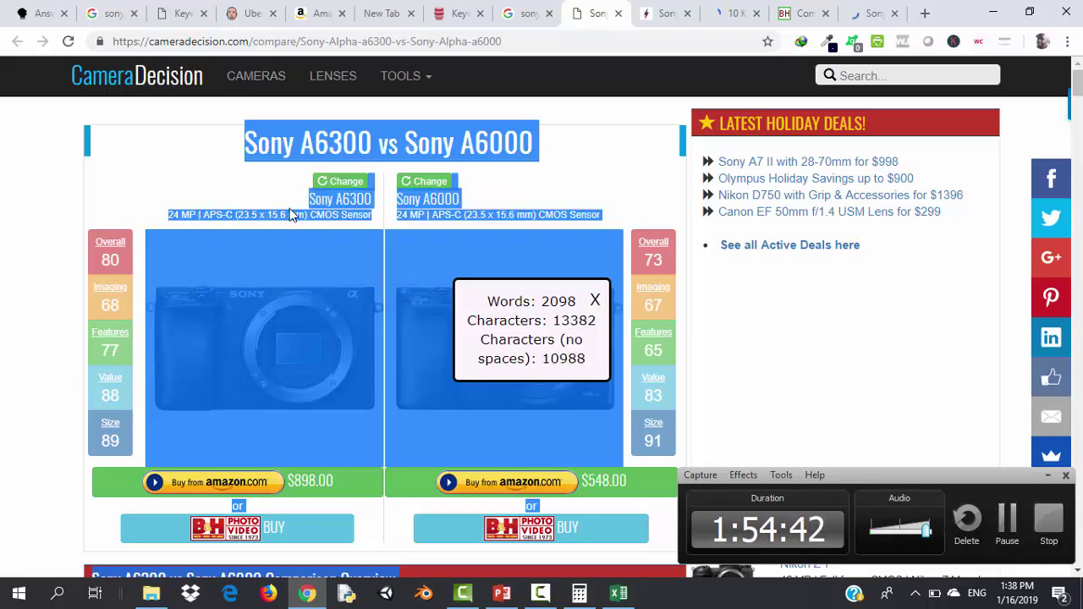
pyautogui.click(596, 302)
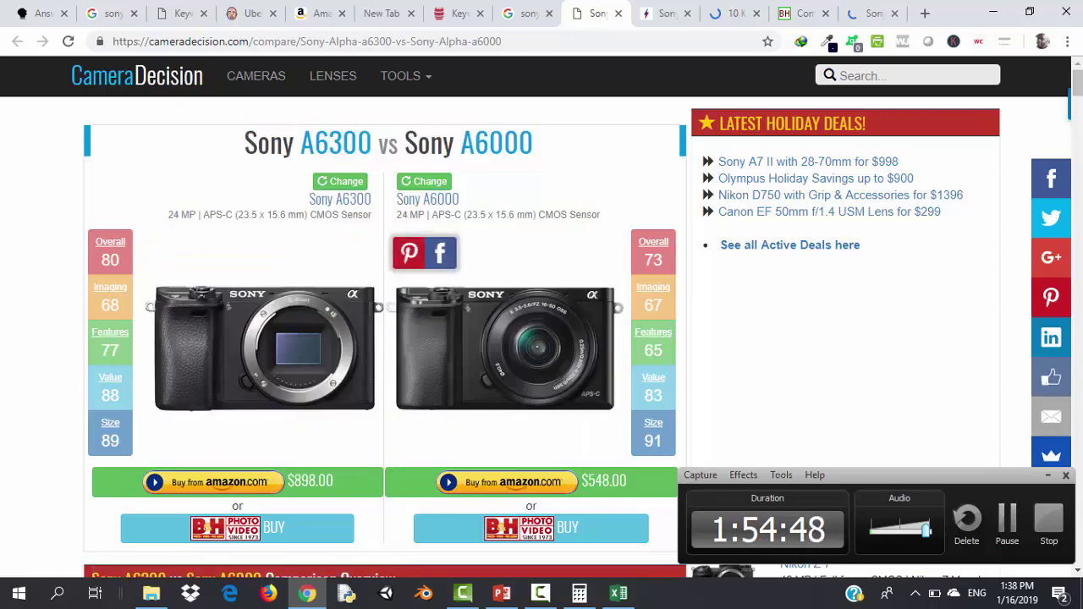
pyautogui.moveTo(1079, 95); pyautogui.dragTo(1079, 291)
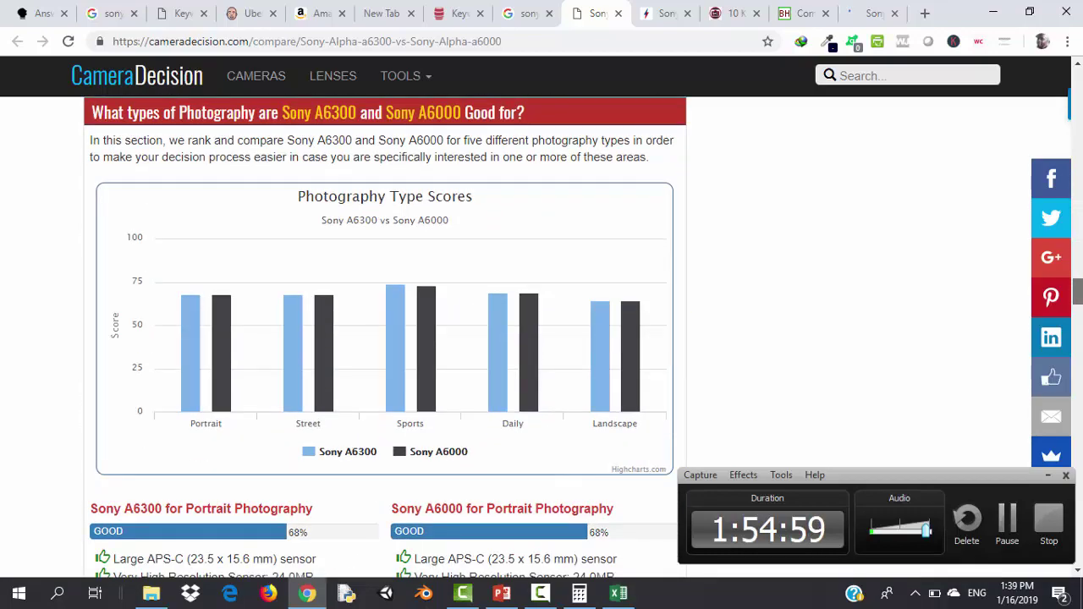
# Look through the Trusted Reviews a6300 vs a6000 article down to its lens system section, with the screen recorder minimized
pyautogui.click(661, 8)
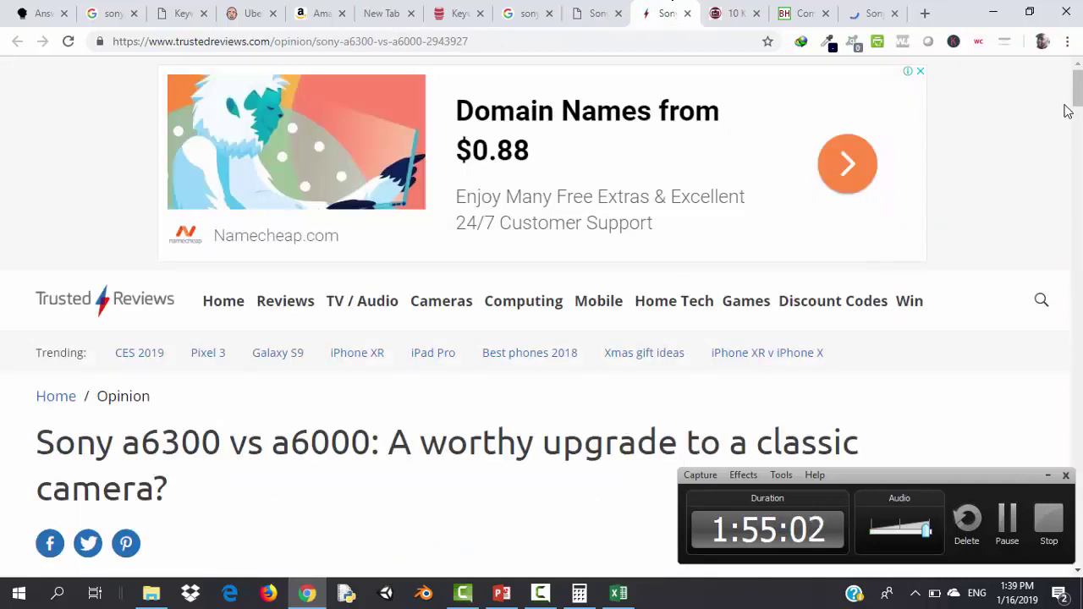
pyautogui.click(1048, 478)
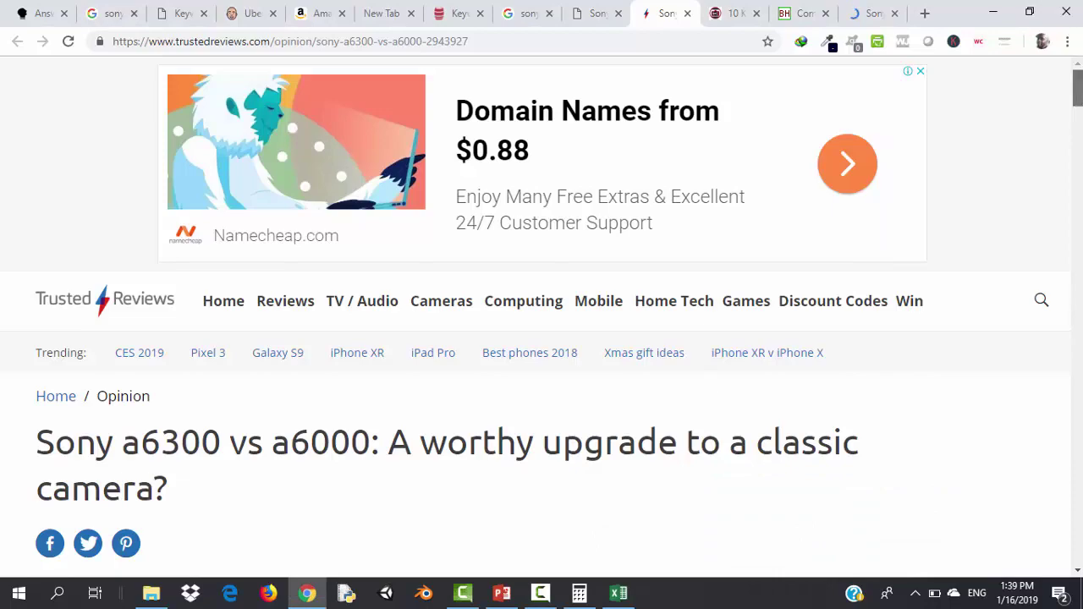
pyautogui.scroll(-20, 542, 313)
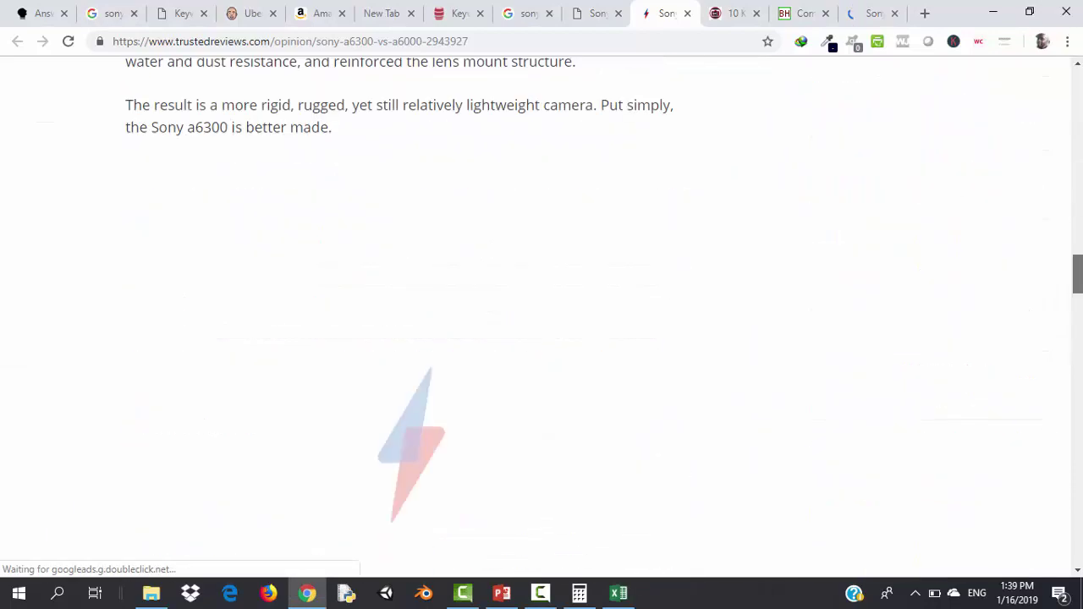
pyautogui.scroll(-20, 542, 312)
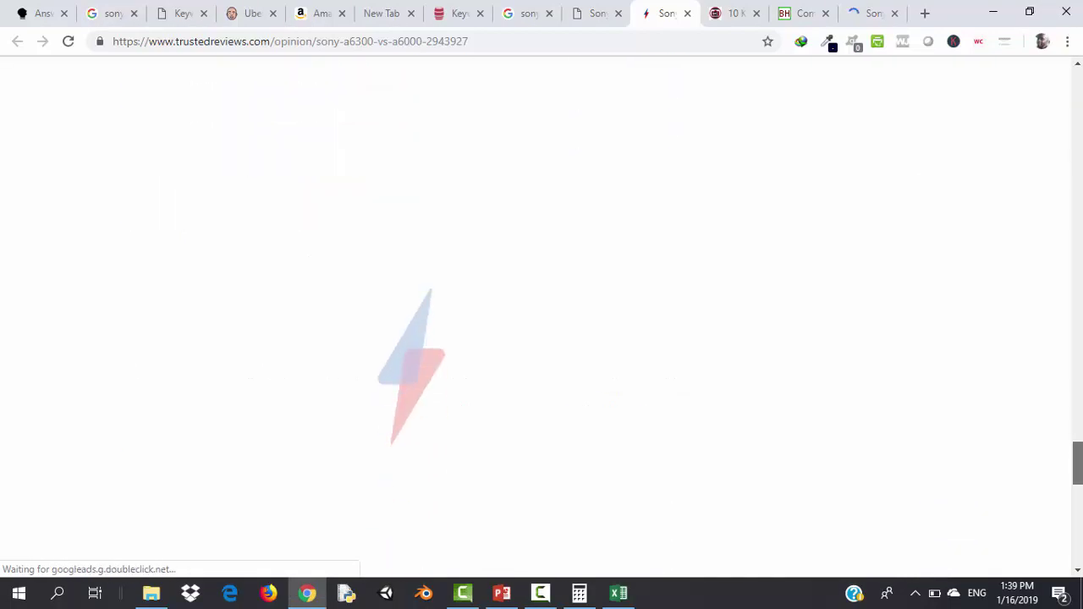
pyautogui.scroll(-5, 1066, 436)
pyautogui.scroll(8, 1074, 444)
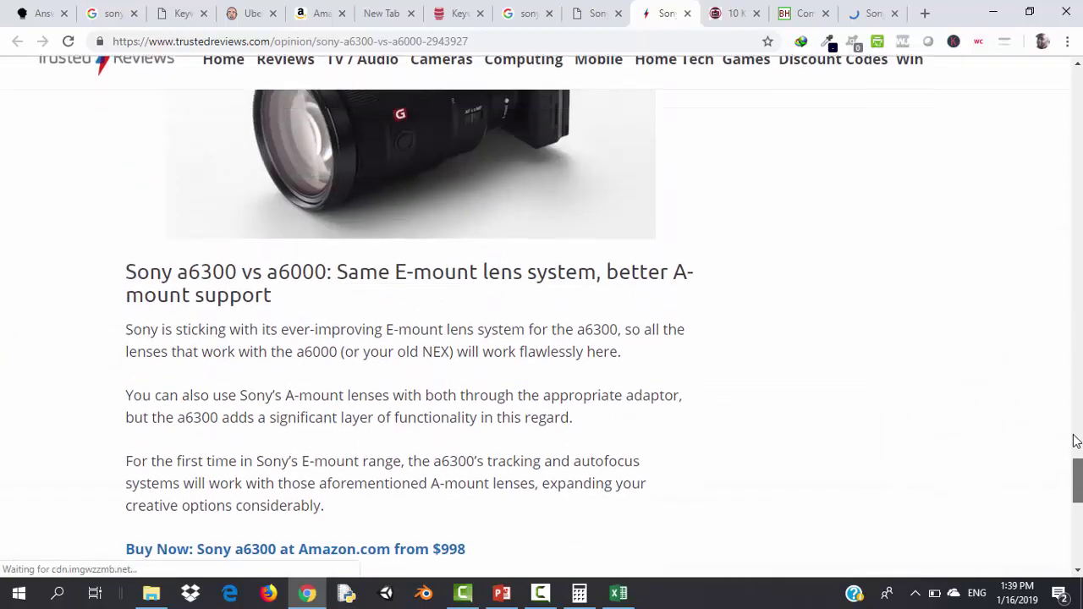
pyautogui.scroll(-2, 1074, 444)
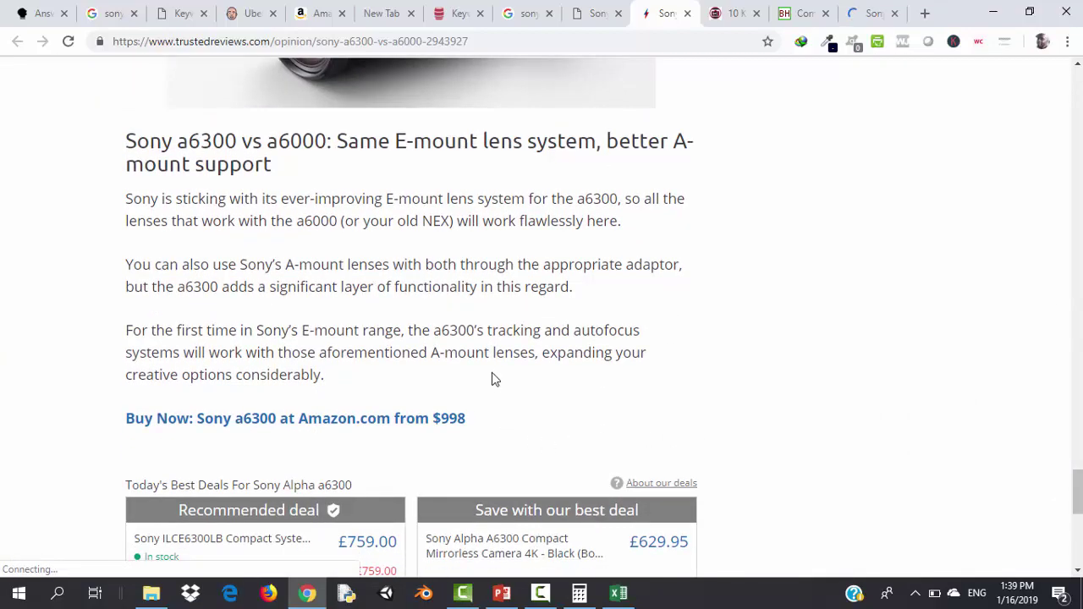
# Count the words of the Trusted Reviews article from "Two years on from the unveiling" to the end of its lens system section
pyautogui.moveTo(495, 380); pyautogui.dragTo(408, 4)
pyautogui.click(331, 503)
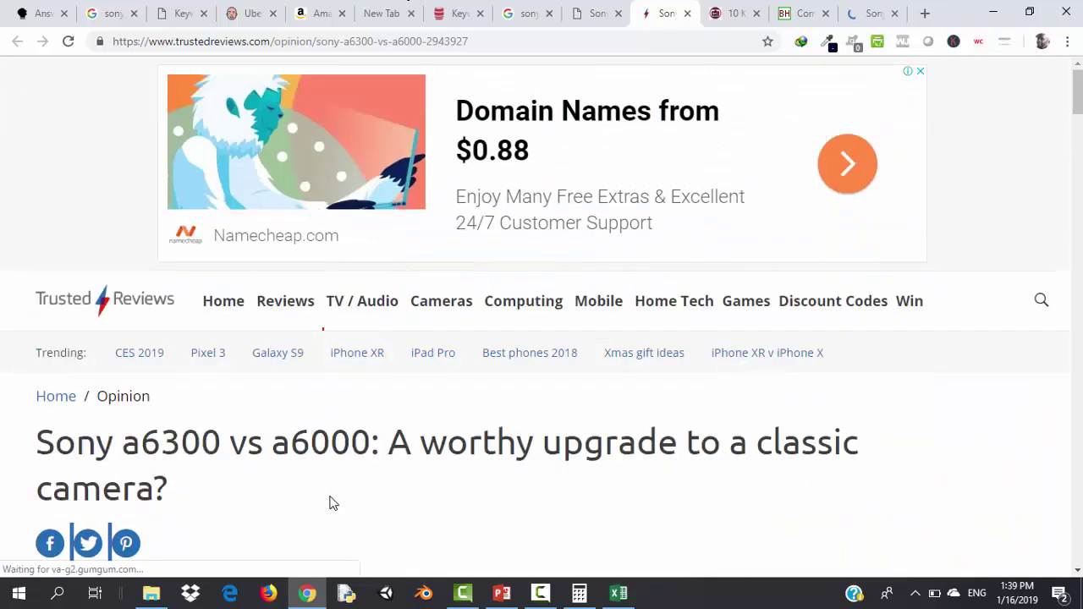
pyautogui.scroll(-5, 298, 535)
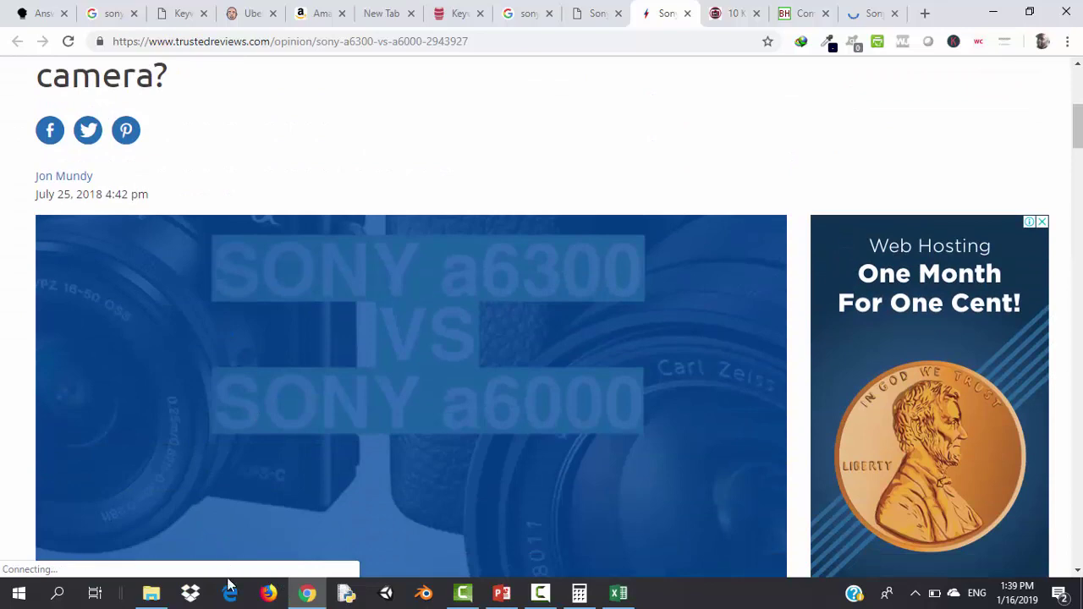
pyautogui.scroll(-8, 217, 527)
pyautogui.moveTo(186, 300)
pyautogui.mouseDown()
pyautogui.moveTo(128, 45)
pyautogui.moveTo(137, 355)
pyautogui.moveTo(132, 436)
pyautogui.moveTo(116, 431)
pyautogui.mouseUp()
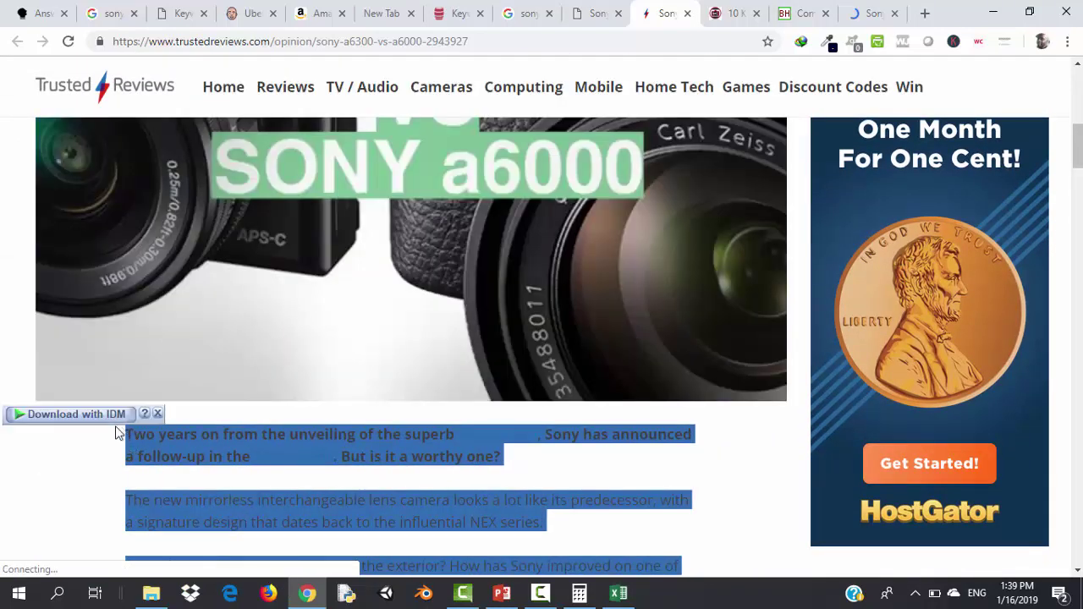
pyautogui.rightClick(188, 435)
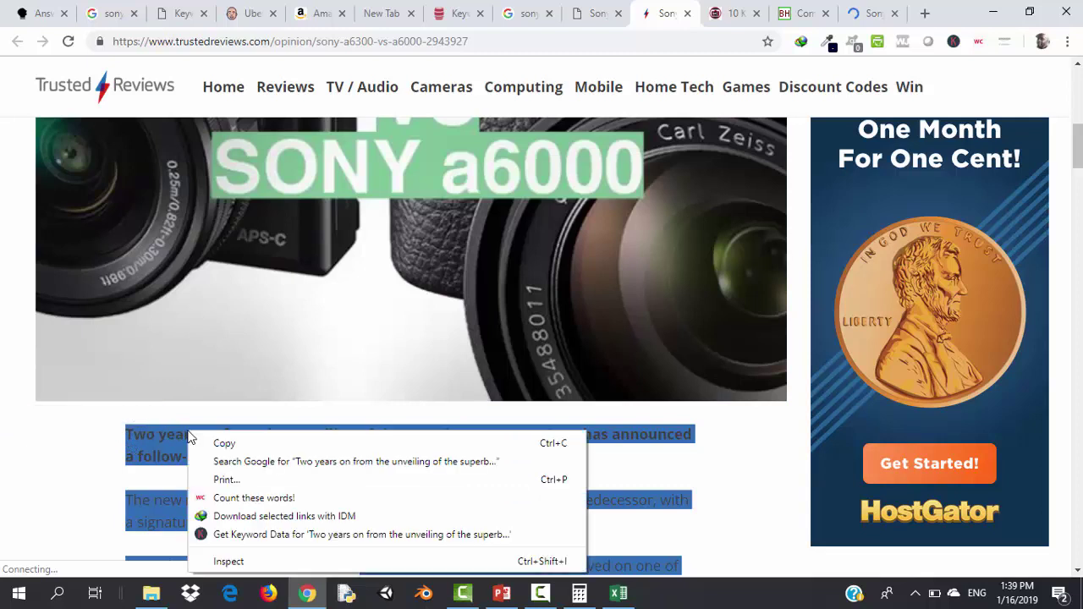
pyautogui.click(247, 498)
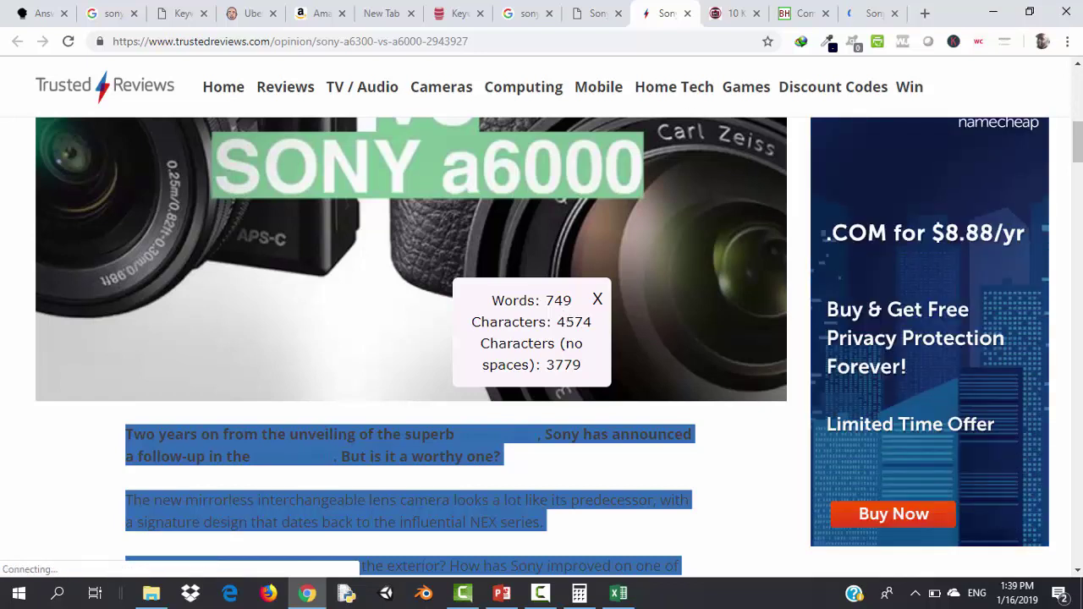
# Close the Trusted Reviews article and look through the Mirrorless Curation article on ten key differences, comparing it with the Camera Decision page
pyautogui.click(732, 10)
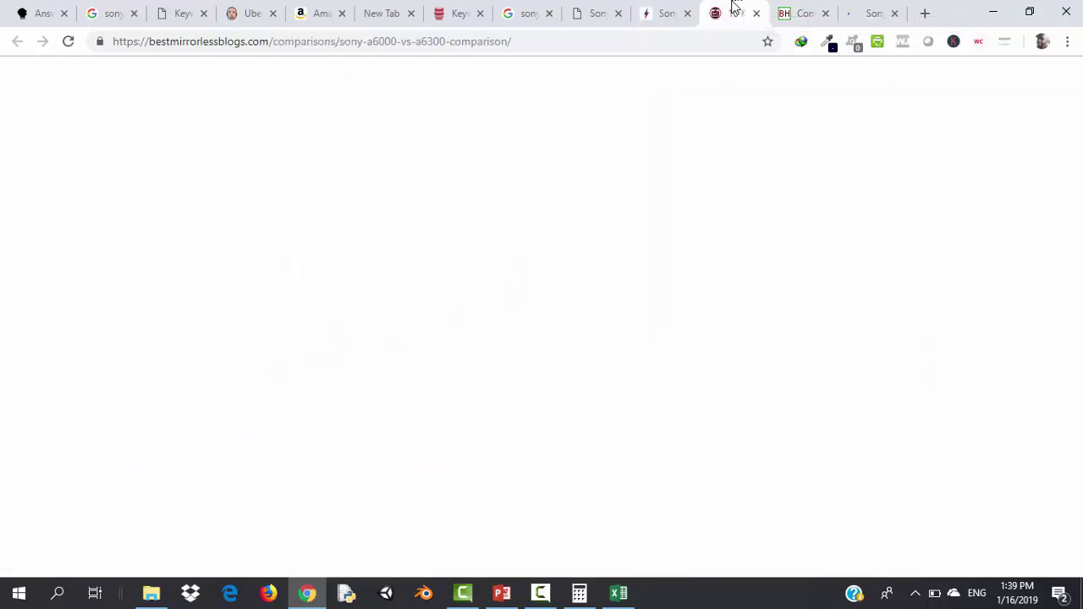
pyautogui.click(686, 14)
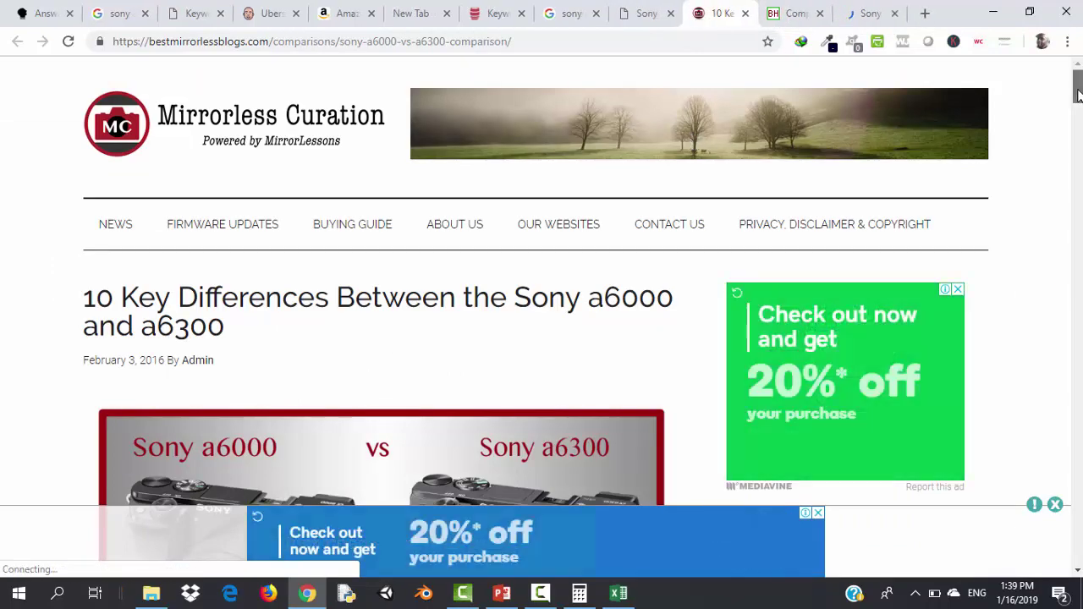
pyautogui.moveTo(1077, 95); pyautogui.dragTo(1078, 341)
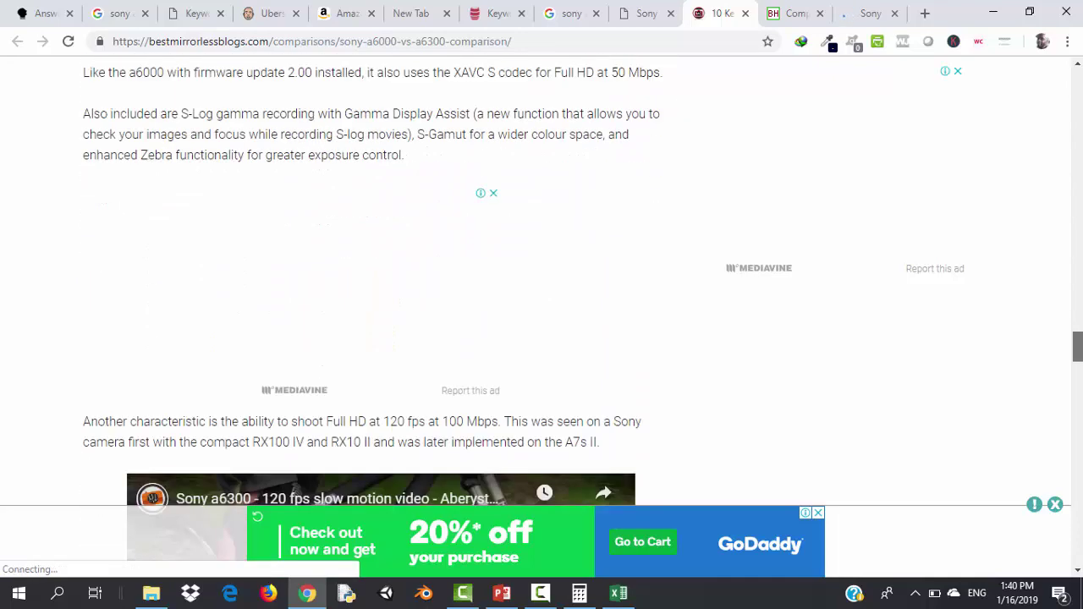
pyautogui.click(633, 10)
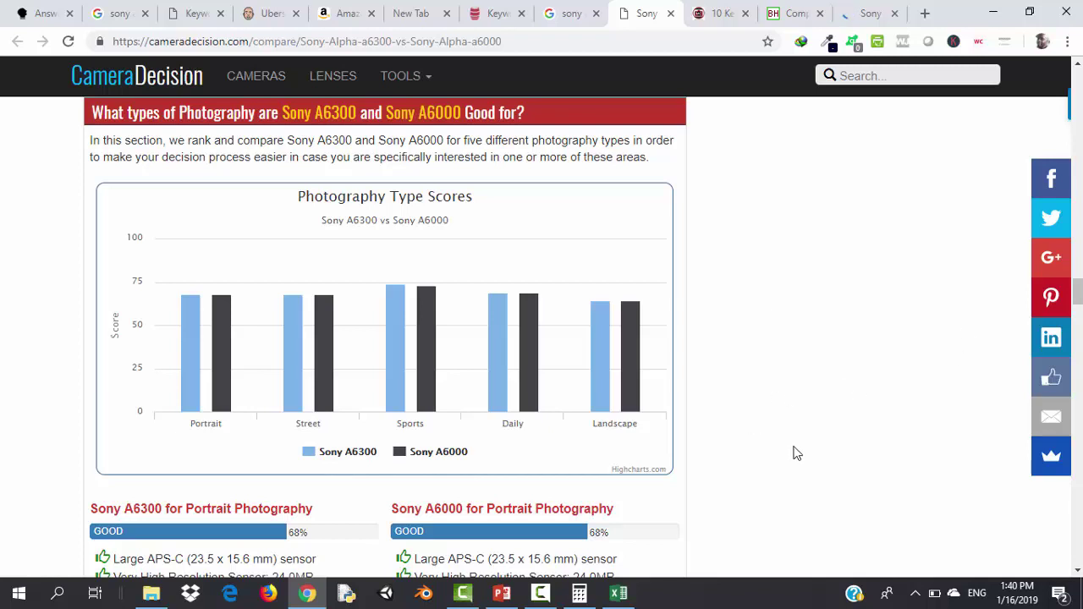
pyautogui.click(721, 12)
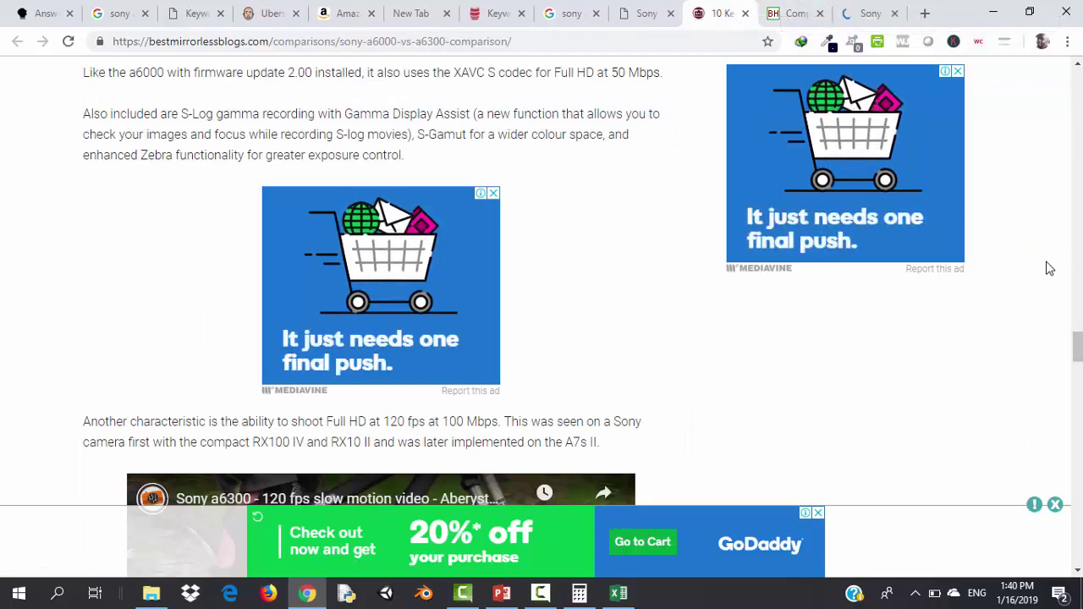
# Count the words of the Mirrorless Curation article from its date line to the end of point 10, and recheck the Camera Decision page
pyautogui.moveTo(1077, 351); pyautogui.dragTo(1077, 454)
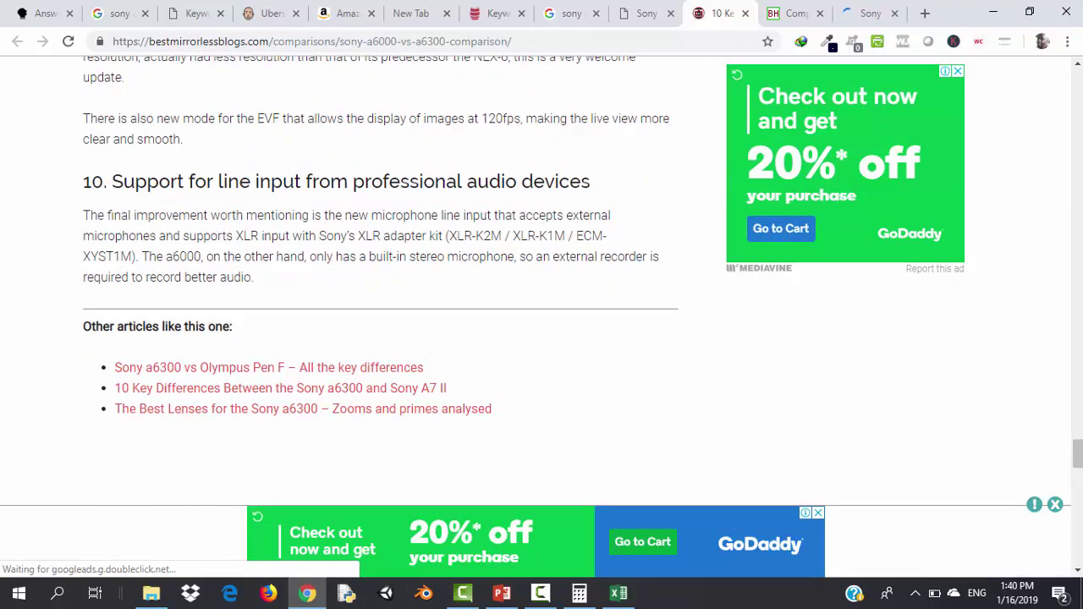
pyautogui.moveTo(309, 290); pyautogui.dragTo(459, 338)
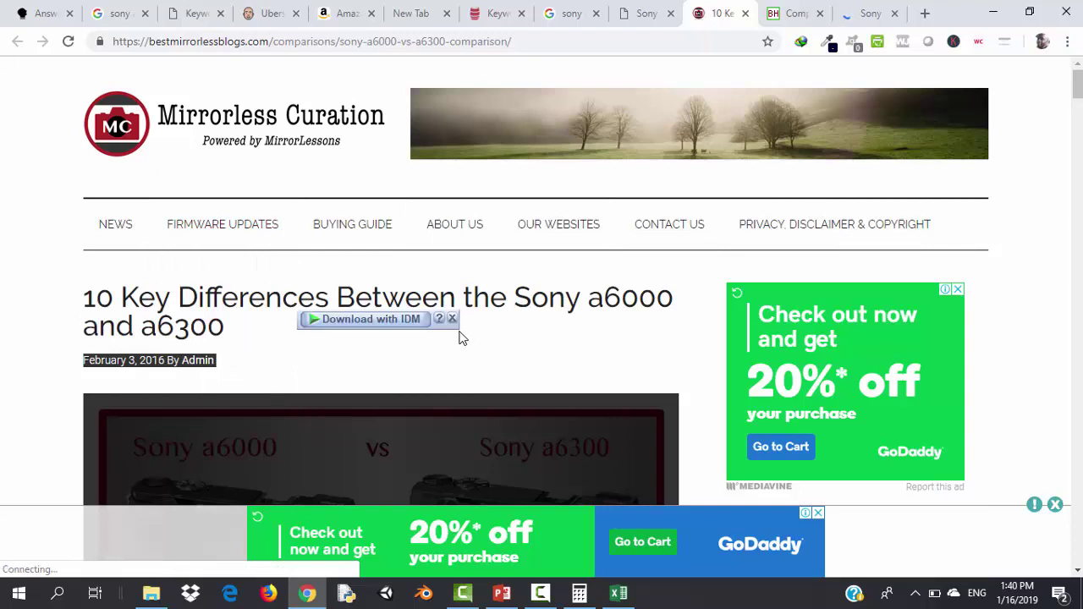
pyautogui.rightClick(461, 338)
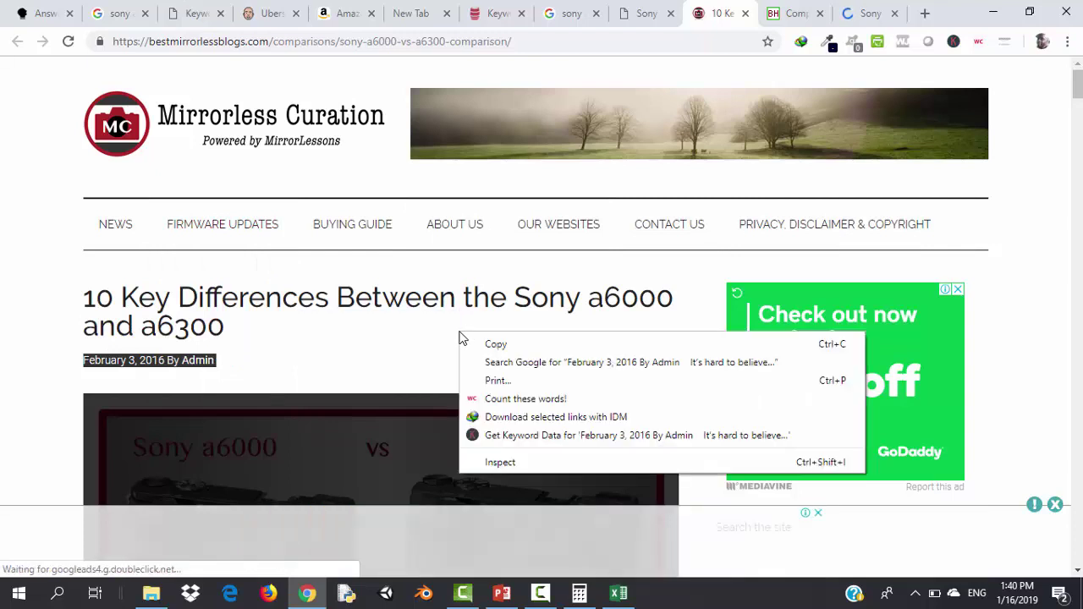
pyautogui.click(521, 399)
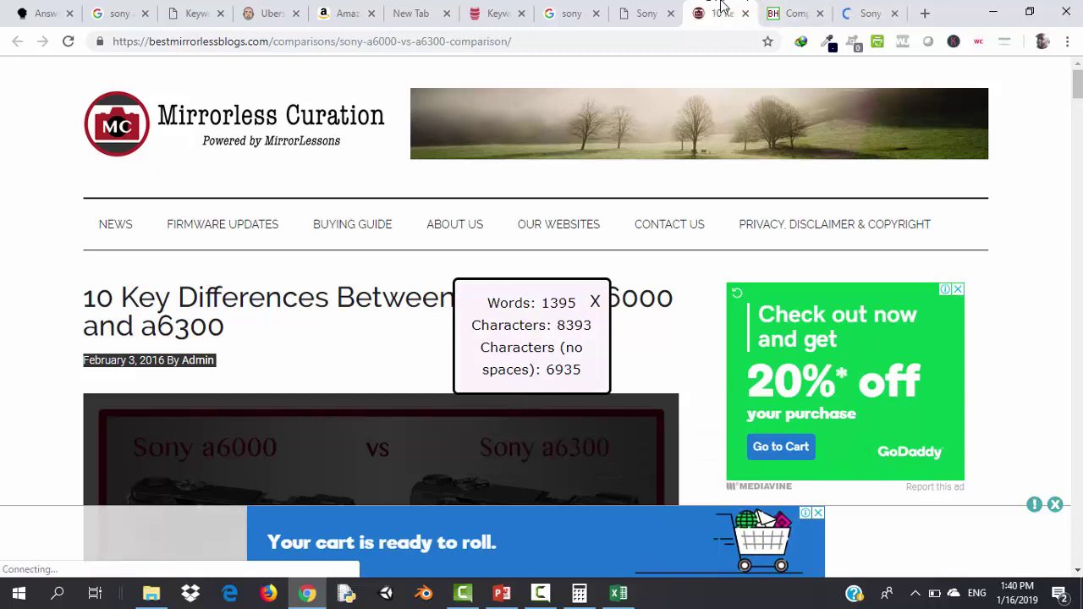
pyautogui.click(638, 8)
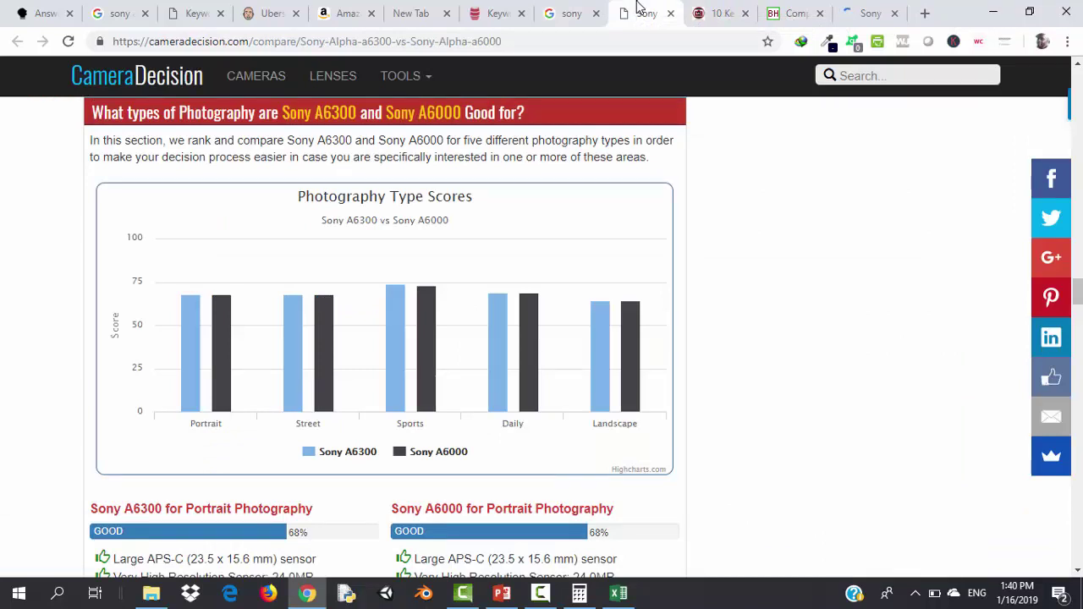
pyautogui.click(718, 9)
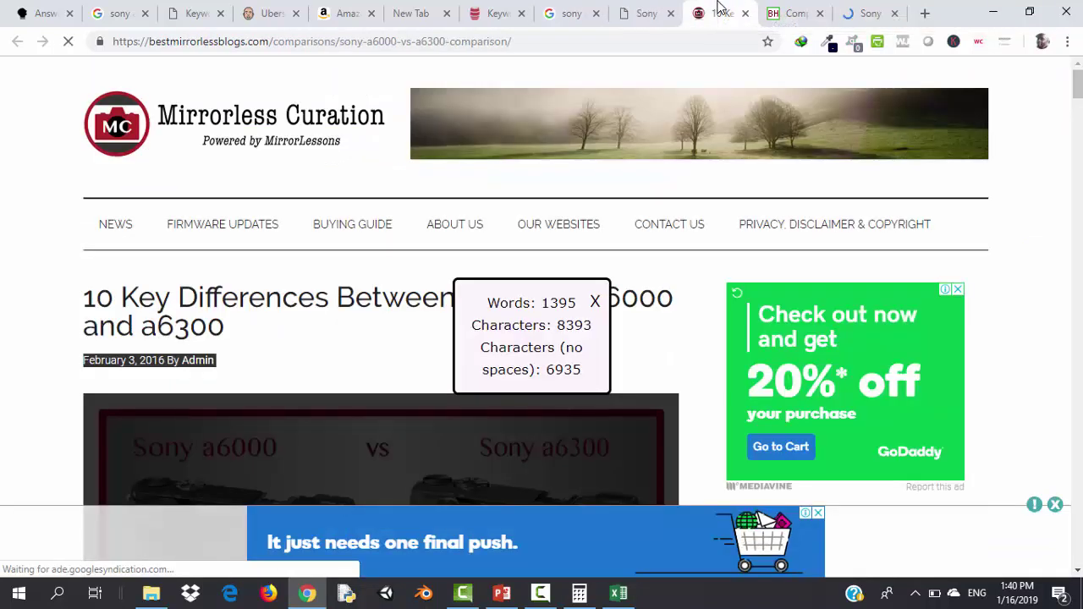
# Look through the B&H comparison down to its physical specifications and the Snapsort comparison around its competitors section
pyautogui.click(800, 14)
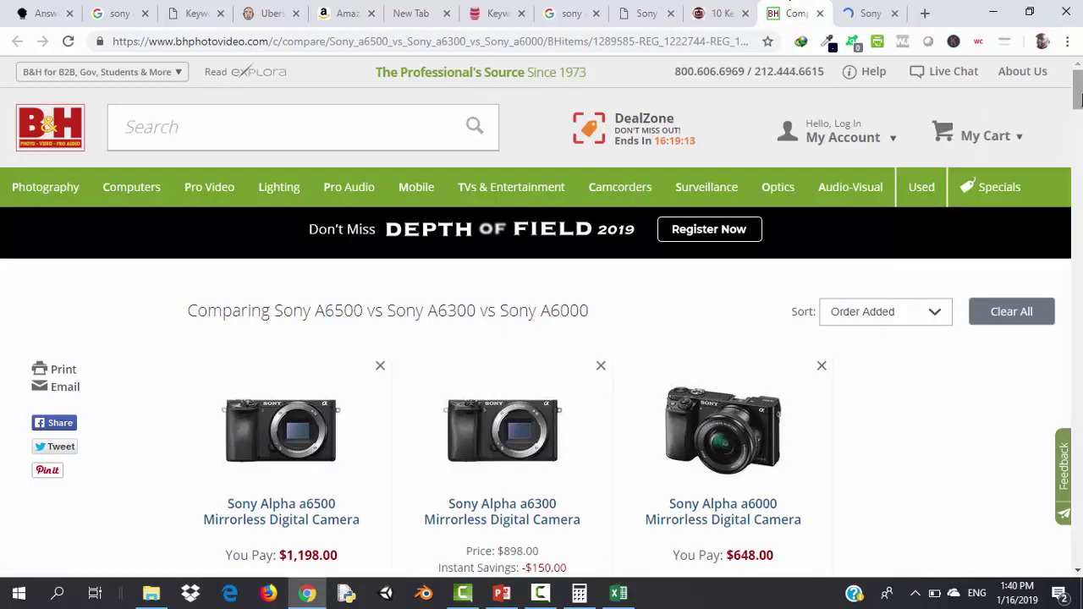
pyautogui.moveTo(1080, 99); pyautogui.dragTo(1066, 450)
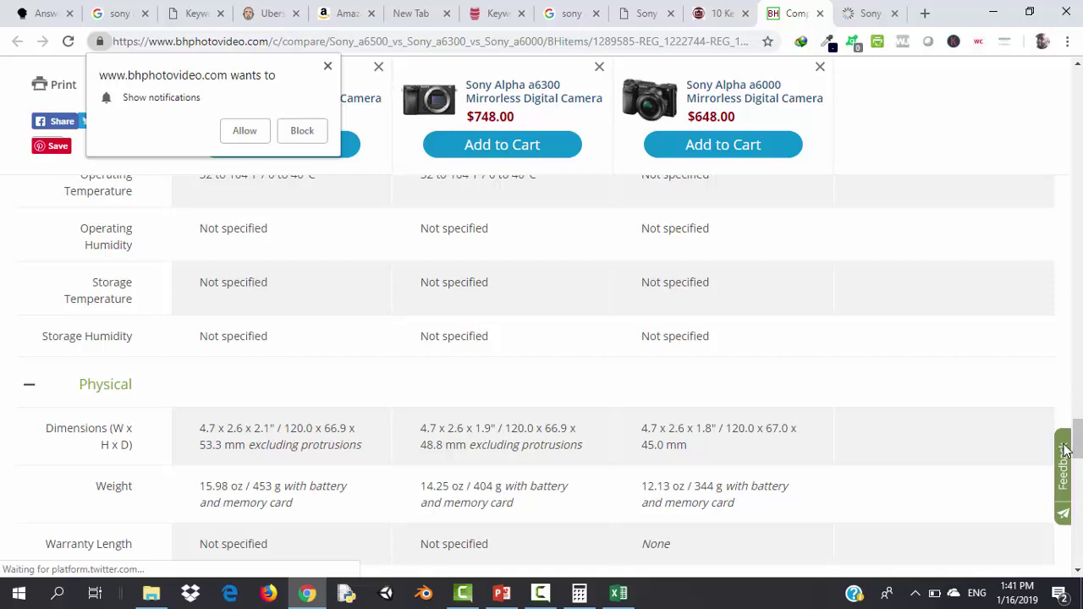
pyautogui.click(851, 14)
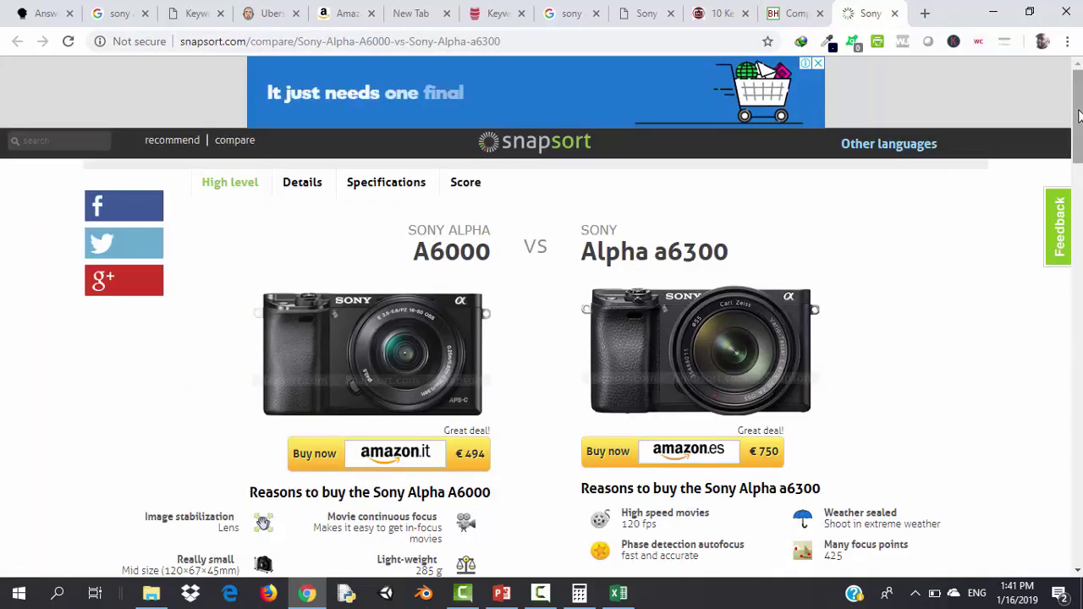
pyautogui.scroll(-15, 542, 338)
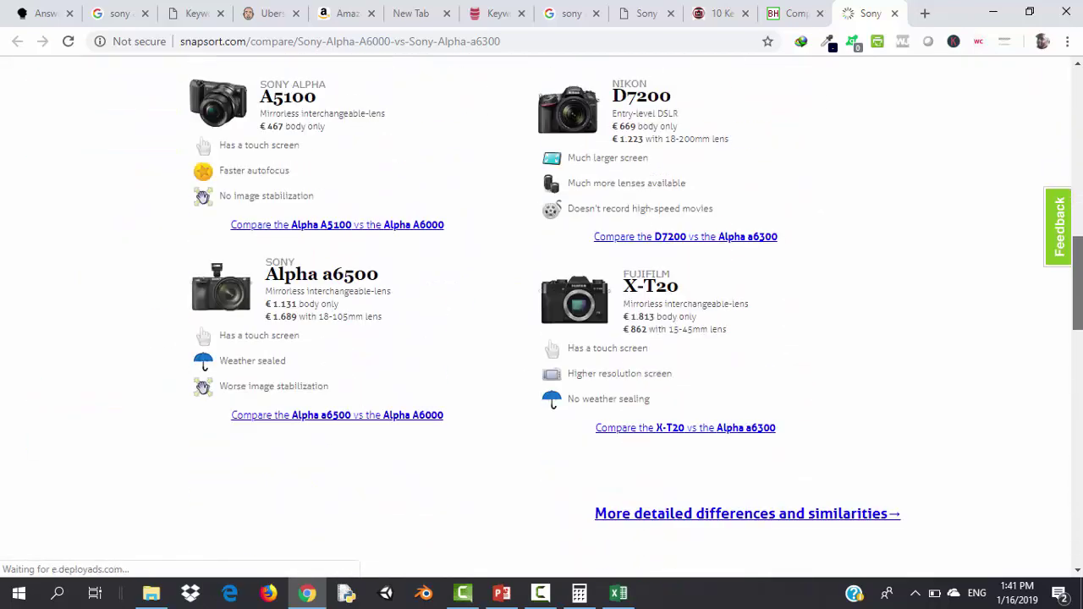
pyautogui.moveTo(1074, 322); pyautogui.dragTo(1064, 228)
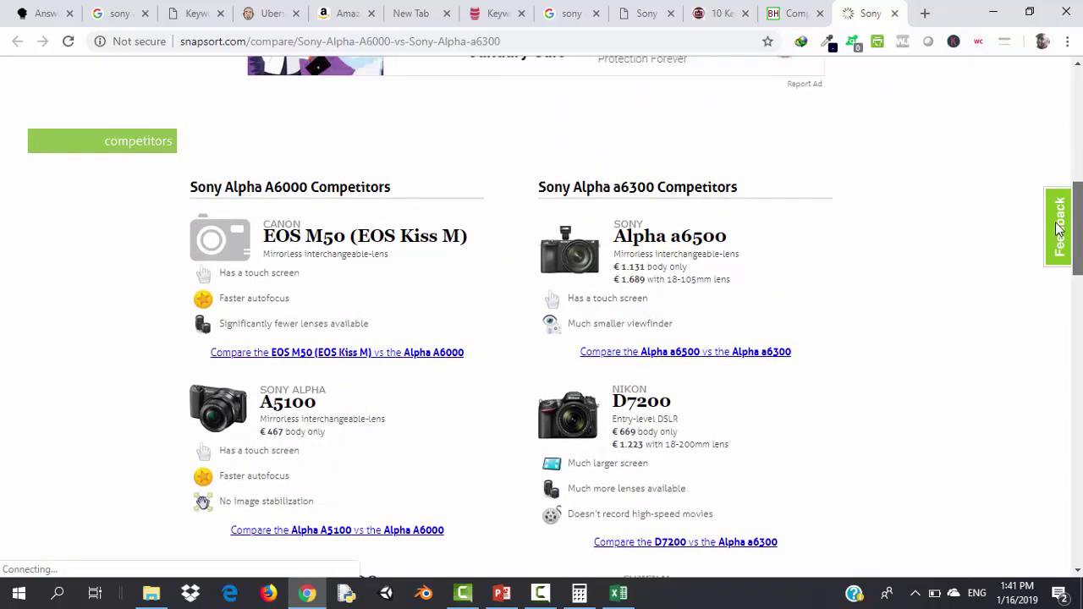
# Review the Google results for "sony alpha a6000 vs a6300" from the top and revisit the Camera Decision comparison
pyautogui.click(493, 9)
pyautogui.click(561, 11)
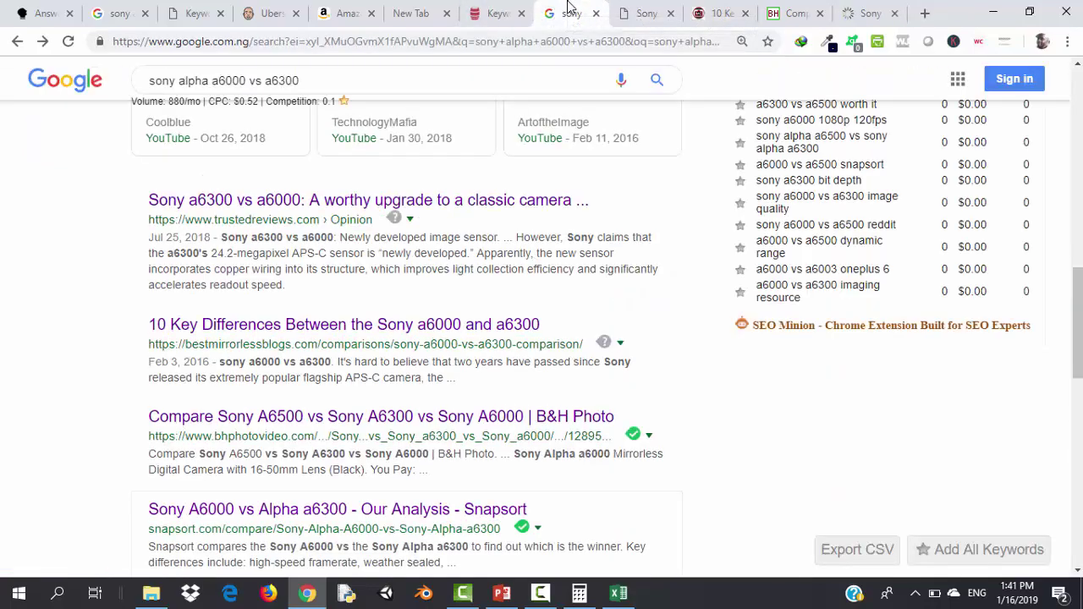
pyautogui.moveTo(1076, 318); pyautogui.dragTo(1078, 85)
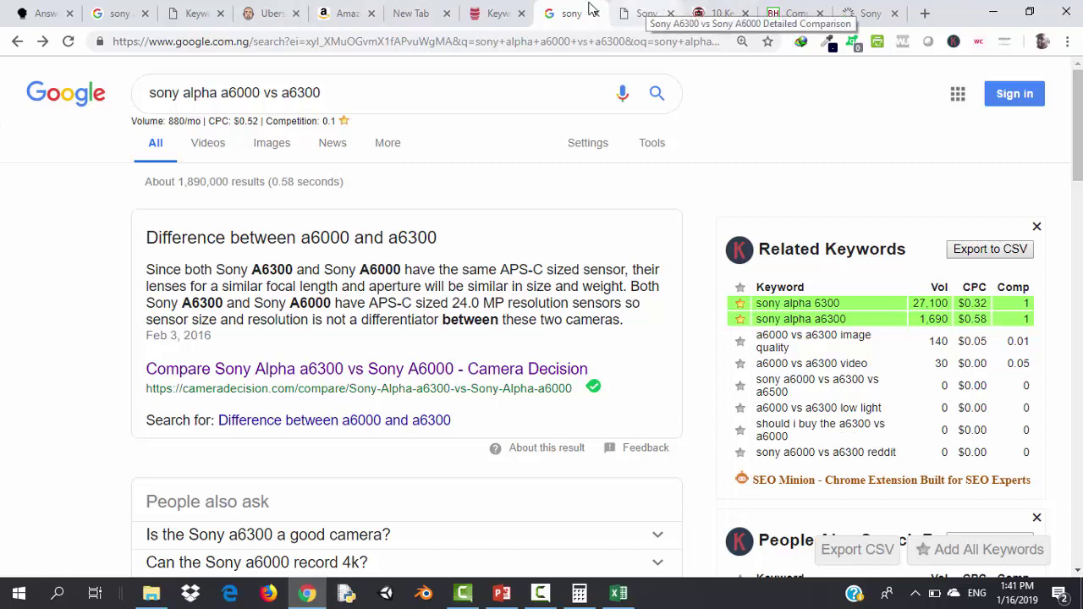
pyautogui.click(639, 12)
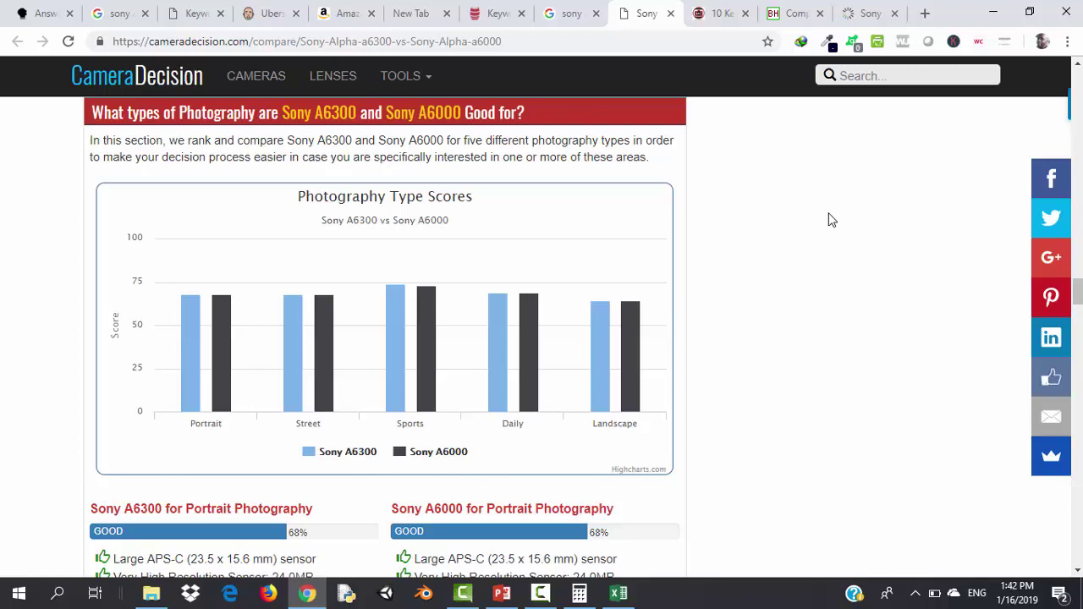
# Check "sony alpha a6000 vs a6300" in the Keywords Everywhere favorites and glance at the site progress slide in PowerPoint
pyautogui.click(495, 10)
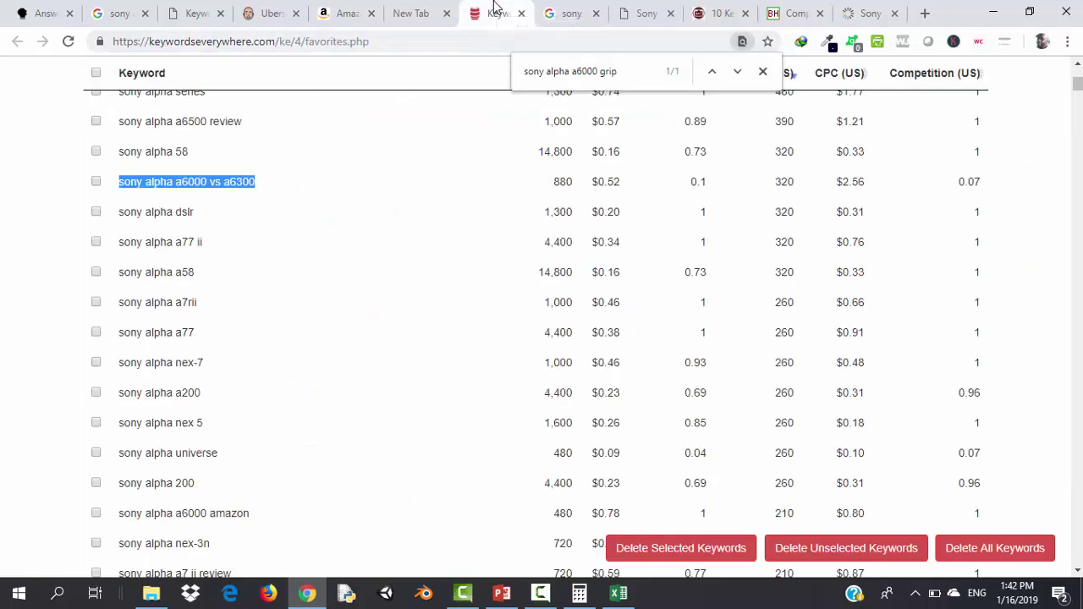
pyautogui.click(501, 593)
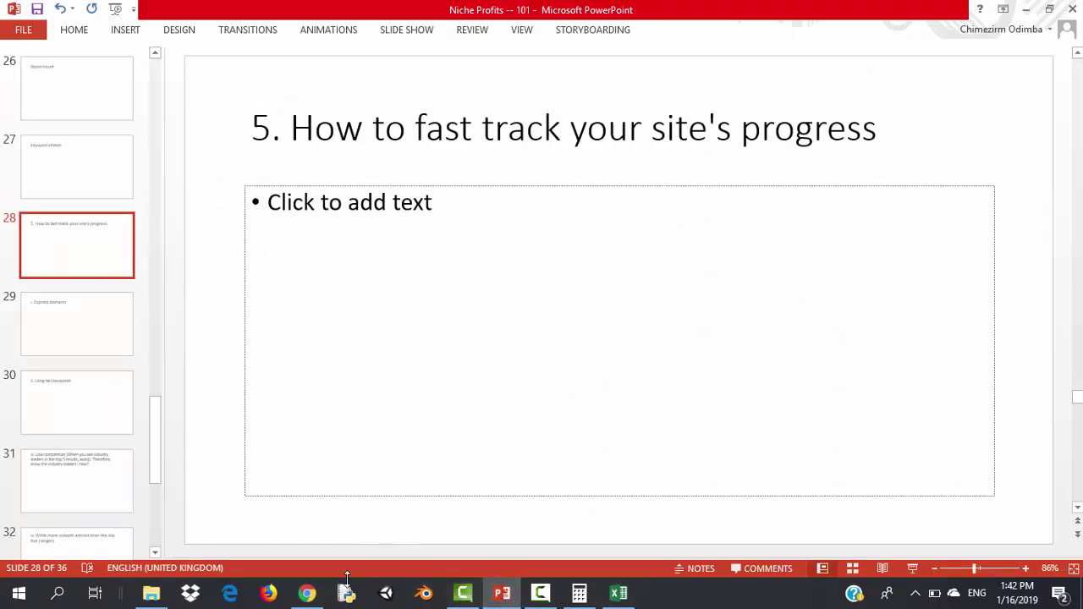
pyautogui.click(307, 595)
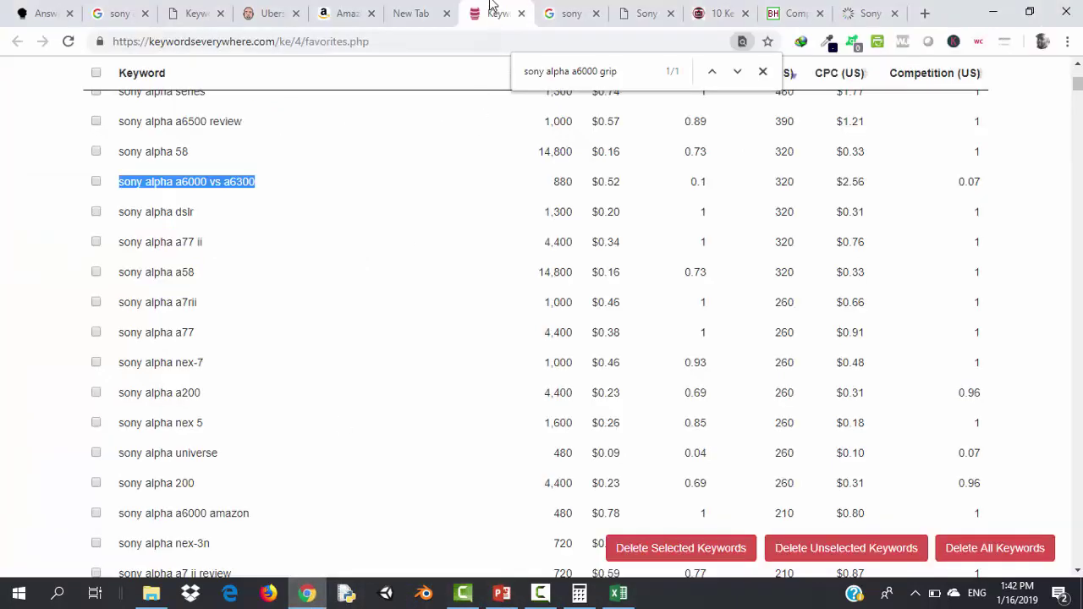
# Close the Camera Decision, Mirrorless Curation, B&H and Snapsort pages, leaving the Google results open
pyautogui.click(641, 11)
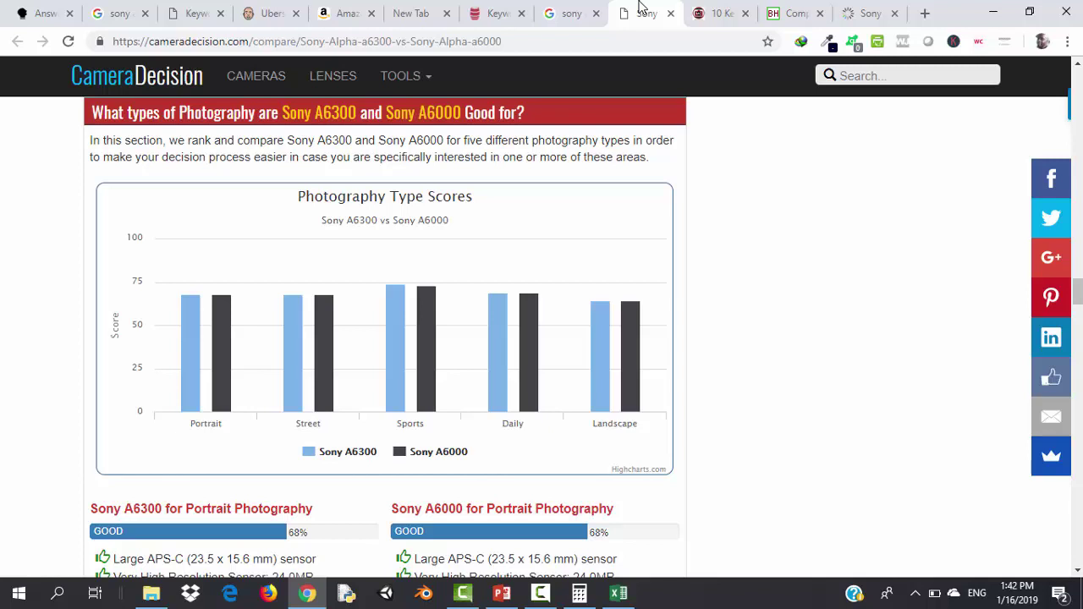
pyautogui.click(670, 14)
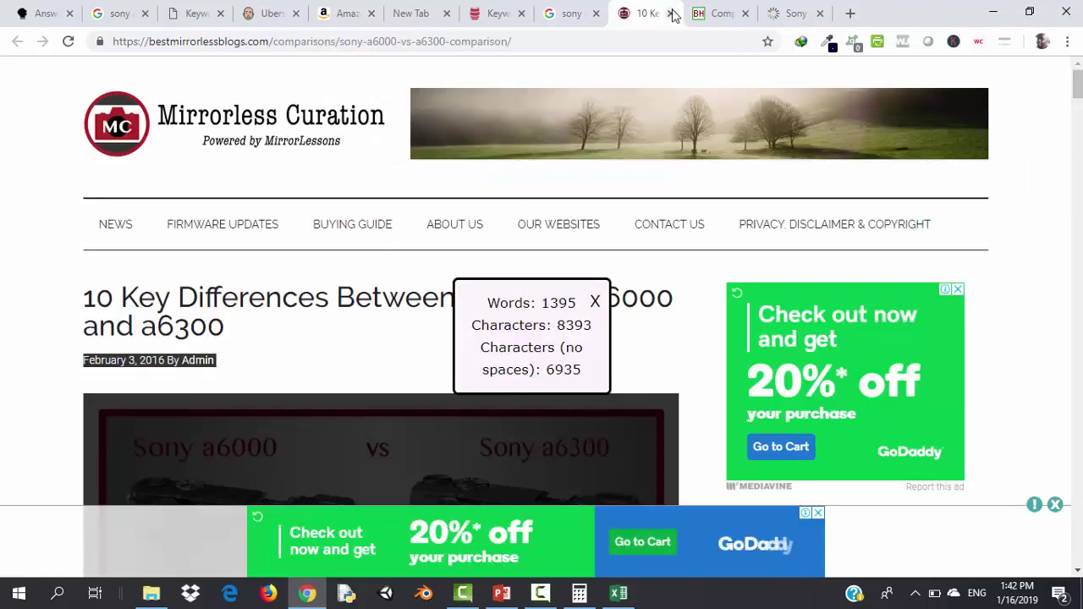
pyautogui.click(671, 14)
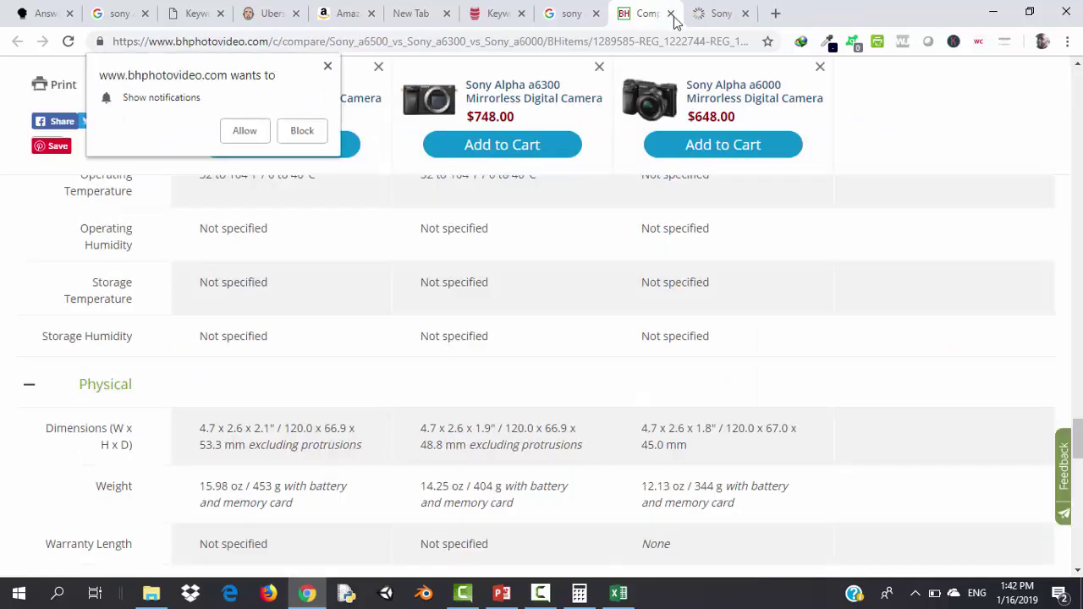
pyautogui.click(671, 13)
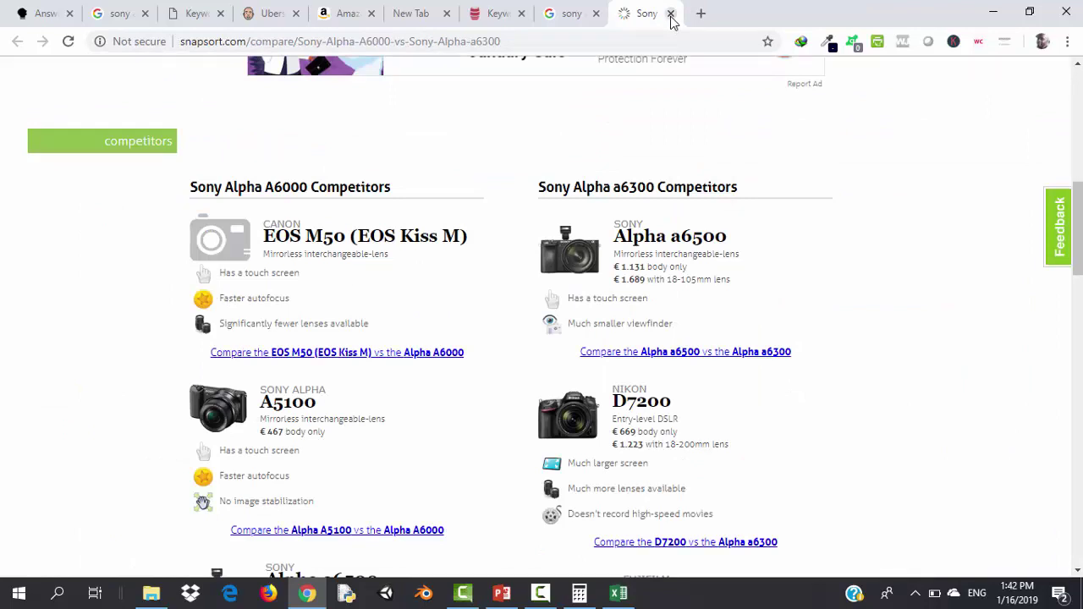
pyautogui.click(671, 13)
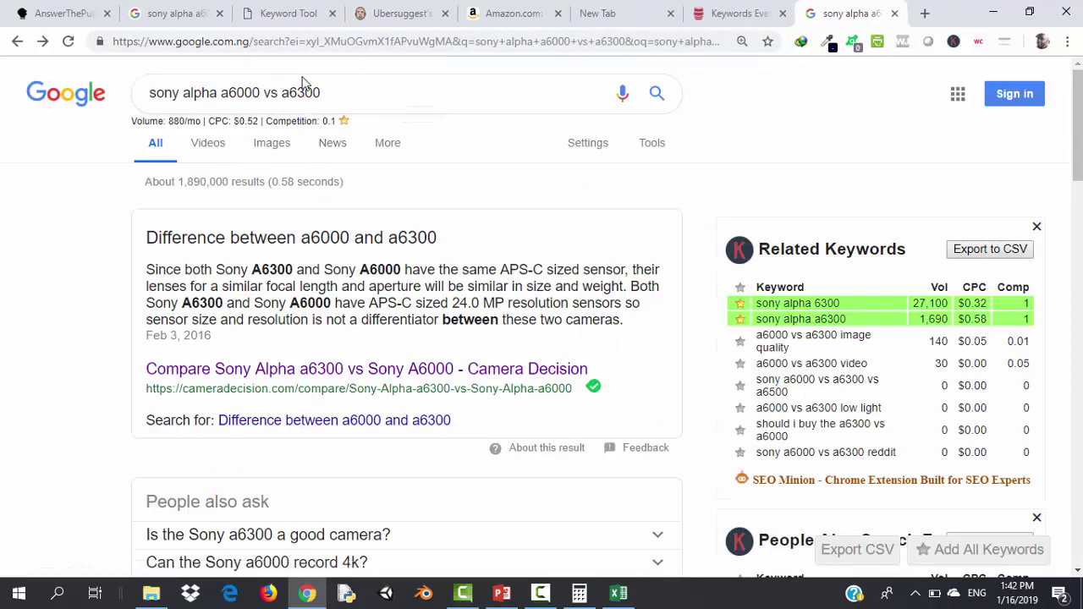
# Highlight "sony alpha a6000" within the Google search query and check the Keyword Shitter page against it
pyautogui.click(346, 92)
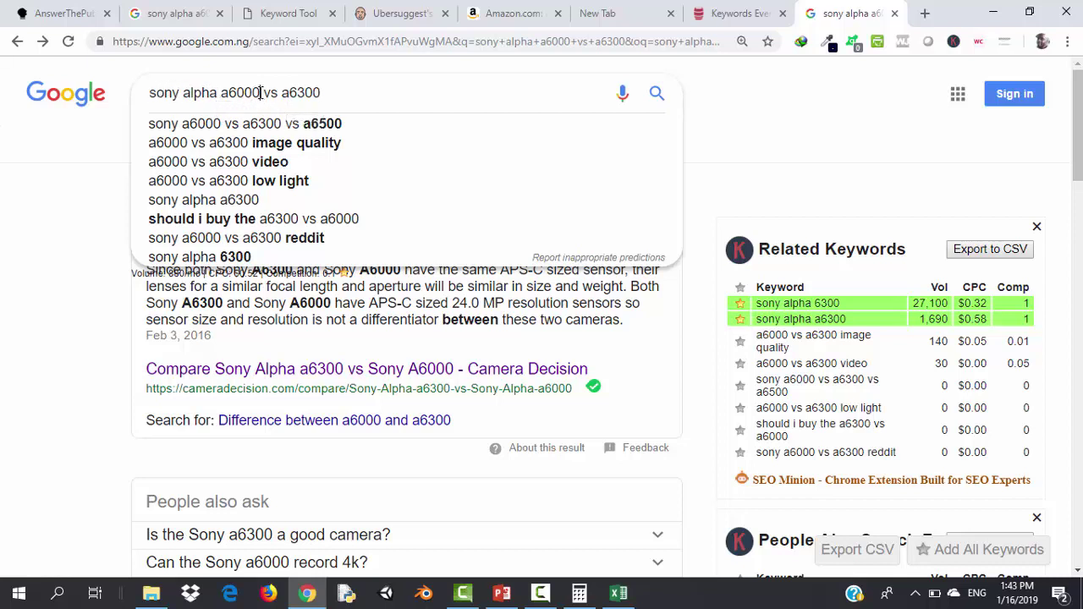
pyautogui.moveTo(262, 93); pyautogui.dragTo(142, 97)
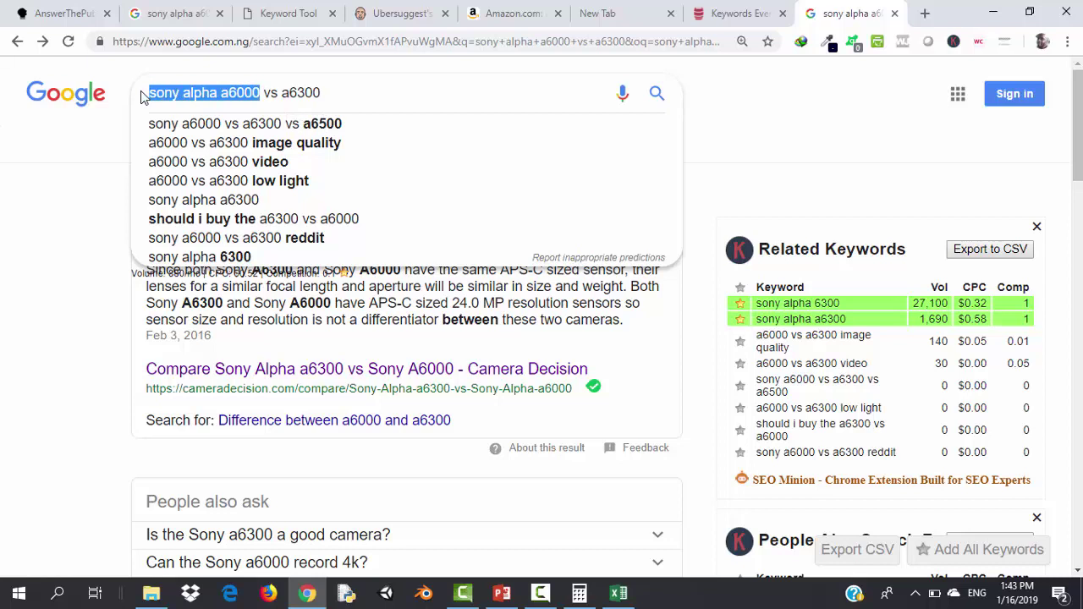
pyautogui.click(289, 18)
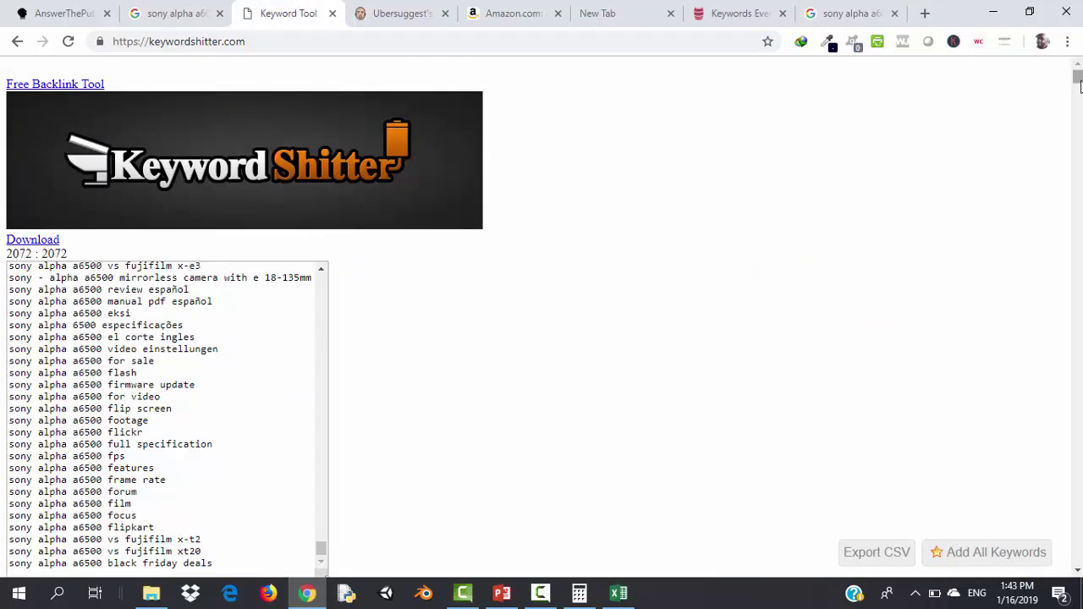
pyautogui.moveTo(1080, 85); pyautogui.dragTo(1080, 85)
pyautogui.click(853, 12)
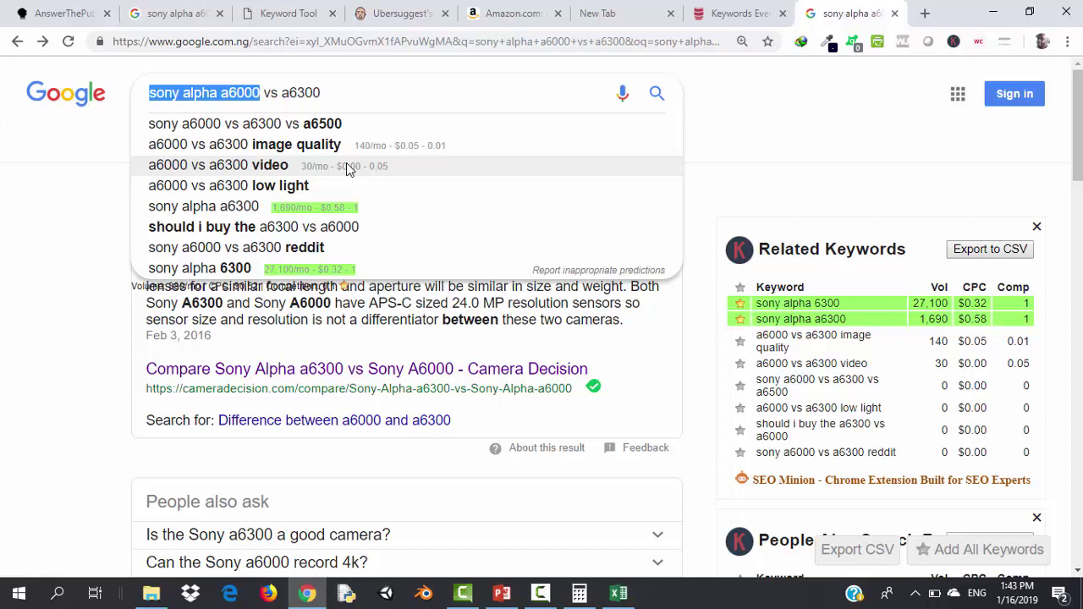
# Examine the Keyword Shitter filters and its generated sony alpha keywords, alongside the saved Keywords Everywhere favorites
pyautogui.click(296, 10)
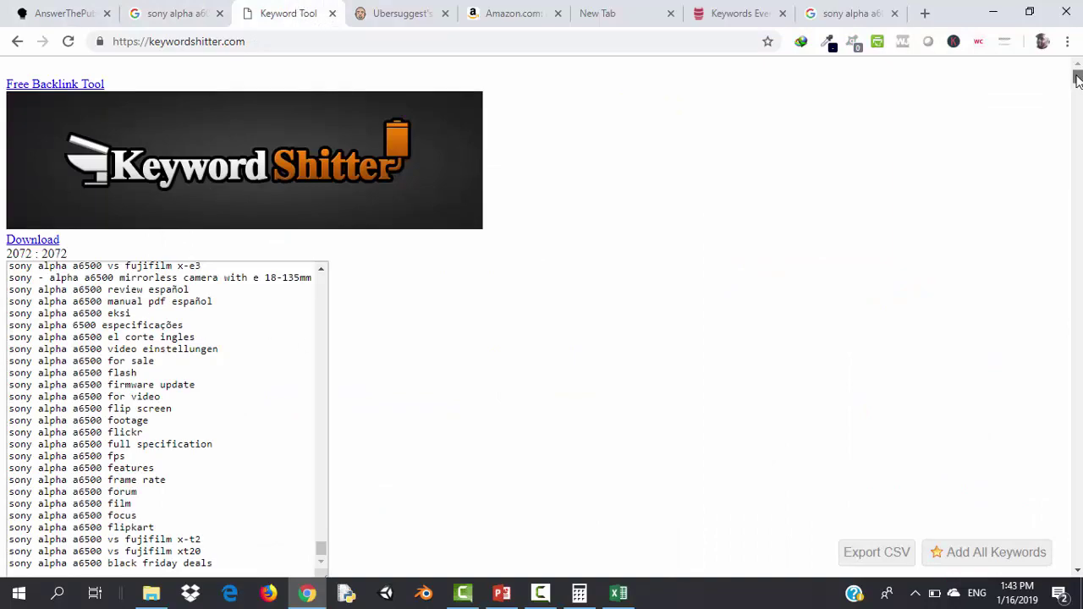
pyautogui.moveTo(1077, 79)
pyautogui.mouseDown()
pyautogui.moveTo(1077, 91)
pyautogui.moveTo(1078, 82)
pyautogui.mouseUp()
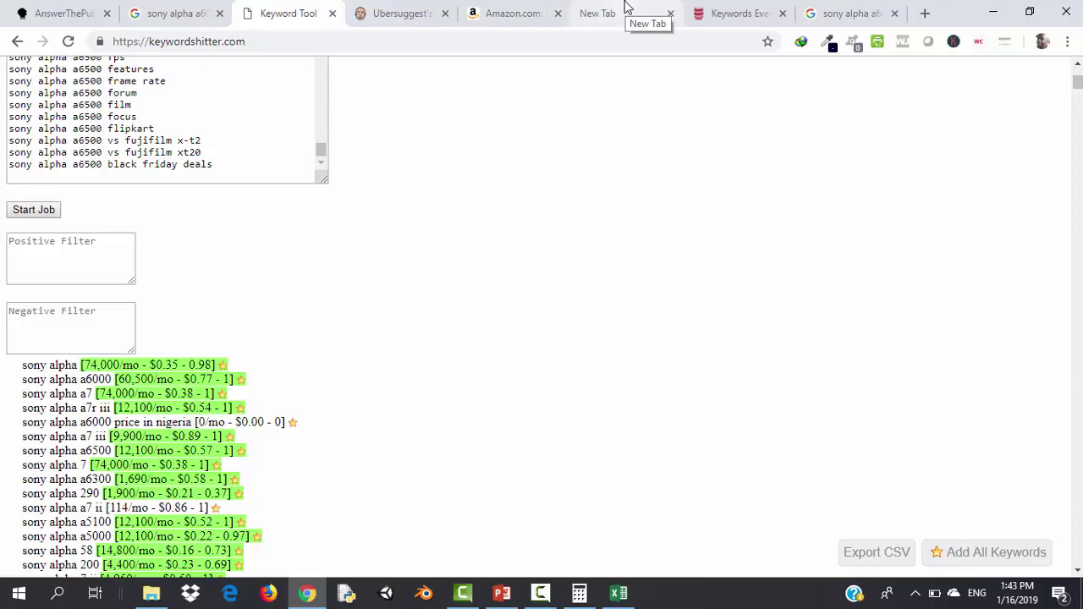
pyautogui.click(742, 9)
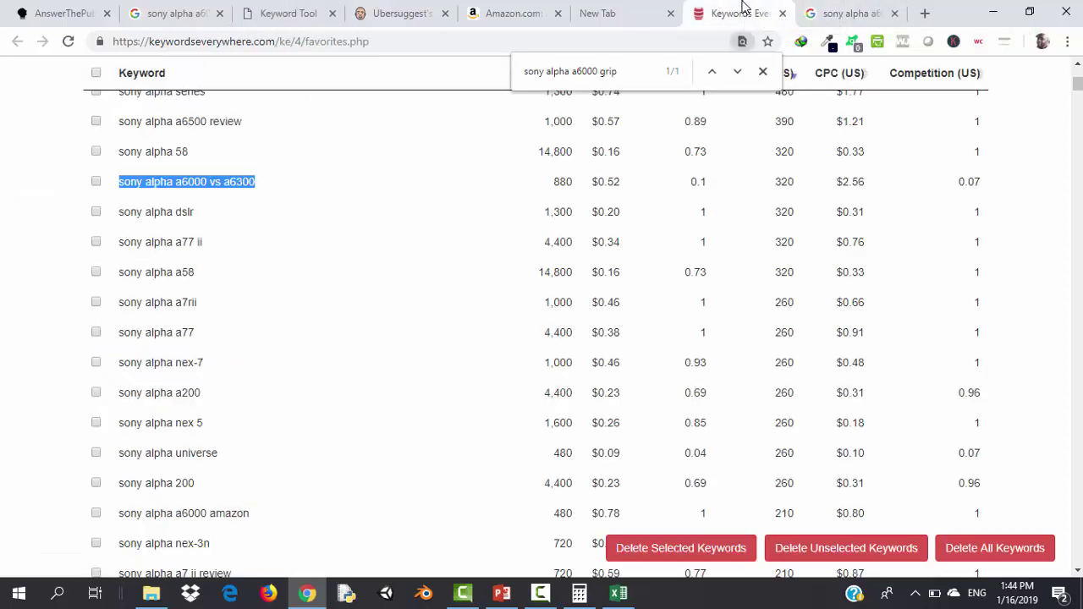
pyautogui.click(279, 7)
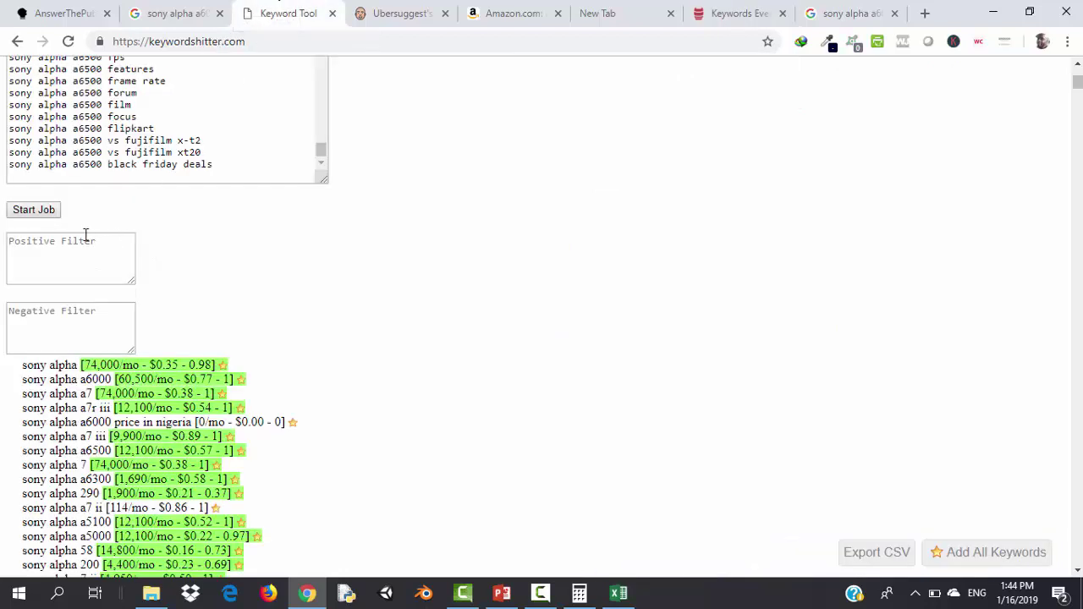
# Reload the Keyword Shitter page and delete all saved keywords from the Keywords Everywhere favorites
pyautogui.press('F5')
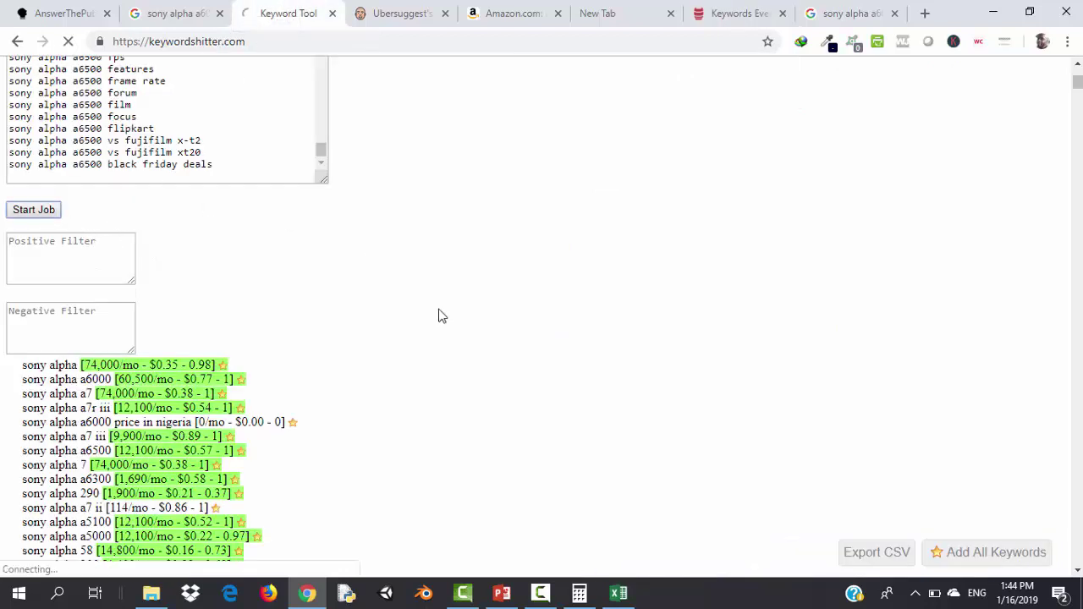
pyautogui.click(764, 6)
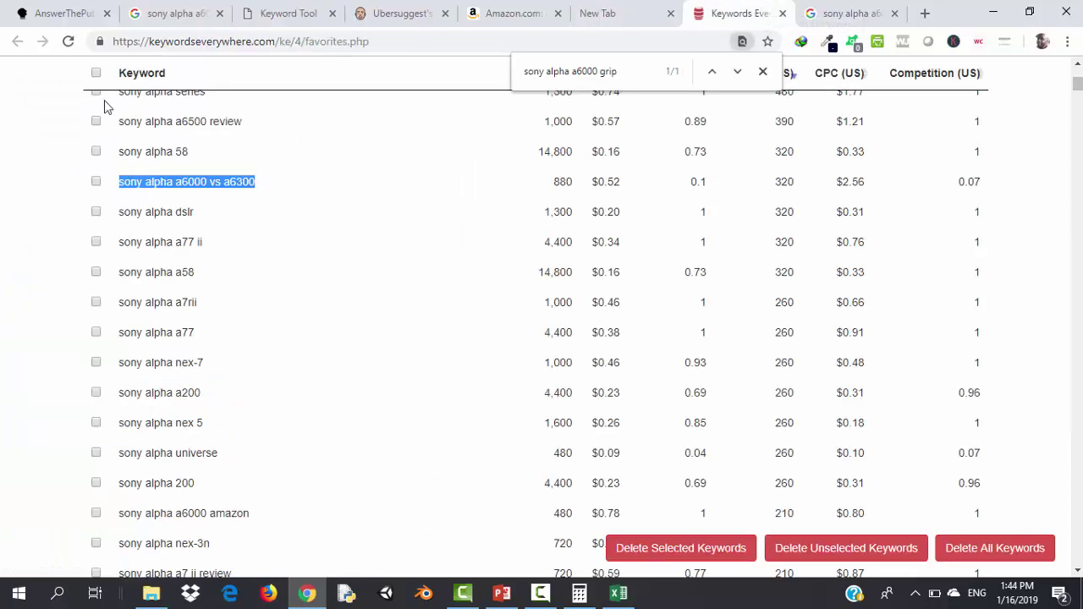
pyautogui.click(987, 556)
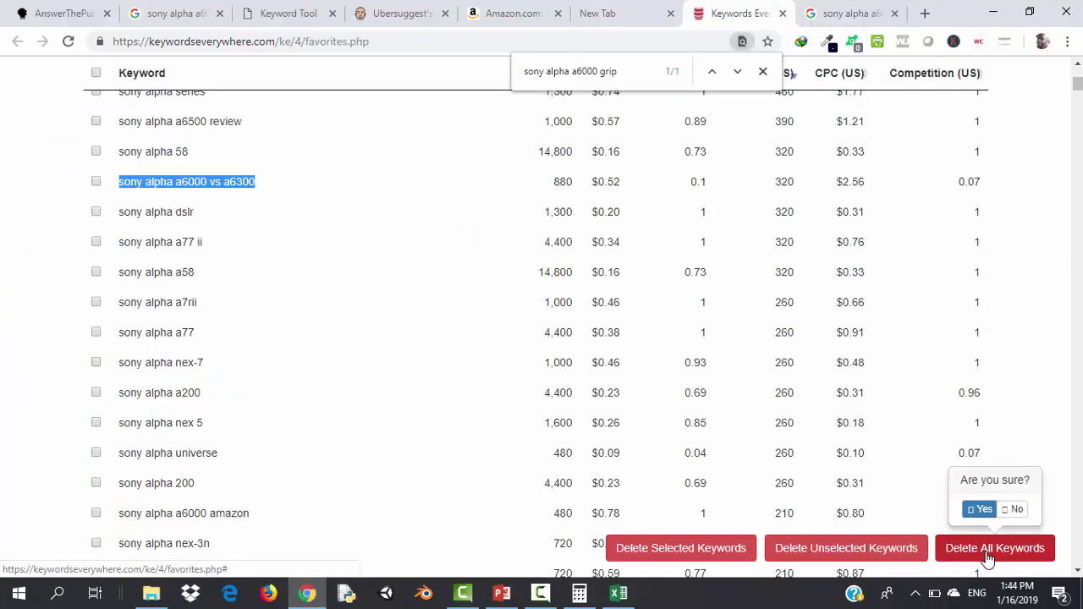
pyautogui.click(978, 511)
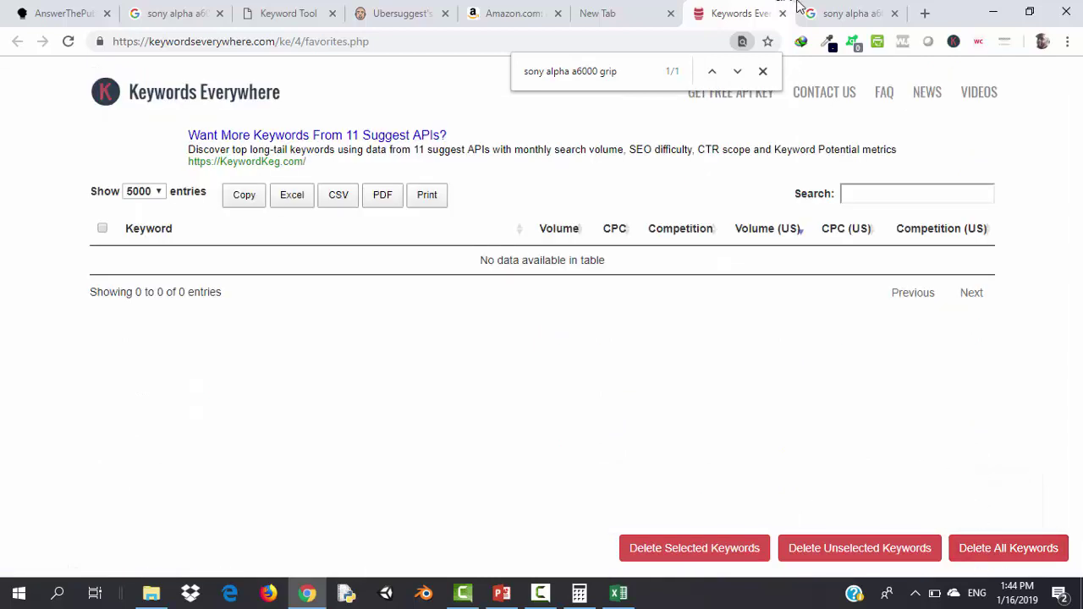
# Enter "sony alpha a6000" as the seed keyword in Keyword Shitter
pyautogui.click(423, 10)
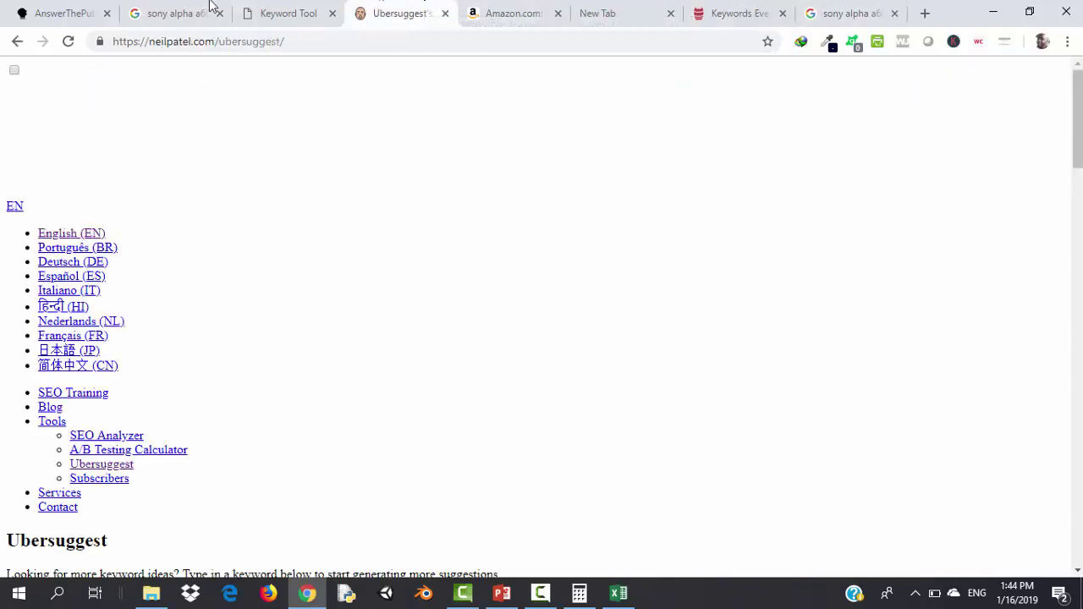
pyautogui.click(268, 10)
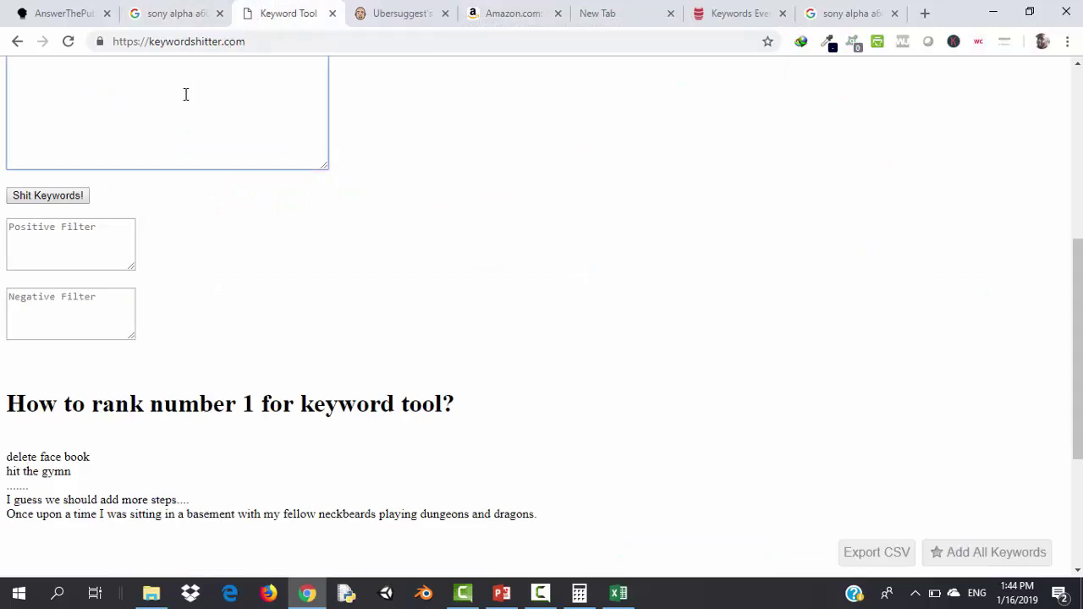
pyautogui.scroll(5, 185, 94)
pyautogui.click(107, 265)
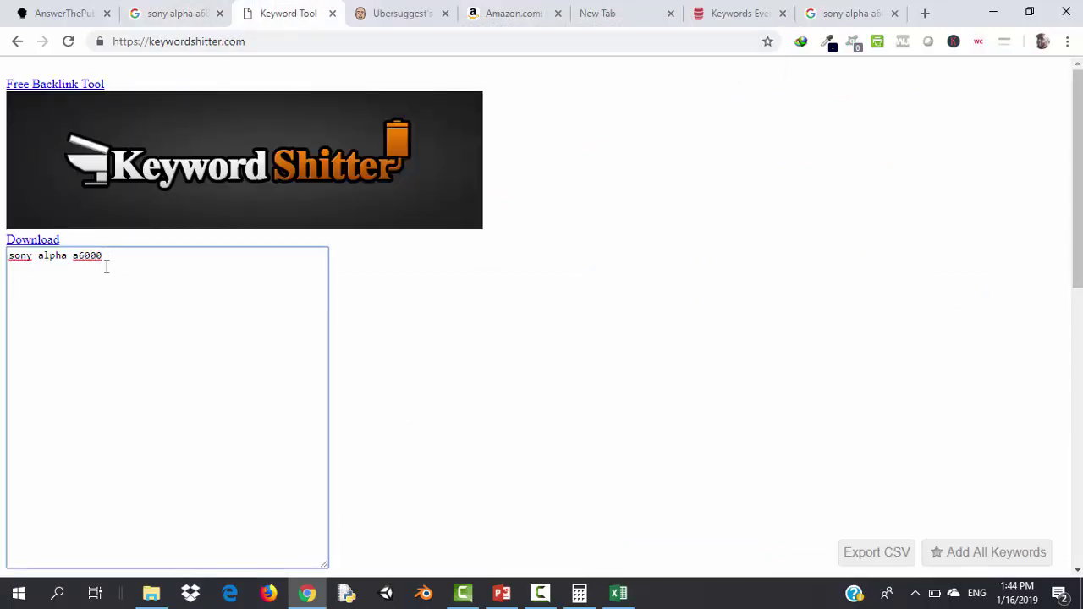
pyautogui.hotkey('ctrl', 'a')
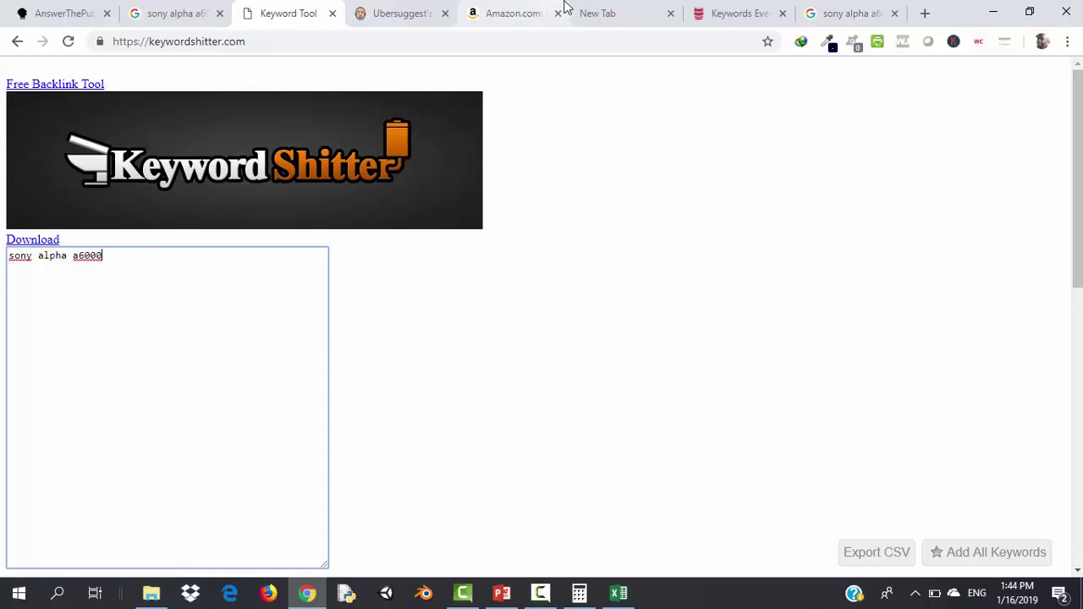
# Check the Keywords Everywhere favorites and highlight "sony alpha a6000 vs" within the Google search query
pyautogui.click(749, 9)
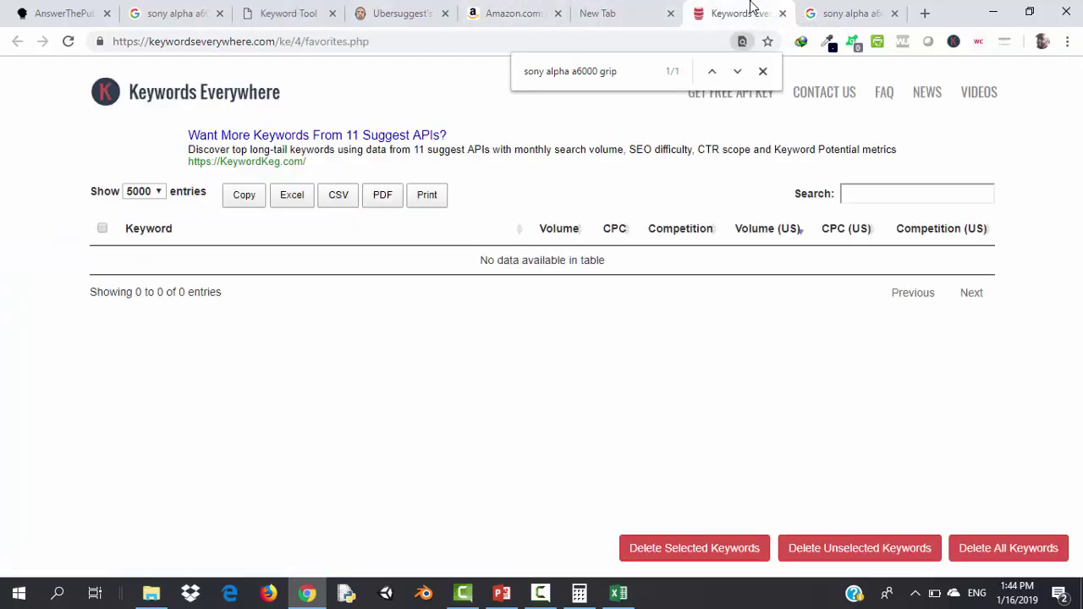
pyautogui.click(846, 10)
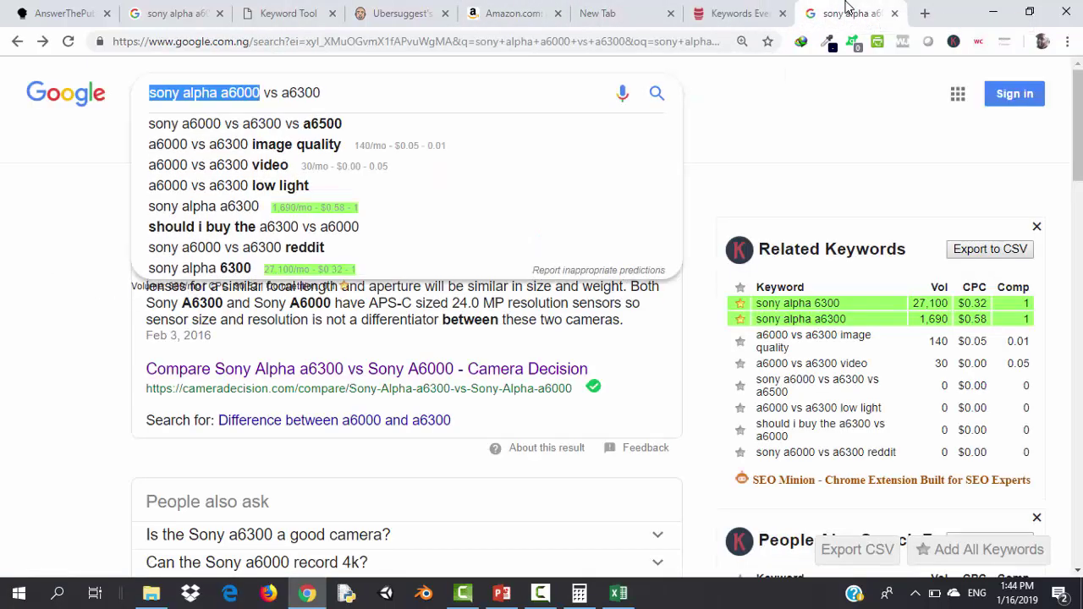
pyautogui.click(738, 10)
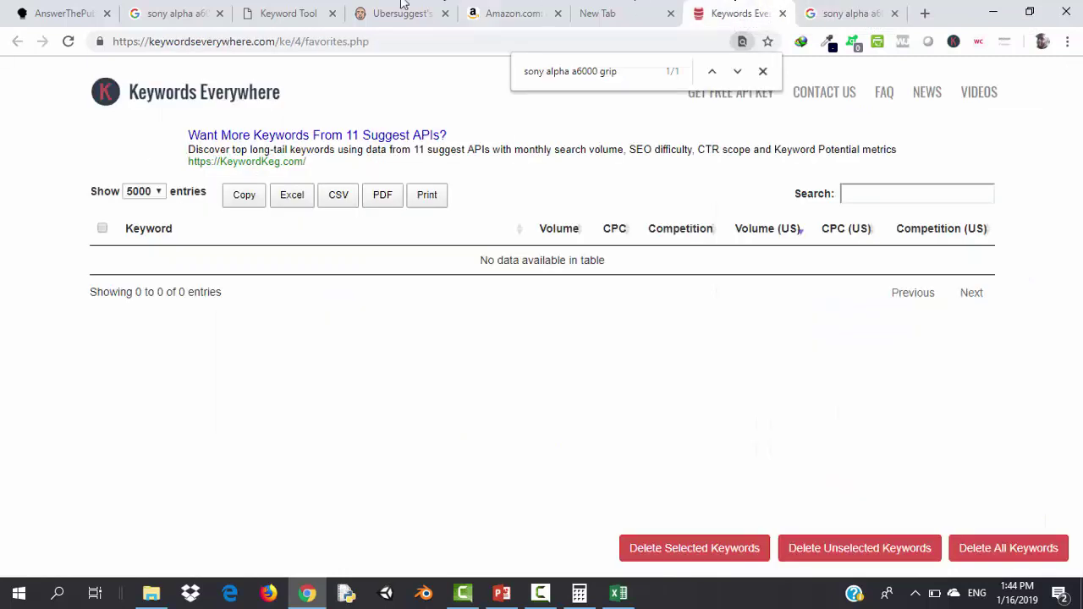
pyautogui.click(297, 10)
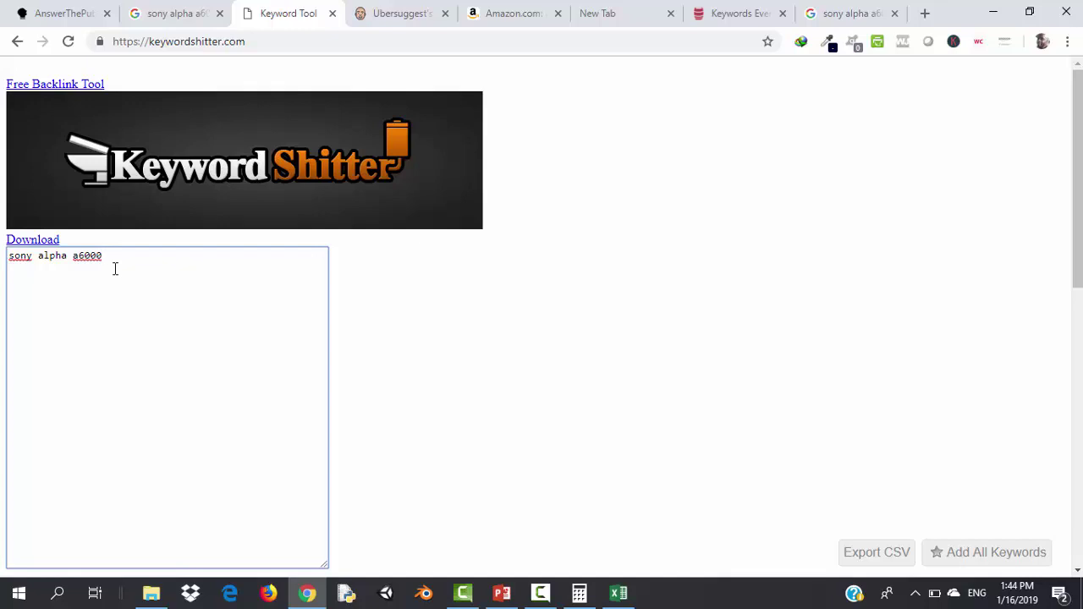
pyautogui.click(750, 9)
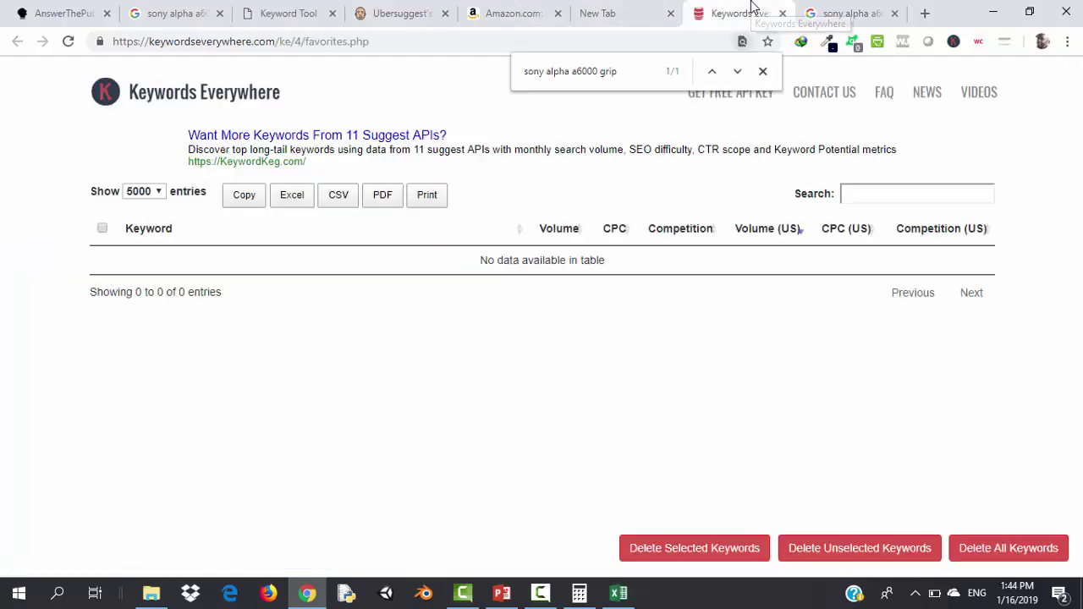
pyautogui.click(855, 11)
pyautogui.click(40, 203)
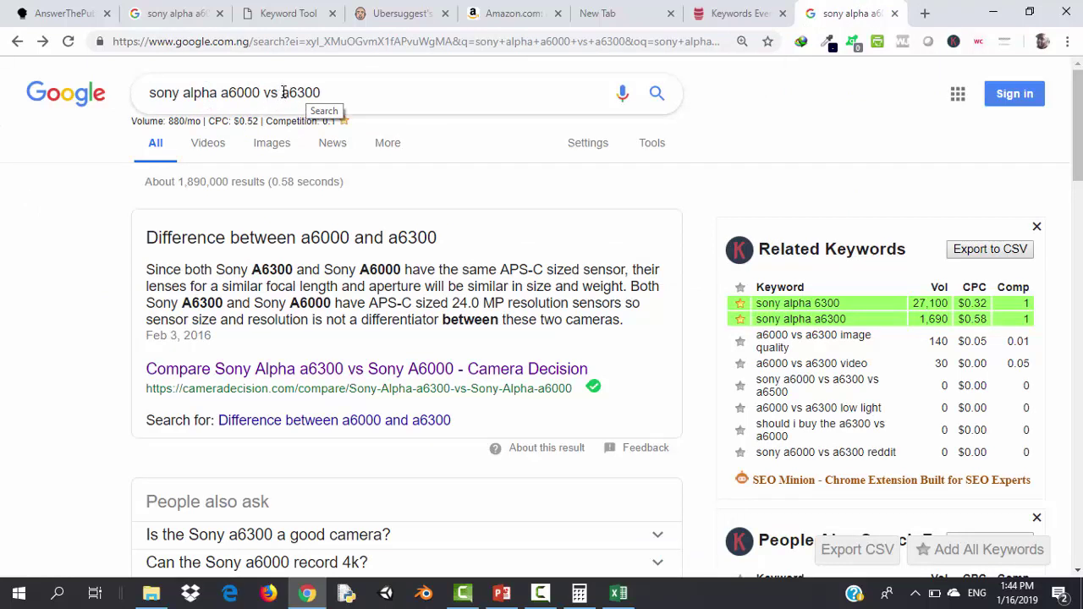
pyautogui.moveTo(281, 92); pyautogui.dragTo(143, 97)
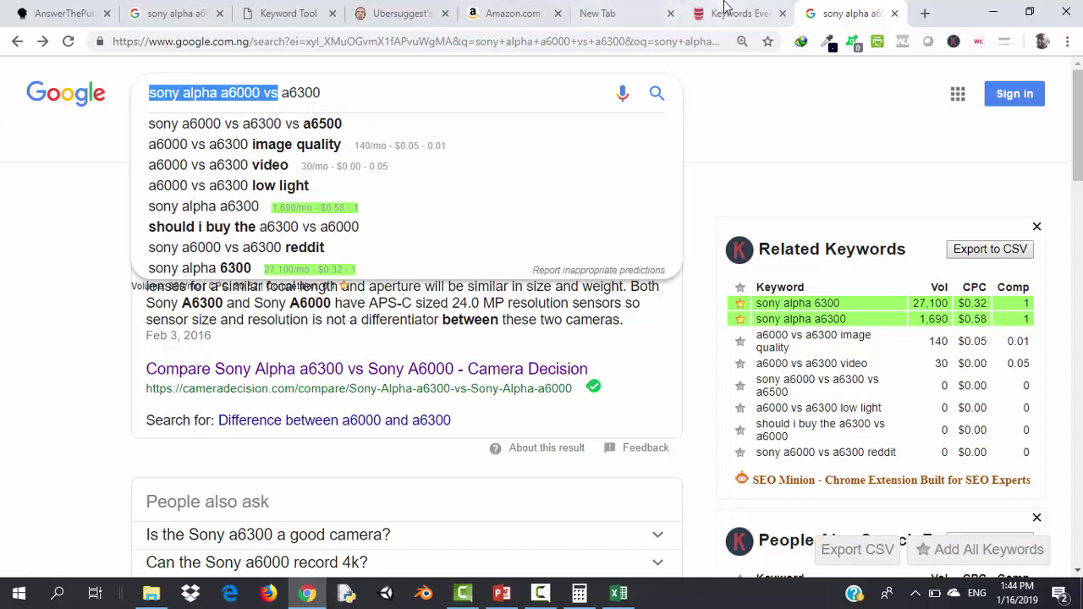
# Extend the Keyword Shitter seed to "sony alpha a6000 vs" and start generating keywords
pyautogui.click(279, 10)
pyautogui.hotkey('ctrl', 'a')
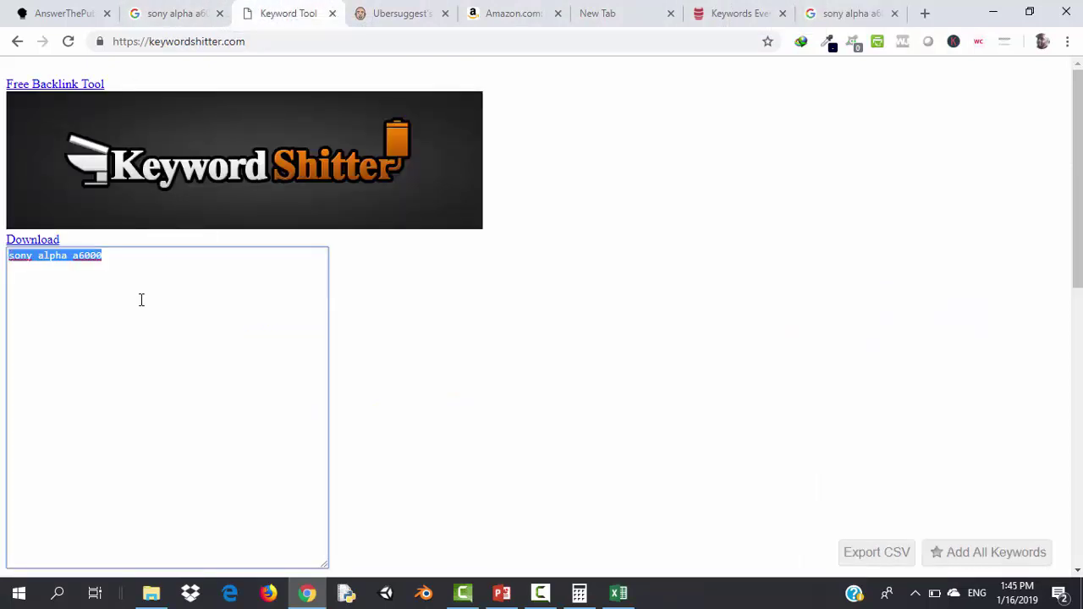
pyautogui.press('End')
pyautogui.write('vs')
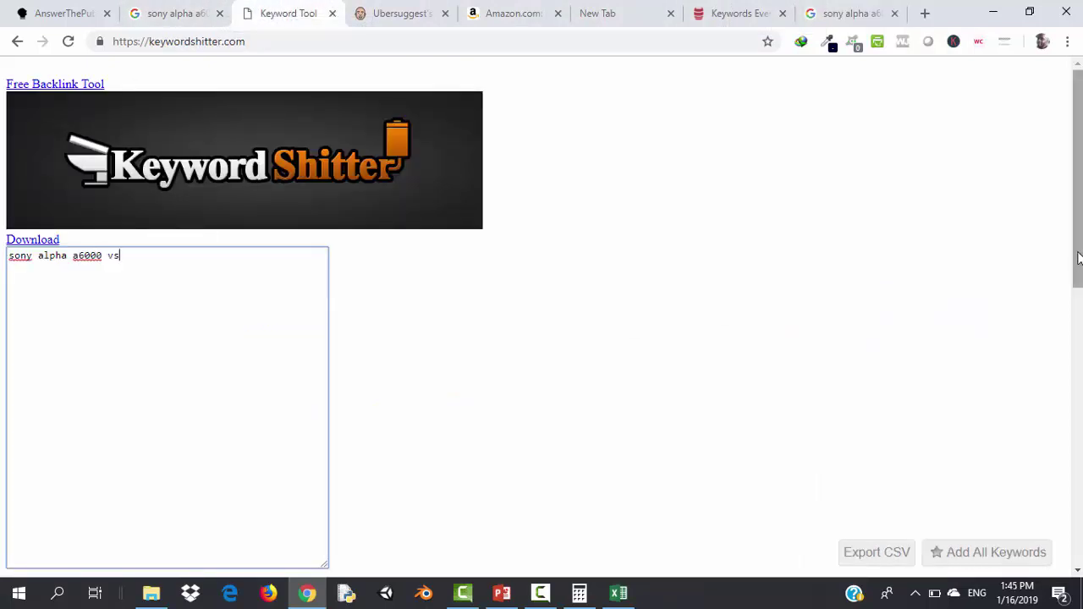
pyautogui.scroll(-2, 141, 299)
pyautogui.scroll(3, 541, 313)
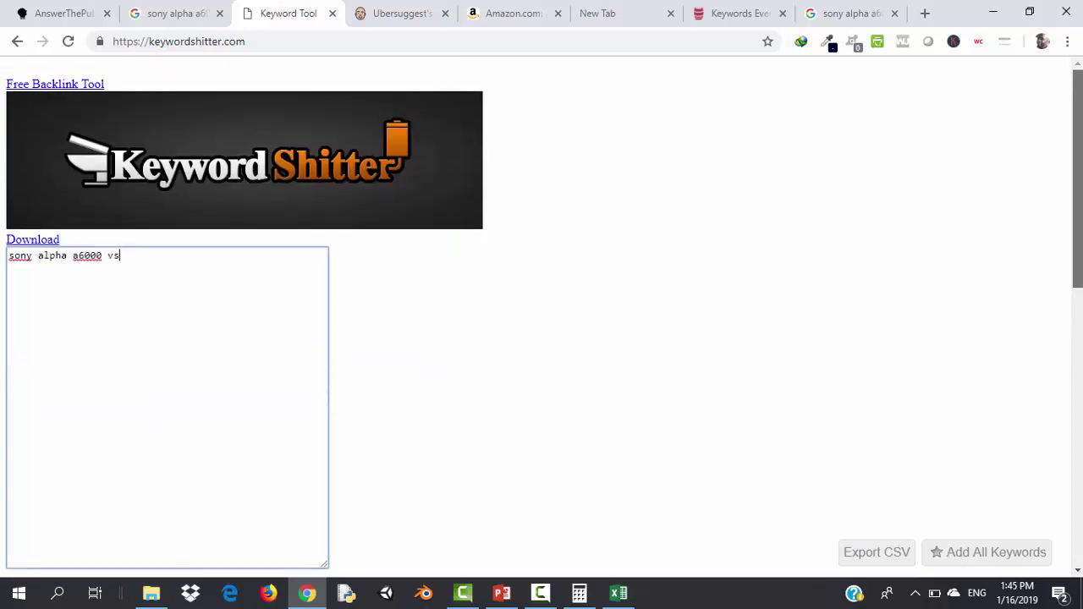
pyautogui.scroll(-1, 541, 313)
pyautogui.scroll(-1, 541, 313)
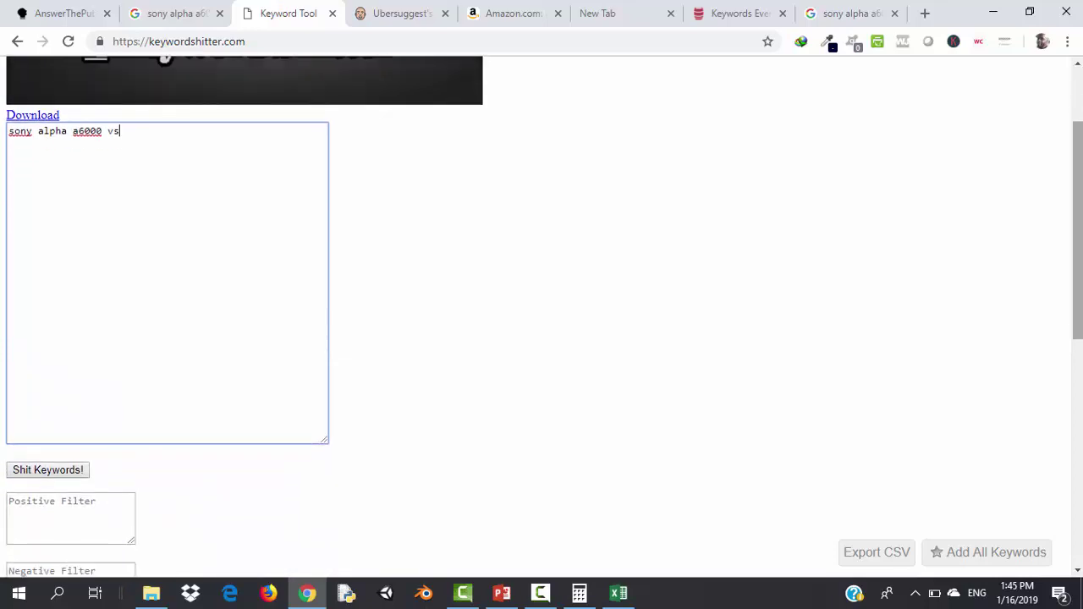
pyautogui.click(49, 470)
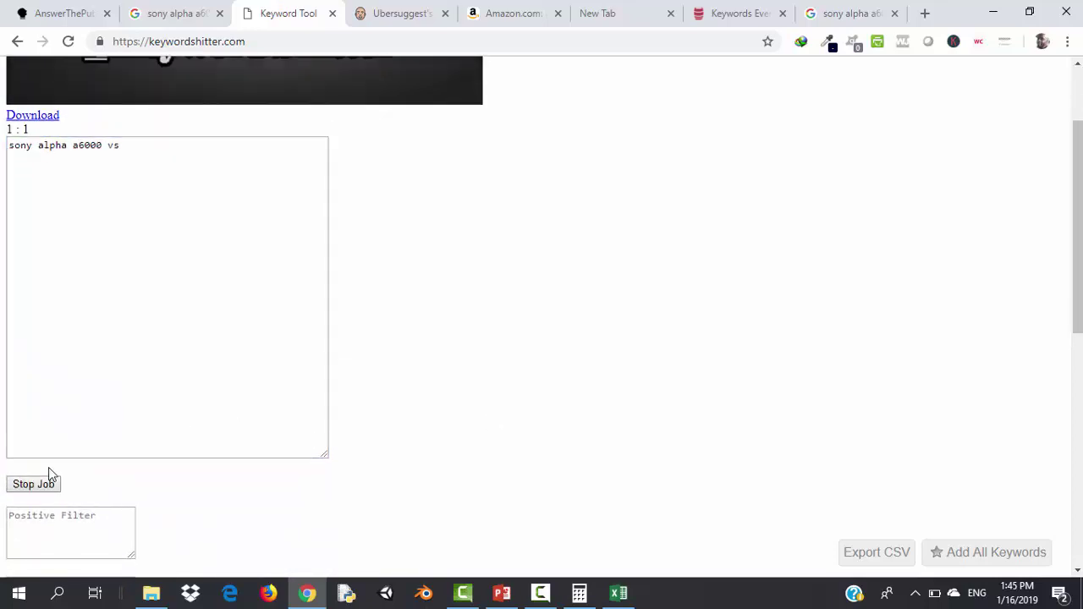
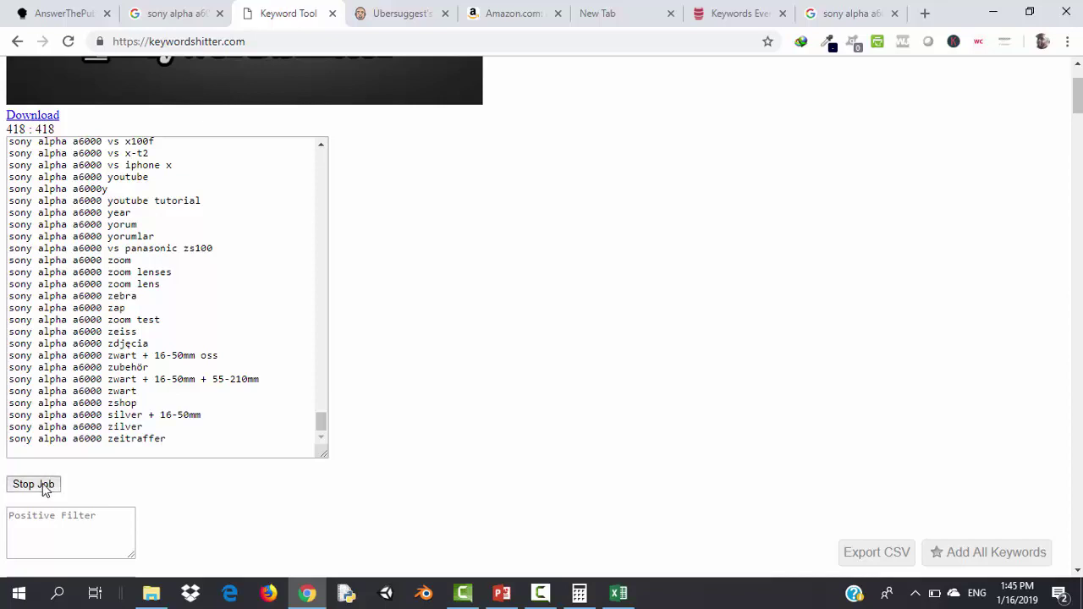
# Stop the keyword generation job and add all generated keywords to the Keywords Everywhere favorites
pyautogui.click(44, 488)
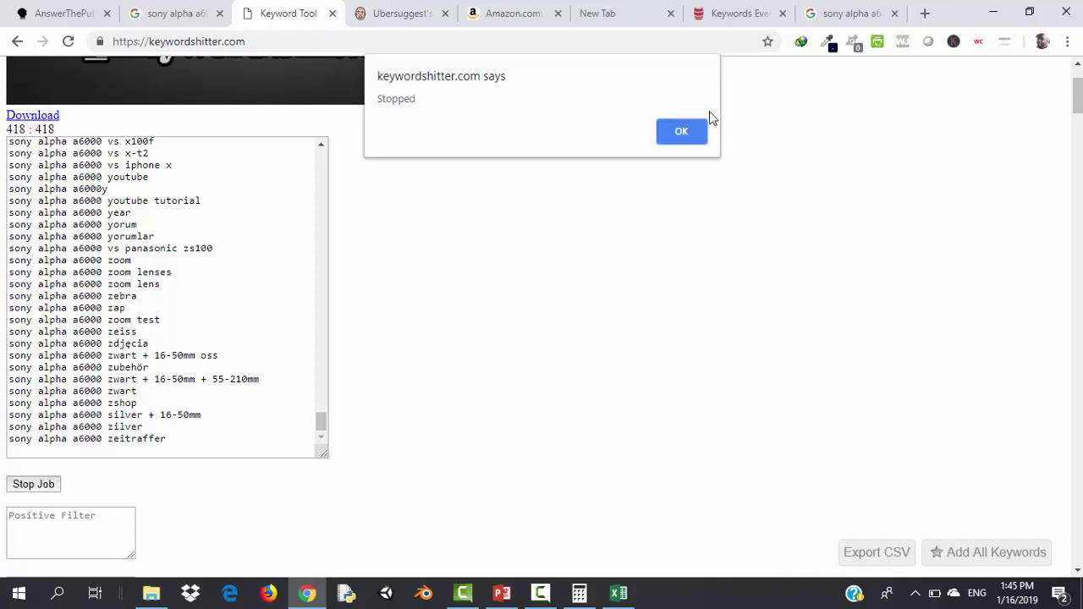
pyautogui.click(677, 133)
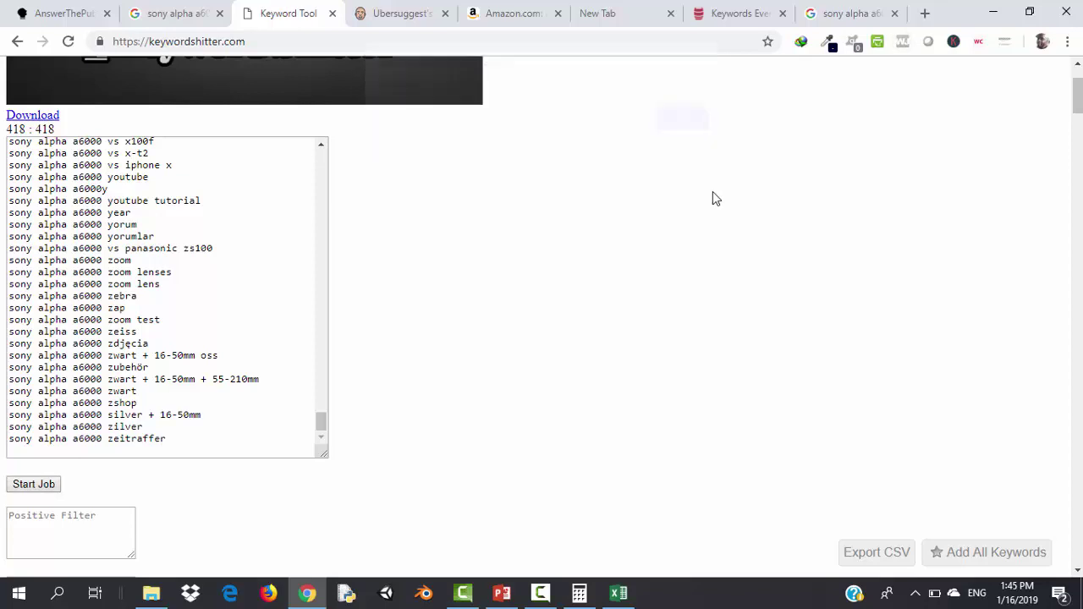
pyautogui.click(941, 560)
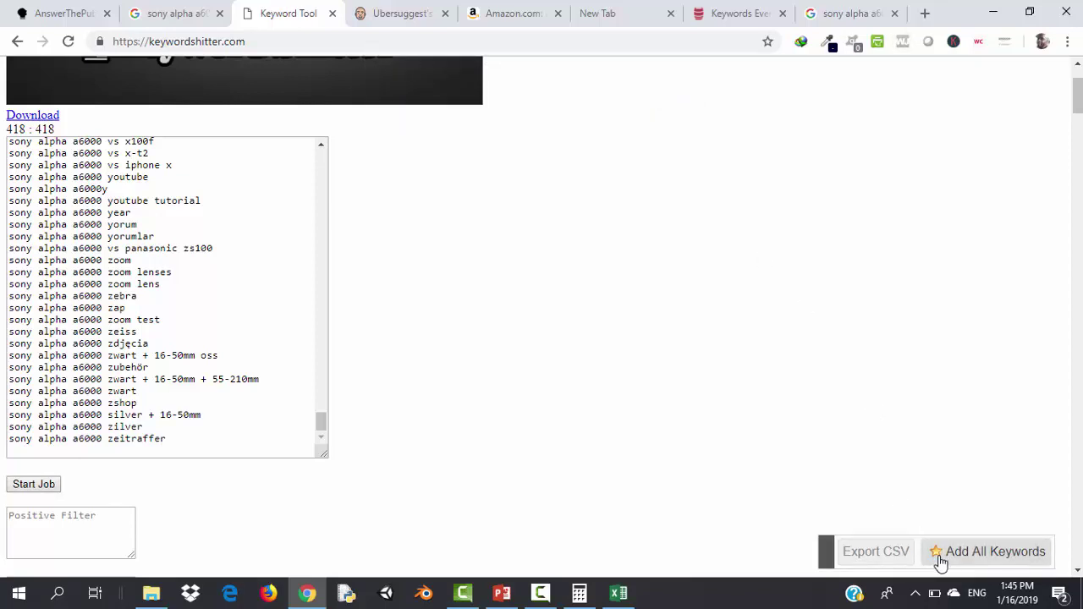
# Reload the Keywords Everywhere favorites, show 500 entries and sort them by US volume from highest to lowest
pyautogui.click(739, 8)
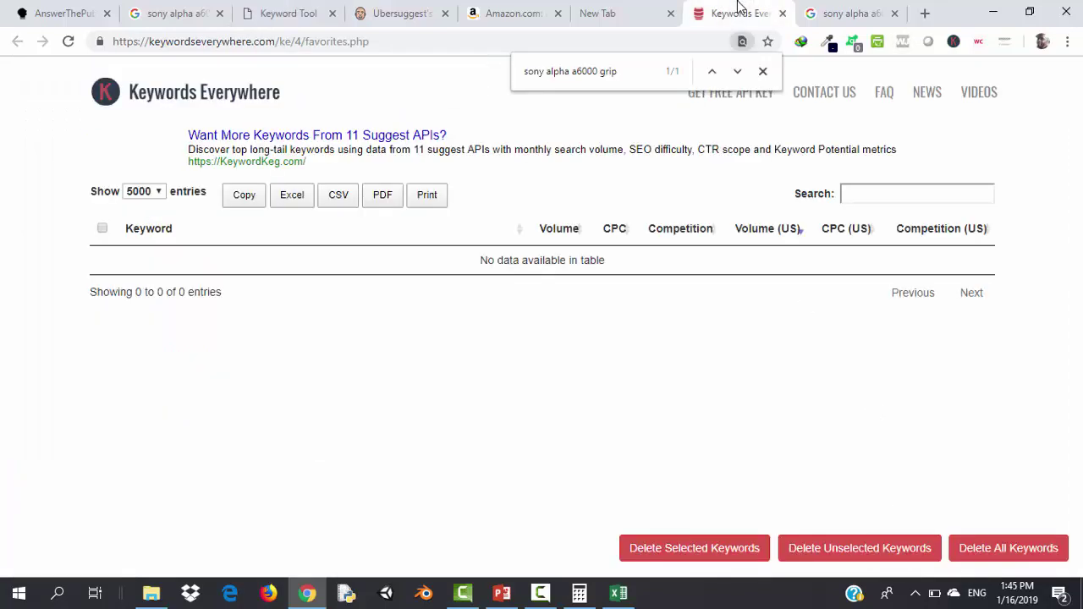
pyautogui.press('F5')
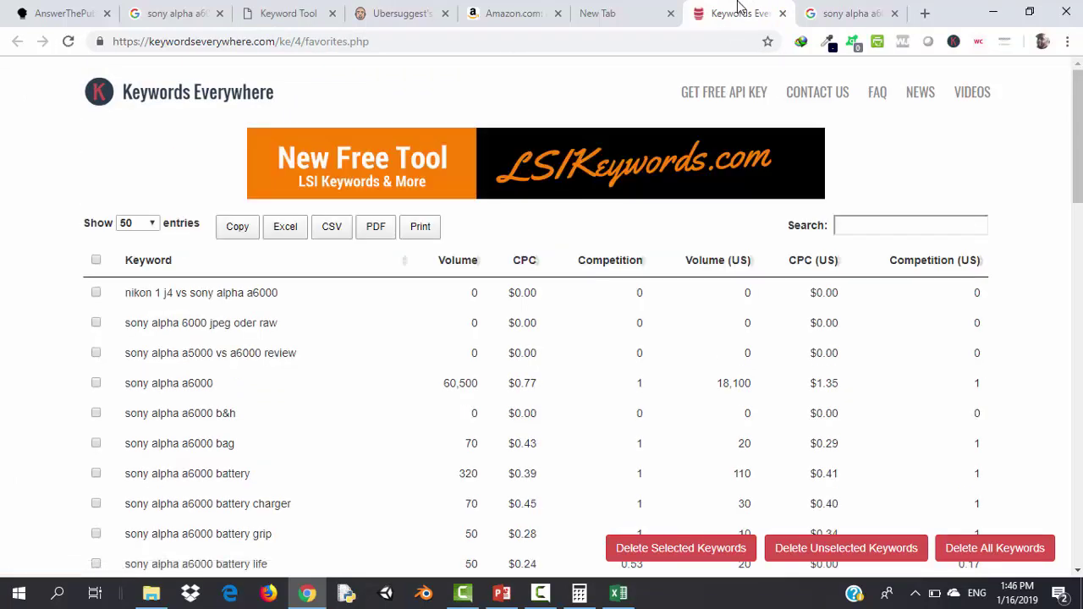
pyautogui.click(150, 223)
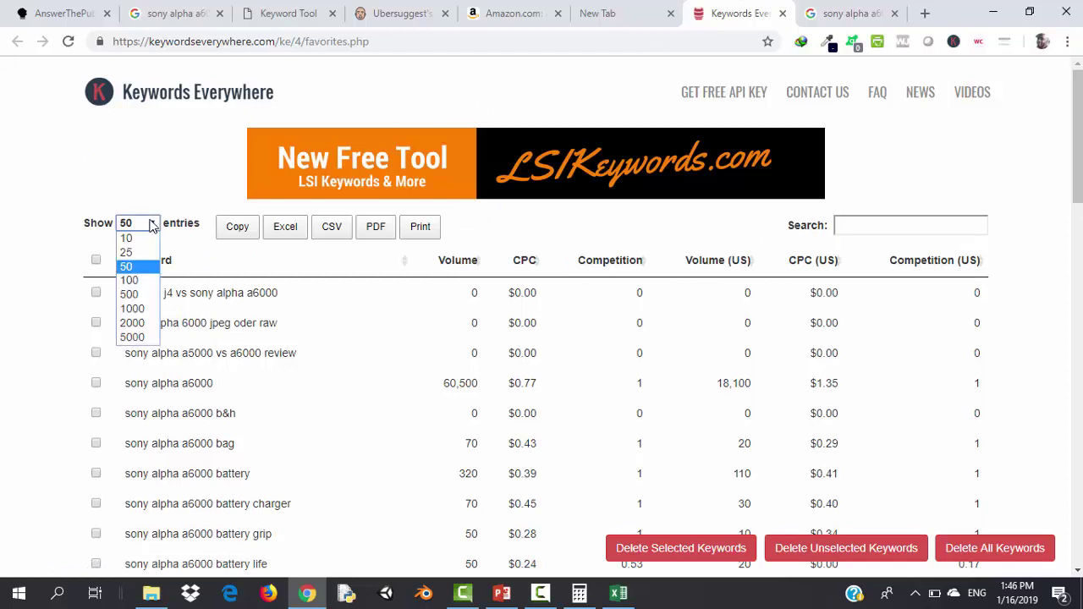
pyautogui.click(139, 300)
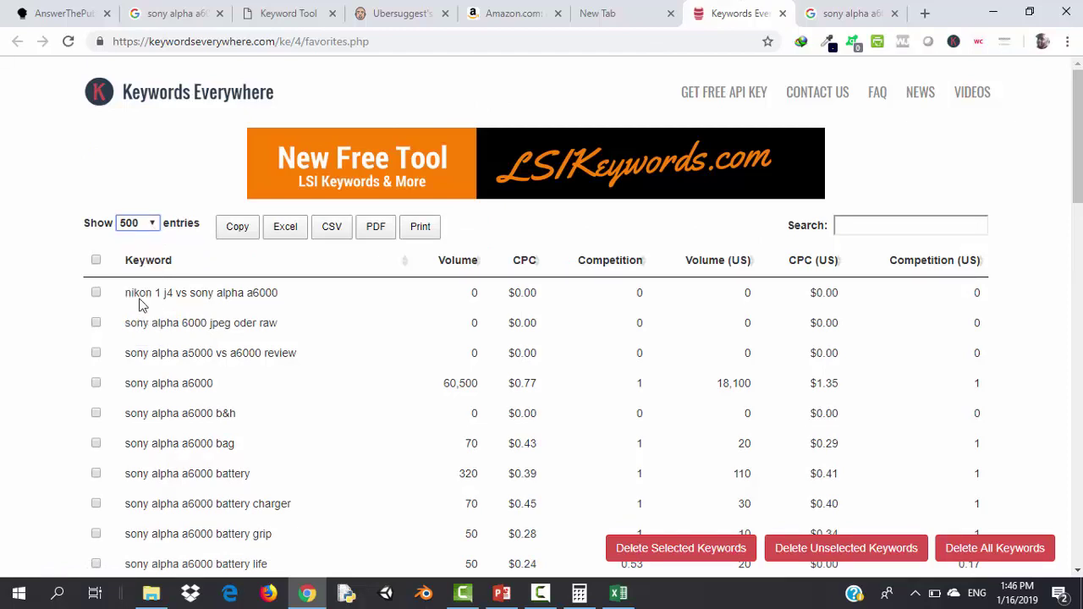
pyautogui.click(729, 260)
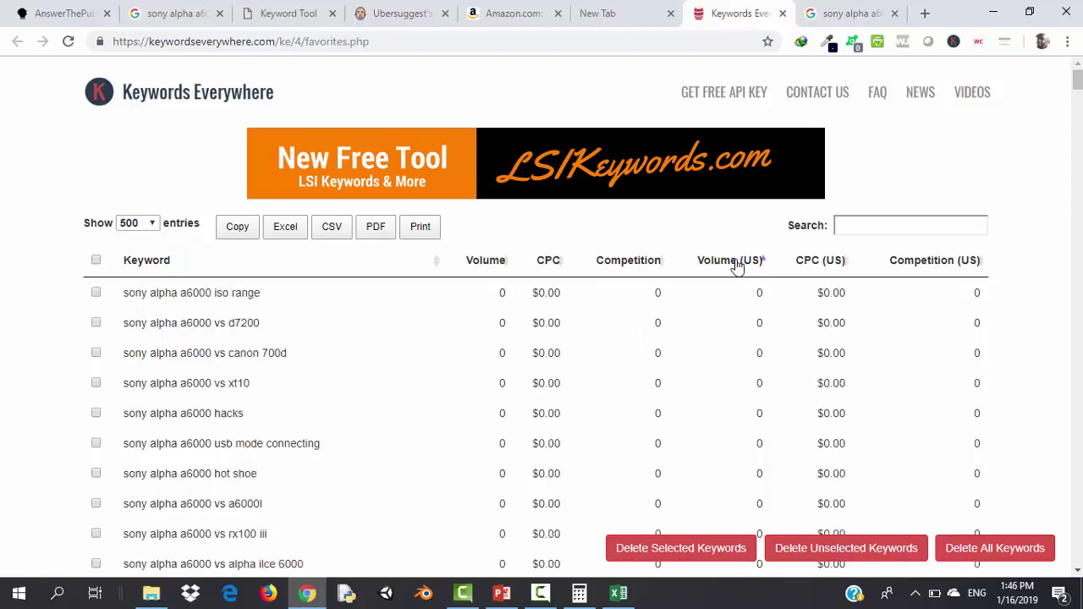
pyautogui.click(736, 265)
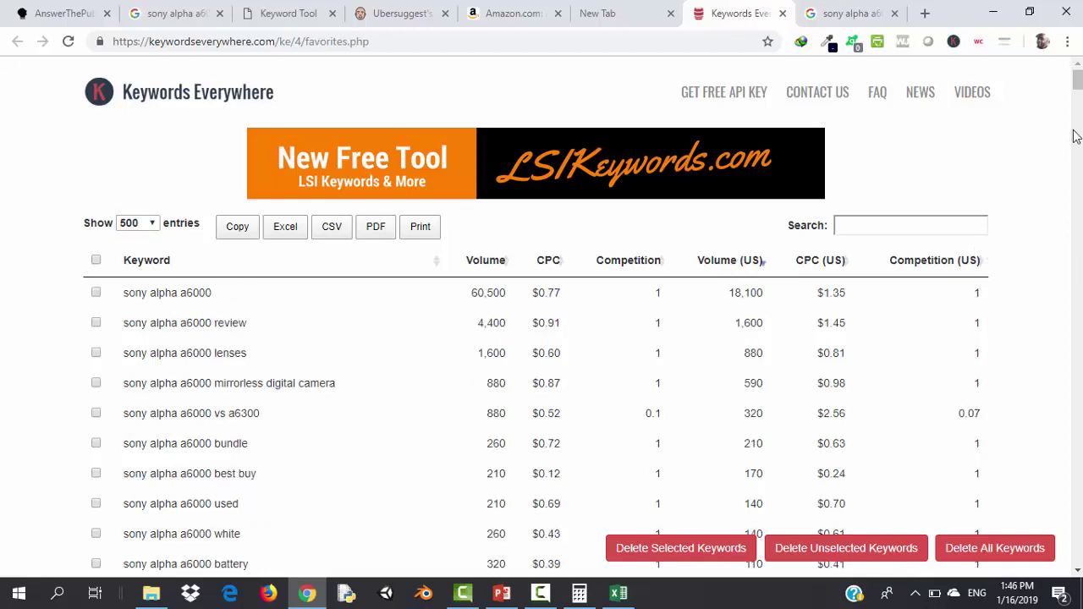
# Sort the favorites by US competition, then return them to descending US volume order
pyautogui.moveTo(1076, 84); pyautogui.dragTo(1076, 88)
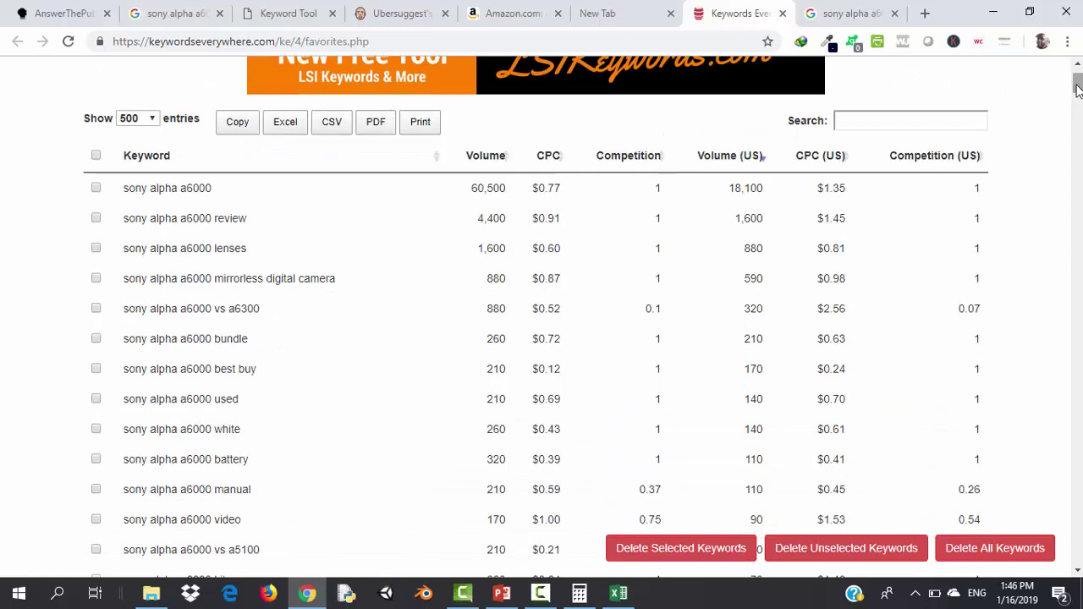
pyautogui.click(922, 162)
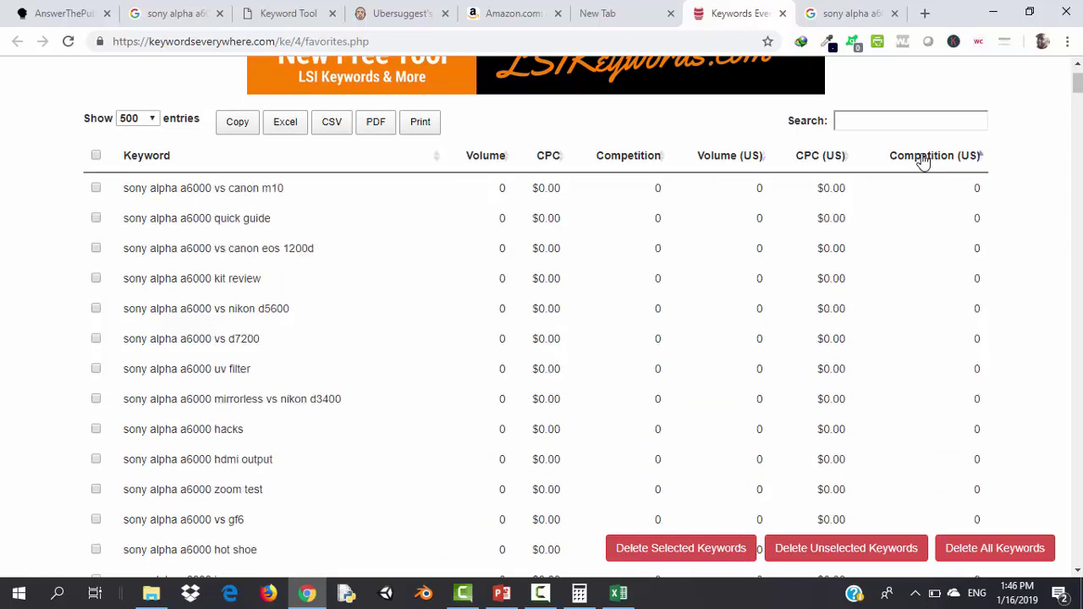
pyautogui.click(721, 161)
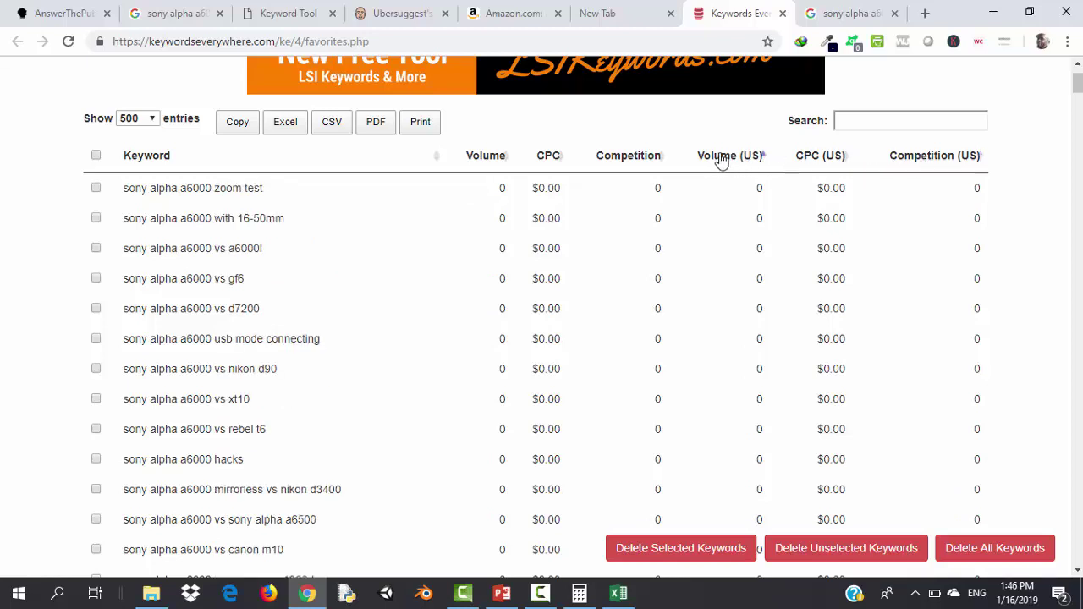
pyautogui.click(721, 161)
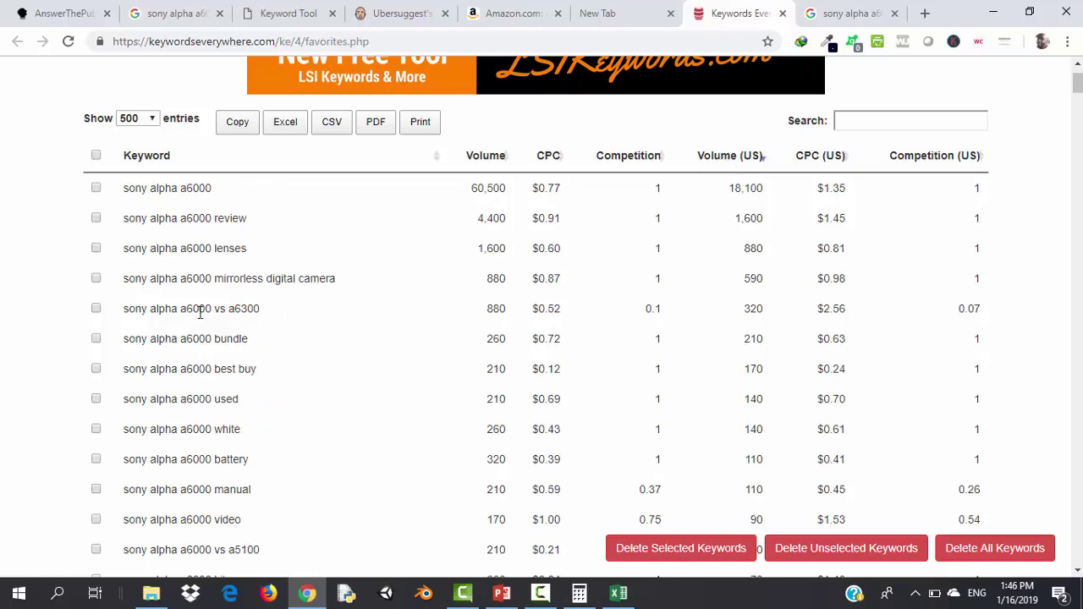
# Tick the keywords "sony alpha a6000 vs a6300", "vs a5100" and "vs a5000" in the favorites list
pyautogui.click(95, 308)
pyautogui.moveTo(1078, 90); pyautogui.dragTo(1077, 99)
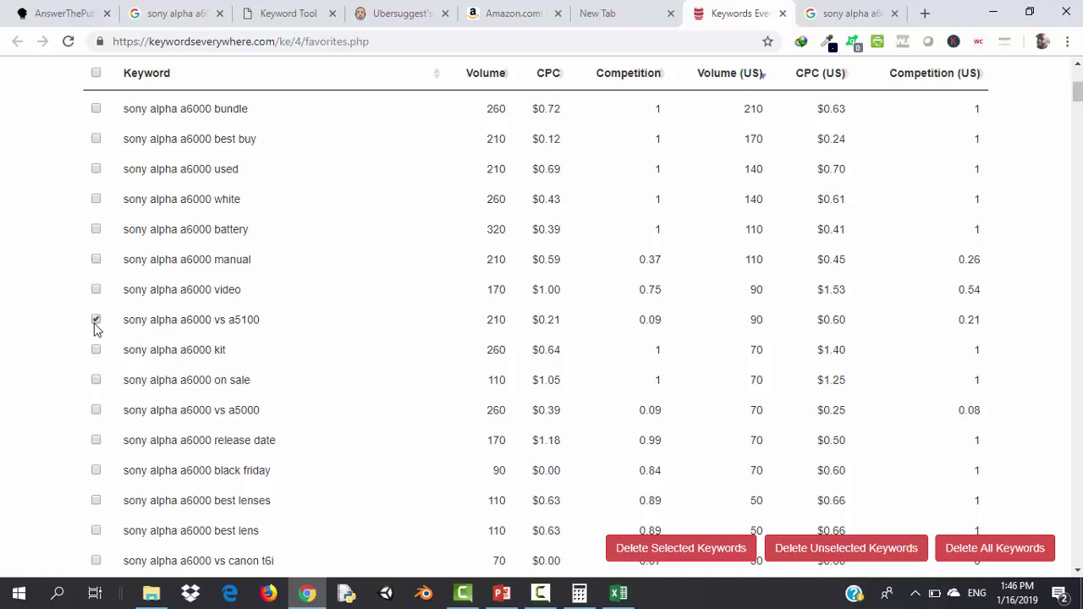
pyautogui.click(95, 410)
pyautogui.moveTo(1077, 94); pyautogui.dragTo(1077, 101)
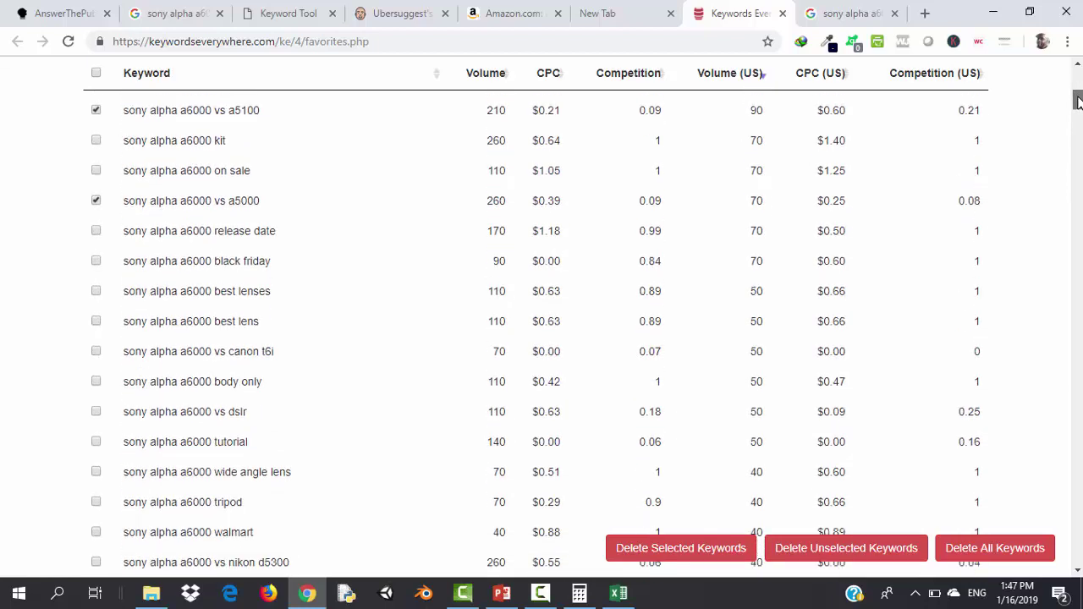
# Tick the "sony alpha a6000" keywords with "vs dslr", "tutorial", "wide angle lens", "vs nikon d5300" and "vs canon t6i"
pyautogui.click(96, 412)
pyautogui.scroll(-1, 1076, 110)
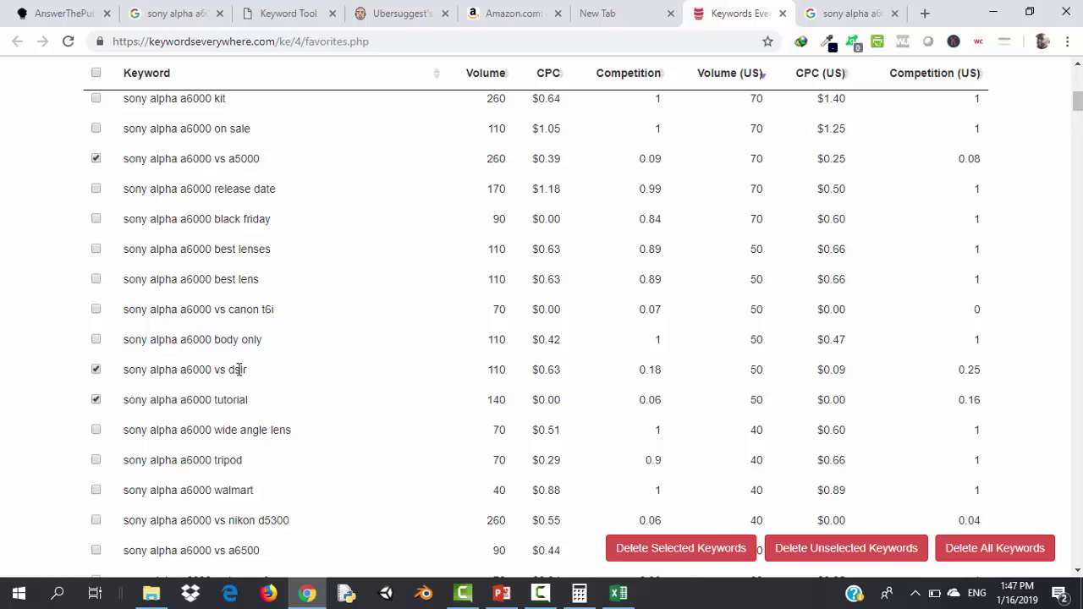
pyautogui.click(94, 522)
pyautogui.click(96, 310)
pyautogui.moveTo(1077, 110); pyautogui.dragTo(1077, 121)
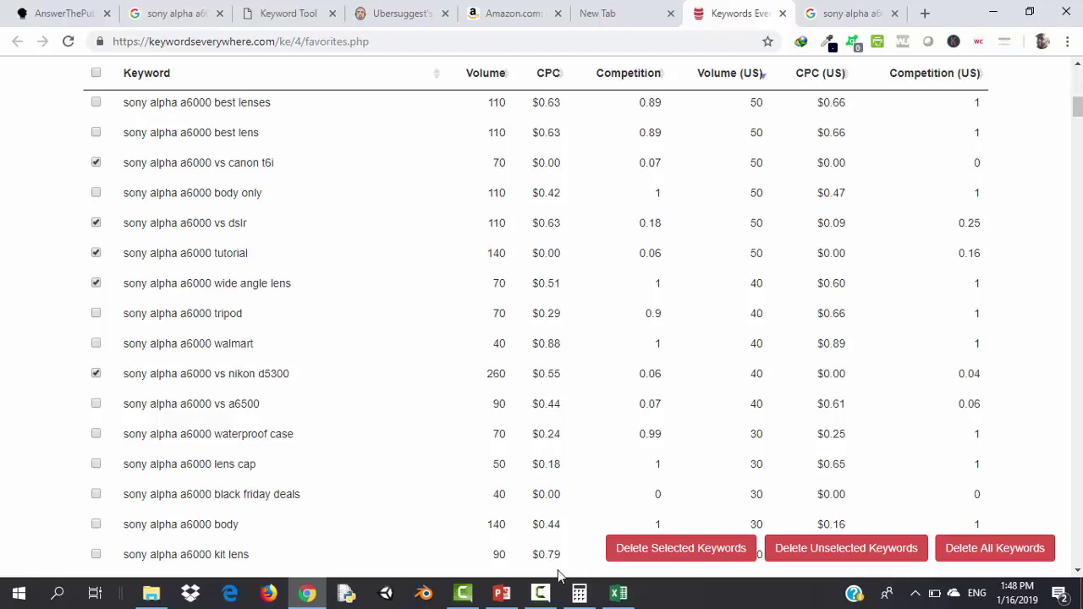
# Switch to PowerPoint and show the "Expired domains" and "Long tail keywords" slides
pyautogui.click(507, 596)
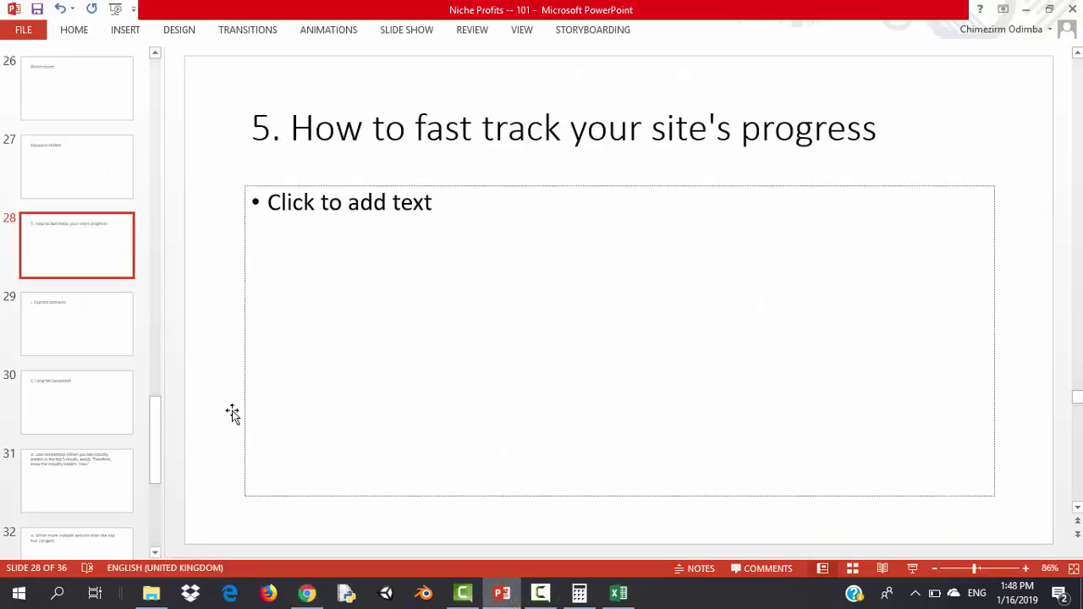
pyautogui.click(74, 320)
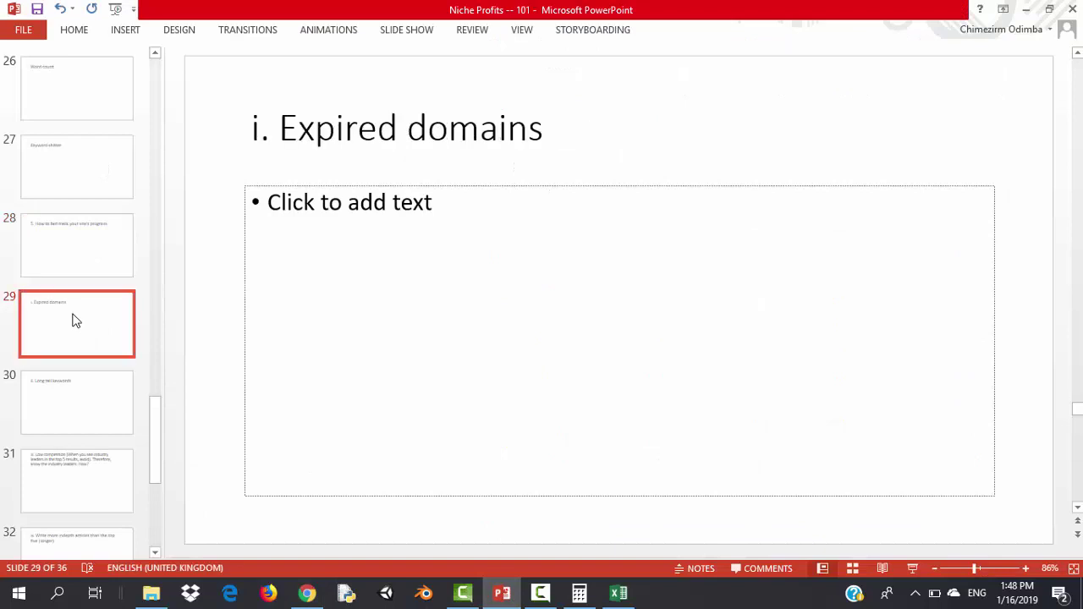
pyautogui.click(92, 395)
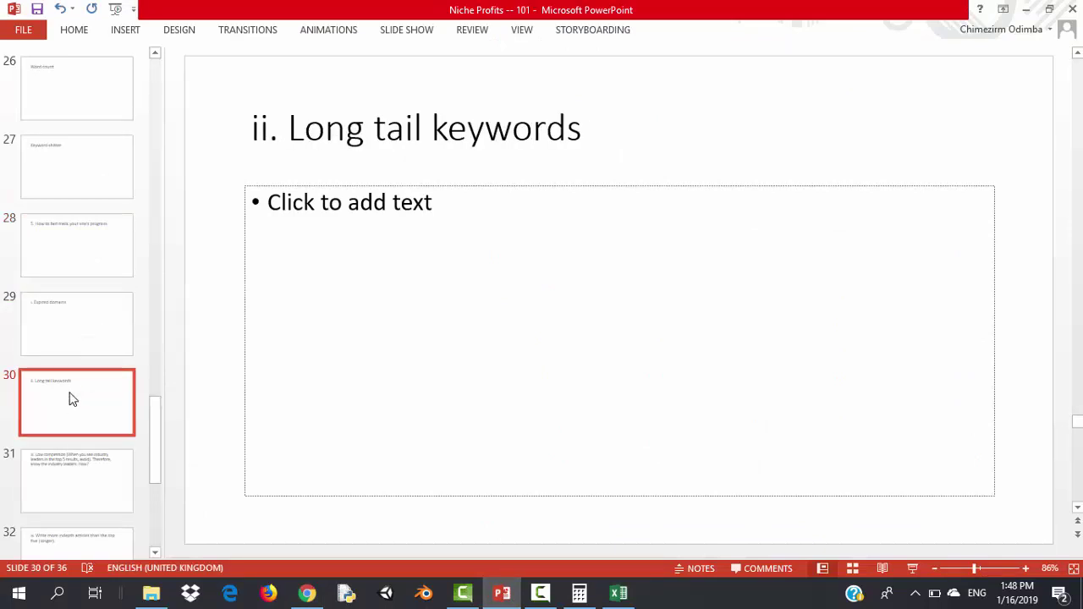
# Return to the Google results in Chrome and shorten the query to "sony alpha a6000" to view its suggestions
pyautogui.click(306, 602)
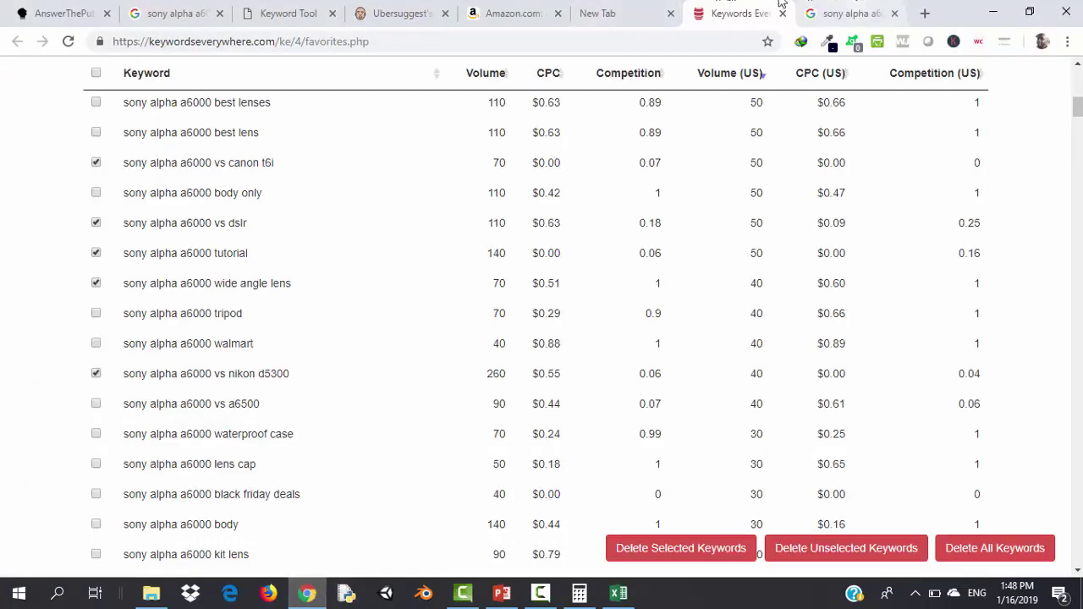
pyautogui.click(879, 9)
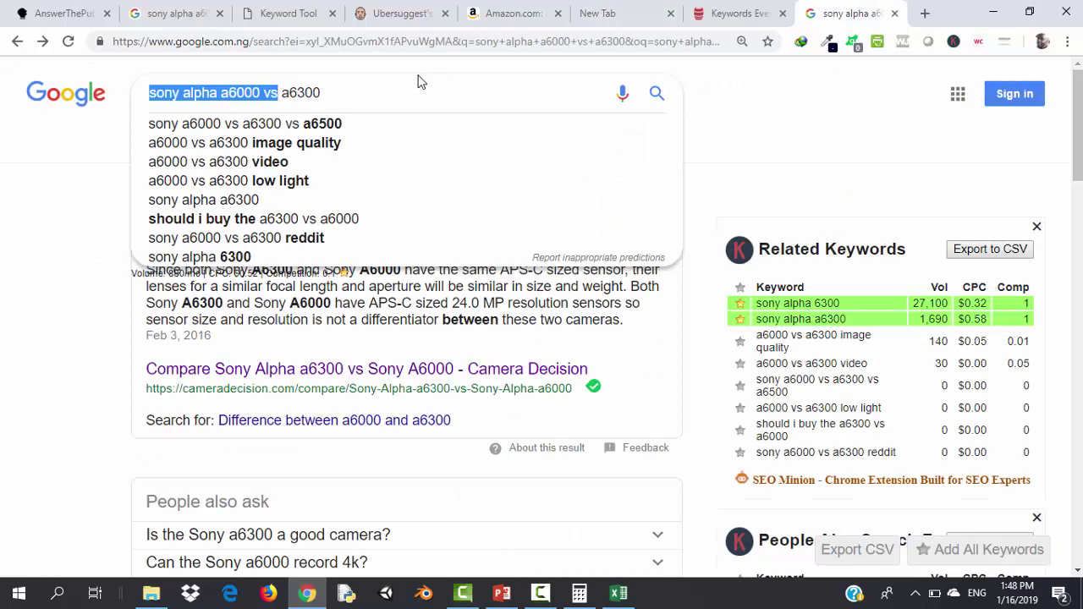
pyautogui.click(215, 91)
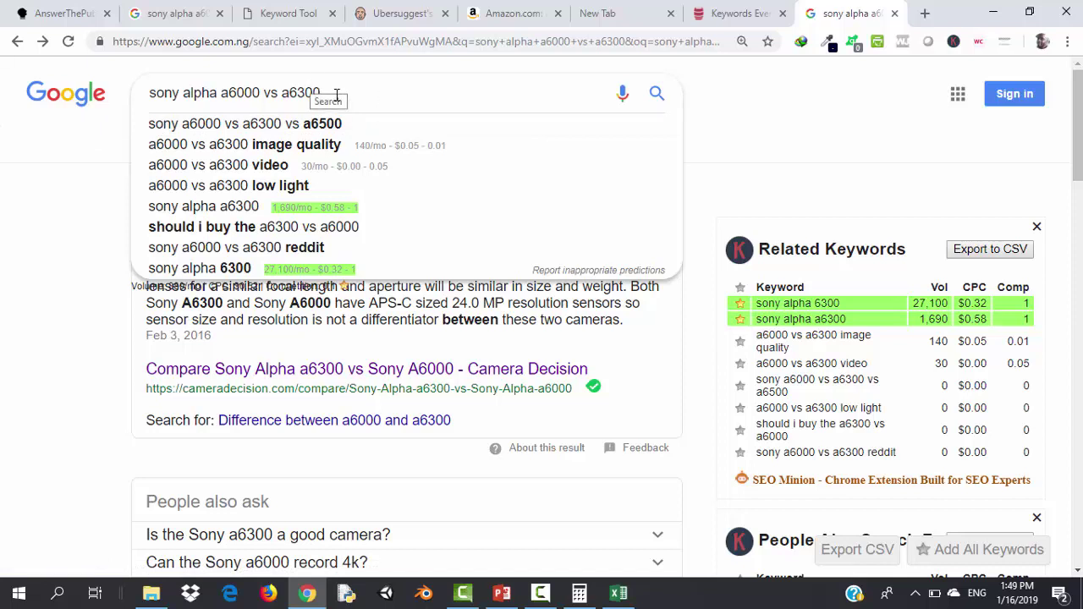
pyautogui.moveTo(336, 94); pyautogui.dragTo(261, 90)
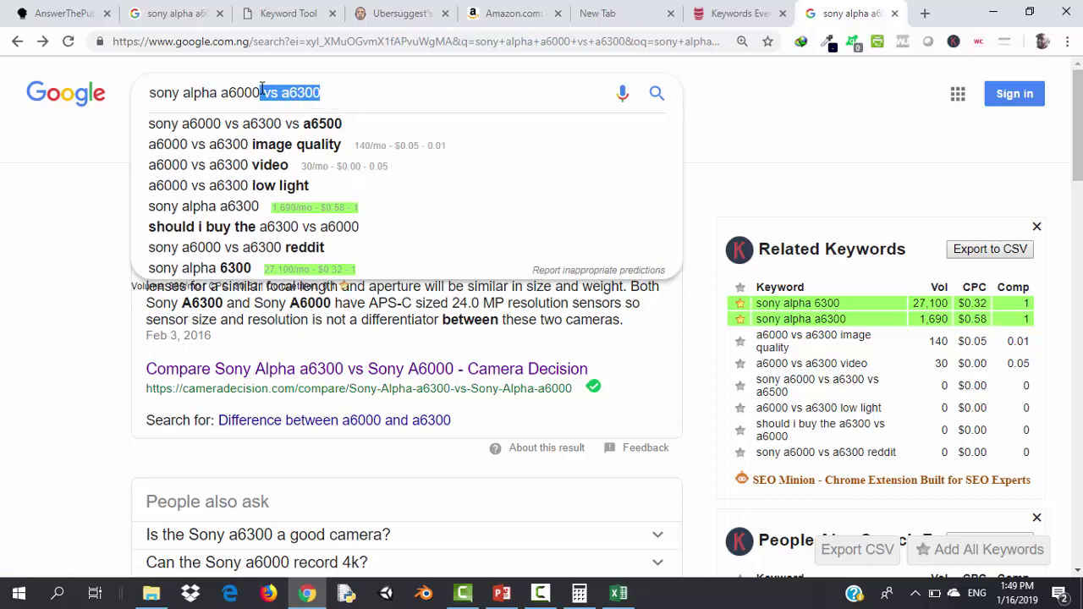
pyautogui.press('BackSpace')
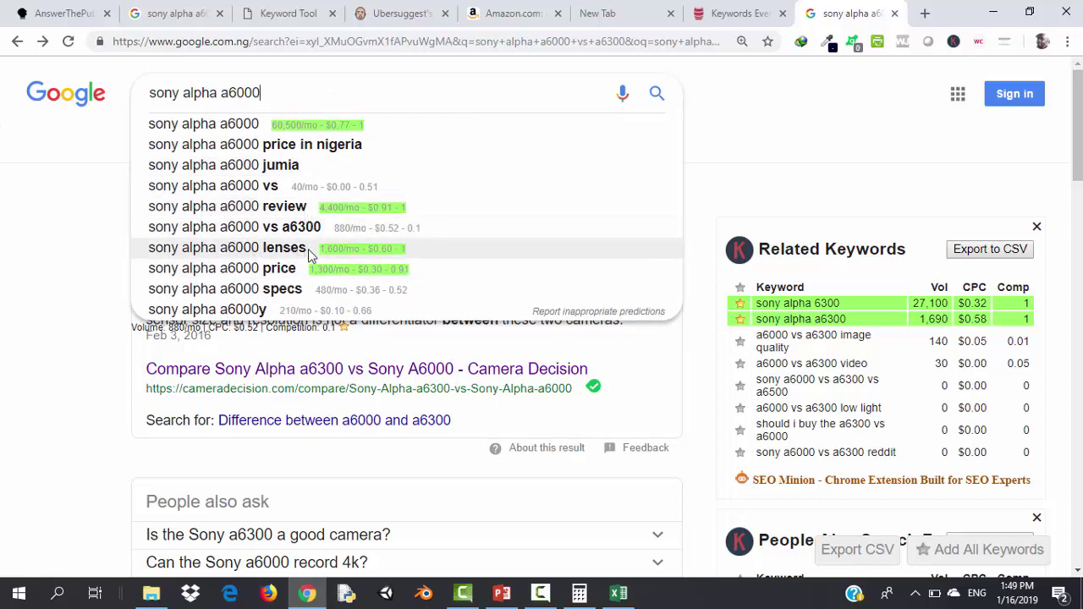
pyautogui.click(33, 243)
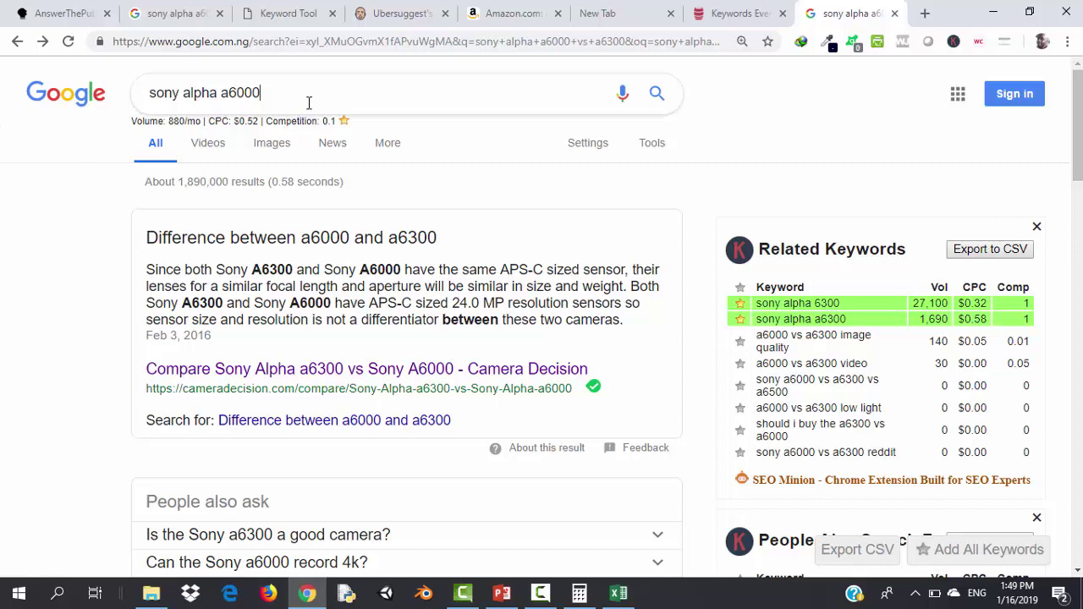
# Replace the Google query with "how to lose weight" and search the suggestion "how to lose weight in two weeks"
pyautogui.moveTo(309, 102); pyautogui.dragTo(91, 76)
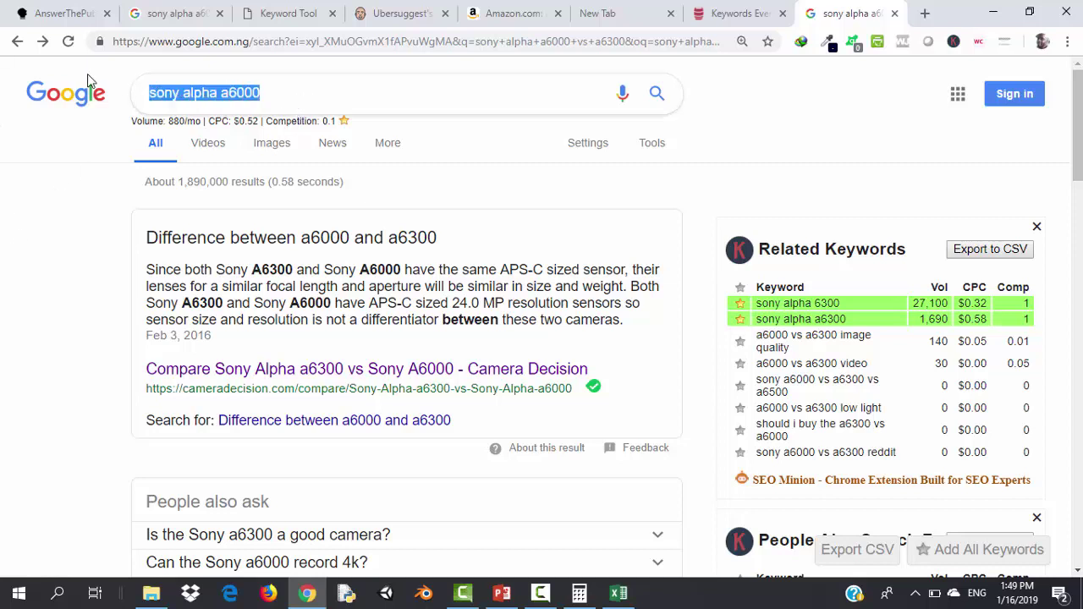
pyautogui.write('how to lose')
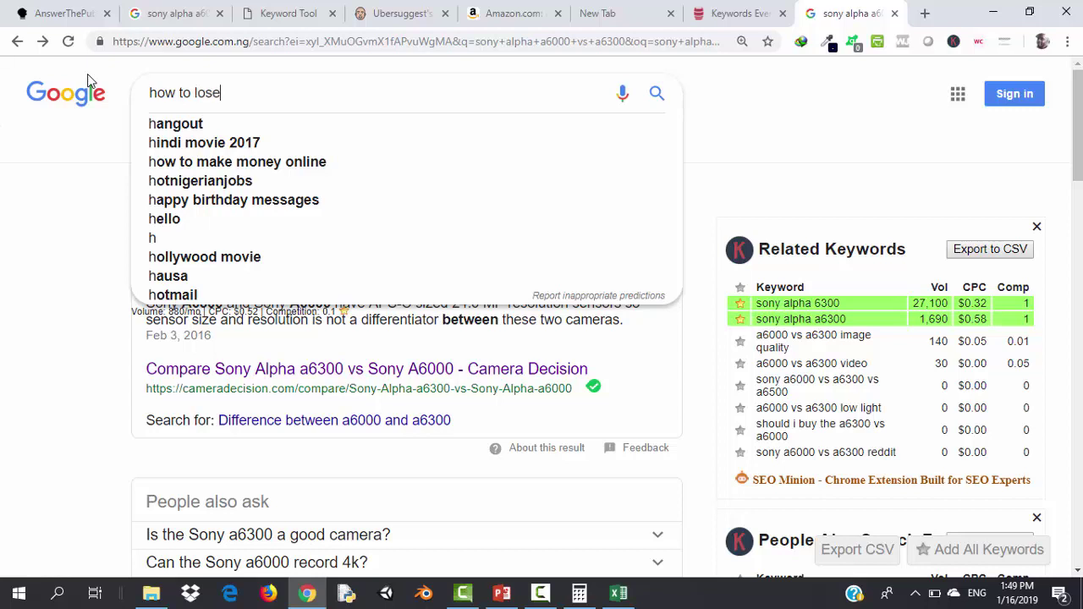
pyautogui.write(' weight')
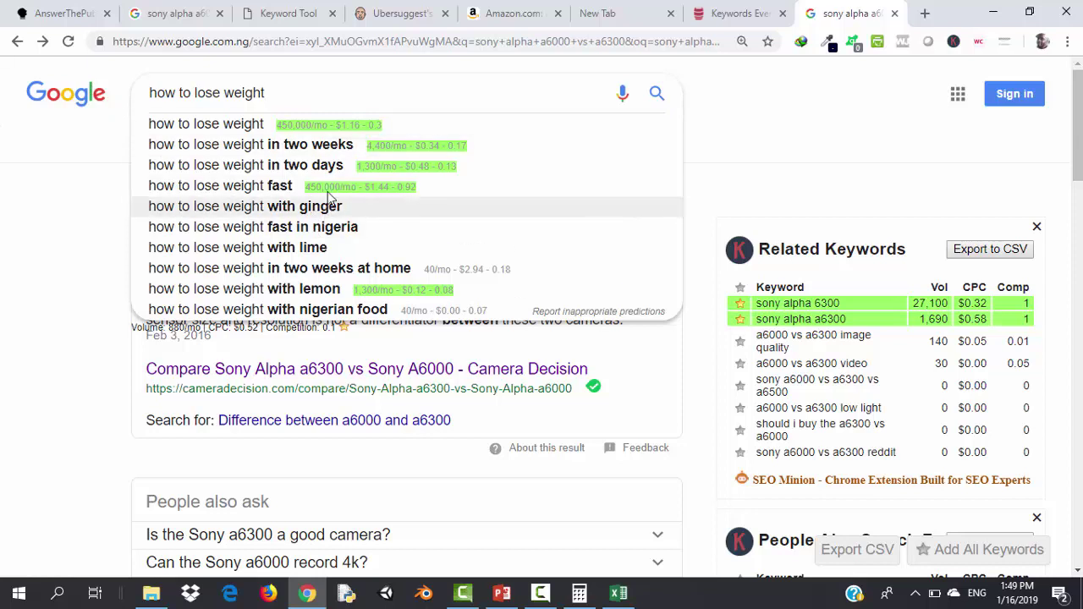
pyautogui.click(320, 146)
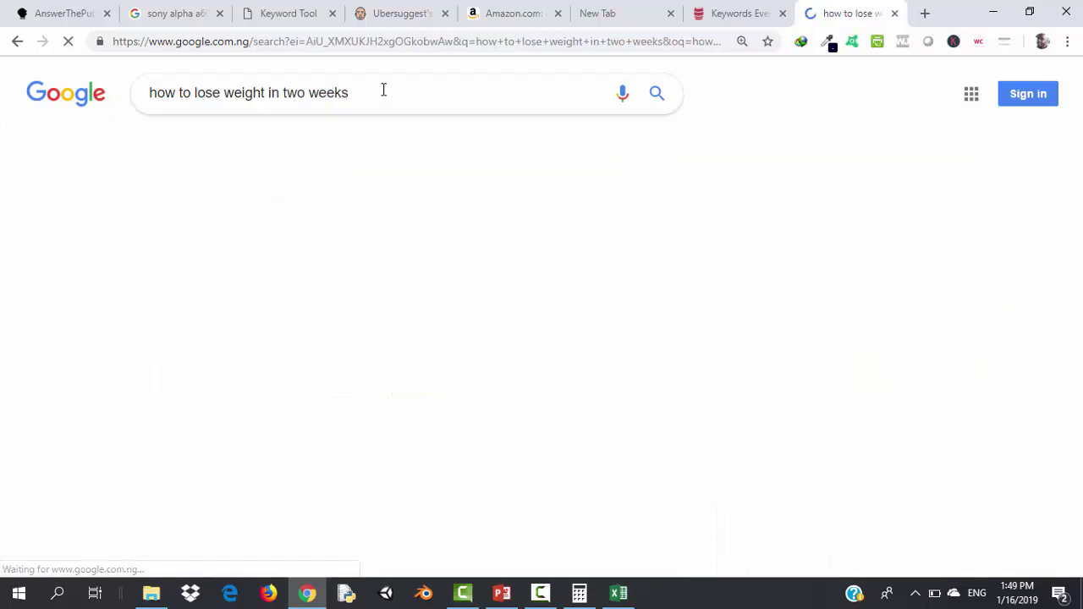
# Search the longer suggestions "how to lose weight in two weeks at home" and "how to lose weight in 2 weeks at home without exercise and diet"
pyautogui.click(384, 91)
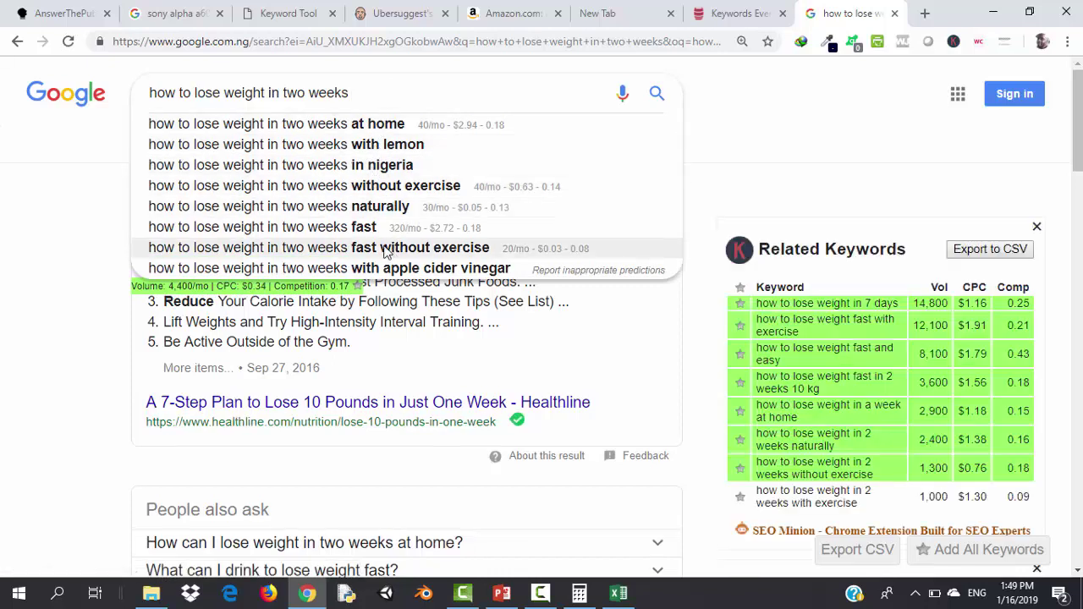
pyautogui.click(395, 125)
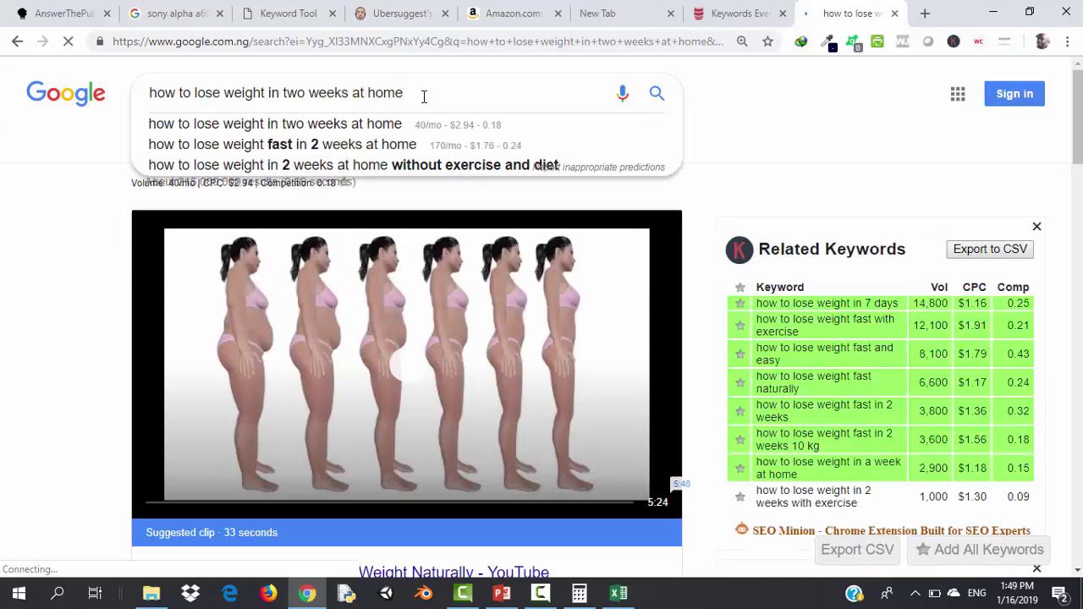
pyautogui.click(446, 166)
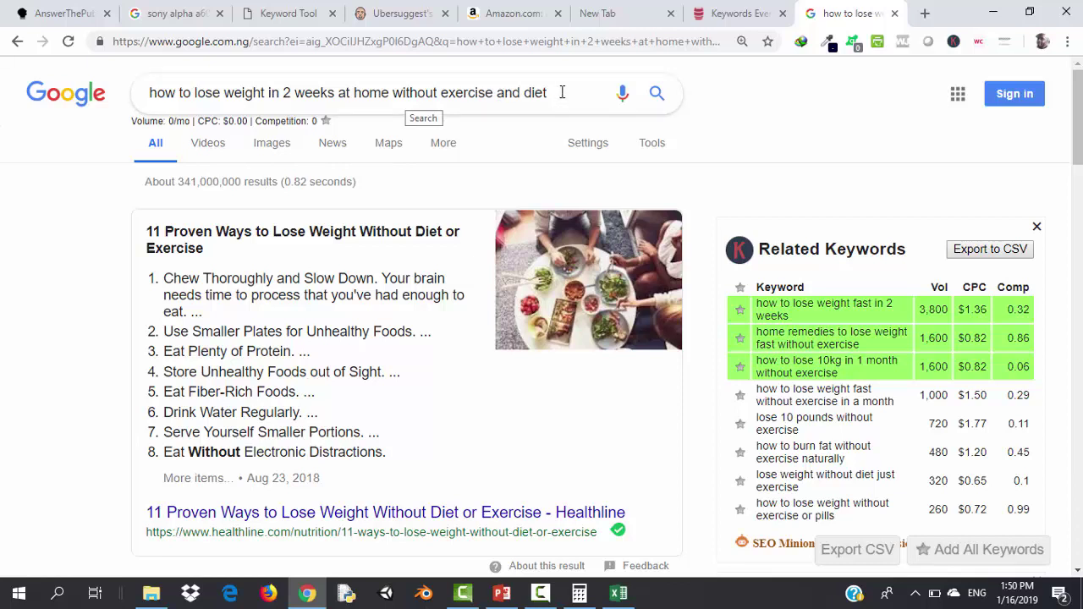
# Replace the weight-loss query with "sony alpha" and search the suggestion "sony alpha a6000"
pyautogui.moveTo(558, 94); pyautogui.dragTo(154, 118)
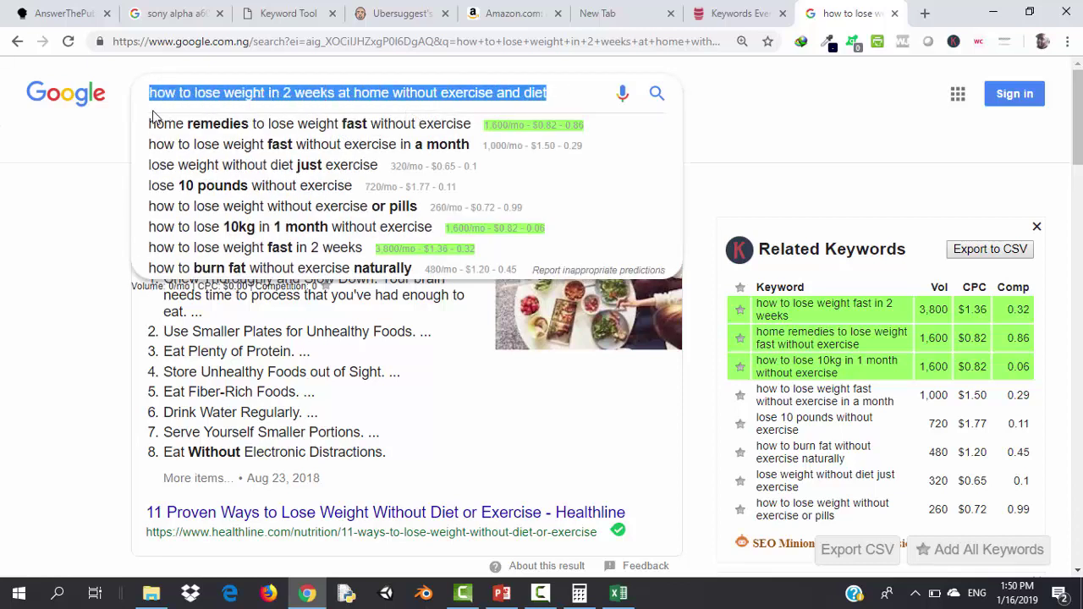
pyautogui.write('sn')
pyautogui.press('BackSpace')
pyautogui.write('ony a')
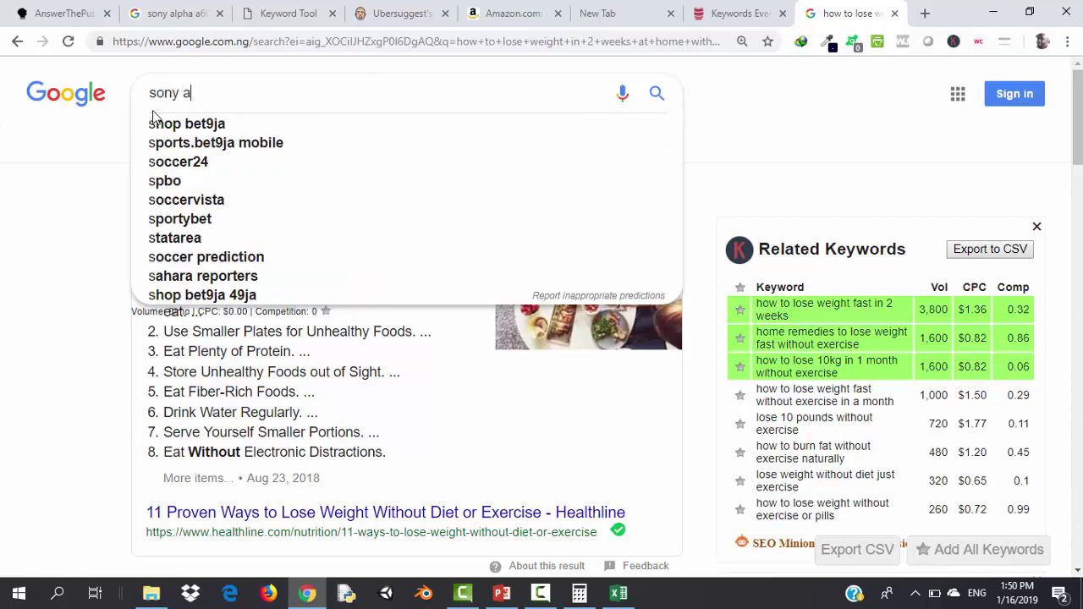
pyautogui.write('lpha')
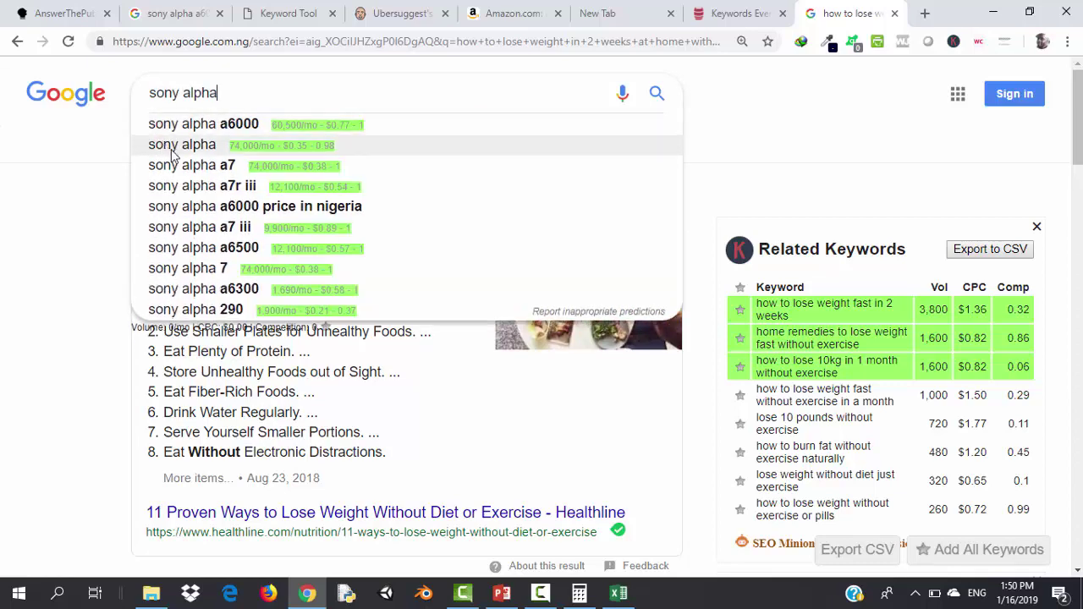
pyautogui.click(209, 124)
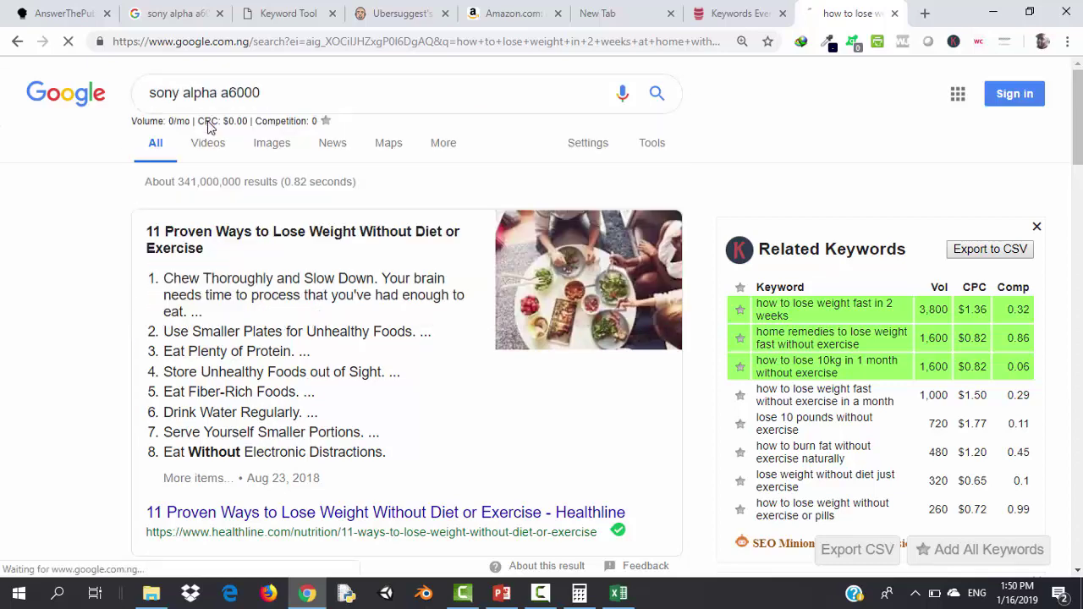
# Extend the query to "sony alpha a6000 vs" and search the suggestion "sony alpha a6000 vs nikon d3500"
pyautogui.click(278, 93)
pyautogui.write('vs')
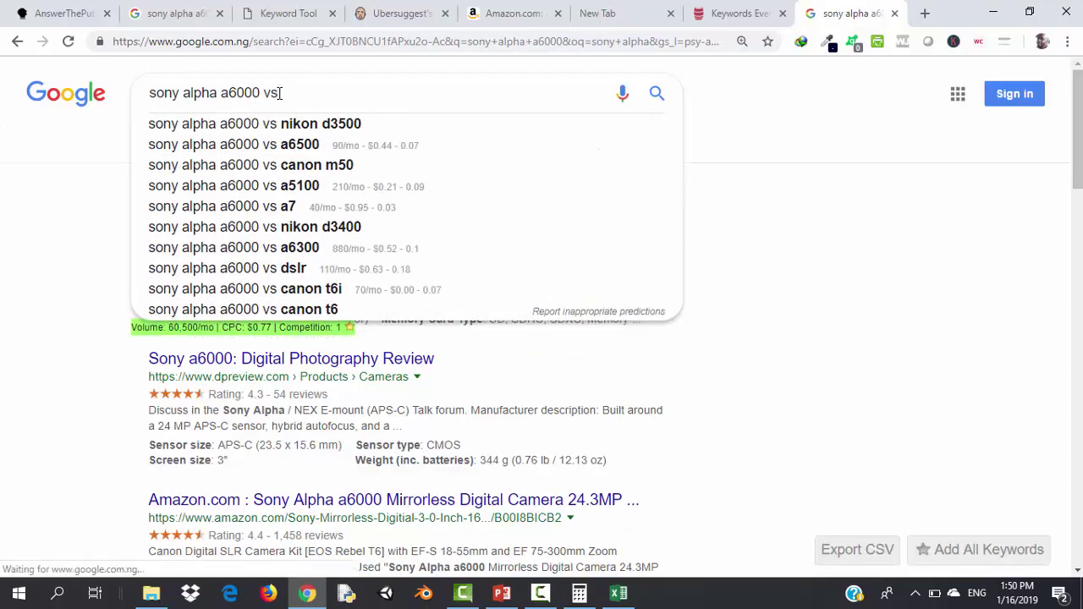
pyautogui.click(336, 124)
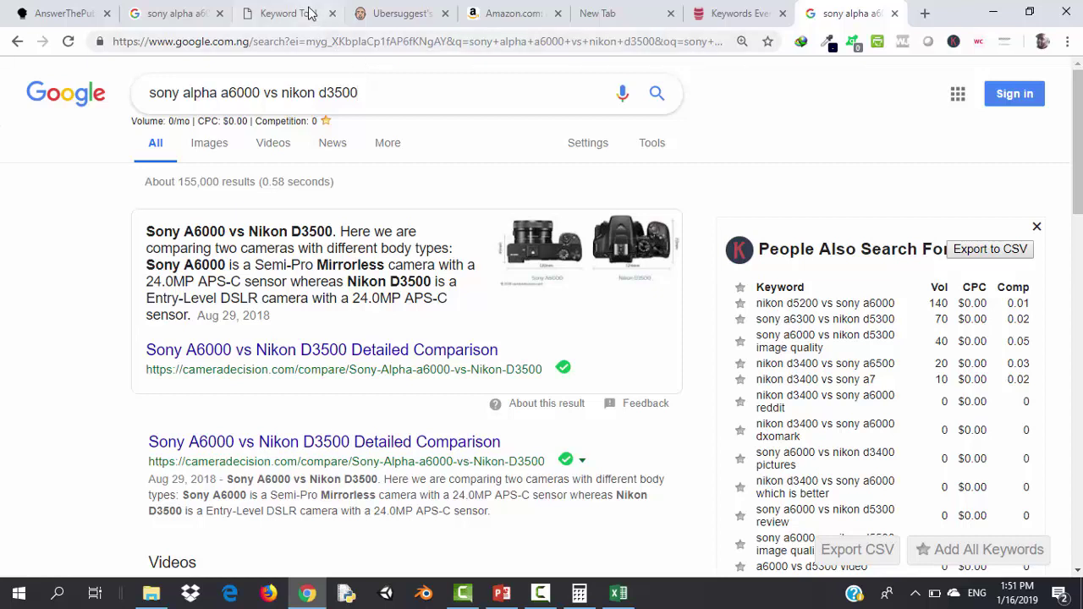
# Review the PowerPoint slides "How to fast track your site's progress" and "Expired domains", and return to Chrome with the recorder window minimized
pyautogui.click(540, 594)
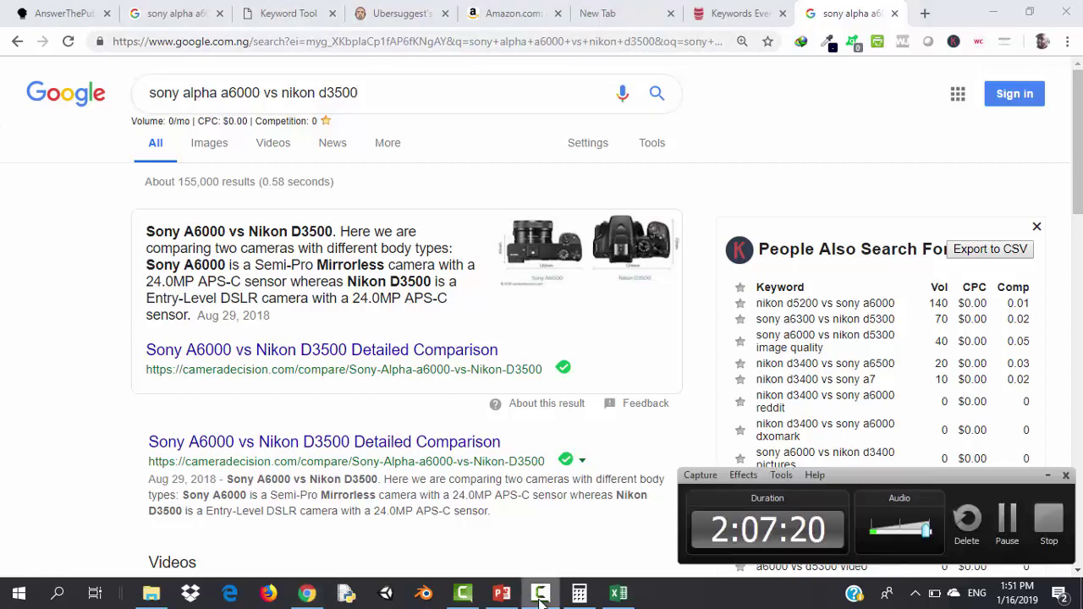
pyautogui.click(504, 594)
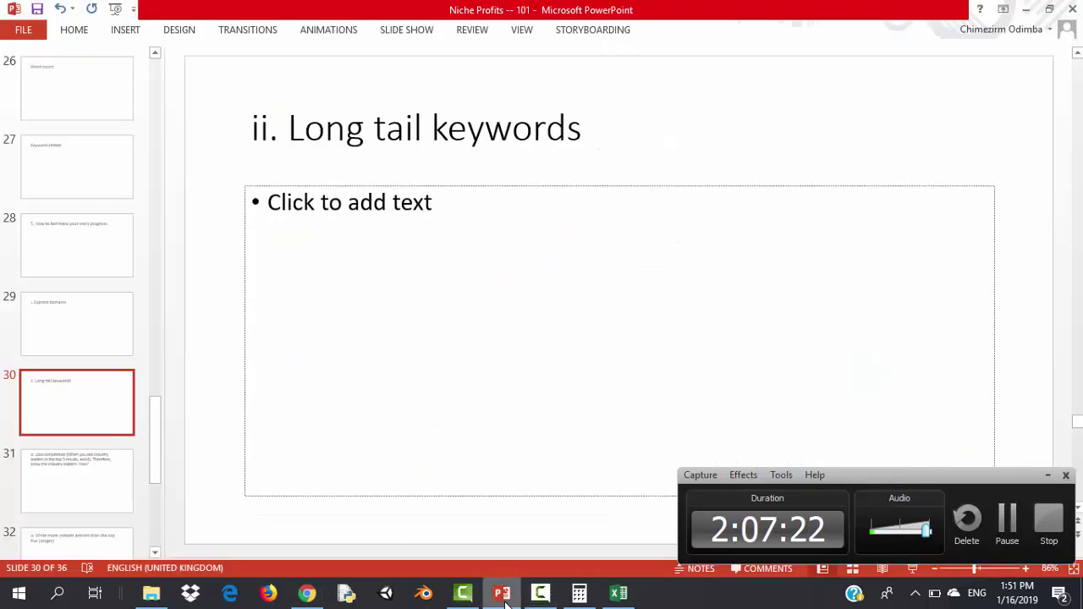
pyautogui.click(82, 324)
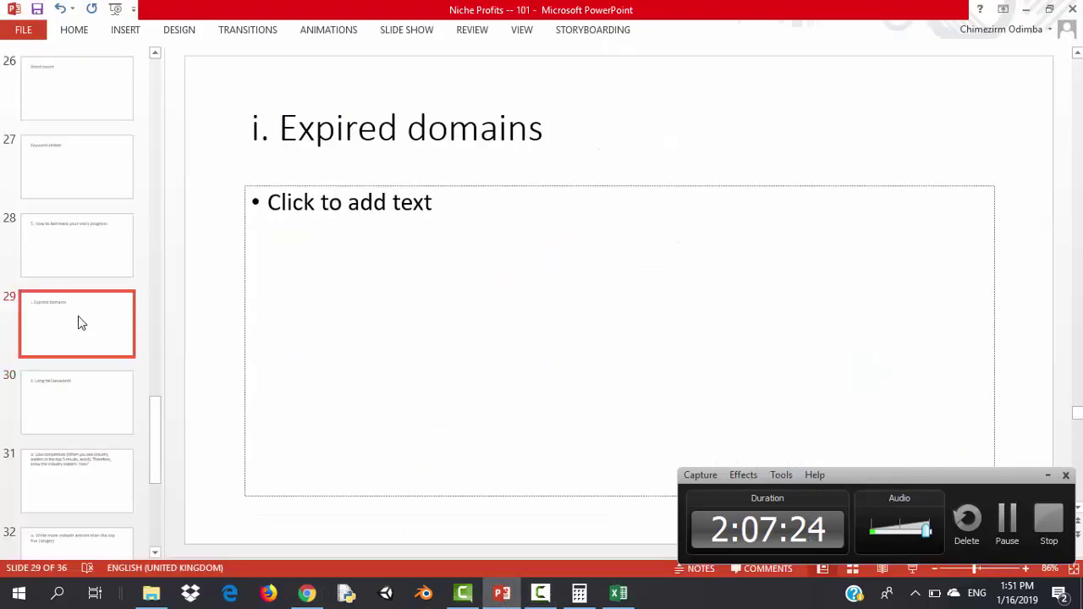
pyautogui.click(84, 235)
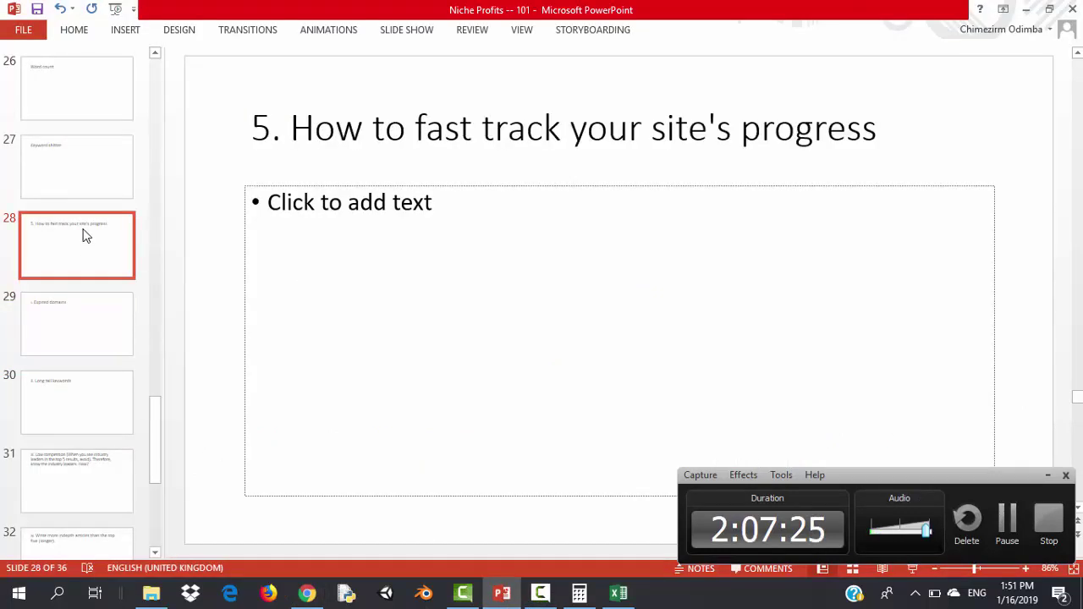
pyautogui.click(82, 310)
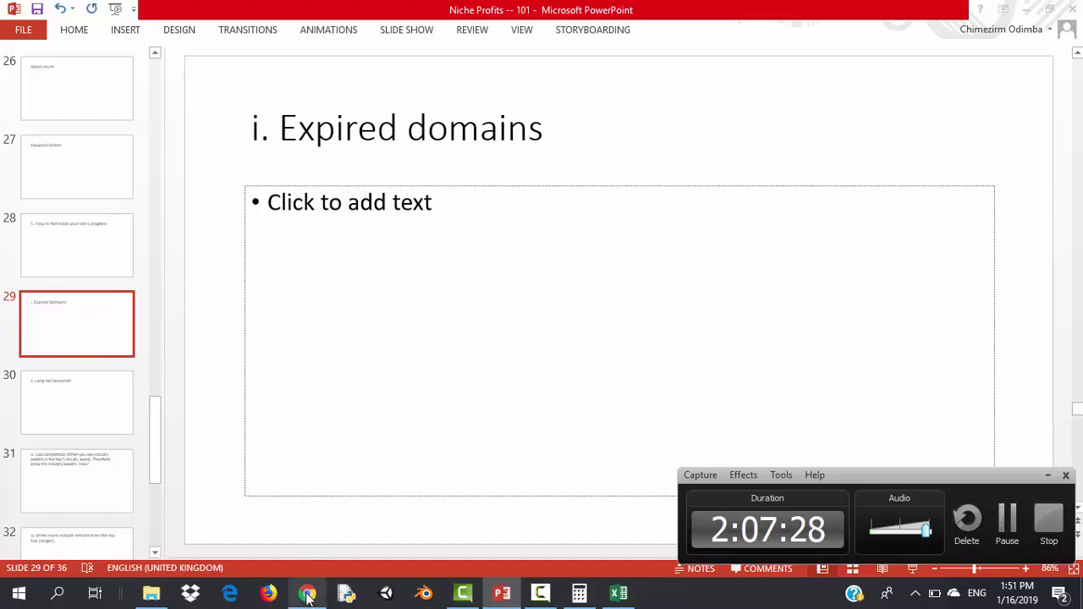
pyautogui.click(307, 594)
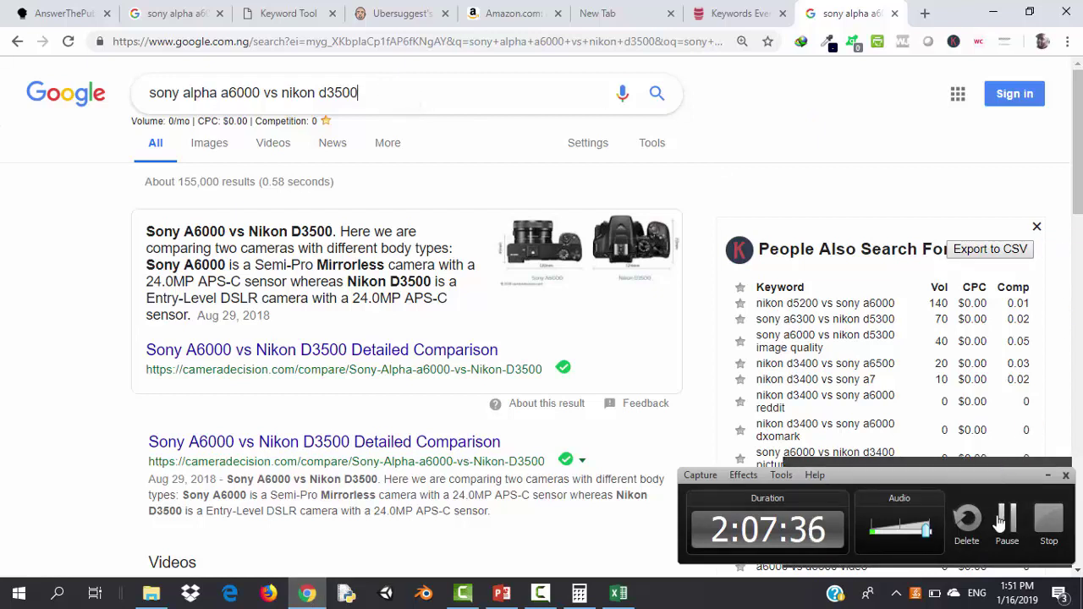
pyautogui.click(1048, 474)
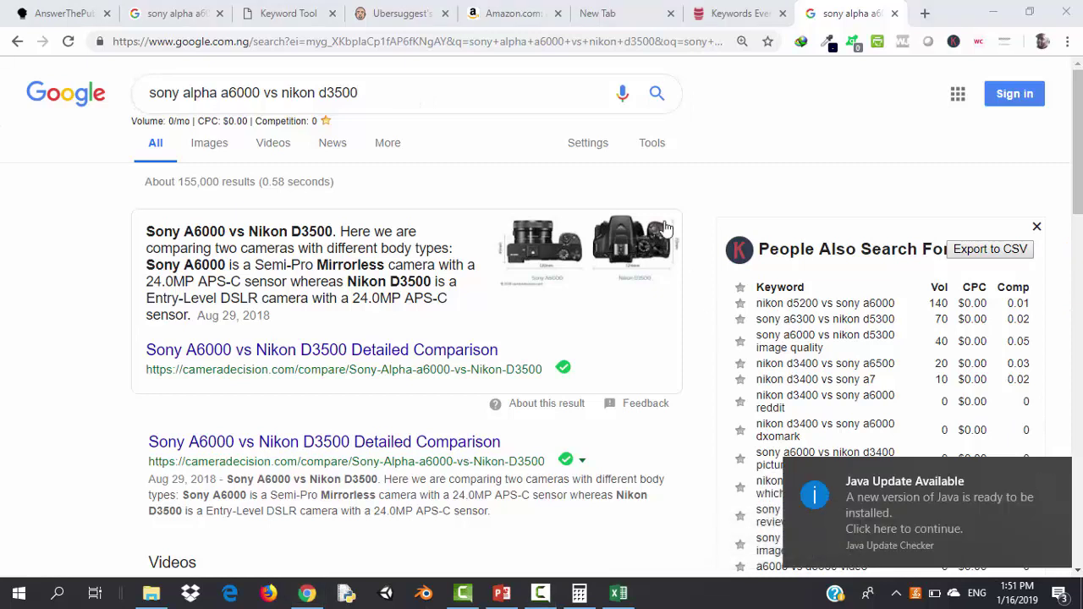
# Open quality-insurance-4-less.com in a new browser tab, and switch to the PowerPoint slide "How to fast track your site's progress"
pyautogui.click(486, 97)
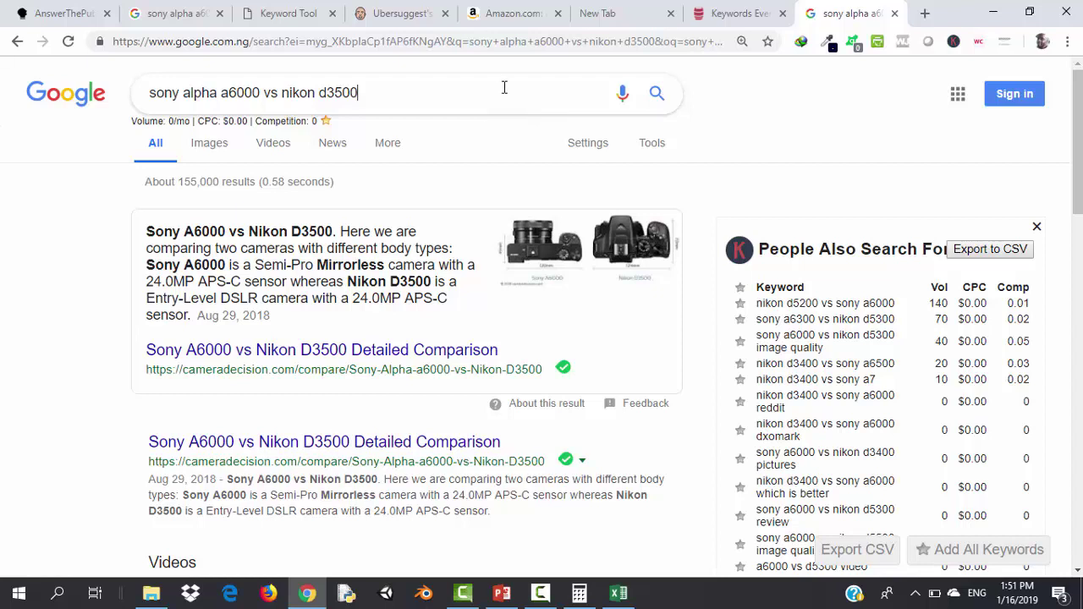
pyautogui.click(926, 14)
pyautogui.write('quality-insurance-4-less.com')
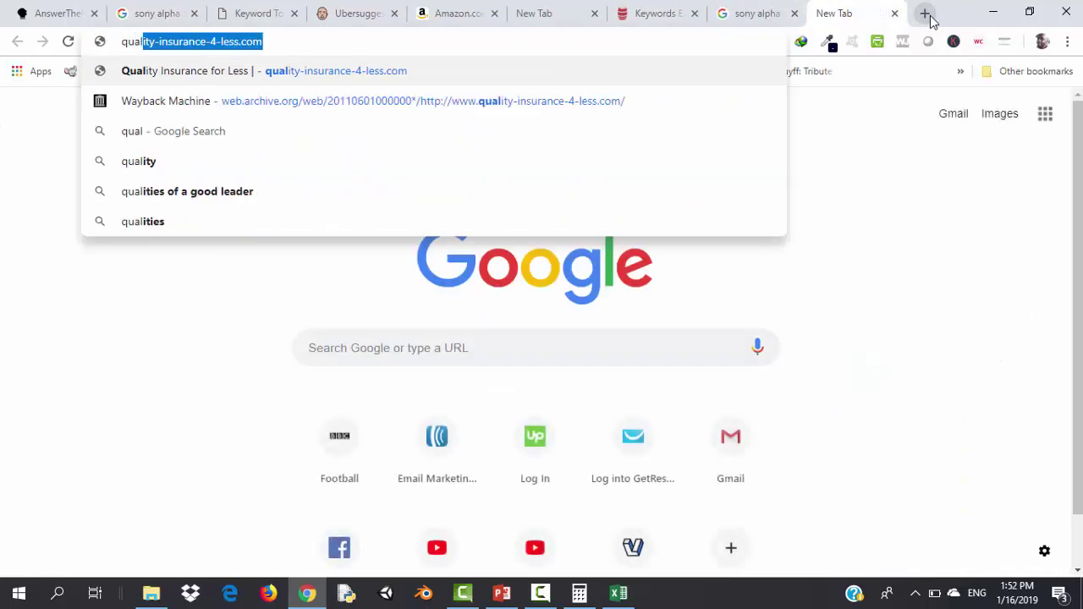
pyautogui.press('Return')
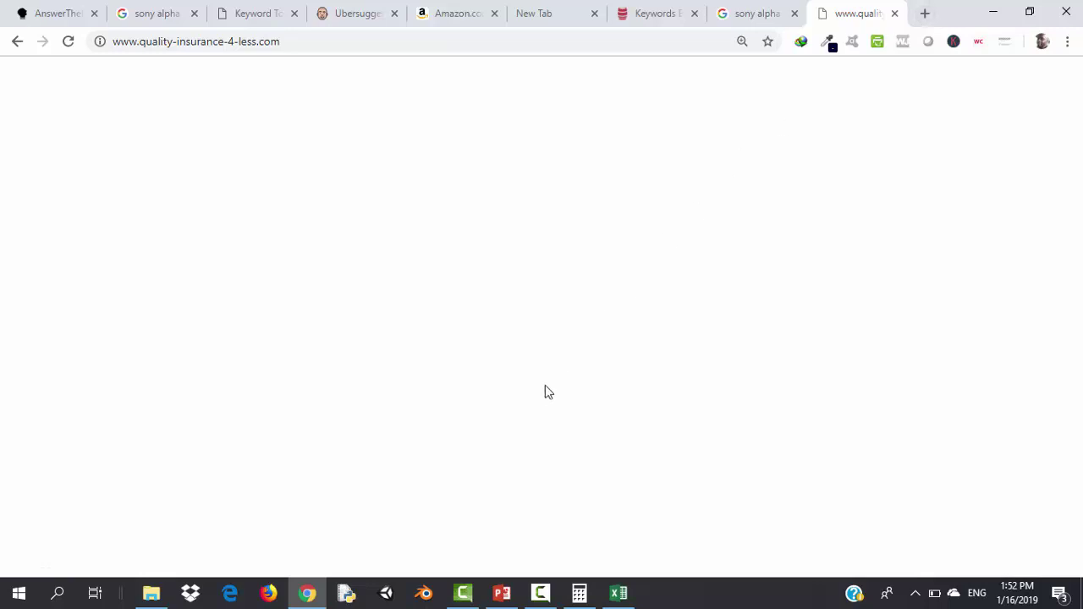
pyautogui.click(916, 595)
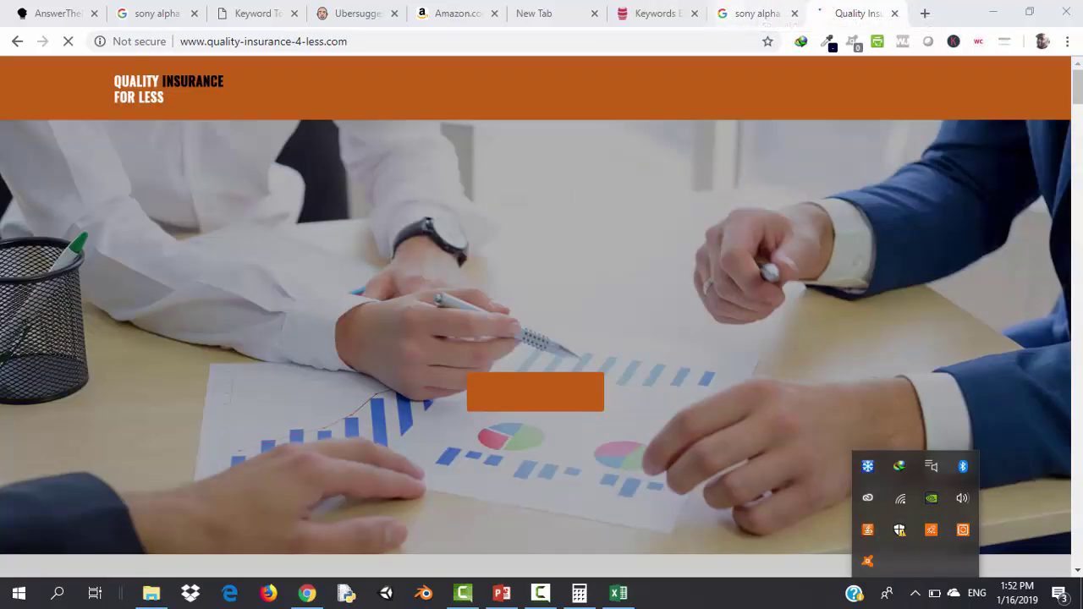
pyautogui.click(502, 593)
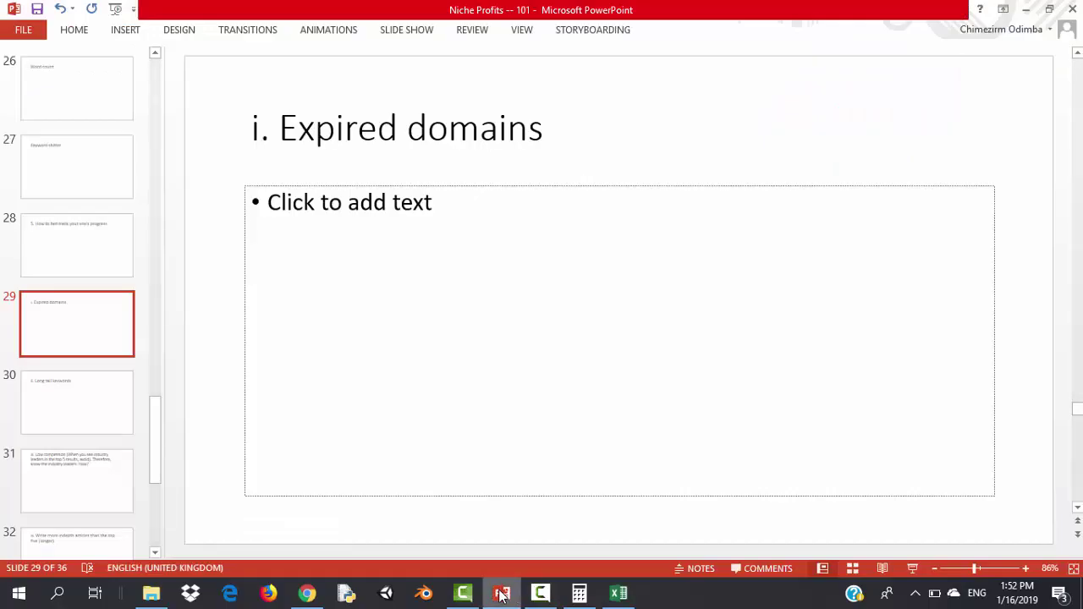
pyautogui.click(75, 258)
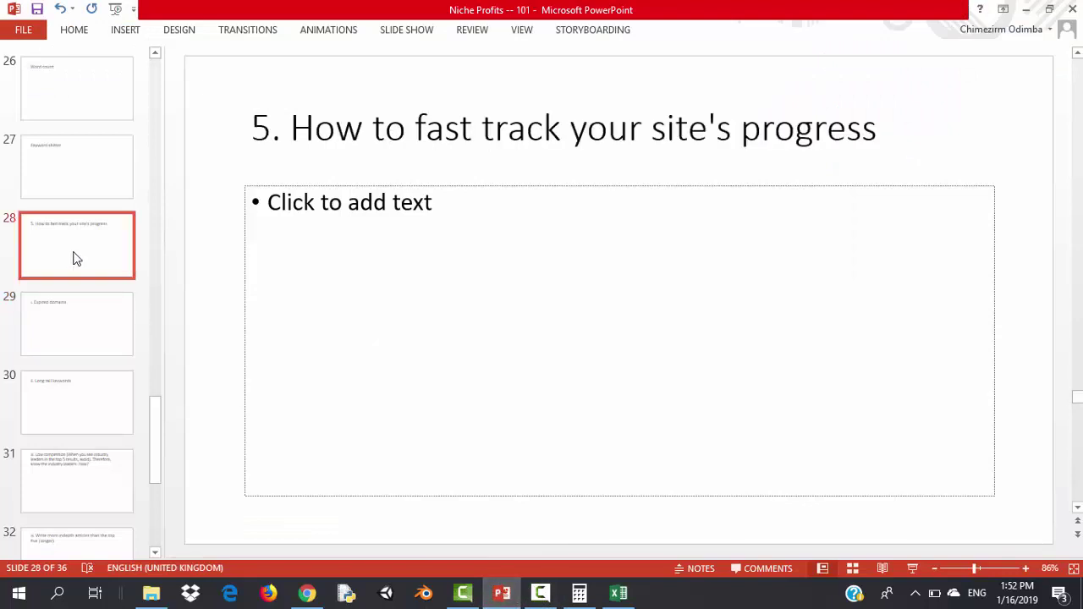
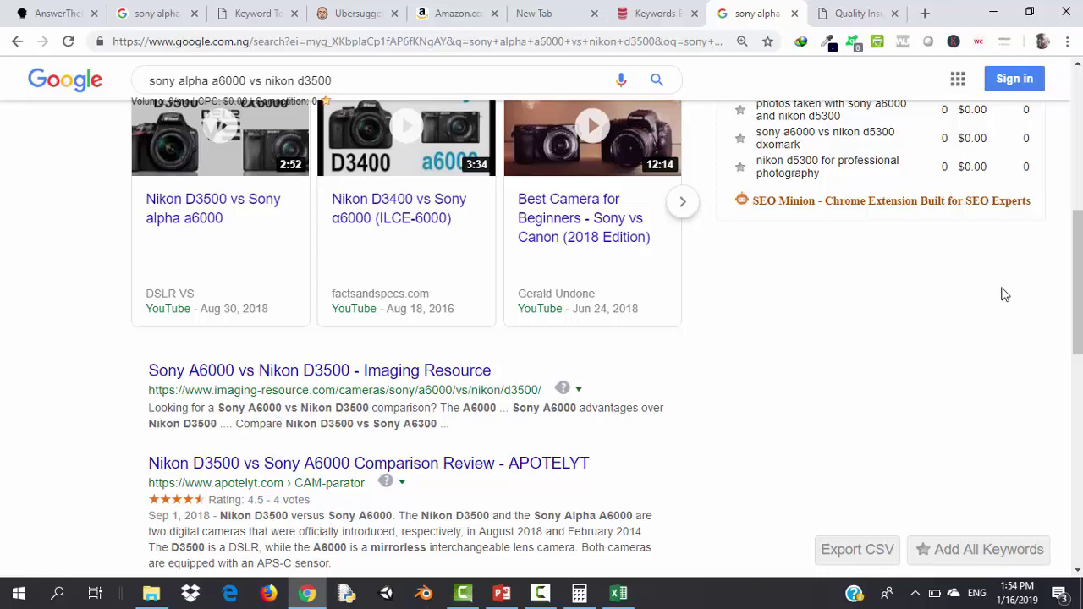
# Examine the Google results for "sony alpha a6000 vs nikon d3500" to see which sites rank for it
pyautogui.moveTo(1075, 317); pyautogui.dragTo(1080, 254)
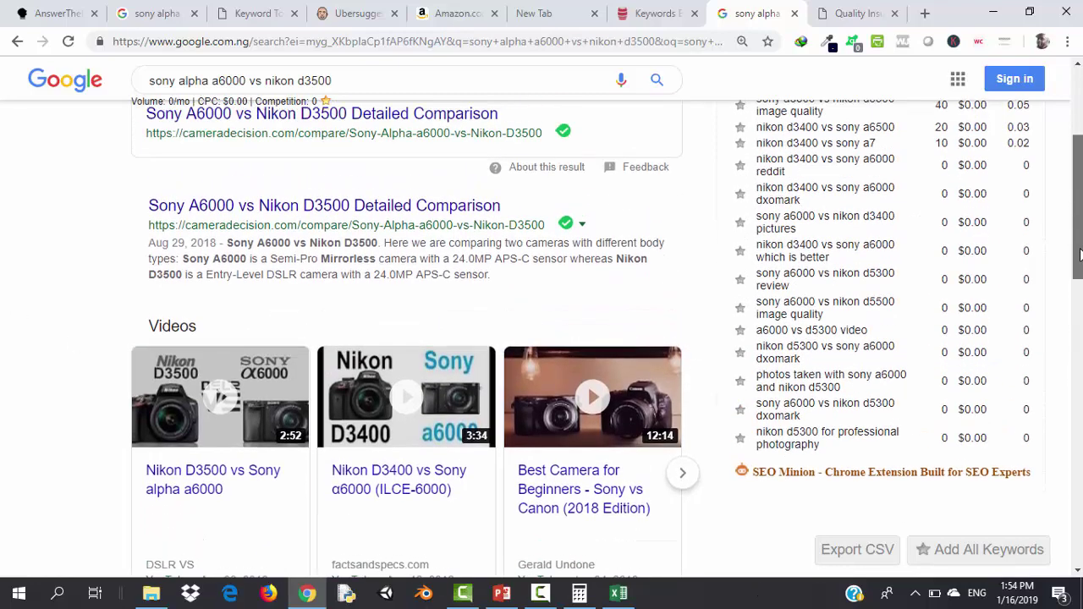
pyautogui.scroll(-1, 542, 338)
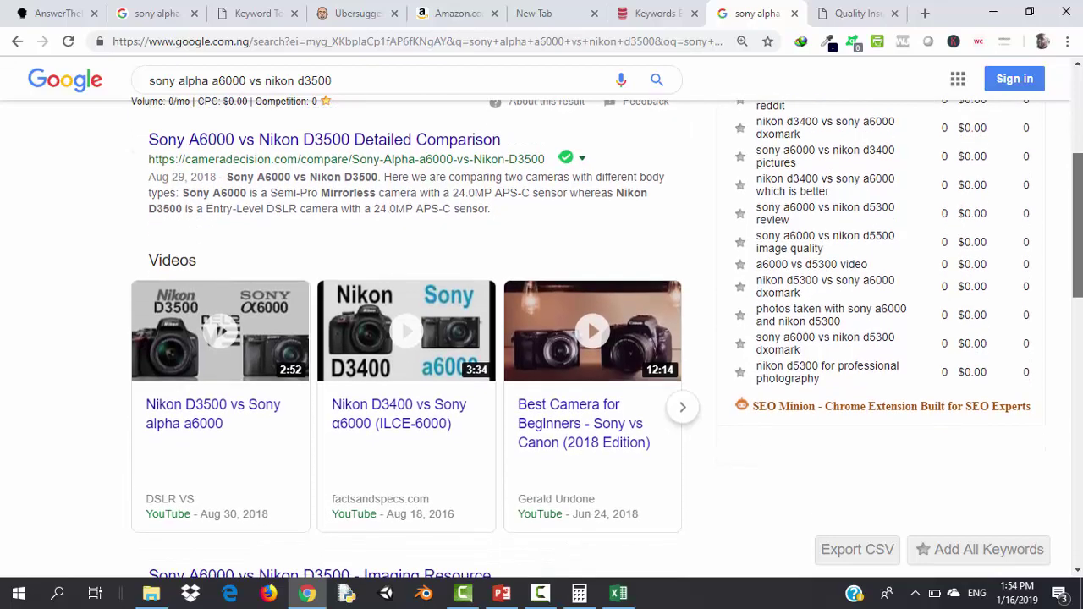
pyautogui.moveTo(1075, 251); pyautogui.dragTo(1075, 193)
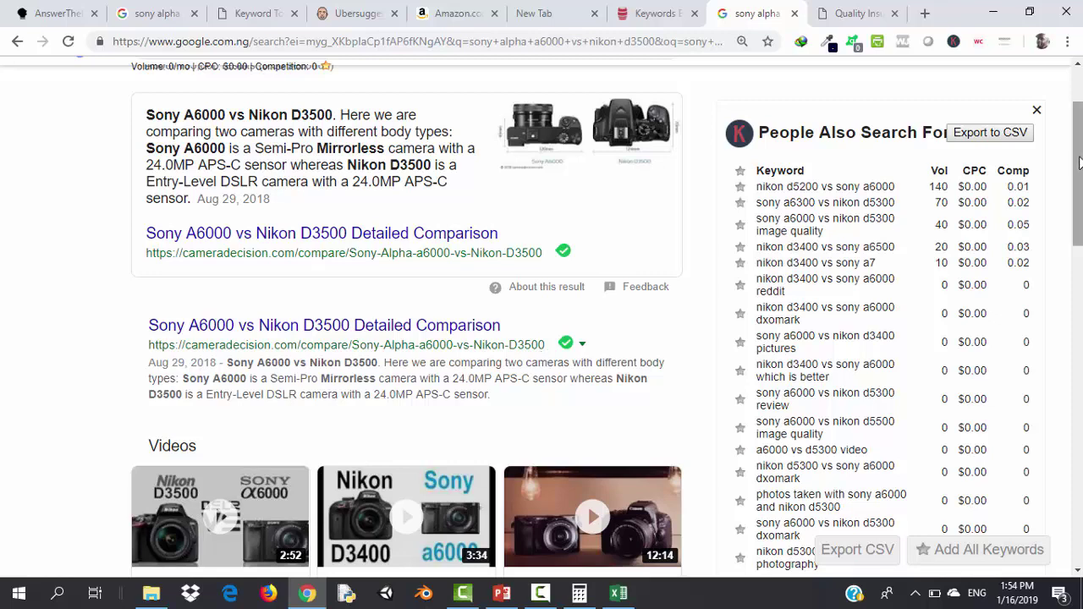
pyautogui.moveTo(1079, 161)
pyautogui.mouseDown()
pyautogui.moveTo(1078, 141)
pyautogui.moveTo(1079, 157)
pyautogui.mouseUp()
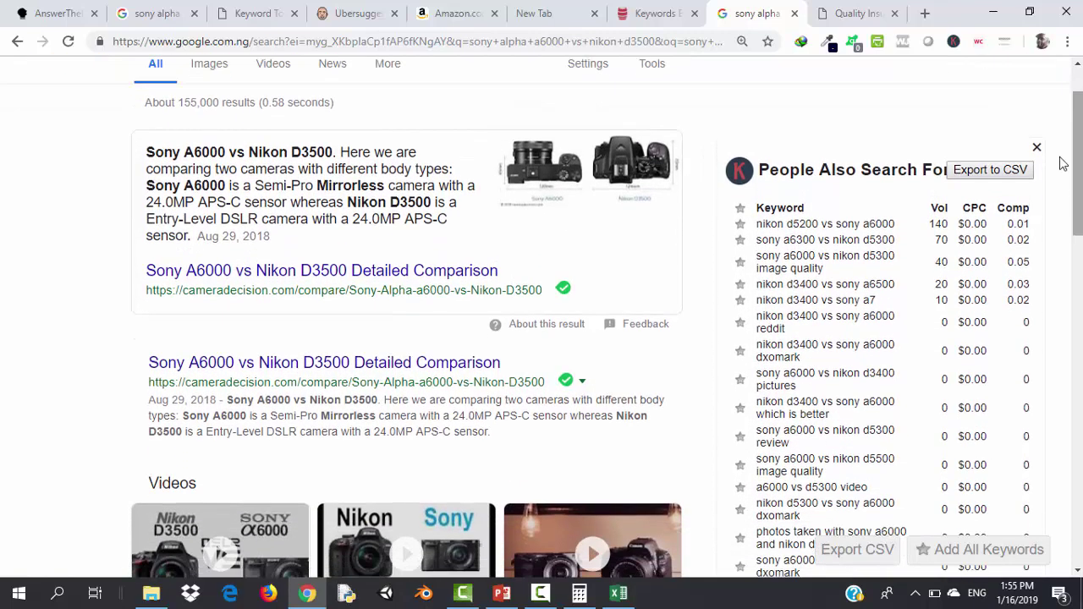
pyautogui.rightClick(270, 272)
pyautogui.click(23, 294)
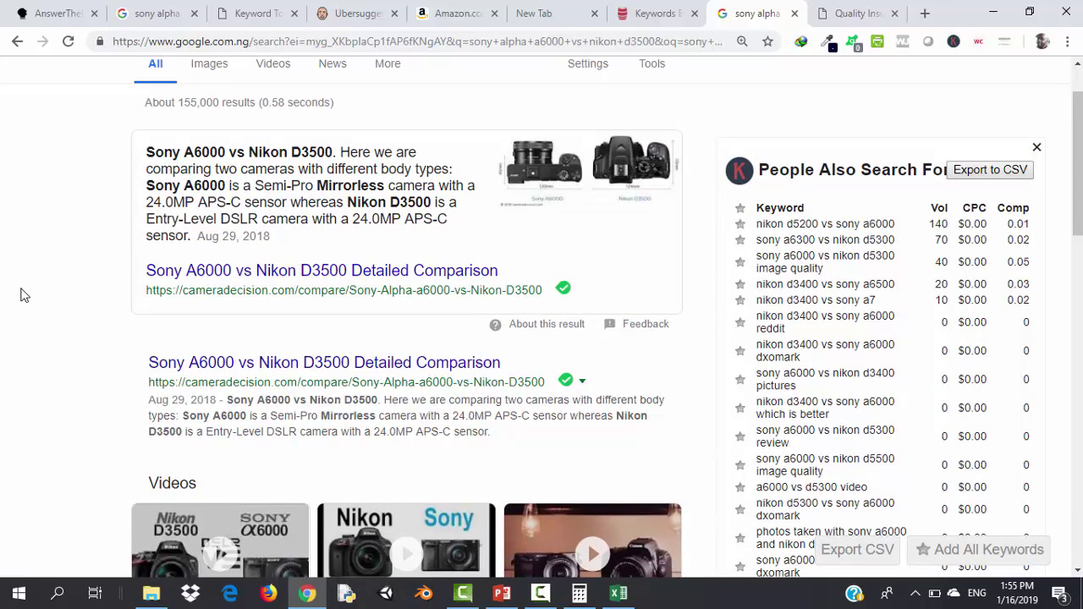
pyautogui.scroll(-5, 24, 295)
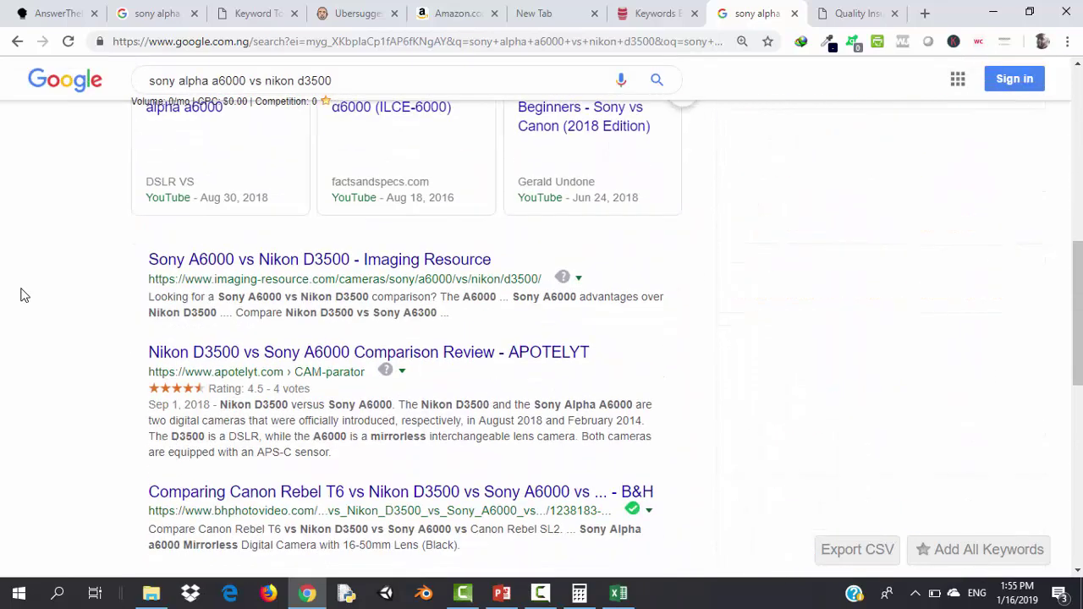
pyautogui.scroll(-2, 24, 295)
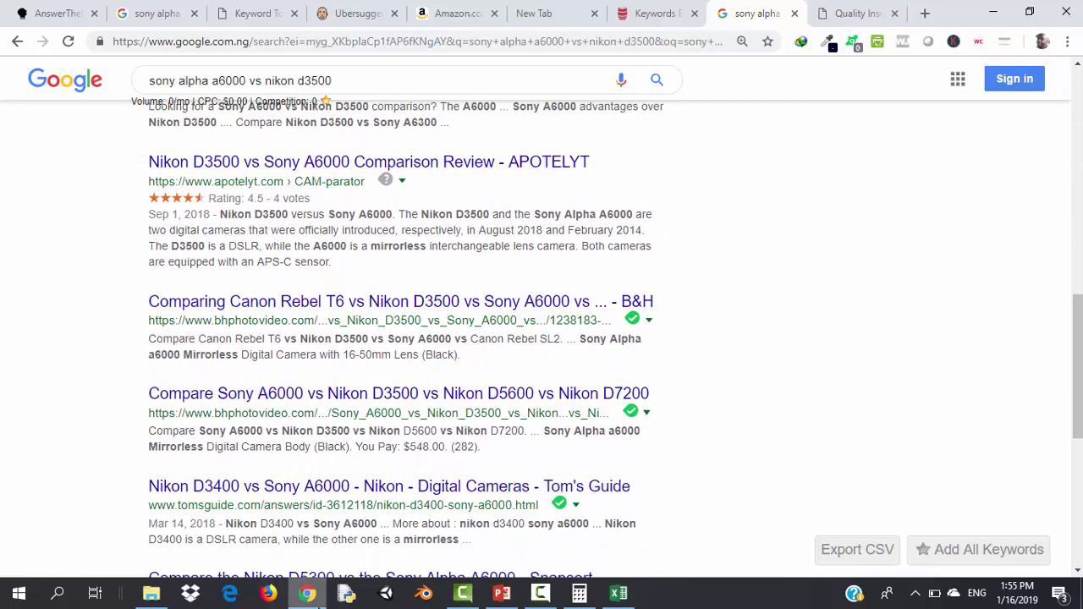
# Review the PowerPoint slide on low competition, and return to Chrome to close the Quality Insurance for Less tab
pyautogui.click(502, 594)
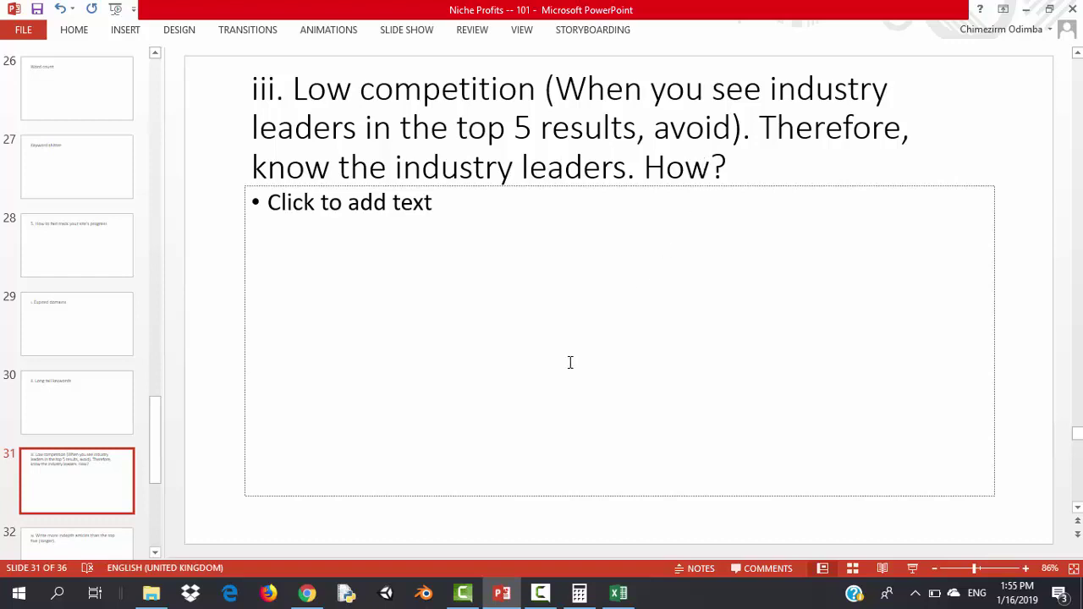
pyautogui.click(307, 592)
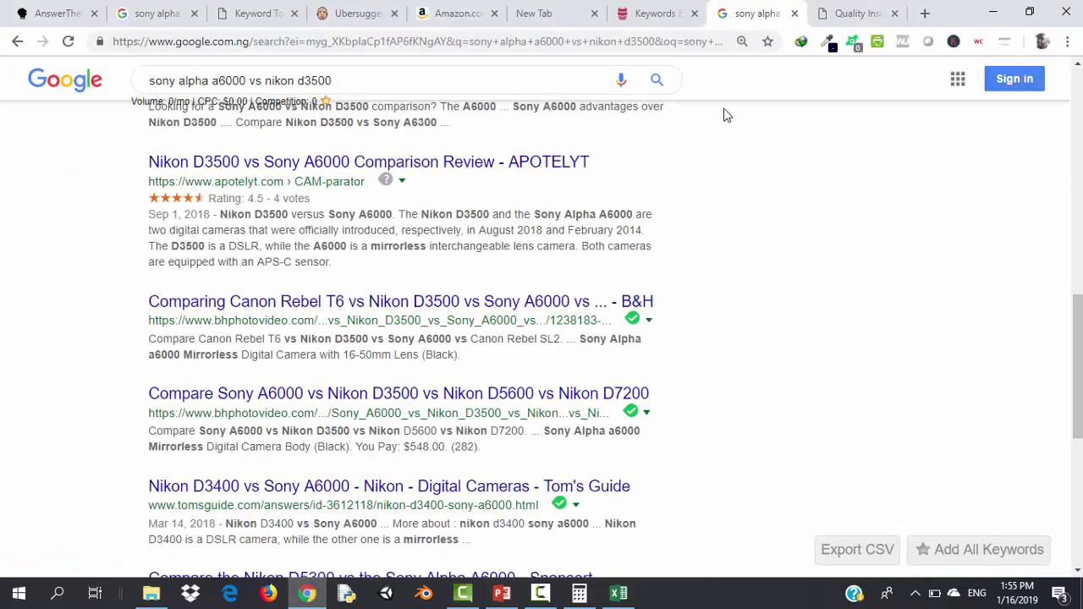
pyautogui.click(864, 13)
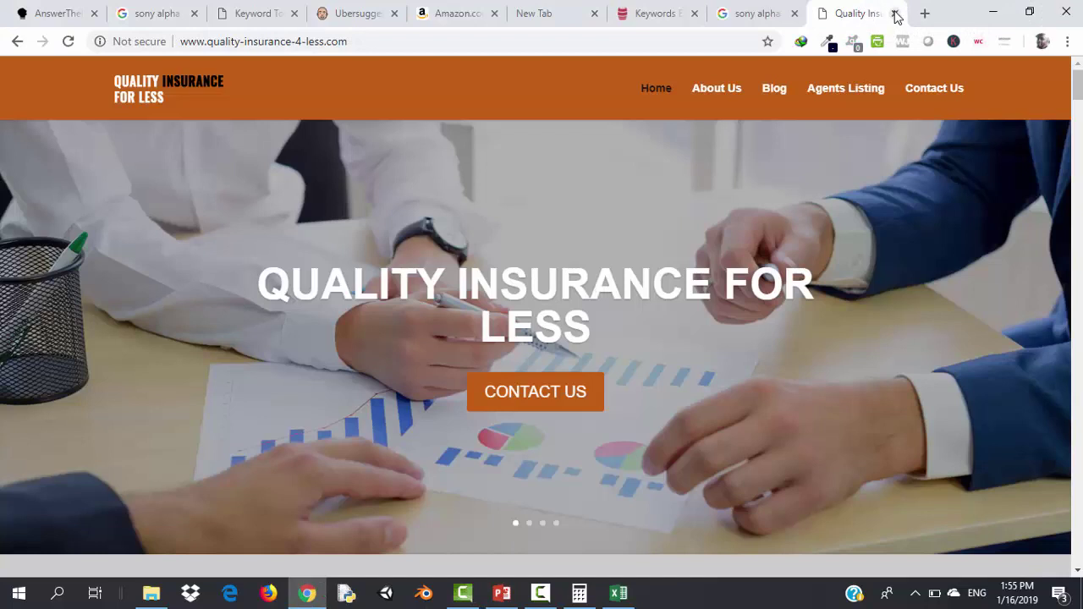
pyautogui.click(894, 13)
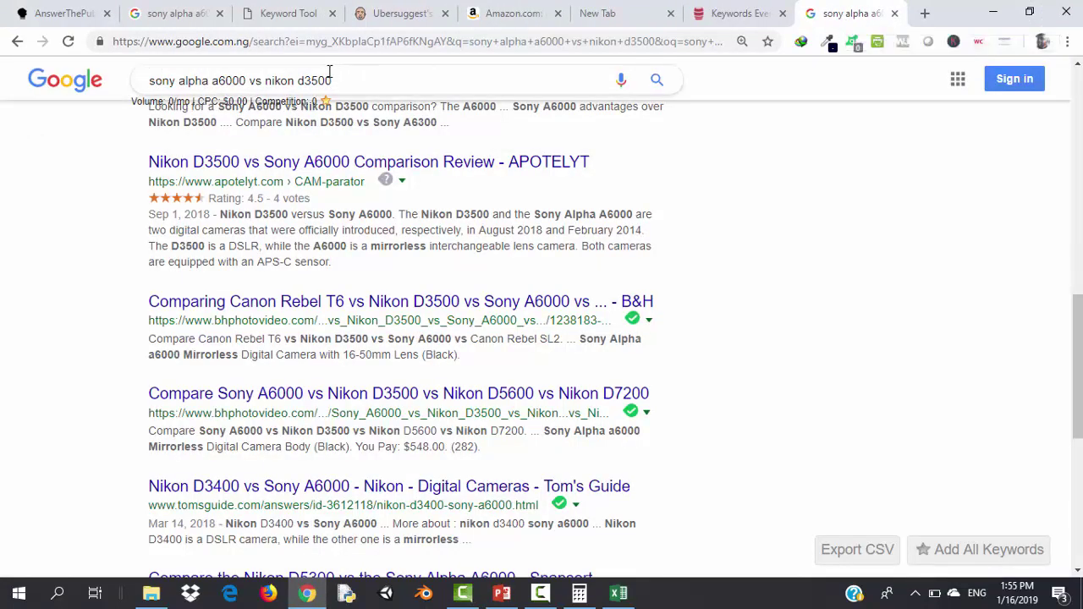
# Search Google for "camera" in a new tab and look through the ranking sites and related keywords
pyautogui.click(924, 15)
pyautogui.write('cam')
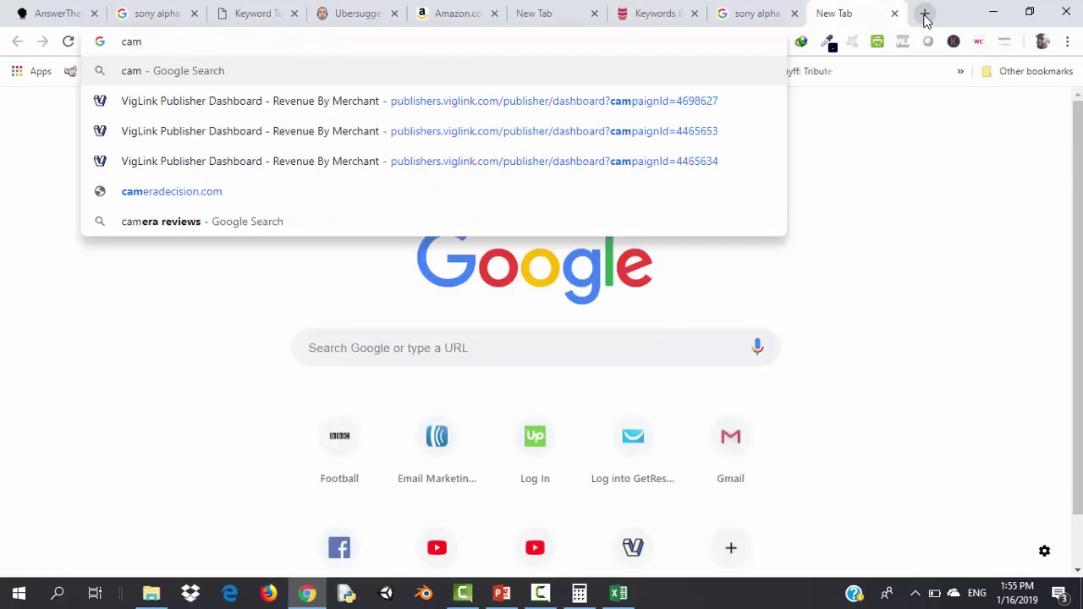
pyautogui.write('era')
pyautogui.press('Return')
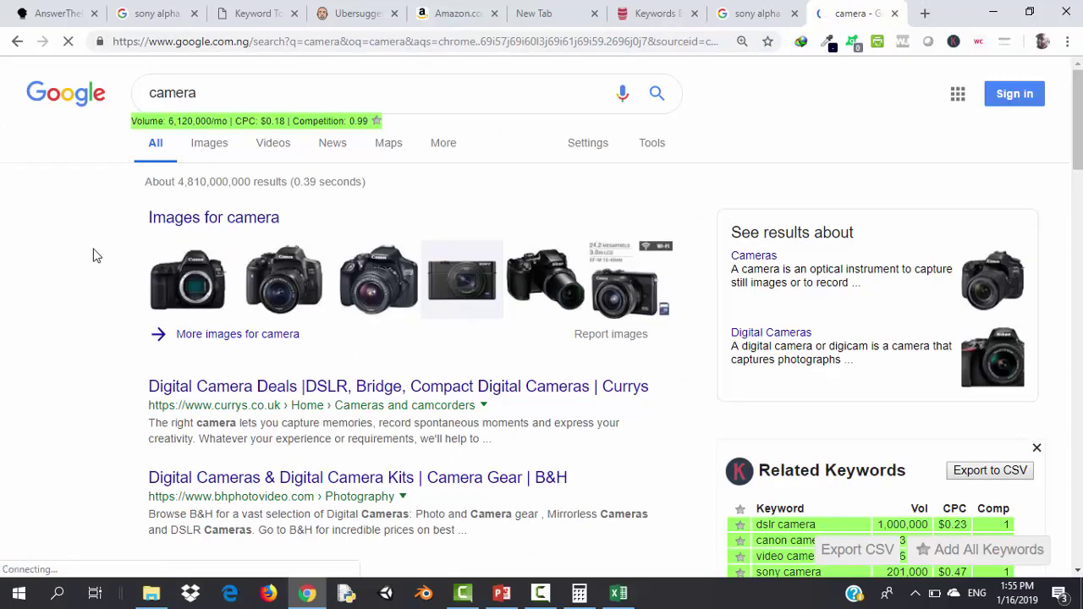
pyautogui.scroll(-5, 96, 256)
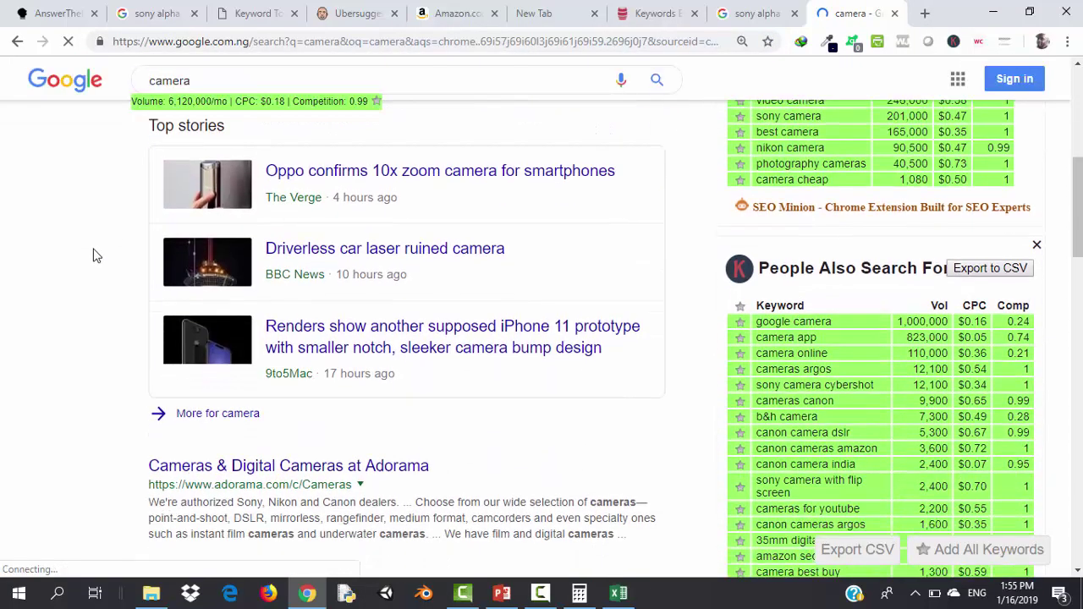
pyautogui.scroll(-8, 96, 255)
pyautogui.scroll(10, 95, 255)
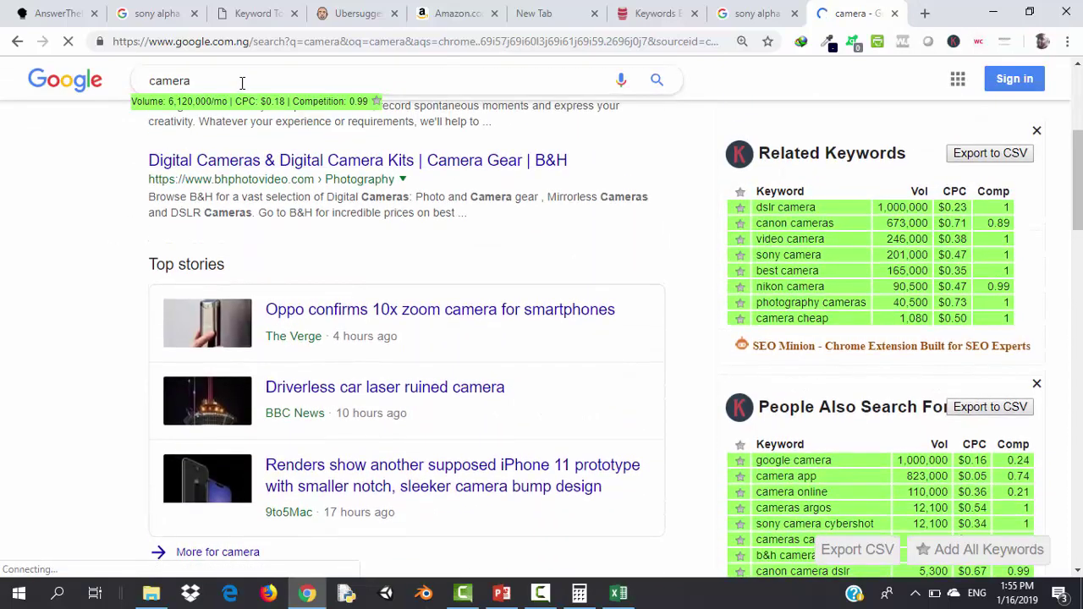
# Extend the query to "camera reviews" to view its keyword suggestions, and dismiss the list without searching
pyautogui.click(242, 82)
pyautogui.write('reviews')
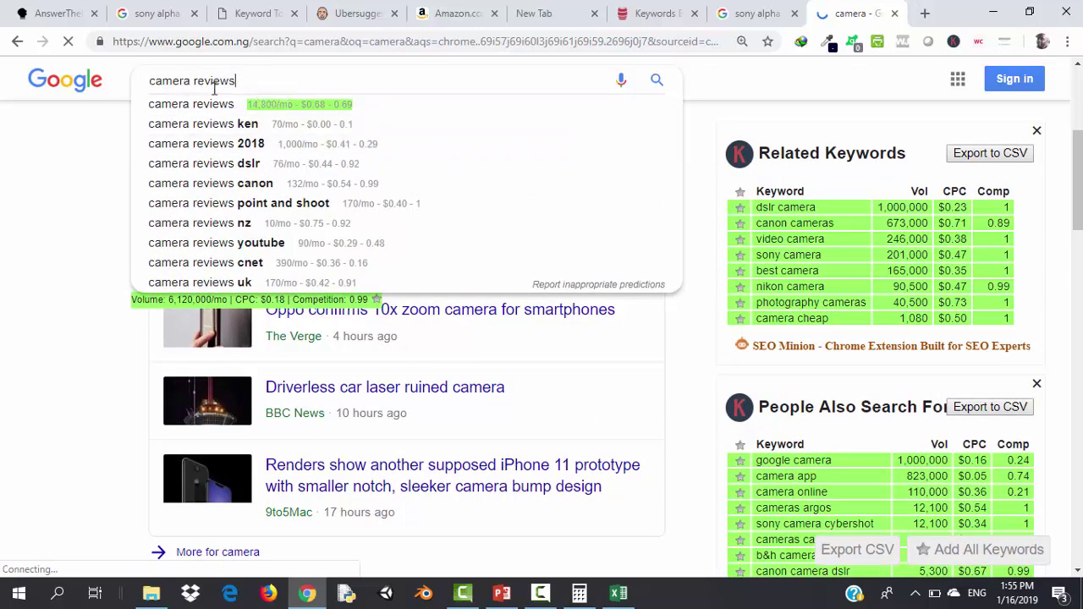
pyautogui.click(2, 291)
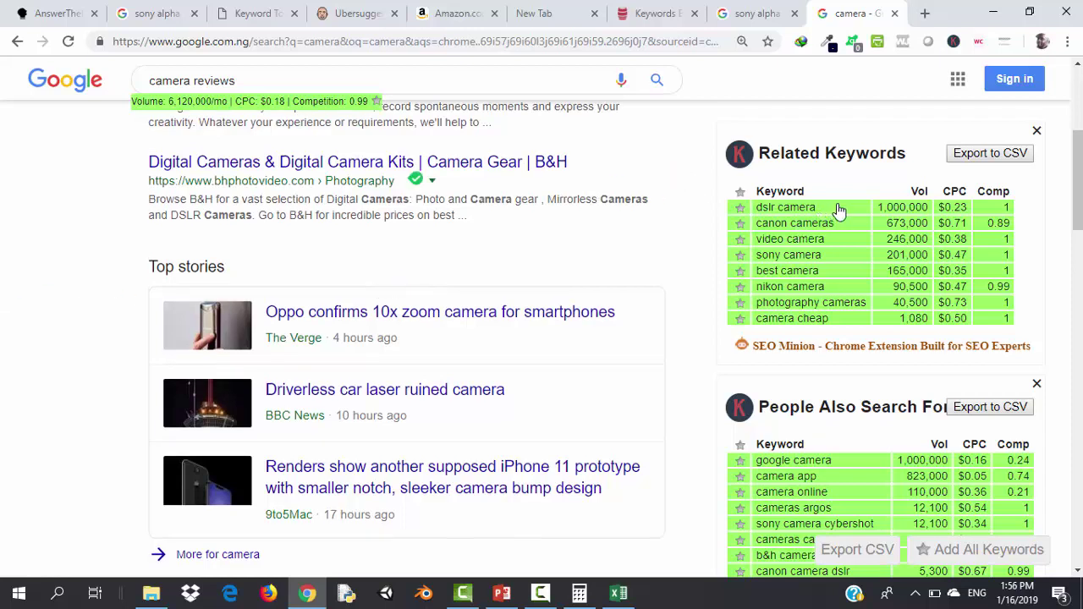
# Open the related keyword "dslr camera" as its own search and look through its results
pyautogui.moveTo(835, 208); pyautogui.dragTo(759, 215)
pyautogui.click(760, 215)
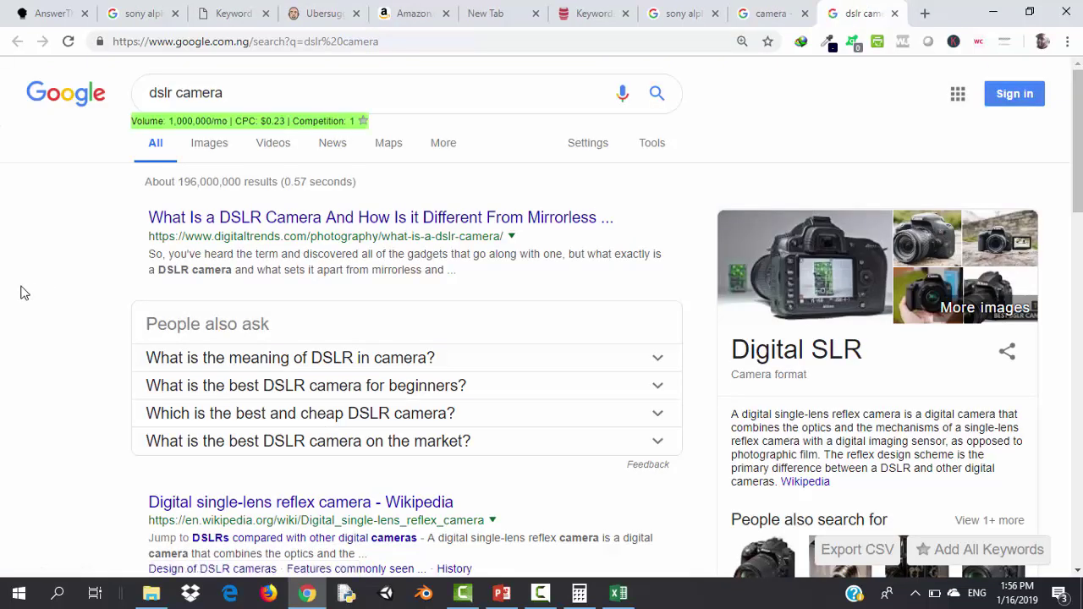
pyautogui.scroll(-4, 24, 293)
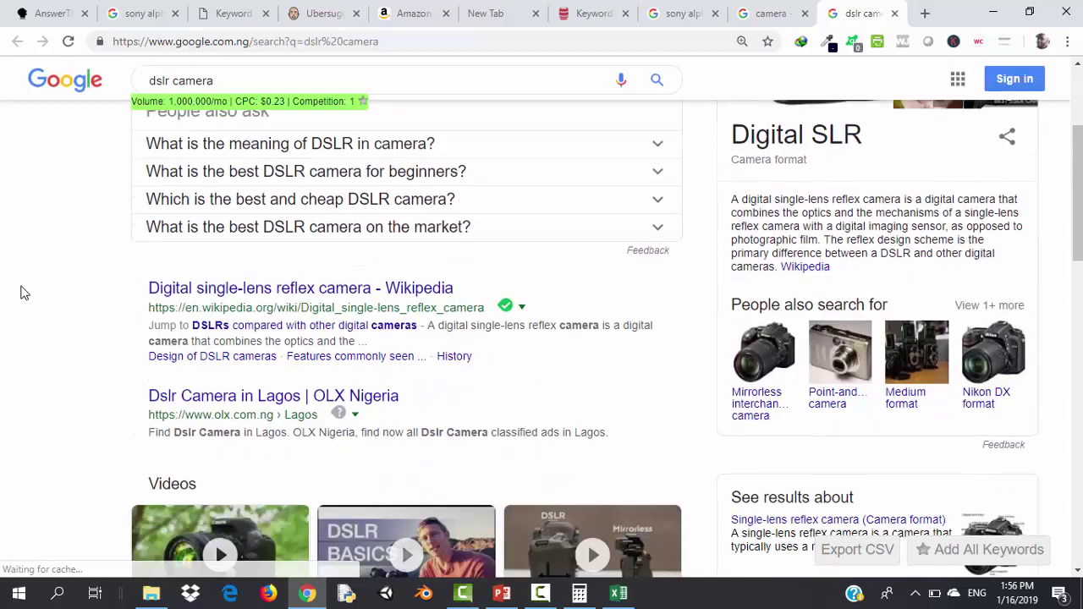
pyautogui.scroll(-2, 23, 293)
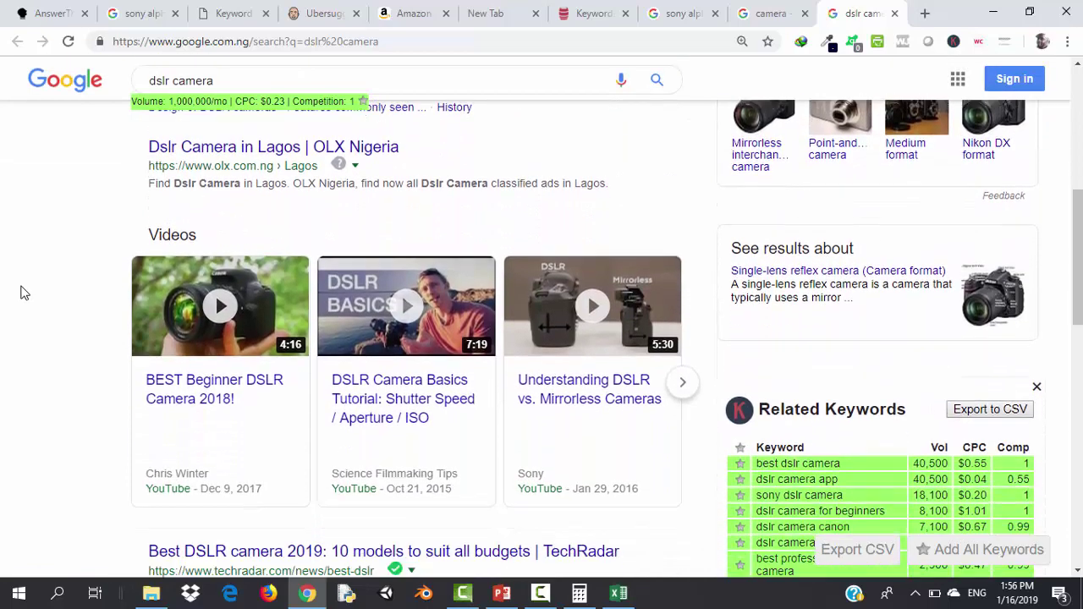
pyautogui.scroll(6, 24, 292)
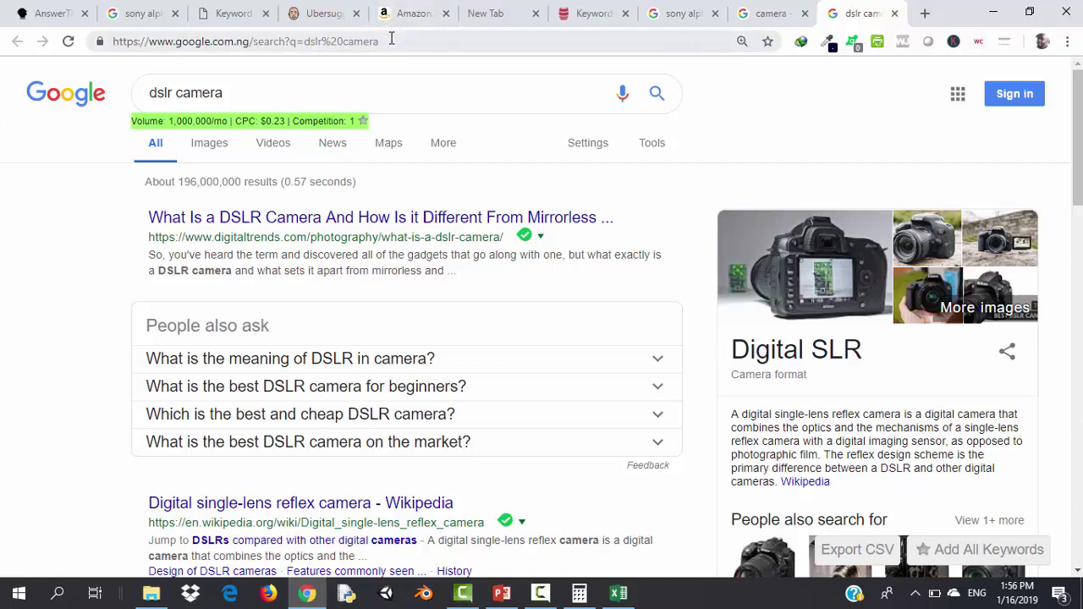
pyautogui.click(291, 41)
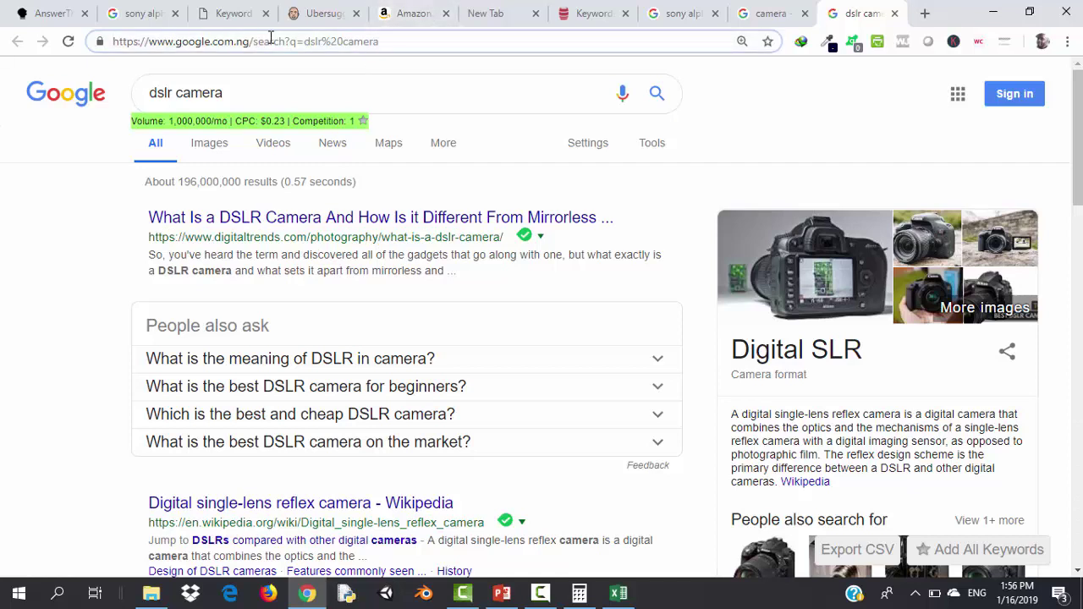
pyautogui.rightClick(276, 37)
pyautogui.click(476, 33)
pyautogui.press('BackSpace')
pyautogui.press('BackSpace')
pyautogui.press('BackSpace')
pyautogui.press('BackSpace')
pyautogui.press('BackSpace')
pyautogui.press('BackSpace')
pyautogui.press('BackSpace')
pyautogui.press('BackSpace')
pyautogui.press('BackSpace')
pyautogui.press('BackSpace')
pyautogui.press('BackSpace')
pyautogui.press('BackSpace')
pyautogui.press('BackSpace')
pyautogui.press('BackSpace')
pyautogui.press('BackSpace')
pyautogui.press('BackSpace')
pyautogui.press('BackSpace')
pyautogui.press('BackSpace')
pyautogui.press('BackSpace')
pyautogui.press('BackSpace')
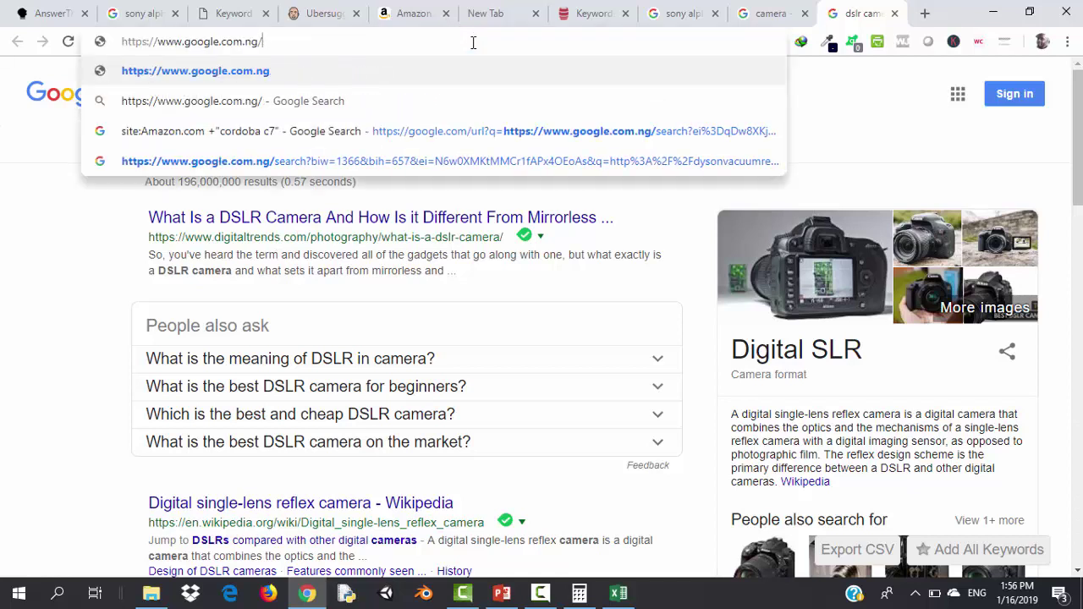
pyautogui.press('Return')
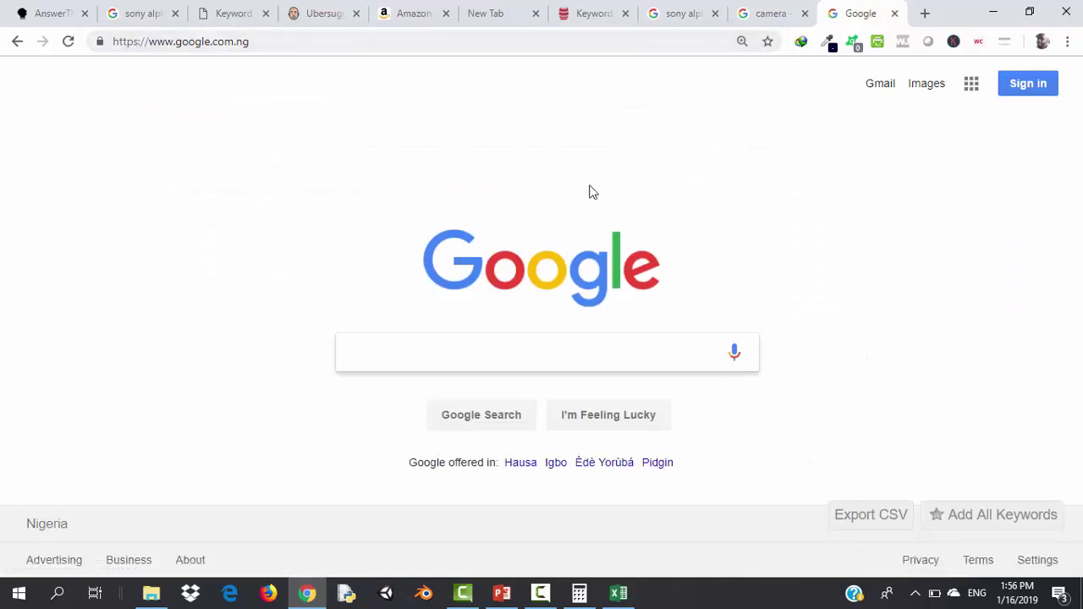
# Search for "dslr camera" from the Google home page
pyautogui.write('dslr')
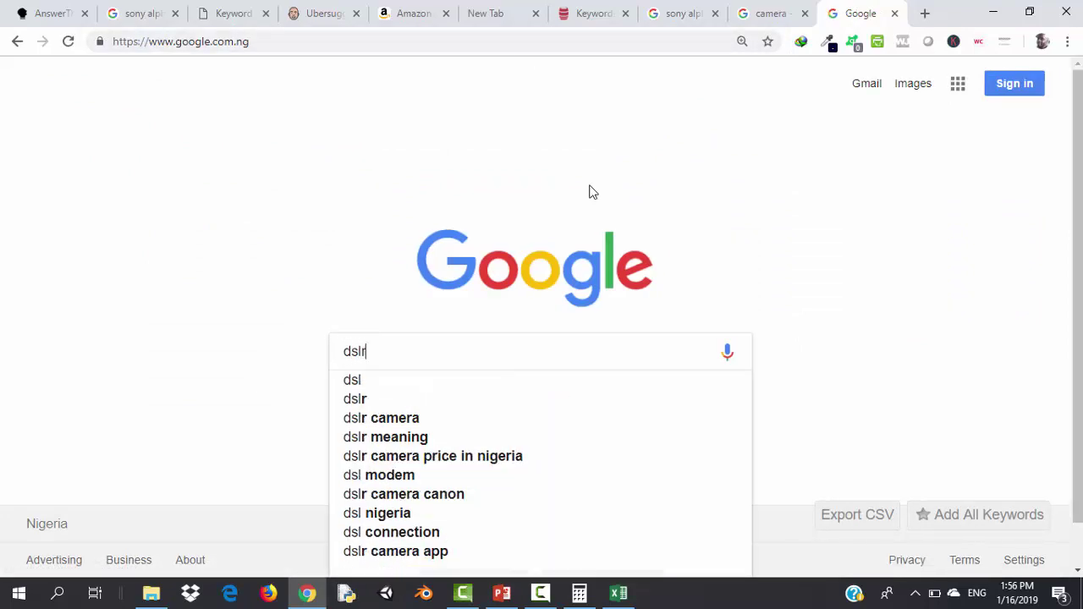
pyautogui.write(' camera')
pyautogui.press('Return')
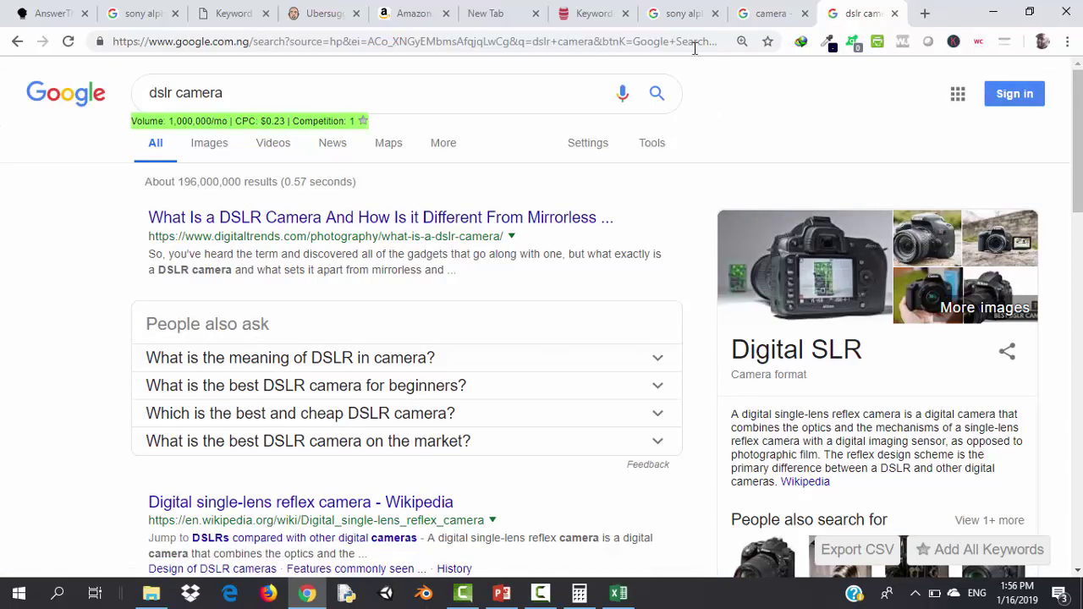
# Append &gl=us to the end of the "dslr camera" search address and load the US-targeted results
pyautogui.click(693, 49)
pyautogui.press('End')
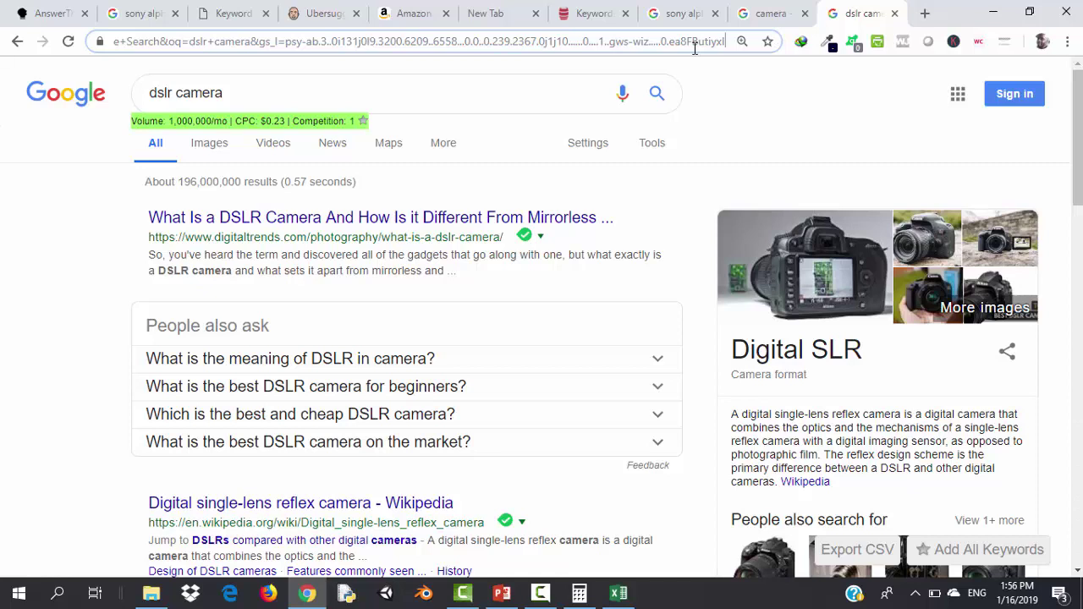
pyautogui.write('&gl')
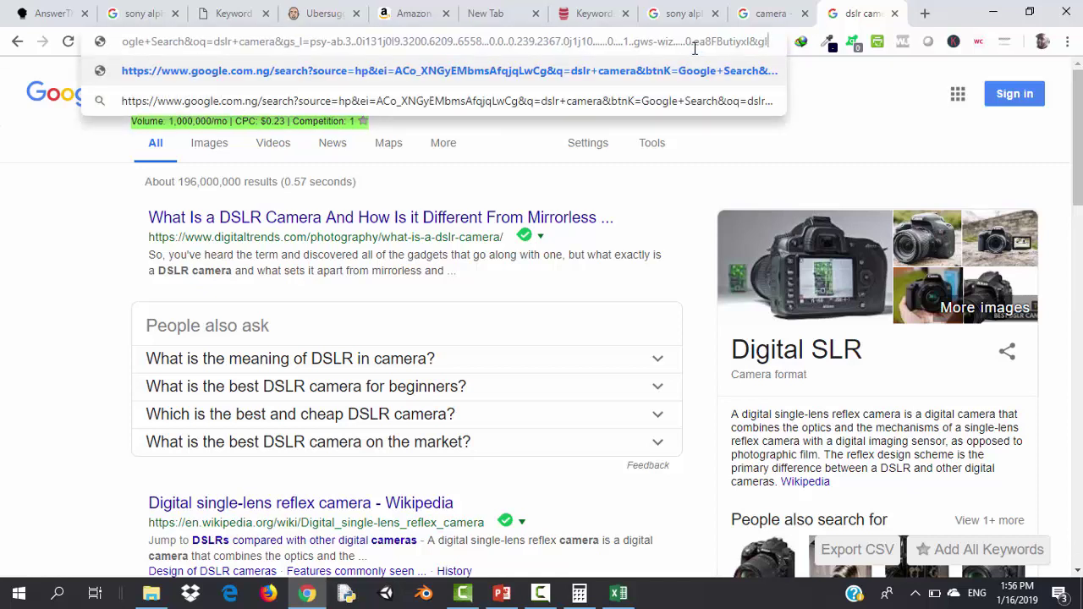
pyautogui.write('=us')
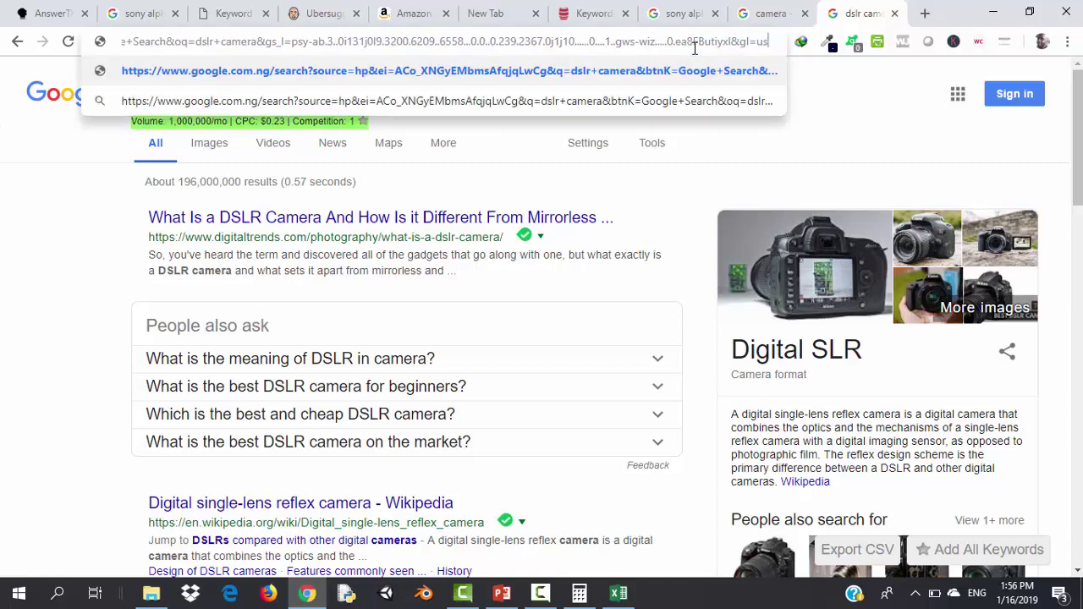
pyautogui.press('Return')
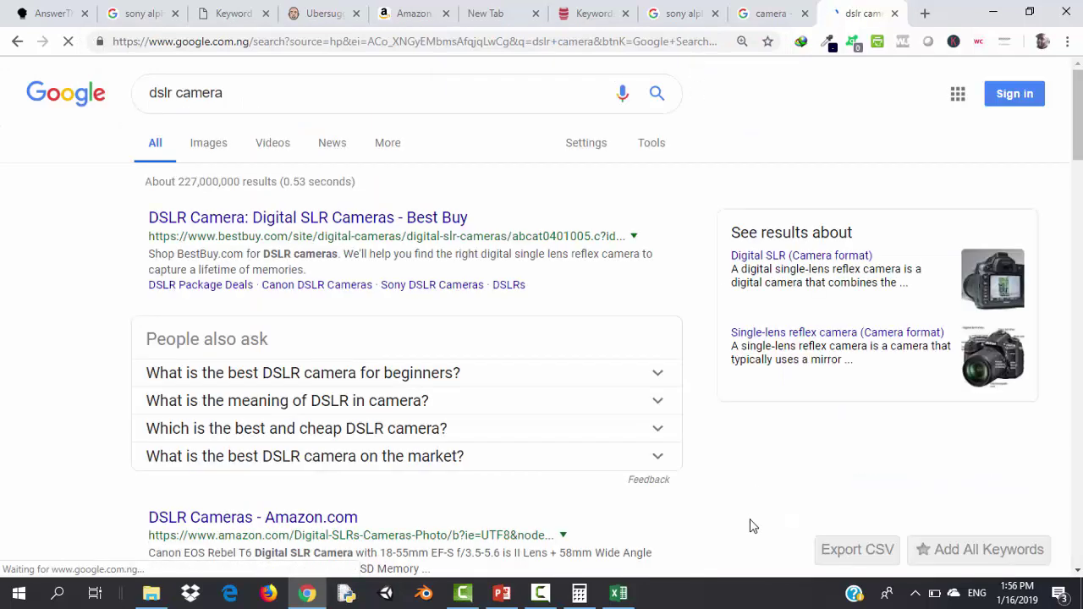
# Switch to PowerPoint and add the bullet "&gl=us" two lines down in the body of the Low competition slide
pyautogui.click(501, 592)
pyautogui.click(476, 352)
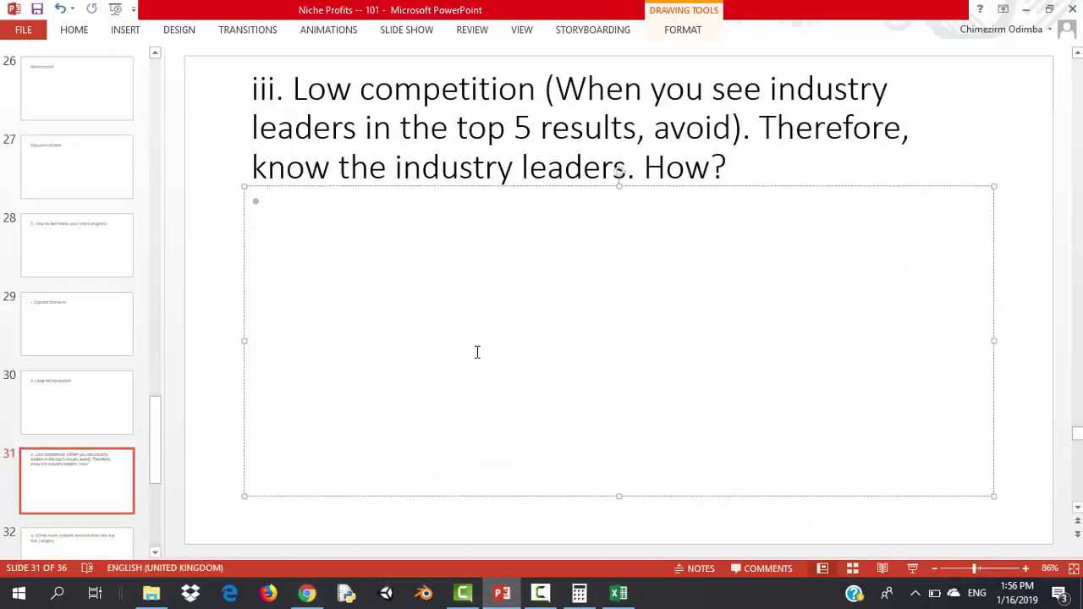
pyautogui.press('Return')
pyautogui.press('Return')
pyautogui.write('&g')
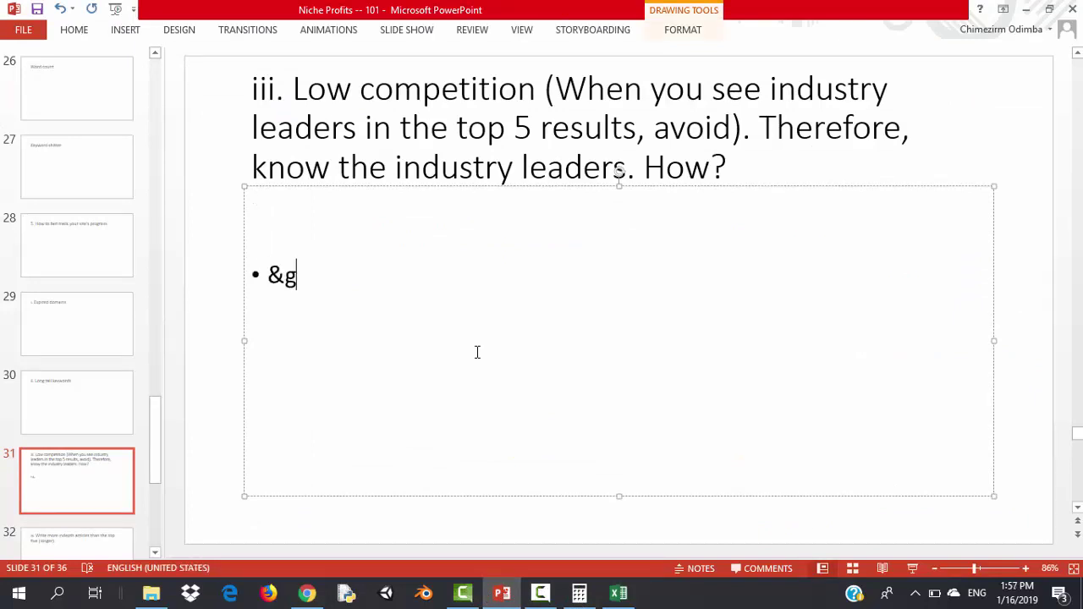
pyautogui.write('l =')
pyautogui.press('BackSpace')
pyautogui.press('BackSpace')
pyautogui.write('=us')
# Switch back to Chrome and show the &gl=us ending of the "dslr camera" search address
pyautogui.click(307, 593)
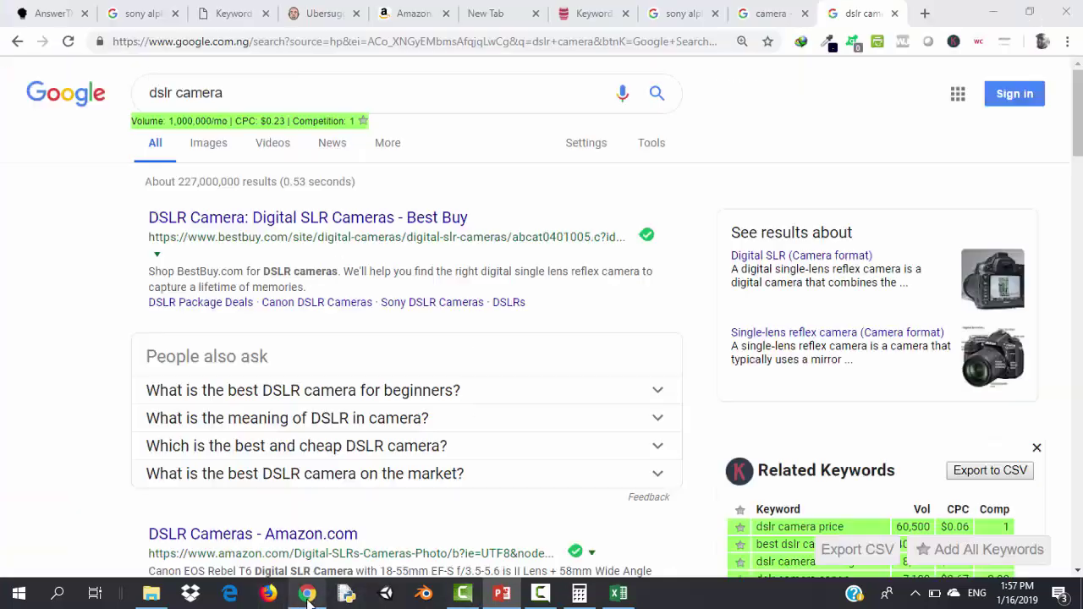
pyautogui.click(705, 39)
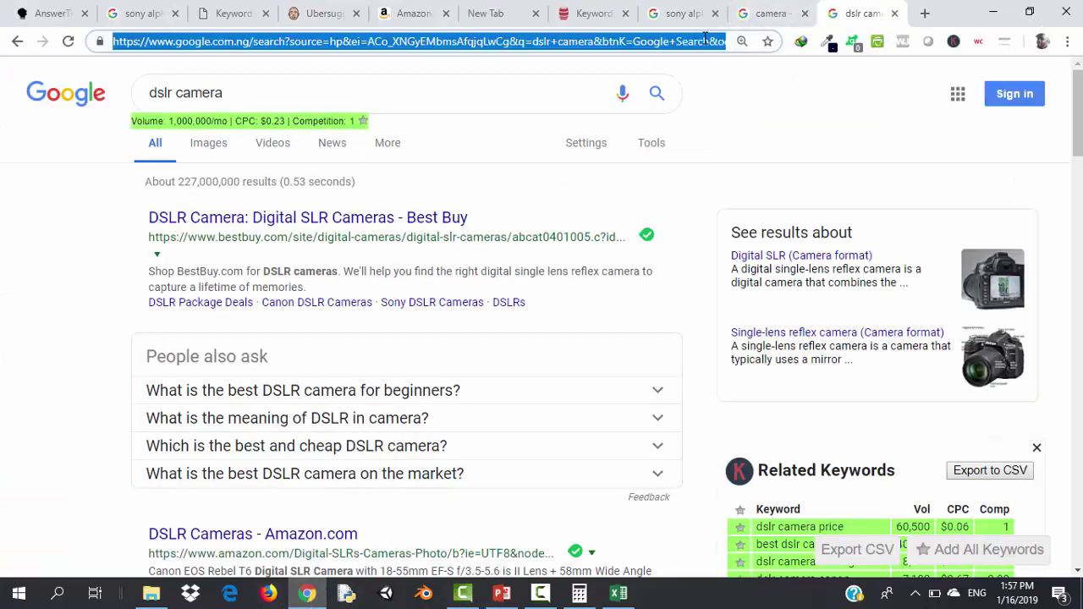
pyautogui.press('End')
pyautogui.write('&gl=us')
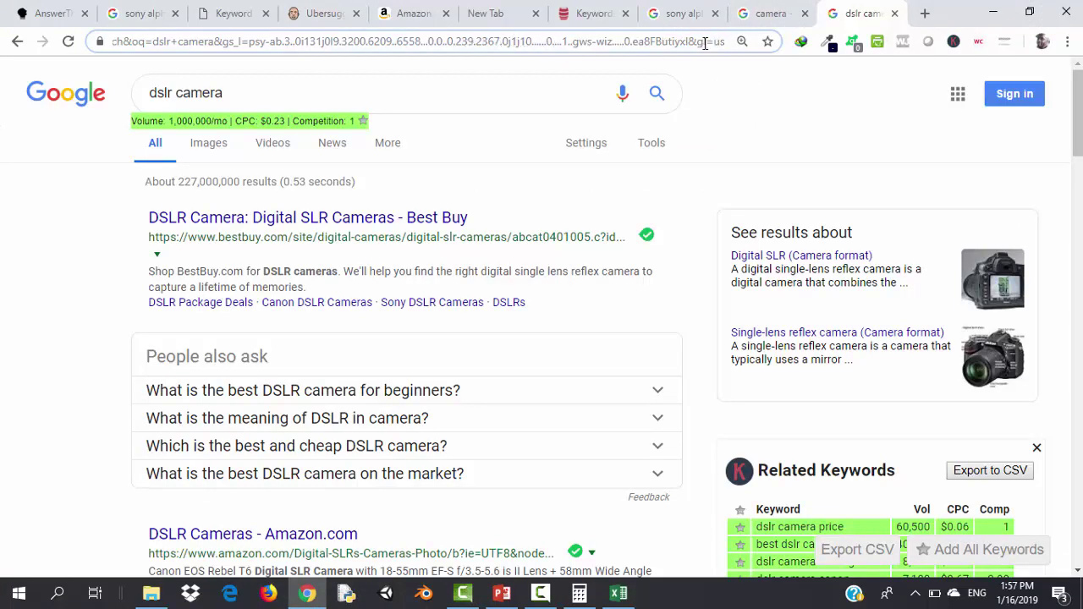
# Set the browser's page zoom to 100% and return to the "dslr camera" results page
pyautogui.click(1067, 41)
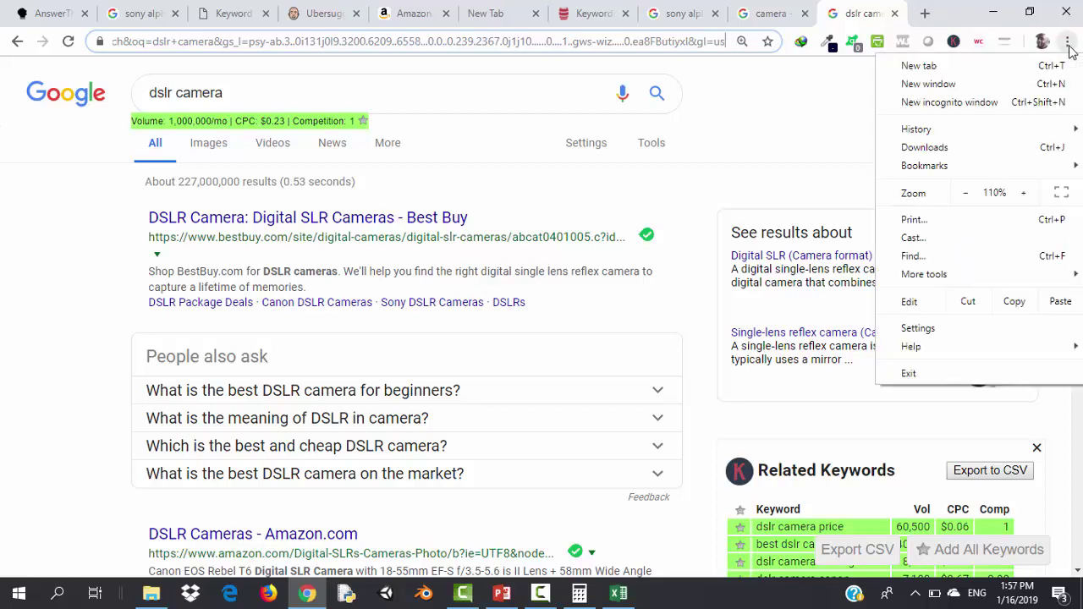
pyautogui.click(1024, 194)
pyautogui.click(1024, 194)
pyautogui.click(1023, 194)
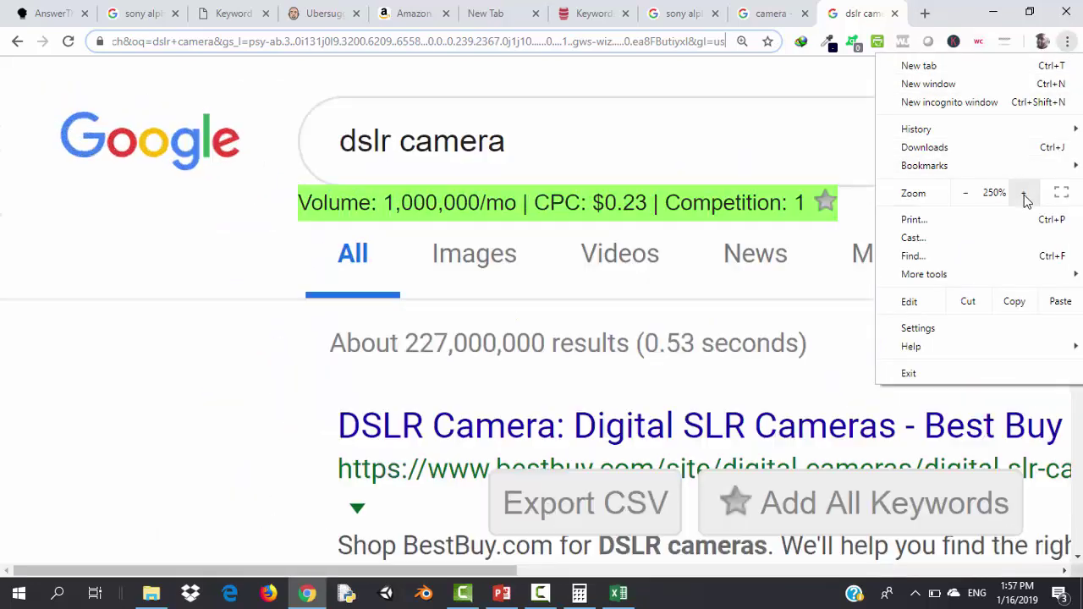
pyautogui.click(967, 193)
pyautogui.click(967, 194)
pyautogui.click(967, 193)
pyautogui.click(967, 194)
pyautogui.click(966, 194)
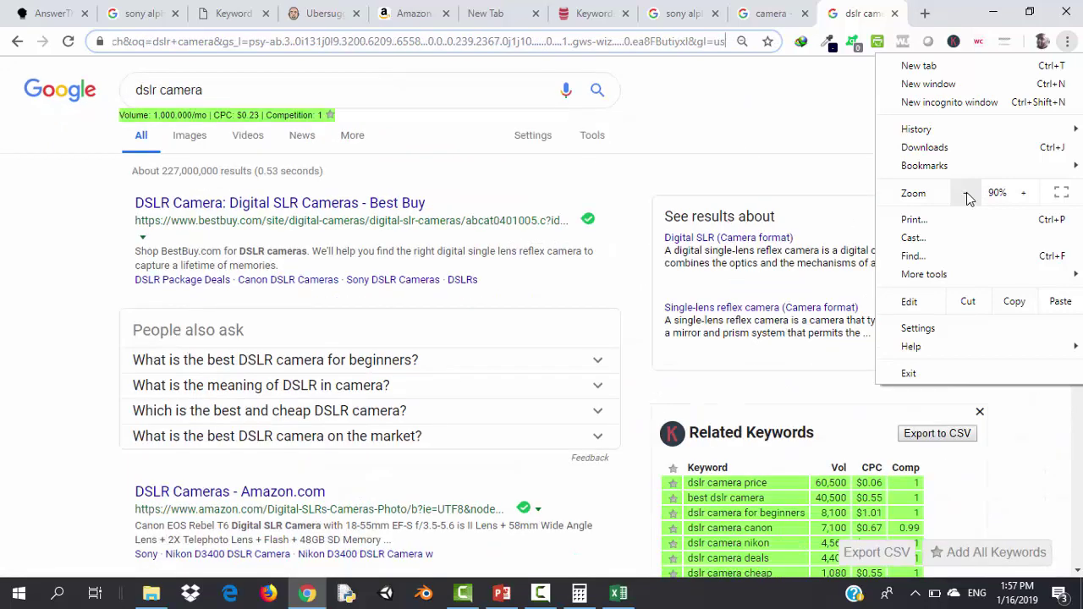
pyautogui.click(967, 194)
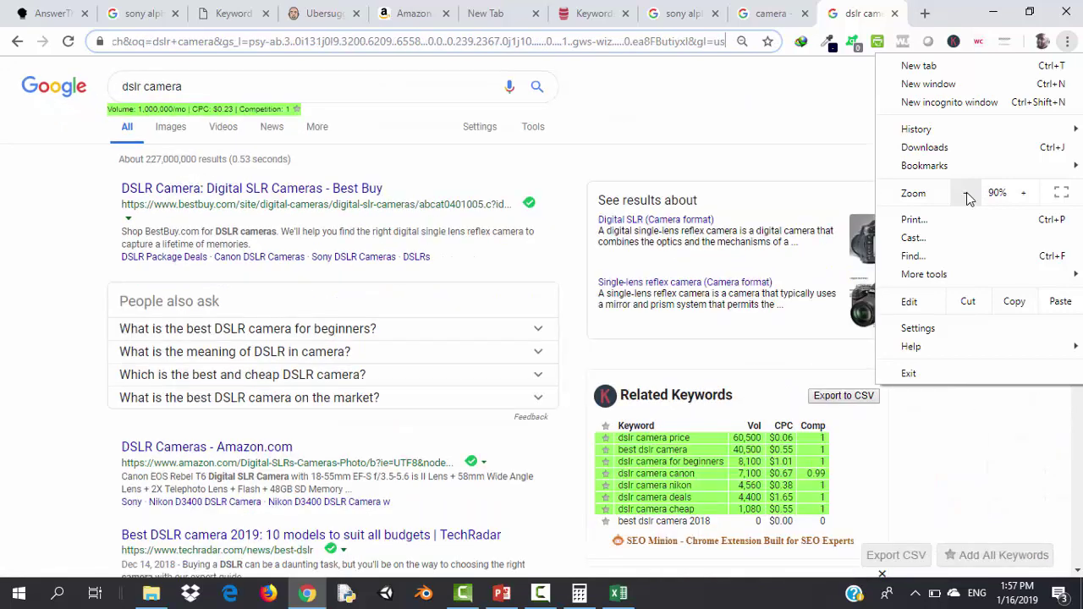
pyautogui.click(1024, 194)
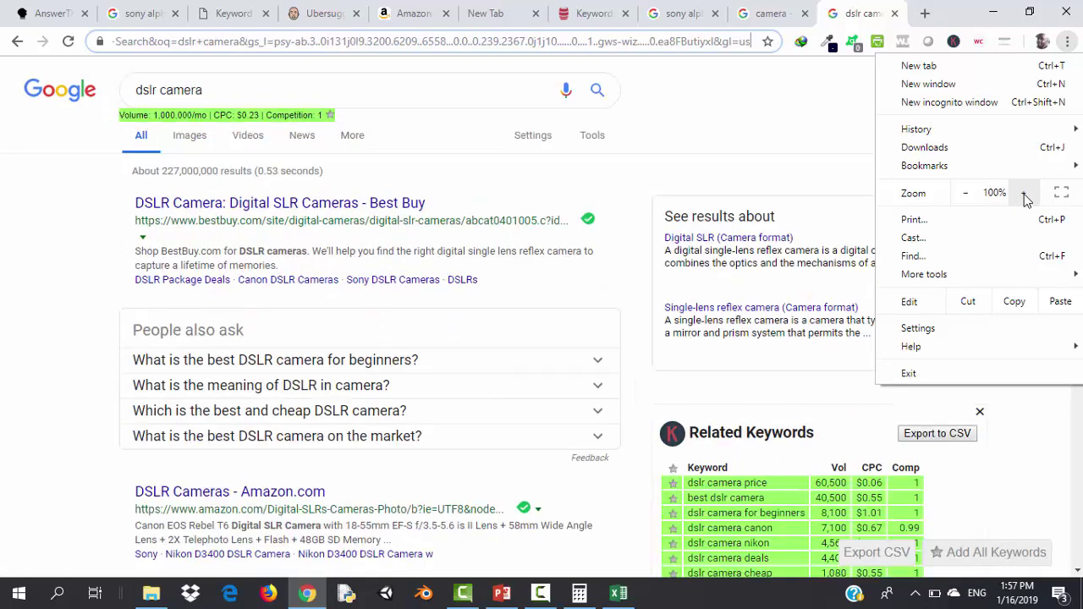
pyautogui.click(749, 43)
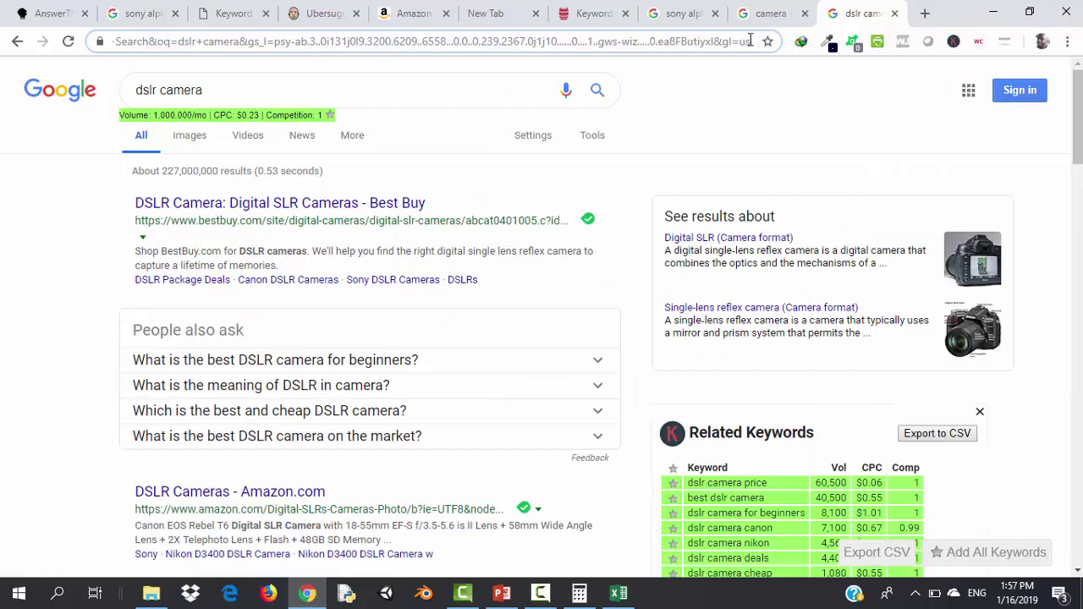
pyautogui.click(4, 330)
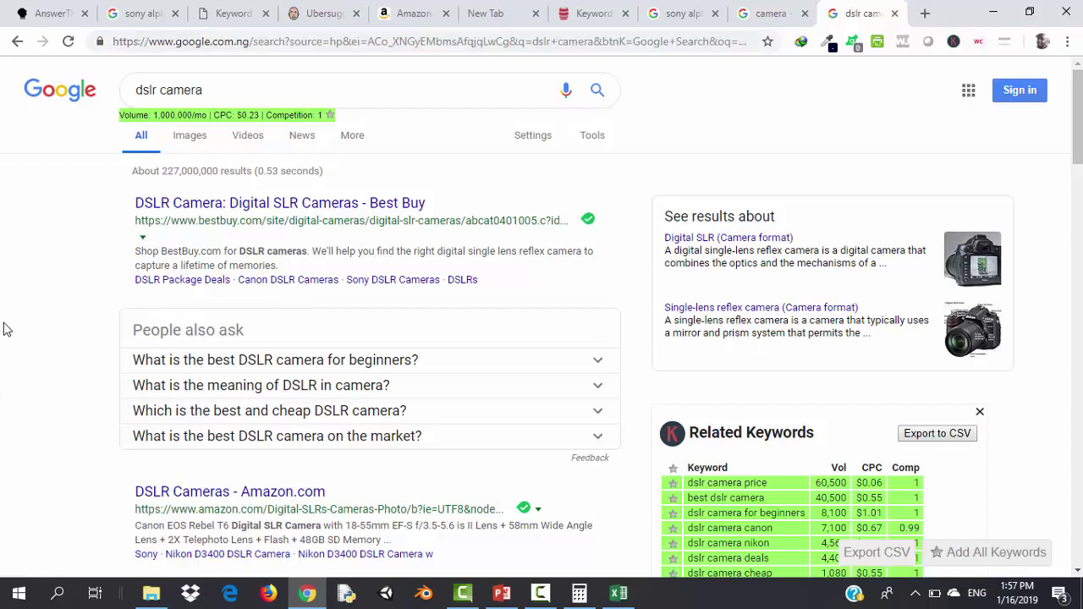
# Examine which sites rank in the US-targeted "dslr camera" results to identify the industry leaders
pyautogui.scroll(-2, 5, 330)
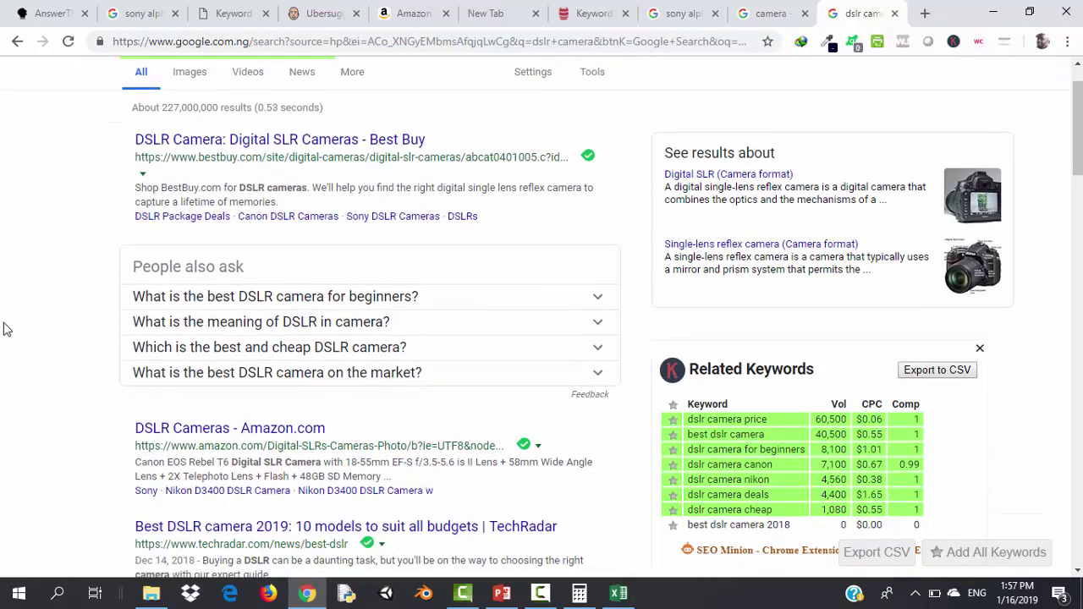
pyautogui.scroll(1, 5, 330)
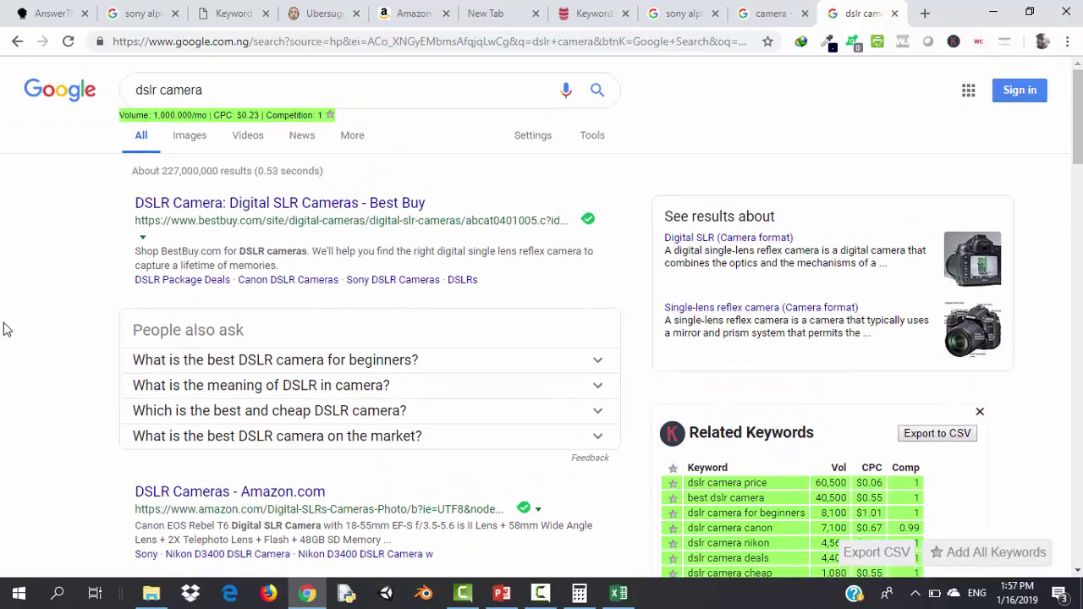
pyautogui.scroll(-1, 5, 330)
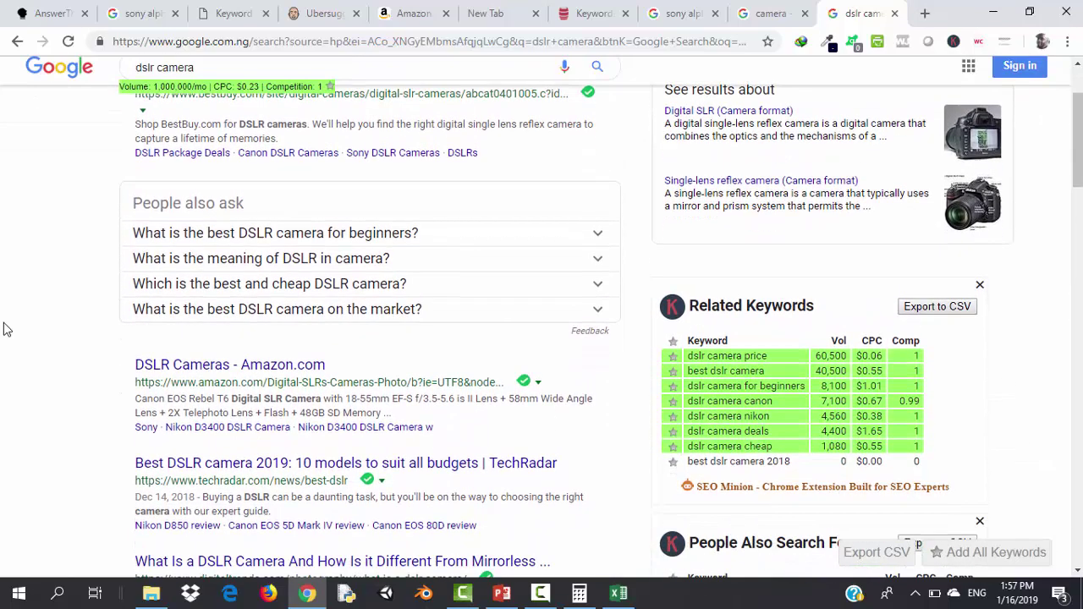
pyautogui.scroll(-2, 5, 406)
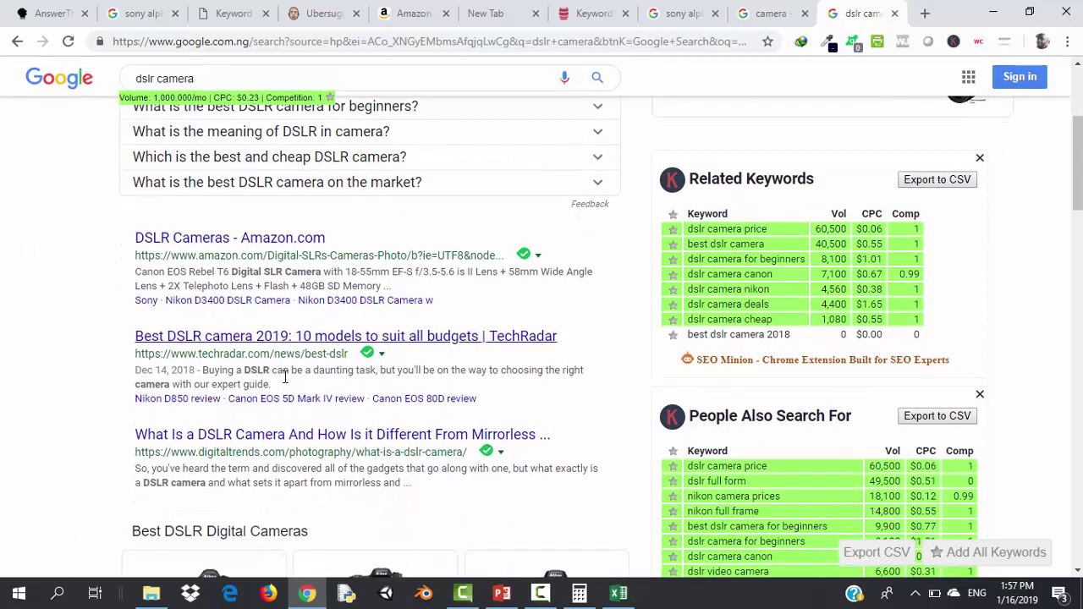
pyautogui.scroll(-6, 2, 451)
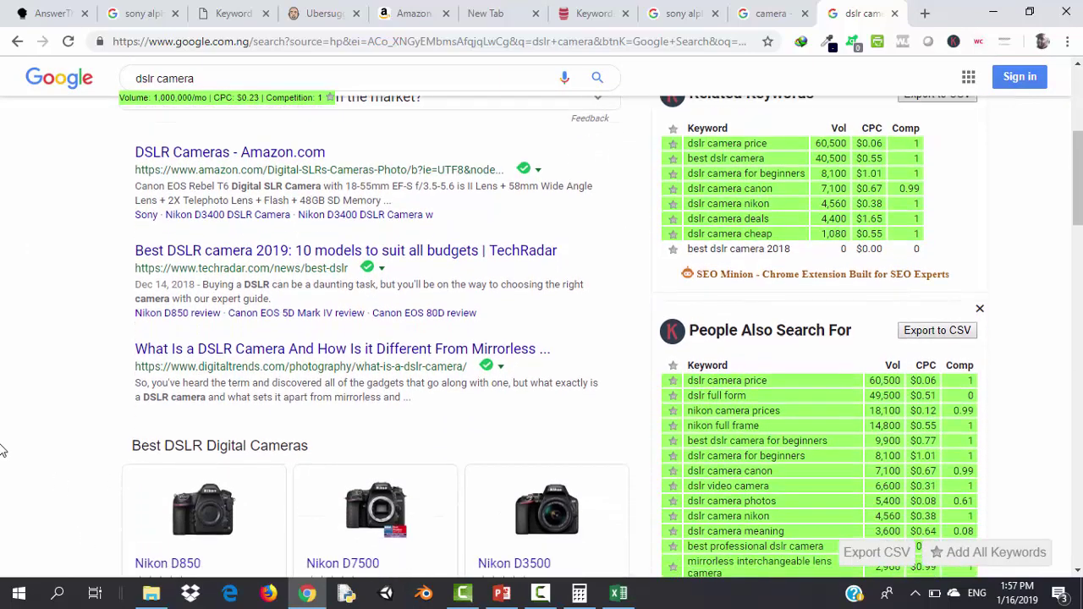
pyautogui.scroll(-3, 2, 450)
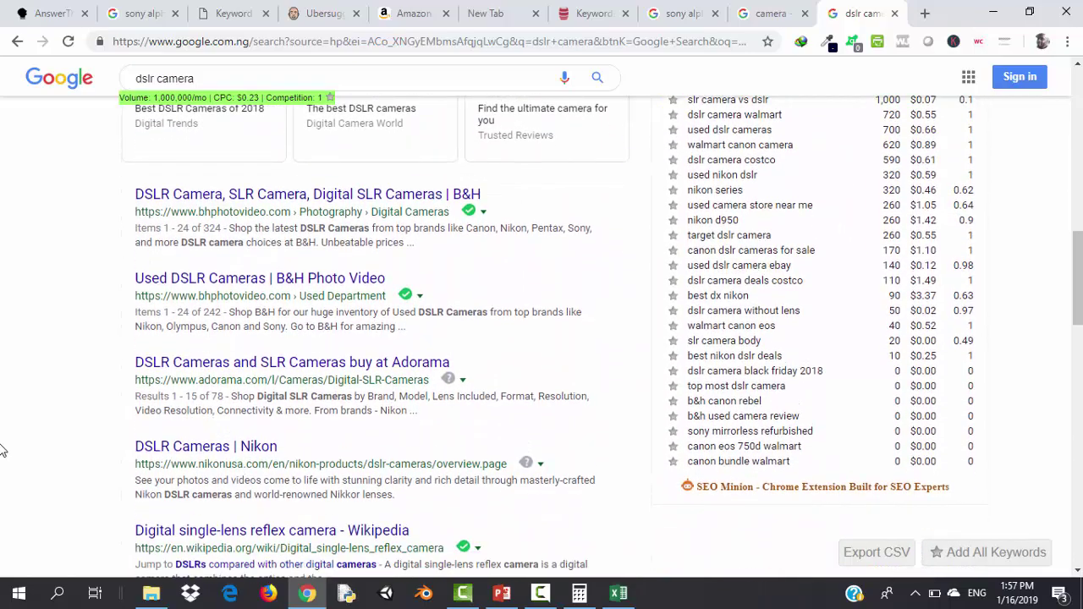
pyautogui.scroll(10, 2, 451)
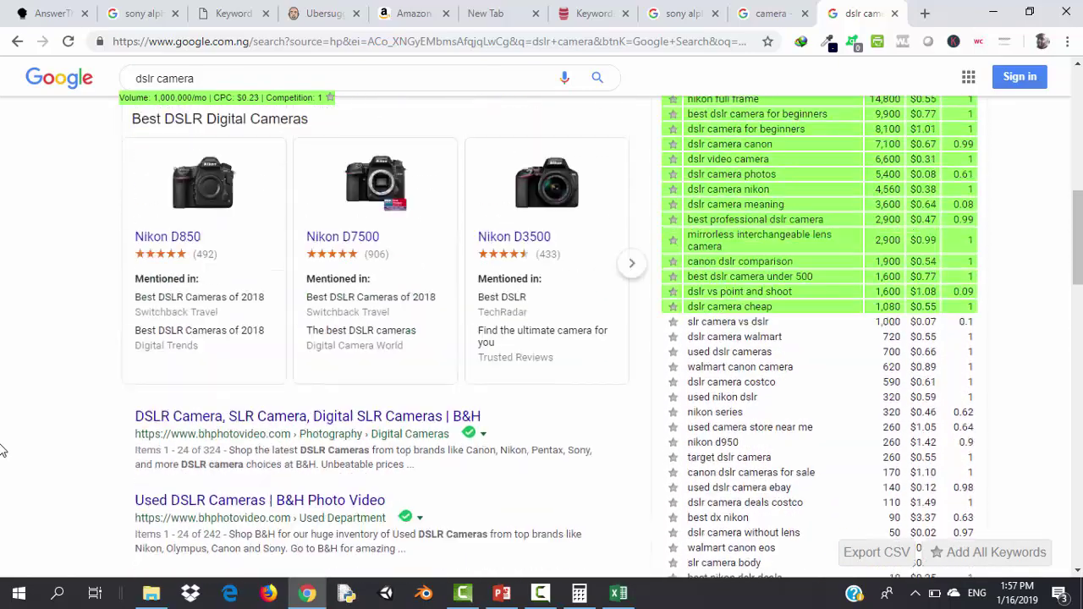
pyautogui.scroll(3, 3, 450)
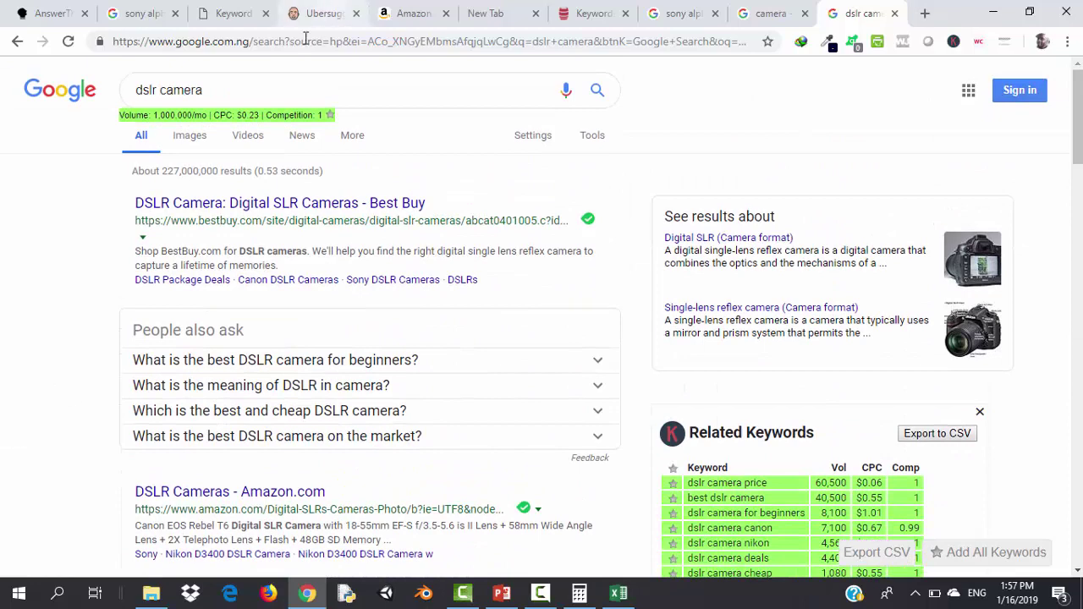
# Replace the Google query with "photography" and run the search
pyautogui.moveTo(223, 96); pyautogui.dragTo(116, 102)
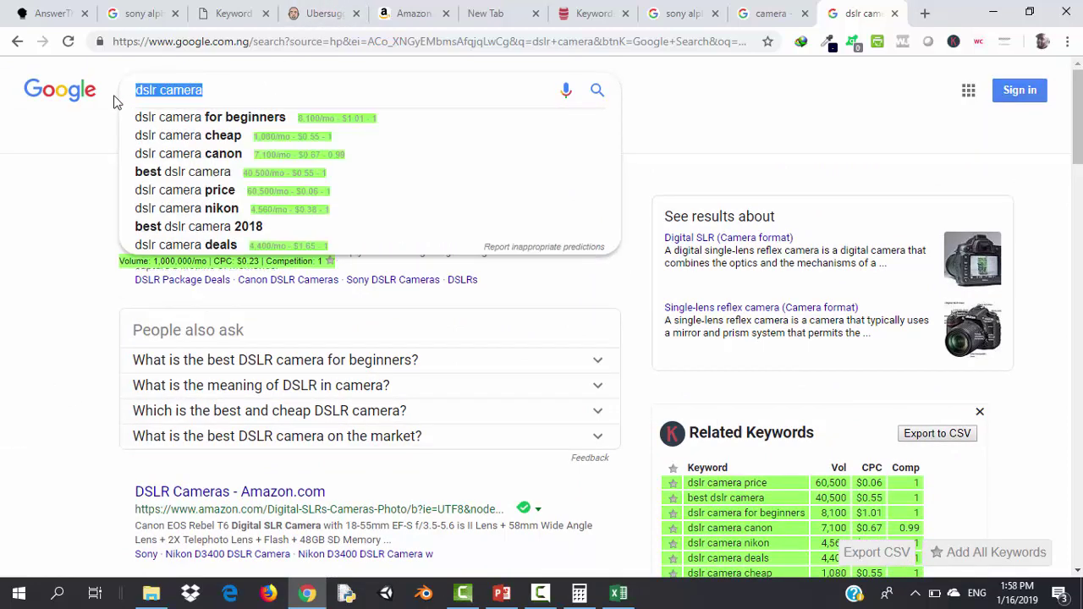
pyautogui.write('photop')
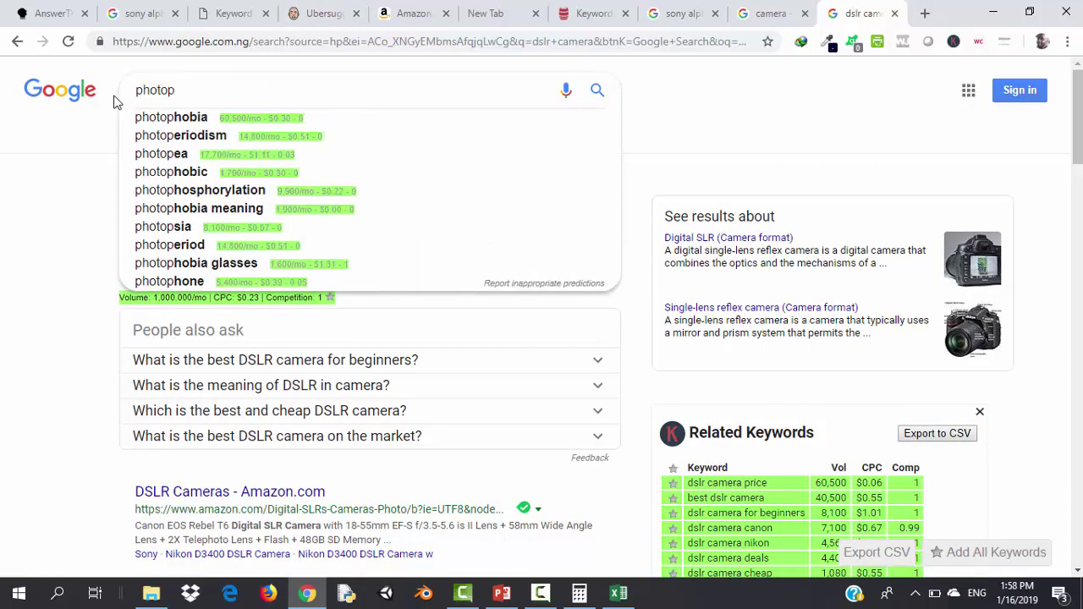
pyautogui.press('BackSpace')
pyautogui.write('graphy')
pyautogui.press('Return')
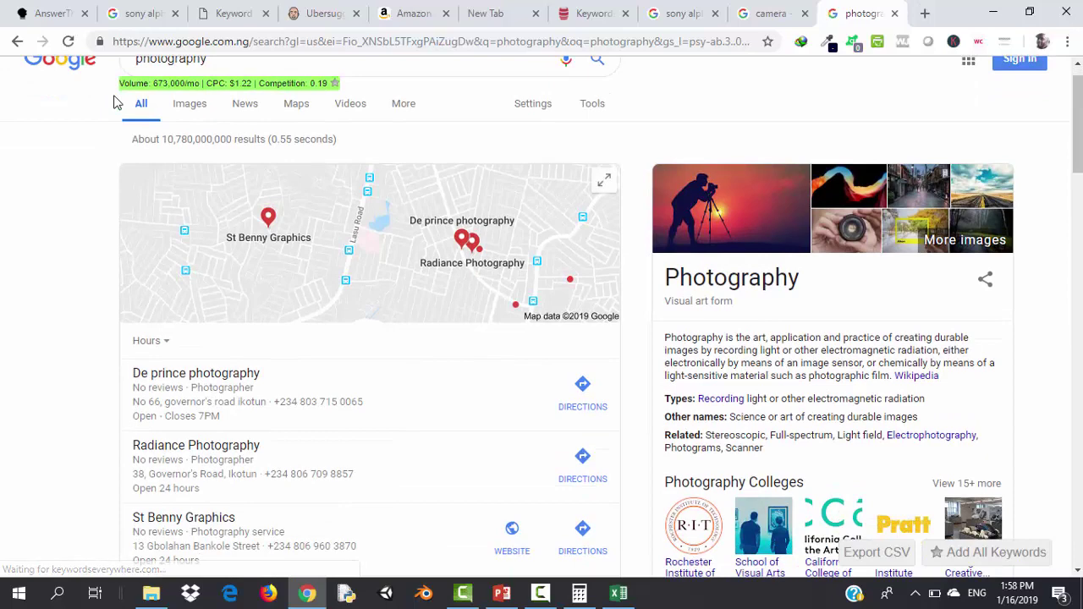
pyautogui.scroll(1, 116, 102)
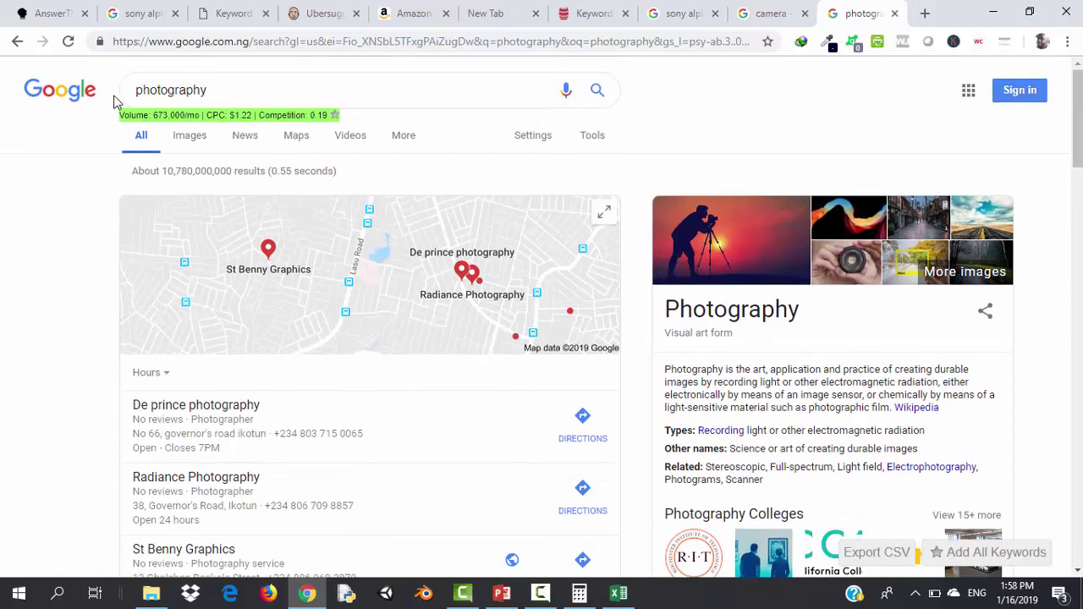
# Append &gl=us to the "photography" search address, load it and look through the ranking sites
pyautogui.click(605, 44)
pyautogui.press('End')
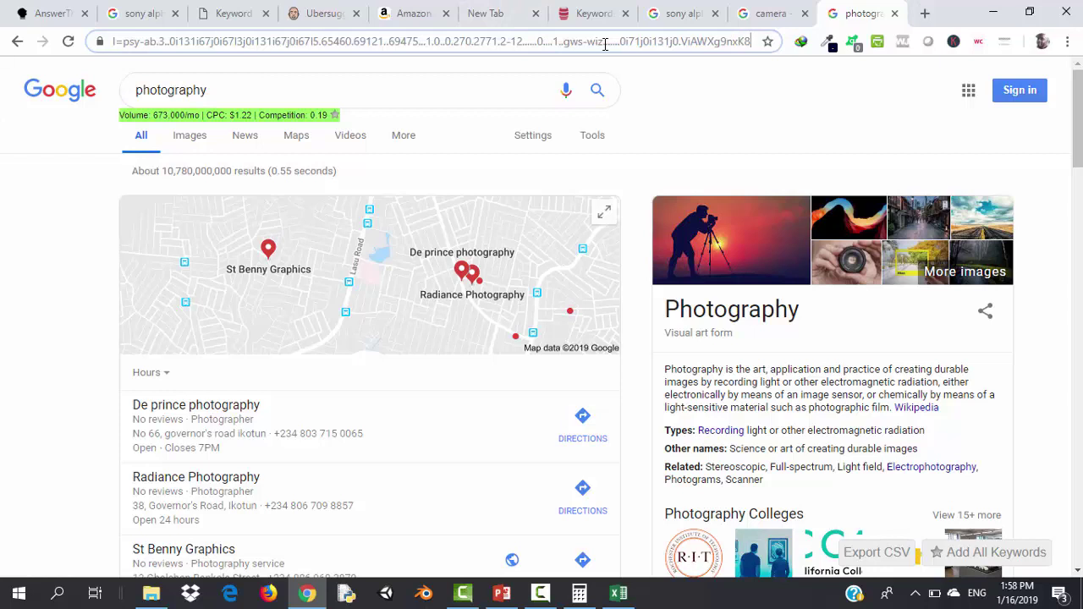
pyautogui.write('&gl')
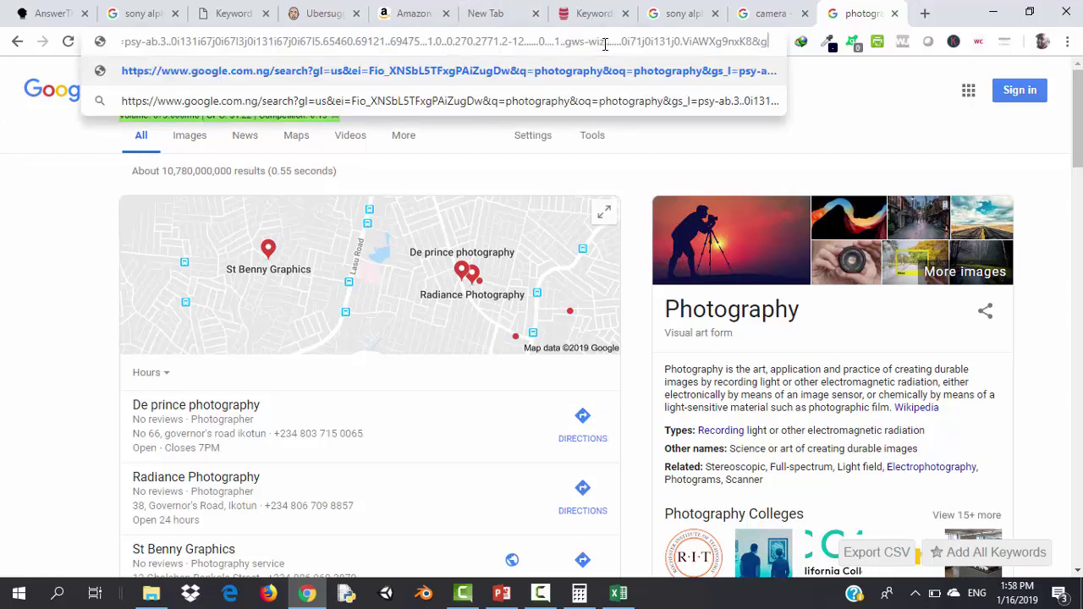
pyautogui.write('=us')
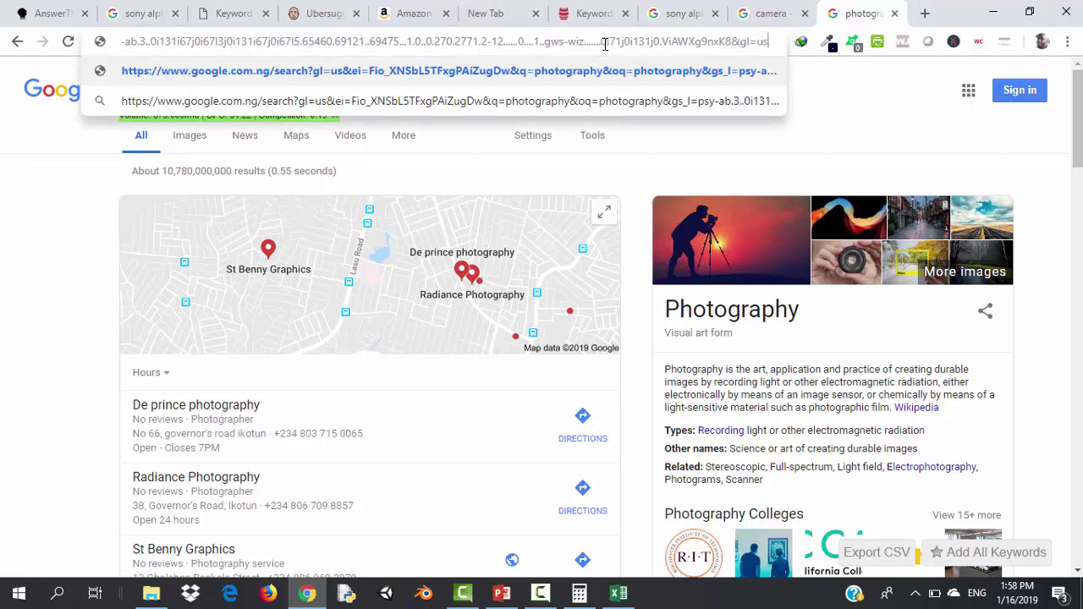
pyautogui.press('Return')
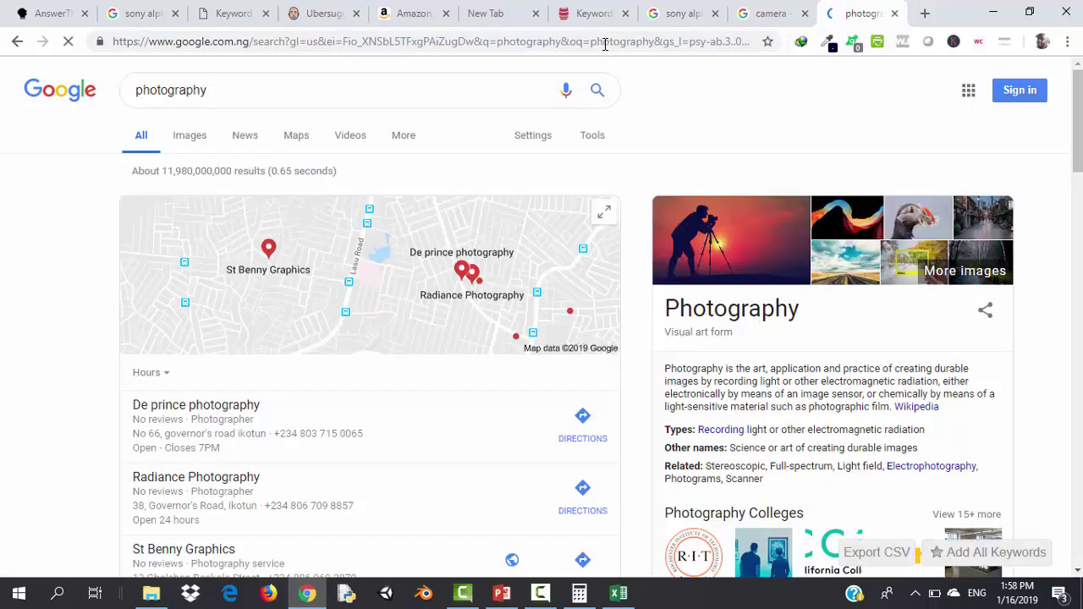
pyautogui.scroll(-3, 605, 44)
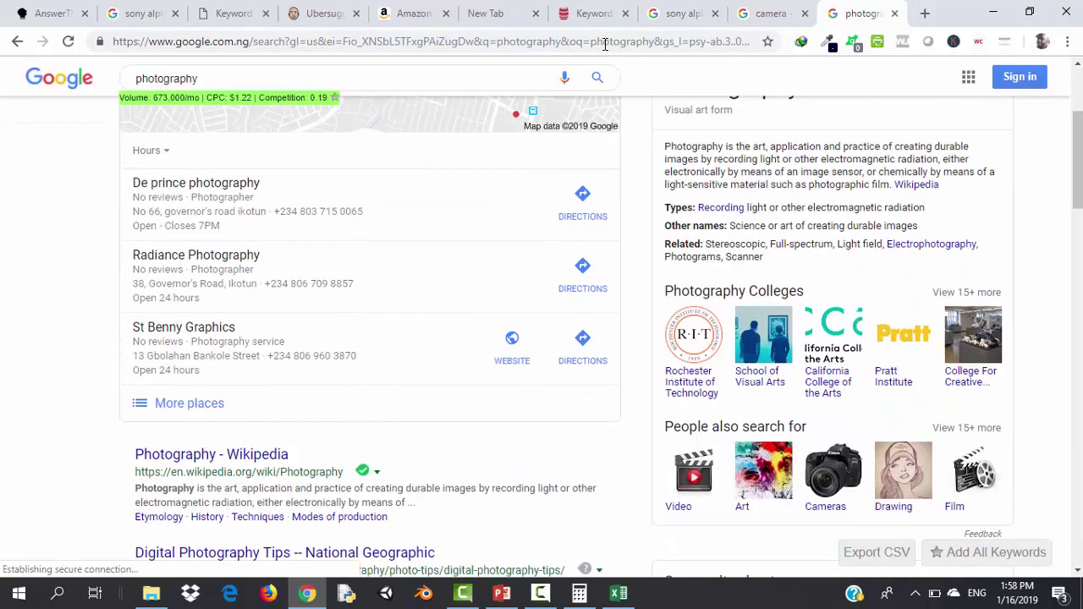
pyautogui.scroll(3, 605, 44)
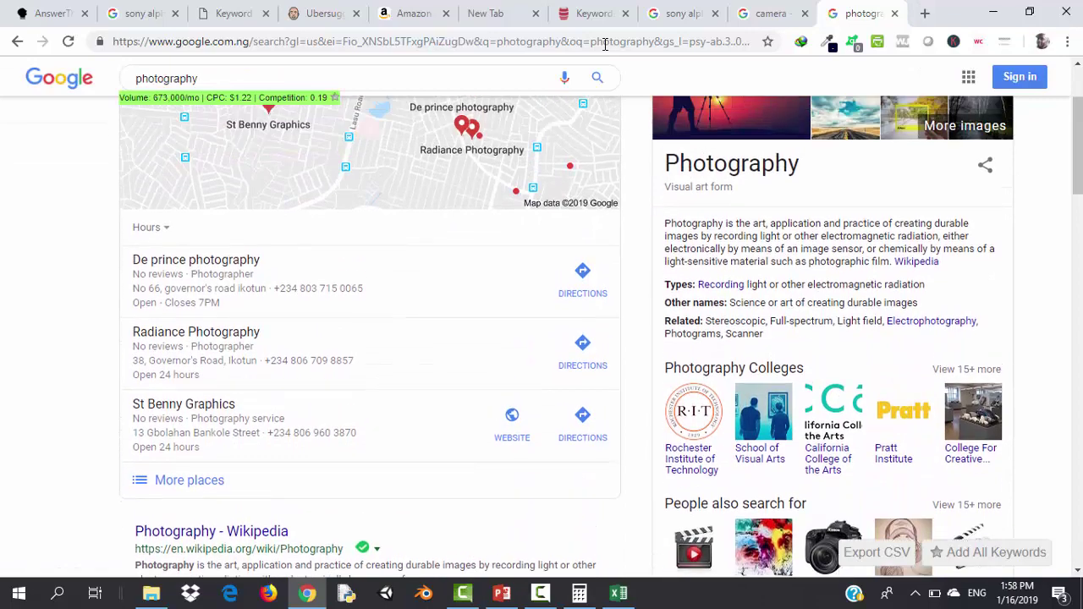
pyautogui.scroll(-4, 605, 44)
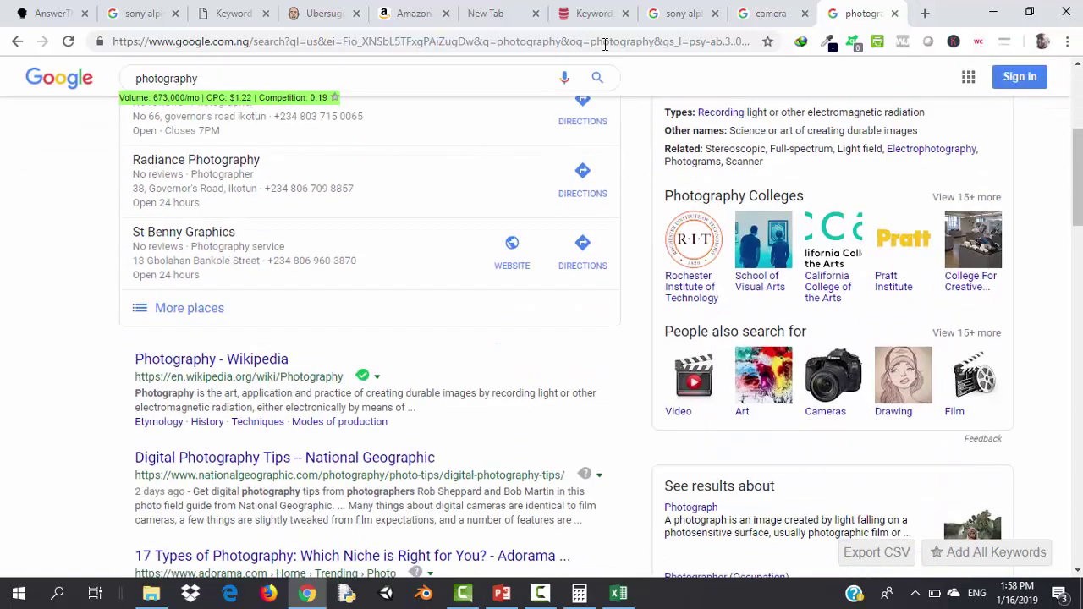
# Return from the "photography" results to the original "dslr camera" results and look through the ranking sites
pyautogui.scroll(-1, 605, 44)
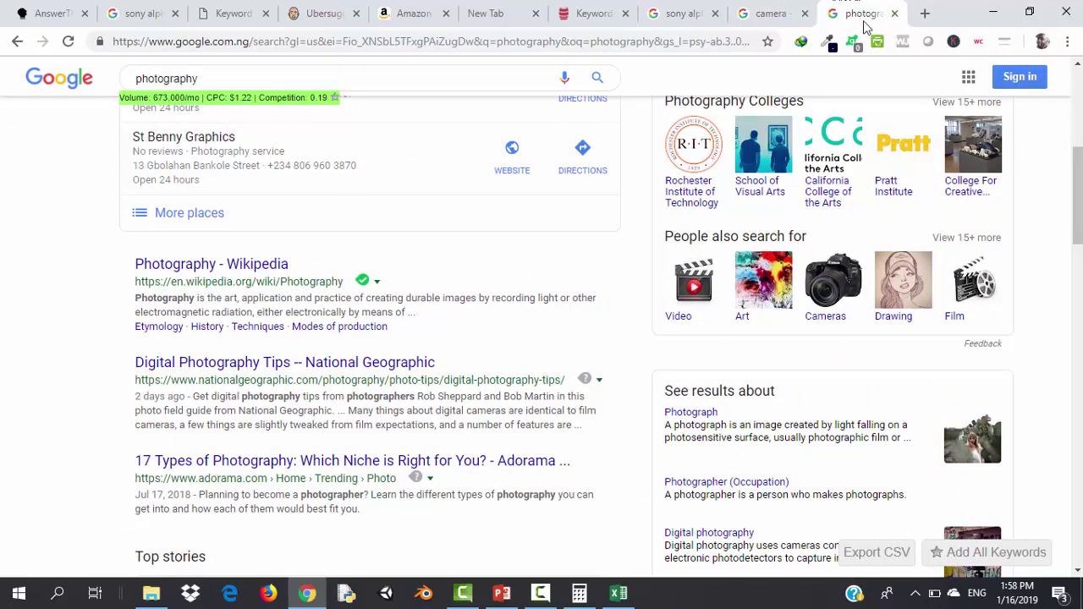
pyautogui.click(15, 43)
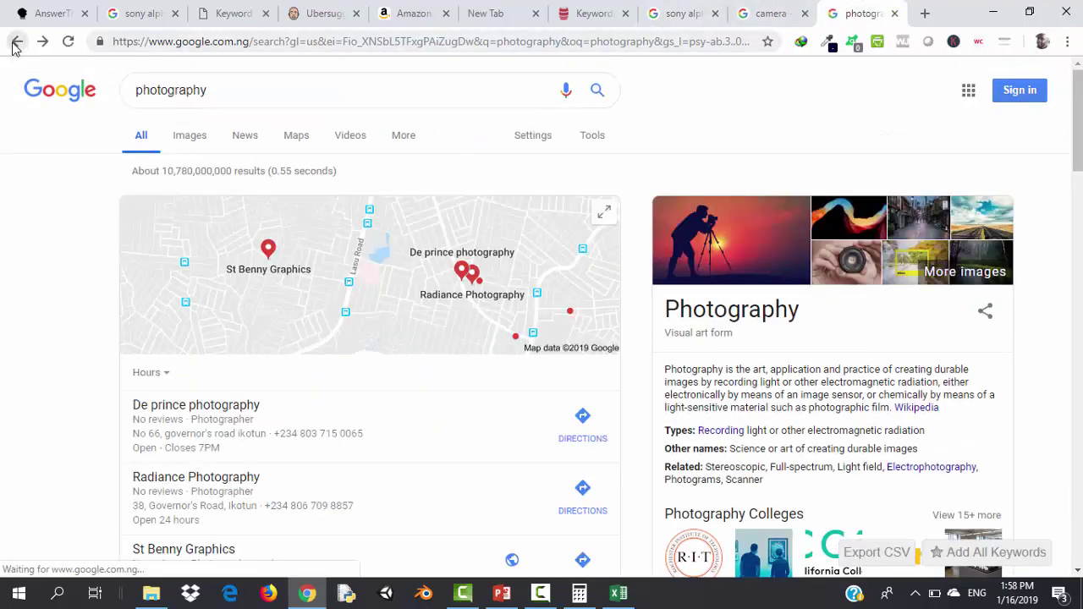
pyautogui.click(15, 42)
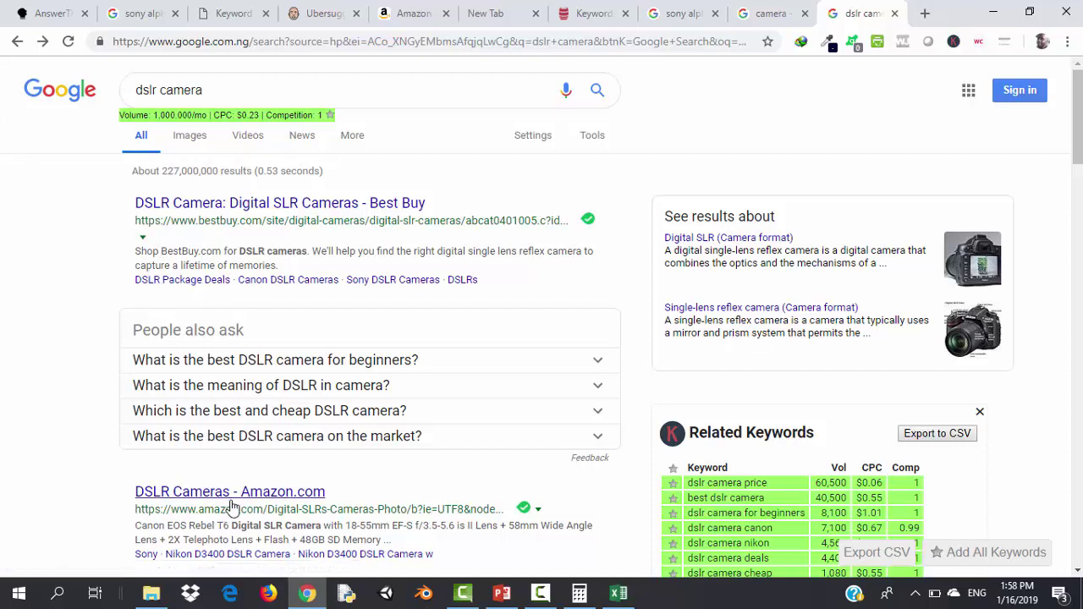
pyautogui.scroll(-3, 29, 434)
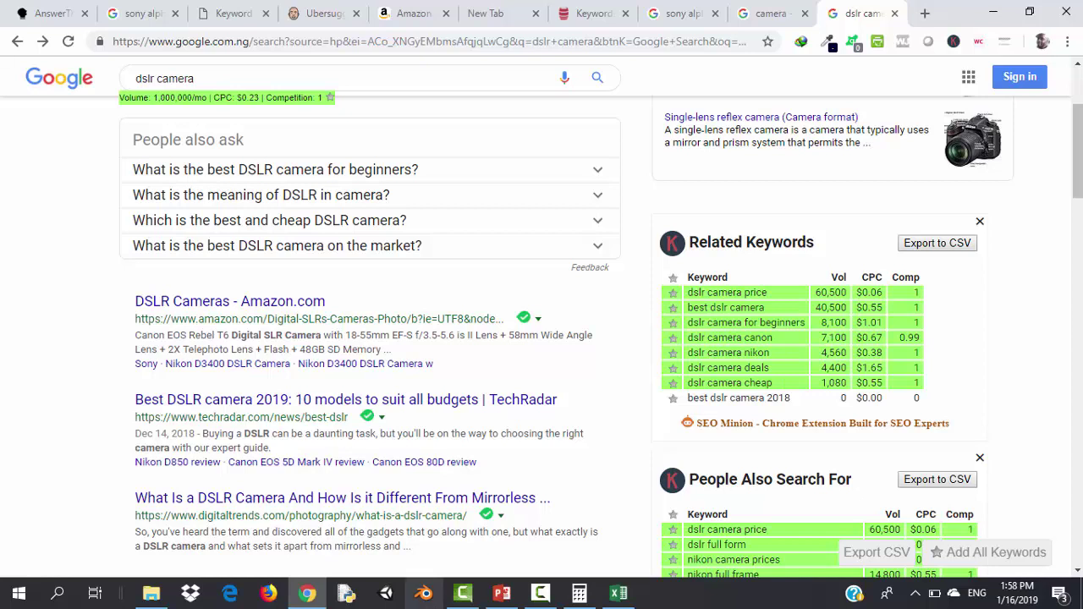
# Switch to the PowerPoint presentation and review slides 31 to 33, ending on "v. Check for allintitle..."
pyautogui.click(504, 596)
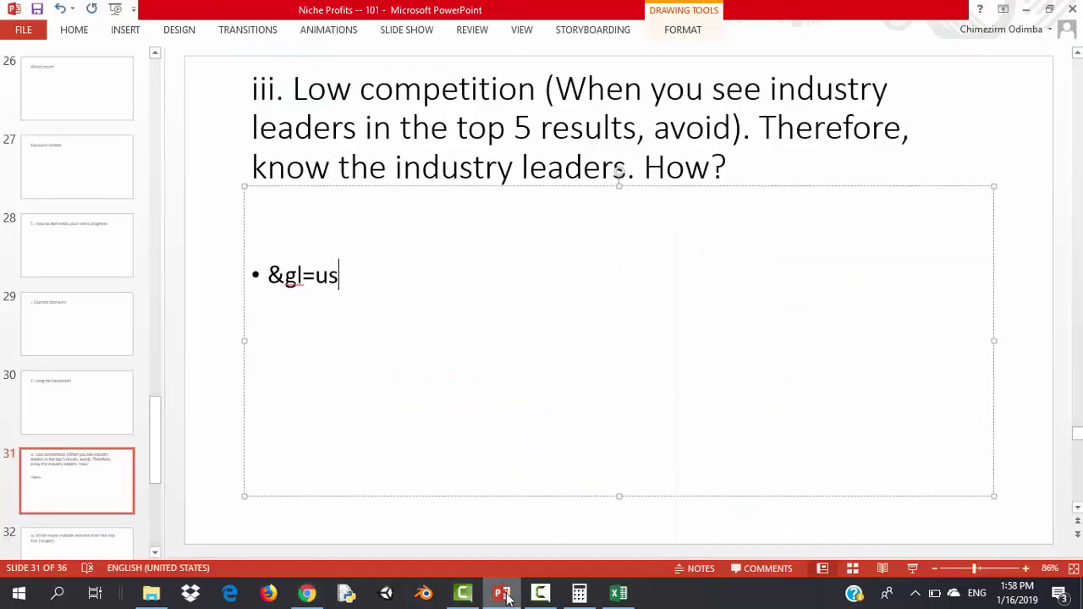
pyautogui.click(71, 497)
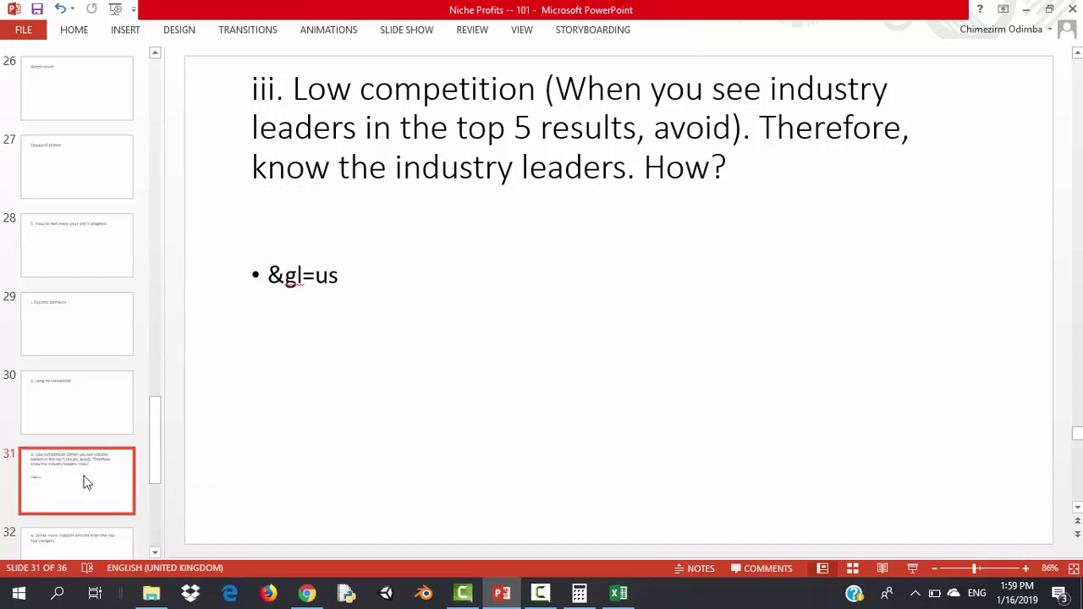
pyautogui.press('Down')
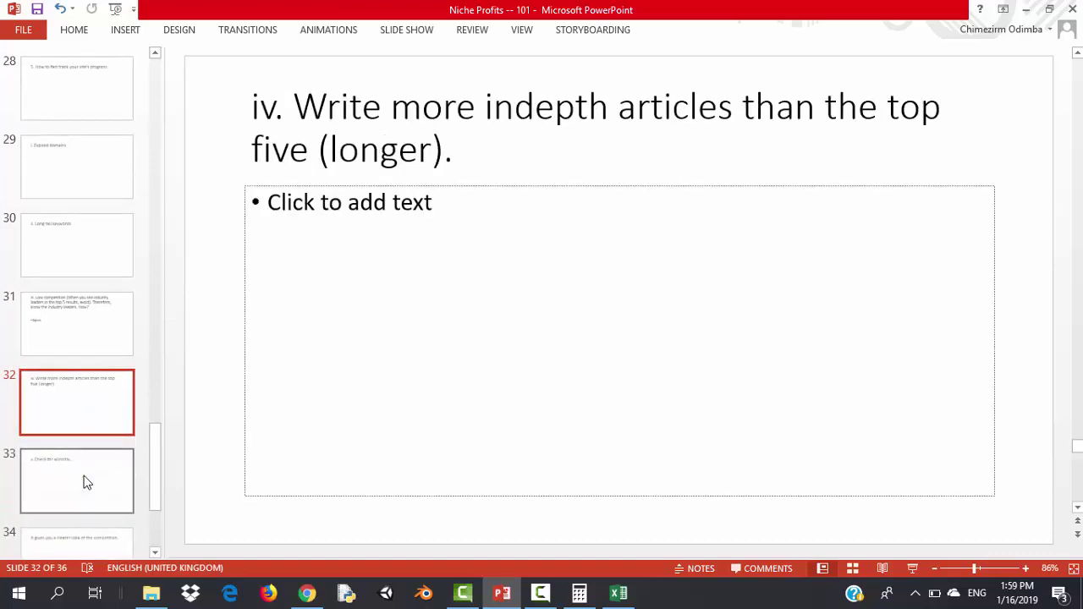
pyautogui.click(73, 315)
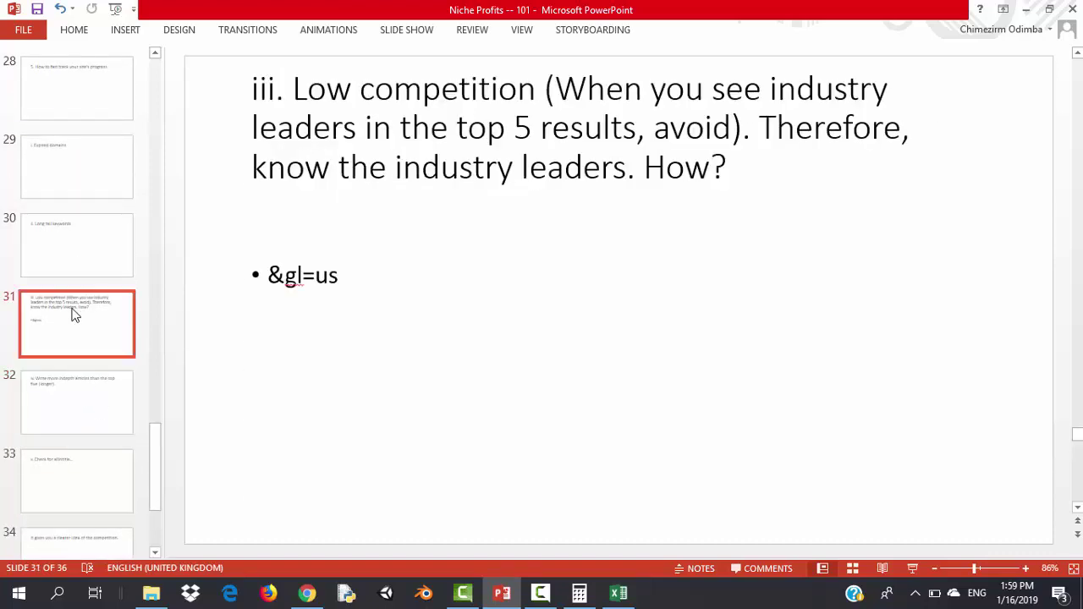
pyautogui.click(66, 394)
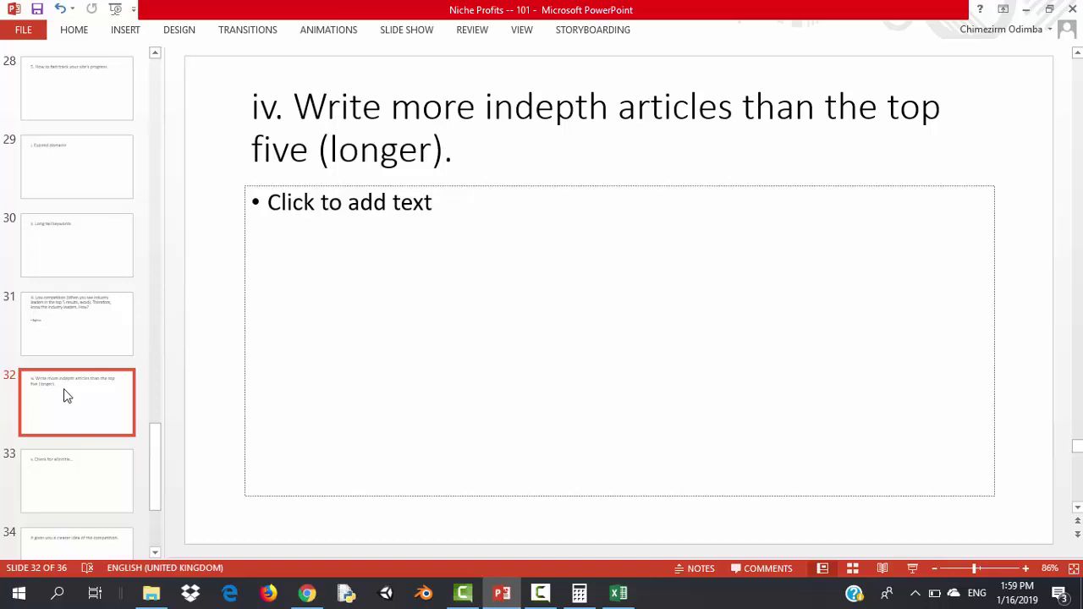
pyautogui.press('Down')
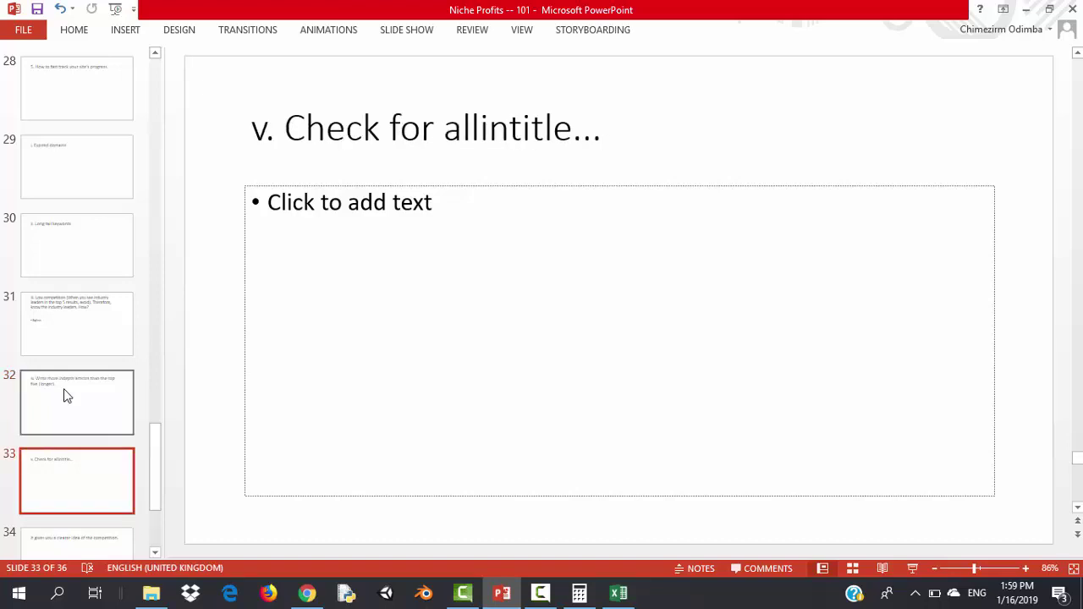
pyautogui.click(68, 396)
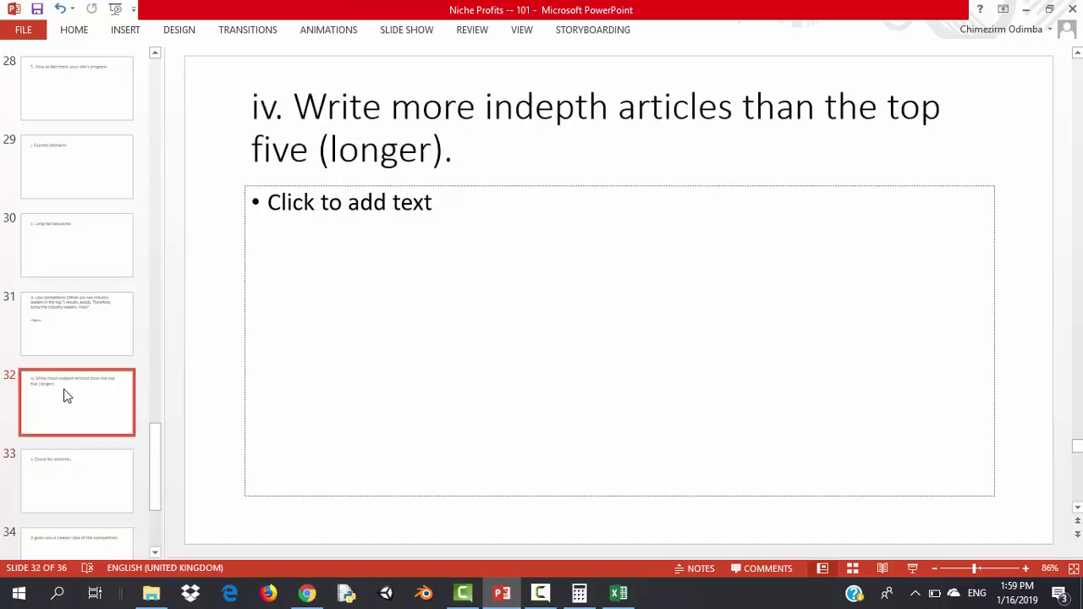
pyautogui.press('Down')
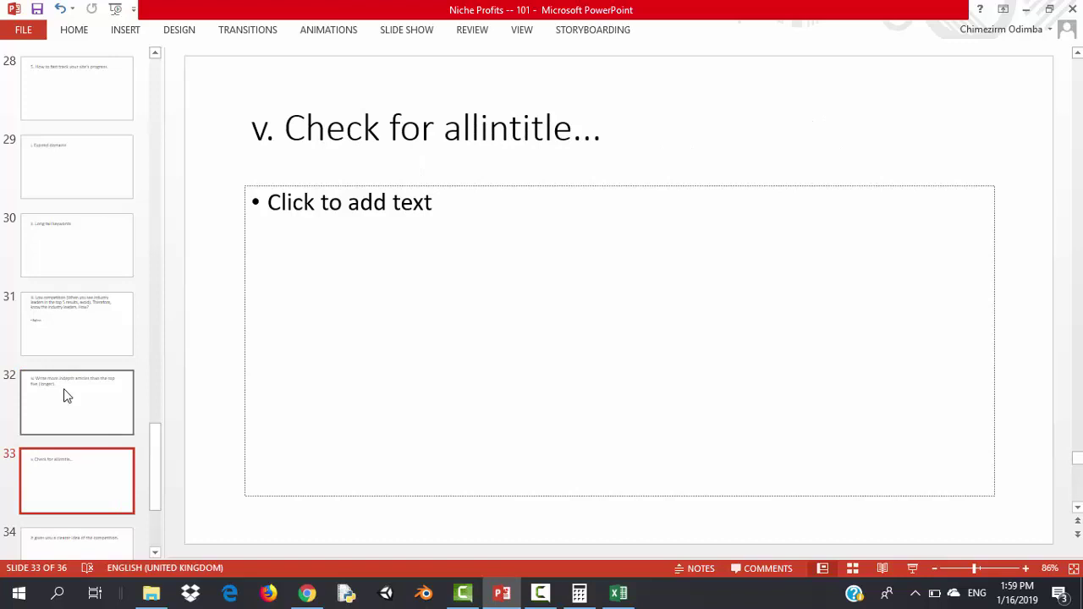
# Switch back to Chrome and close the "dslr camera" and "camera" search tabs
pyautogui.click(309, 595)
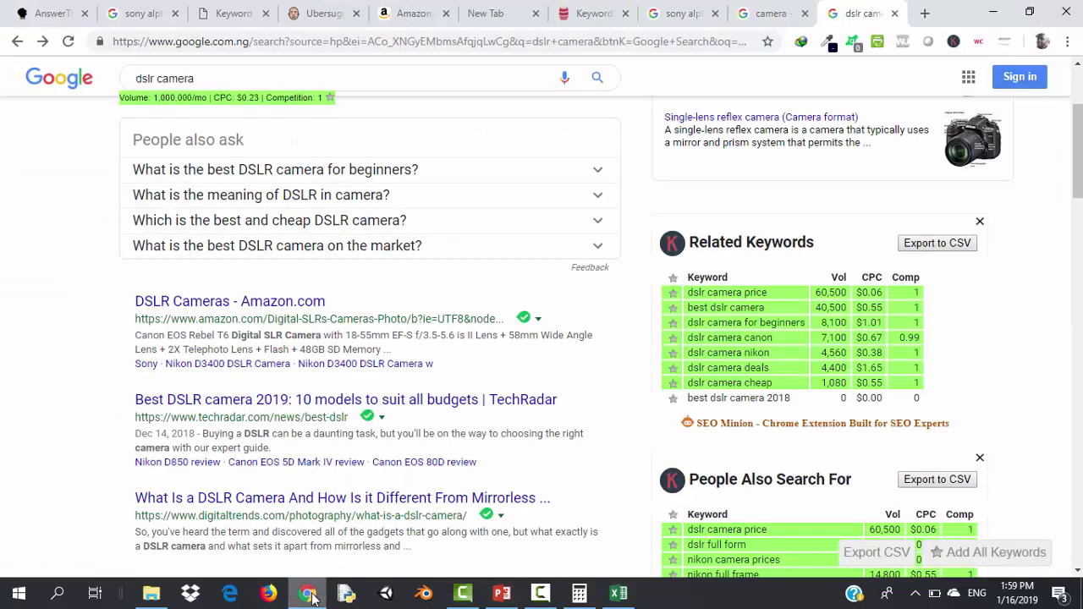
pyautogui.click(894, 14)
pyautogui.click(895, 14)
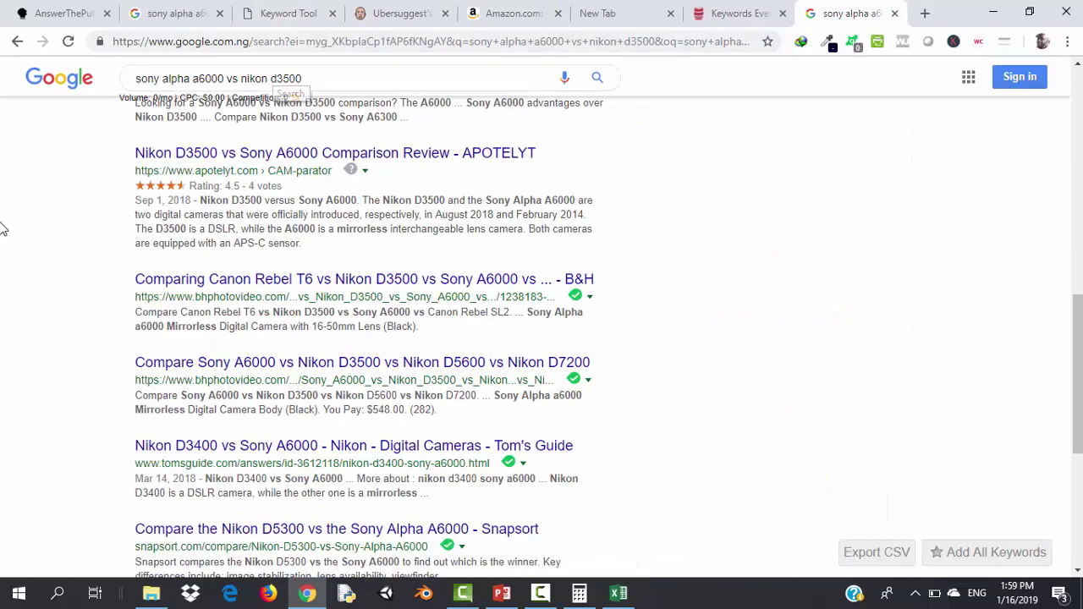
# Open the related keyword "nikon d5200 vs sony a6000" from the "sony alpha a6000 vs nikon d3500" results as a new search
pyautogui.moveTo(1080, 360); pyautogui.dragTo(1079, 135)
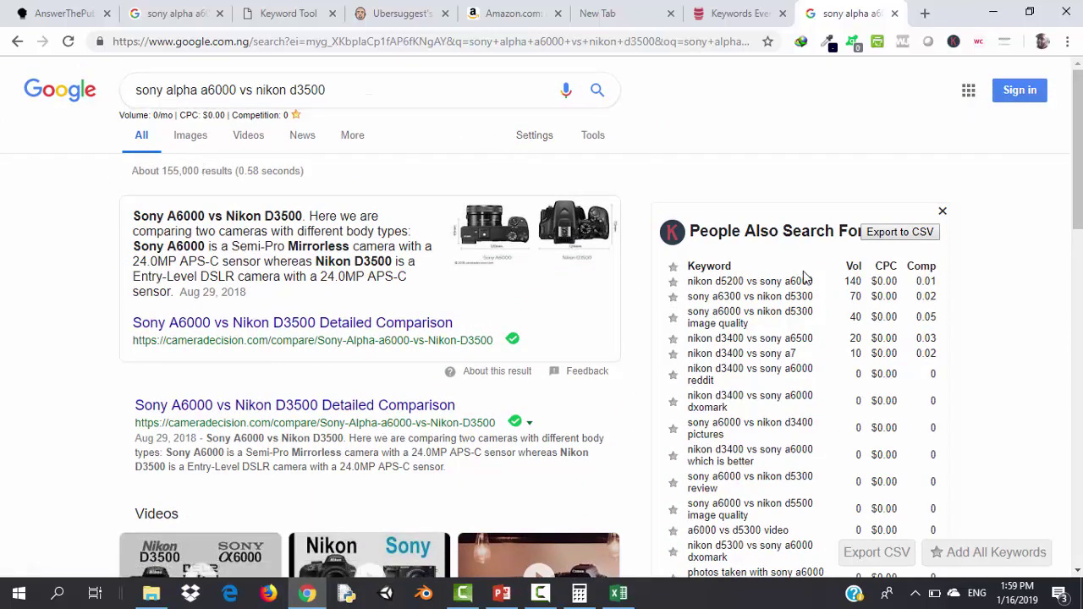
pyautogui.moveTo(812, 285); pyautogui.dragTo(774, 286)
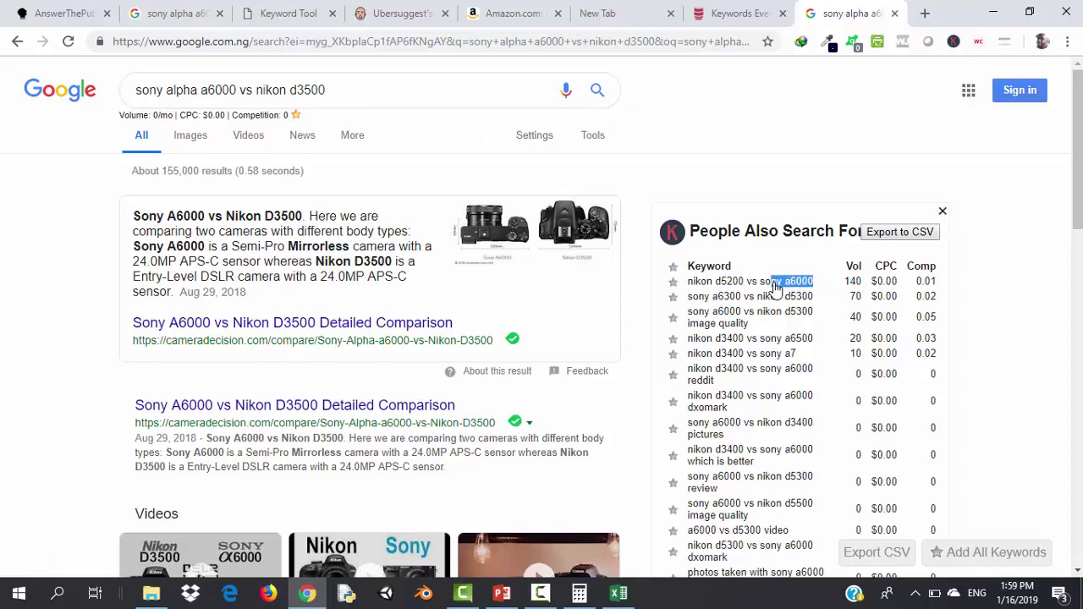
pyautogui.click(769, 287)
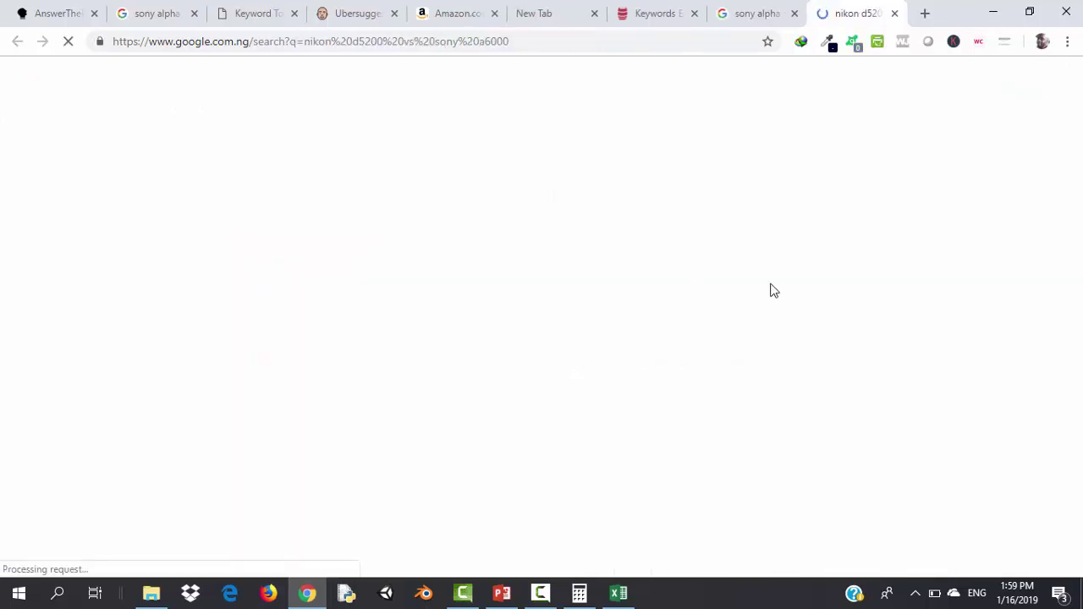
# Copy the keyword "sony alpha a6000 vs a6300" from the Keywords Everywhere favorites list
pyautogui.click(640, 7)
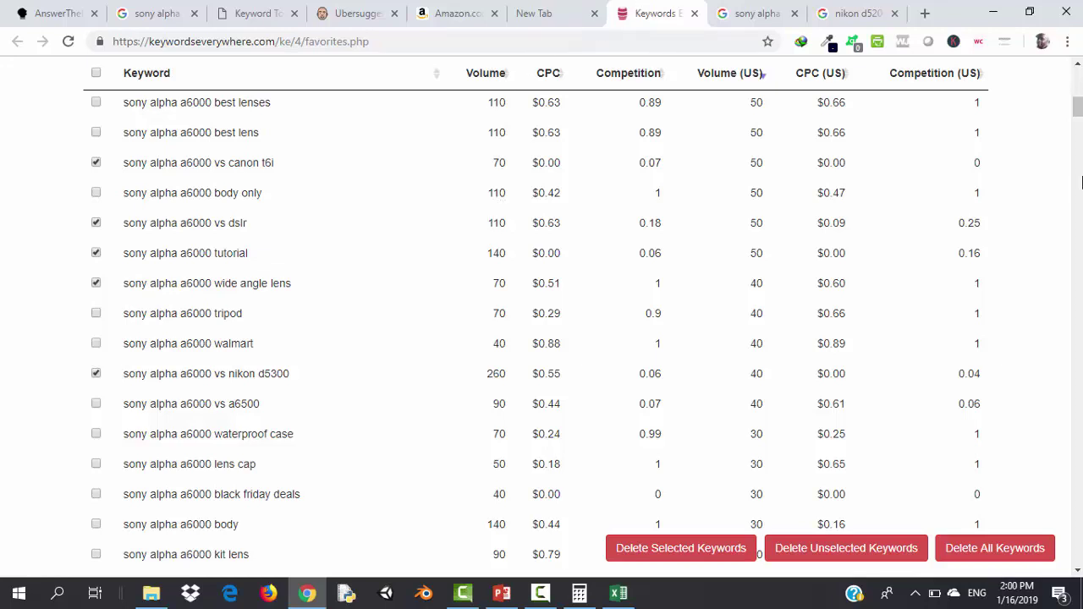
pyautogui.moveTo(1078, 108); pyautogui.dragTo(1078, 90)
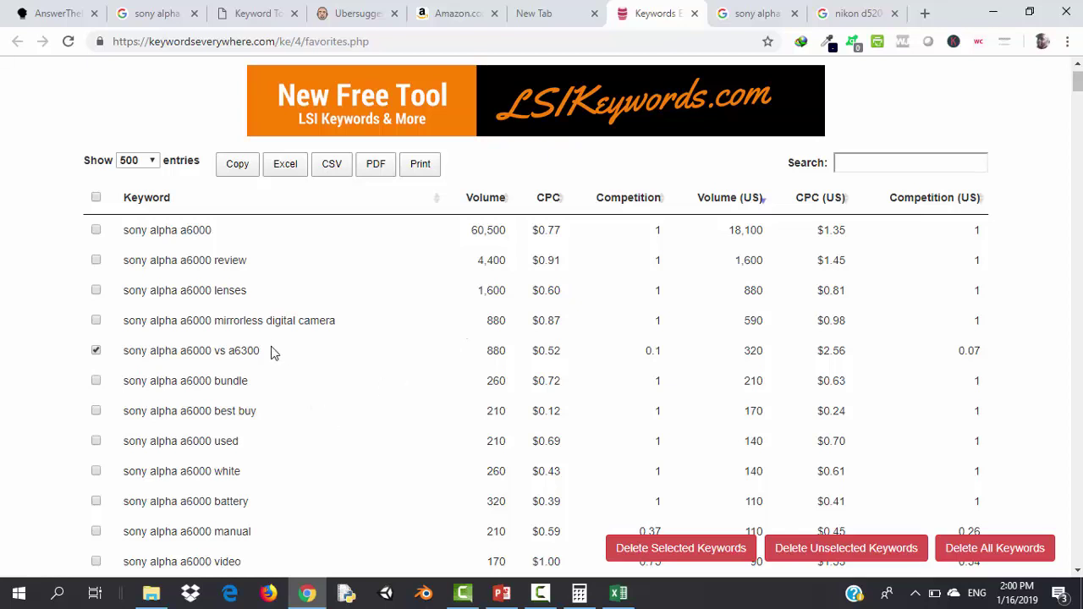
pyautogui.moveTo(231, 349); pyautogui.dragTo(124, 350)
pyautogui.hotkey('ctrl', 'c')
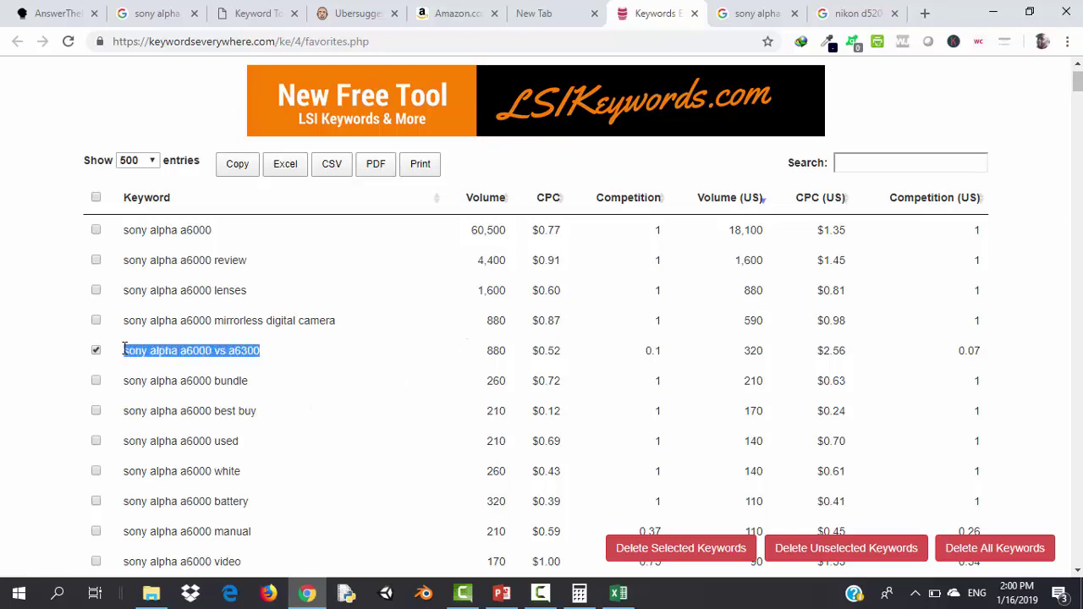
# Replace the "sony alpha a6000 vs nikon d3500" Google query with the copied keyword "sony alpha a6000 vs a6300" and run the search
pyautogui.click(748, 10)
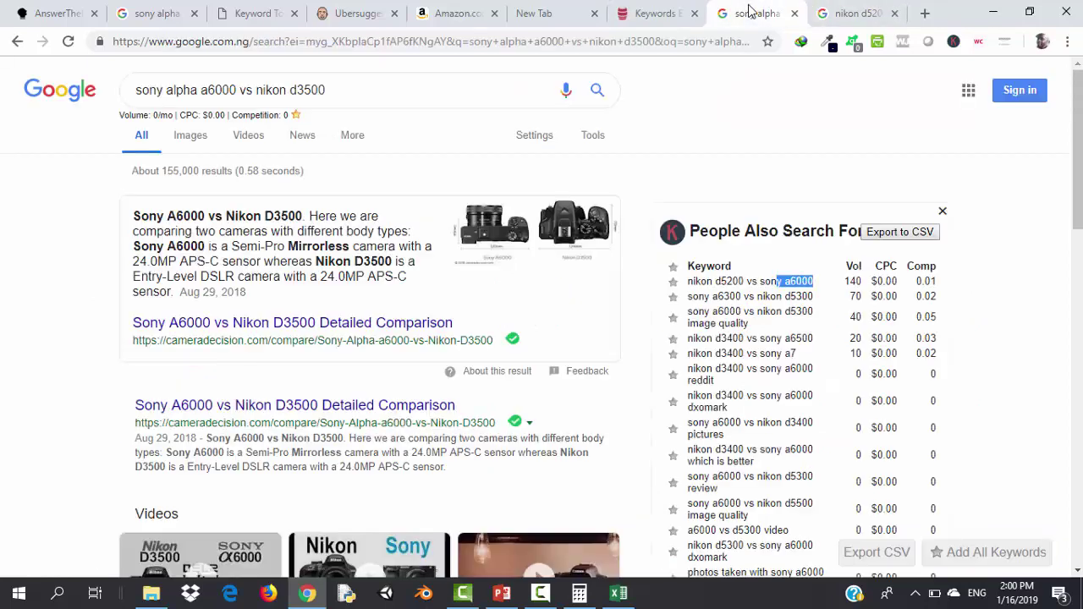
pyautogui.click(384, 89)
pyautogui.hotkey('ctrl', 'a')
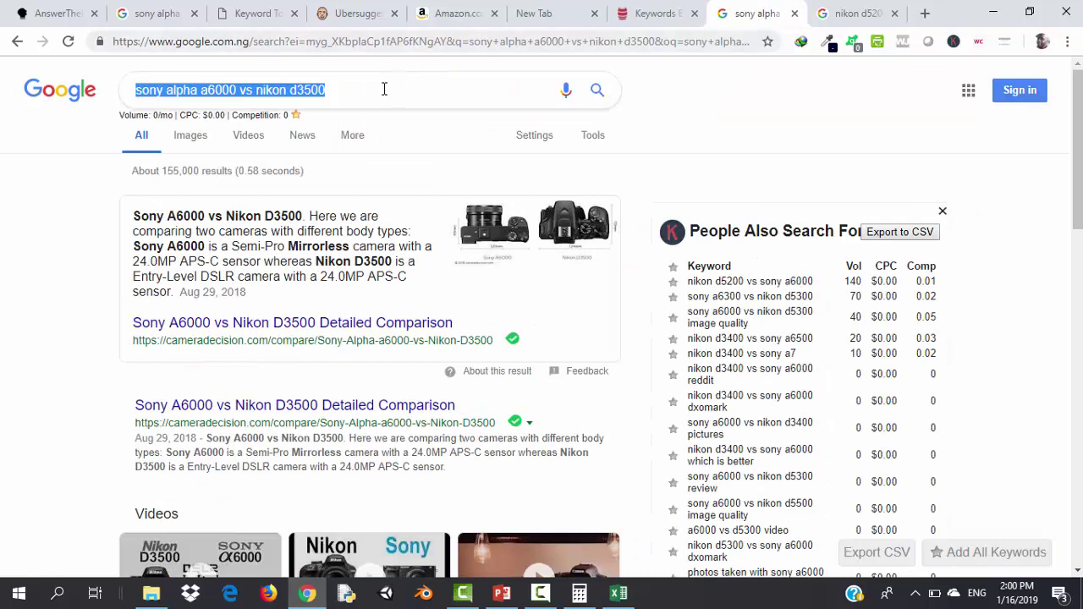
pyautogui.hotkey('ctrl', 'v')
pyautogui.press('Return')
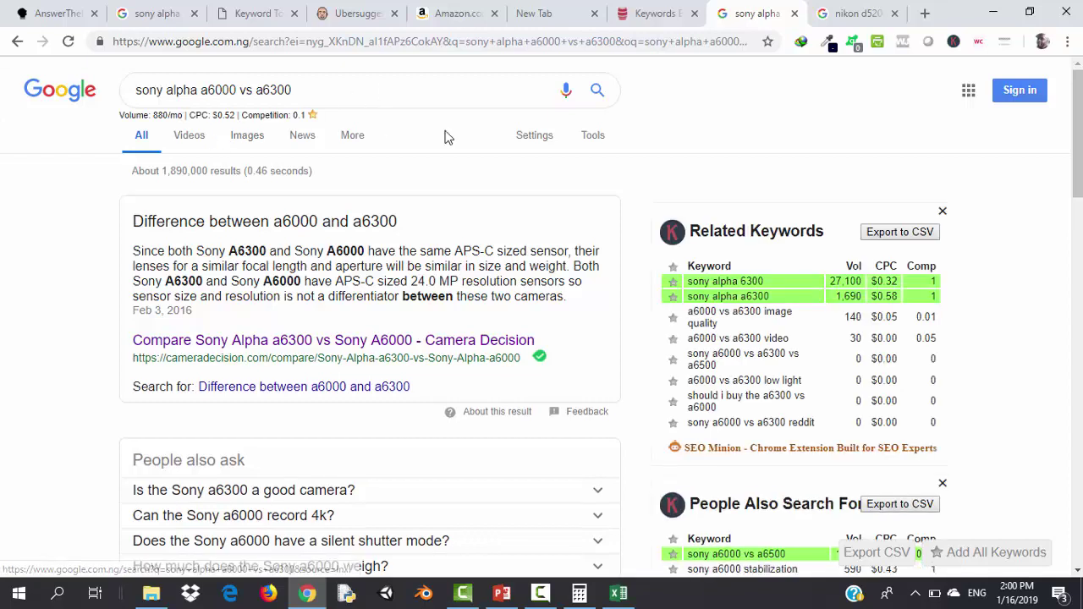
# Increase the browser's page zoom to 175% on the "sony alpha a6000 vs a6300" results
pyautogui.click(1068, 42)
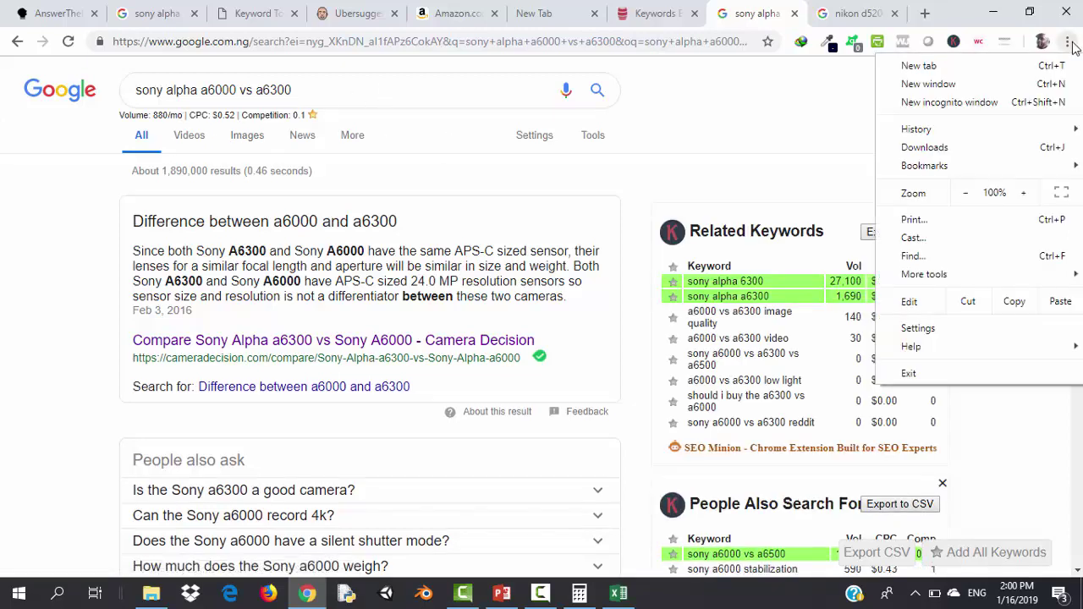
pyautogui.click(1023, 194)
pyautogui.click(1023, 194)
pyautogui.click(1023, 194)
pyautogui.click(1023, 194)
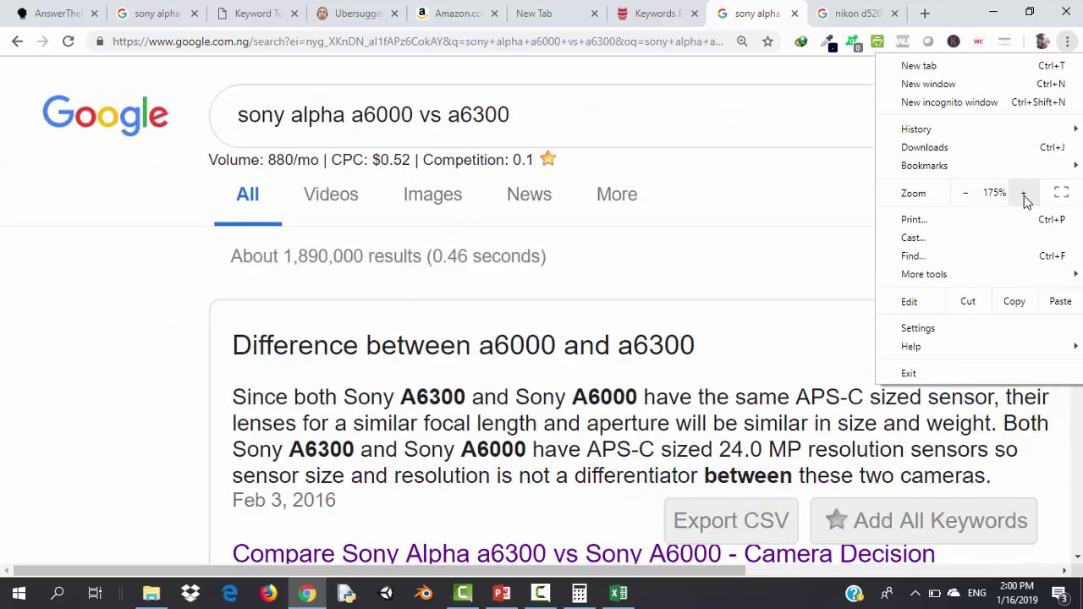
pyautogui.click(1024, 193)
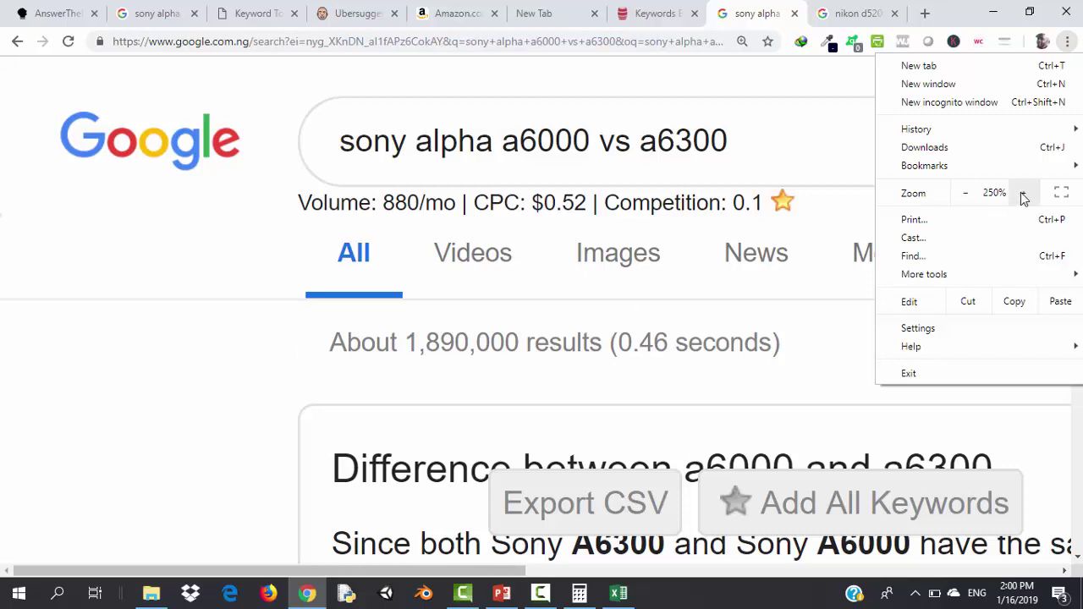
pyautogui.click(966, 193)
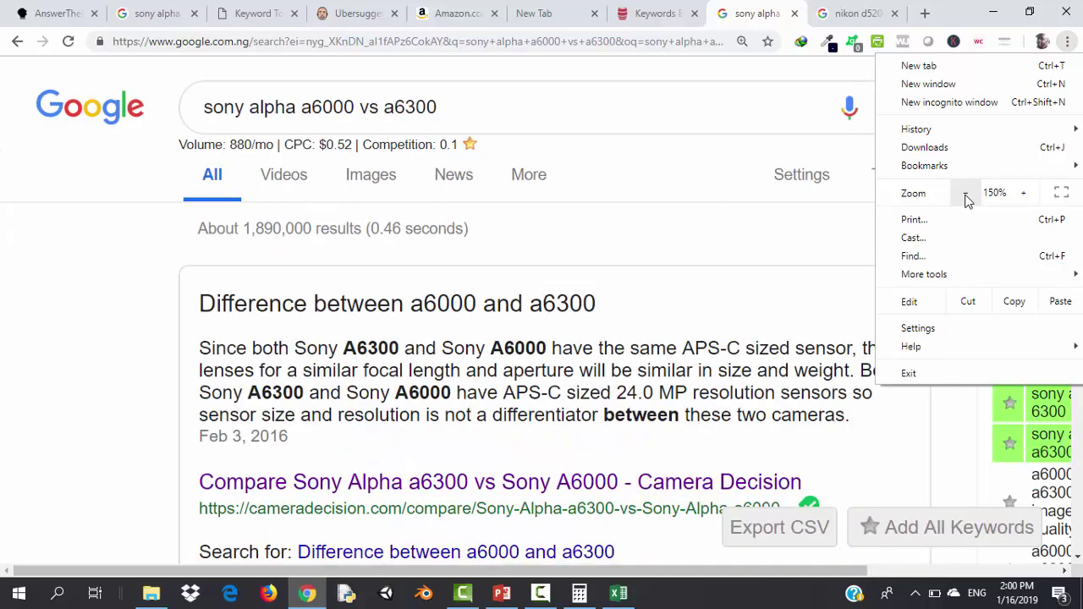
pyautogui.click(967, 193)
pyautogui.click(967, 193)
pyautogui.click(967, 193)
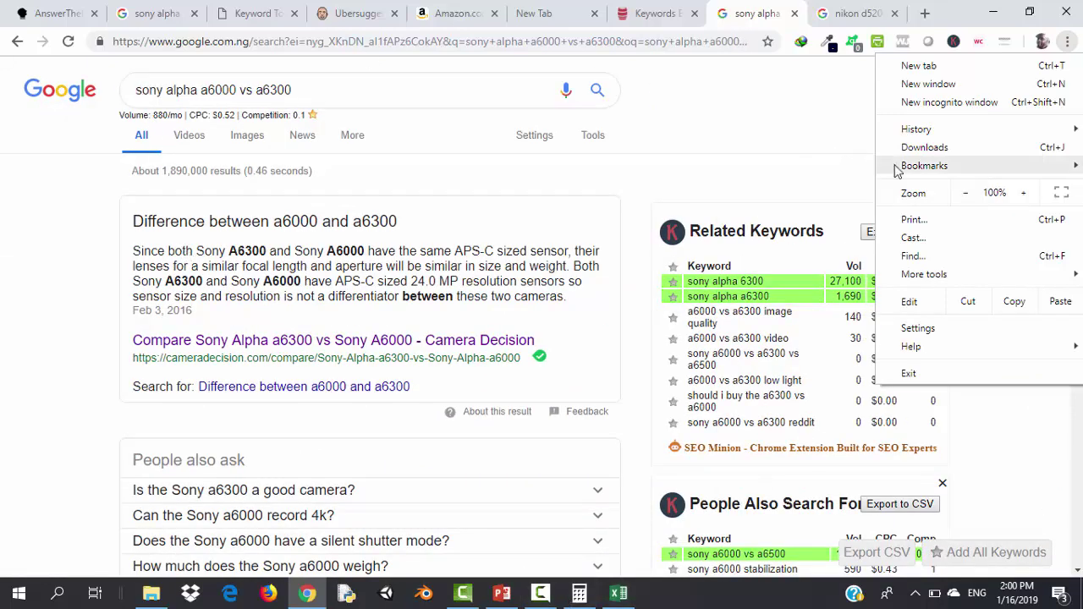
# Enlarge the search results page to 250% zoom
pyautogui.click(1023, 193)
pyautogui.click(1024, 194)
pyautogui.click(1024, 194)
pyautogui.click(1023, 194)
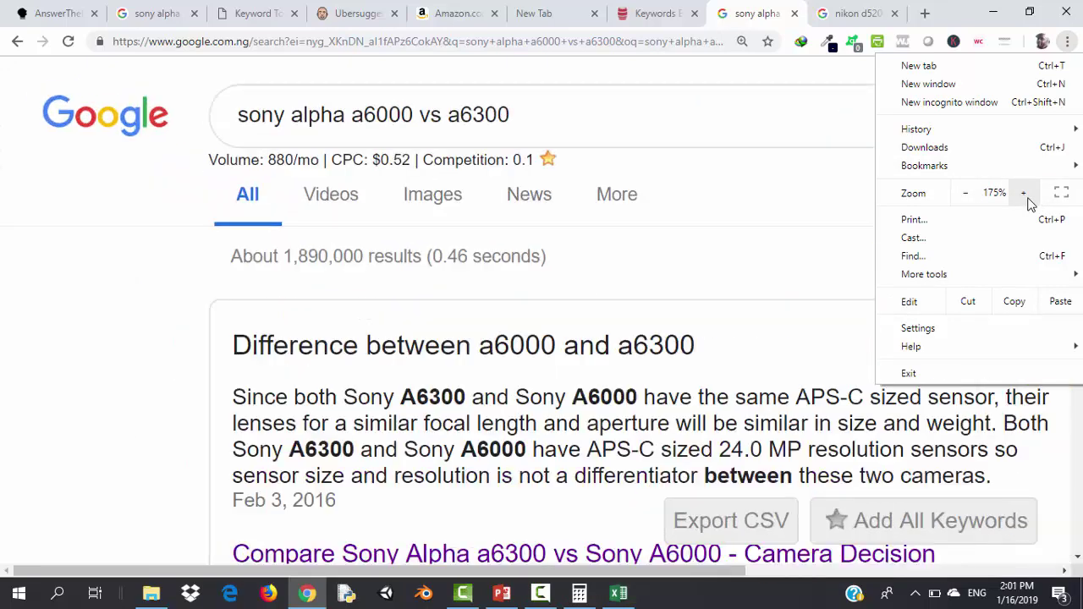
pyautogui.click(1023, 194)
pyautogui.click(1024, 194)
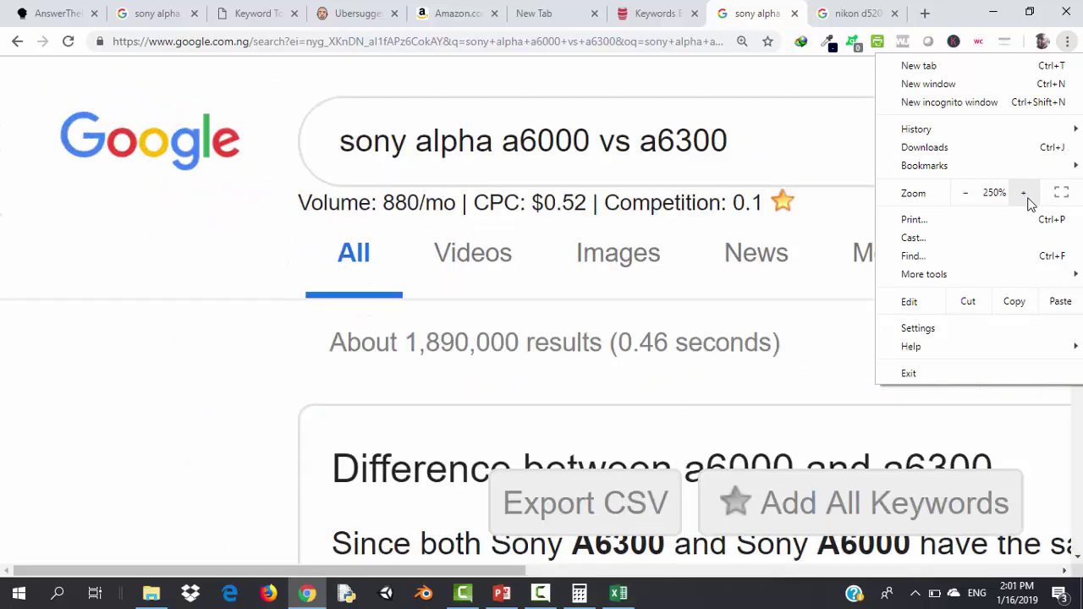
pyautogui.click(343, 145)
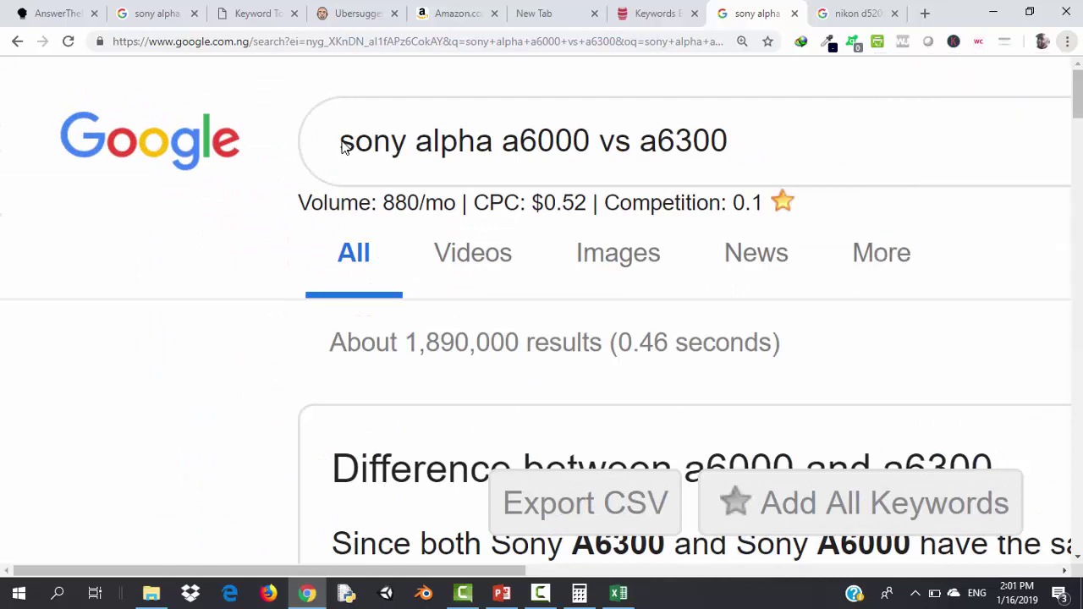
# Add the allintitle: operator in front of the keyword "sony alpha a6000 vs a6300" and run the search
pyautogui.click(342, 145)
pyautogui.write('all')
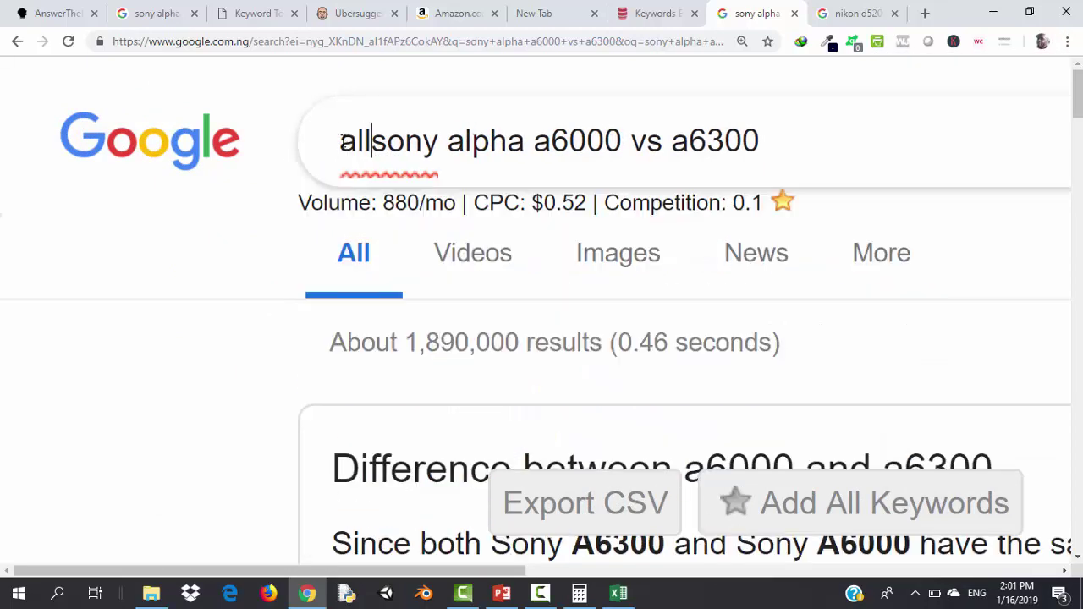
pyautogui.write('intit')
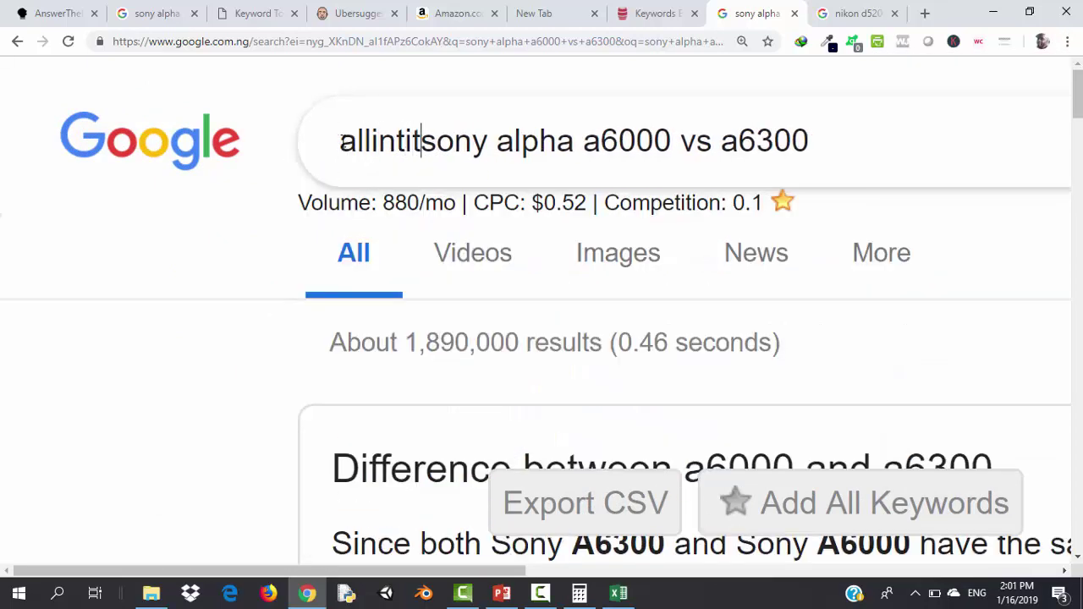
pyautogui.write('le')
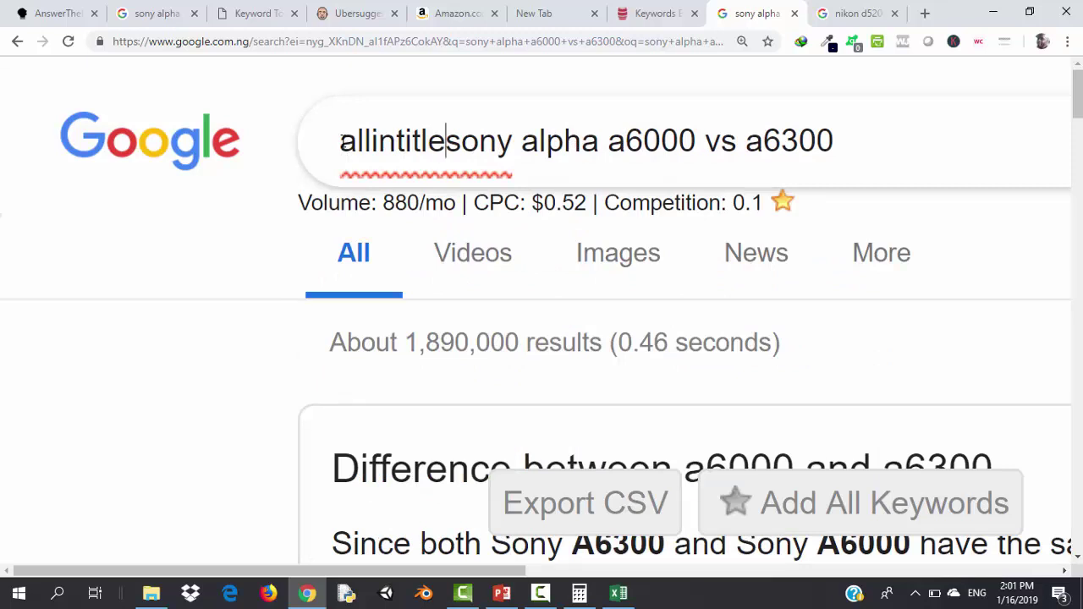
pyautogui.write(':')
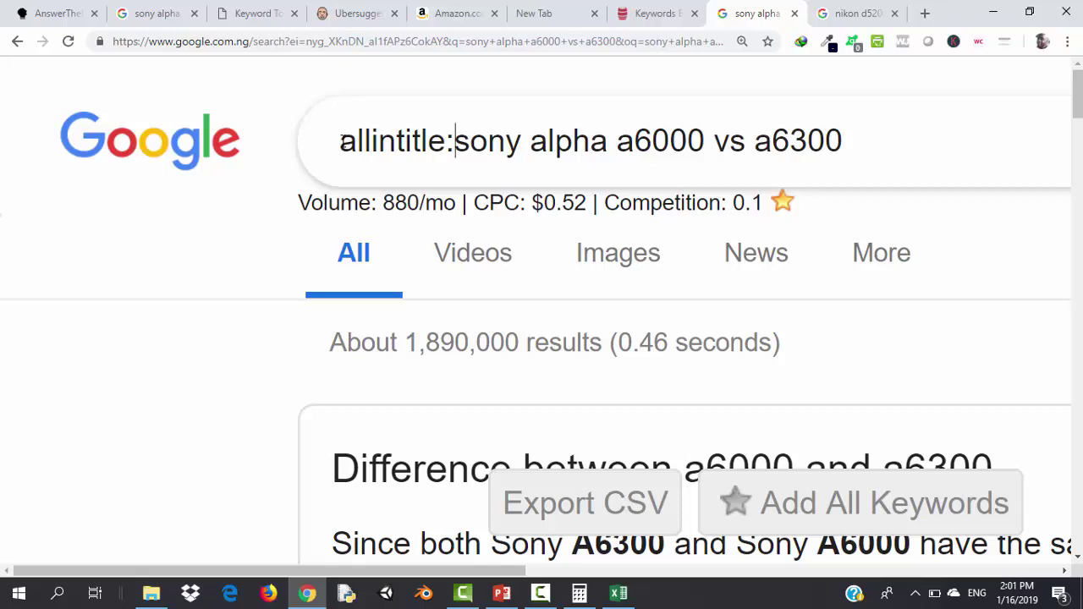
pyautogui.moveTo(846, 142); pyautogui.dragTo(454, 151)
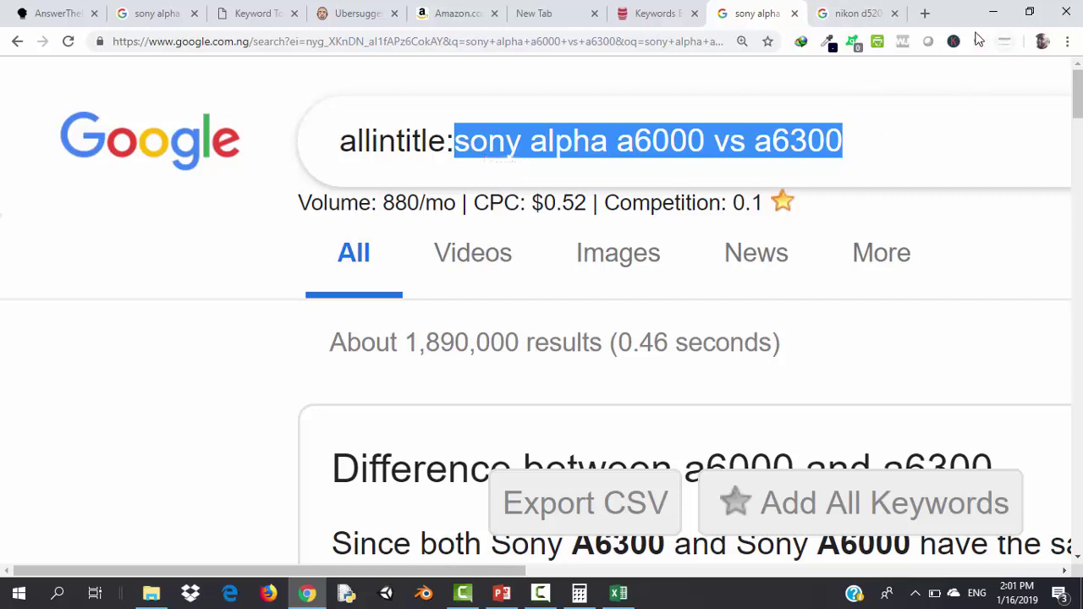
pyautogui.click(874, 145)
pyautogui.press('Return')
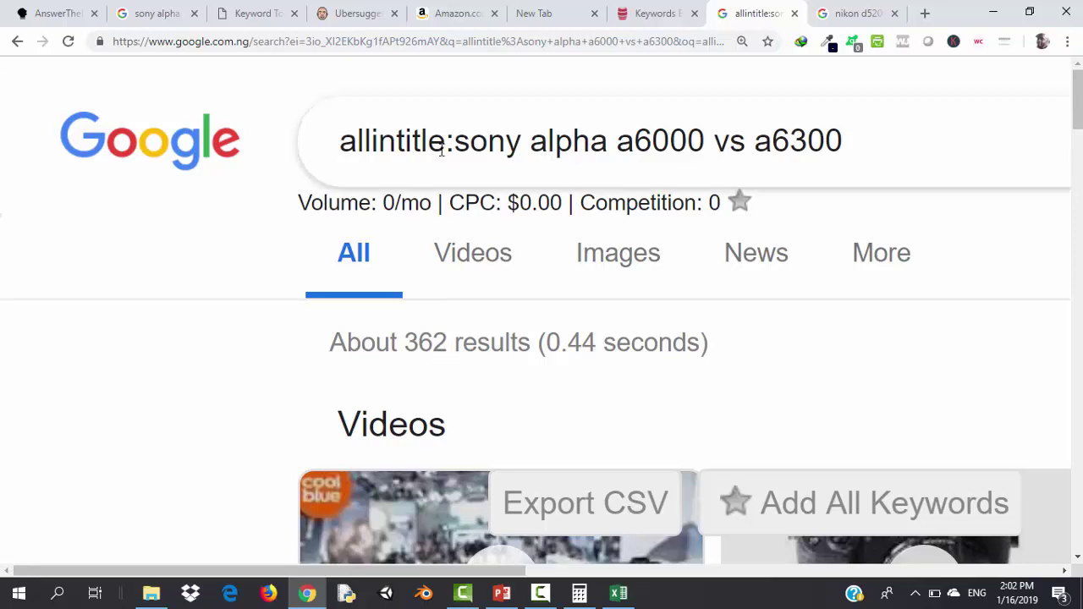
# Remove the allintitle: operator from the query and search for the plain keyword "sony alpha a6000 vs a6300"
pyautogui.moveTo(454, 144); pyautogui.dragTo(336, 136)
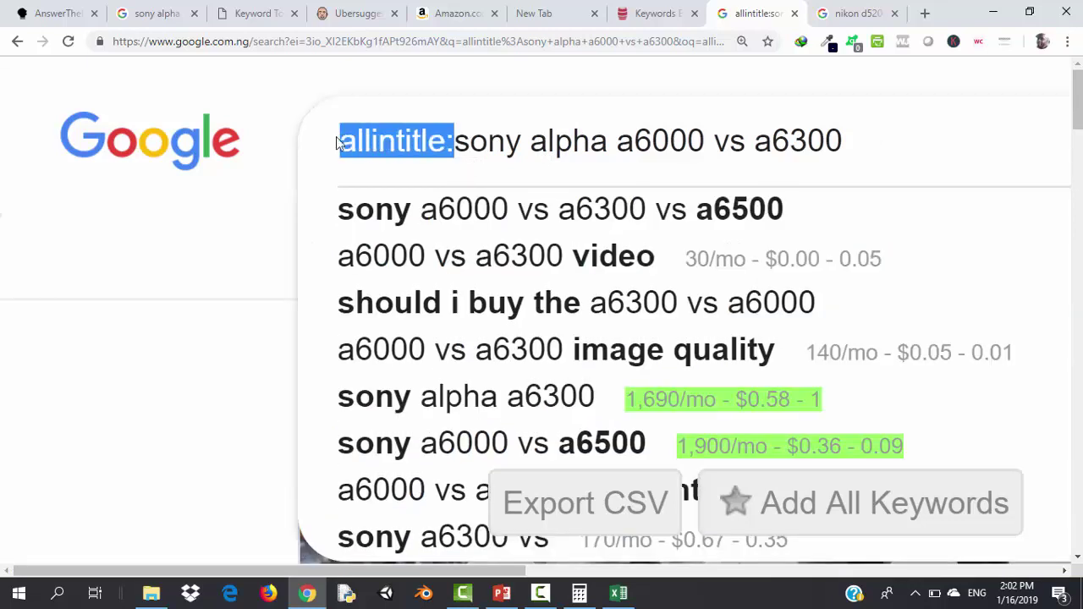
pyautogui.press('BackSpace')
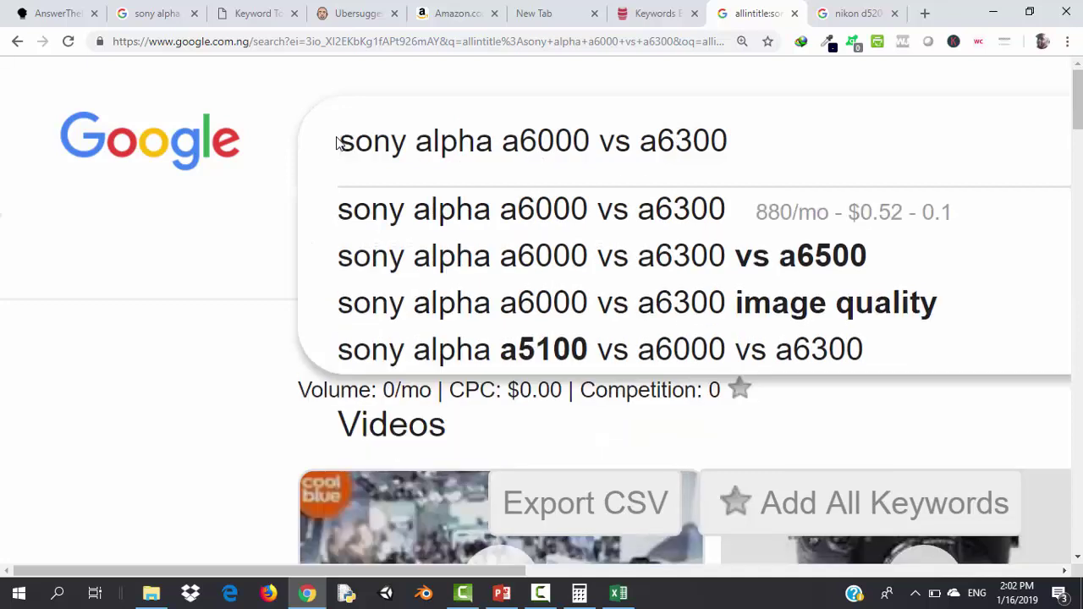
pyautogui.press('Return')
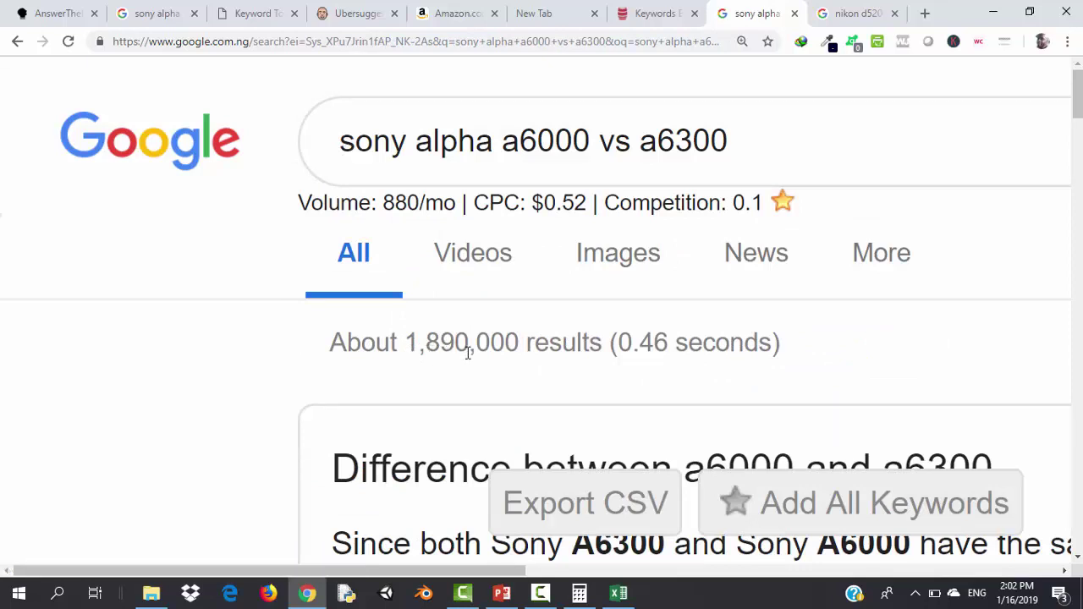
# Put allintitle: back before the keyword and run the search for "allintitle:sony alpha a6000 vs a6300"
pyautogui.click(347, 143)
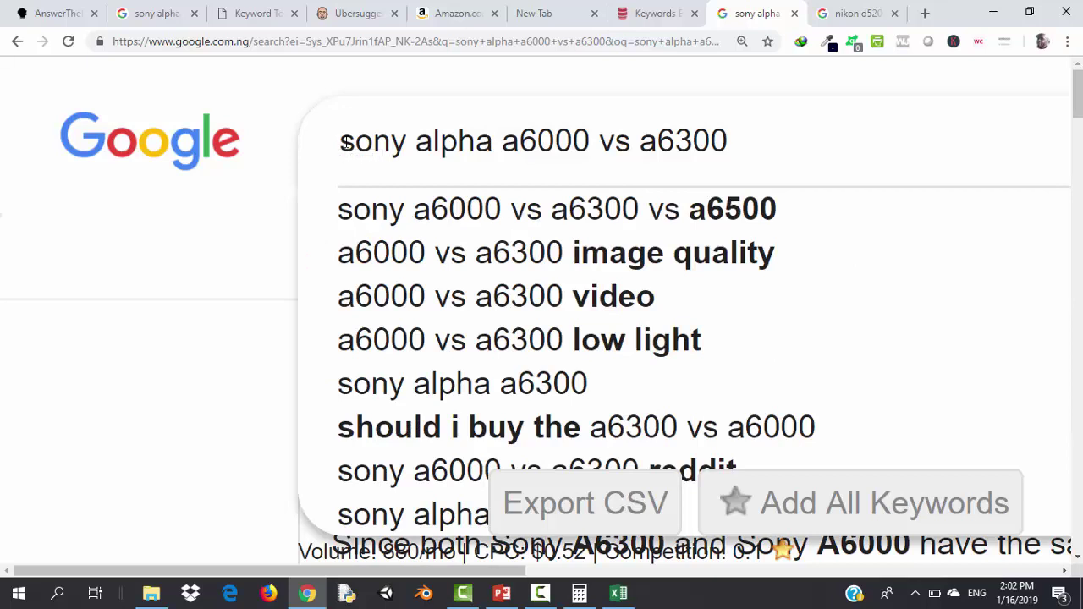
pyautogui.write('allintitle:')
pyautogui.press('Escape')
pyautogui.press('Return')
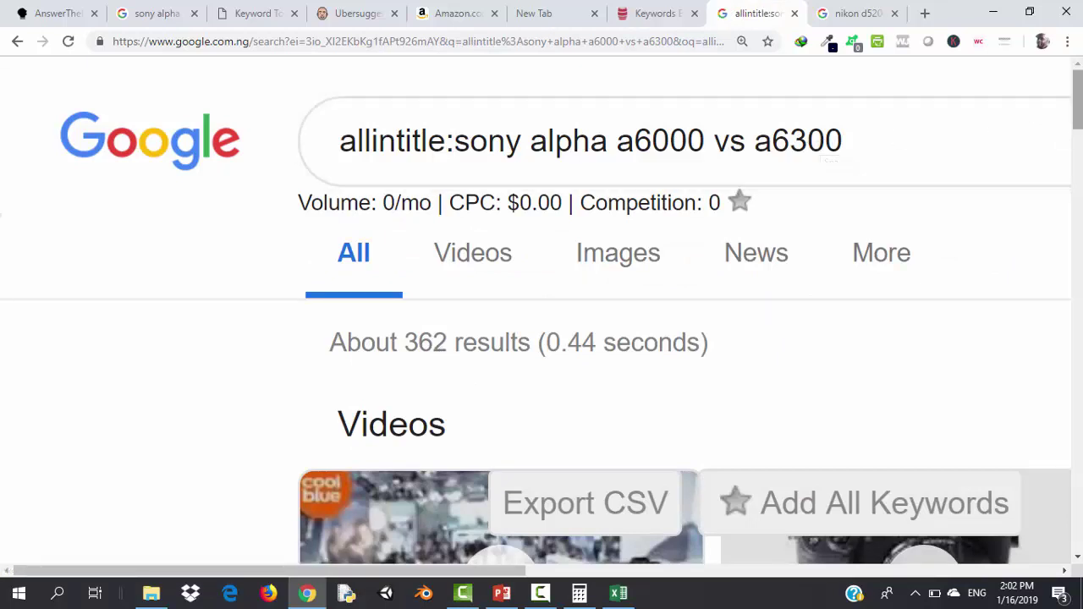
# Reduce the page zoom to 125% and open page 9 of the allintitle search results
pyautogui.moveTo(1079, 116); pyautogui.dragTo(1078, 523)
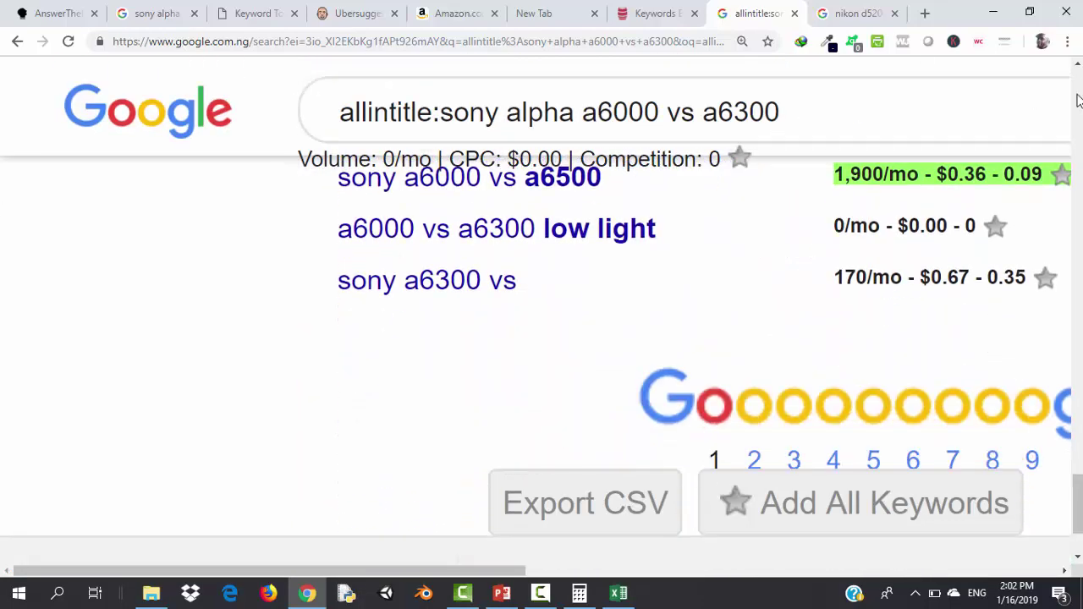
pyautogui.click(1066, 44)
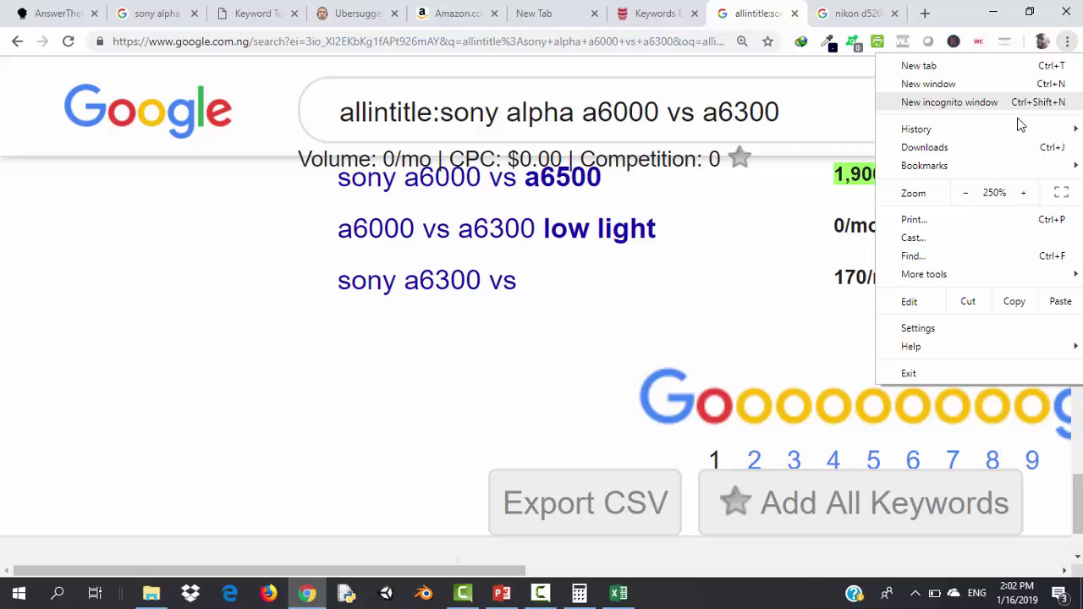
pyautogui.click(972, 195)
pyautogui.click(972, 195)
pyautogui.click(972, 195)
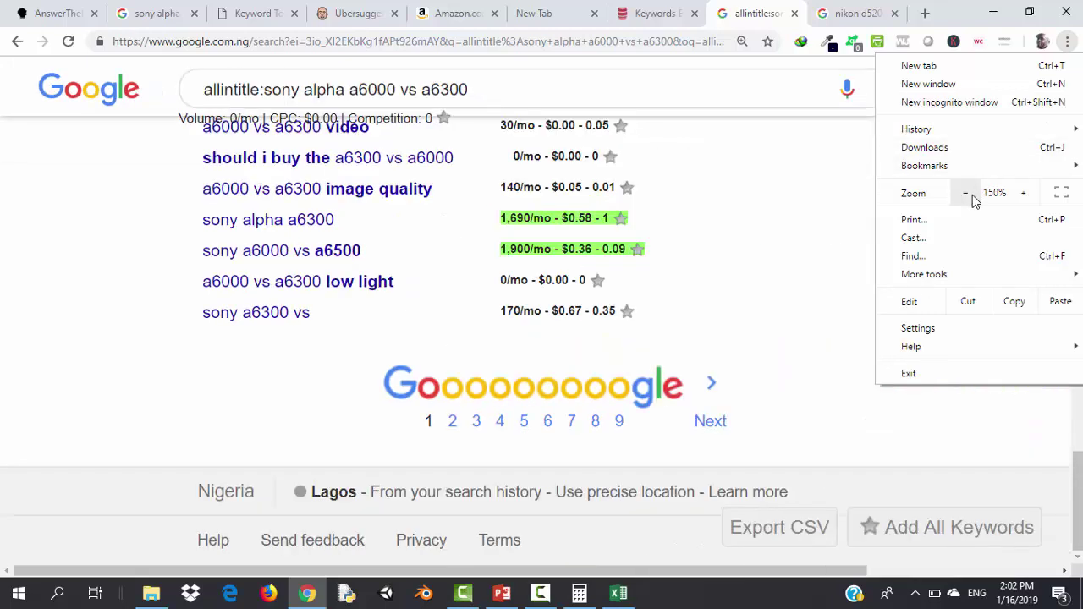
pyautogui.click(965, 194)
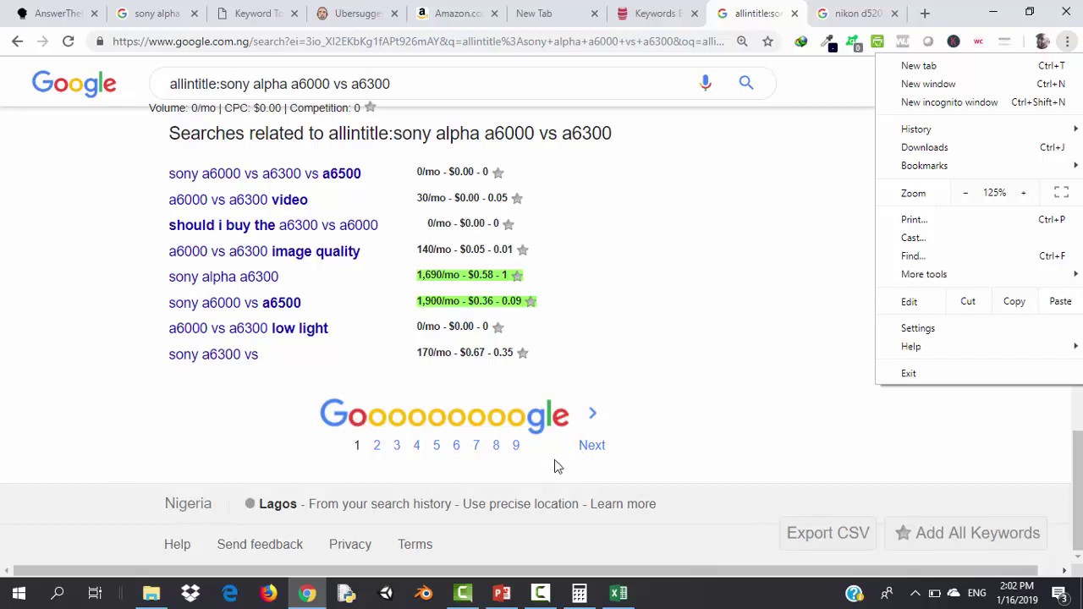
pyautogui.click(517, 446)
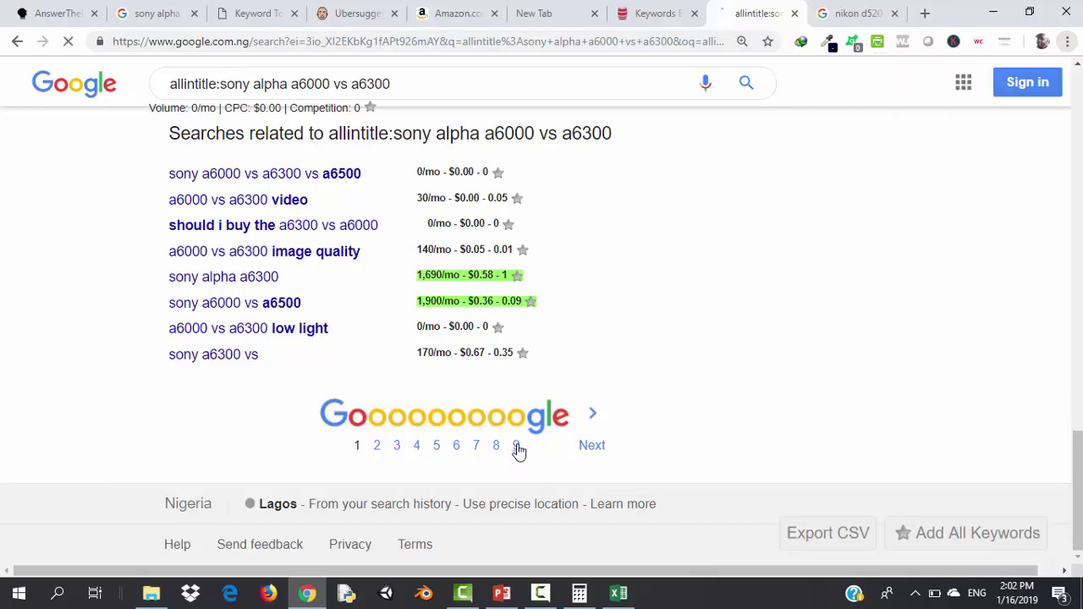
pyautogui.click(517, 445)
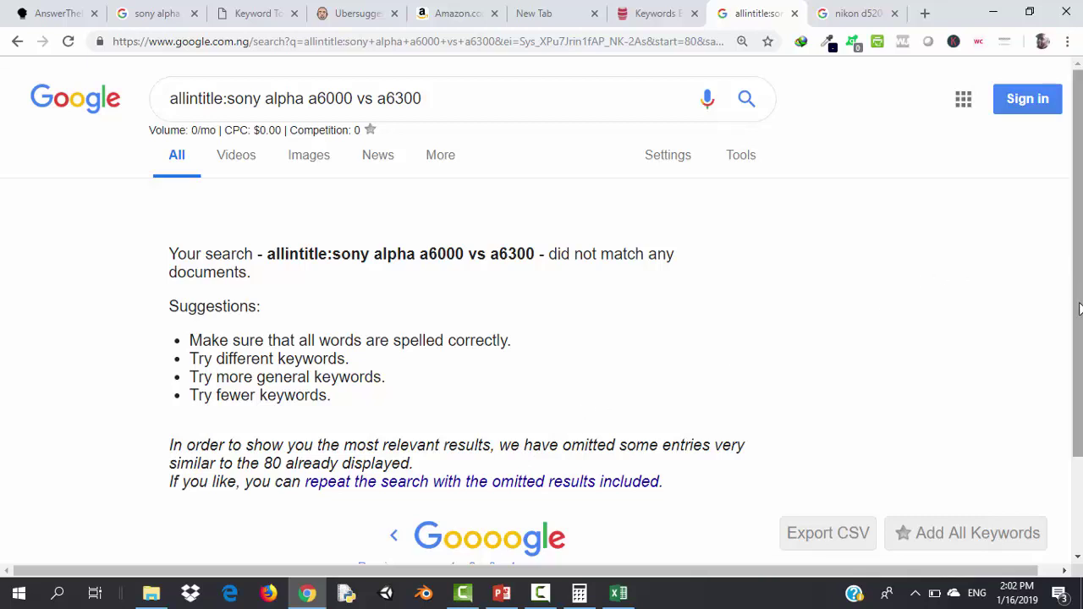
# Open page 4 of the allintitle results and find the omitted-entries notice at its end
pyautogui.scroll(-1, 1079, 309)
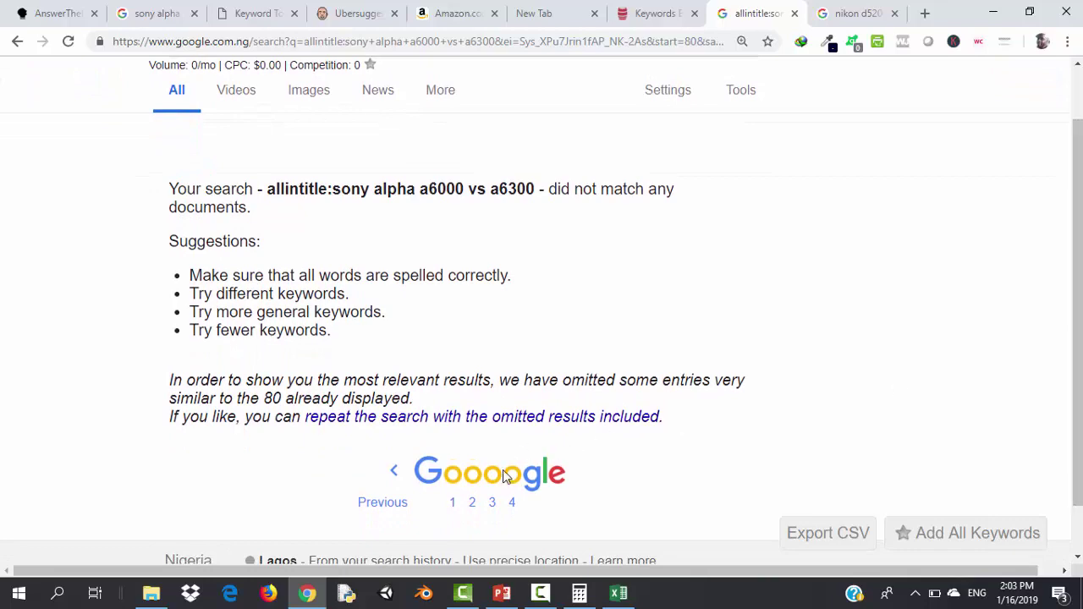
pyautogui.click(511, 503)
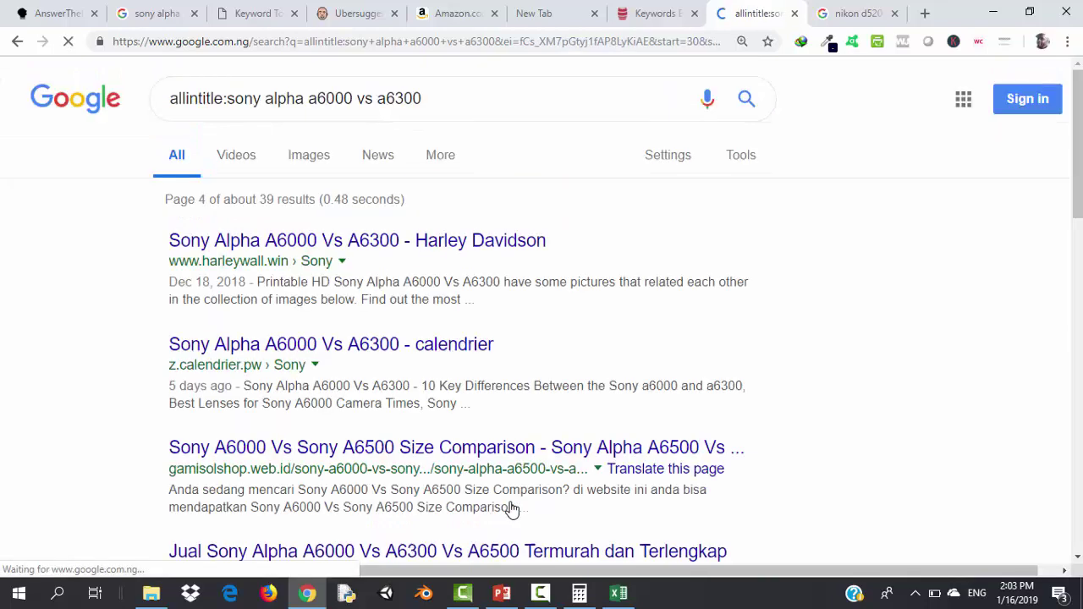
pyautogui.scroll(-4, 511, 508)
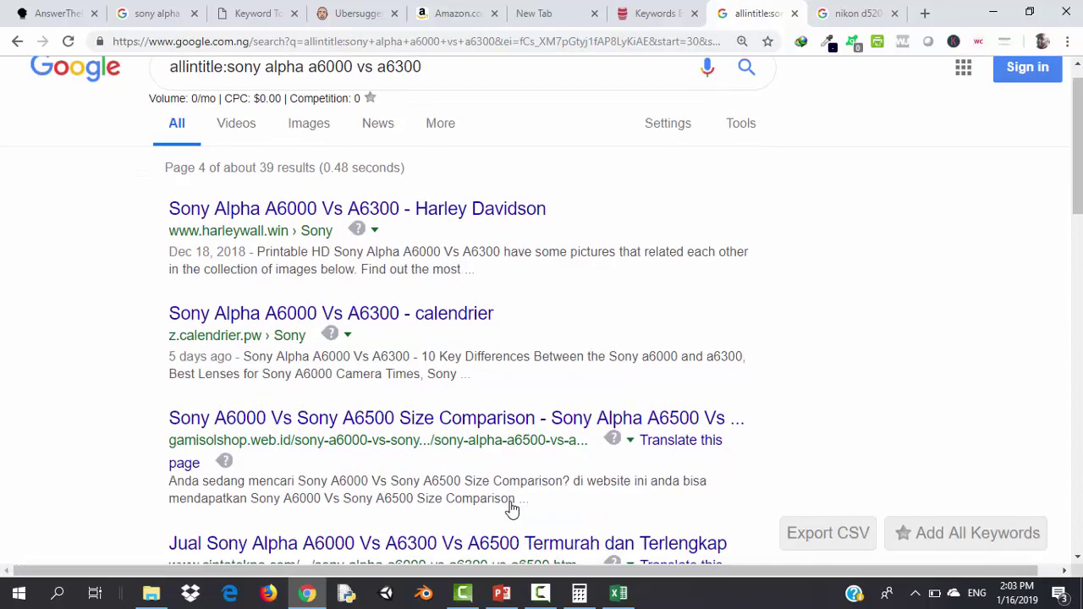
pyautogui.scroll(-10, 511, 508)
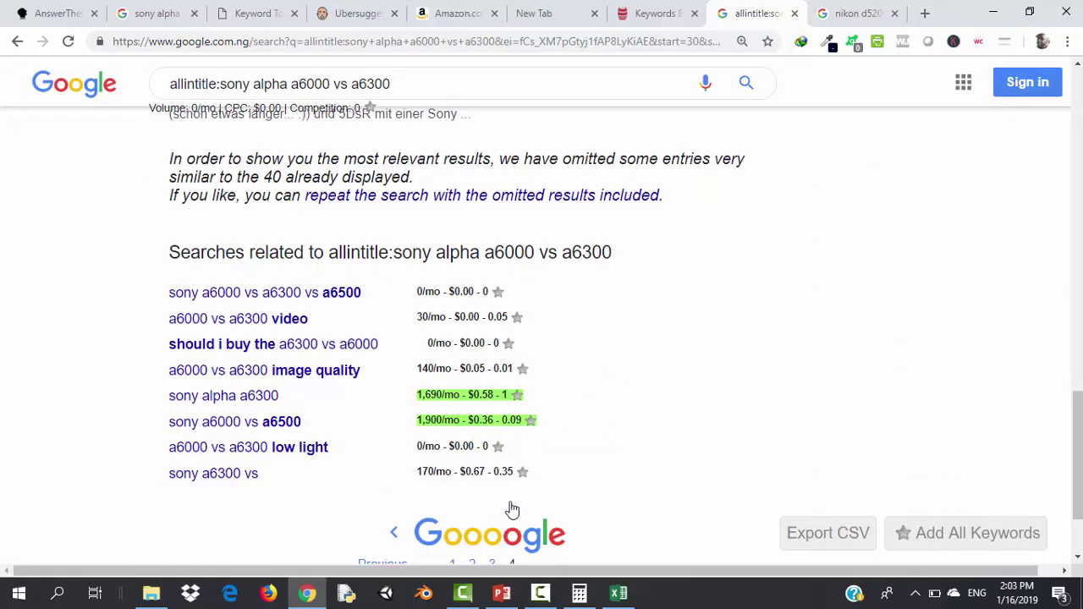
pyautogui.scroll(2, 511, 508)
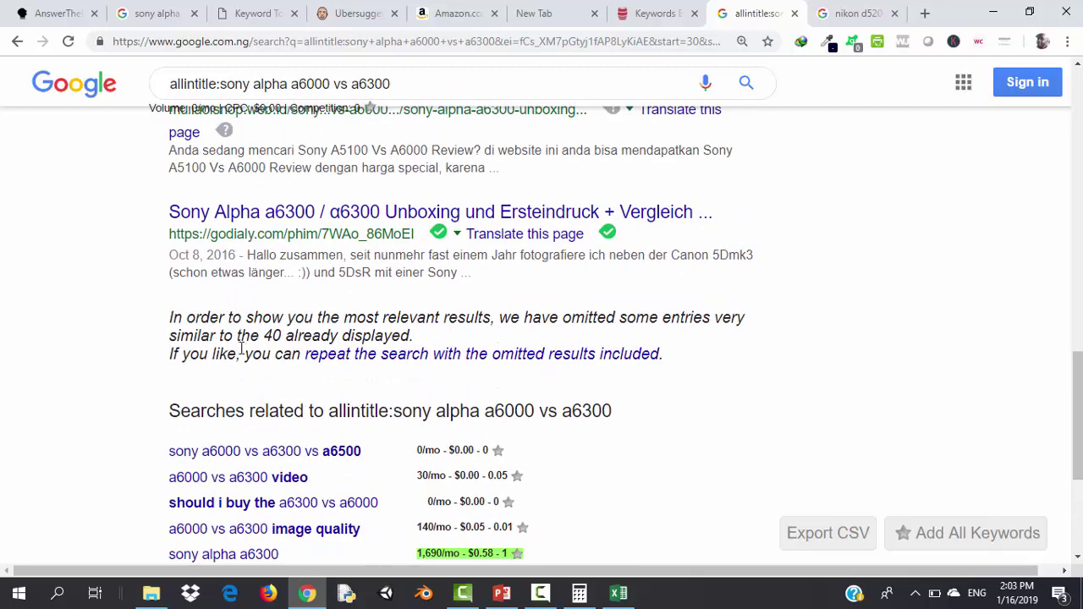
# Enlarge the page to 200% zoom and read the full notice about omitted similar entries
pyautogui.click(1067, 41)
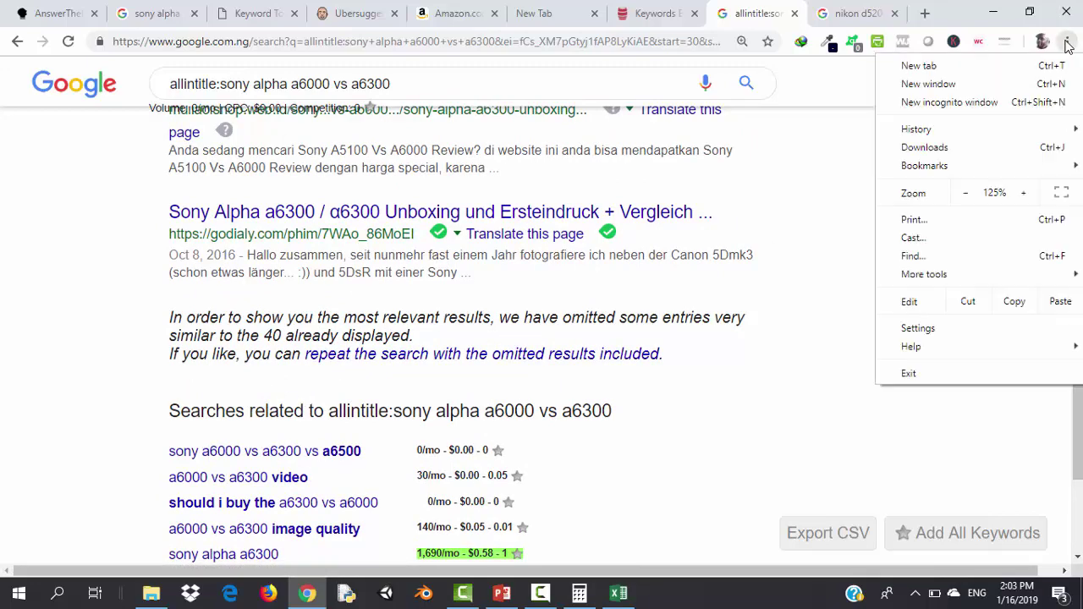
pyautogui.click(1026, 193)
pyautogui.click(1026, 193)
pyautogui.click(1026, 193)
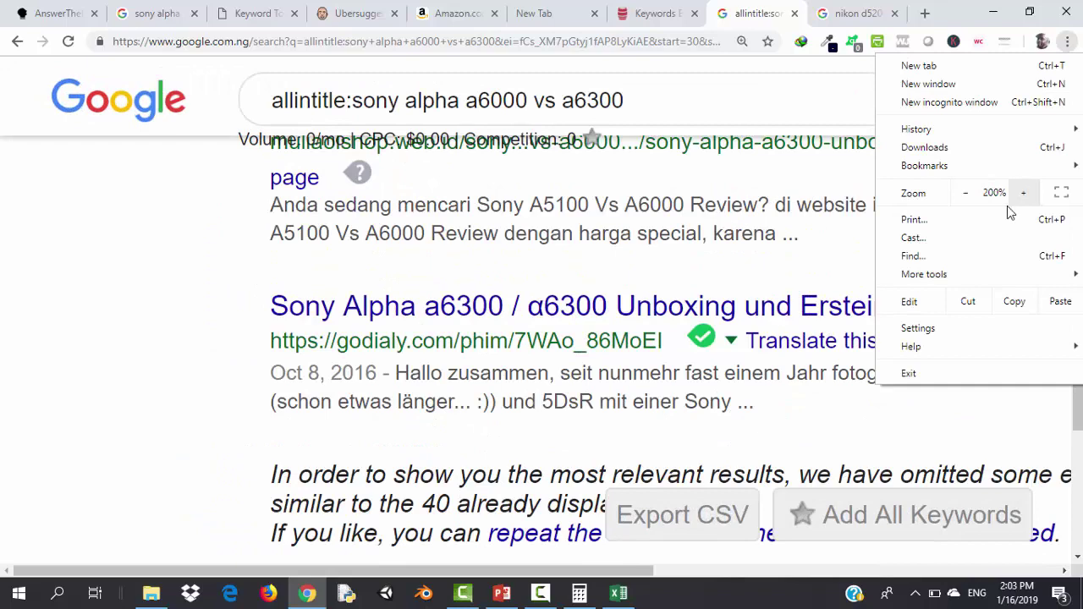
pyautogui.click(84, 522)
pyautogui.scroll(-2, 84, 522)
pyautogui.hscroll(3, 85, 522)
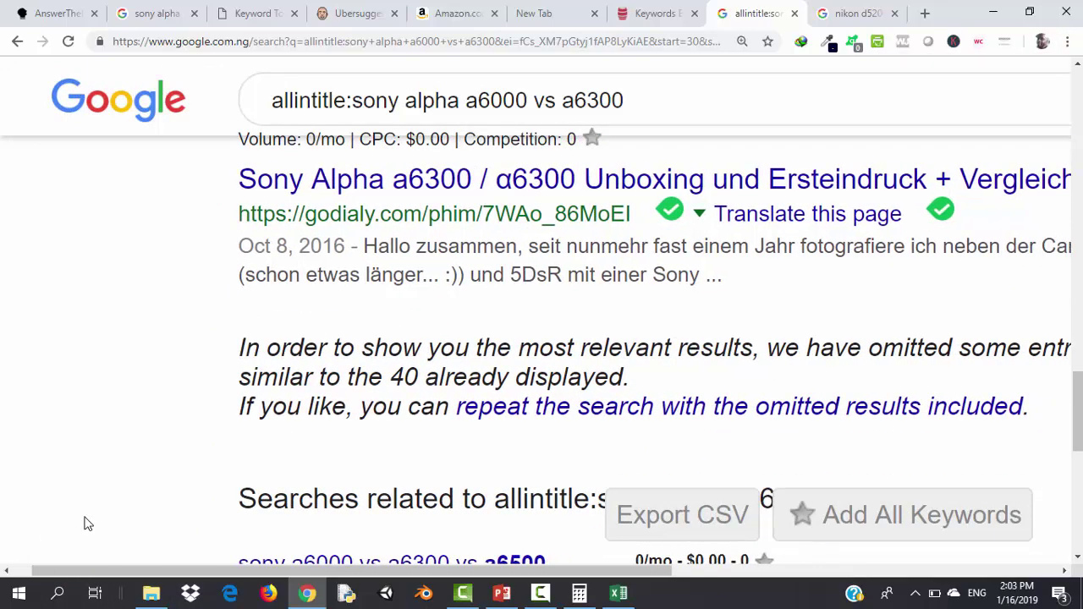
pyautogui.hscroll(-1, 84, 522)
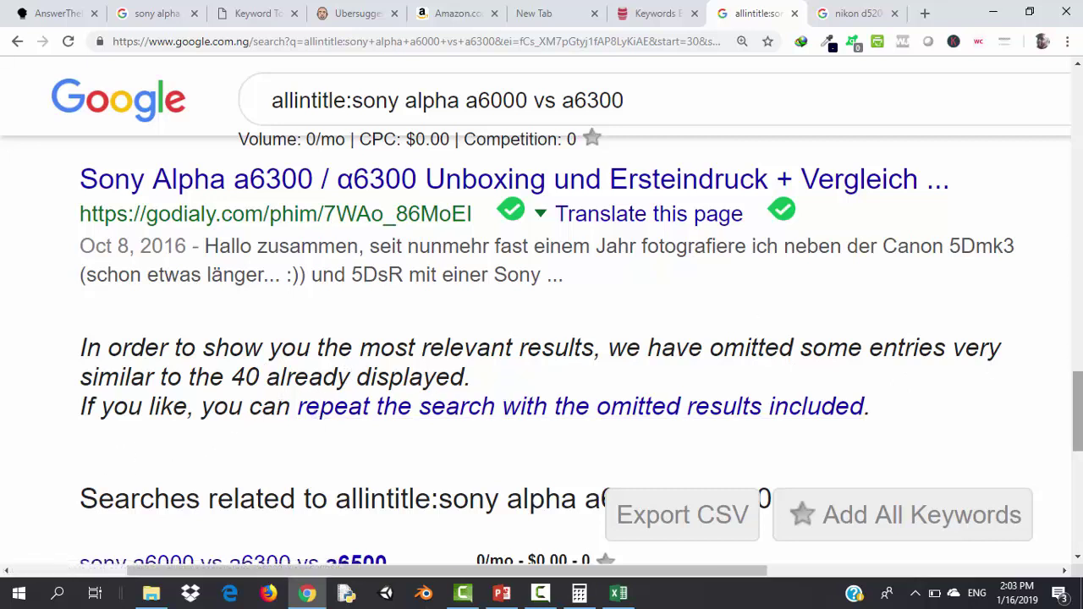
# Examine the result count and the first listings at the start of results page 4
pyautogui.moveTo(1077, 417); pyautogui.dragTo(1066, 145)
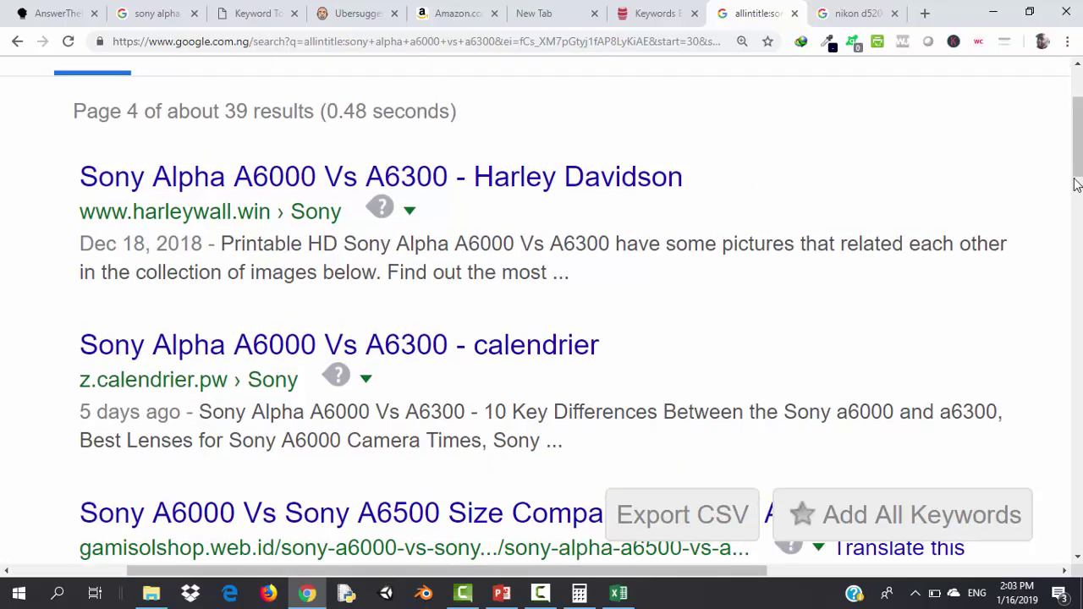
pyautogui.scroll(2, 1076, 184)
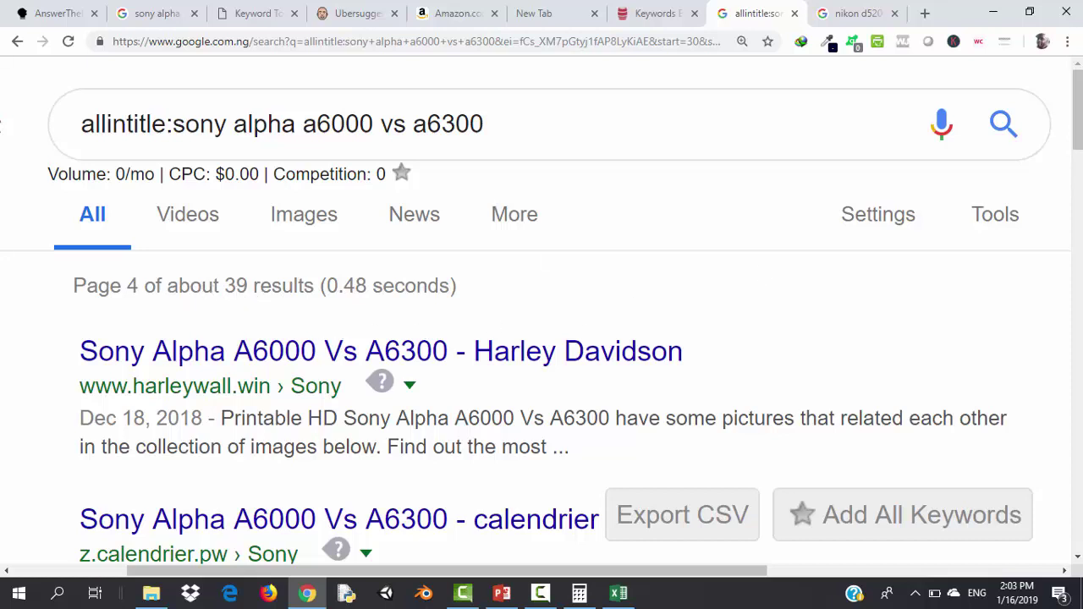
pyautogui.scroll(-6, 541, 338)
pyautogui.scroll(5, 542, 338)
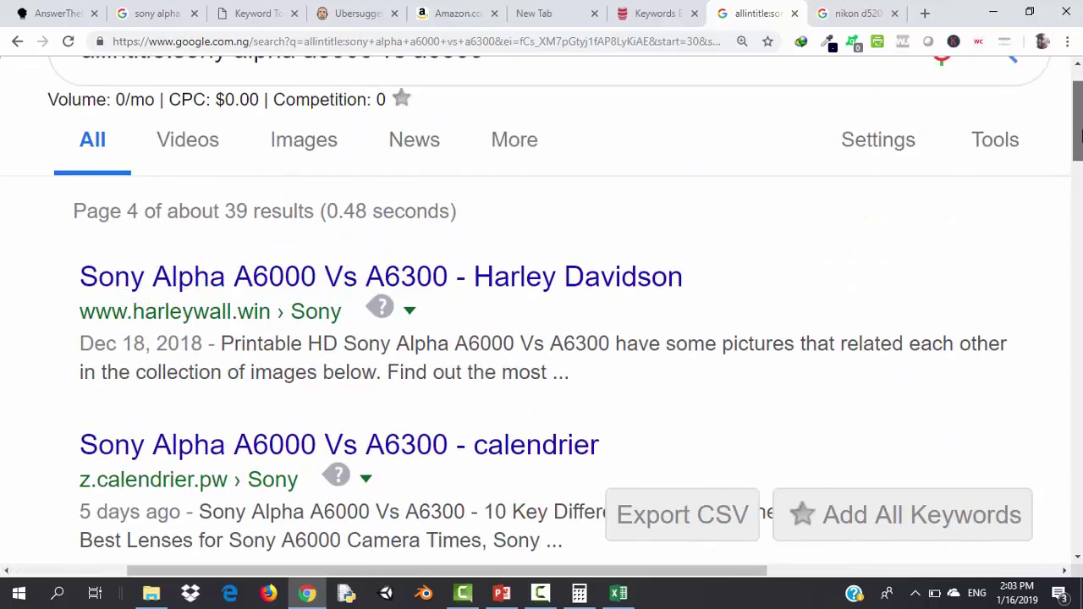
# Review the first listings on results page 4 and open the gamisolshop.web.id Sony A6000 vs A6500 size comparison in a new tab
pyautogui.scroll(1, 1078, 136)
pyautogui.scroll(-1, 1078, 136)
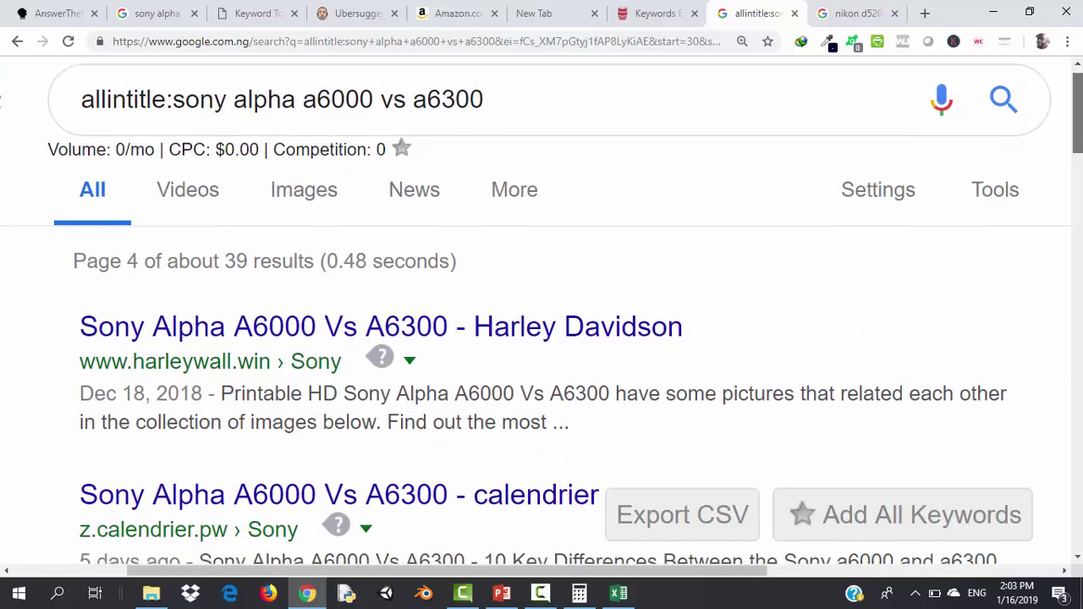
pyautogui.scroll(-3, 1079, 136)
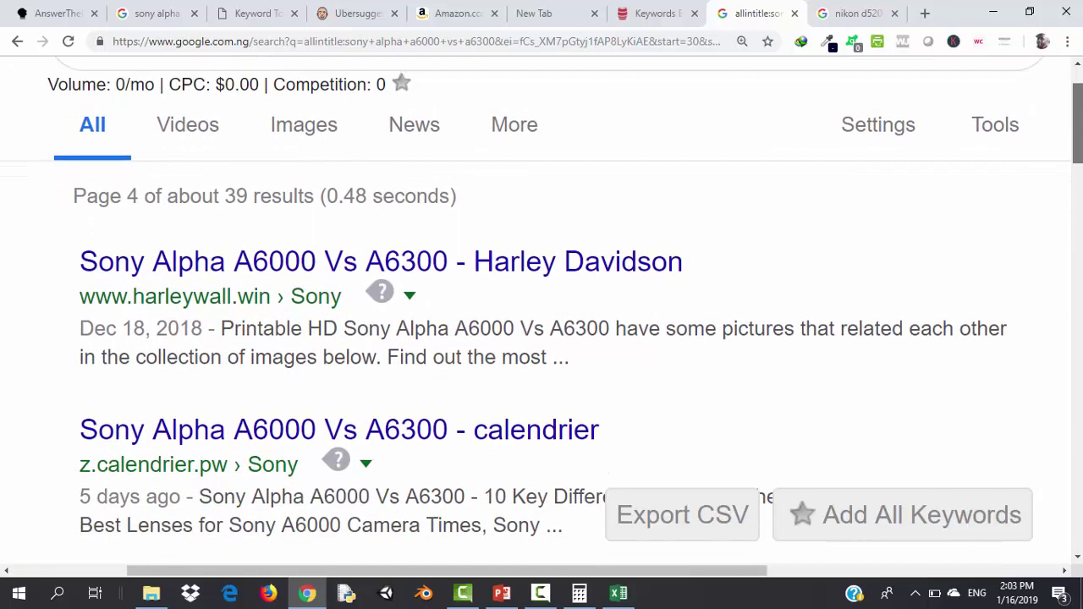
pyautogui.scroll(-3, 542, 311)
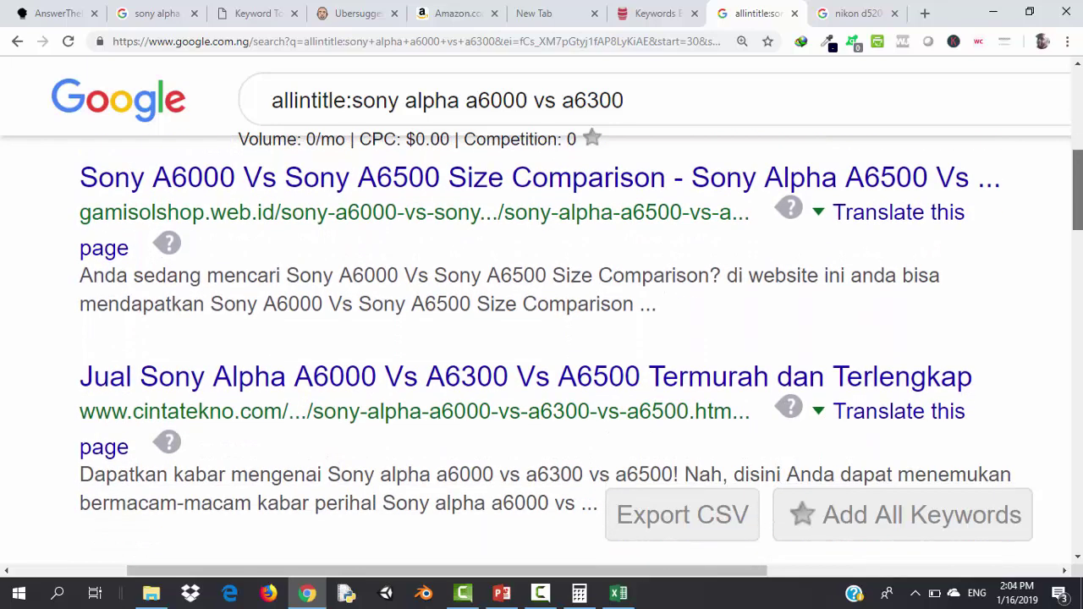
pyautogui.scroll(1, 541, 338)
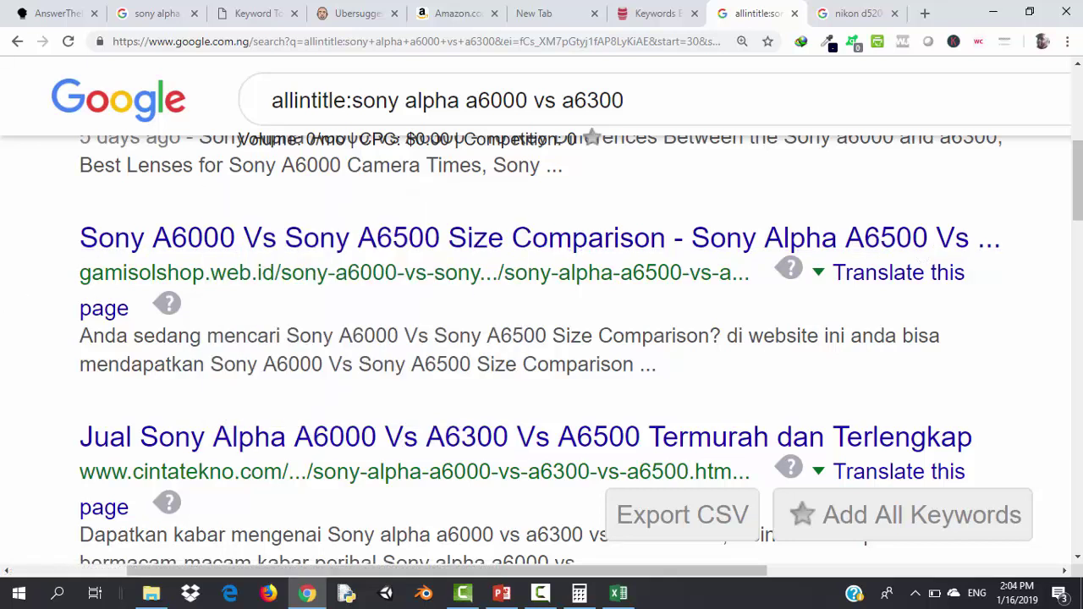
pyautogui.rightClick(859, 246)
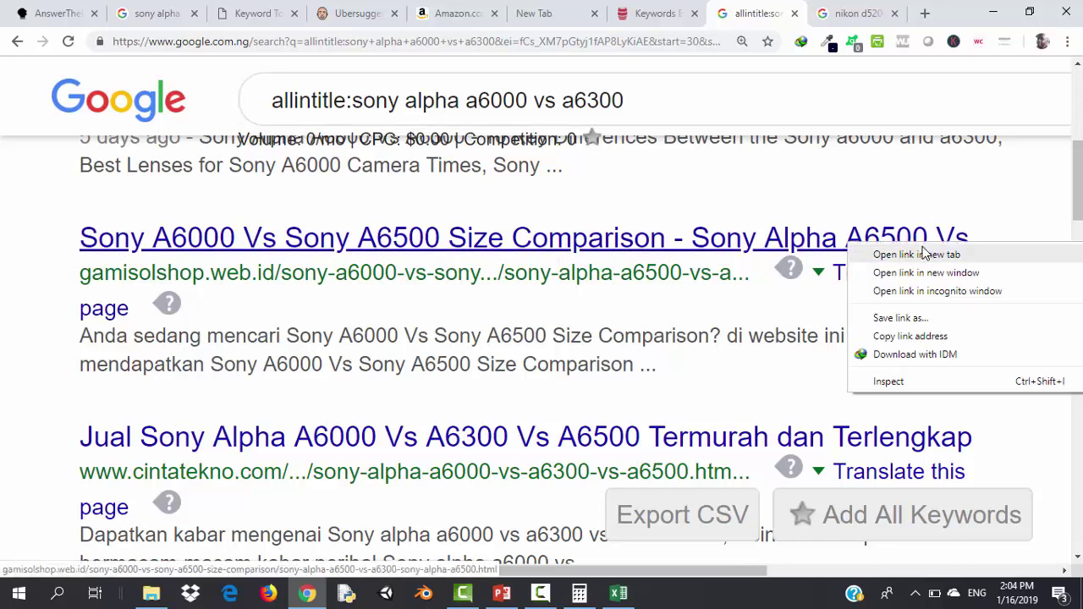
pyautogui.click(925, 253)
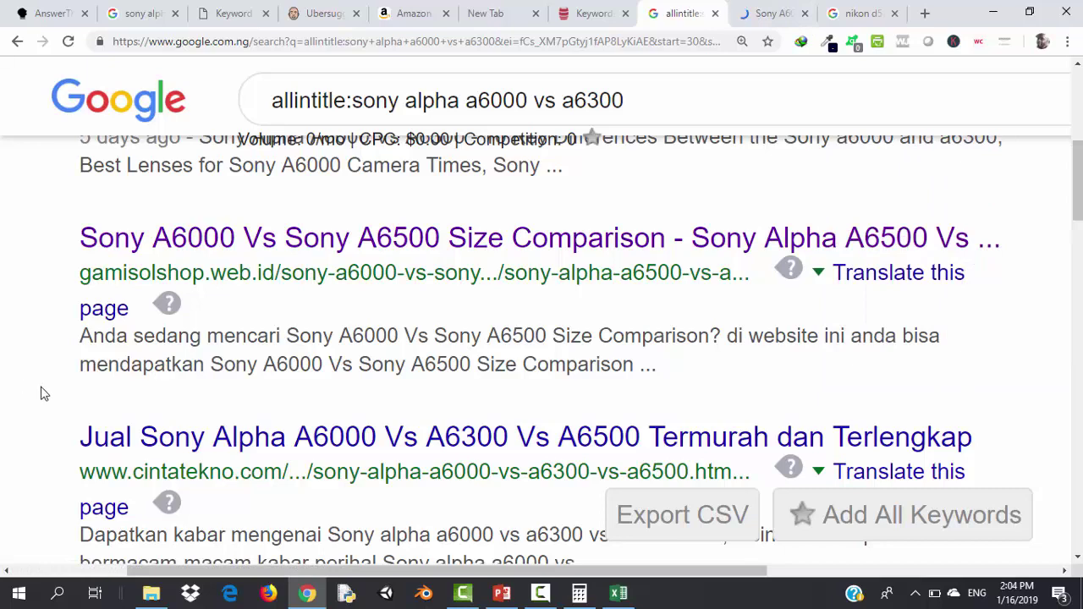
# Rerun the allintitle search for "sony alpha a6000 vs a6300", and check and close the opened gamisolshop.web.id page
pyautogui.scroll(4, 44, 393)
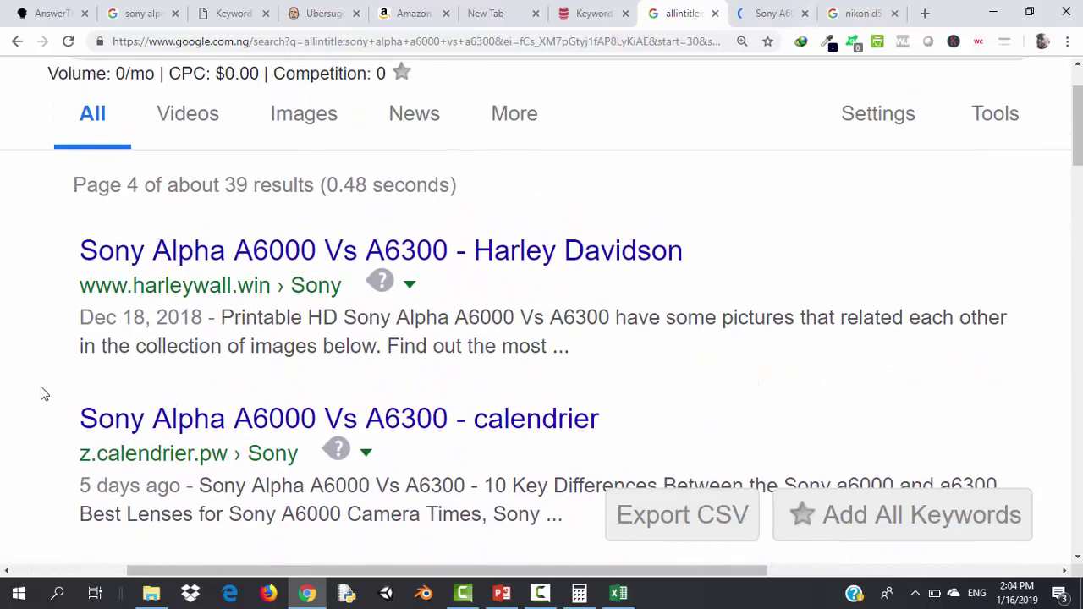
pyautogui.scroll(1, 44, 394)
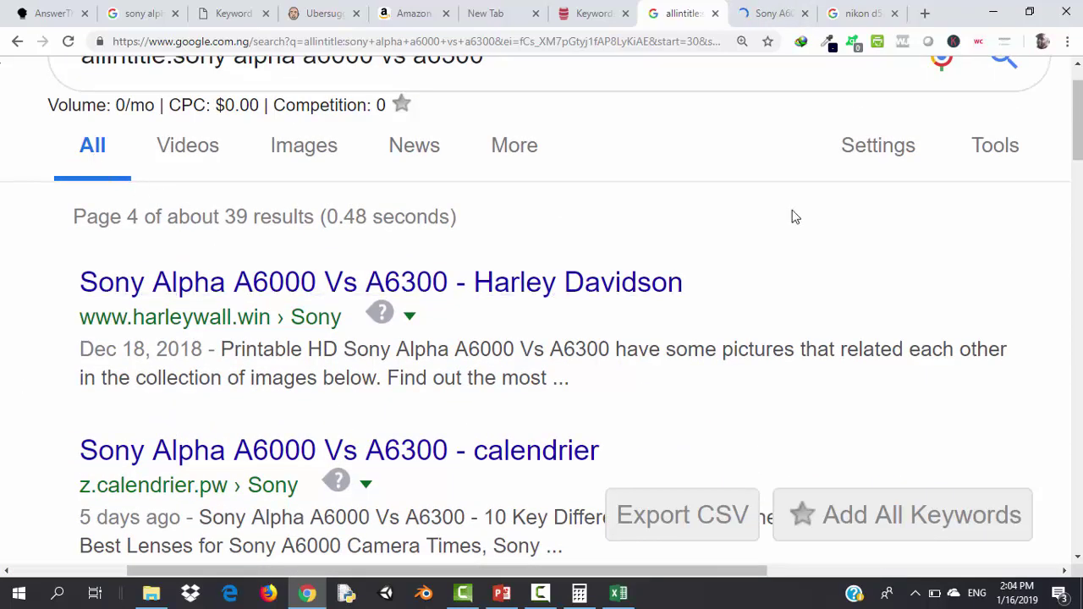
pyautogui.click(553, 73)
pyautogui.press('Return')
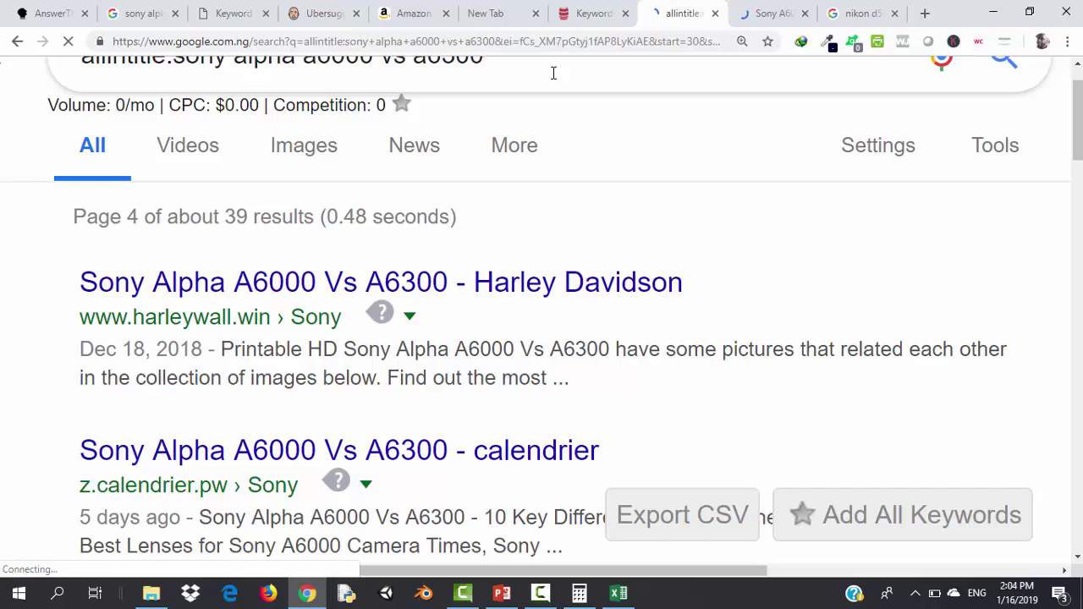
pyautogui.click(774, 13)
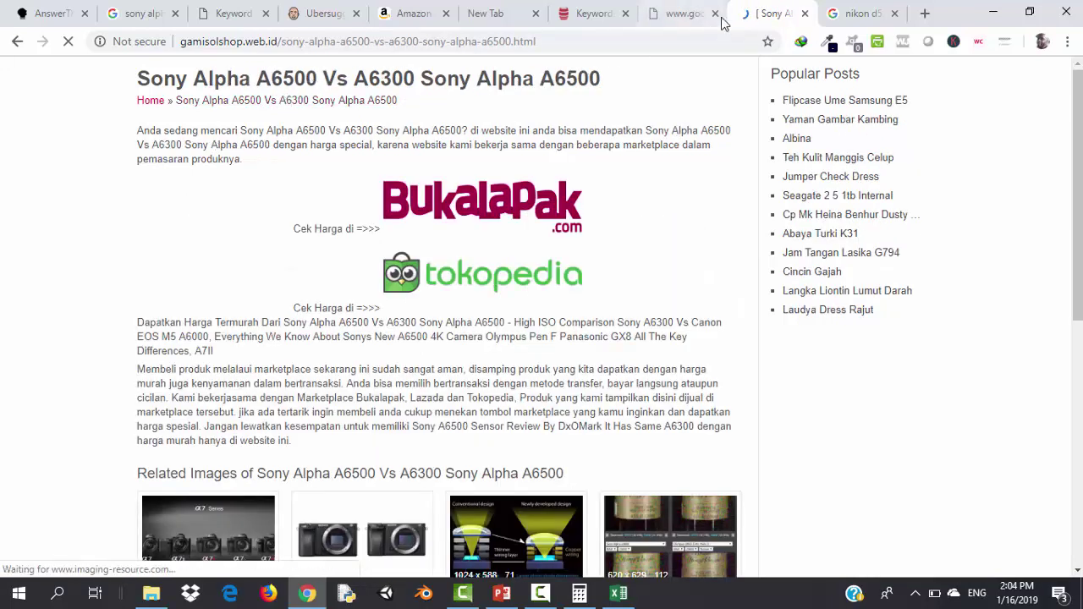
pyautogui.click(804, 14)
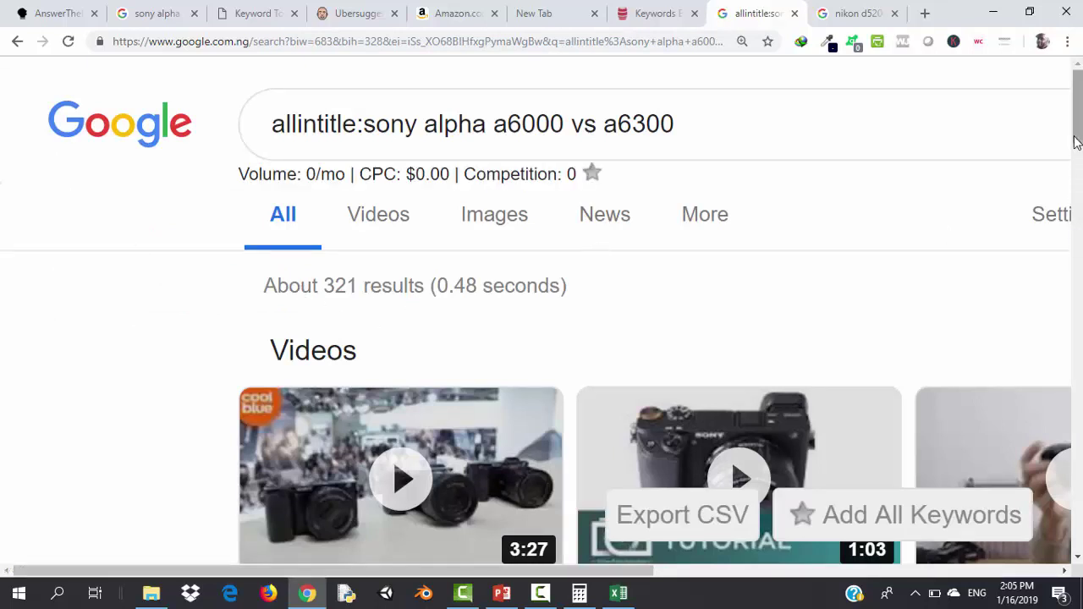
# Reduce the page zoom of the search results to 100%
pyautogui.moveTo(1076, 131); pyautogui.dragTo(1076, 290)
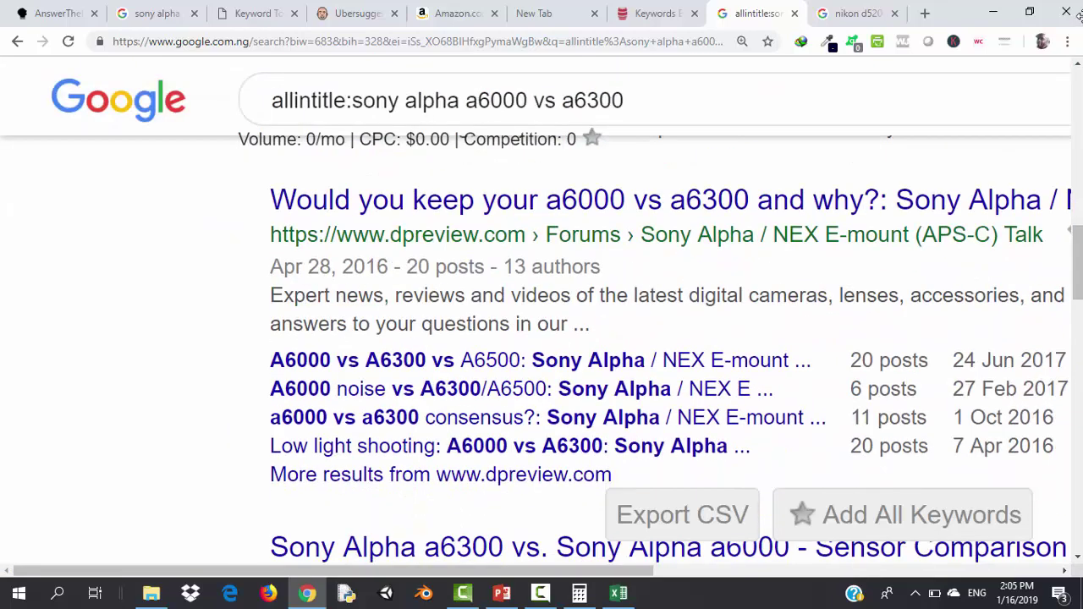
pyautogui.click(1069, 43)
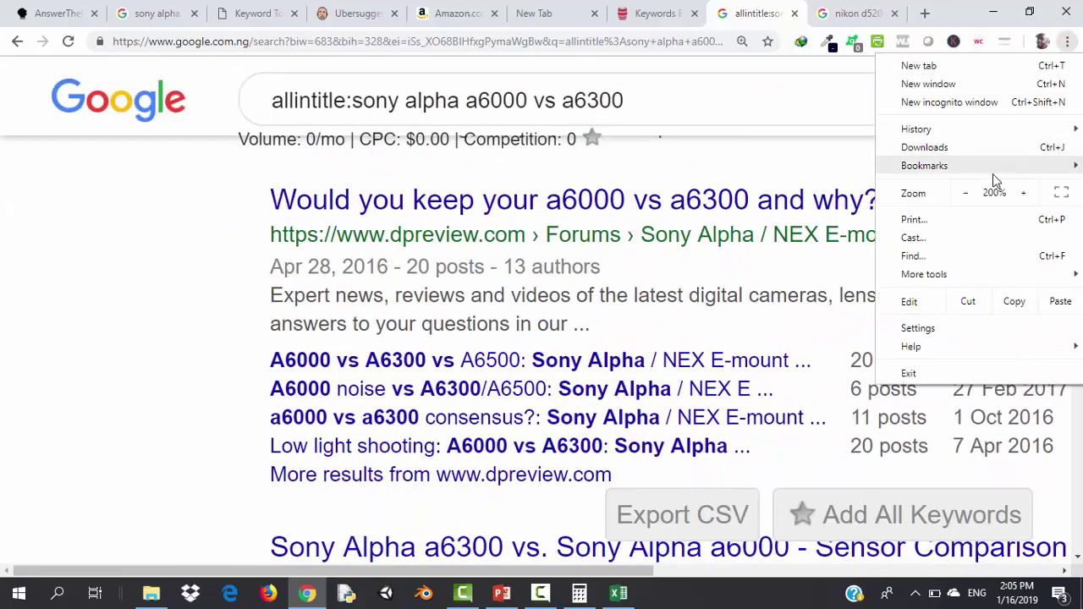
pyautogui.click(968, 194)
pyautogui.click(967, 193)
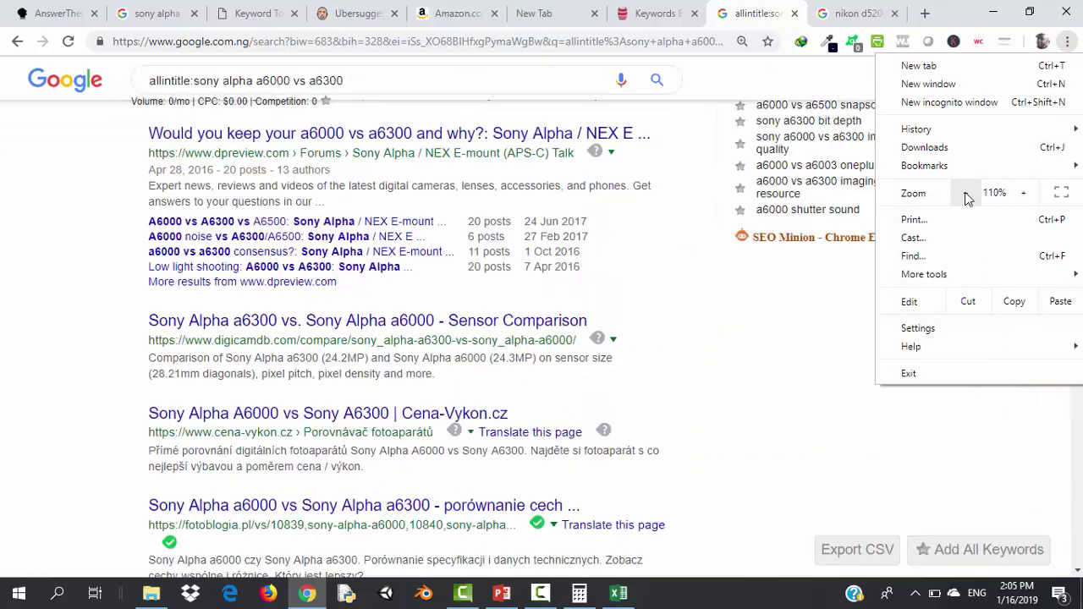
pyautogui.click(968, 193)
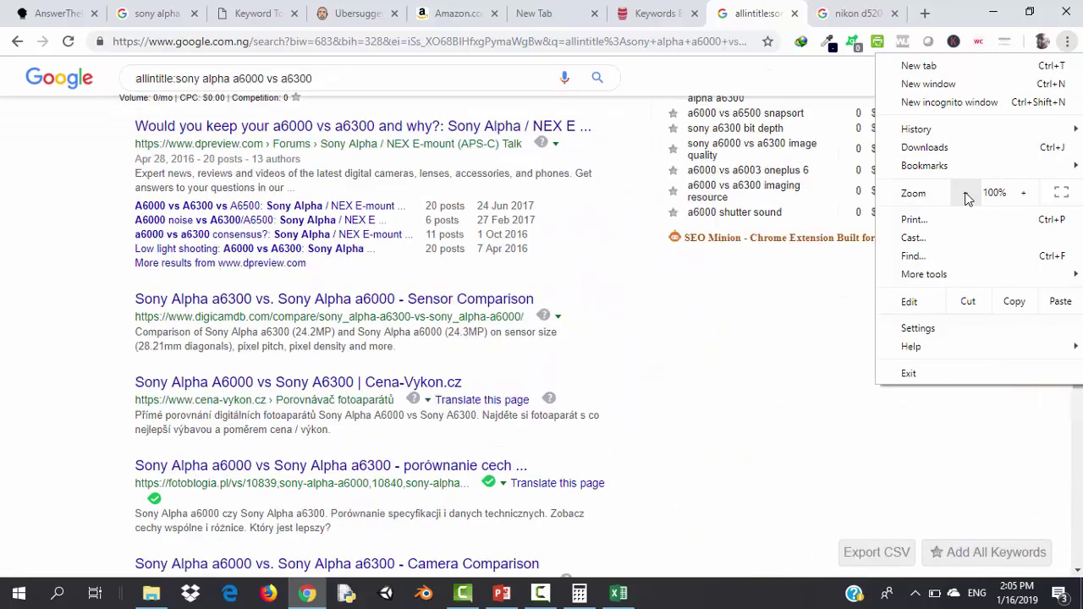
pyautogui.click(894, 491)
# Go to the last results page, switch to page 4, and review its listings and result count
pyautogui.moveTo(1067, 370); pyautogui.dragTo(1080, 488)
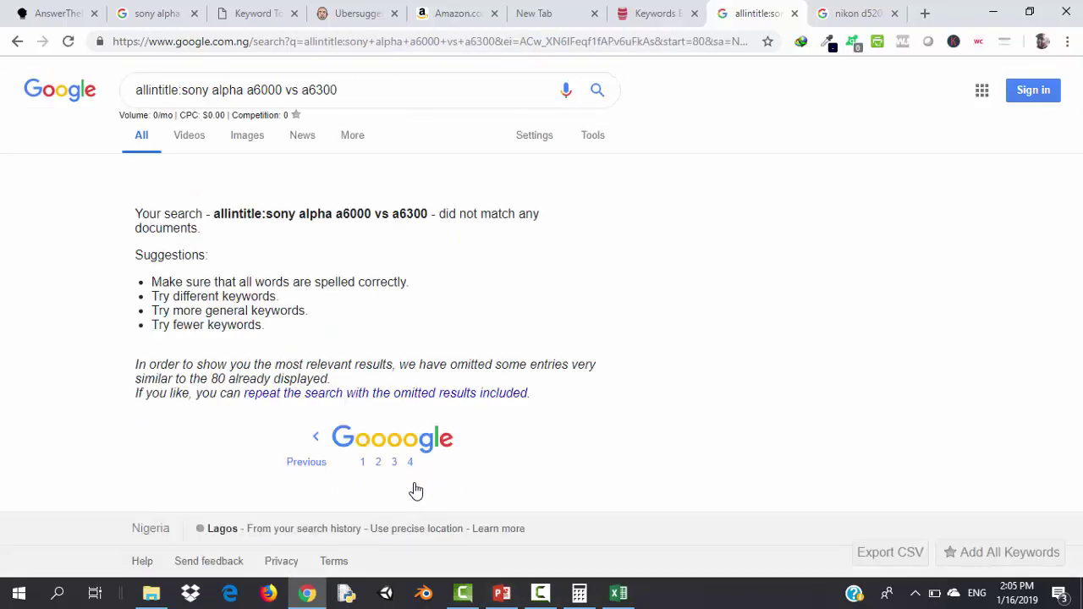
pyautogui.click(409, 465)
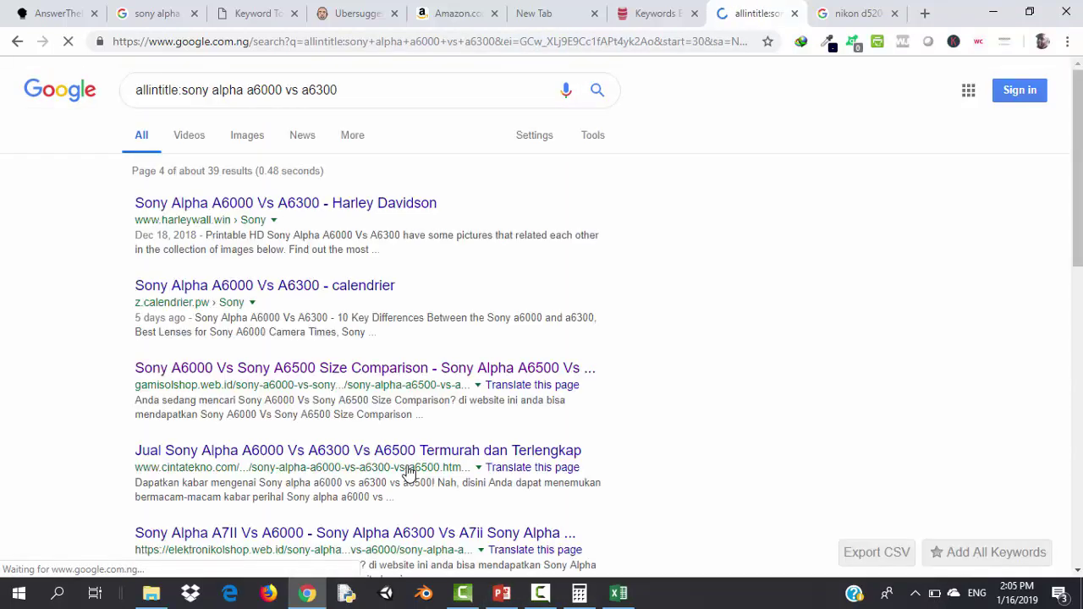
pyautogui.scroll(-4, 409, 472)
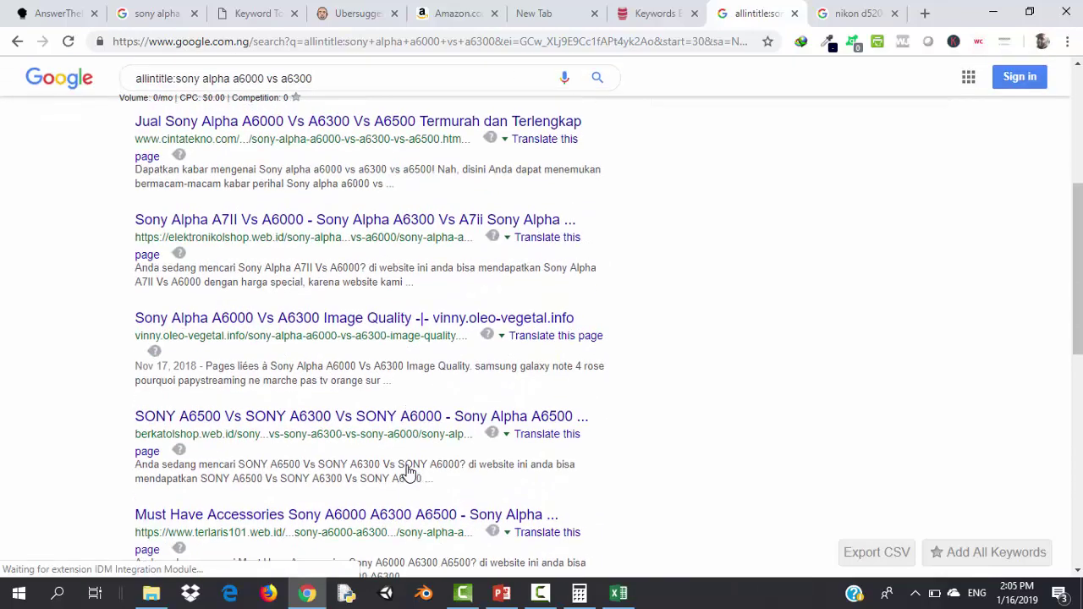
pyautogui.scroll(4, 409, 472)
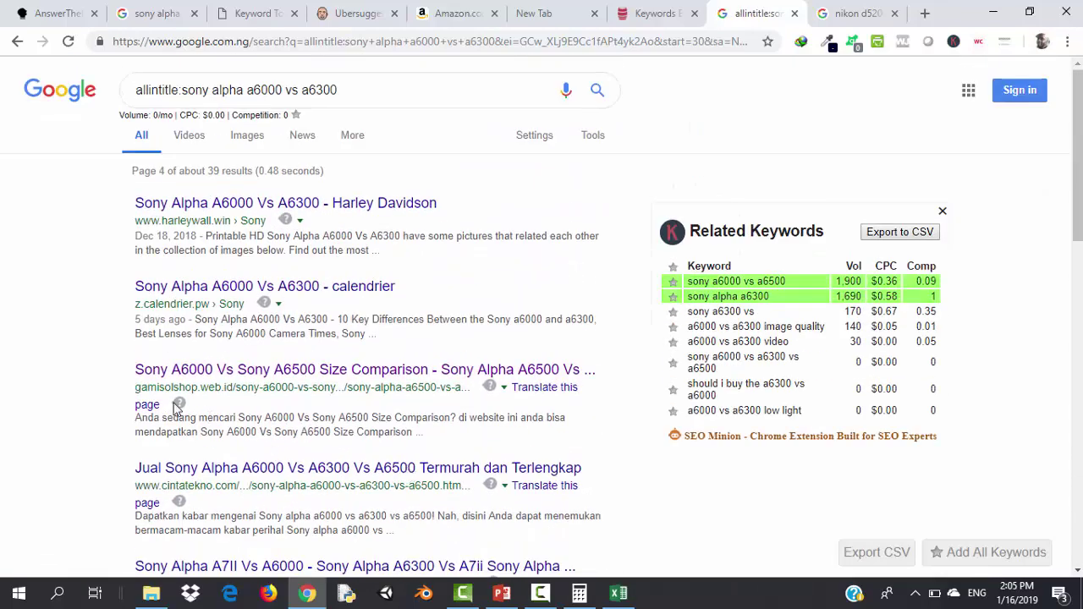
# Run the search "allintitle:Dslr camera" in the Nikon D5200 results tab
pyautogui.click(352, 89)
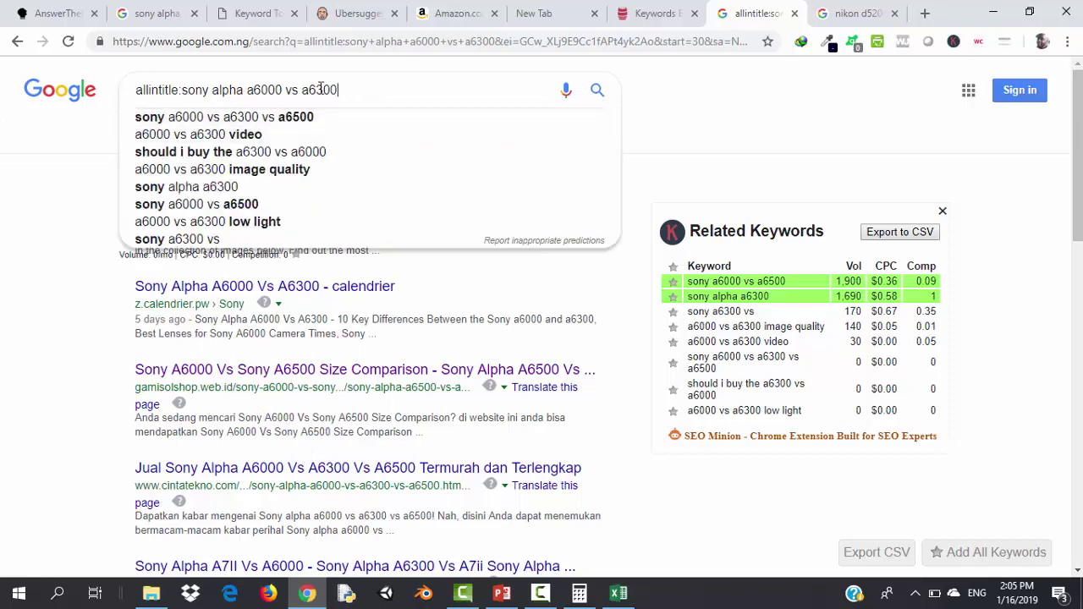
pyautogui.moveTo(340, 88); pyautogui.dragTo(149, 93)
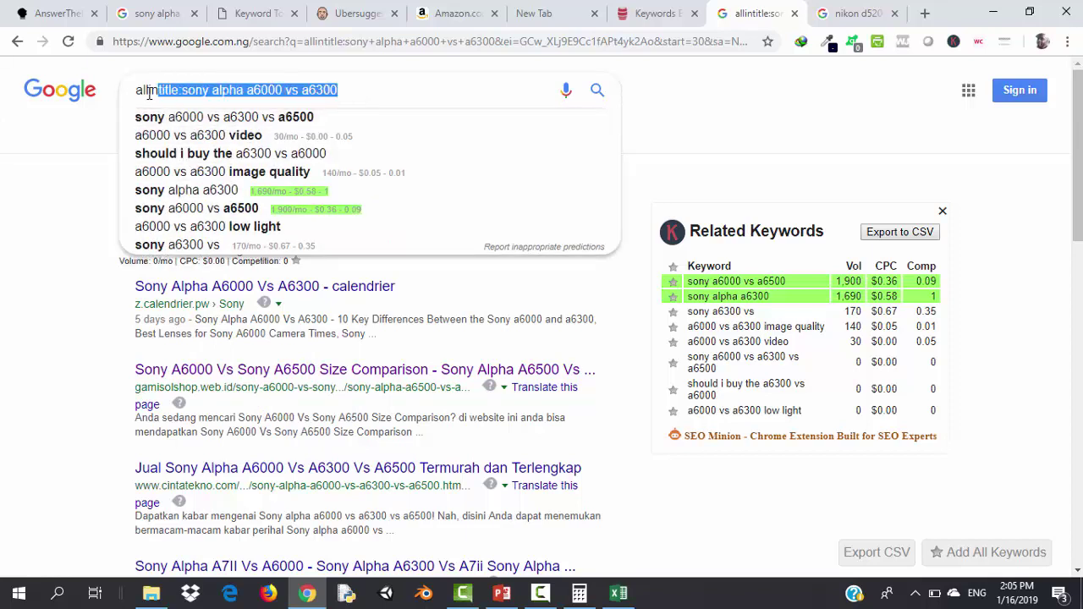
pyautogui.click(856, 12)
pyautogui.moveTo(336, 87); pyautogui.dragTo(120, 78)
pyautogui.write('allintitle:sony alpha a6000 vs a6300')
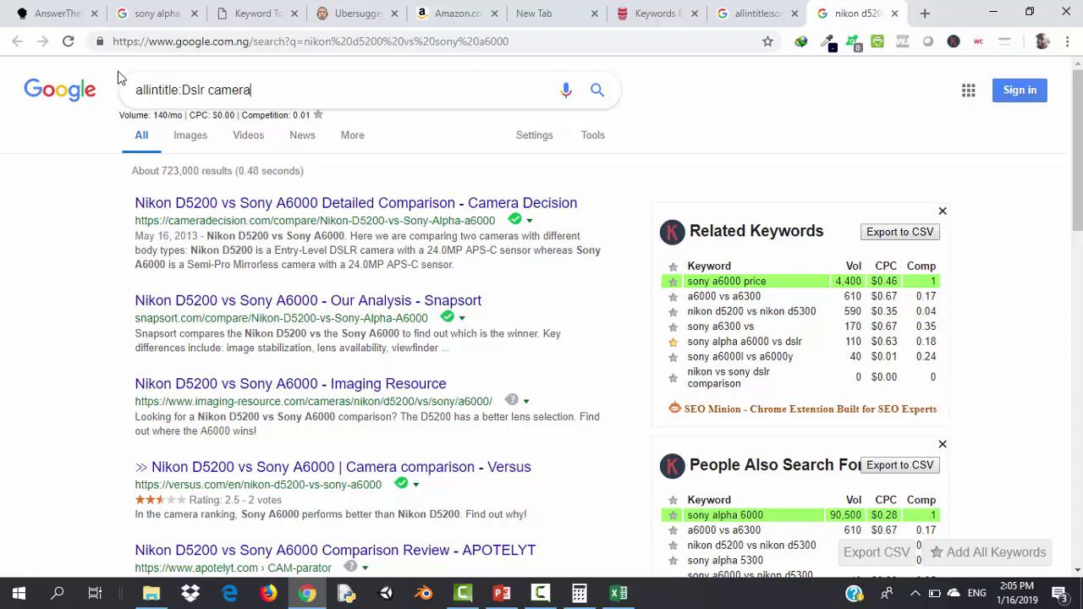
pyautogui.press('Return')
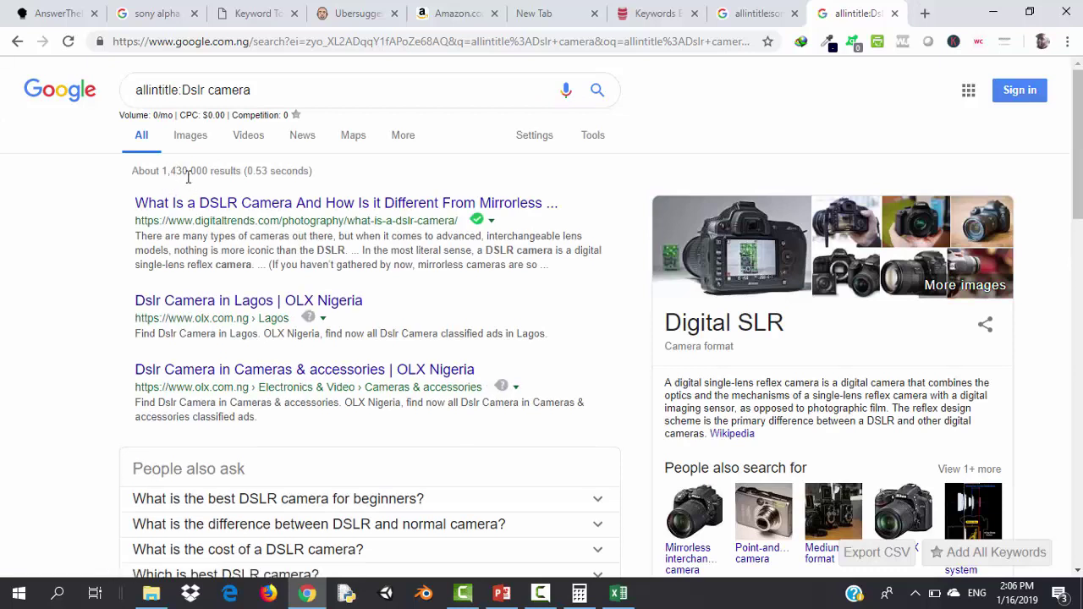
# Remove the allintitle: operator from the query and search for plain "Dslr camera"
pyautogui.click(182, 90)
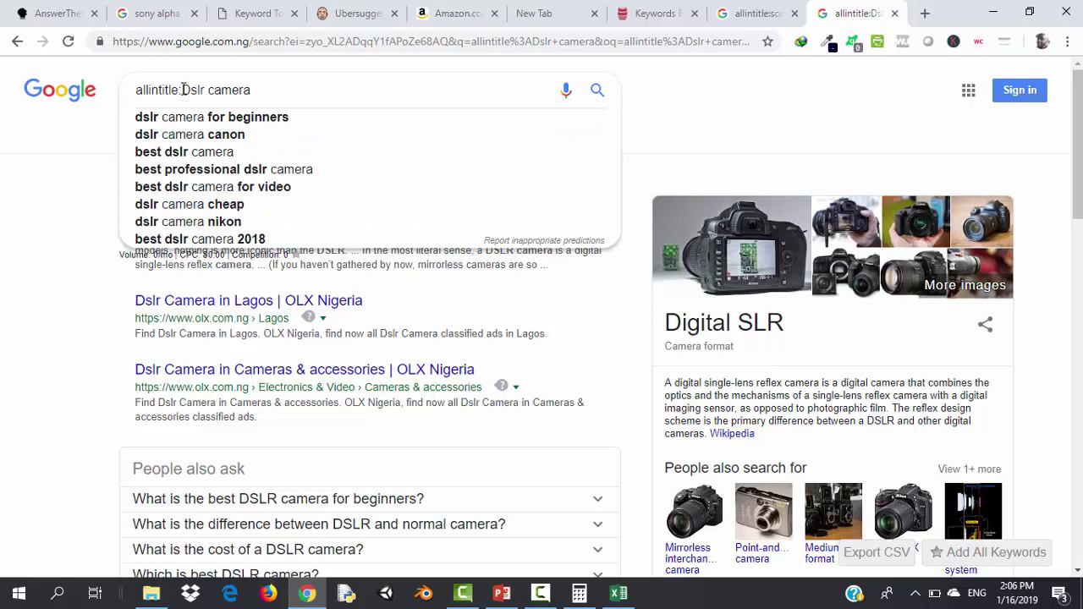
pyautogui.press('BackSpace')
pyautogui.press('BackSpace')
pyautogui.press('BackSpace')
pyautogui.press('BackSpace')
pyautogui.press('BackSpace')
pyautogui.press('BackSpace')
pyautogui.press('BackSpace')
pyautogui.press('BackSpace')
pyautogui.press('BackSpace')
pyautogui.press('BackSpace')
pyautogui.press('BackSpace')
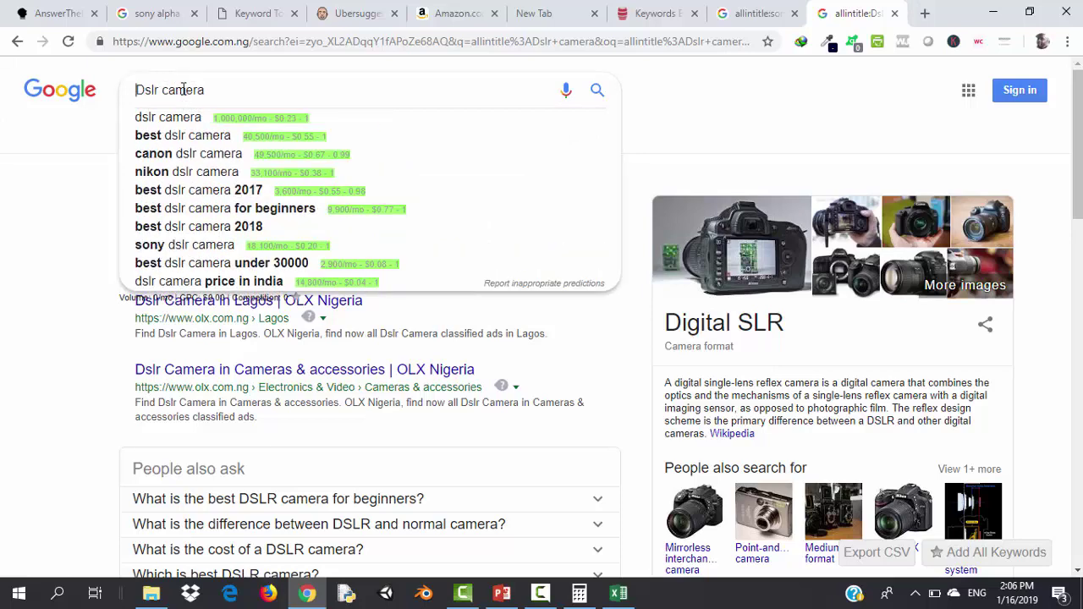
pyautogui.press('Return')
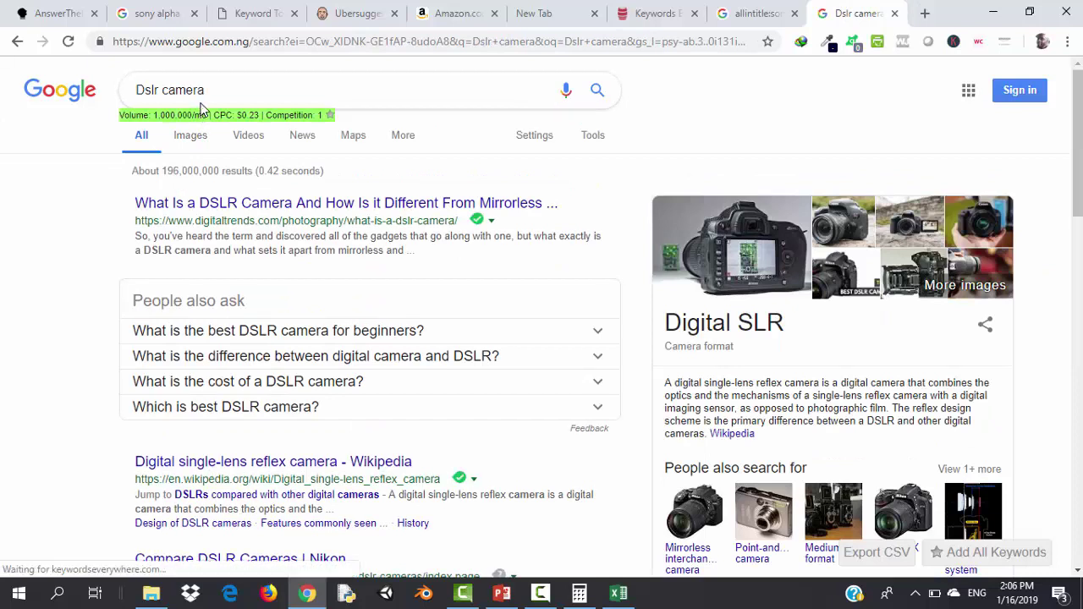
# Put the allintitle: operator back before "Dslr camera" and rerun the search
pyautogui.click(138, 89)
pyautogui.write('alli')
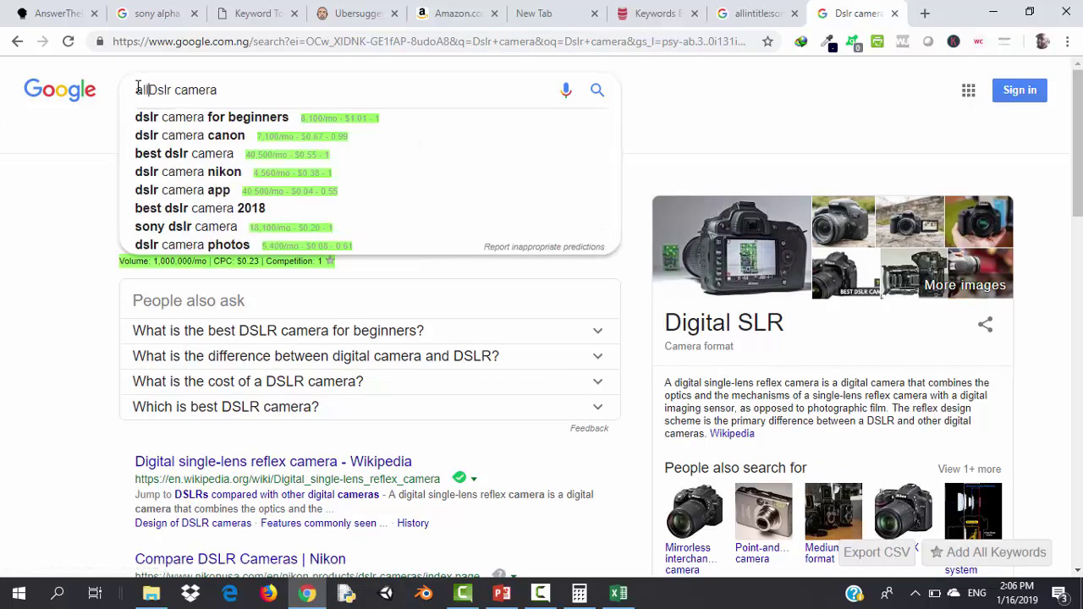
pyautogui.write('ntitle')
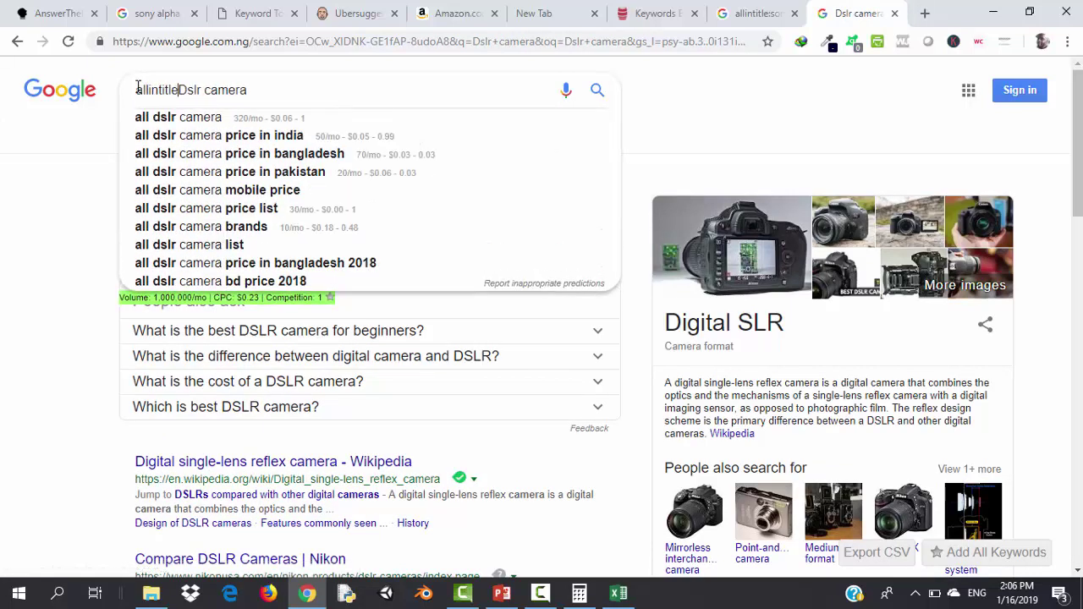
pyautogui.write(':')
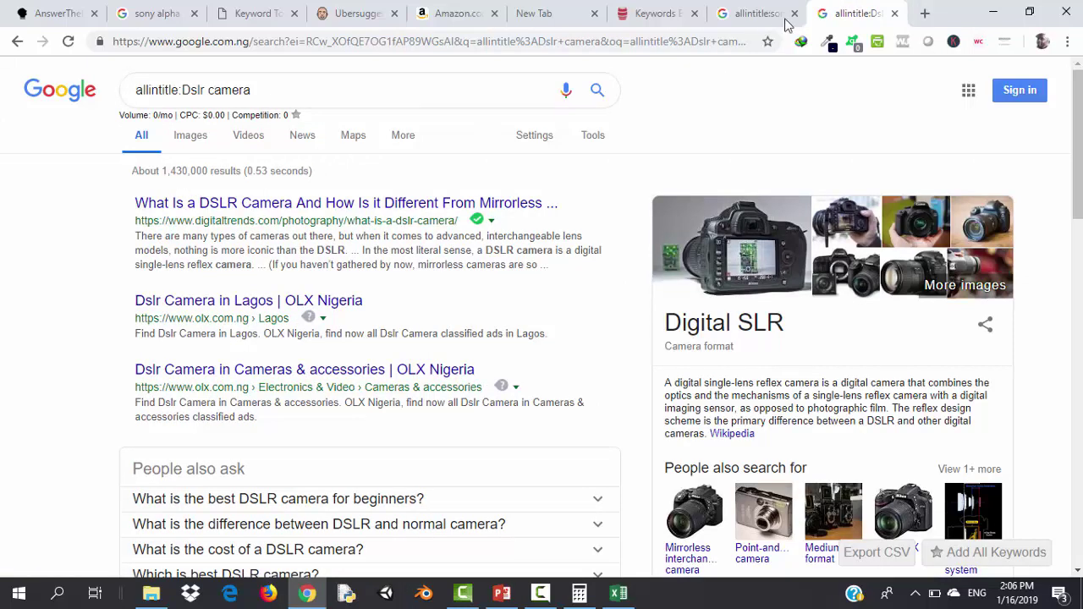
# Close the DSLR camera search tab and rerun "allintitle:sony alpha a6000 vs a6300" from its first results page
pyautogui.click(894, 13)
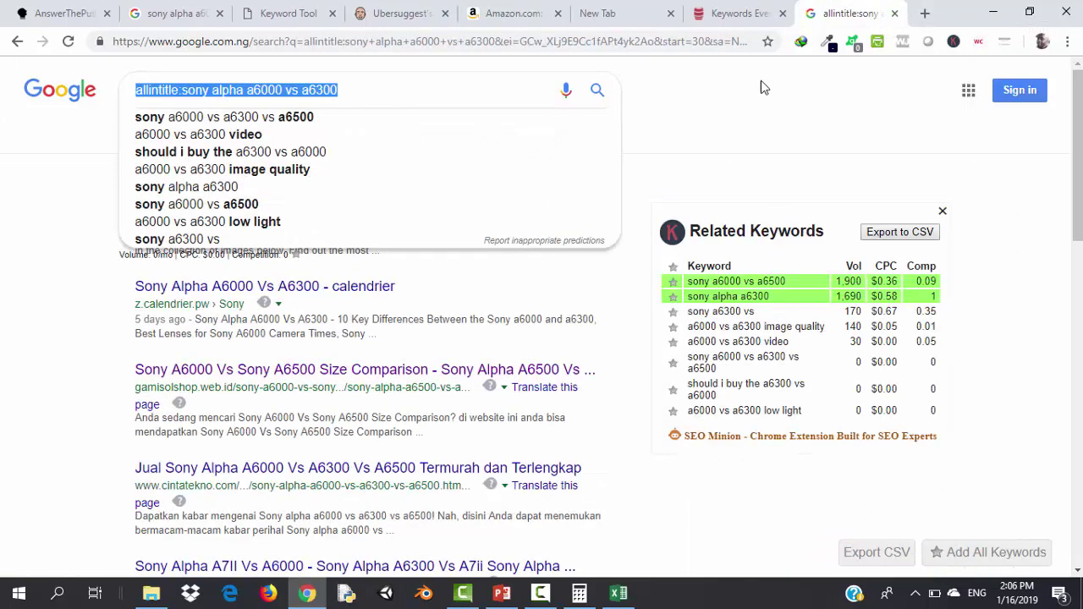
pyautogui.click(46, 308)
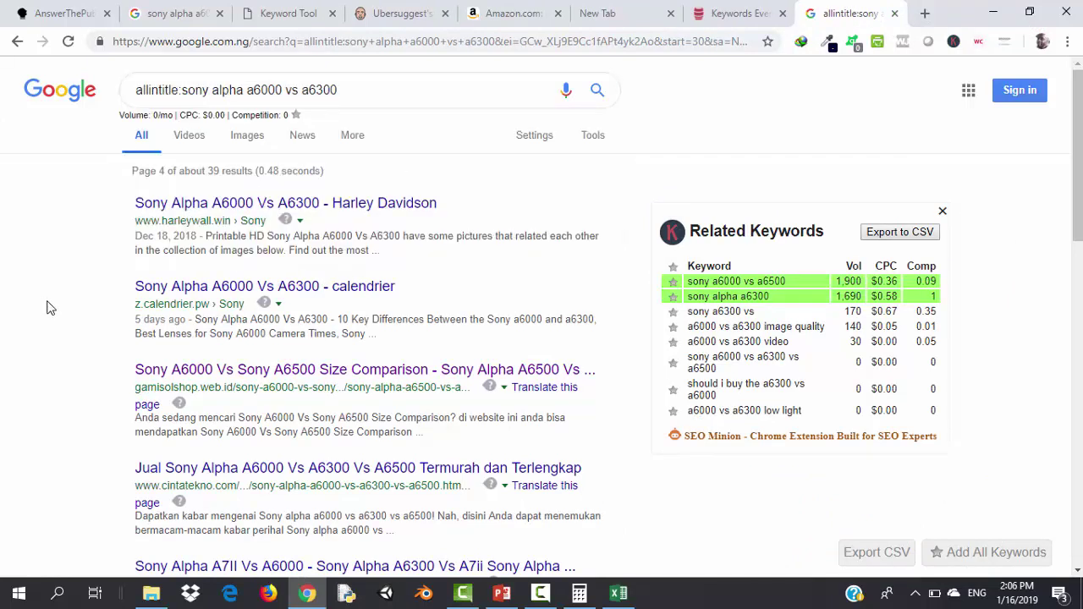
pyautogui.click(366, 85)
pyautogui.press('Return')
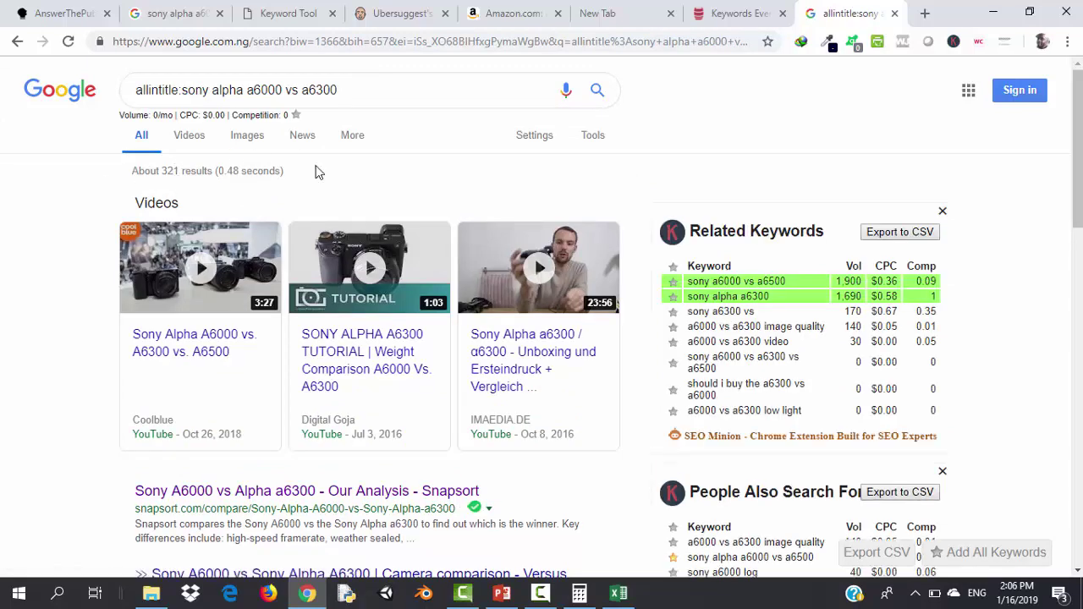
# Open the Snapsort and Versus results for Sony A6000 vs A6300 in new tabs, keeping the search results open
pyautogui.scroll(-1, 553, 320)
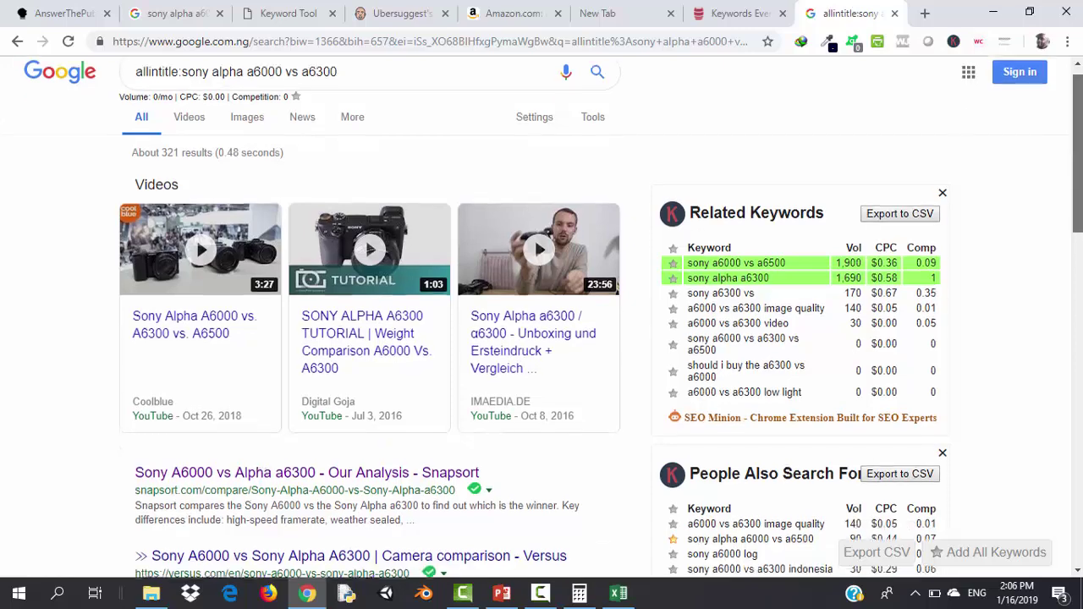
pyautogui.scroll(-2, 553, 320)
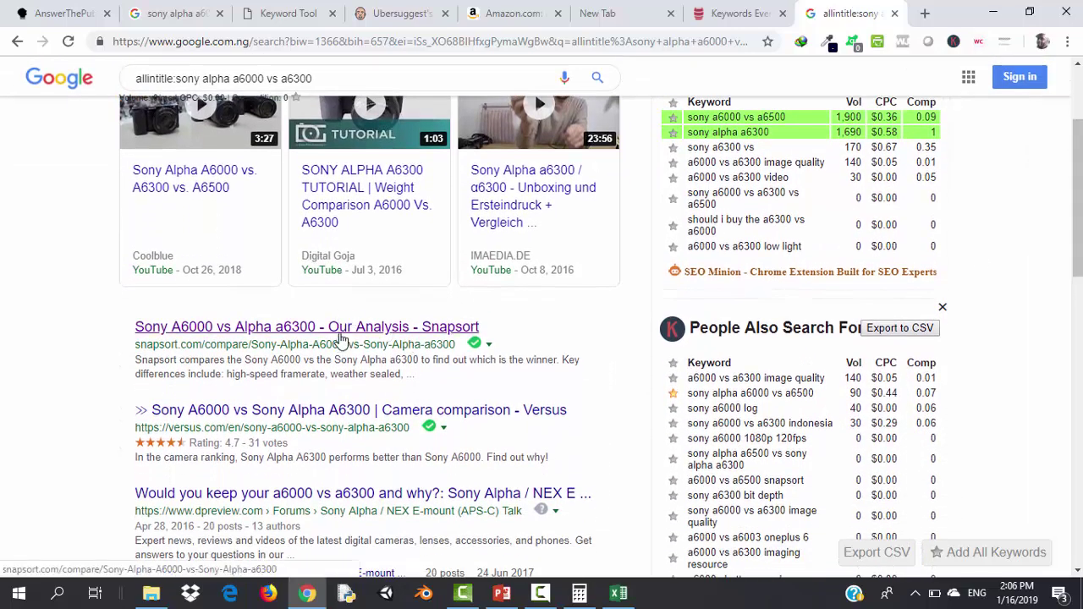
pyautogui.rightClick(341, 338)
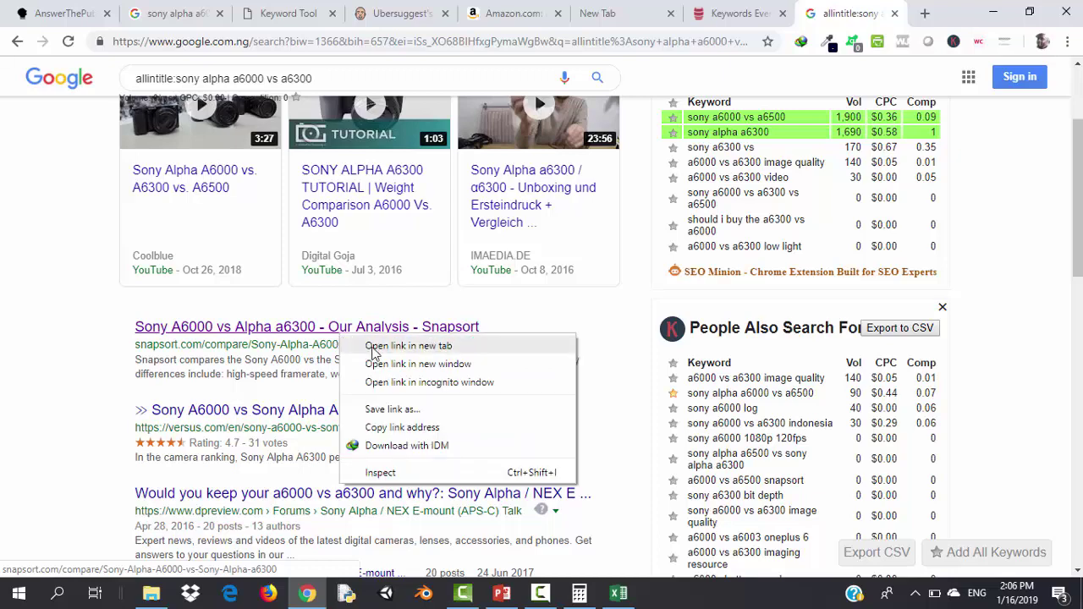
pyautogui.click(377, 347)
pyautogui.scroll(-1, 2, 442)
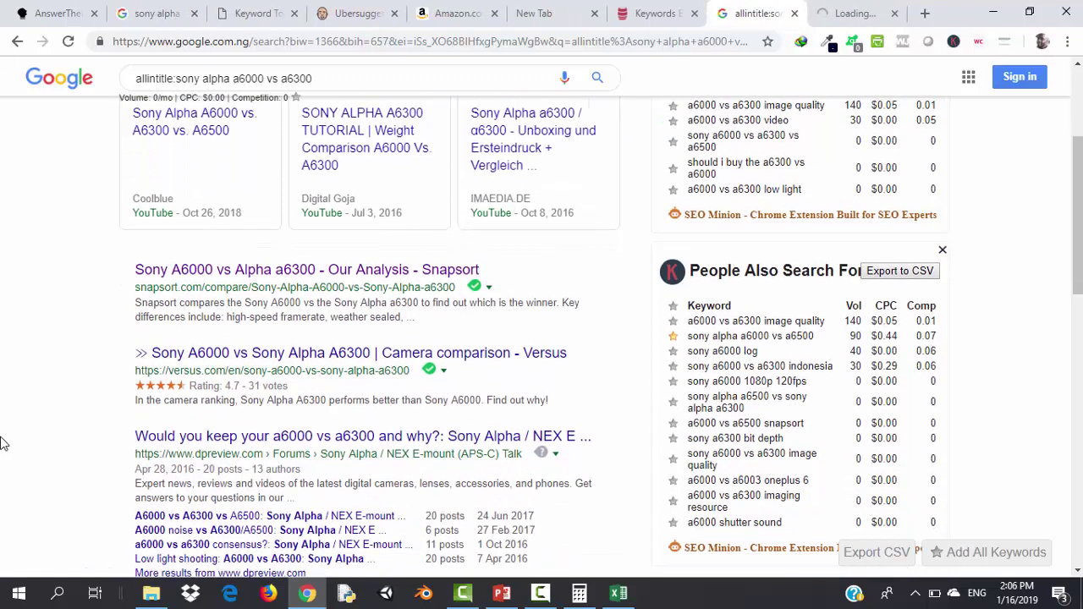
pyautogui.rightClick(290, 349)
pyautogui.click(338, 359)
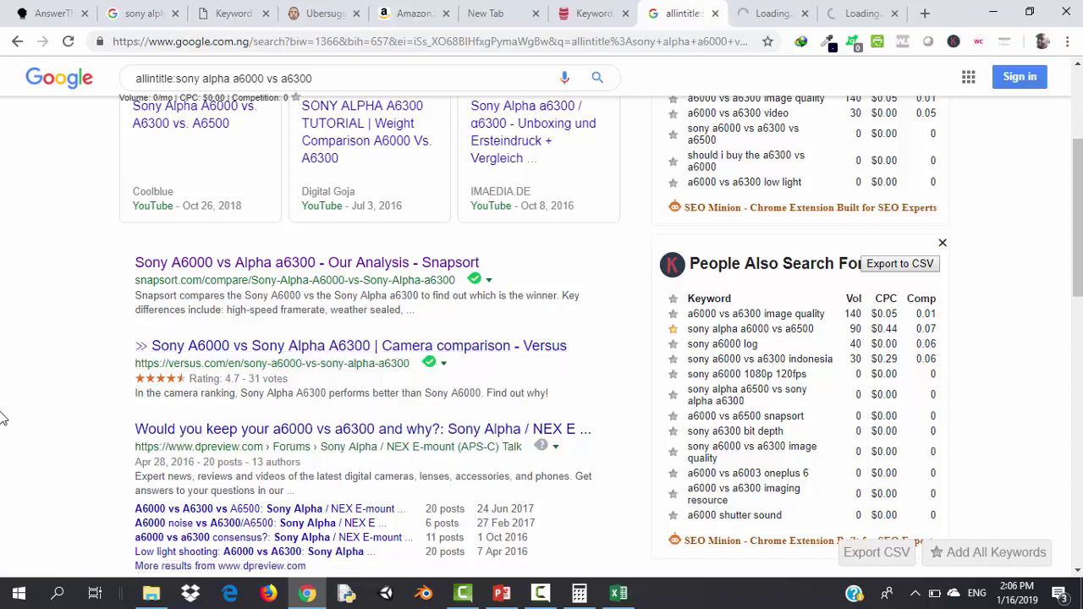
# Open the dpreview forum thread and the digicamdb sensor comparison from the results in new tabs
pyautogui.scroll(-1, 4, 414)
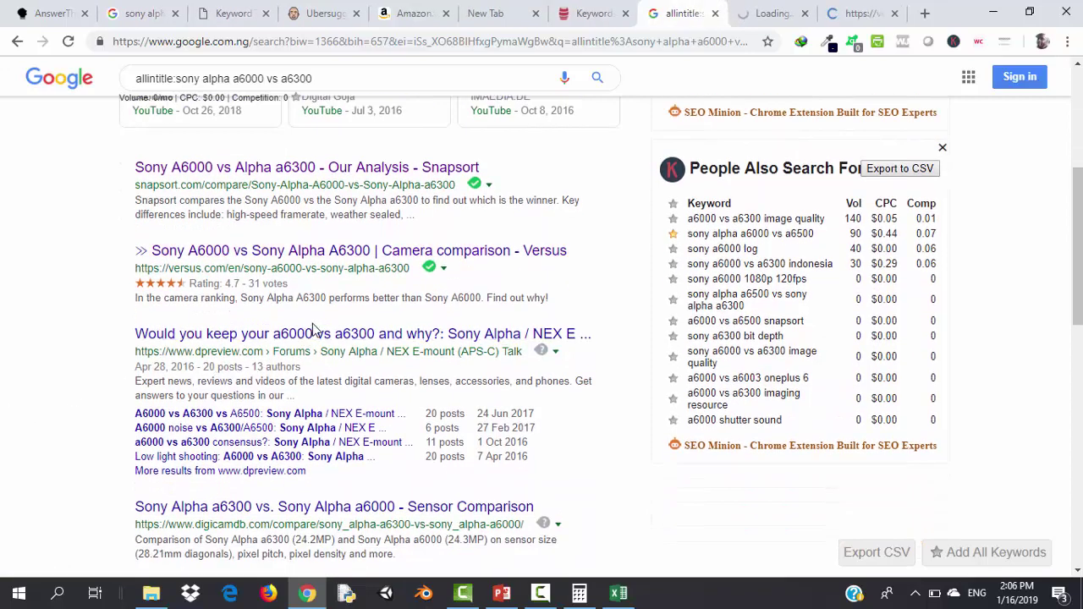
pyautogui.rightClick(313, 333)
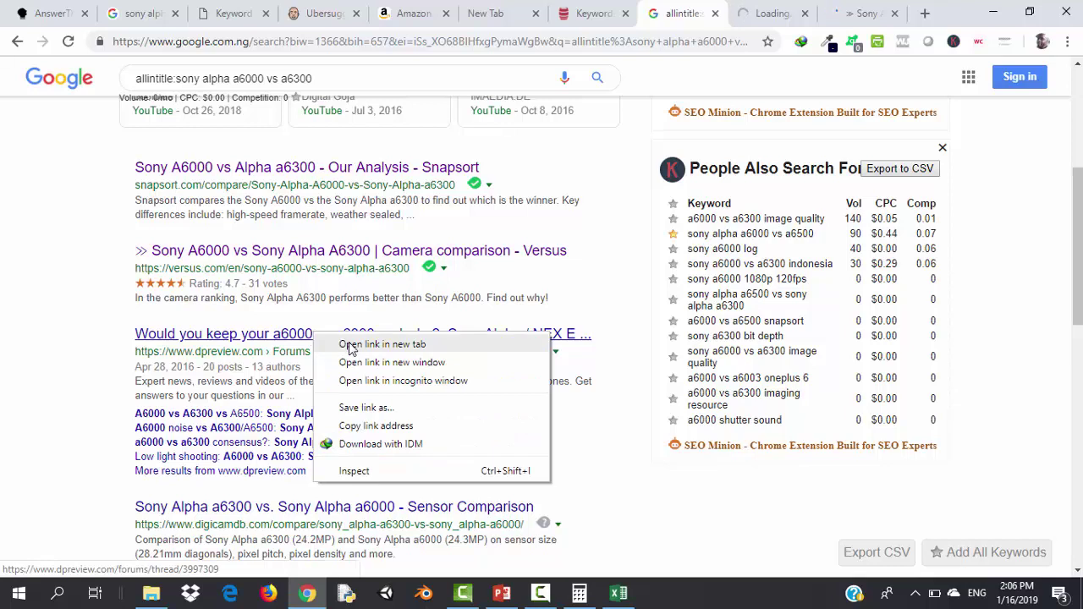
pyautogui.click(351, 346)
pyautogui.rightClick(253, 511)
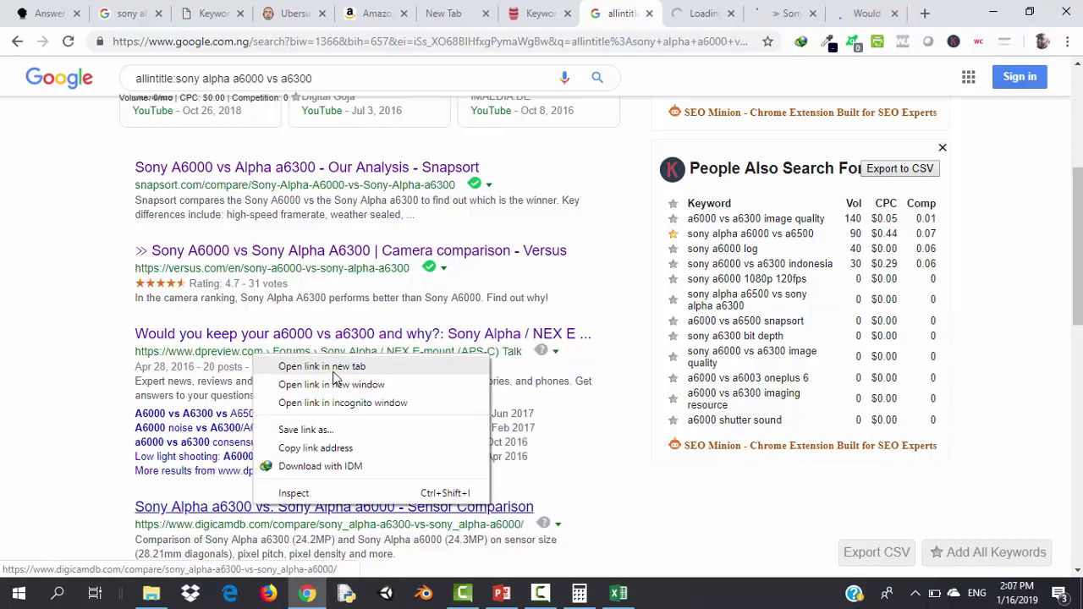
pyautogui.click(334, 372)
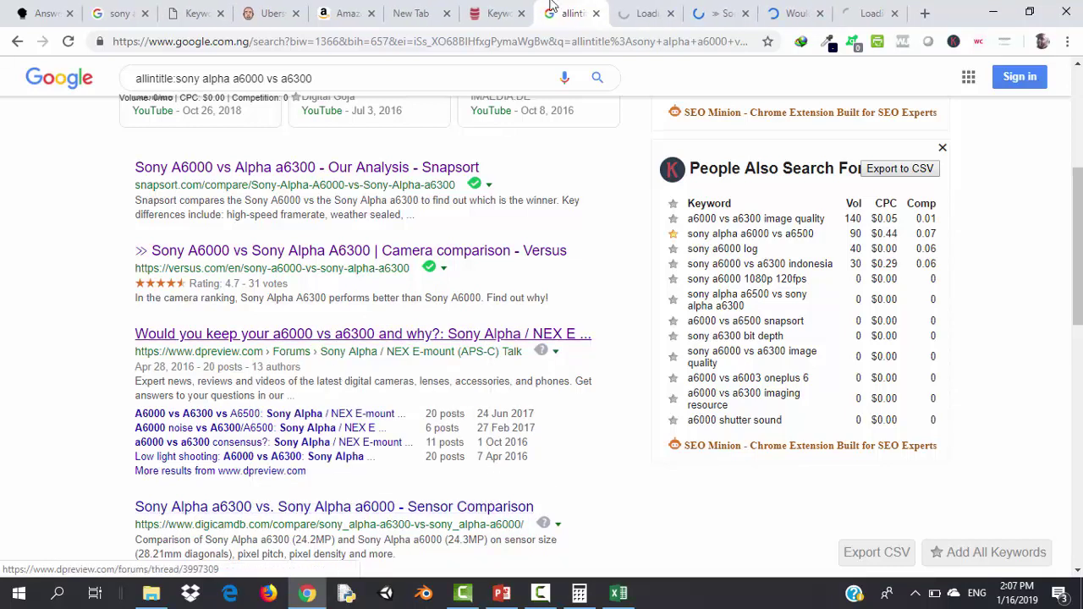
# Check the newly opened result pages and examine the Versus comparison of the Sony A6000 and Alpha A6300 from overview to specs
pyautogui.click(776, 11)
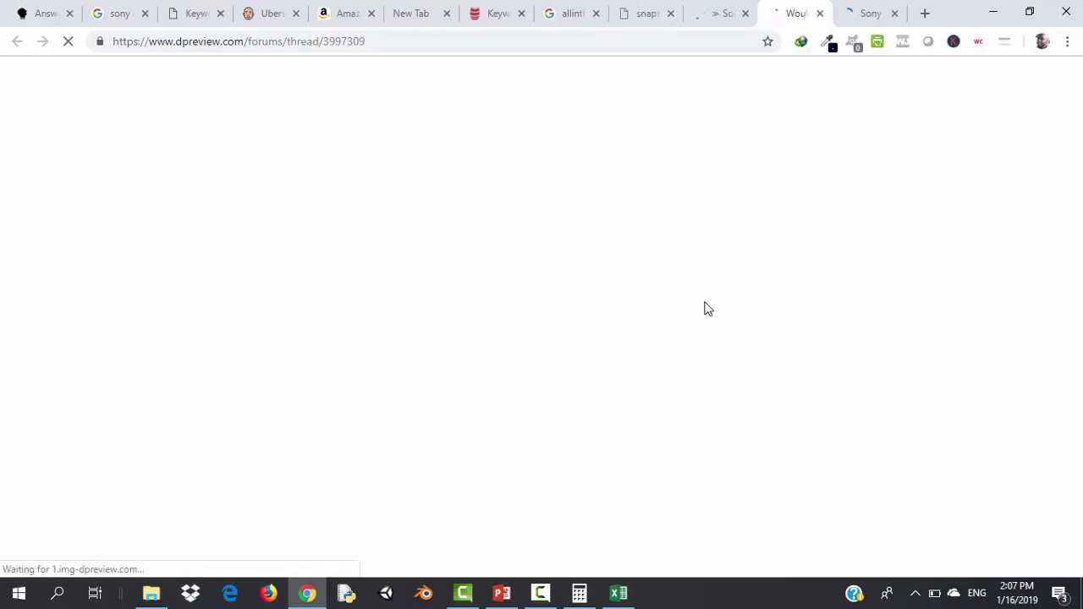
pyautogui.click(655, 4)
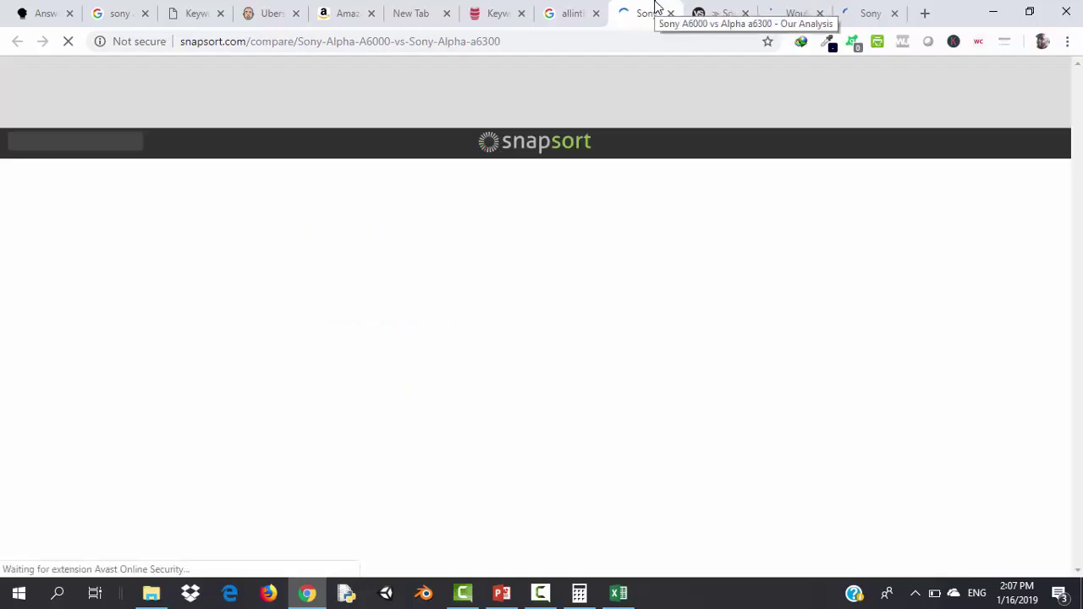
pyautogui.click(710, 9)
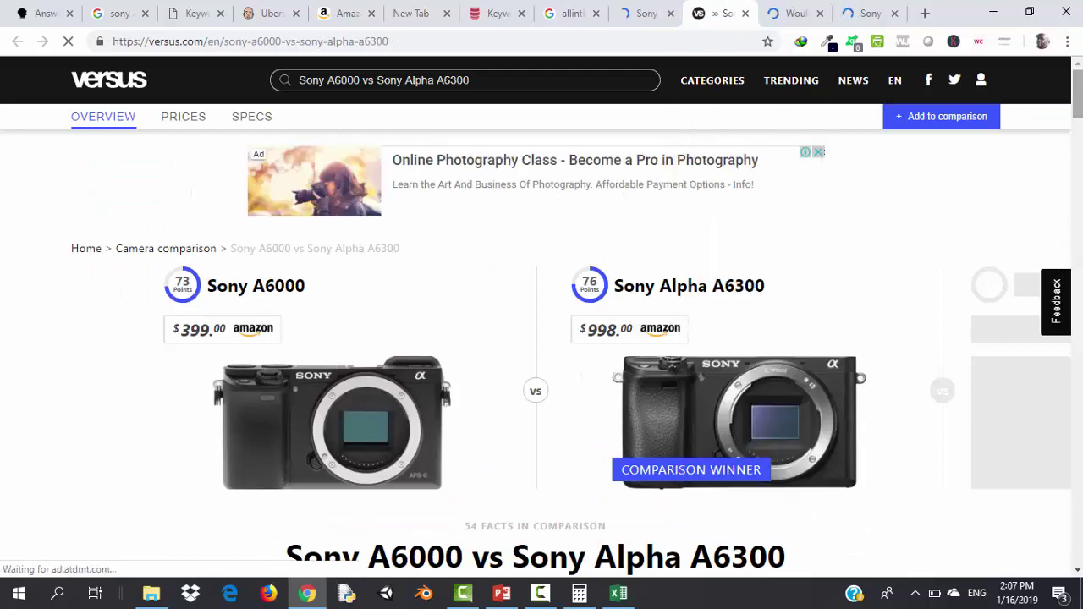
pyautogui.scroll(-8, 541, 339)
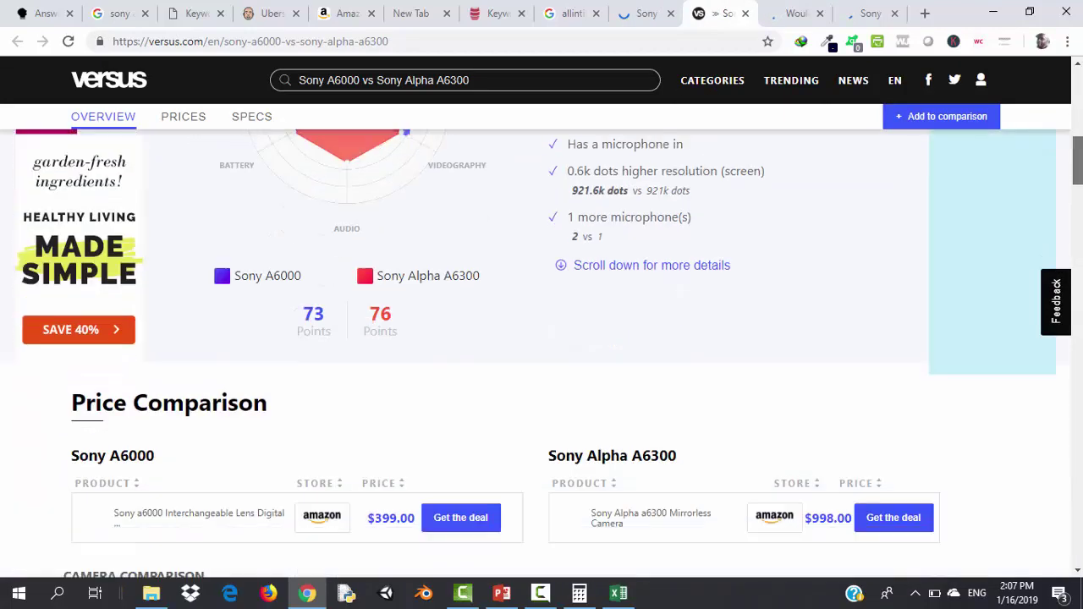
pyautogui.scroll(-15, 542, 338)
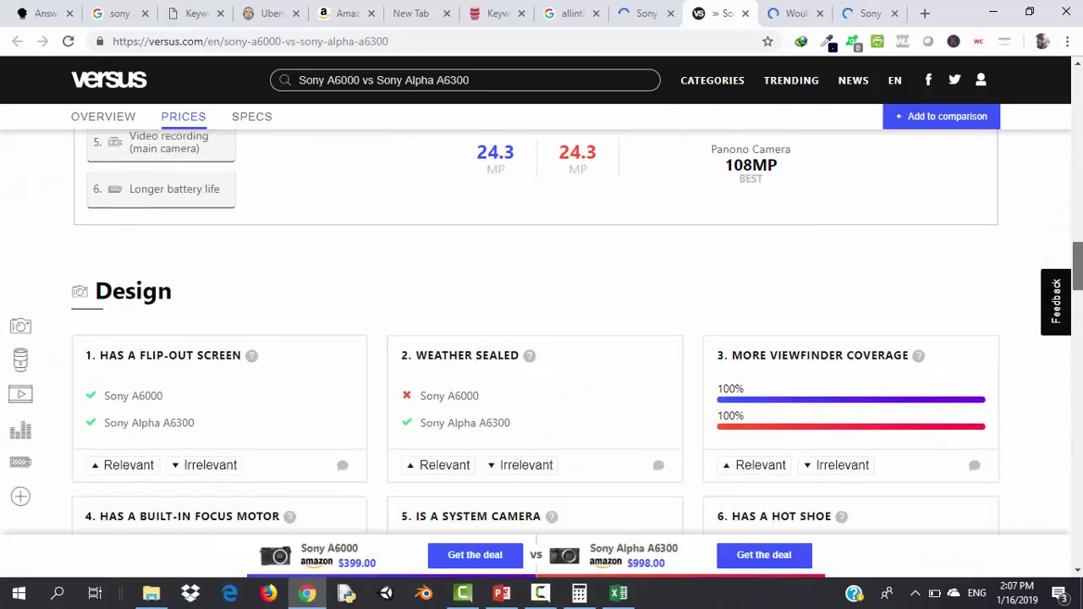
pyautogui.scroll(-10, 541, 338)
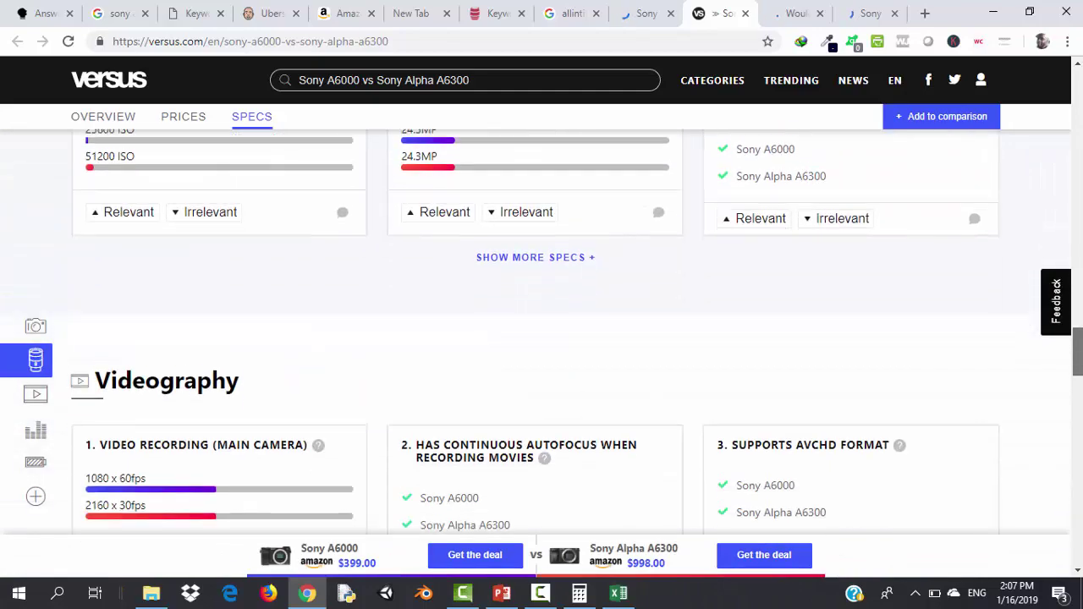
pyautogui.scroll(-4, 541, 338)
pyautogui.moveTo(1077, 360); pyautogui.dragTo(1066, 150)
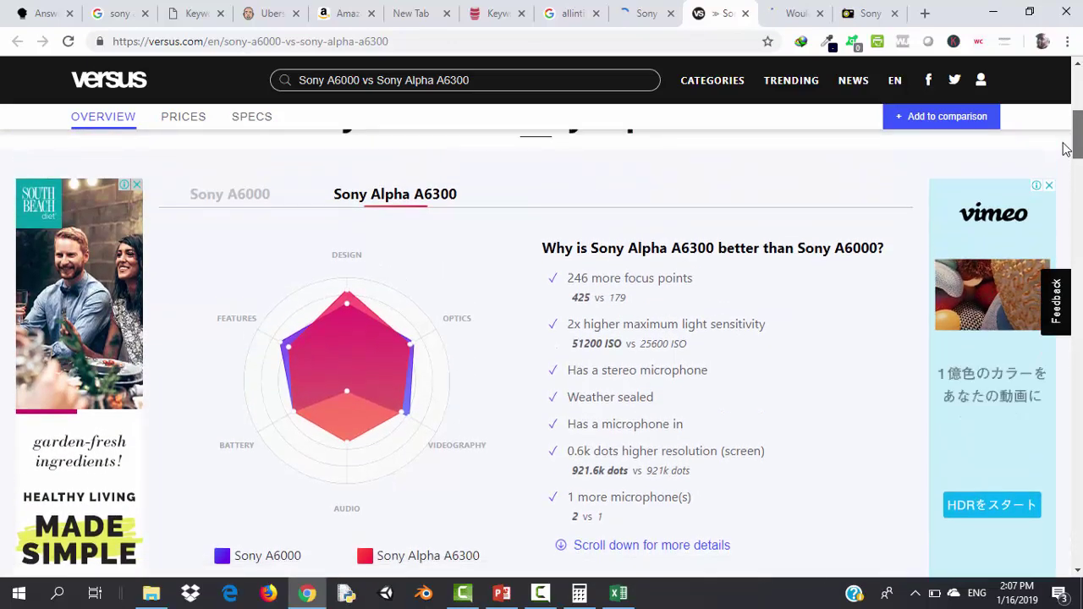
pyautogui.moveTo(1066, 150); pyautogui.dragTo(1080, 311)
# Look over Snapsort's high-level comparison of the A6000 and a6300, and close the Versus tab
pyautogui.click(648, 10)
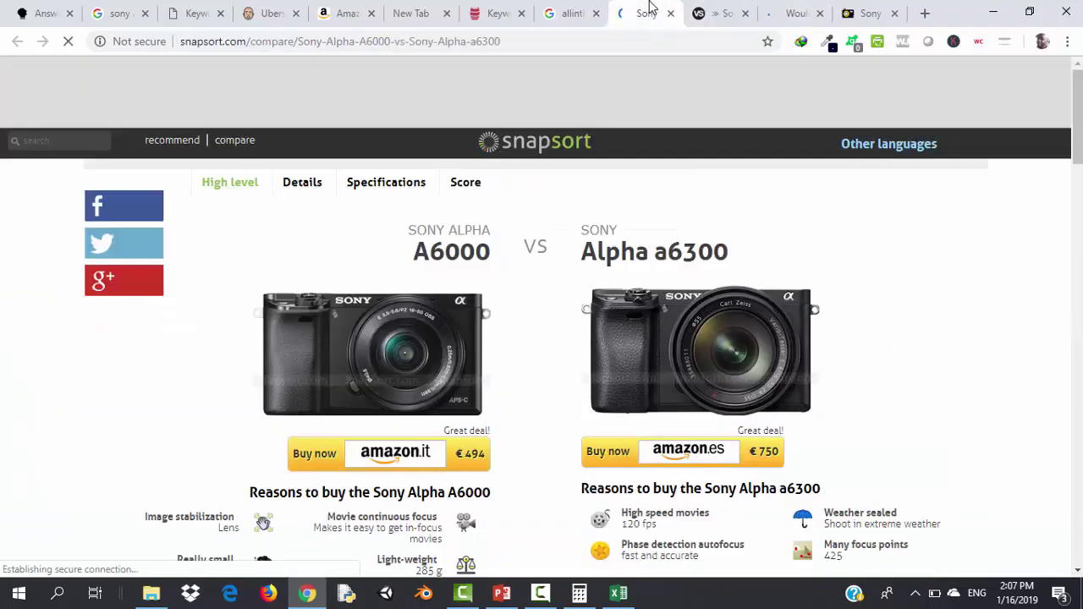
pyautogui.moveTo(1077, 127); pyautogui.dragTo(1078, 153)
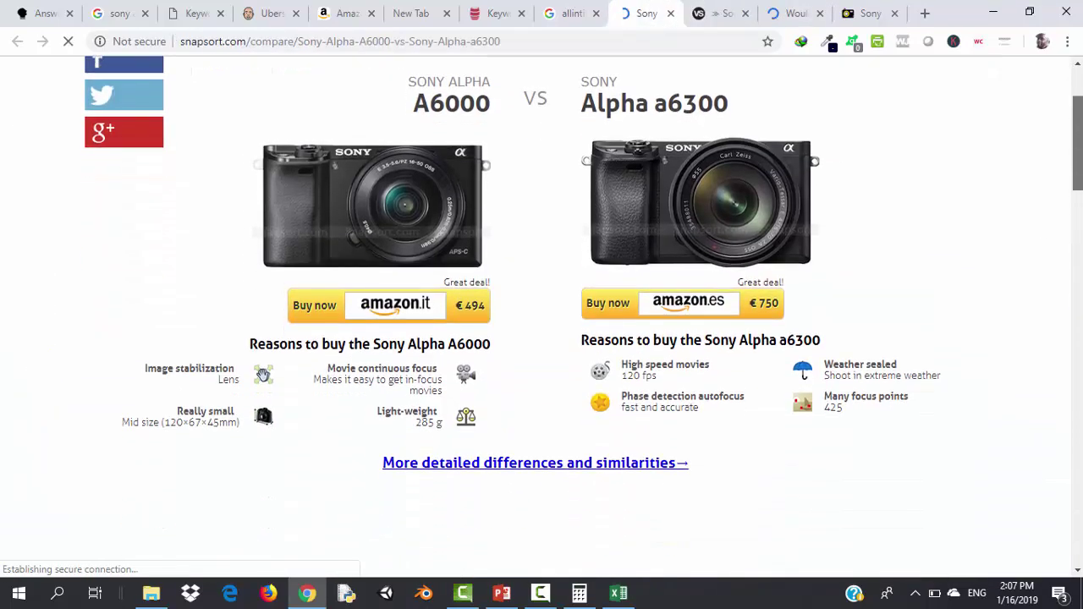
pyautogui.click(745, 13)
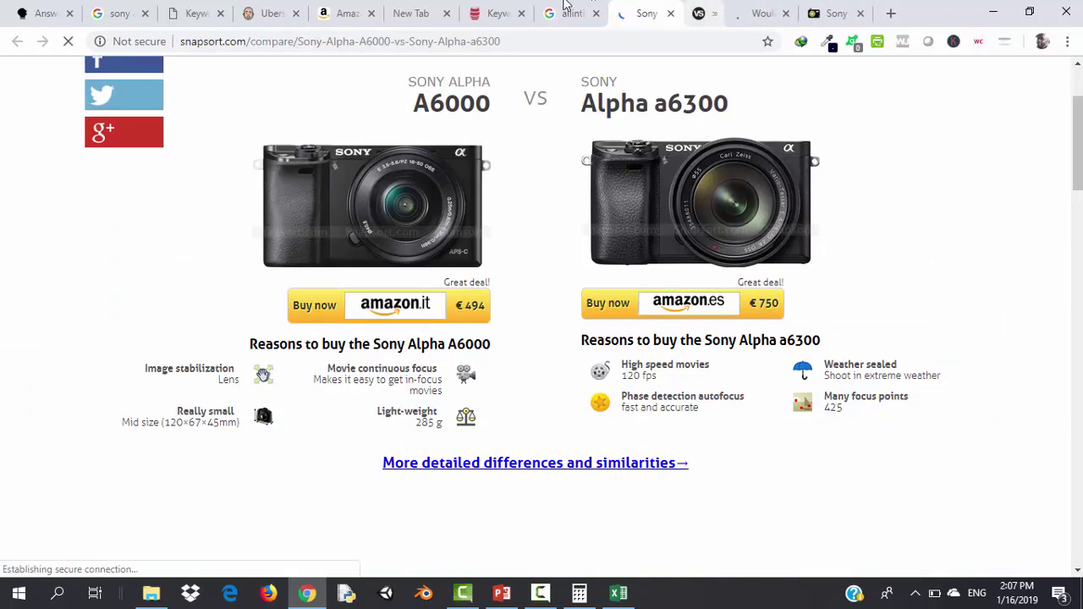
pyautogui.click(569, 10)
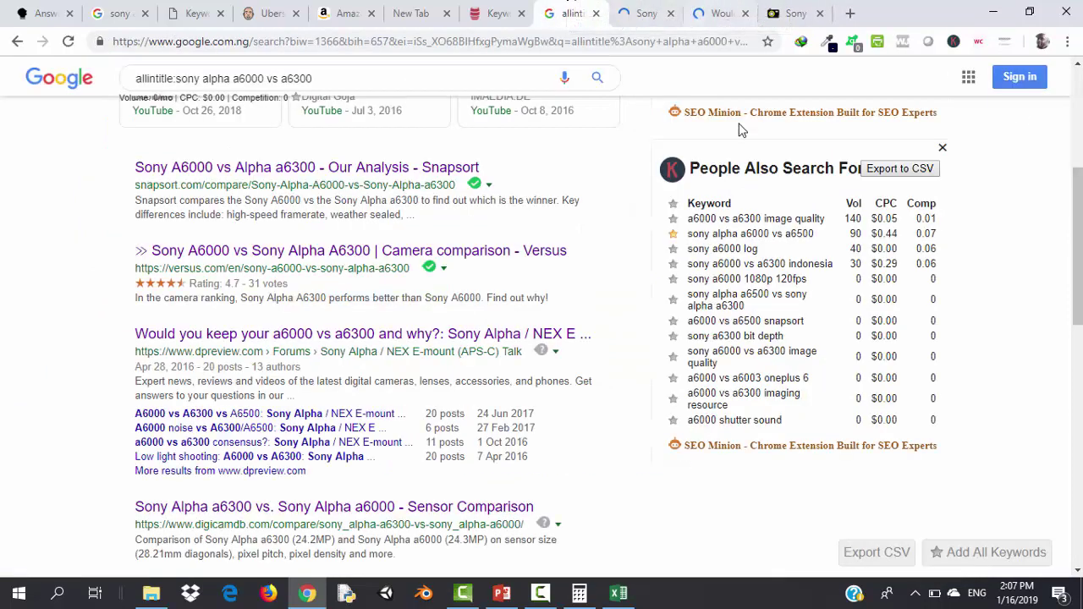
pyautogui.click(725, 7)
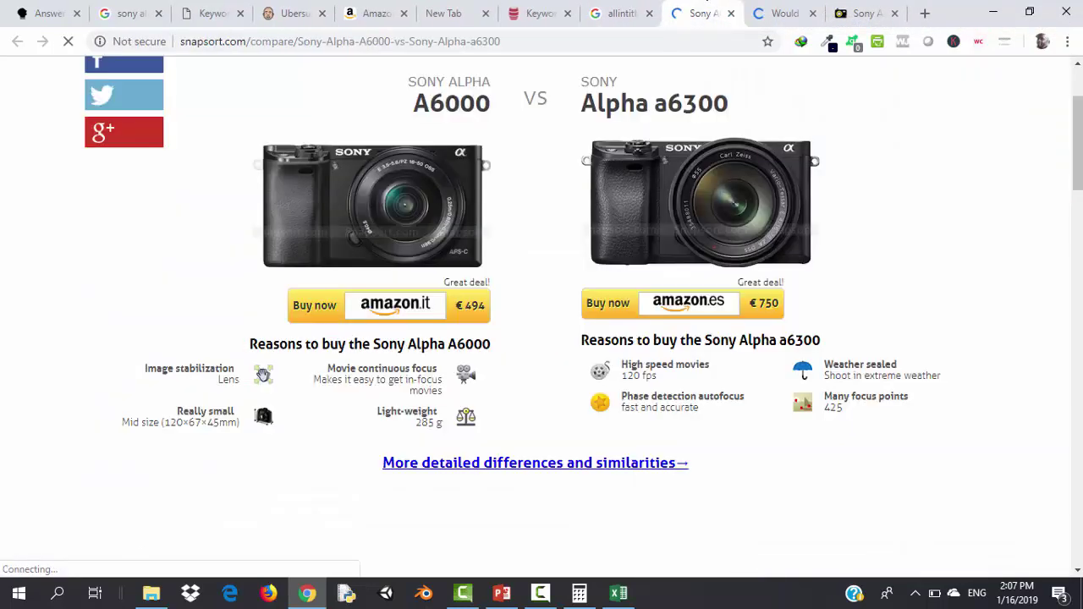
pyautogui.click(705, 10)
pyautogui.moveTo(1077, 134); pyautogui.dragTo(1057, 73)
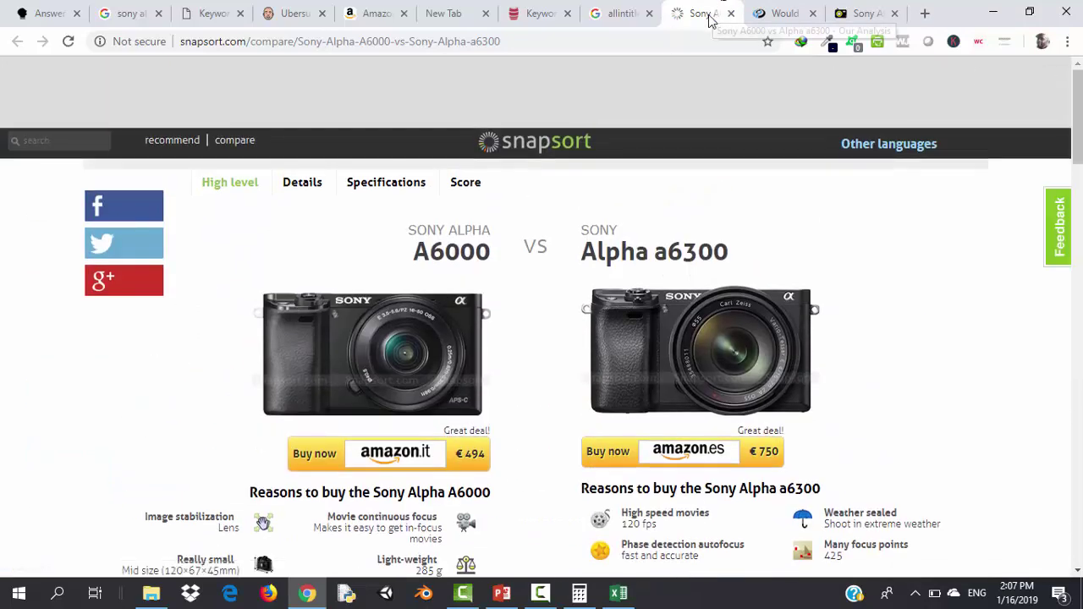
# Review Snapsort's Details comparison of the two cameras and close its tab
pyautogui.click(302, 183)
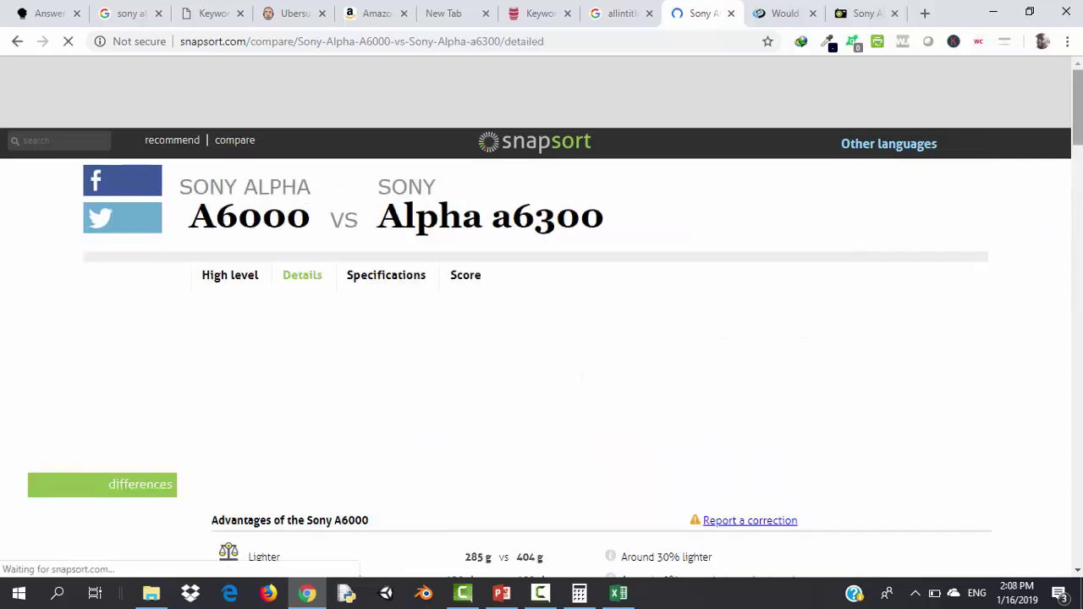
pyautogui.scroll(-15, 542, 313)
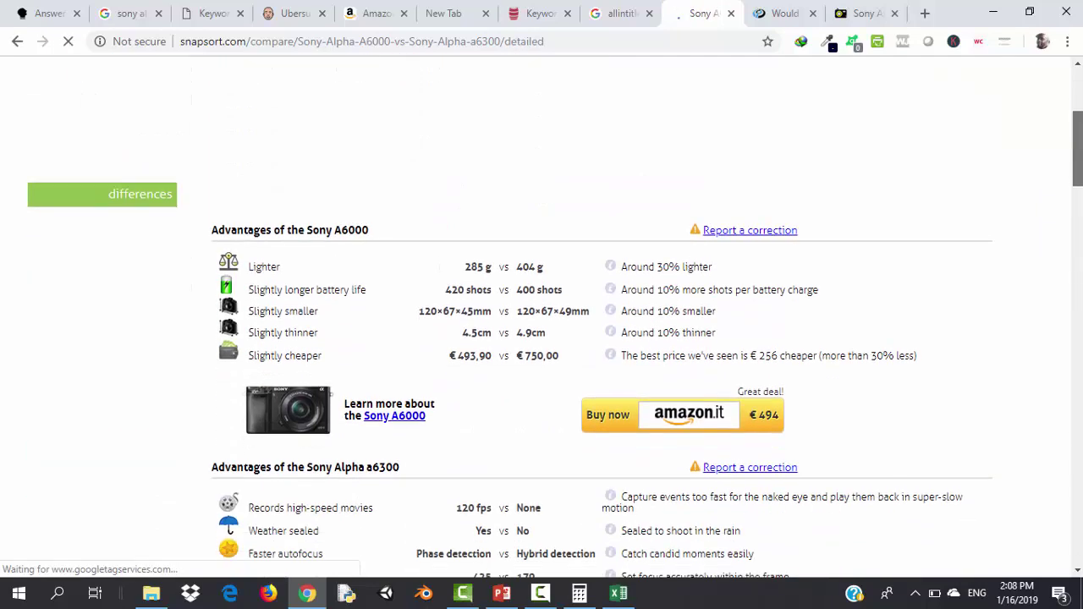
pyautogui.scroll(-3, 1070, 181)
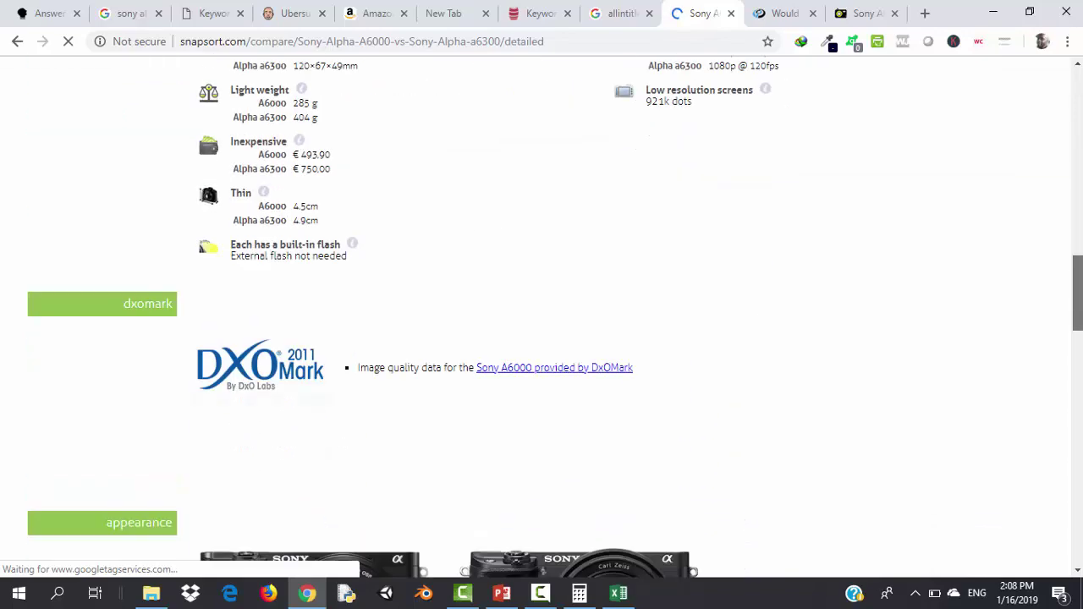
pyautogui.scroll(6, 1070, 182)
pyautogui.scroll(9, 1057, 127)
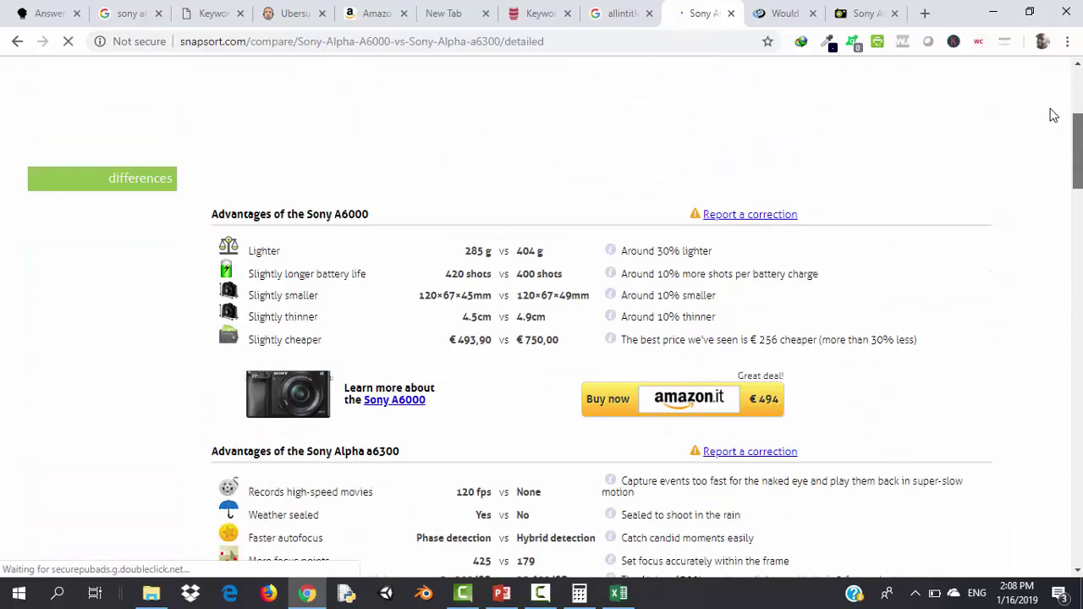
pyautogui.scroll(4, 1041, 59)
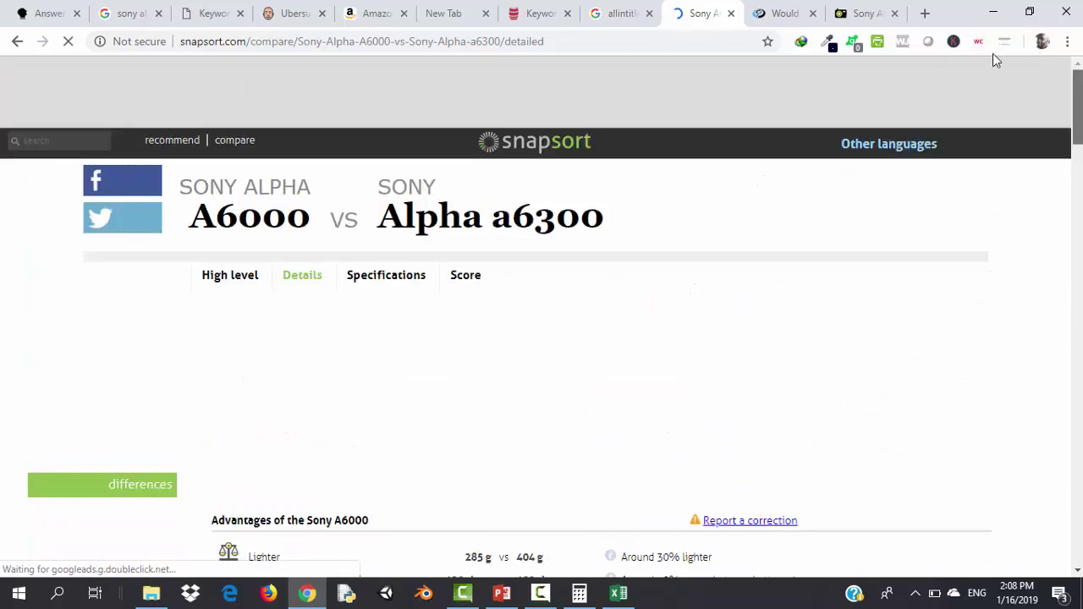
pyautogui.click(732, 14)
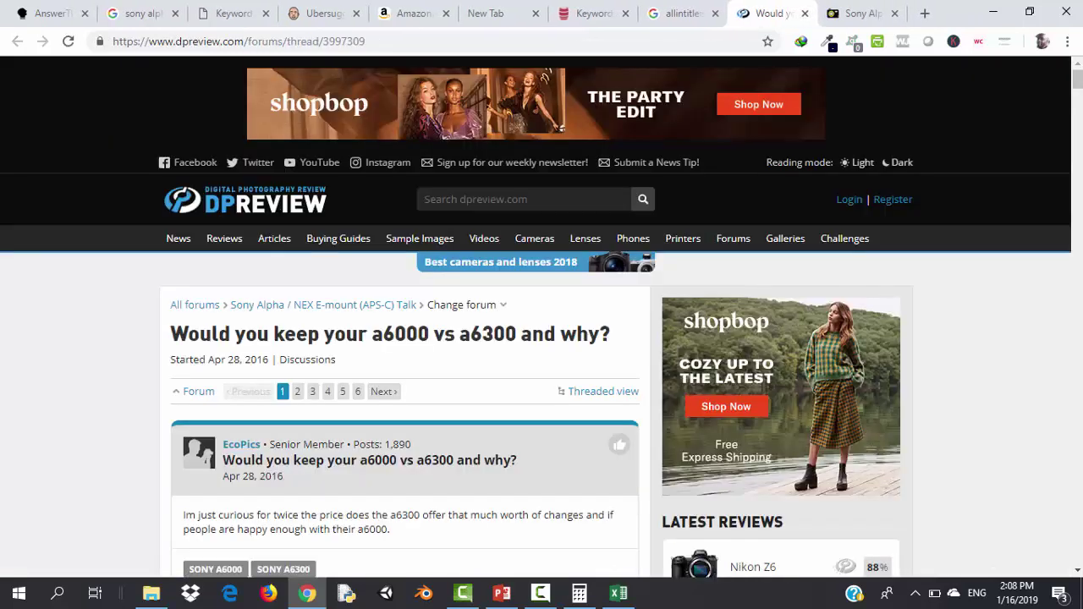
# Skim the dpreview forum thread "Would you keep your a6000 vs a6300 and why?" and close its tab
pyautogui.scroll(-5, 1077, 93)
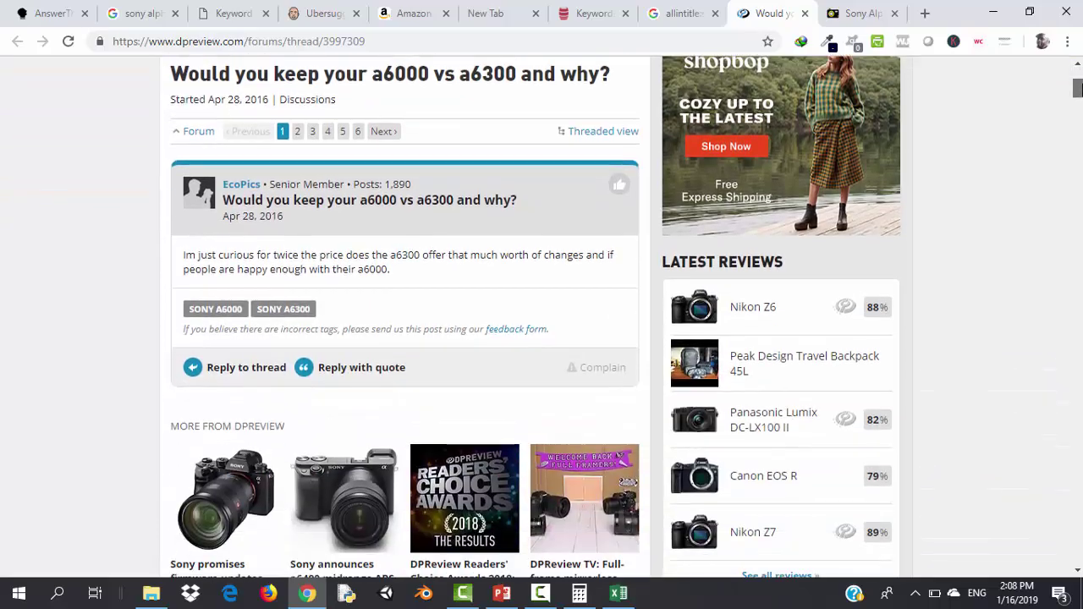
pyautogui.scroll(-8, 534, 317)
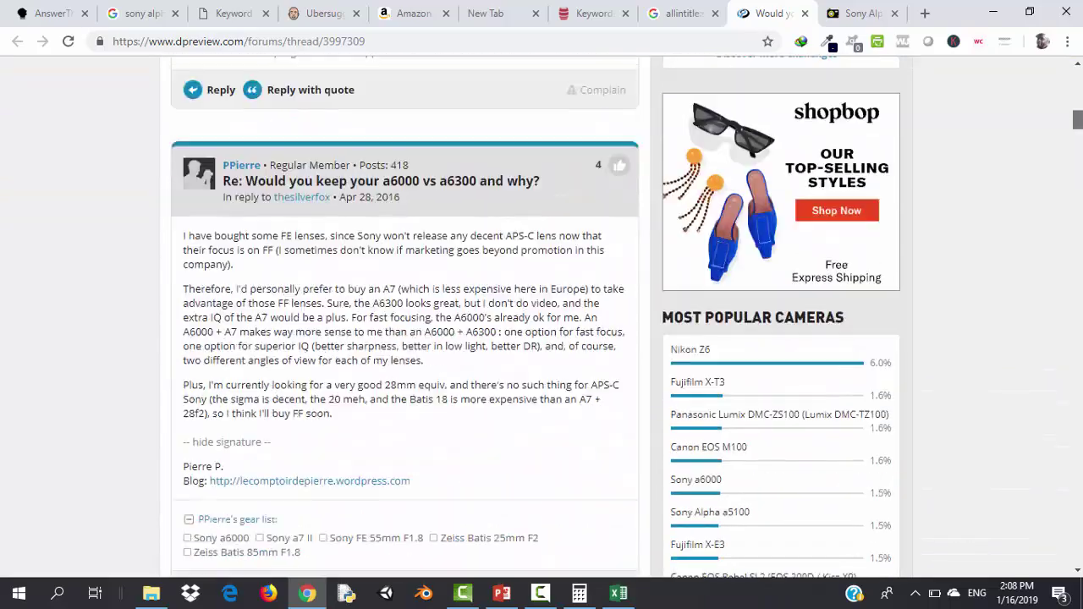
pyautogui.scroll(13, 1070, 52)
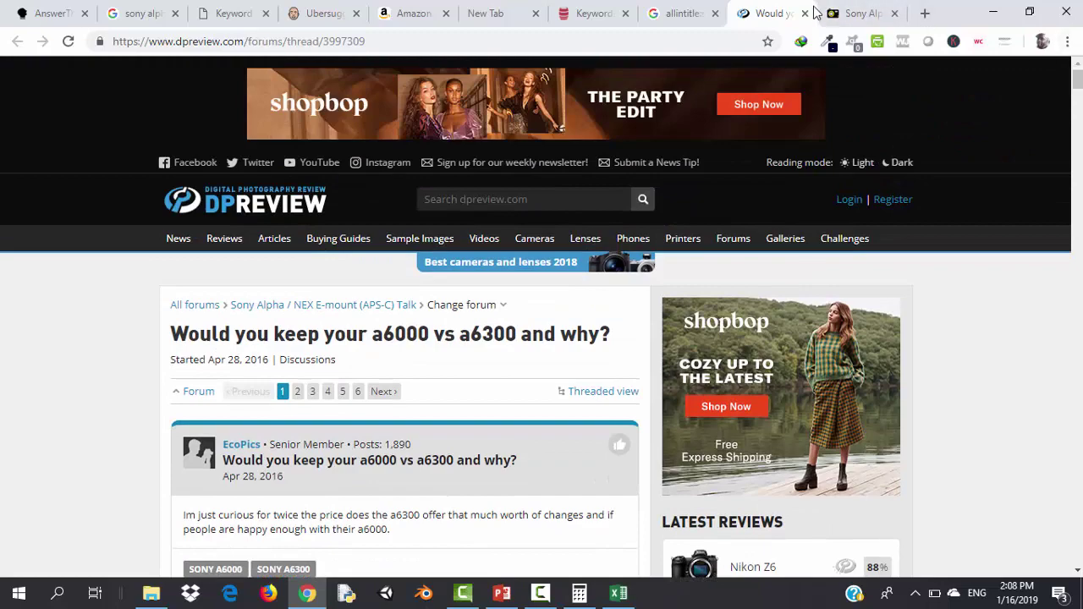
pyautogui.click(805, 15)
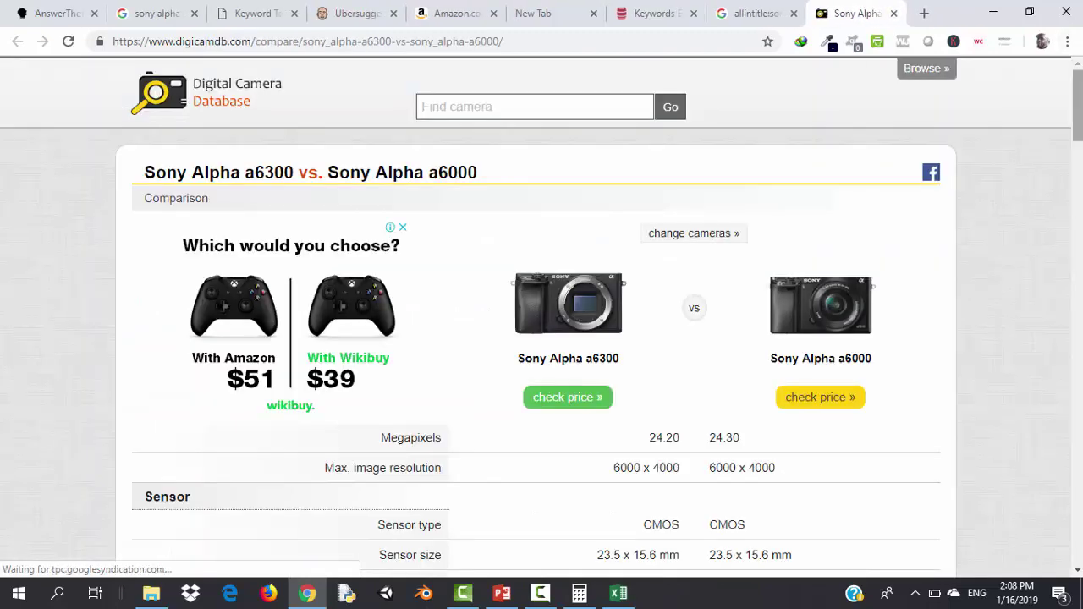
# Examine the digicamdb comparison of the a6300 and a6000, highlighting the text of the sensor size comparison section
pyautogui.moveTo(1077, 88); pyautogui.dragTo(1079, 188)
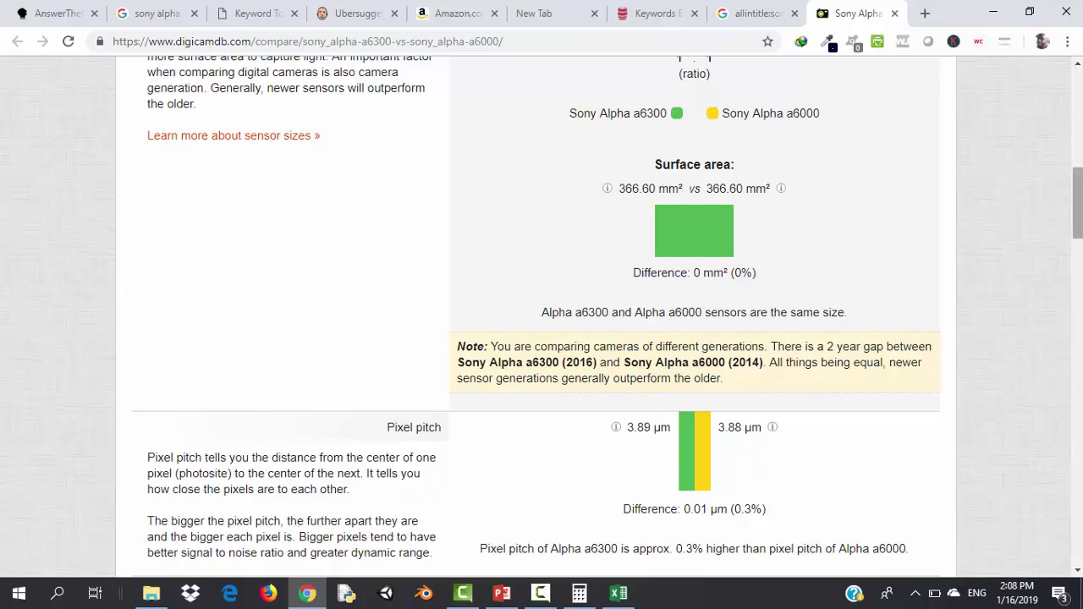
pyautogui.moveTo(1079, 199); pyautogui.dragTo(1080, 284)
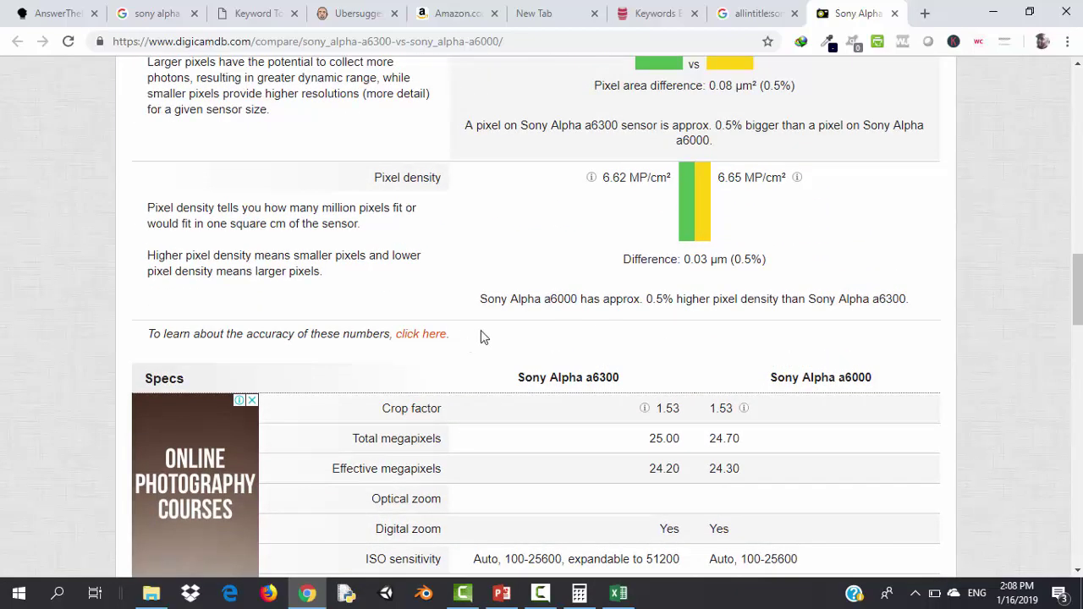
pyautogui.moveTo(947, 310); pyautogui.dragTo(135, 321)
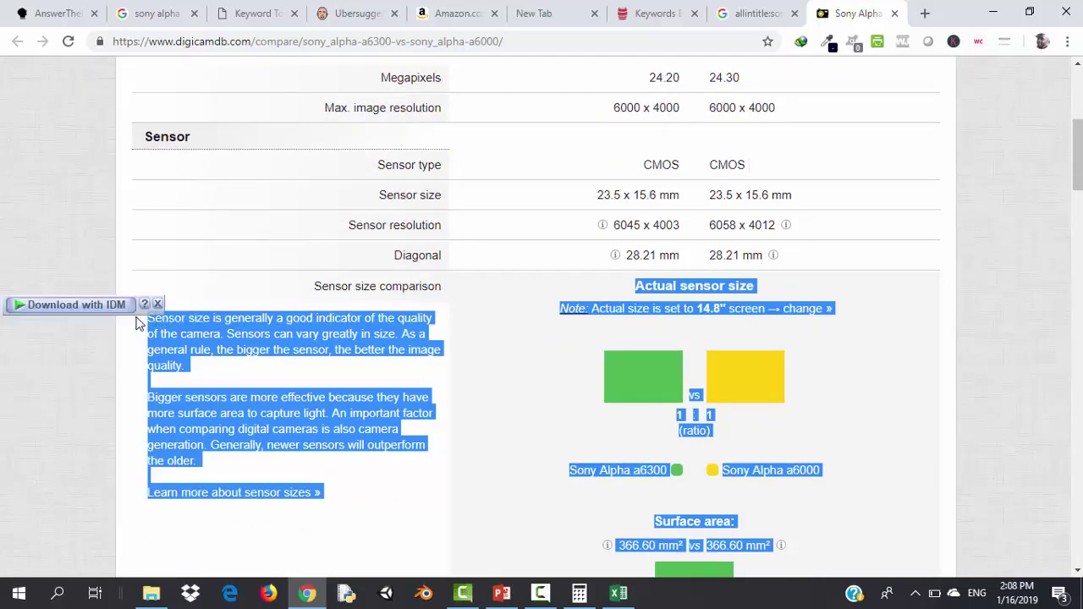
# Count the words in the highlighted digicamdb text, dismiss the count, and close the digicamdb tab
pyautogui.rightClick(237, 364)
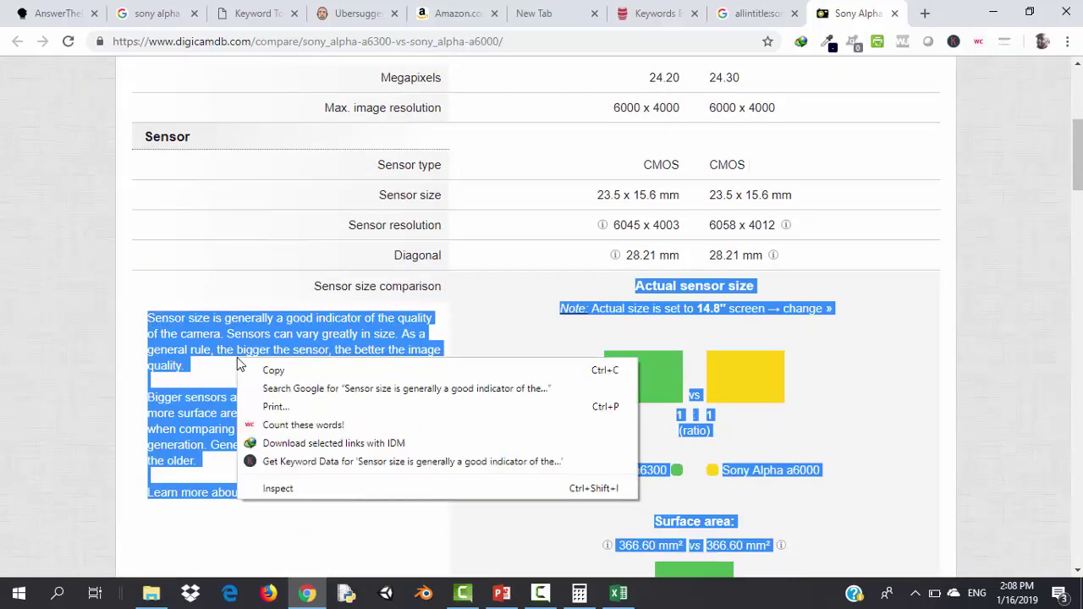
pyautogui.click(283, 425)
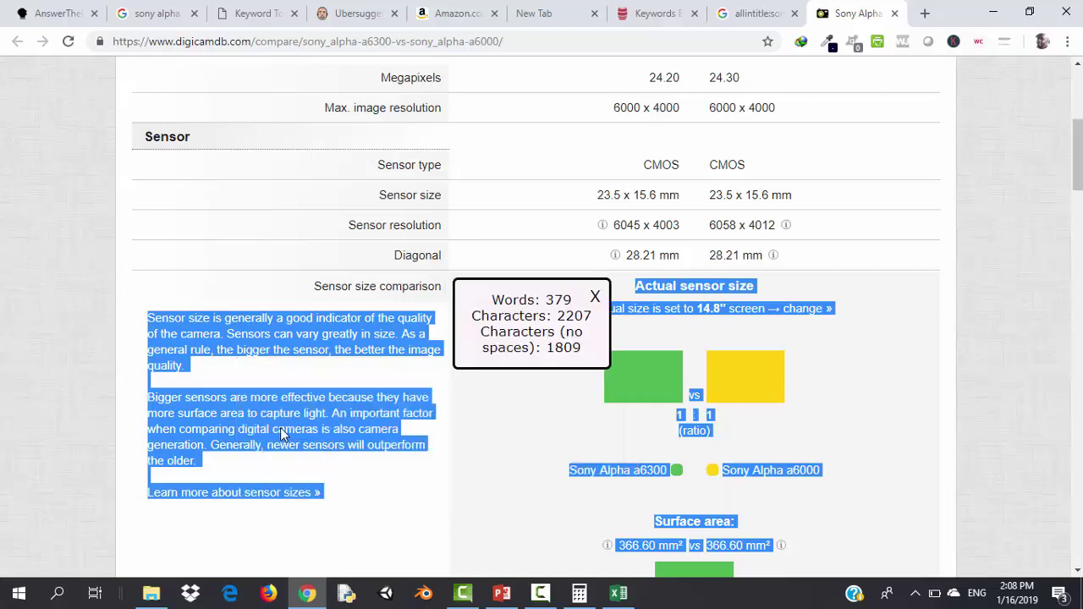
pyautogui.click(595, 296)
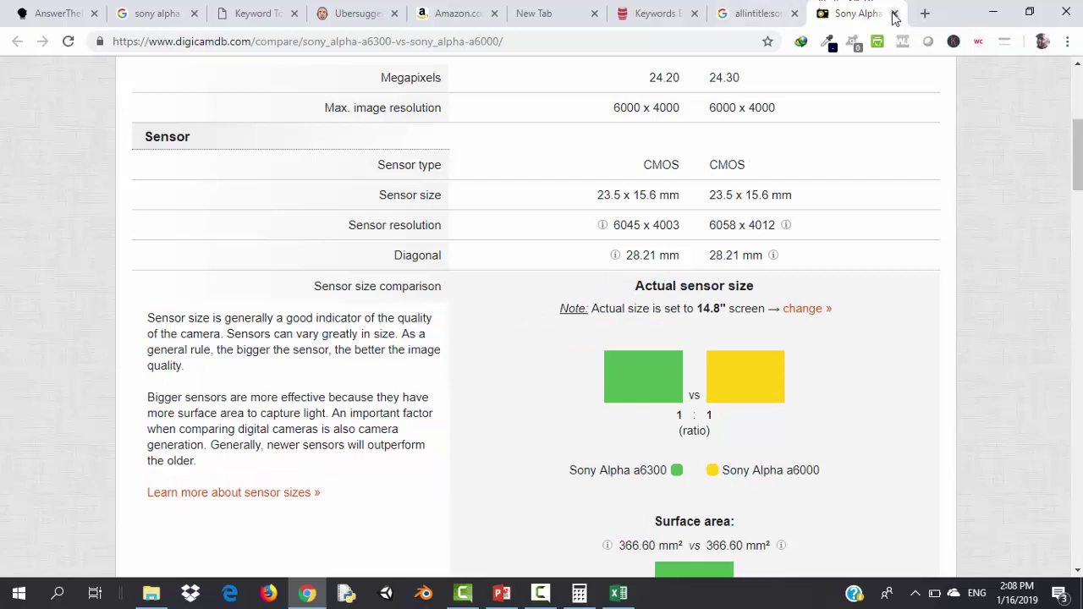
pyautogui.click(894, 14)
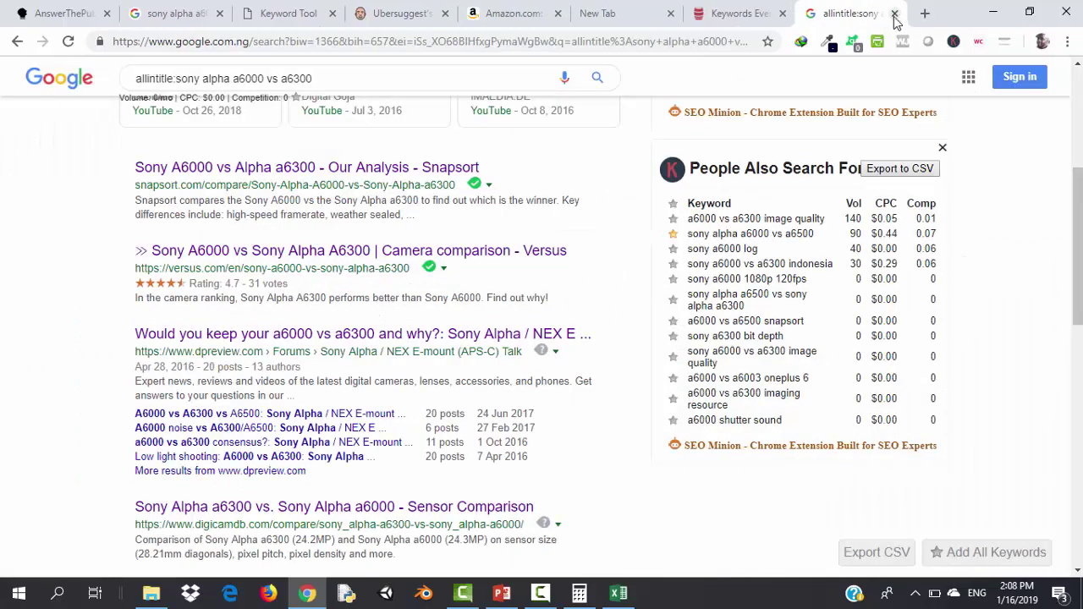
pyautogui.scroll(4, 1076, 169)
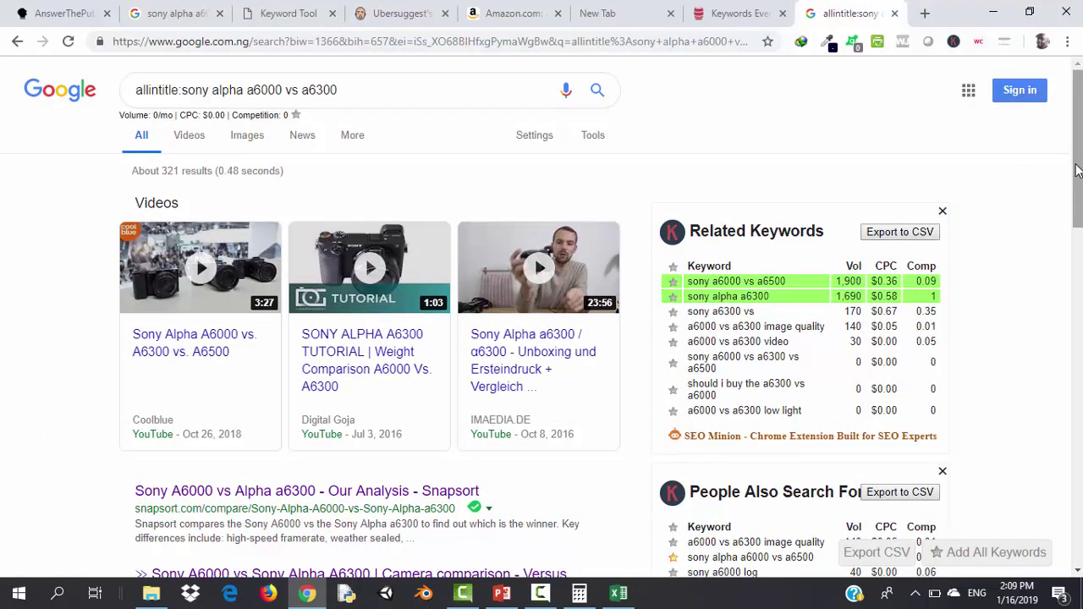
# Switch to PowerPoint and review slides 33 to 36, returning to slide 35 about real competition
pyautogui.click(502, 594)
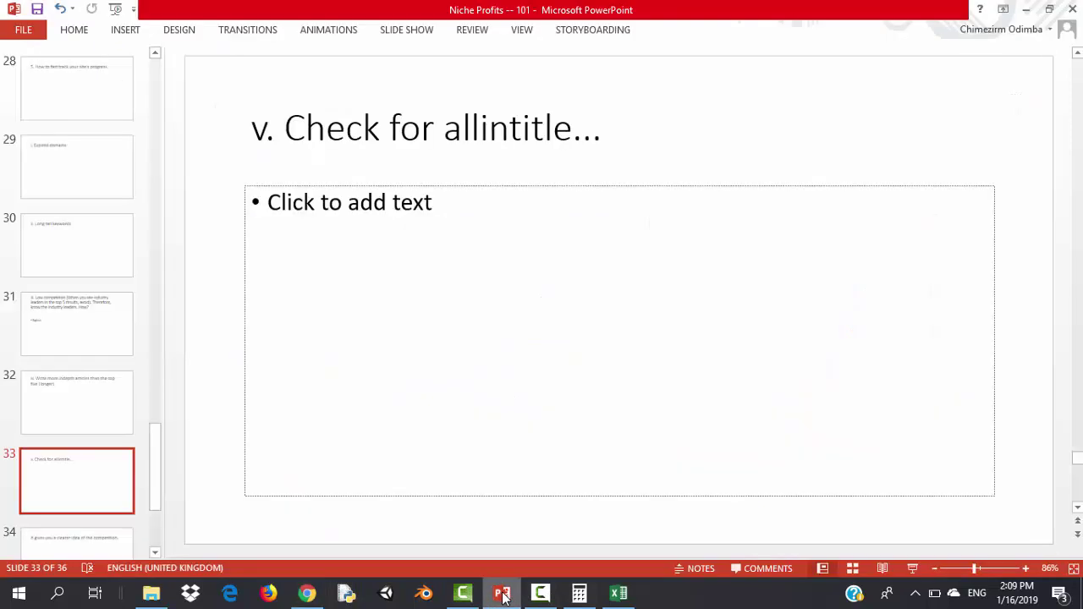
pyautogui.click(83, 549)
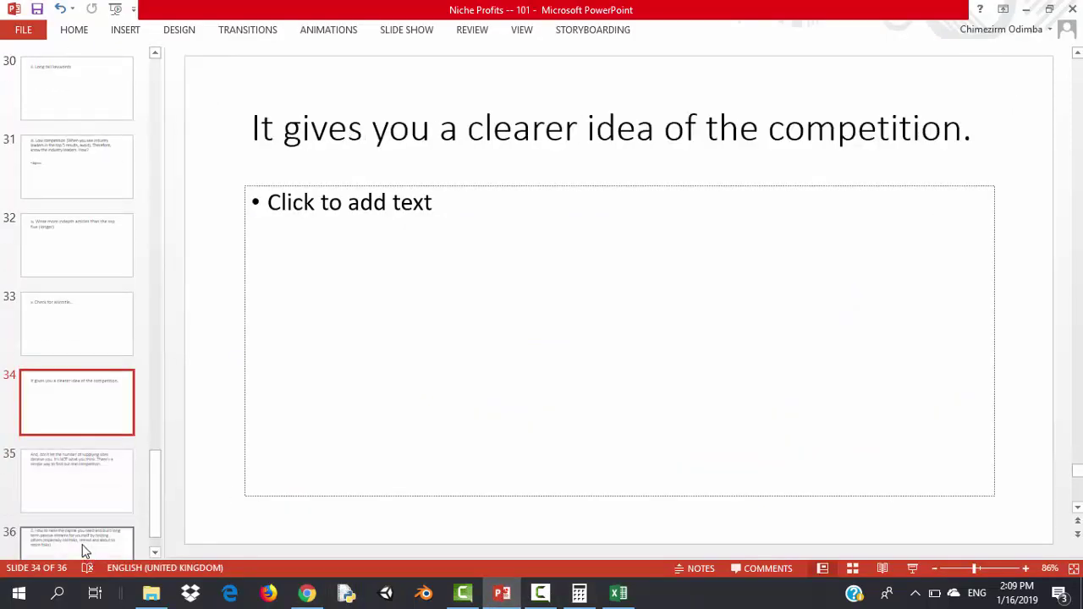
pyautogui.click(92, 494)
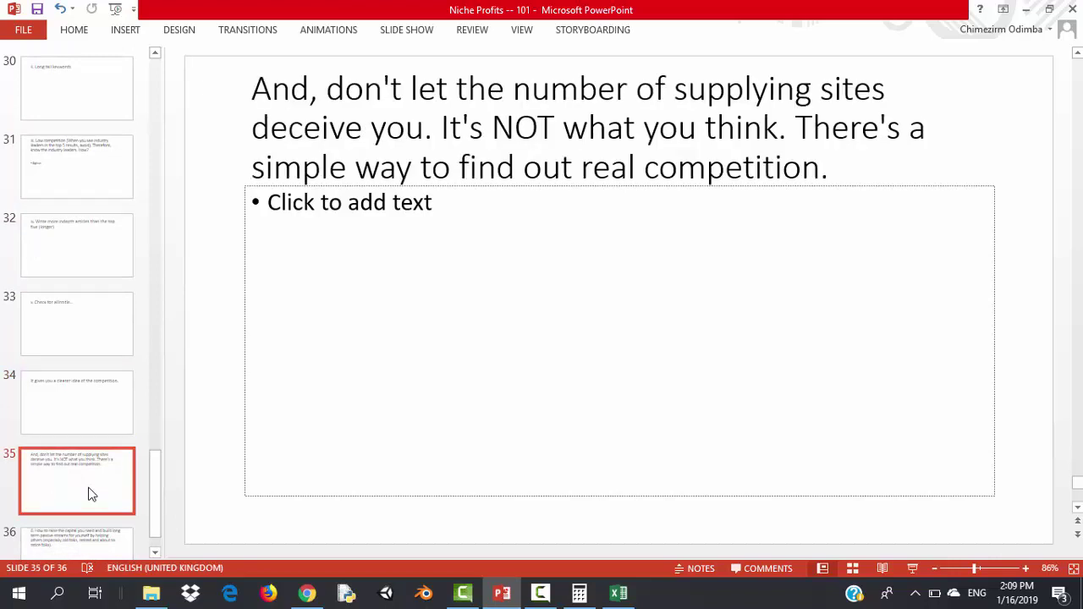
pyautogui.press('Down')
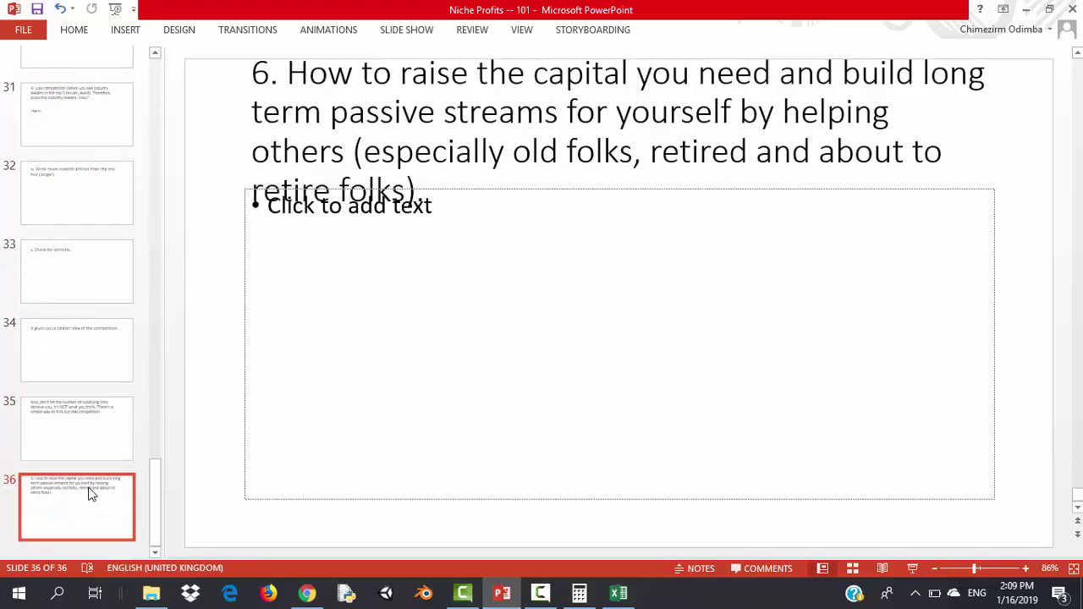
pyautogui.click(82, 445)
pyautogui.click(91, 357)
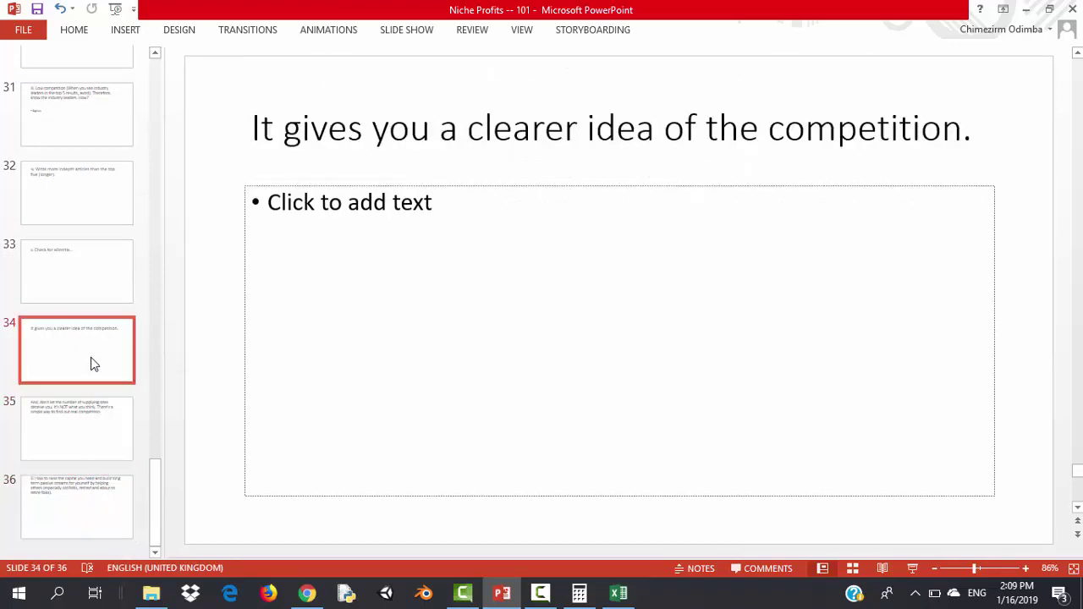
pyautogui.click(78, 426)
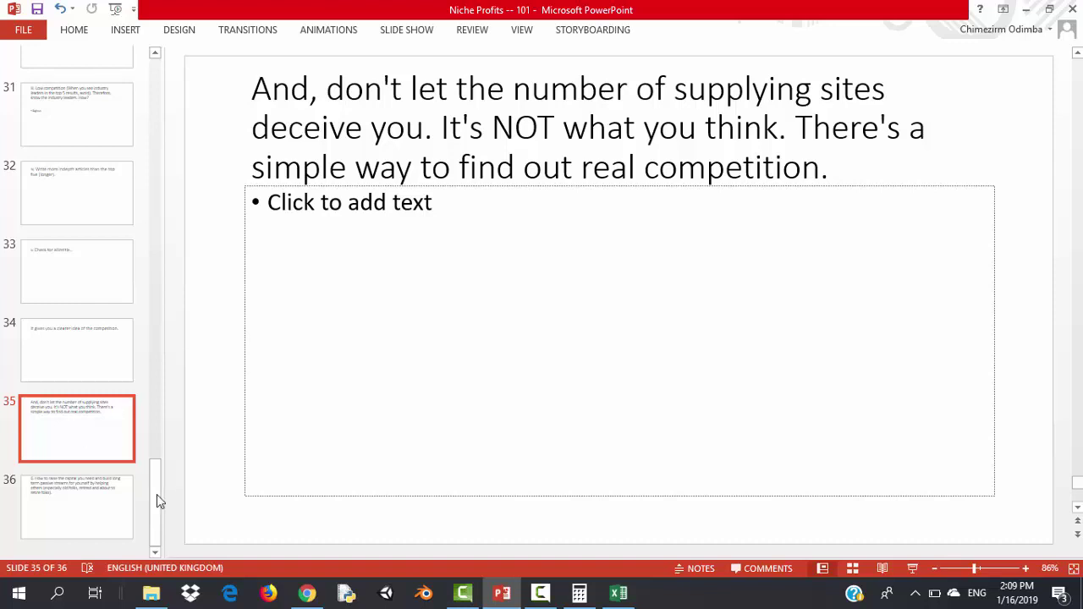
# Switch back to Chrome and look over the Keywords Everywhere favorites, Ubersuggest and the AnswerThePublic search form
pyautogui.click(315, 596)
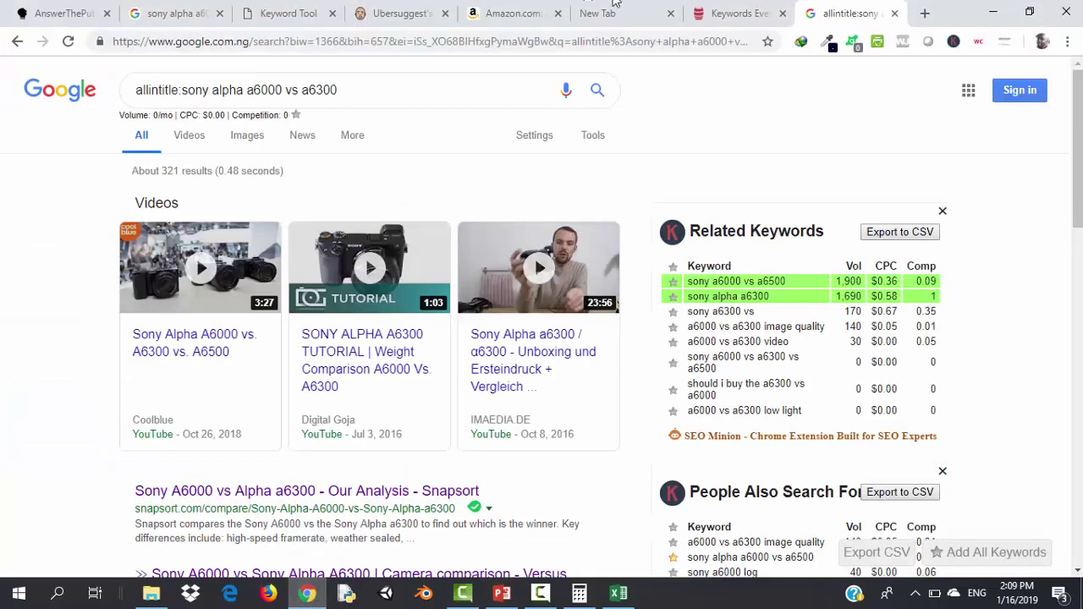
pyautogui.click(735, 10)
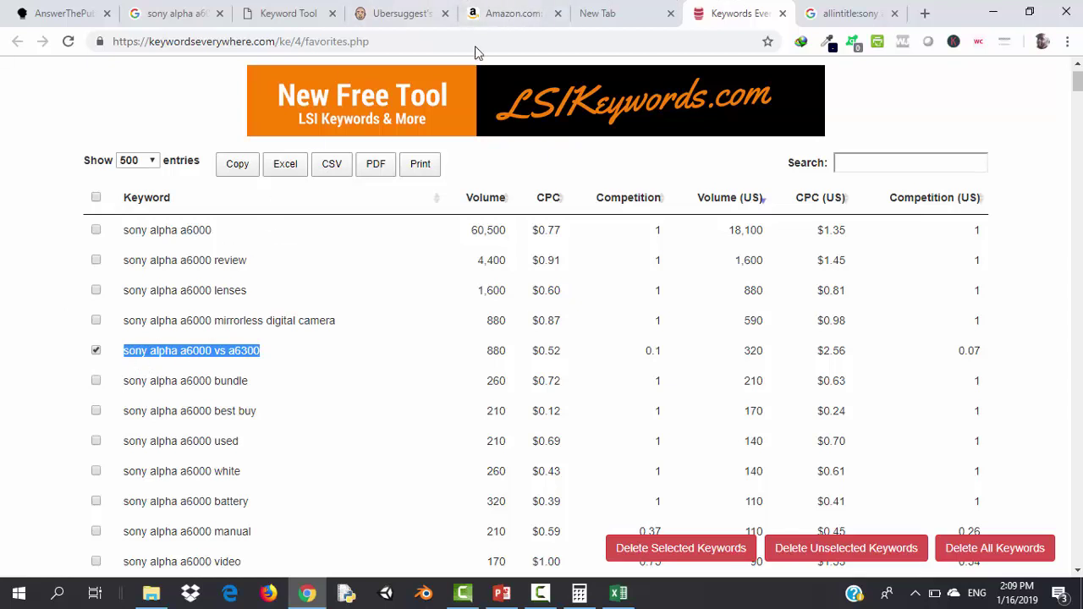
pyautogui.click(381, 8)
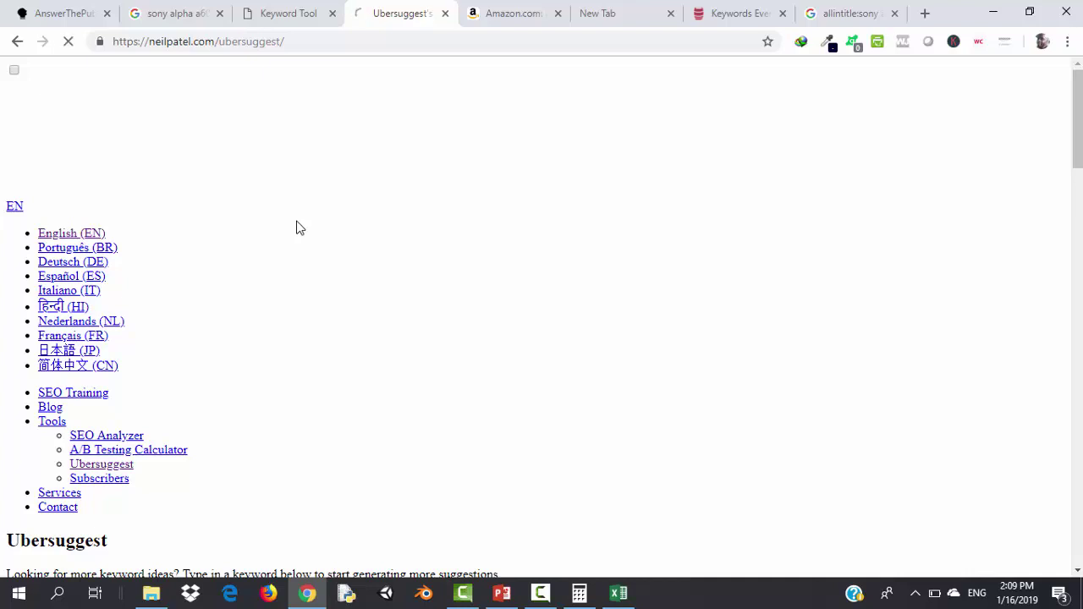
pyautogui.click(69, 11)
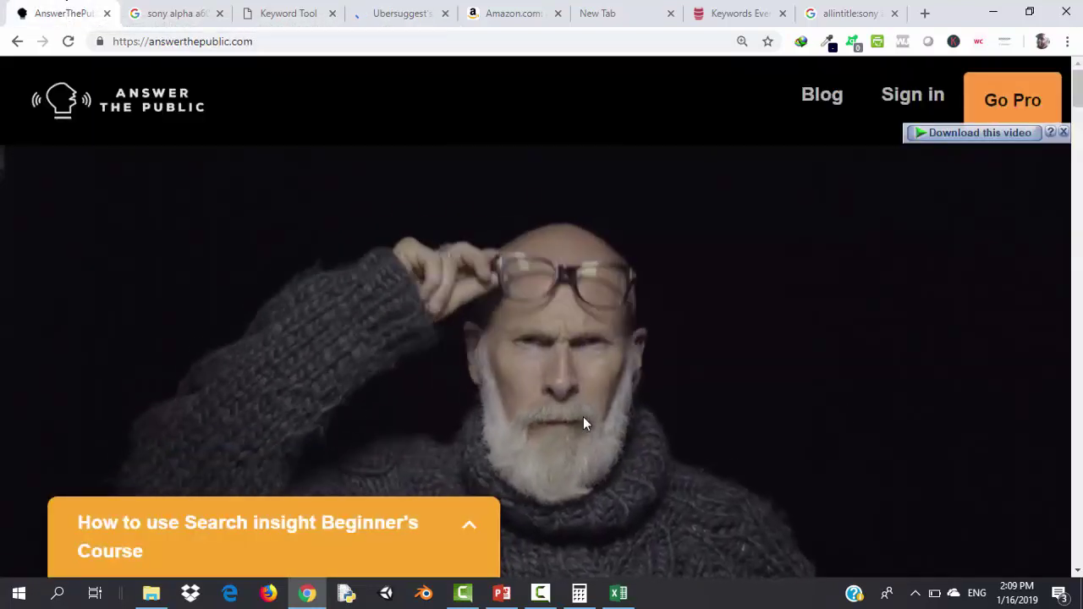
pyautogui.scroll(-1, 584, 423)
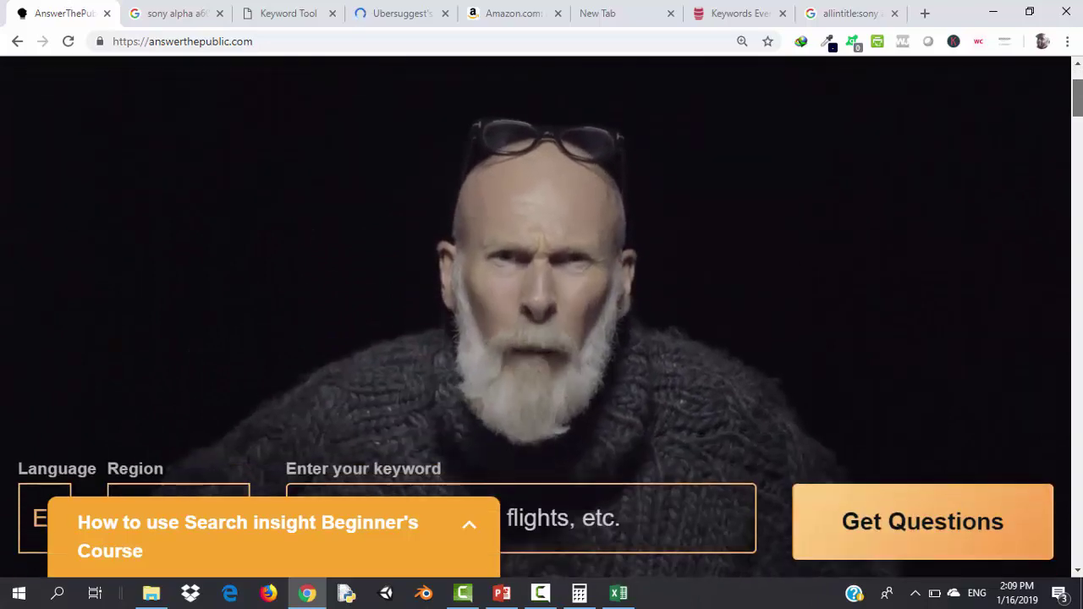
pyautogui.scroll(-1, 584, 338)
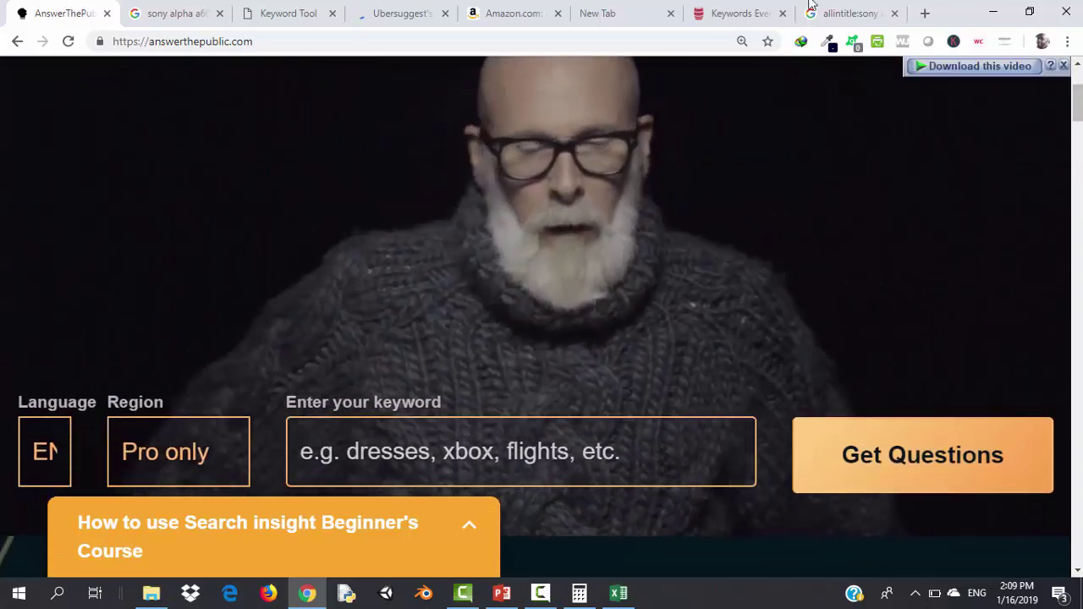
# Remove the "allintitle:" operator from the Google query and copy the phrase "sony alpha a6000"
pyautogui.click(871, 9)
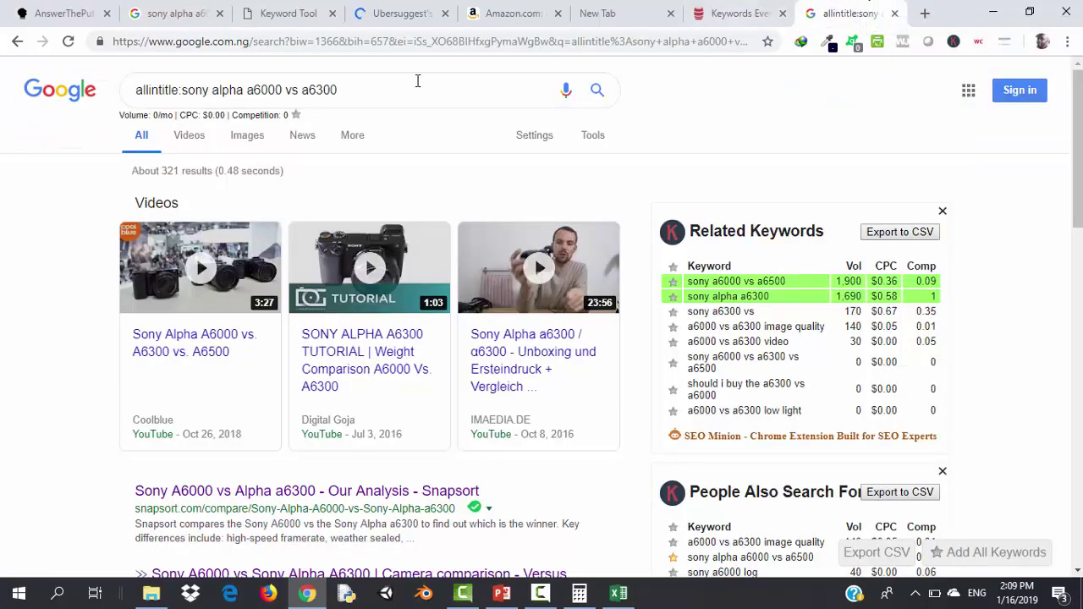
pyautogui.click(179, 88)
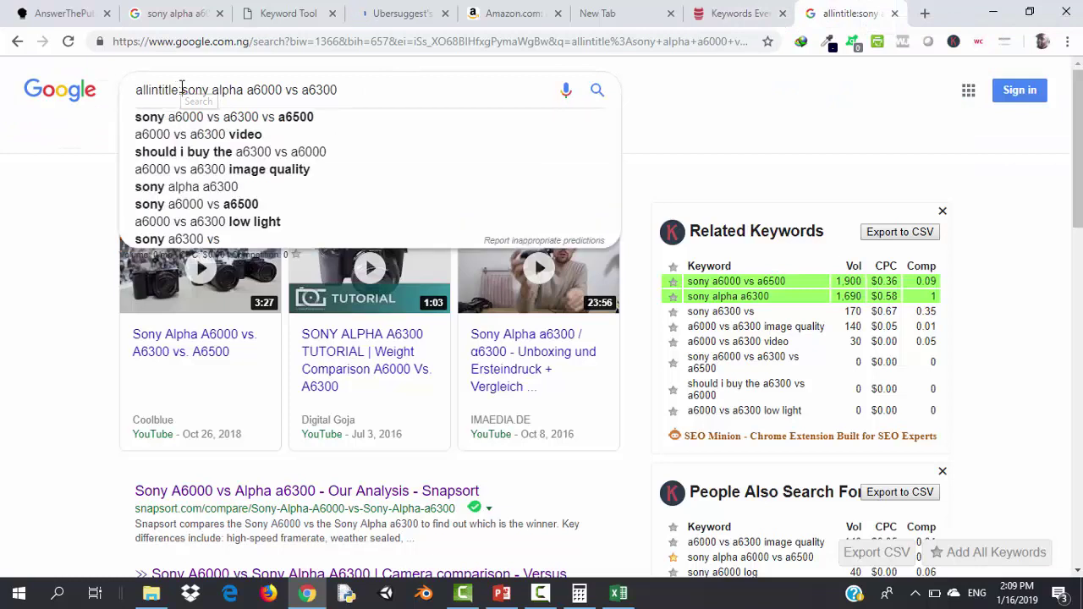
pyautogui.press('BackSpace')
pyautogui.press('BackSpace')
pyautogui.press('BackSpace')
pyautogui.press('BackSpace')
pyautogui.press('BackSpace')
pyautogui.press('BackSpace')
pyautogui.press('BackSpace')
pyautogui.press('BackSpace')
pyautogui.press('BackSpace')
pyautogui.press('BackSpace')
pyautogui.press('BackSpace')
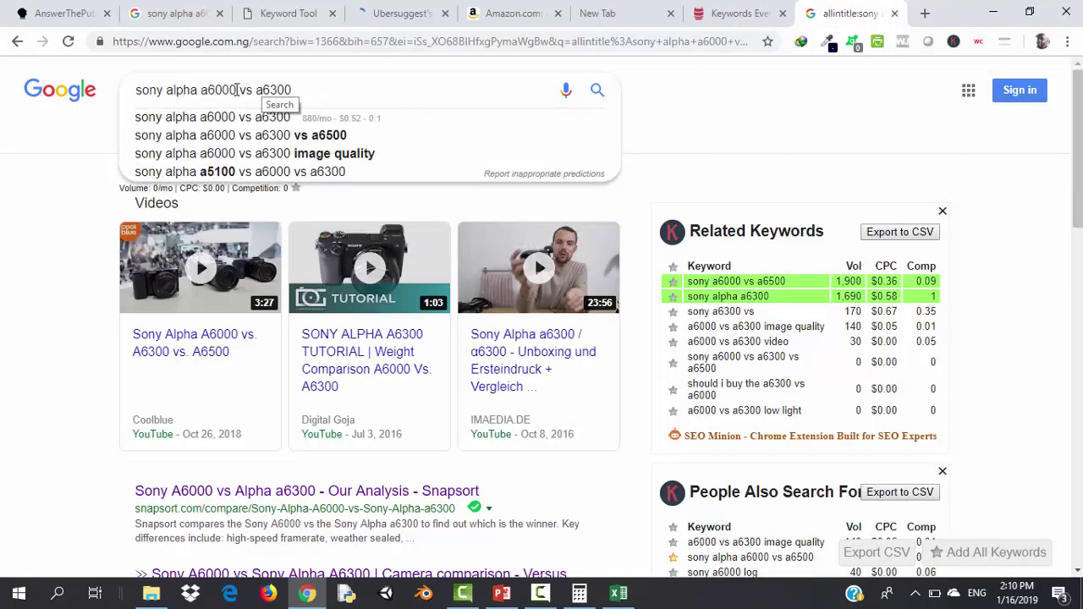
pyautogui.moveTo(237, 90); pyautogui.dragTo(135, 89)
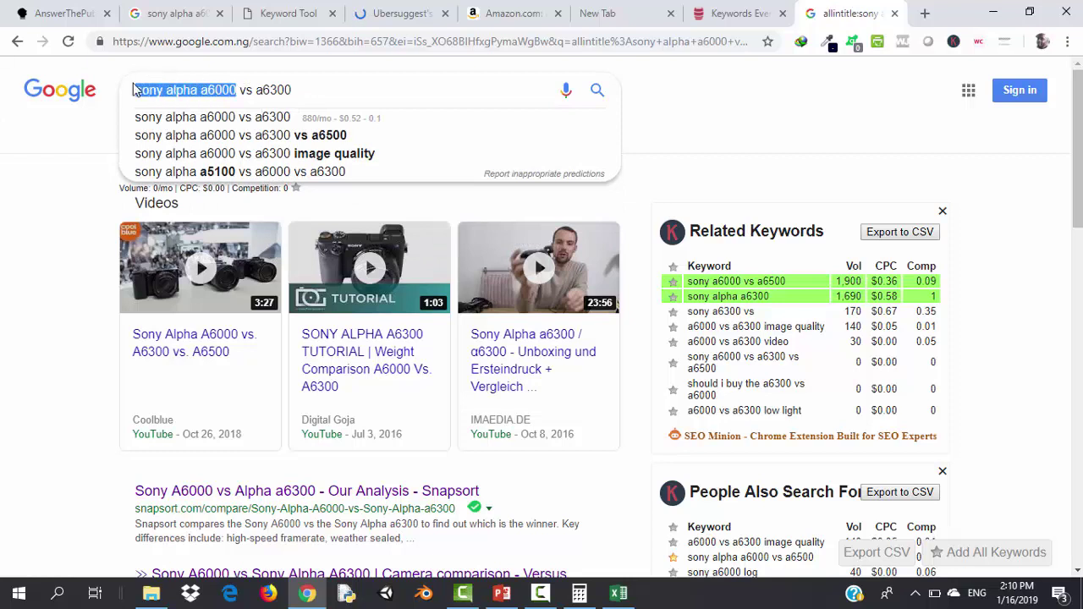
# Get AnswerThePublic questions for the keyword "sony alpha a6000"
pyautogui.click(727, 12)
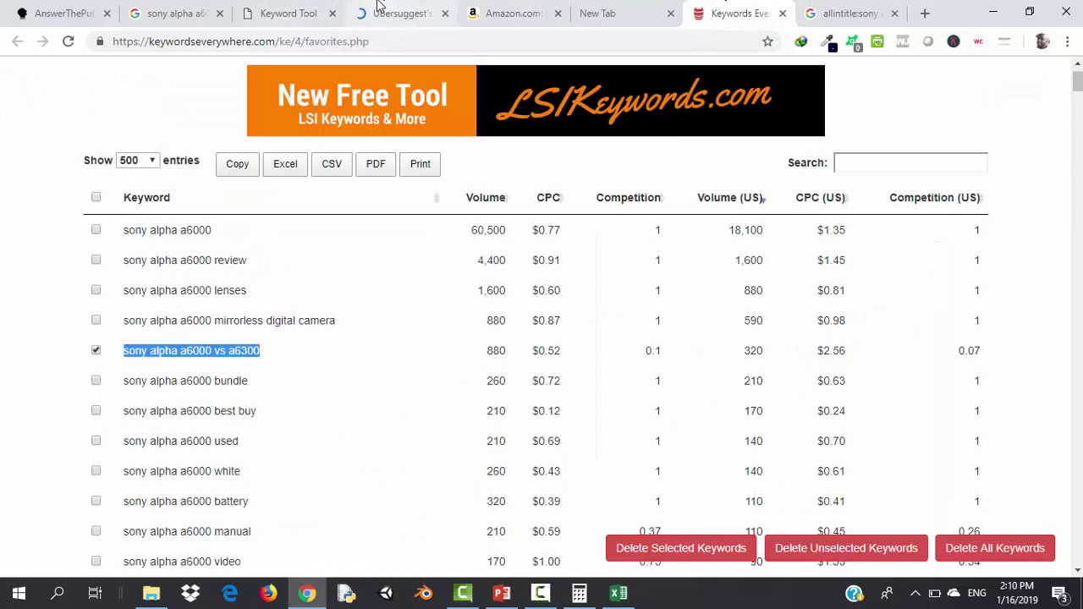
pyautogui.click(73, 10)
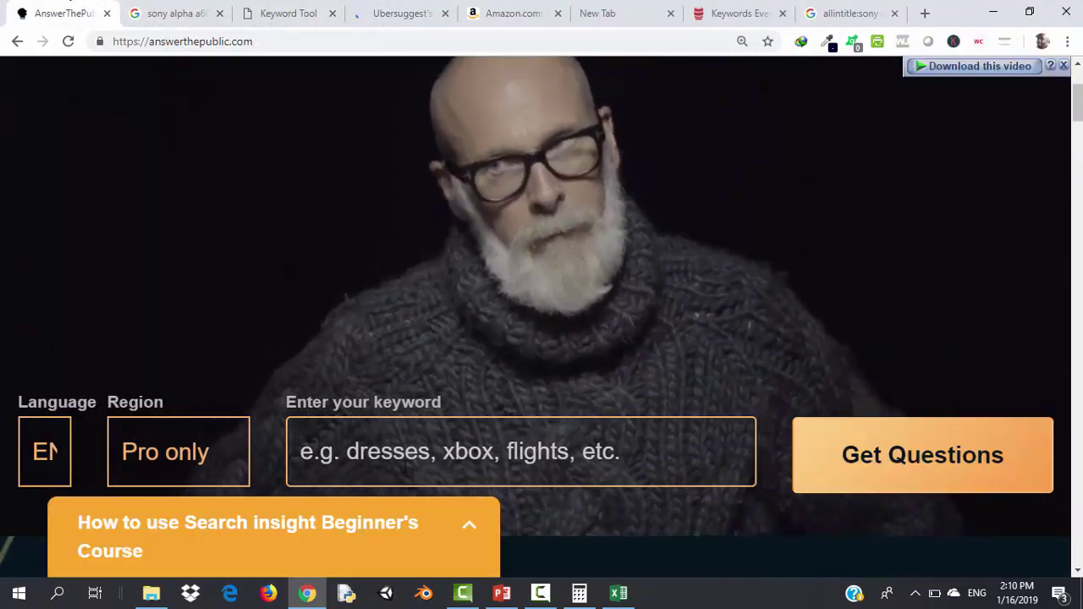
pyautogui.click(394, 457)
pyautogui.write('sony alpha a6000')
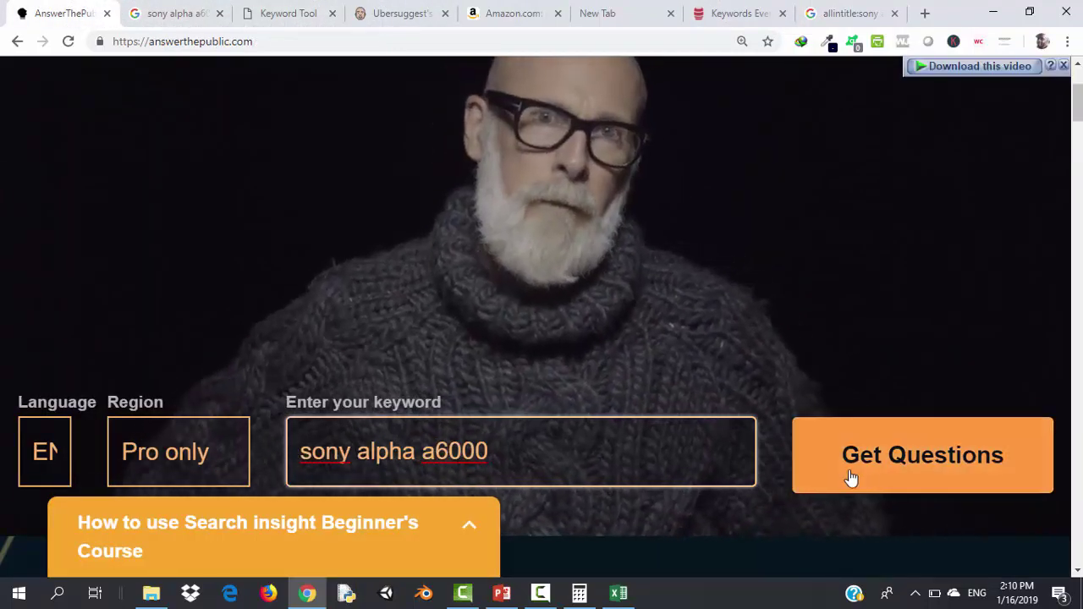
pyautogui.click(928, 460)
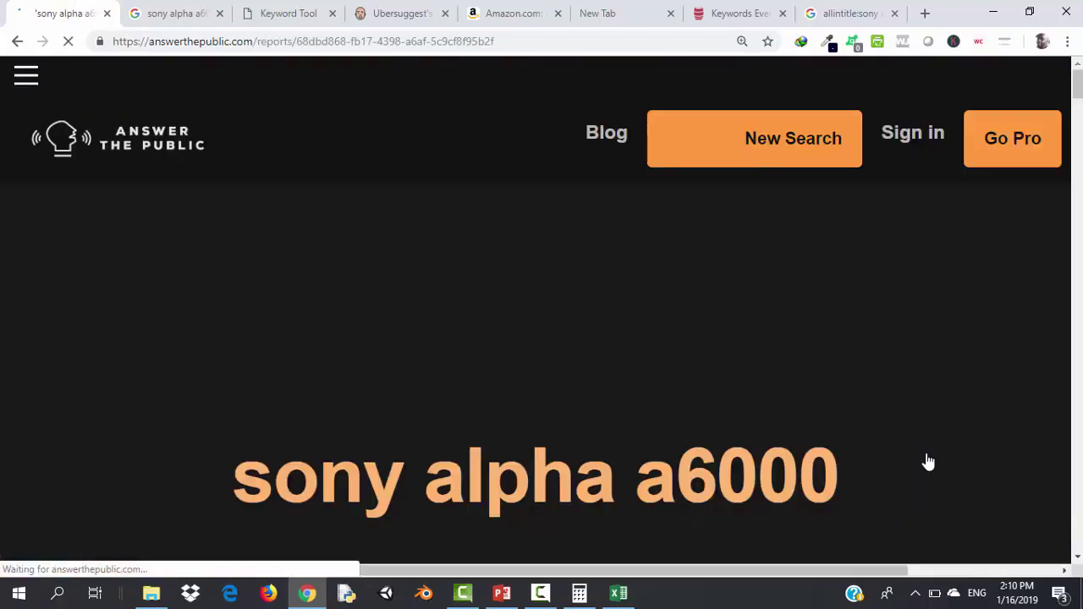
# Select every keyword in the Keywords Everywhere favorites and copy the table to the clipboard
pyautogui.click(732, 8)
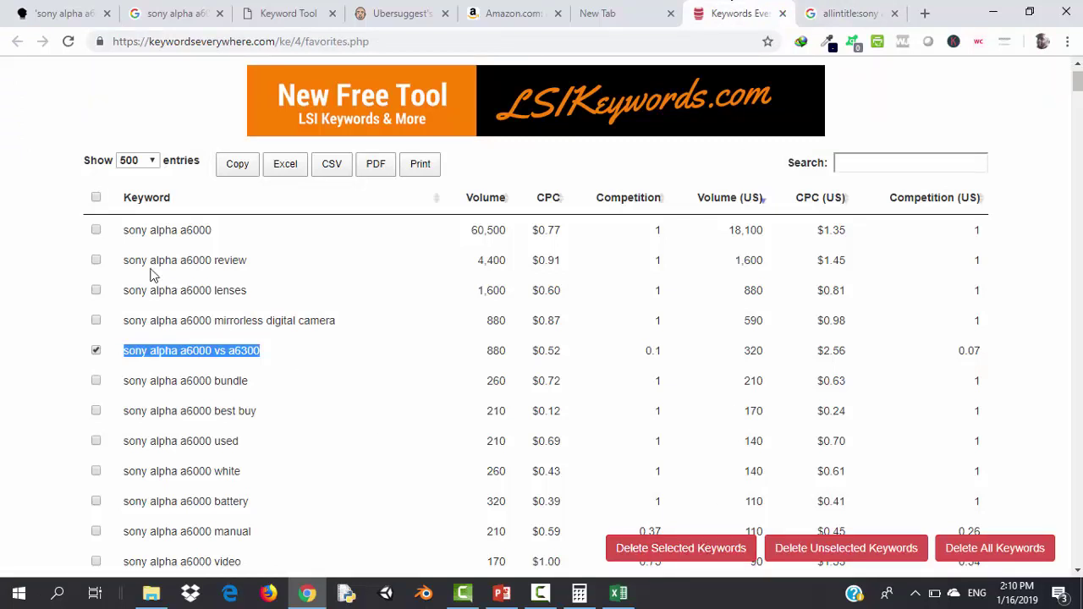
pyautogui.click(96, 198)
pyautogui.click(237, 164)
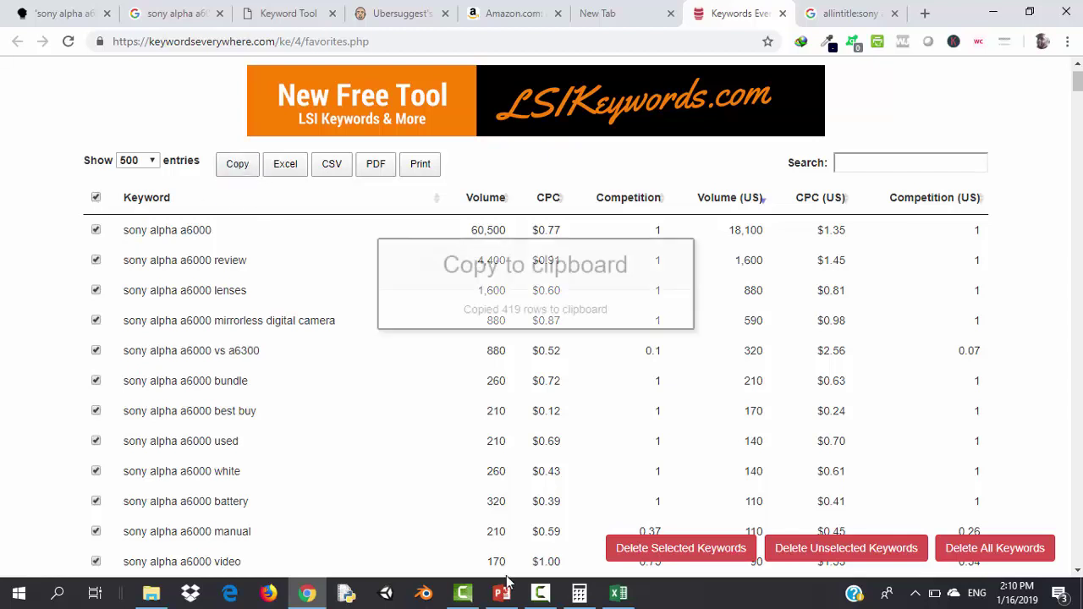
# Switch to Excel and paste the copied keyword table below the last entry of Sheet1, starting at cell A2003
pyautogui.click(618, 593)
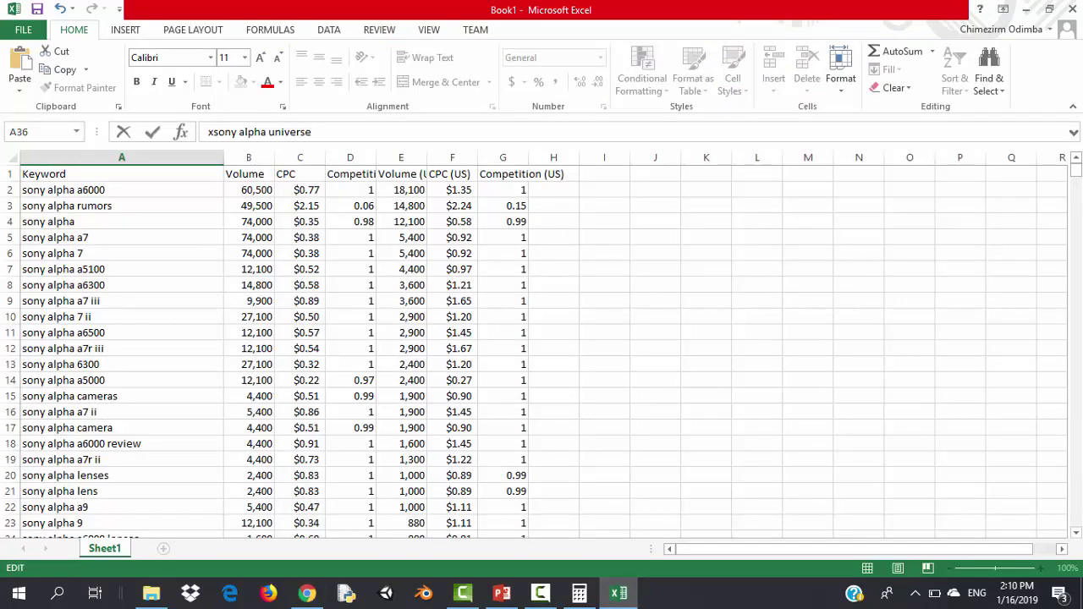
pyautogui.moveTo(1075, 174); pyautogui.dragTo(1075, 519)
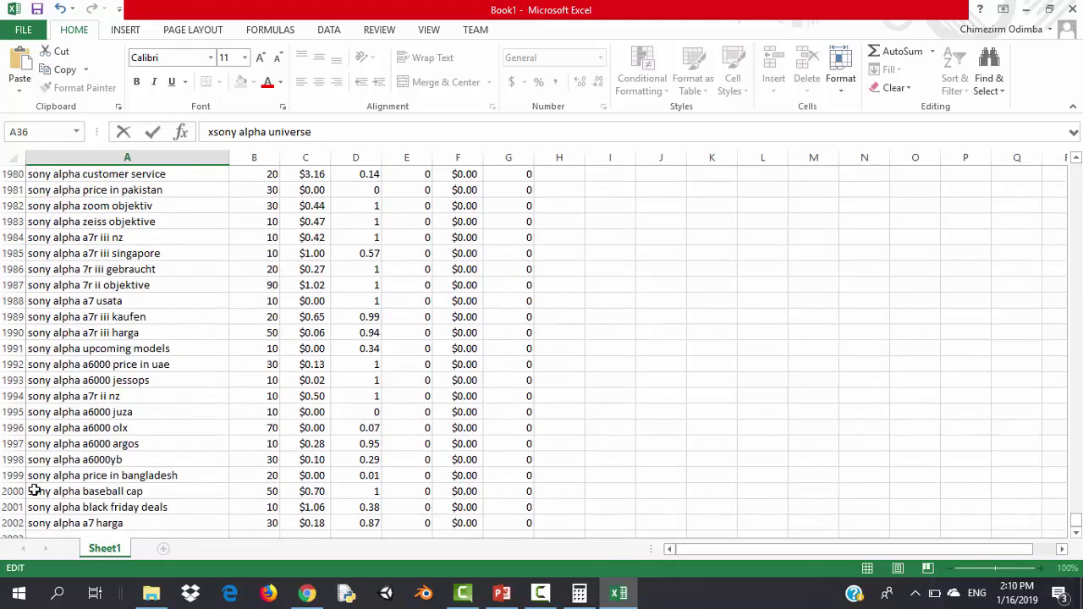
pyautogui.click(78, 524)
pyautogui.scroll(-1, 77, 526)
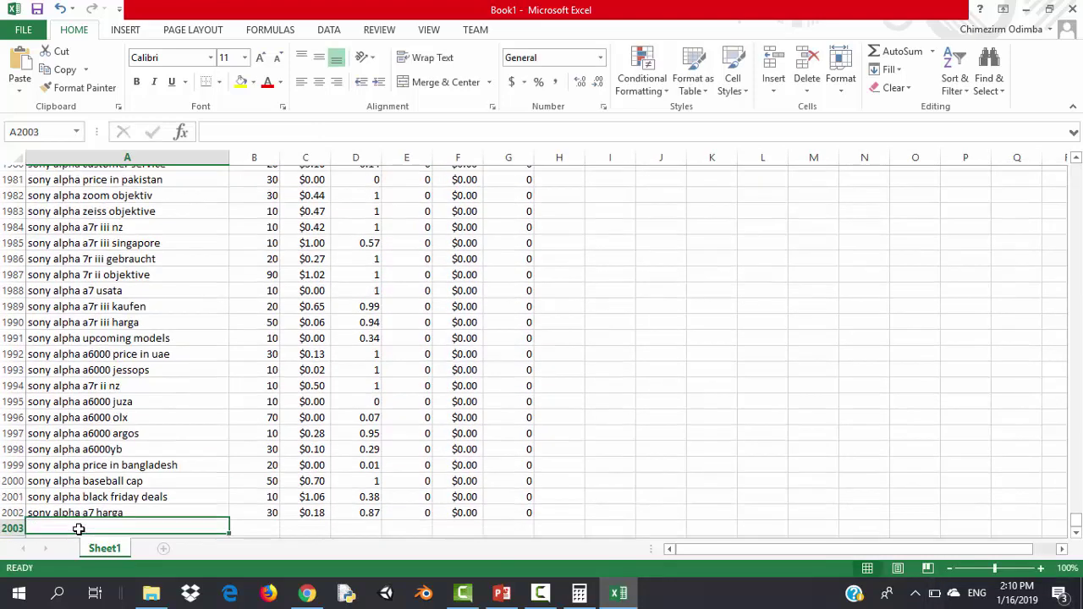
pyautogui.press('Down')
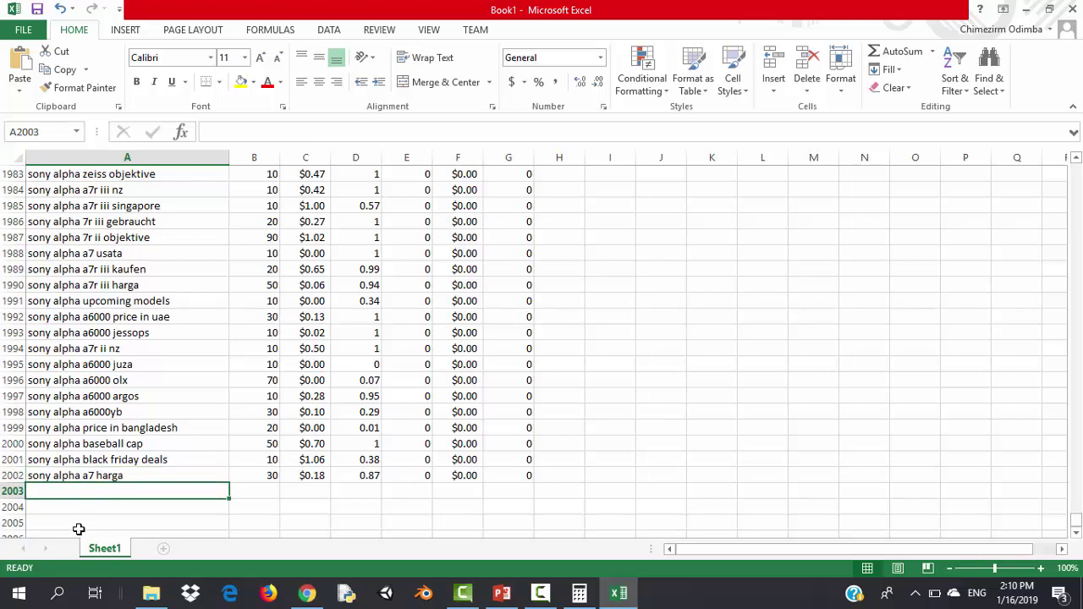
pyautogui.hotkey('ctrl', 'v')
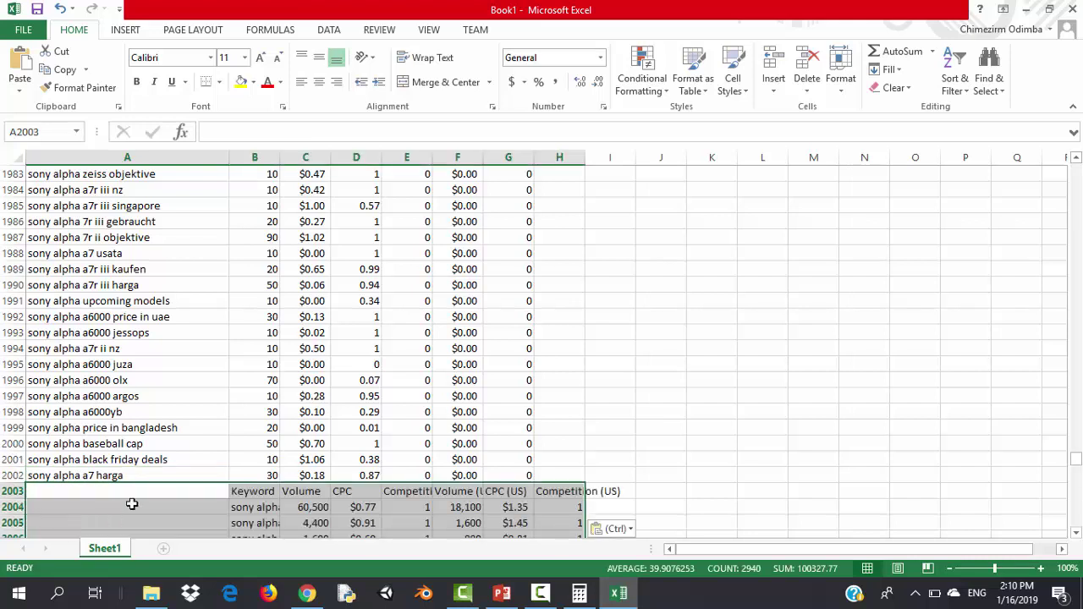
pyautogui.click(138, 493)
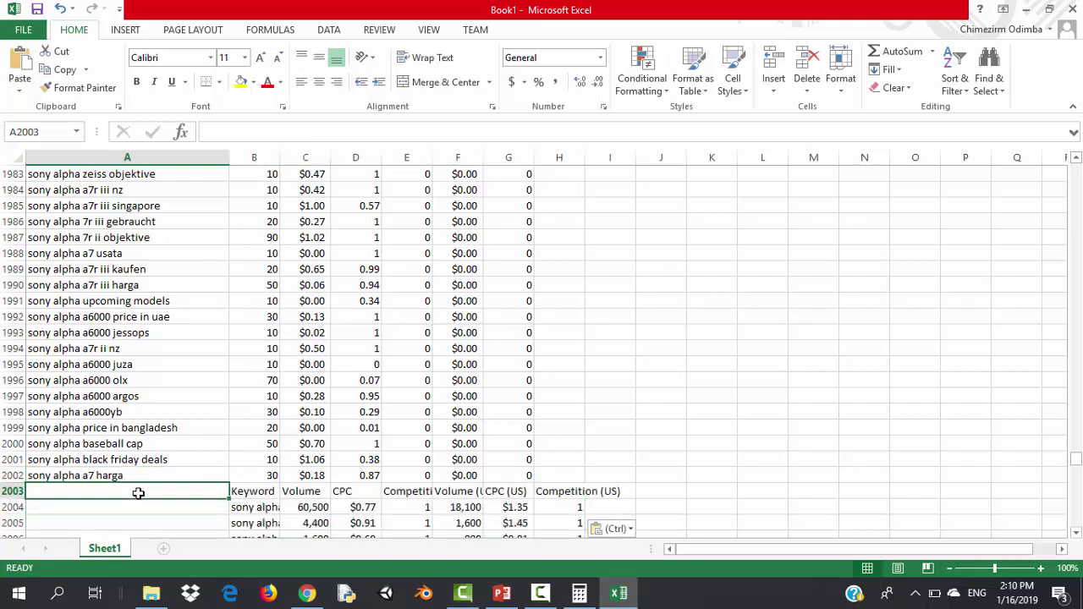
pyautogui.moveTo(138, 493); pyautogui.dragTo(138, 493)
# Switch to Chrome and delete all keywords from the Keywords Everywhere favorites
pyautogui.click(307, 595)
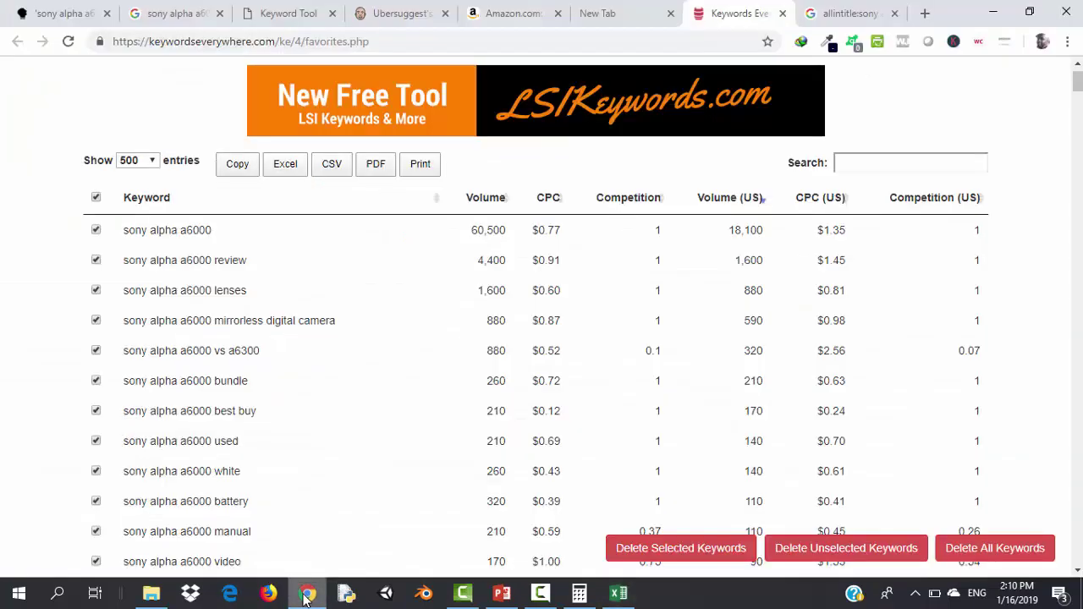
pyautogui.click(981, 550)
pyautogui.click(973, 508)
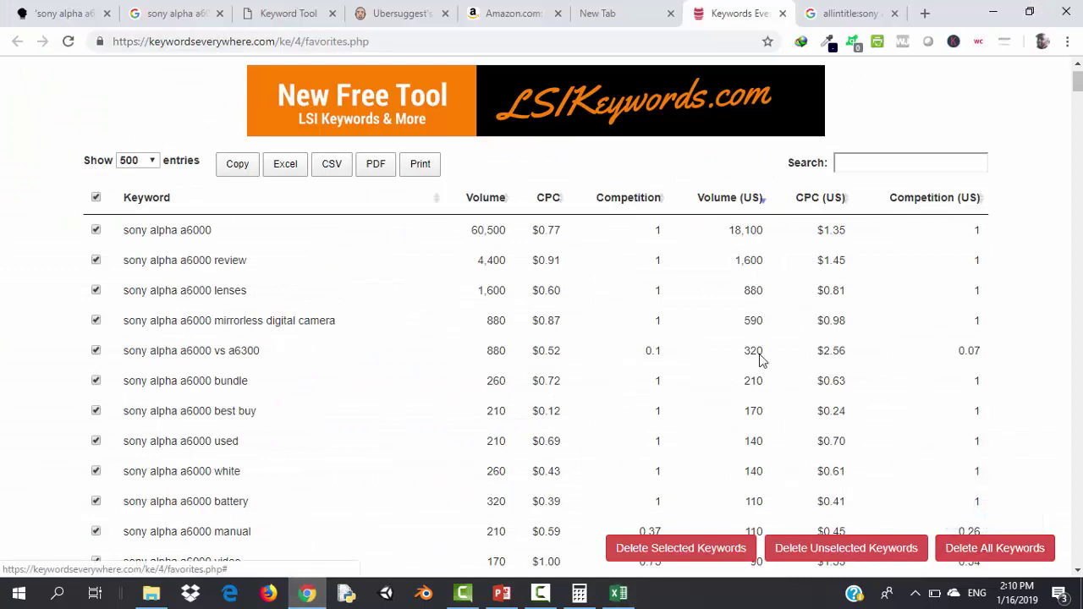
# Show the AnswerThePublic questions for "sony alpha a6000" as a data list and read through them
pyautogui.click(80, 10)
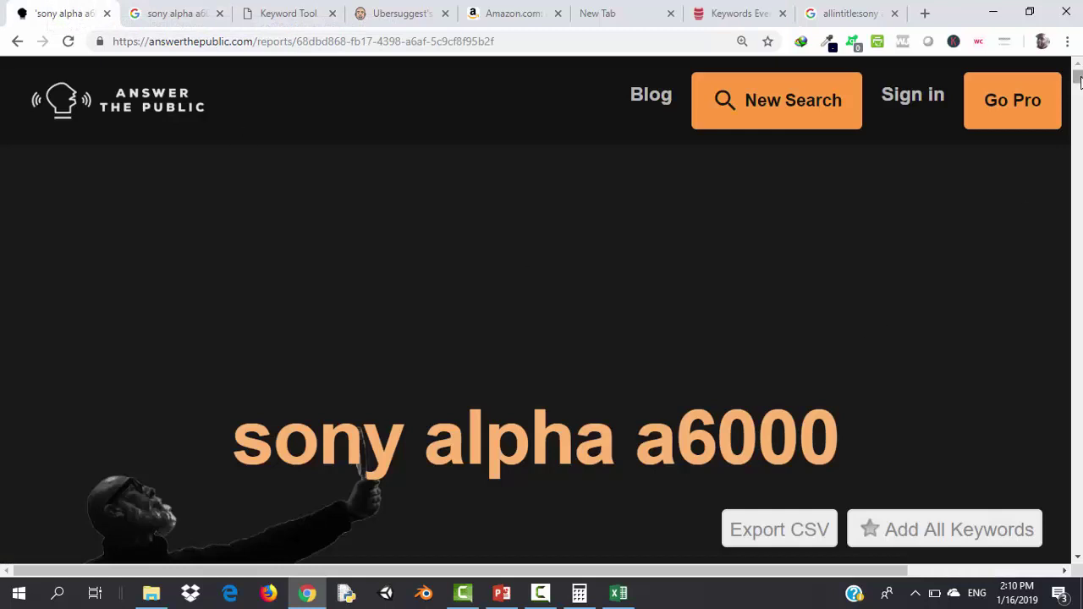
pyautogui.scroll(-7, 1079, 81)
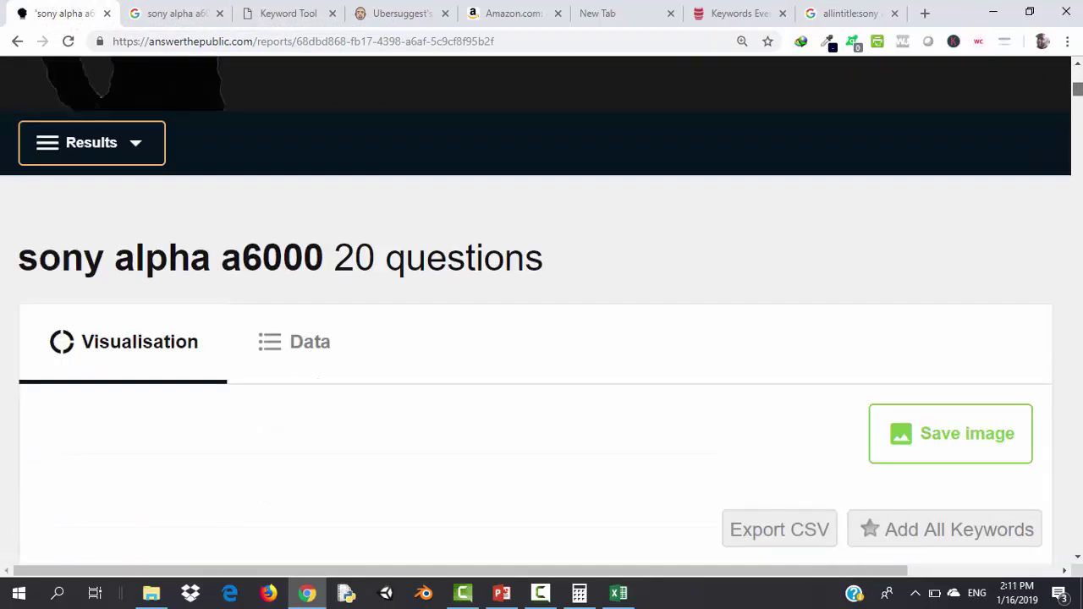
pyautogui.scroll(-3, 1080, 84)
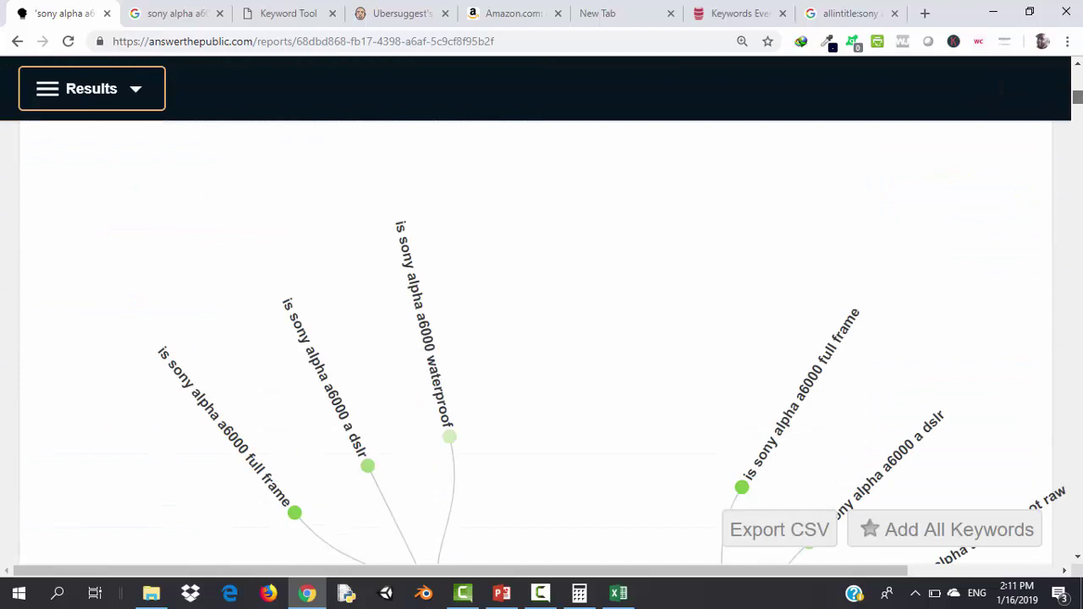
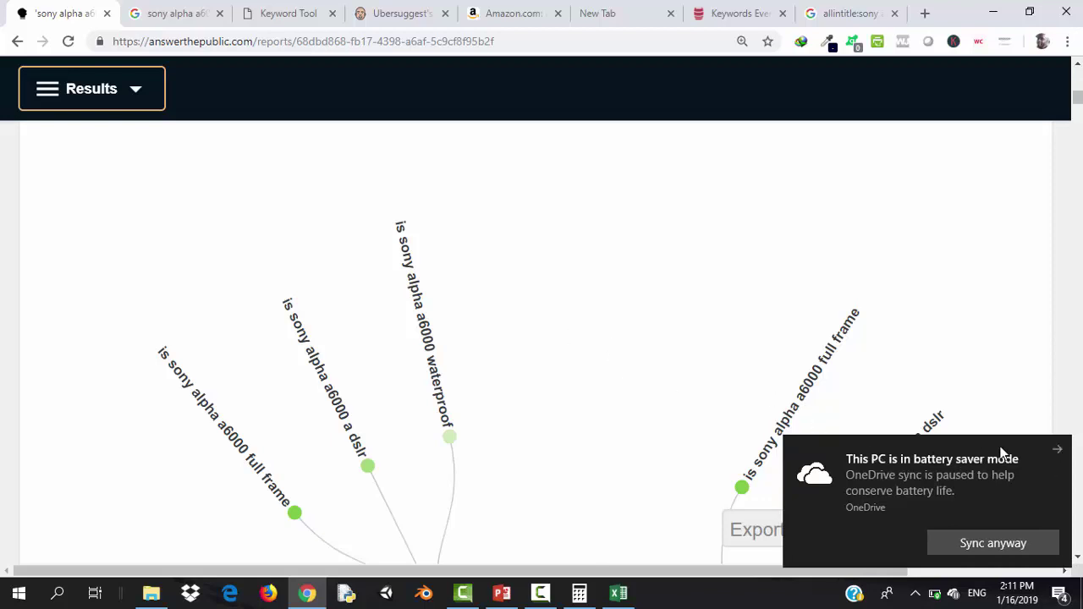
pyautogui.click(1058, 451)
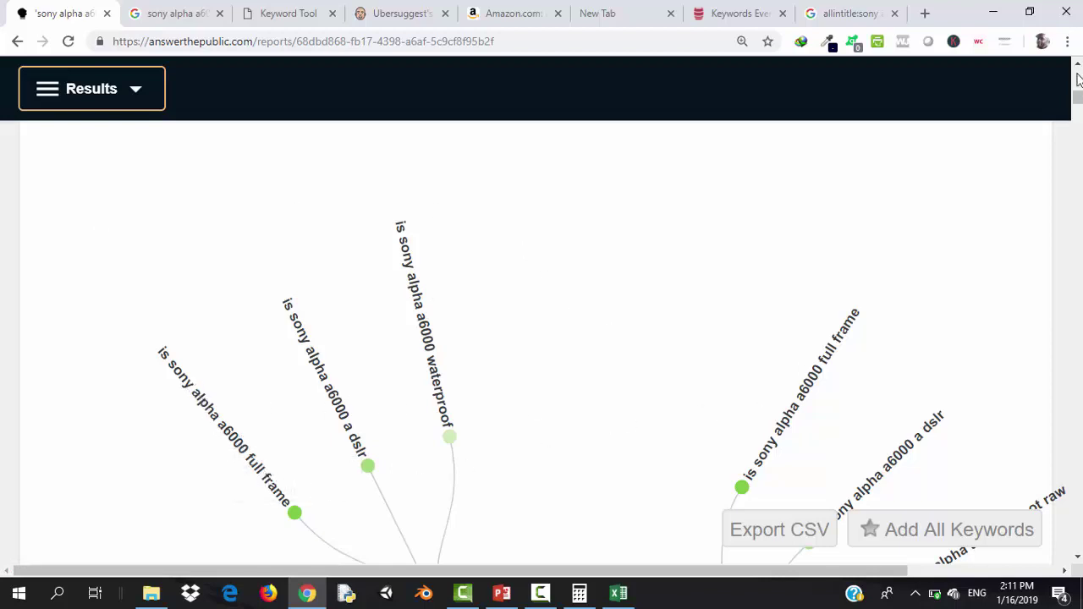
pyautogui.scroll(3, 1077, 71)
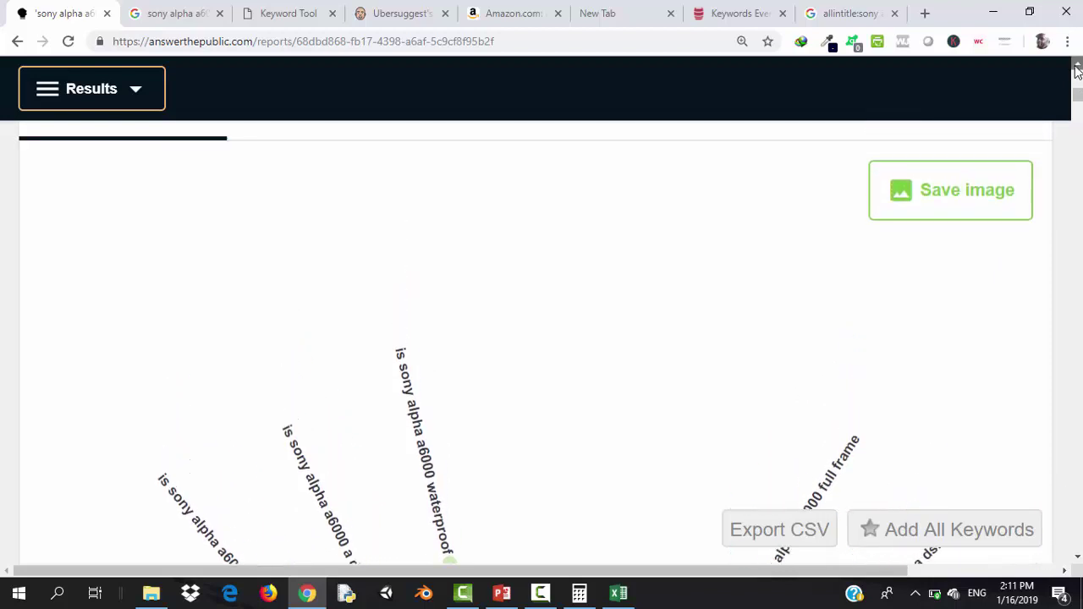
pyautogui.click(302, 167)
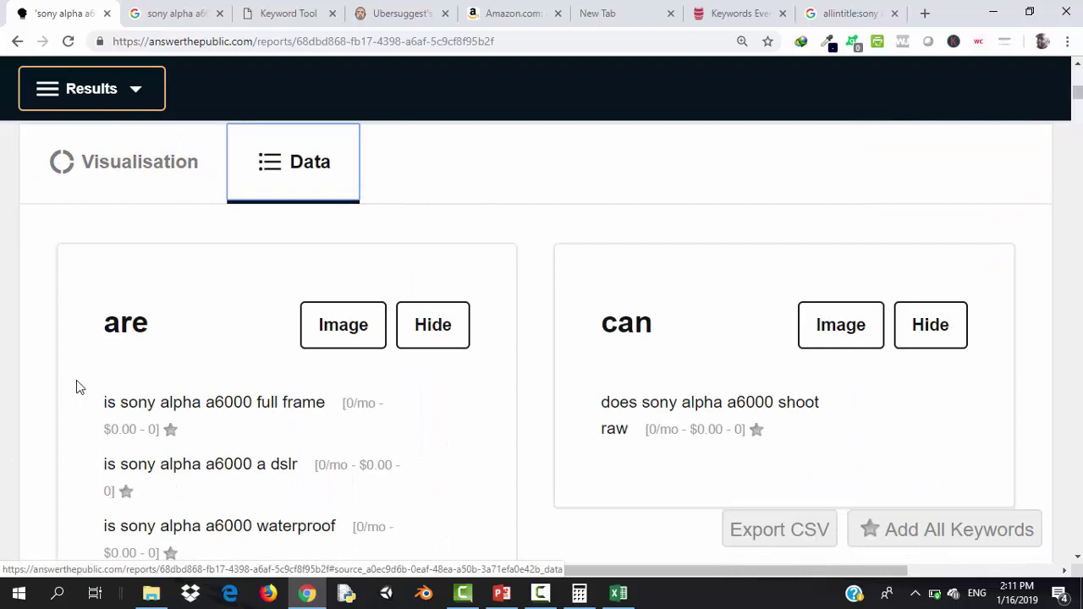
pyautogui.press('Left')
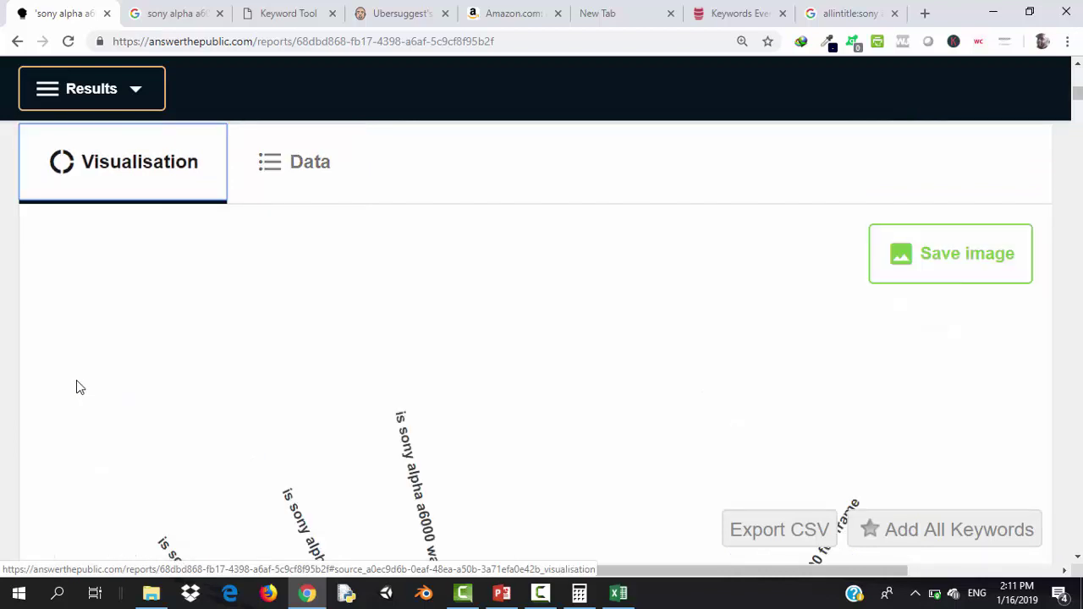
pyautogui.click(334, 168)
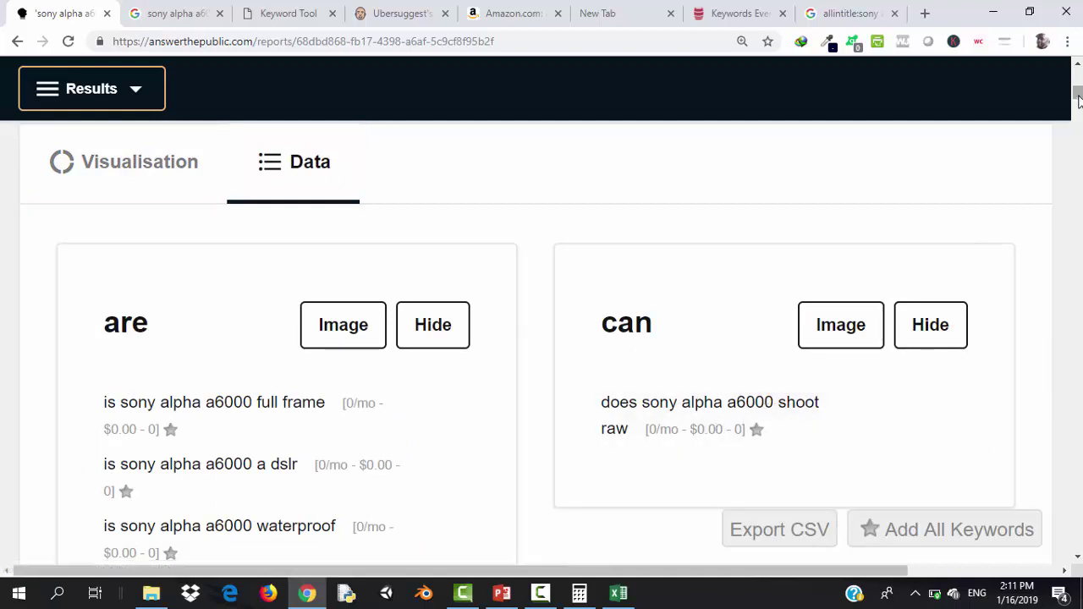
pyautogui.moveTo(1078, 98); pyautogui.dragTo(1078, 118)
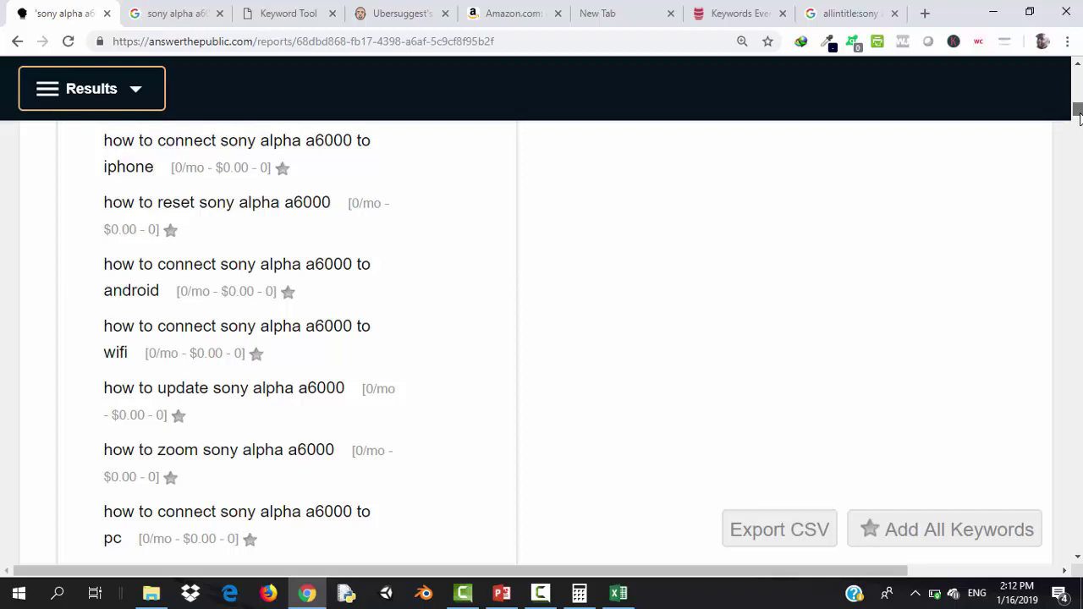
# Show the AnswerThePublic prepositions for "sony alpha a6000" as a data list and review the phrases
pyautogui.moveTo(1078, 118); pyautogui.dragTo(1078, 141)
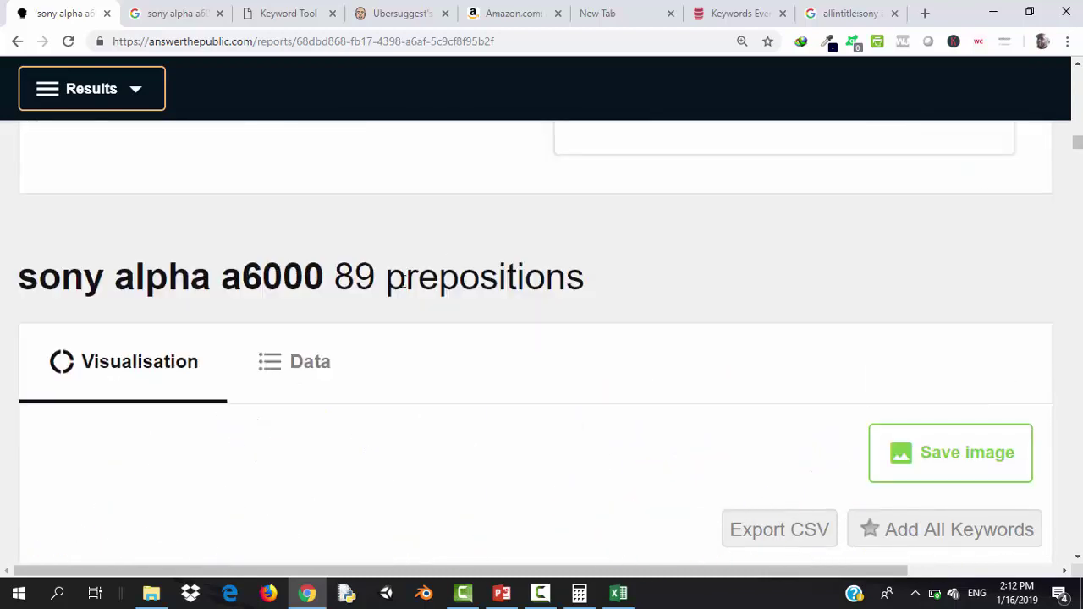
pyautogui.click(322, 364)
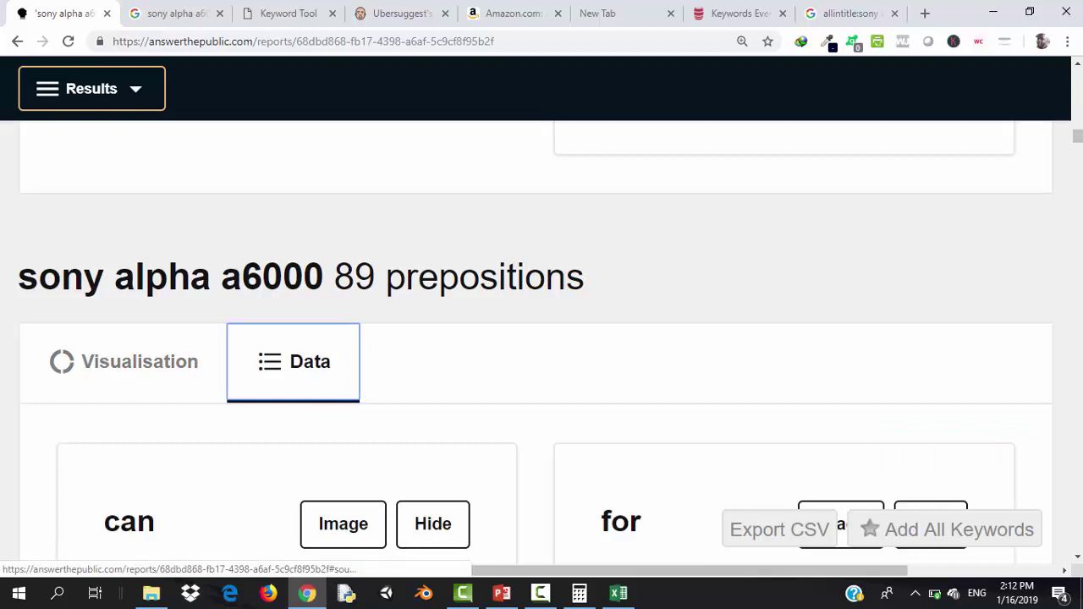
pyautogui.moveTo(1077, 141); pyautogui.dragTo(1078, 158)
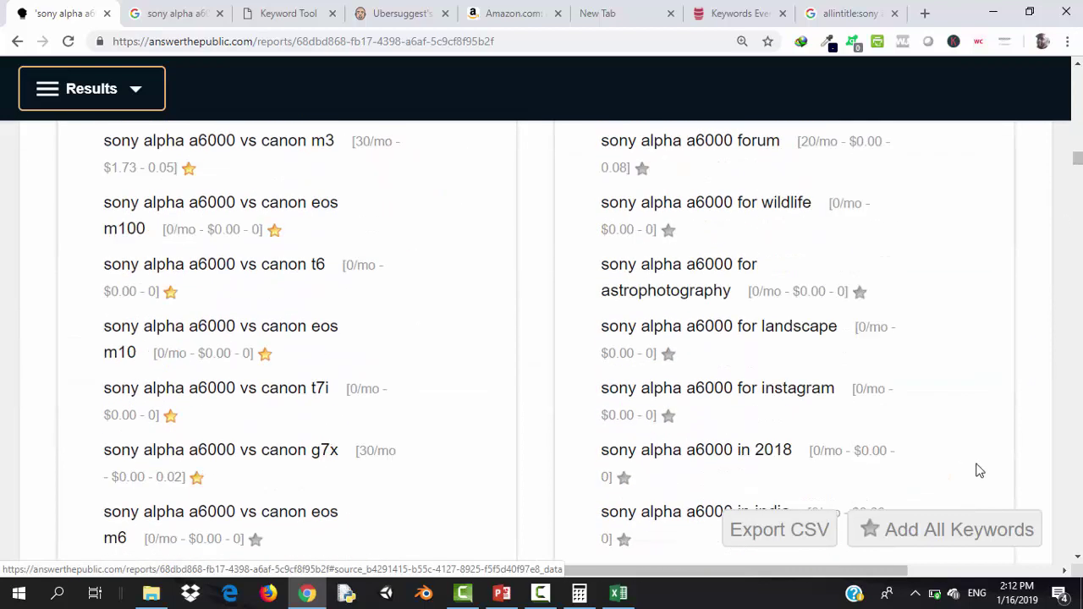
# Add all keywords on the AnswerThePublic page to the Keywords Everywhere favorites and reload the favorites list
pyautogui.click(866, 537)
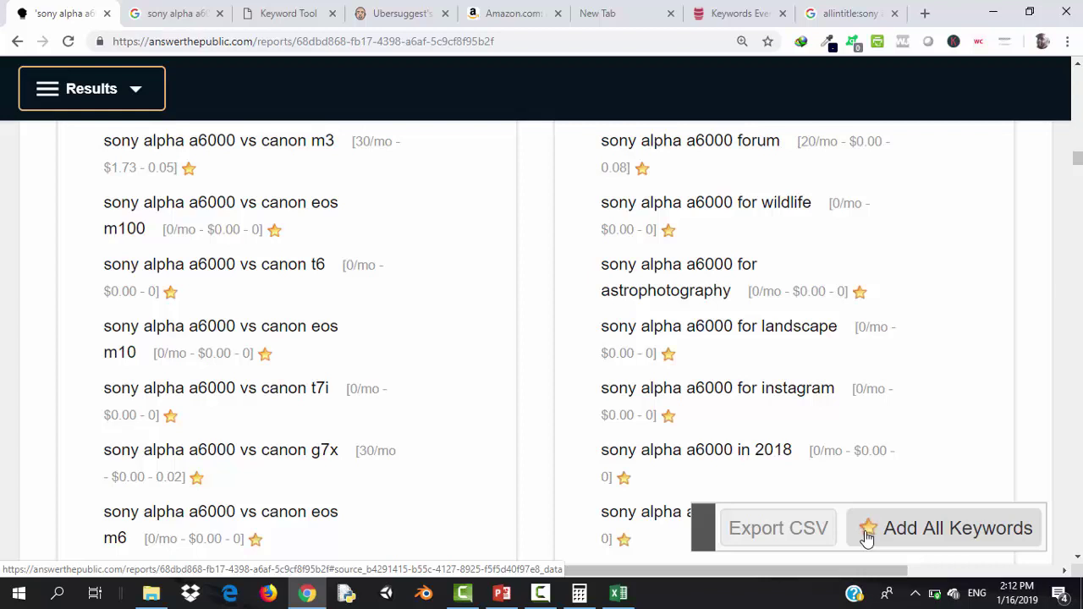
pyautogui.click(743, 6)
pyautogui.press('F5')
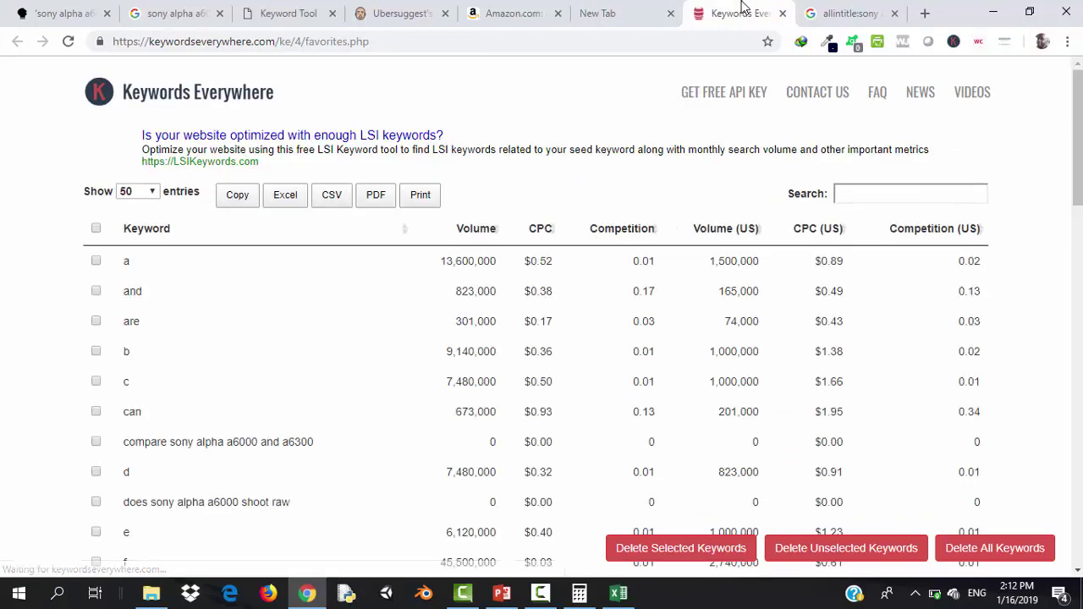
pyautogui.click(400, 10)
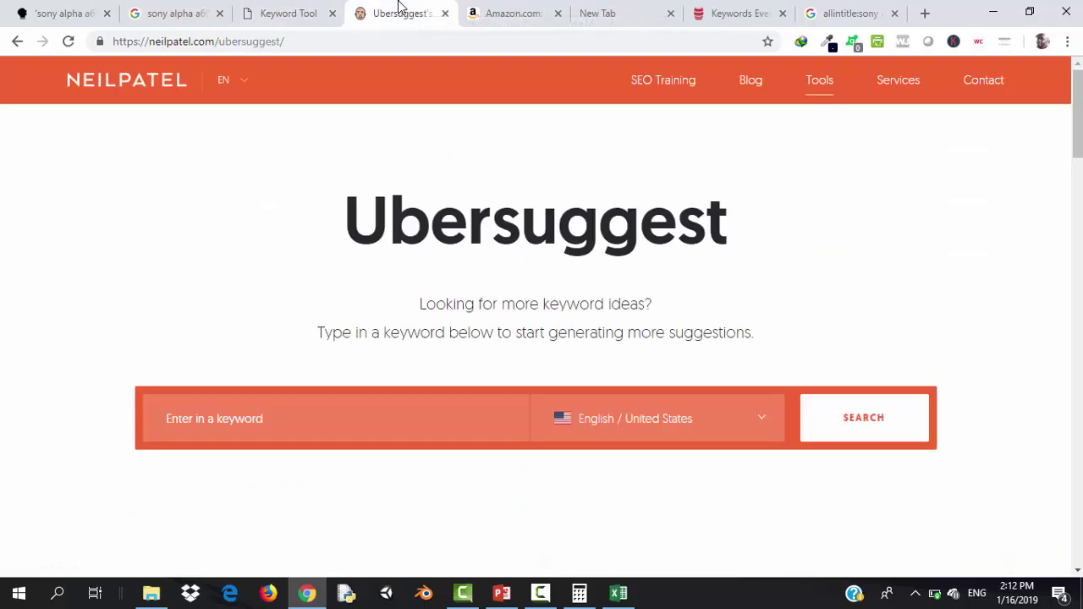
pyautogui.click(258, 419)
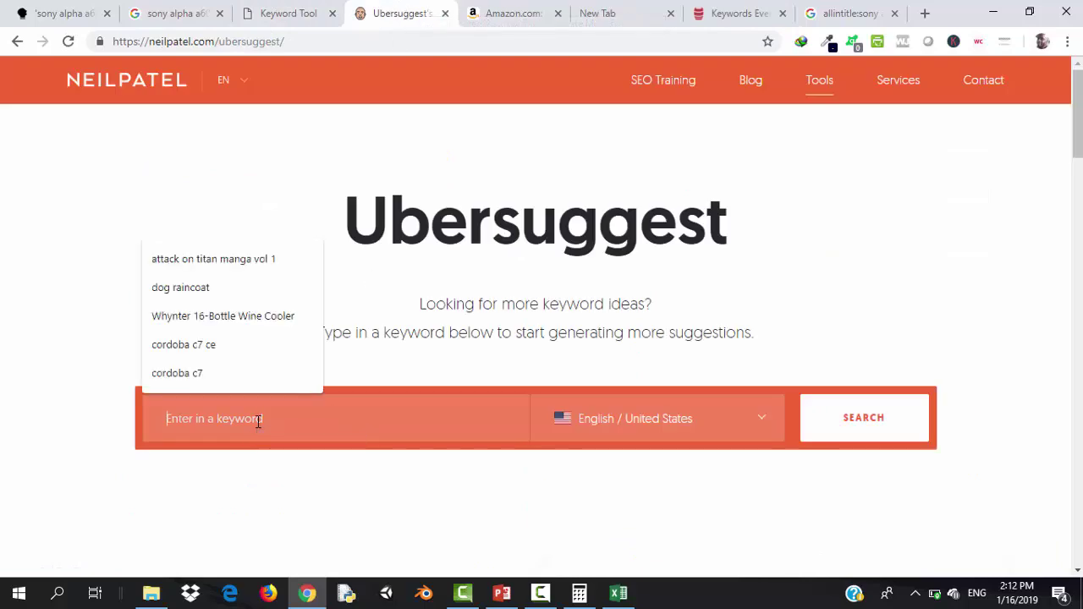
pyautogui.hotkey('ctrl', 'v')
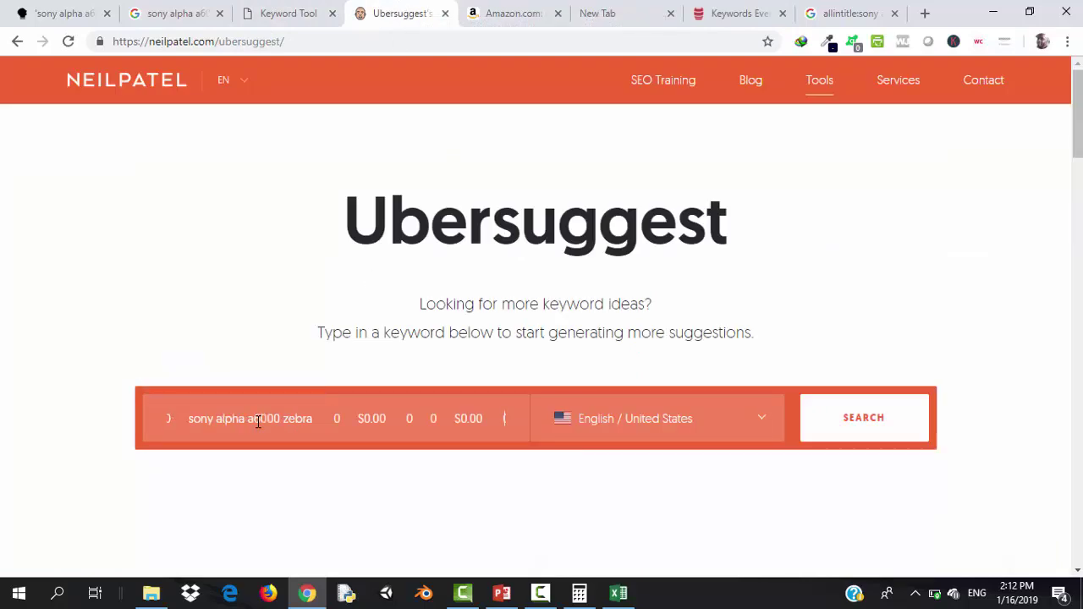
pyautogui.click(871, 12)
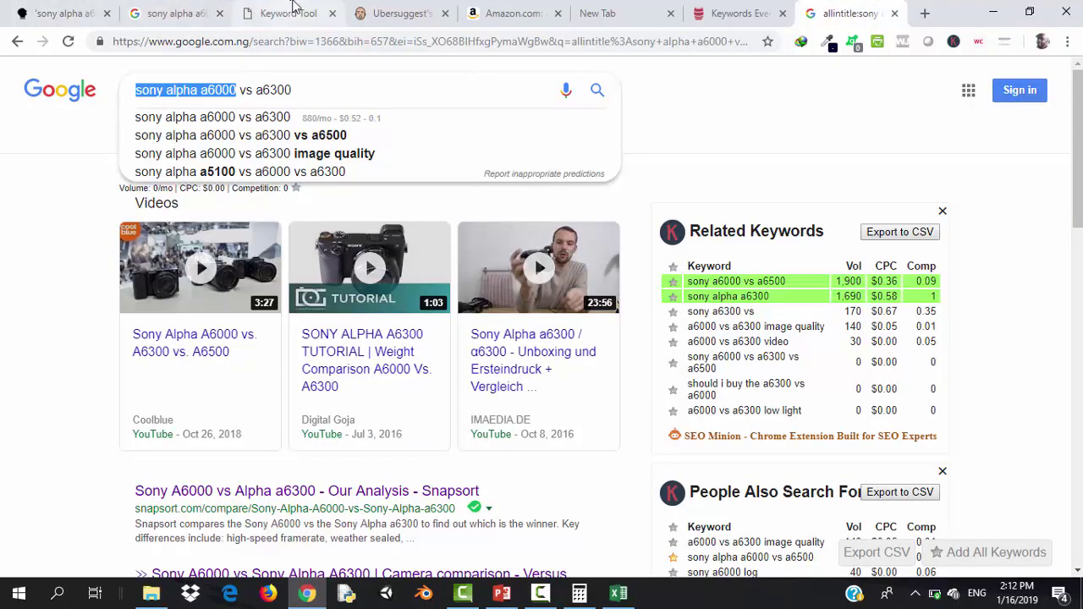
pyautogui.click(391, 11)
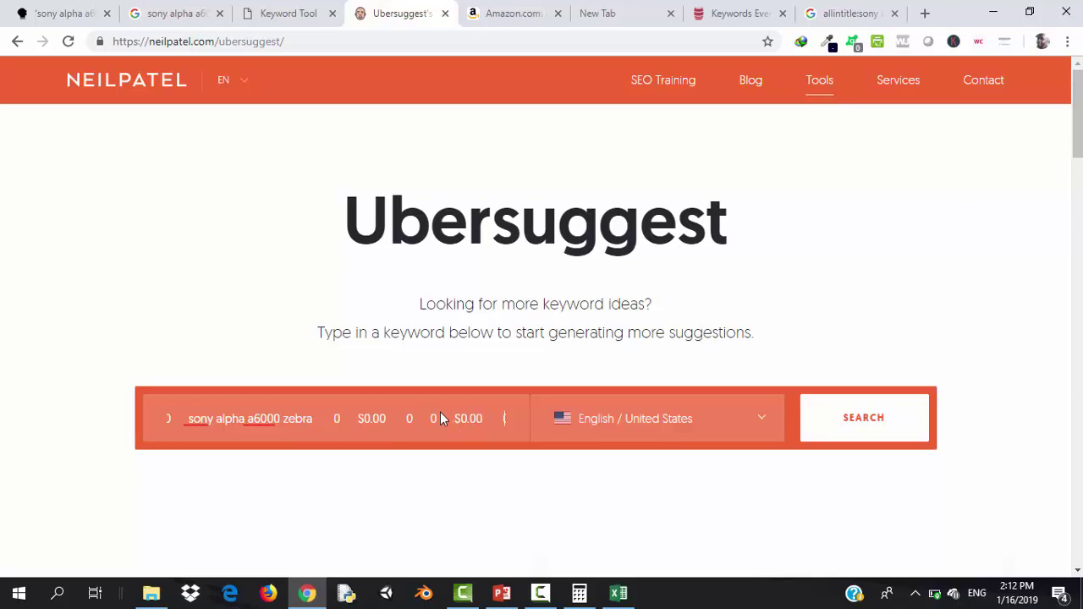
pyautogui.hotkey('ctrl', 'a')
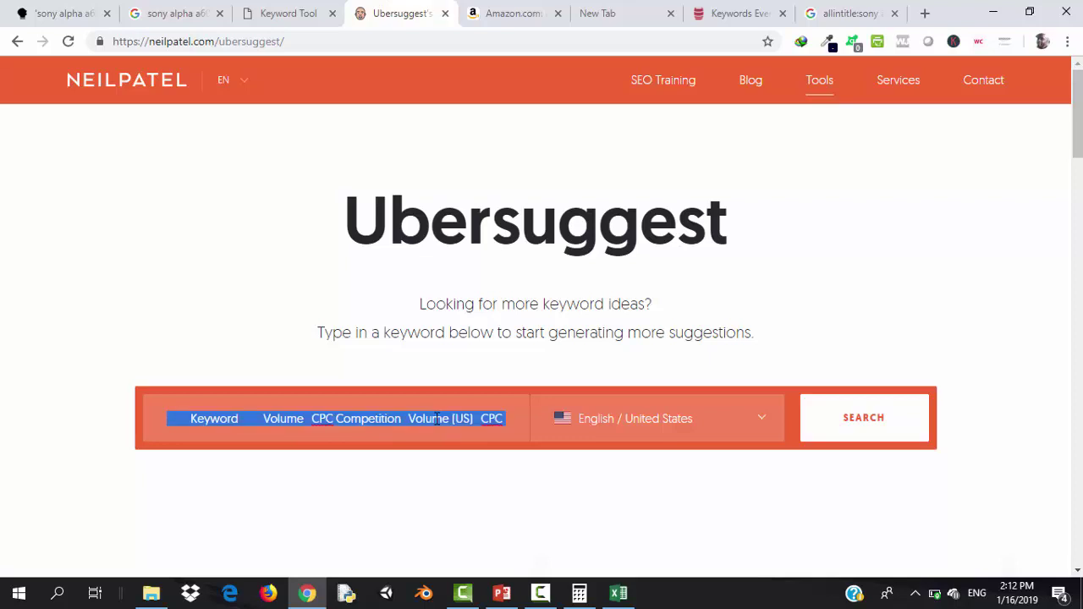
pyautogui.moveTo(437, 418); pyautogui.dragTo(433, 418)
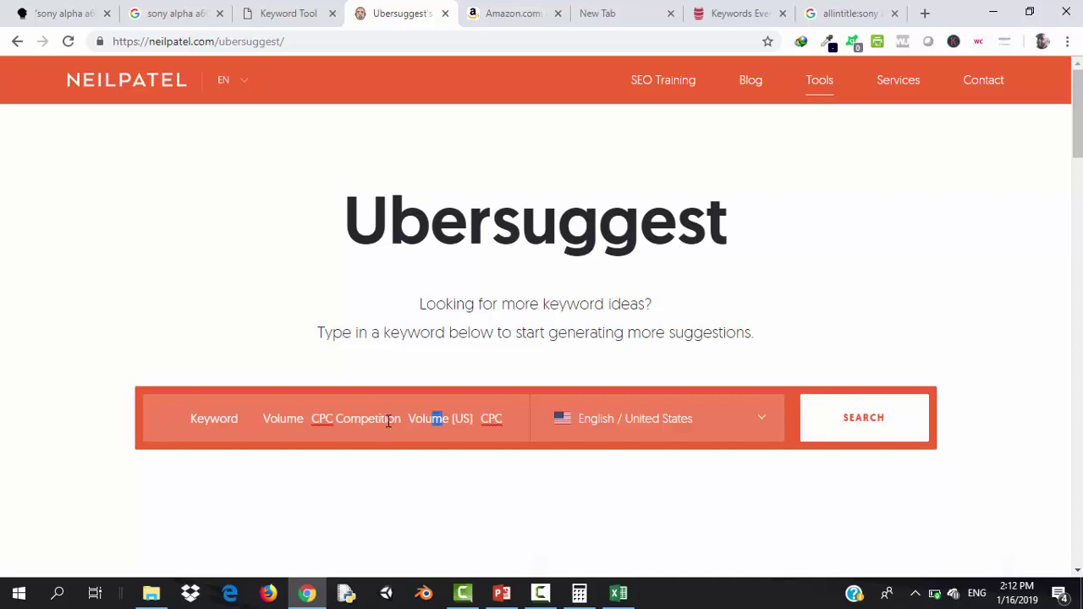
pyautogui.press('BackSpace')
pyautogui.press('BackSpace')
pyautogui.doubleClick(222, 427)
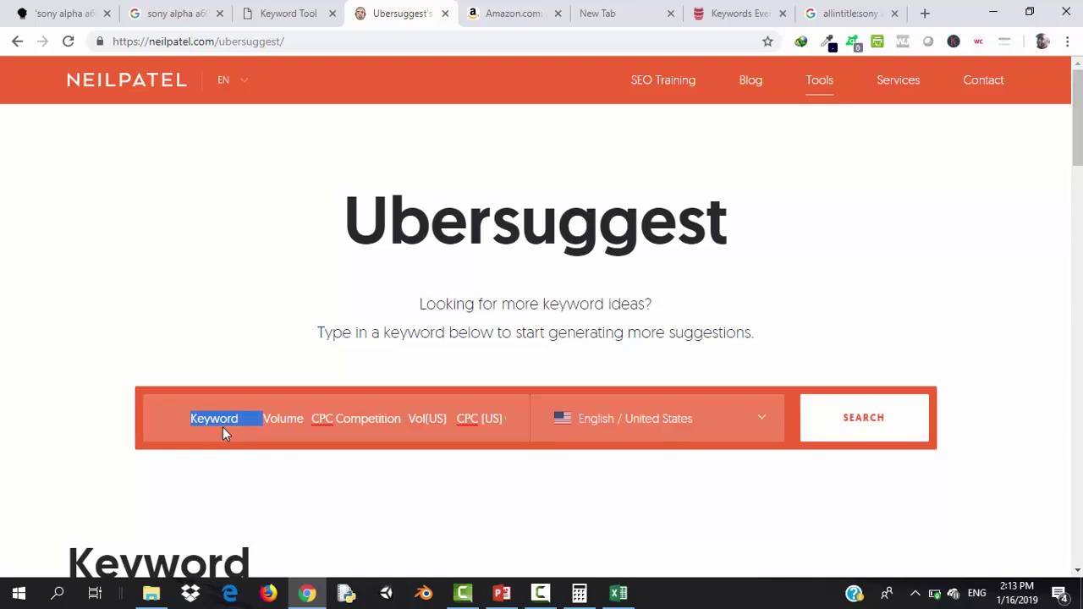
# Copy the phrase "sony alpha a6000" from the Google query "sony alpha a6000 vs a6300"
pyautogui.click(854, 13)
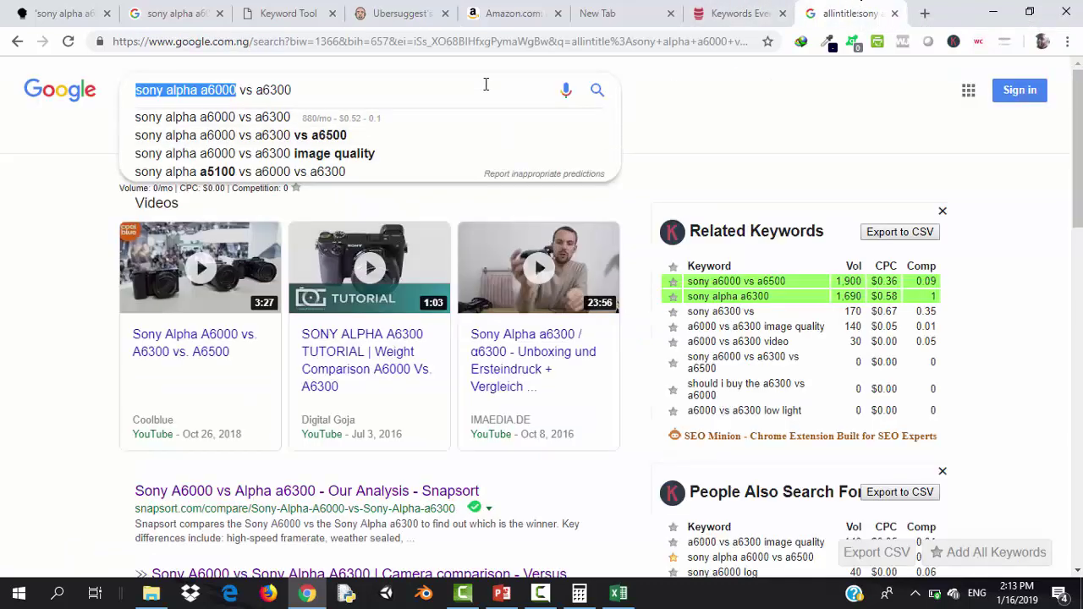
pyautogui.press('Right')
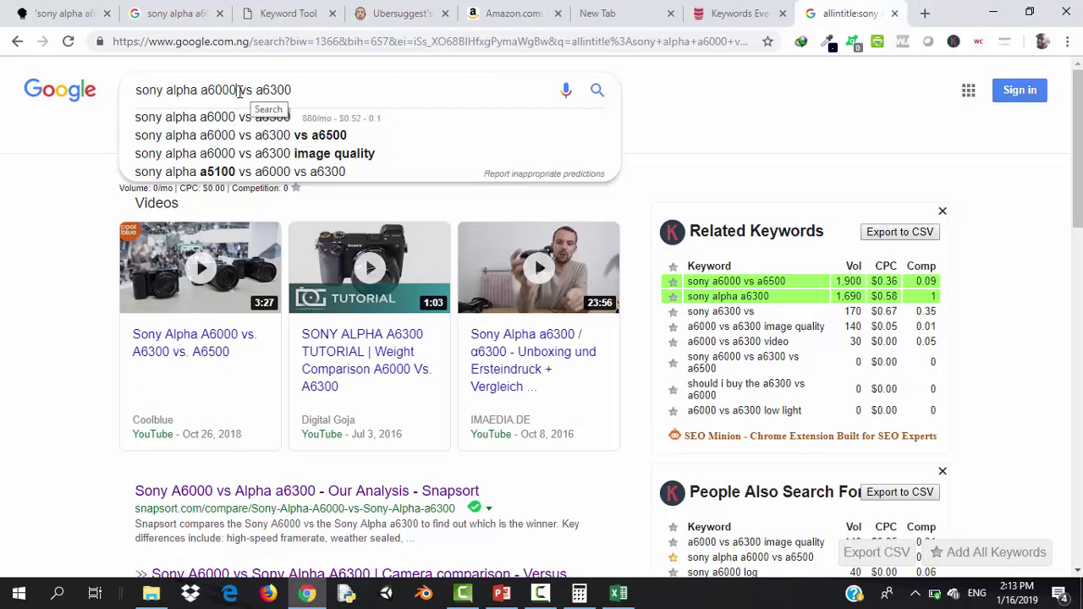
pyautogui.moveTo(240, 90); pyautogui.dragTo(135, 91)
pyautogui.hotkey('ctrl', 'c')
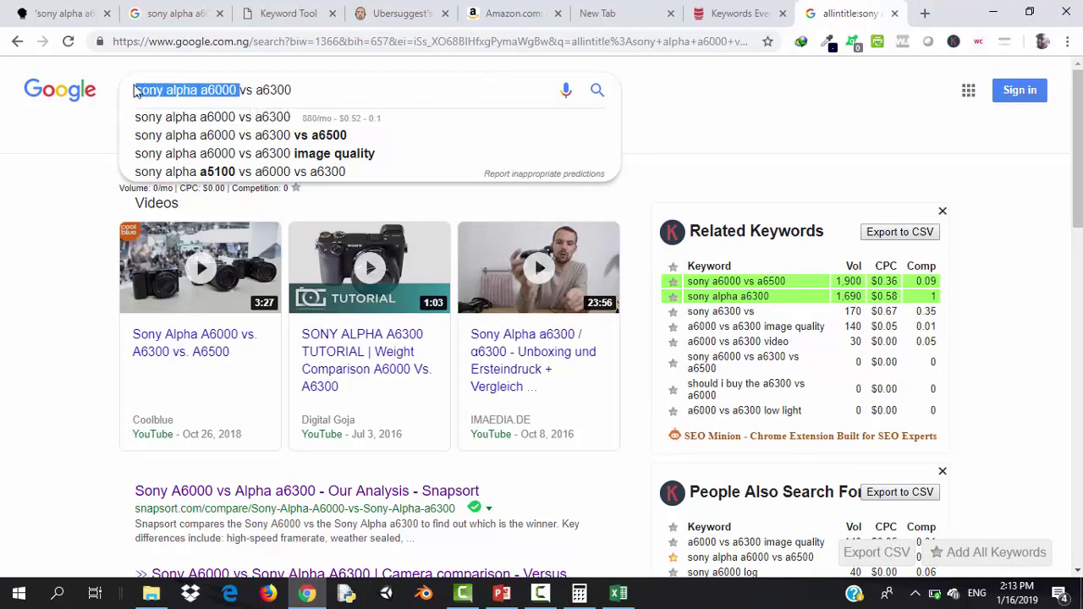
pyautogui.click(736, 10)
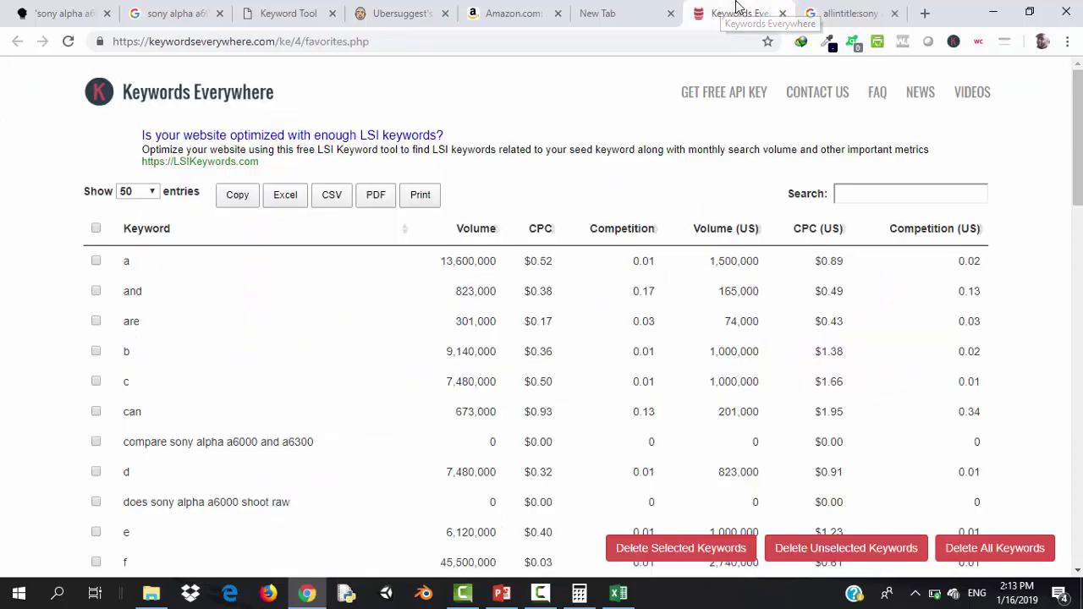
pyautogui.click(71, 9)
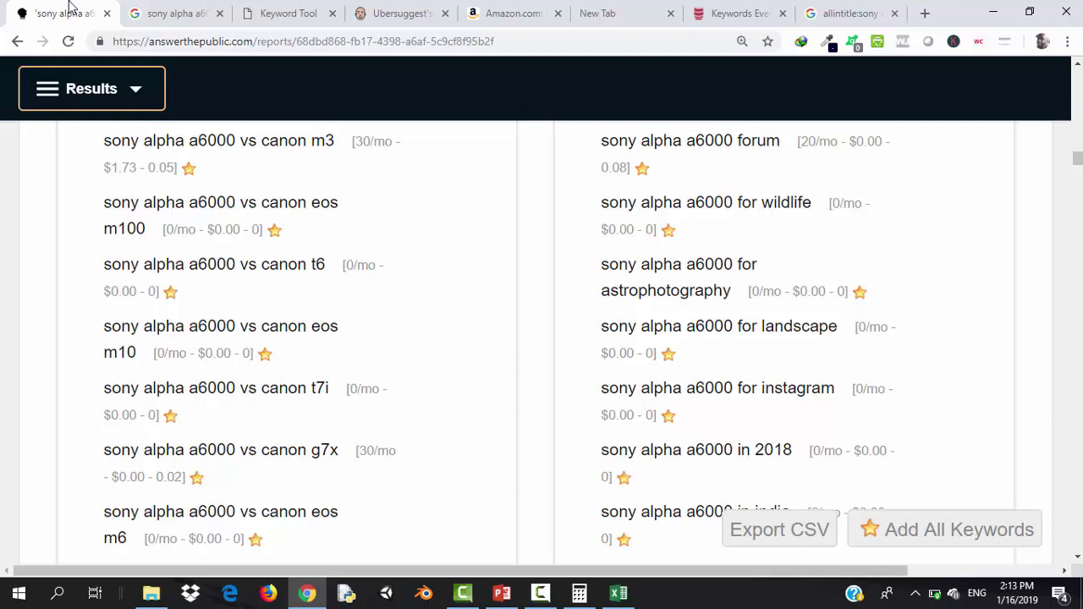
pyautogui.click(191, 10)
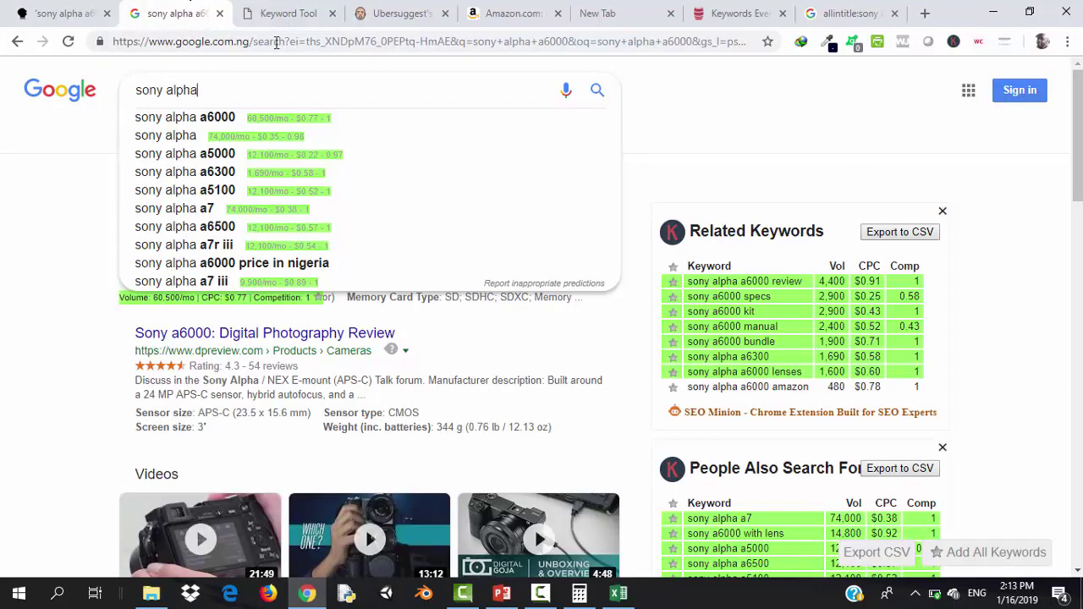
pyautogui.click(856, 10)
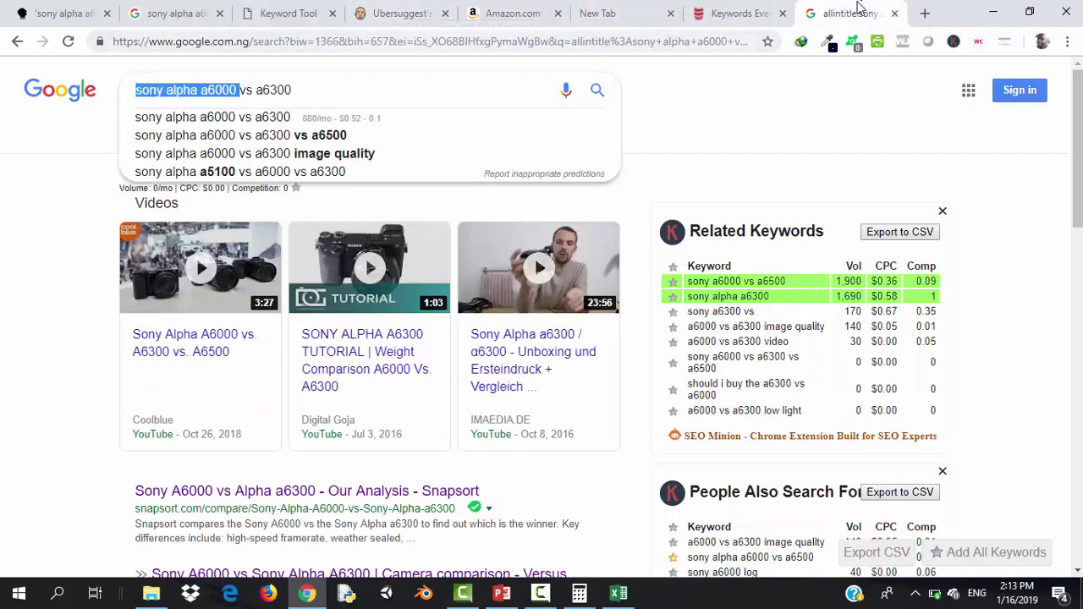
# Try pasting "sony alpha a6000" into the Ubersuggest keyword field and reload the page to clear the leftover text
pyautogui.click(399, 12)
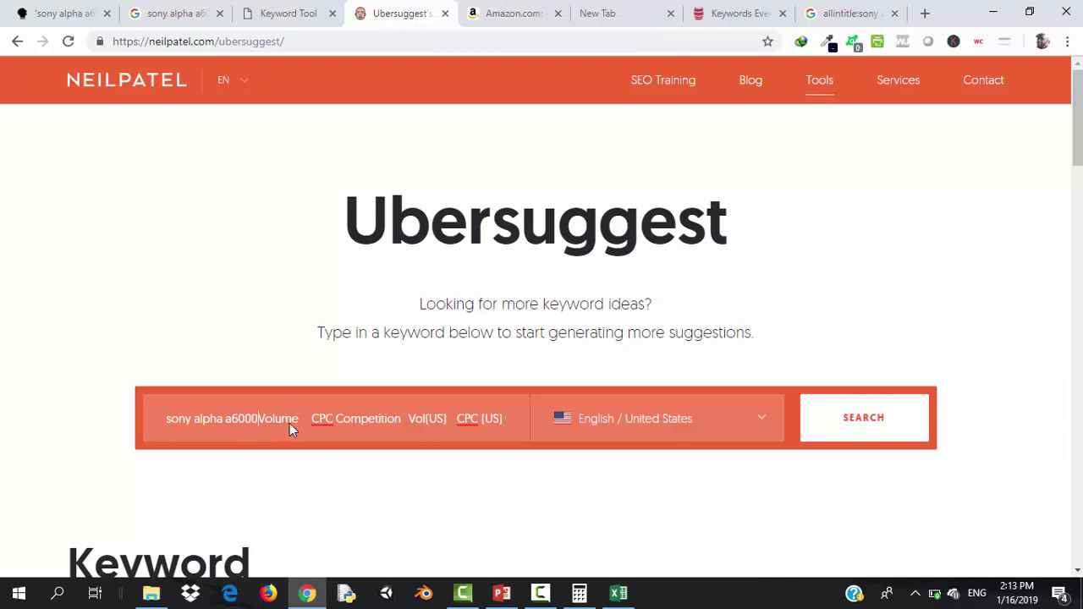
pyautogui.hotkey('ctrl', 'v')
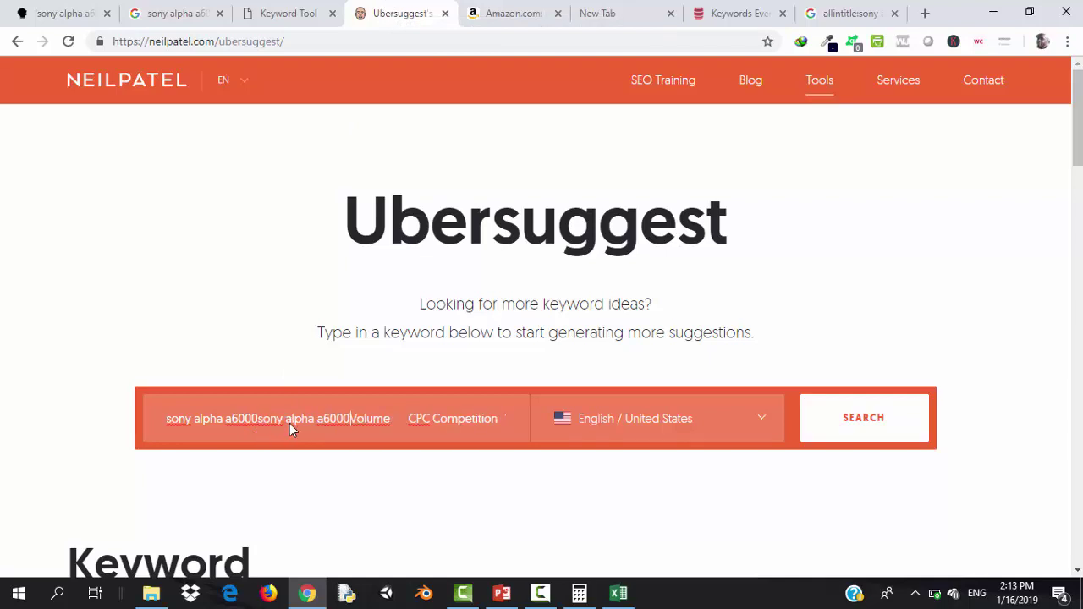
pyautogui.click(69, 42)
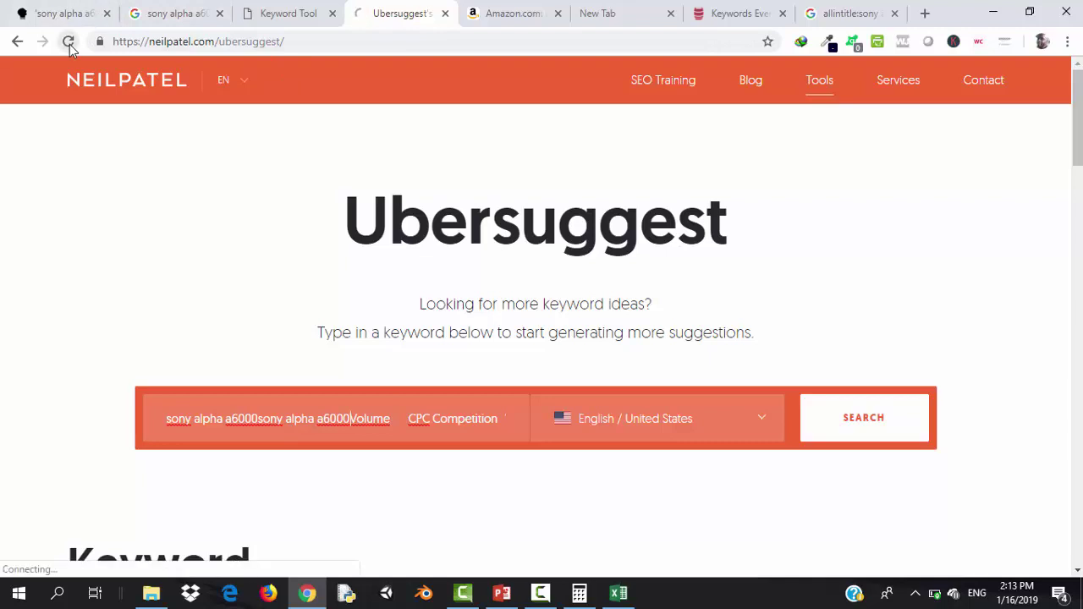
pyautogui.click(916, 596)
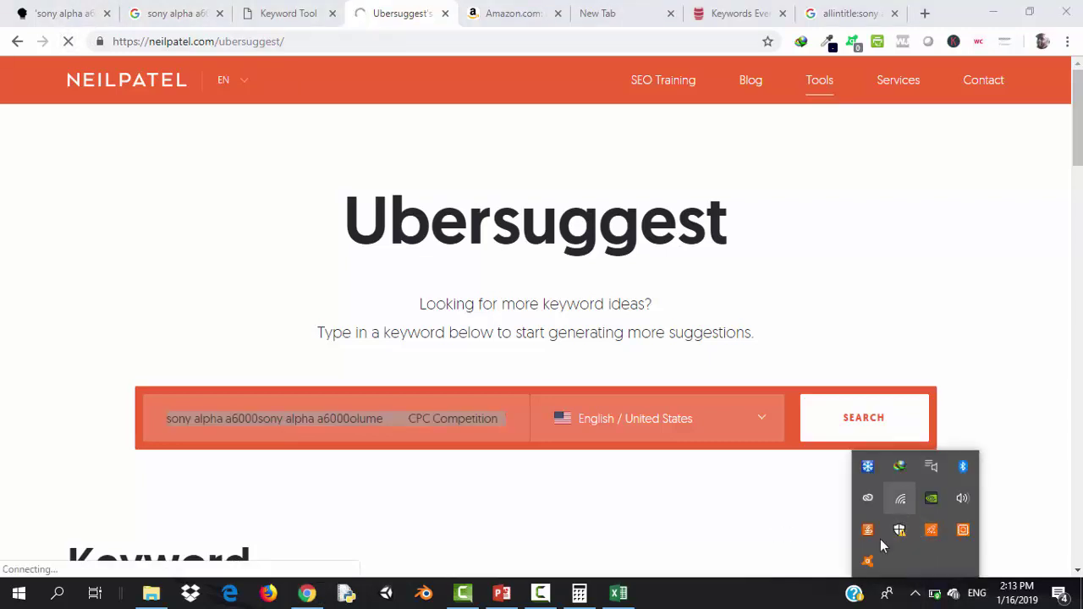
pyautogui.click(539, 594)
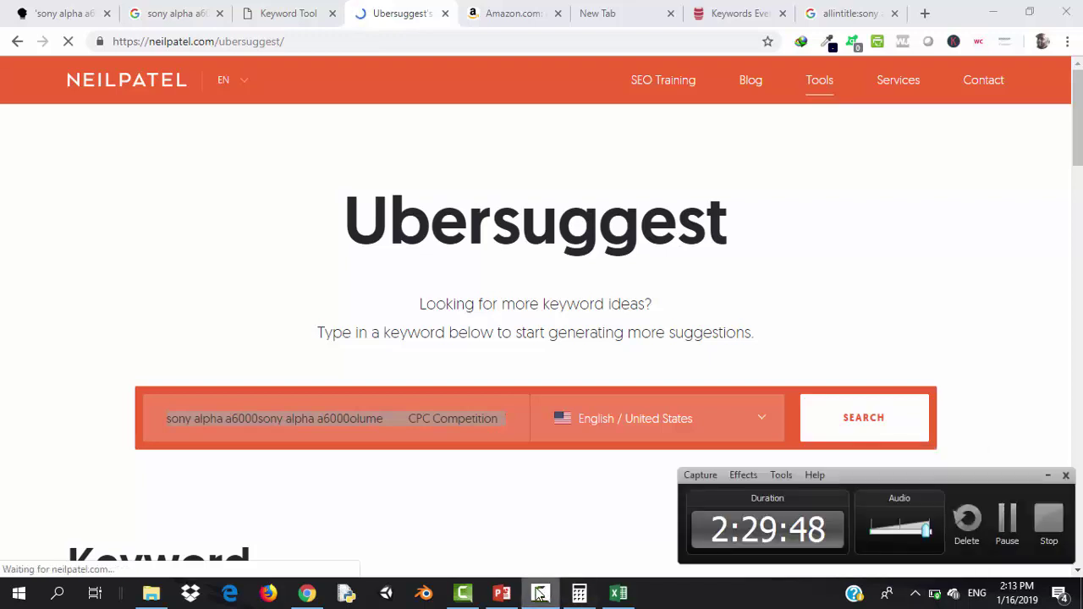
pyautogui.click(1009, 521)
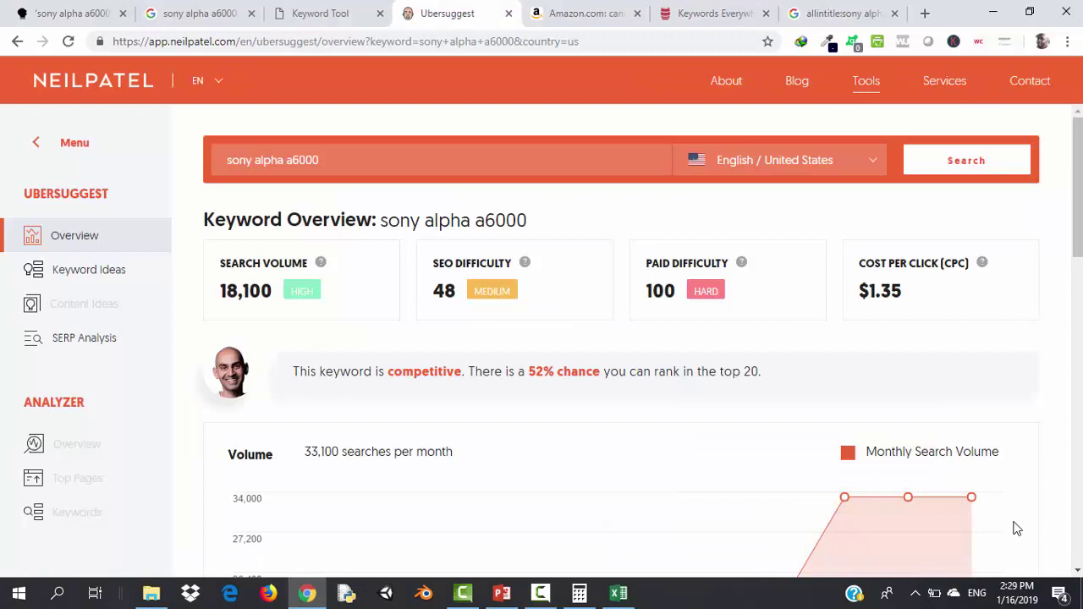
pyautogui.click(541, 595)
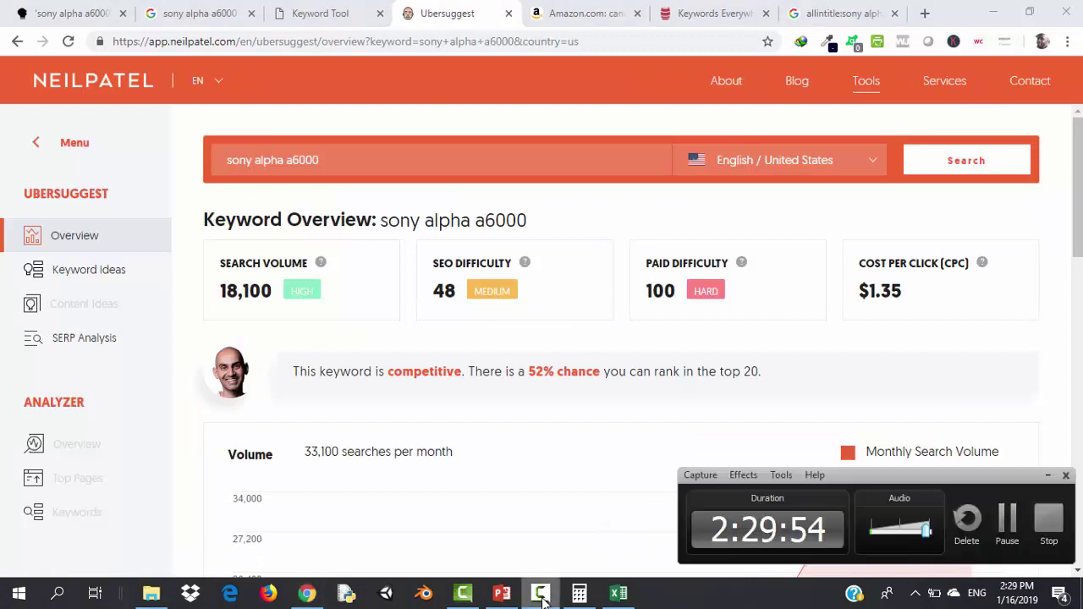
pyautogui.click(611, 414)
pyautogui.scroll(-1, 623, 418)
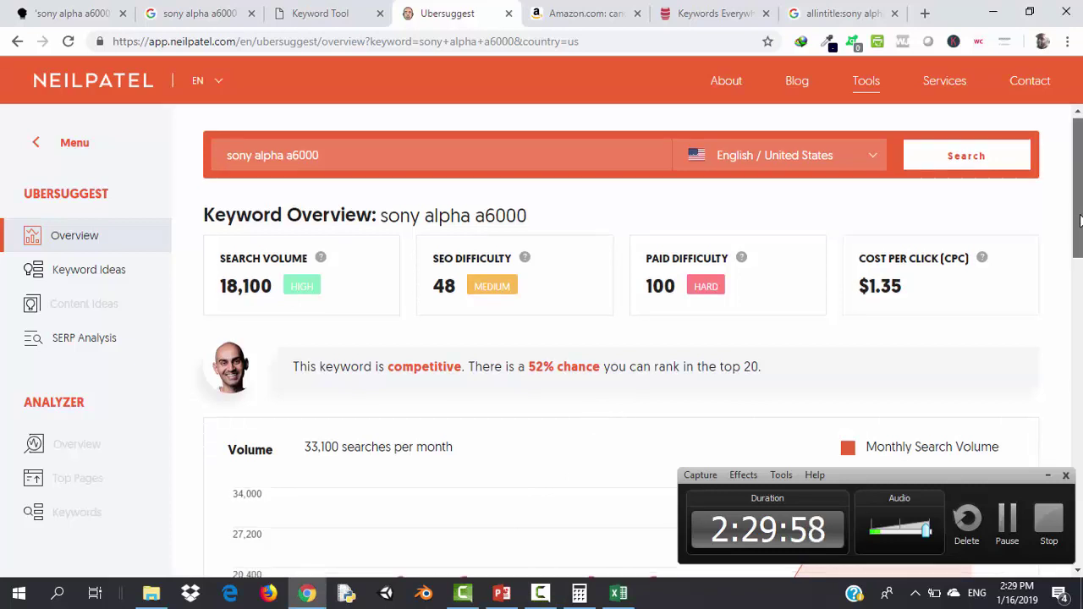
pyautogui.click(1065, 474)
pyautogui.scroll(1, 1076, 203)
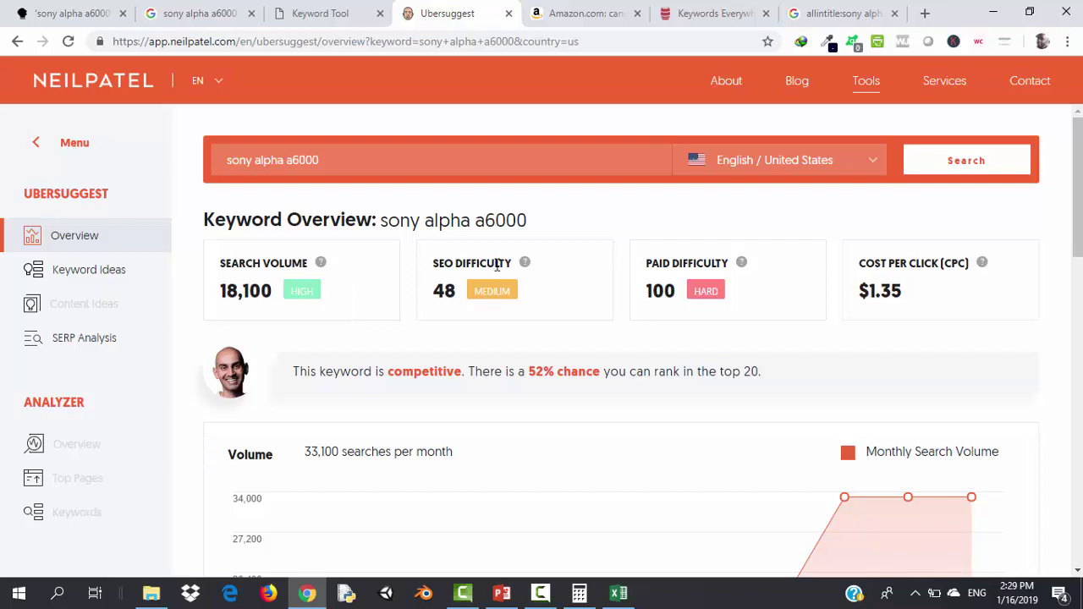
pyautogui.scroll(-3, 803, 317)
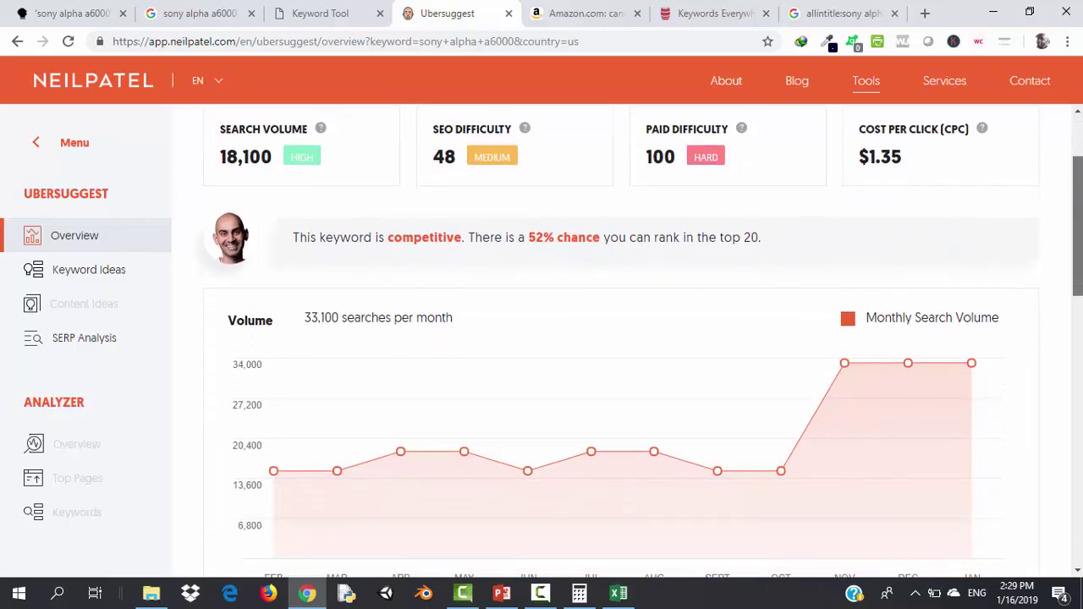
pyautogui.moveTo(1072, 222)
pyautogui.mouseDown()
pyautogui.moveTo(1072, 346)
pyautogui.moveTo(1066, 203)
pyautogui.mouseUp()
# Copy "vs a6300" from the Google query and append it to "sony alpha a6000" in the Ubersuggest keyword field, keeping English / United States
pyautogui.click(815, 10)
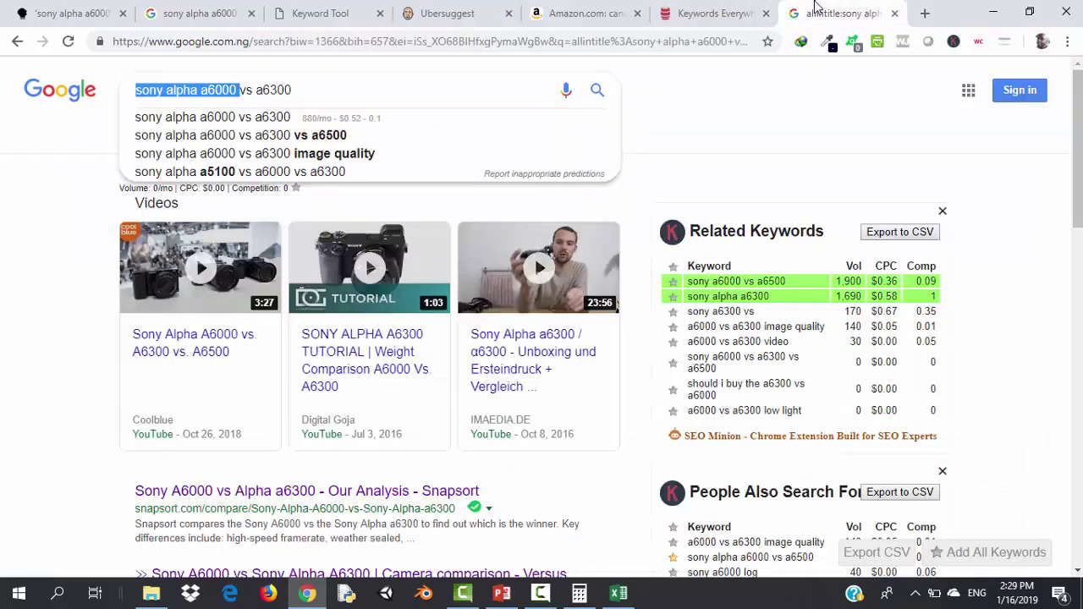
pyautogui.moveTo(292, 90); pyautogui.dragTo(243, 88)
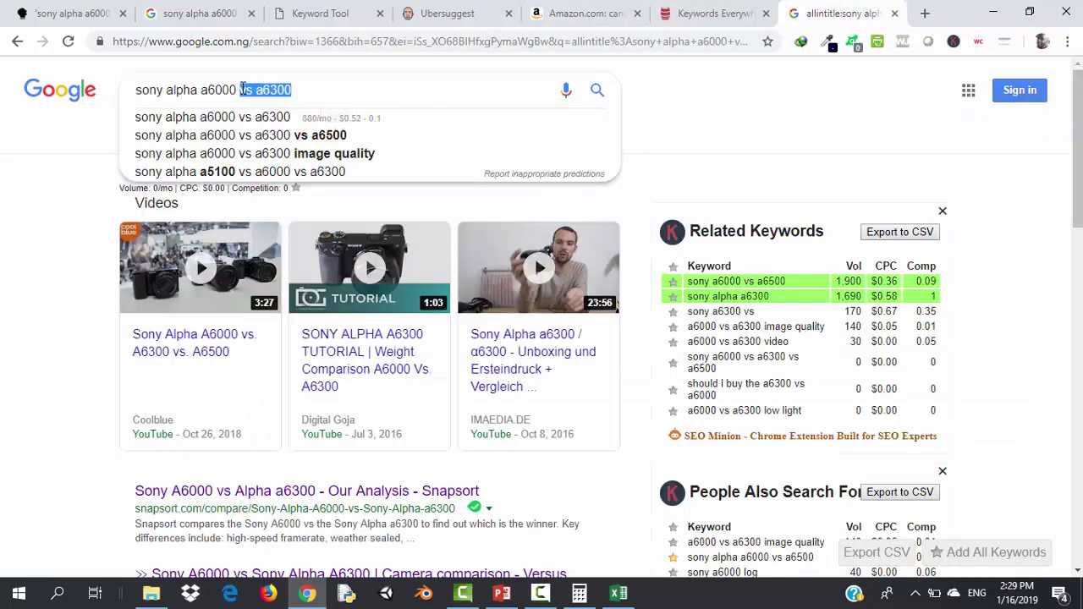
pyautogui.click(471, 16)
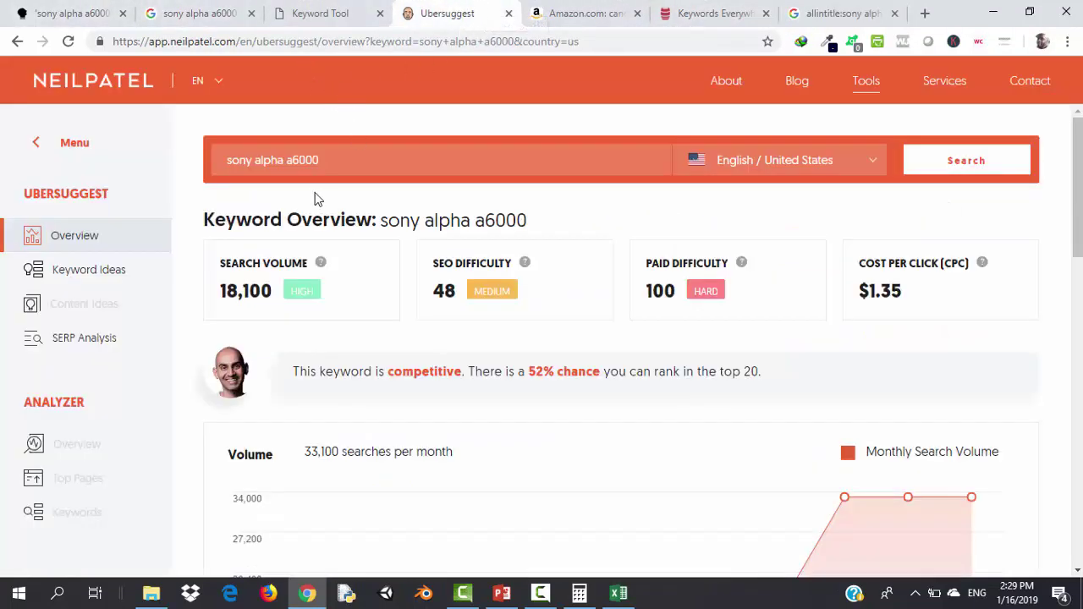
pyautogui.moveTo(361, 166); pyautogui.dragTo(227, 160)
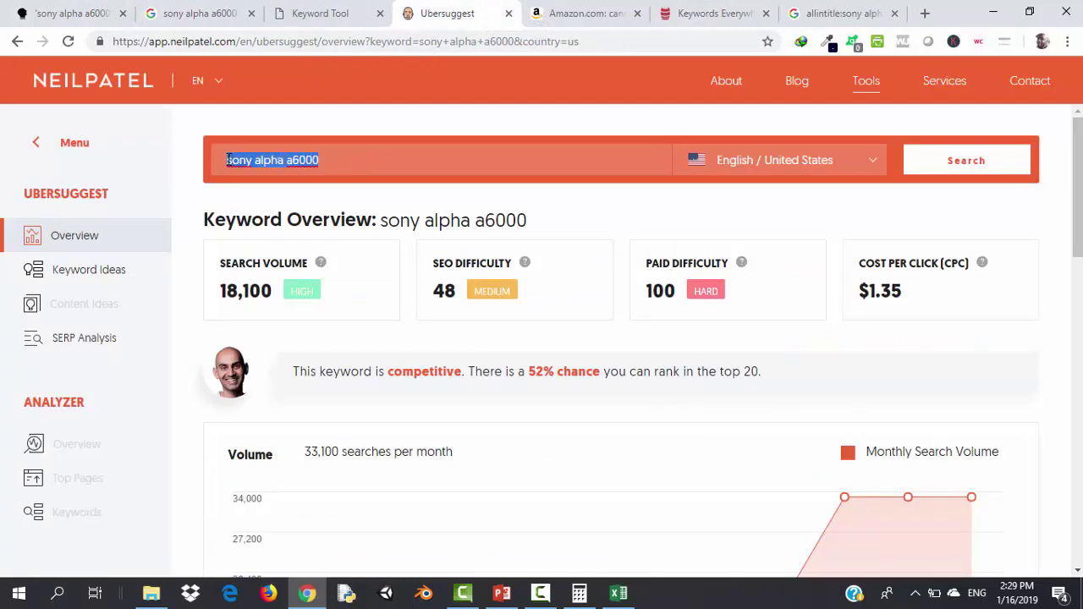
pyautogui.click(351, 155)
pyautogui.write('vs a6300')
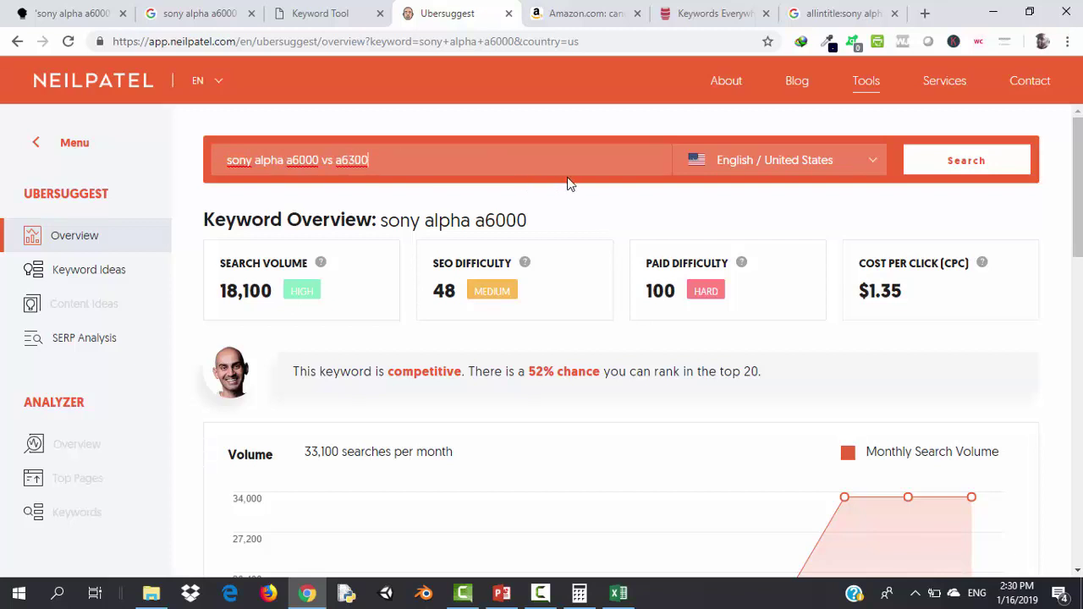
pyautogui.click(874, 163)
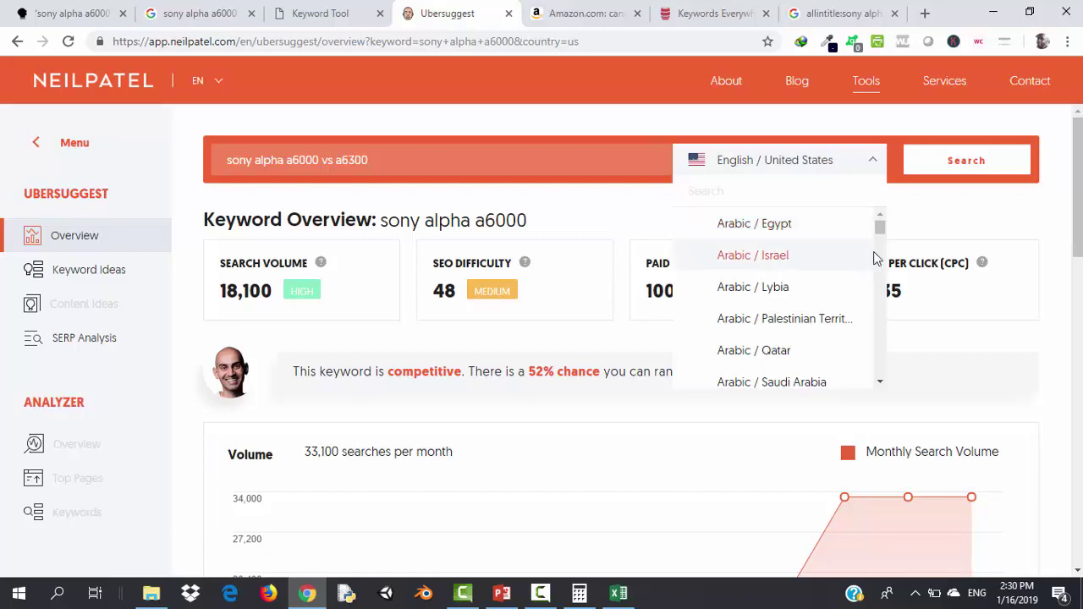
pyautogui.click(827, 179)
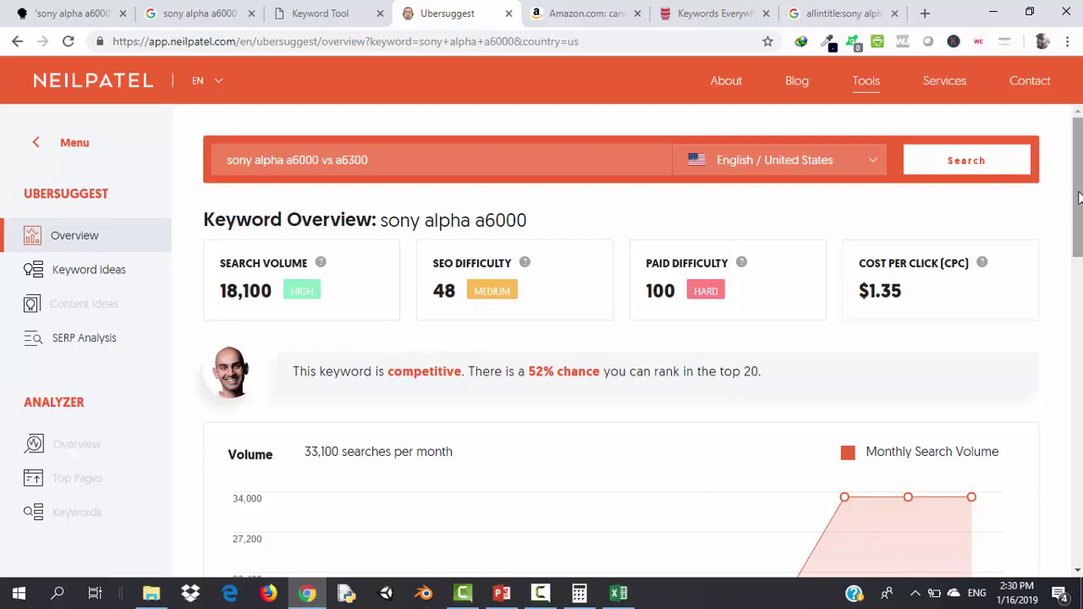
# Read the explanation of the SD column in the keyword ideas table and enlarge the page to 200%
pyautogui.moveTo(1078, 197); pyautogui.dragTo(1078, 379)
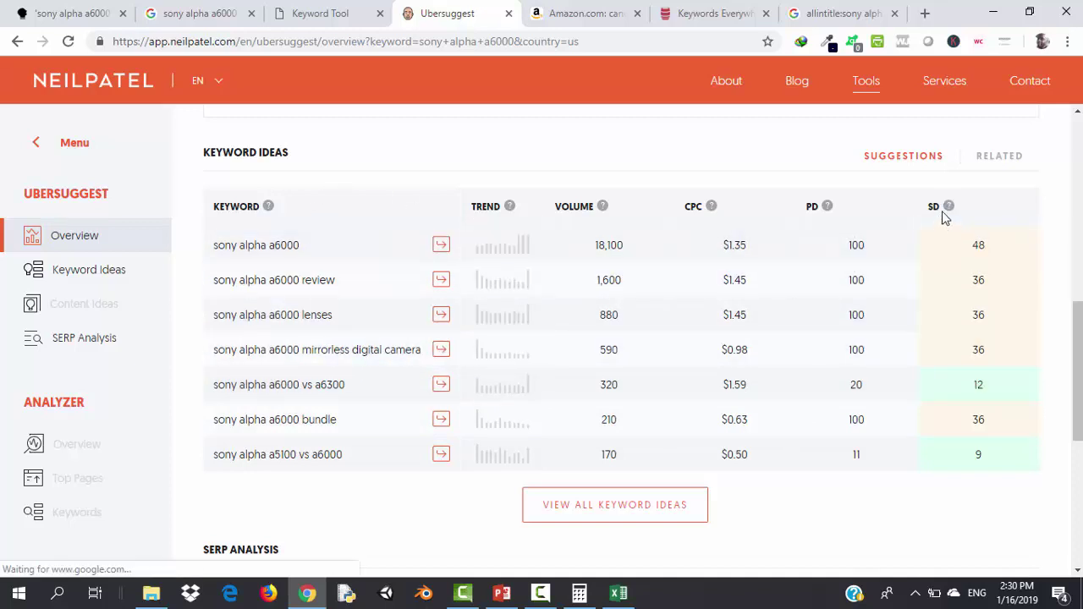
pyautogui.moveTo(951, 209)
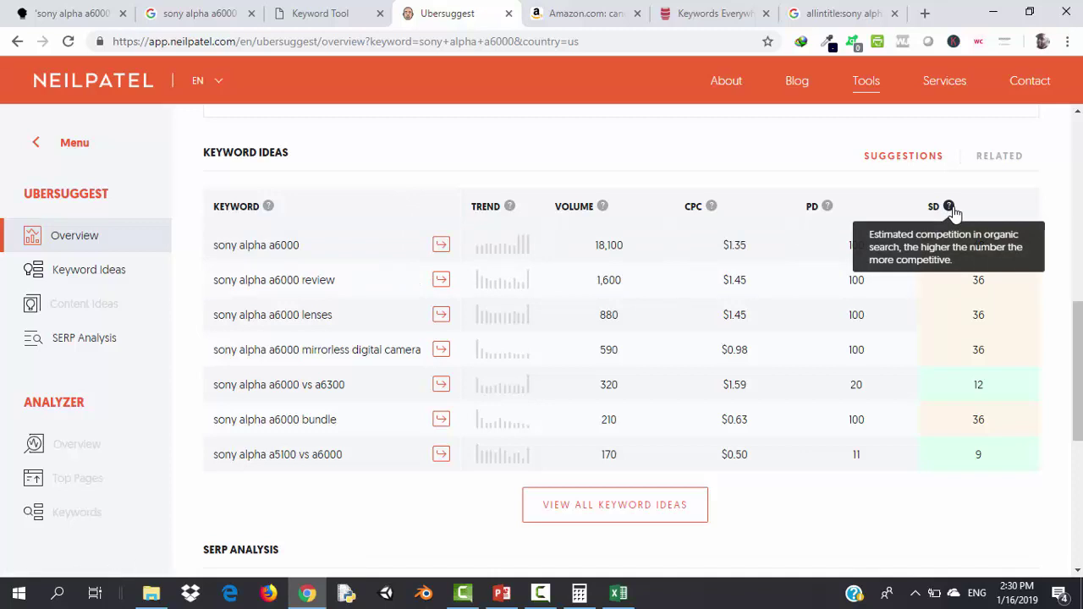
pyautogui.click(1066, 41)
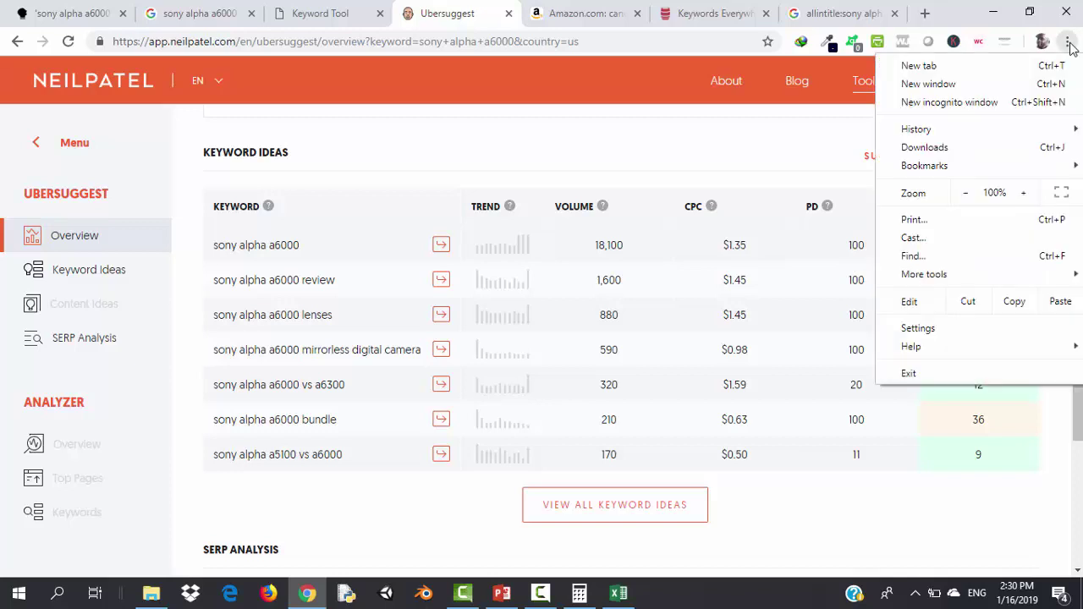
pyautogui.click(1025, 193)
pyautogui.click(1024, 193)
pyautogui.click(1025, 194)
pyautogui.click(1024, 194)
pyautogui.click(1024, 194)
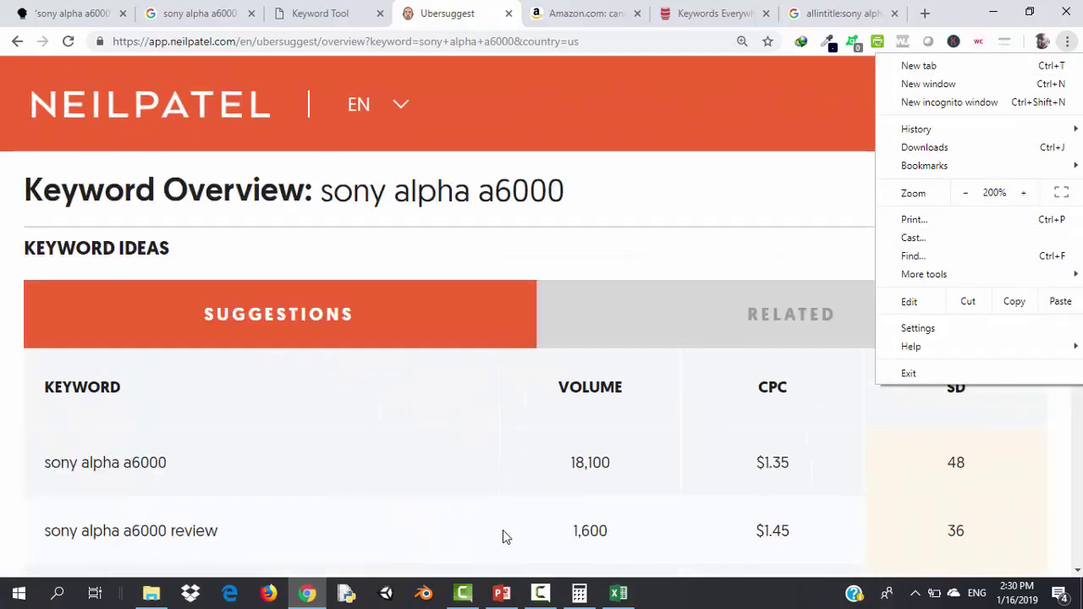
pyautogui.press('Escape')
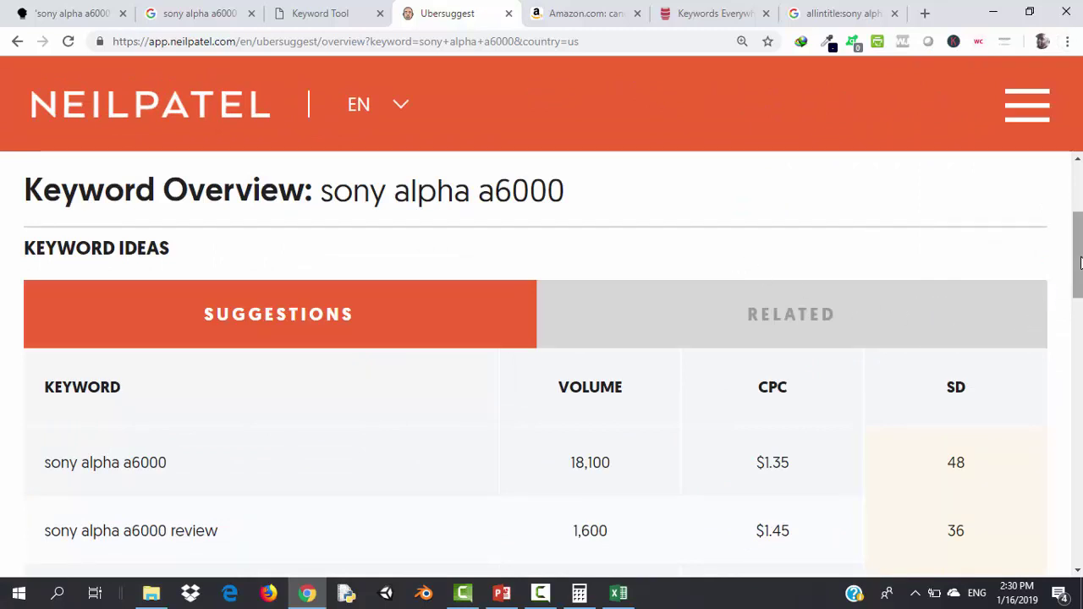
pyautogui.moveTo(1077, 254)
pyautogui.mouseDown()
pyautogui.moveTo(1077, 330)
pyautogui.moveTo(1077, 207)
pyautogui.moveTo(1077, 263)
pyautogui.mouseUp()
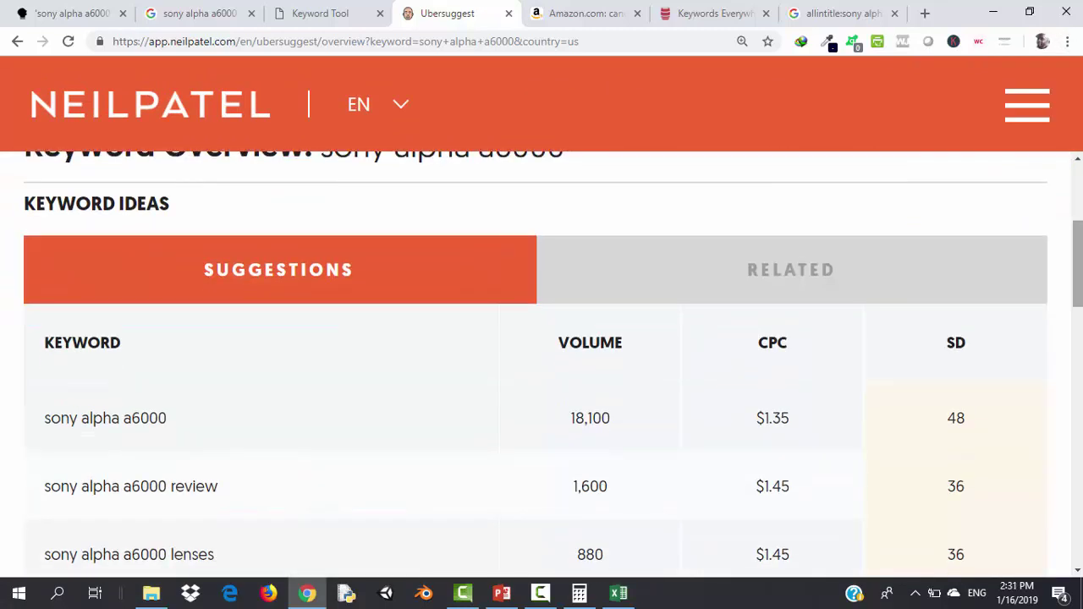
# Reduce the page zoom to 110% and bring the whole keyword ideas table back into view
pyautogui.click(1066, 41)
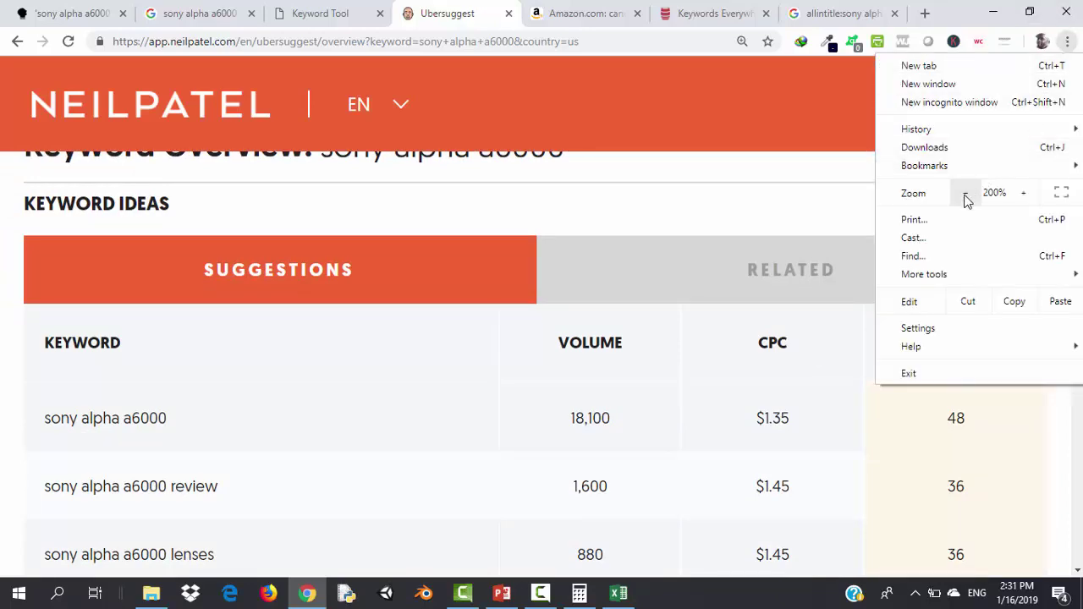
pyautogui.click(966, 193)
pyautogui.click(966, 193)
pyautogui.click(966, 193)
pyautogui.click(966, 193)
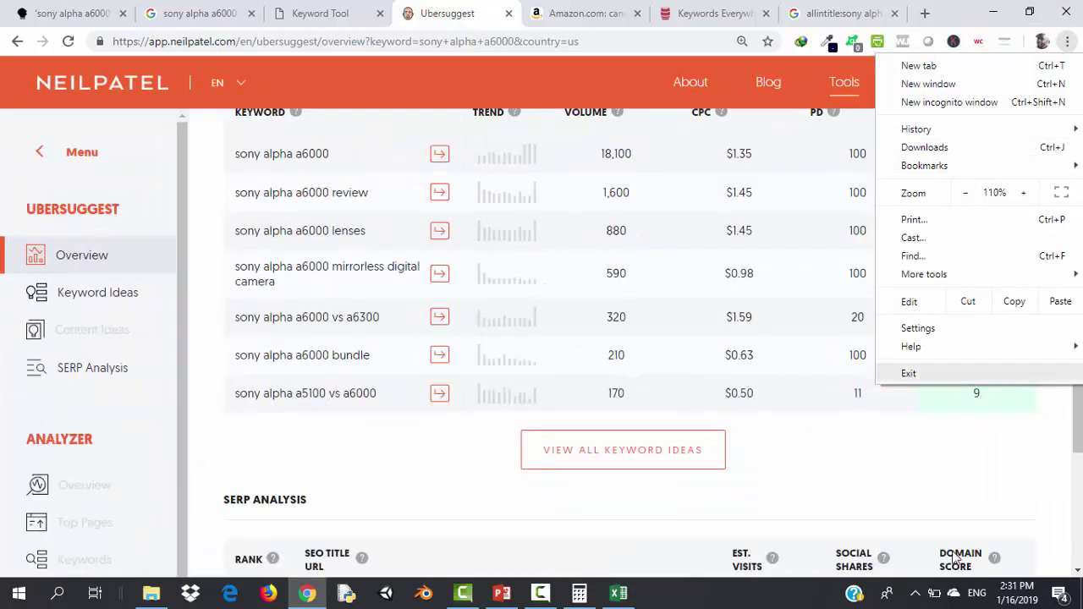
pyautogui.click(976, 499)
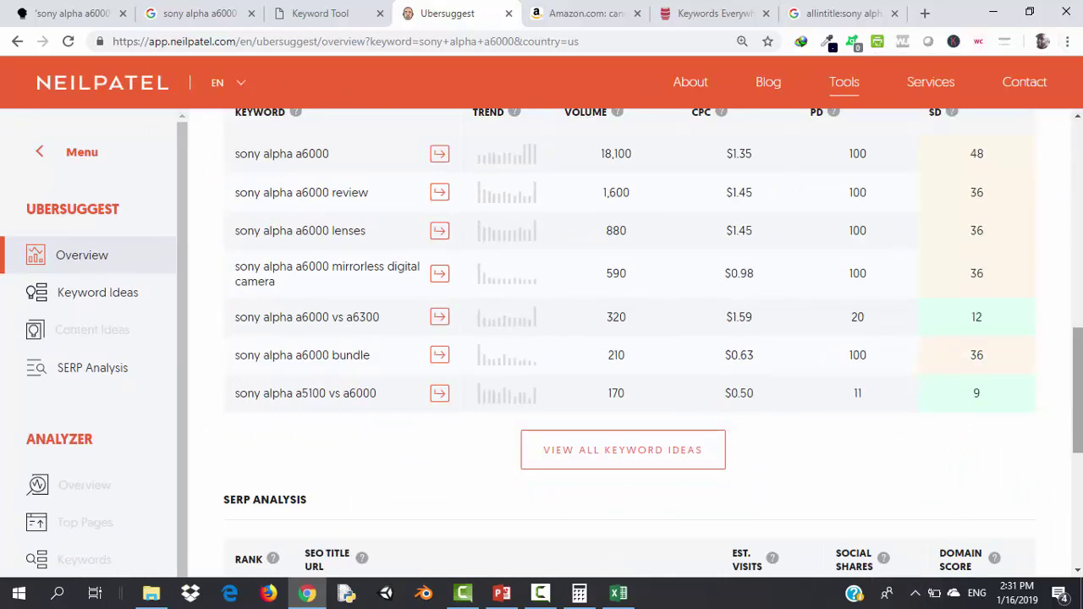
pyautogui.moveTo(1075, 435); pyautogui.dragTo(1074, 400)
pyautogui.moveTo(953, 258)
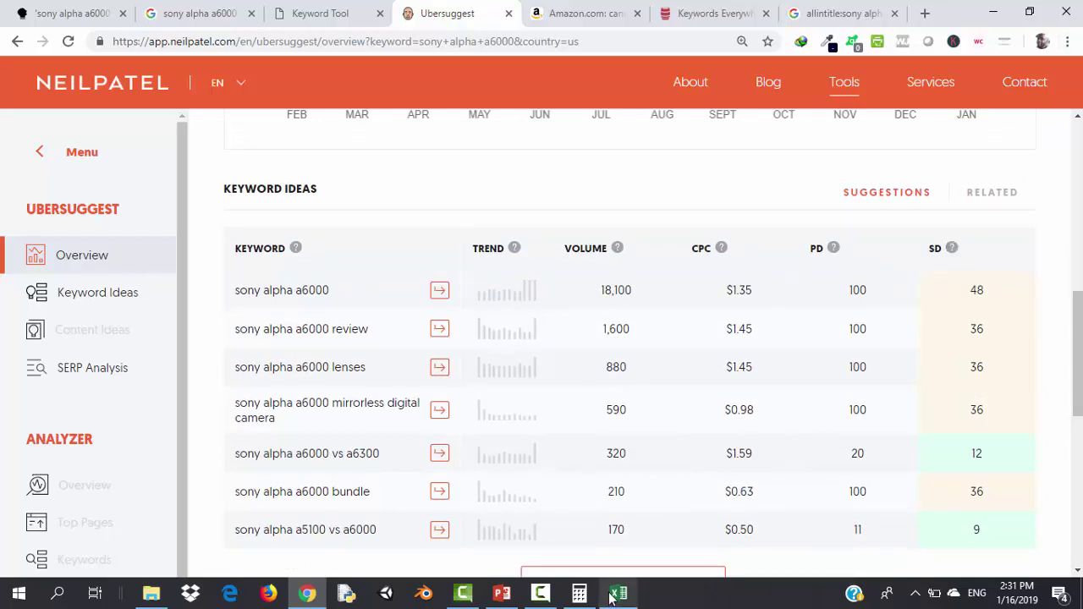
pyautogui.click(539, 593)
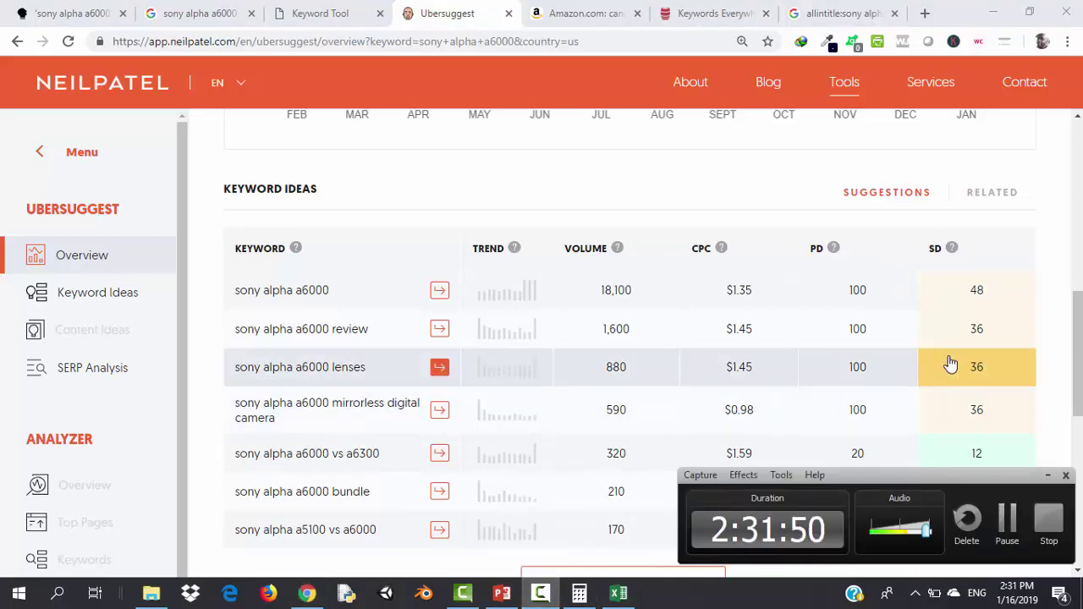
pyautogui.click(1046, 480)
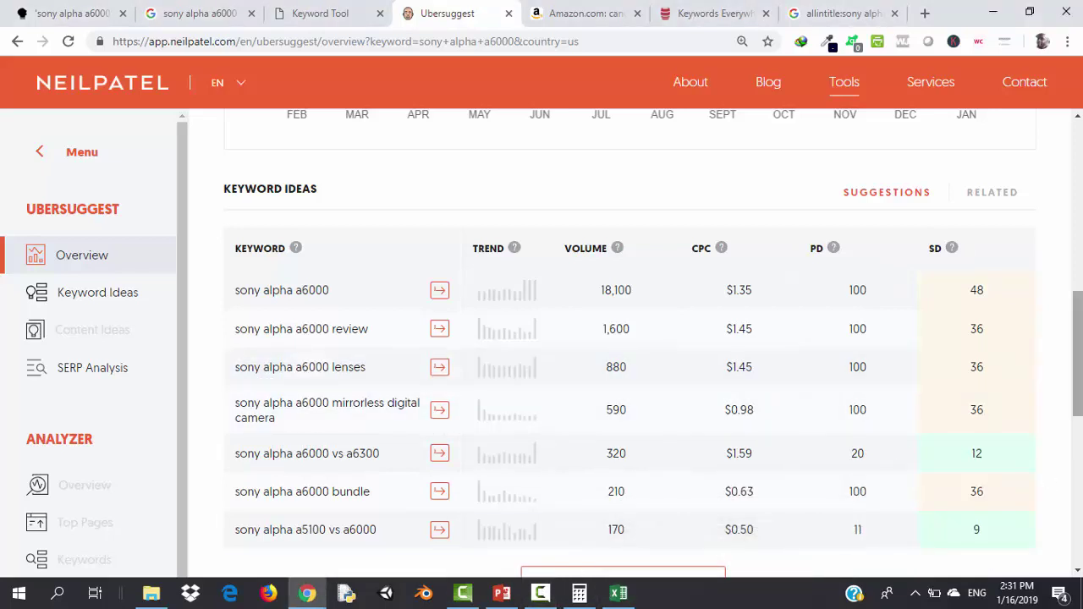
# Examine the keyword ideas, overview metrics and SERP analysis table for "sony alpha a6000", and check the Google results for the same keyword
pyautogui.moveTo(1078, 359); pyautogui.dragTo(1079, 375)
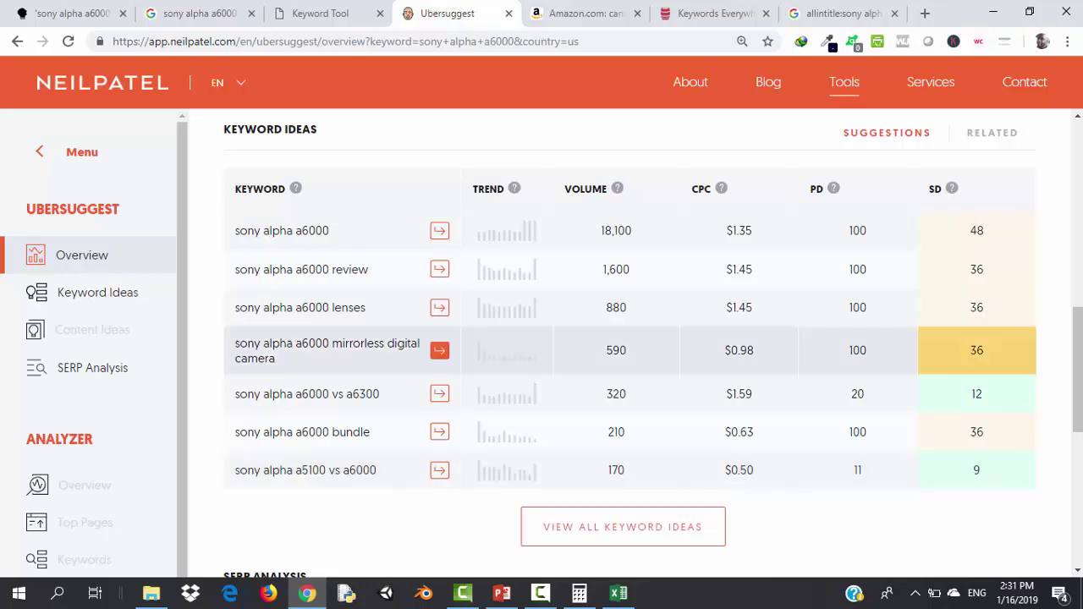
pyautogui.rightClick(1080, 344)
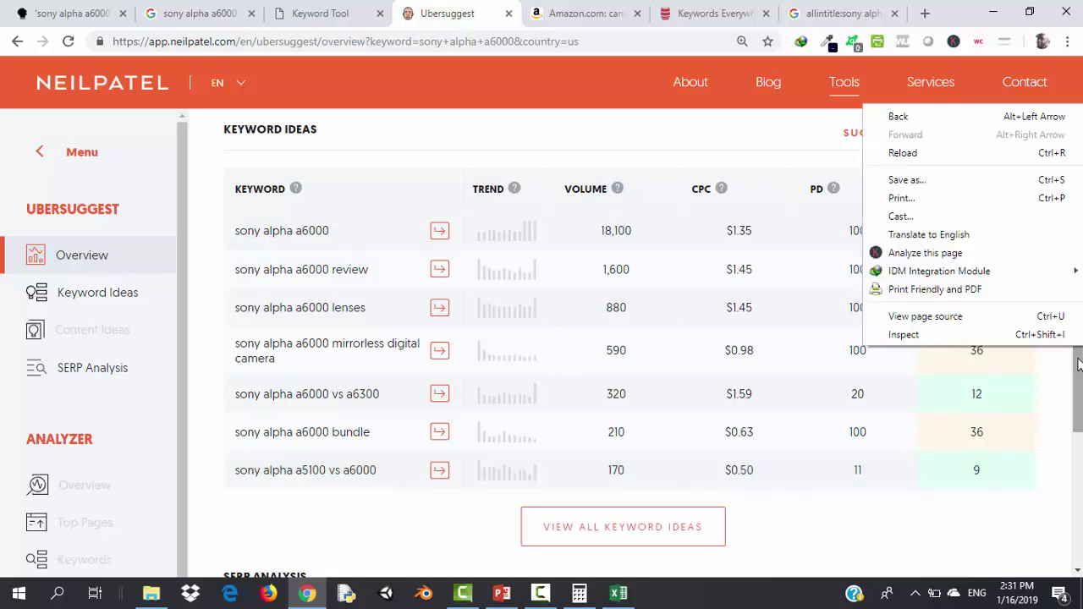
pyautogui.click(1080, 363)
pyautogui.scroll(-3, 1079, 364)
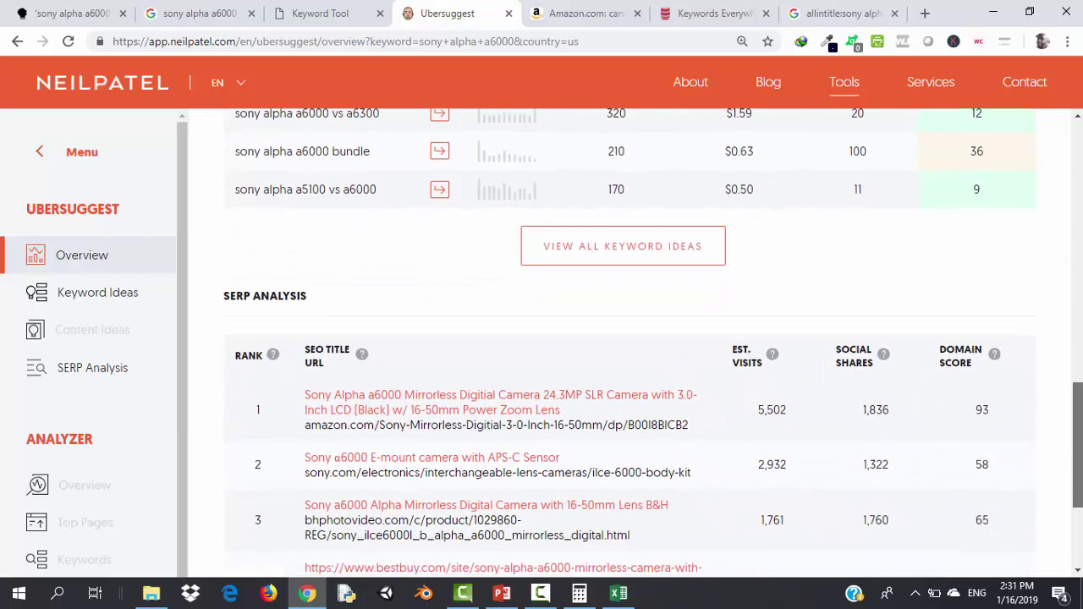
pyautogui.moveTo(1079, 423); pyautogui.dragTo(1080, 181)
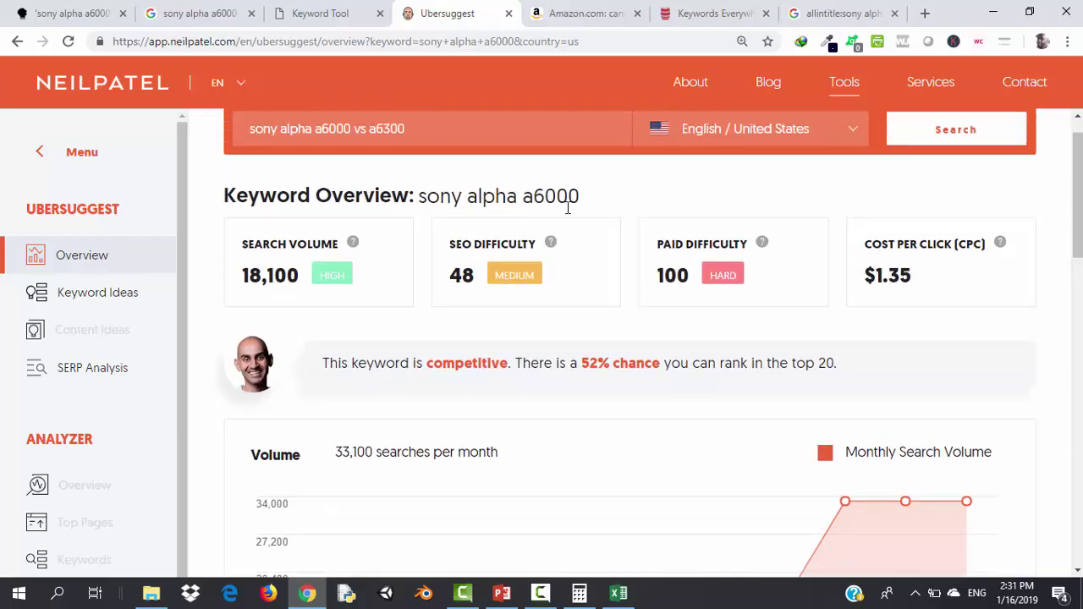
pyautogui.moveTo(1079, 230); pyautogui.dragTo(1079, 422)
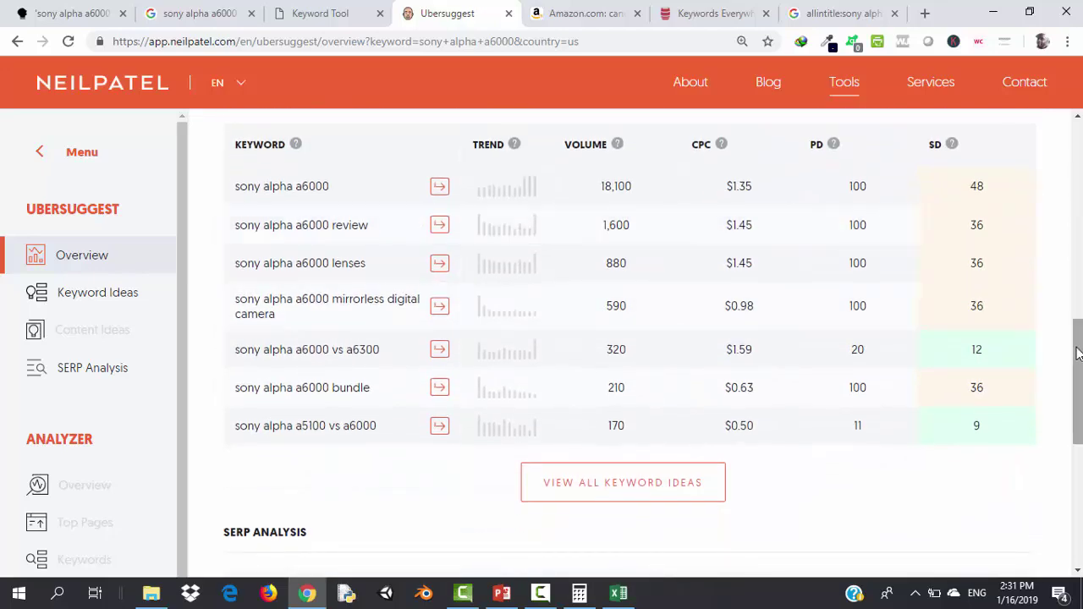
pyautogui.moveTo(1077, 354); pyautogui.dragTo(1077, 434)
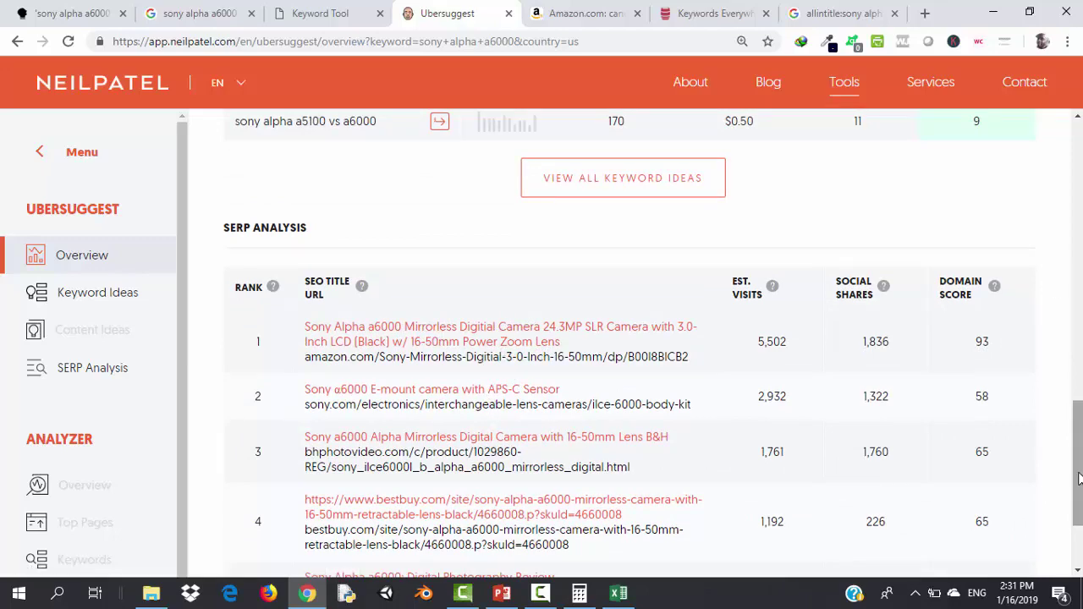
pyautogui.scroll(-1, 1078, 478)
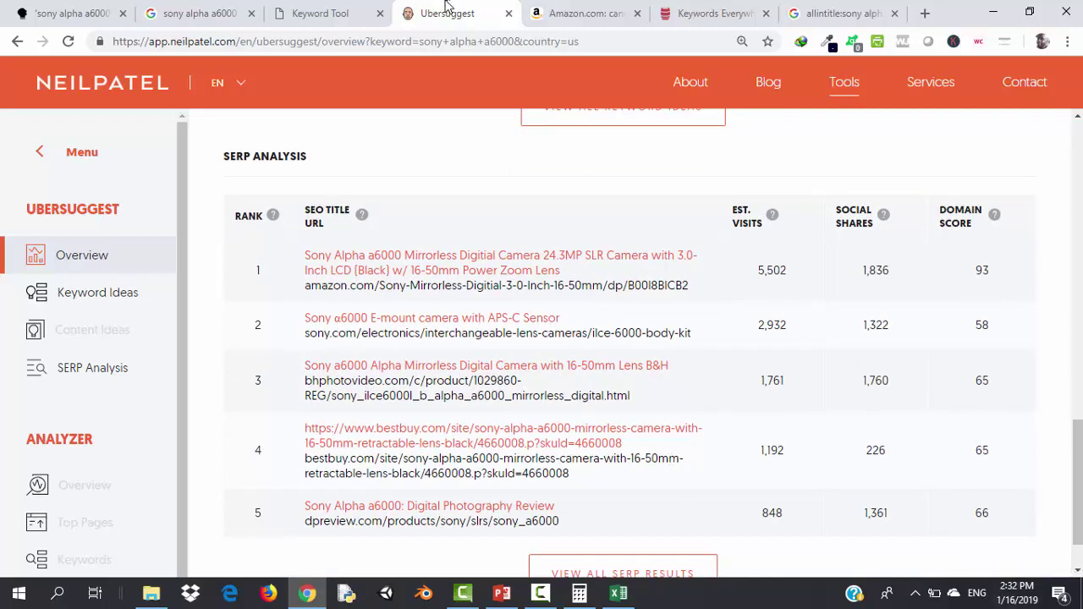
pyautogui.click(237, 10)
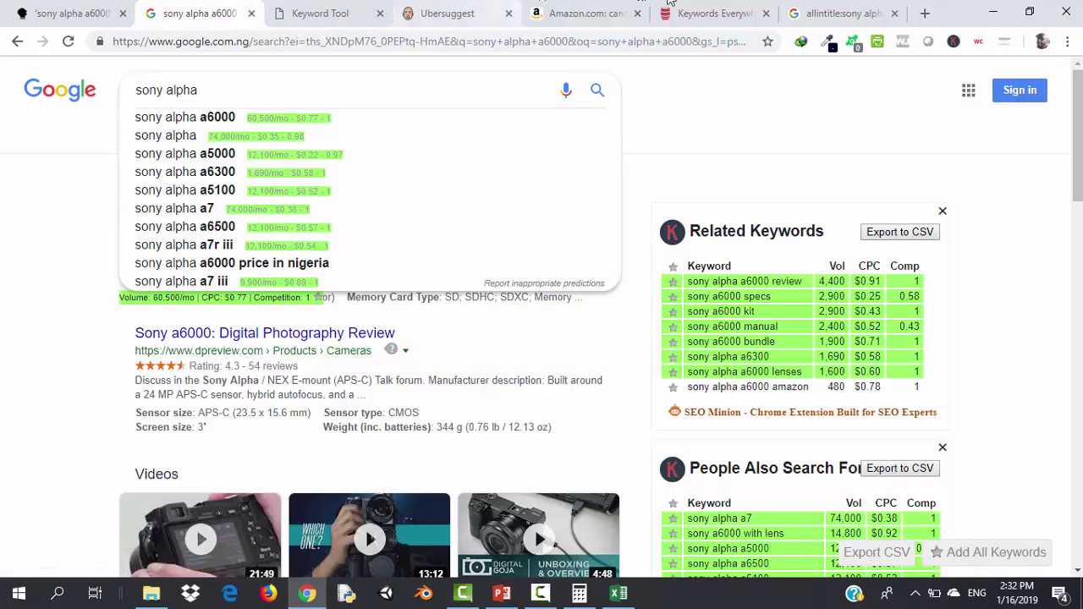
pyautogui.click(447, 10)
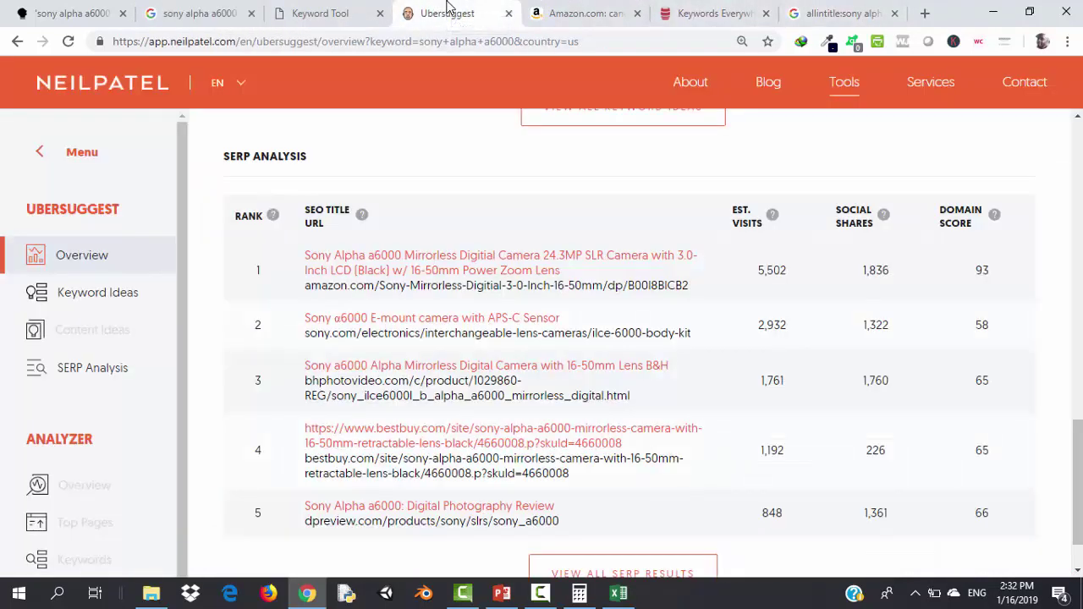
# Export the full "sony alpha a6000" keyword ideas list to CSV and open it in Excel with the Keyword column widened
pyautogui.scroll(-1, 1078, 474)
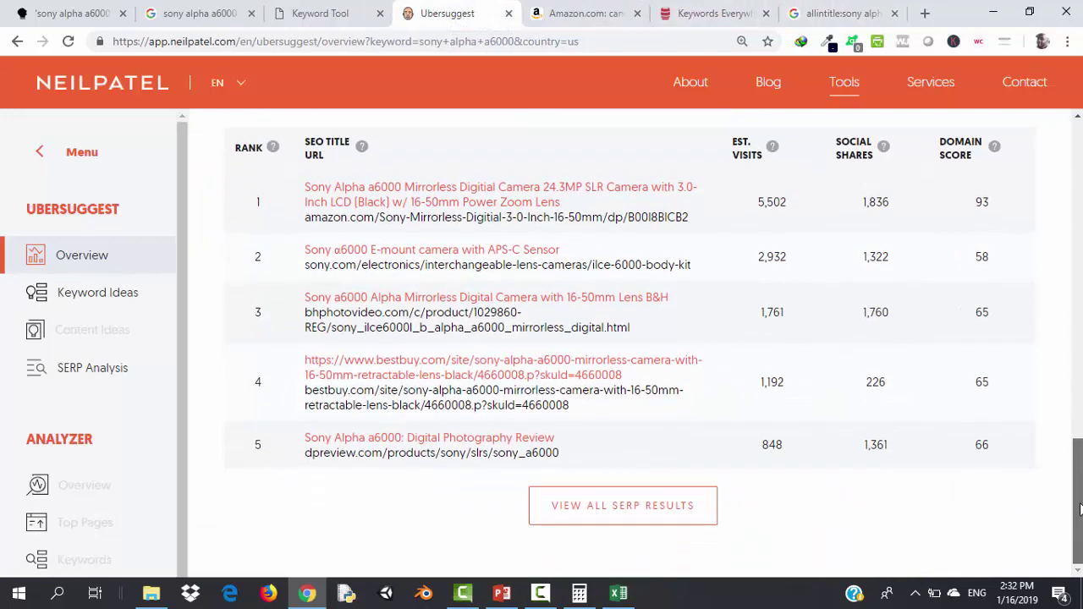
pyautogui.scroll(5, 1080, 437)
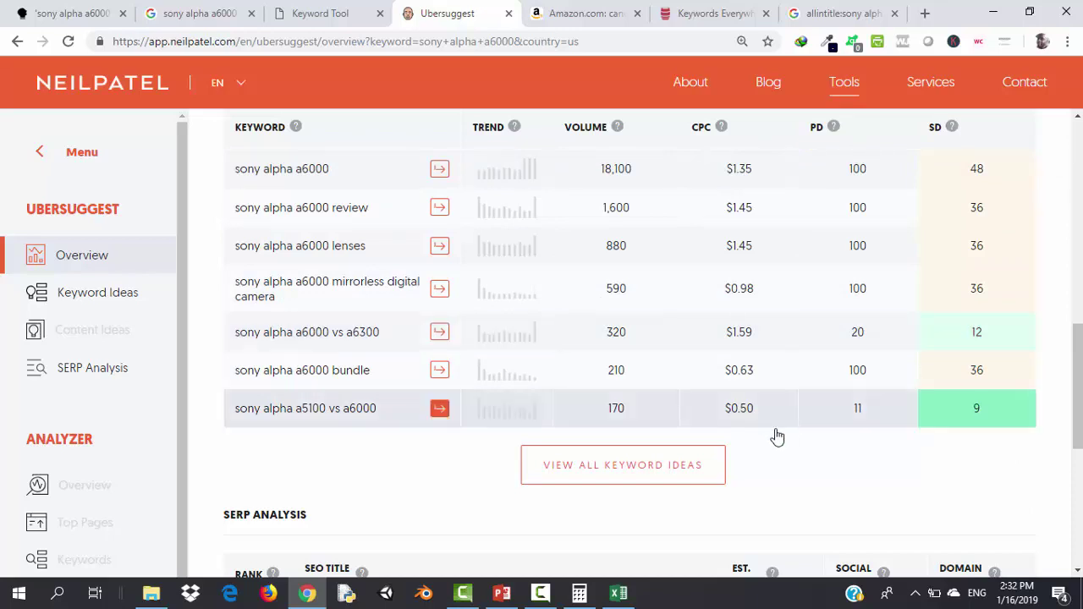
pyautogui.click(656, 474)
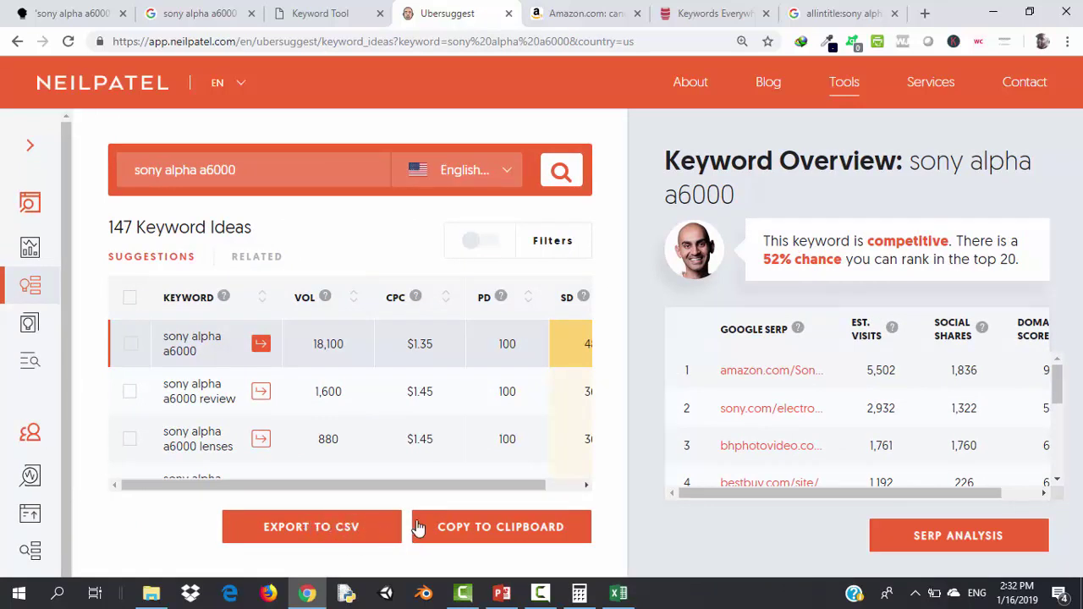
pyautogui.click(347, 530)
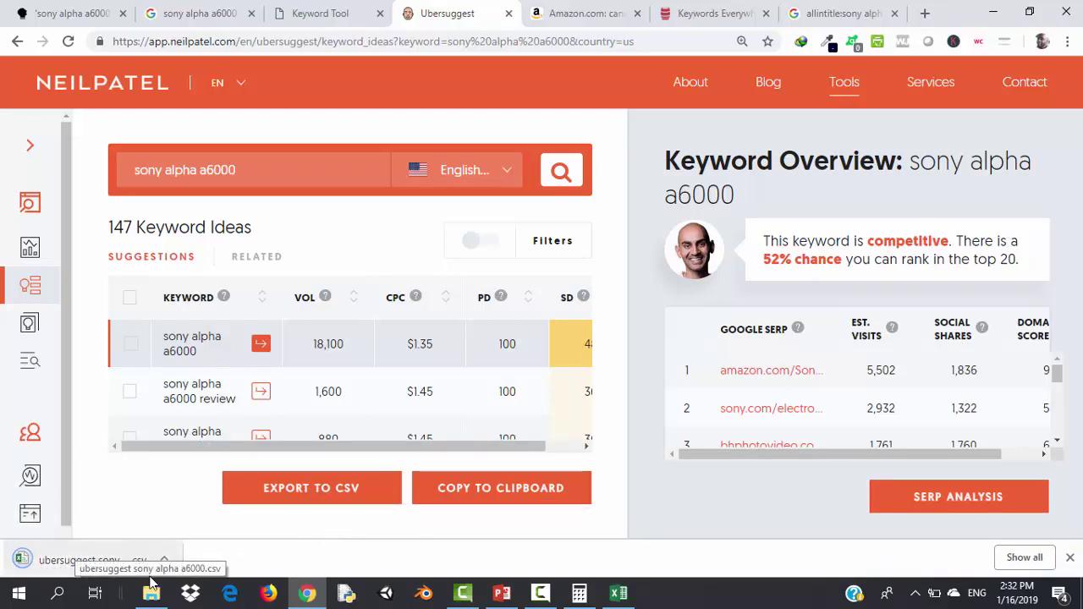
pyautogui.click(58, 560)
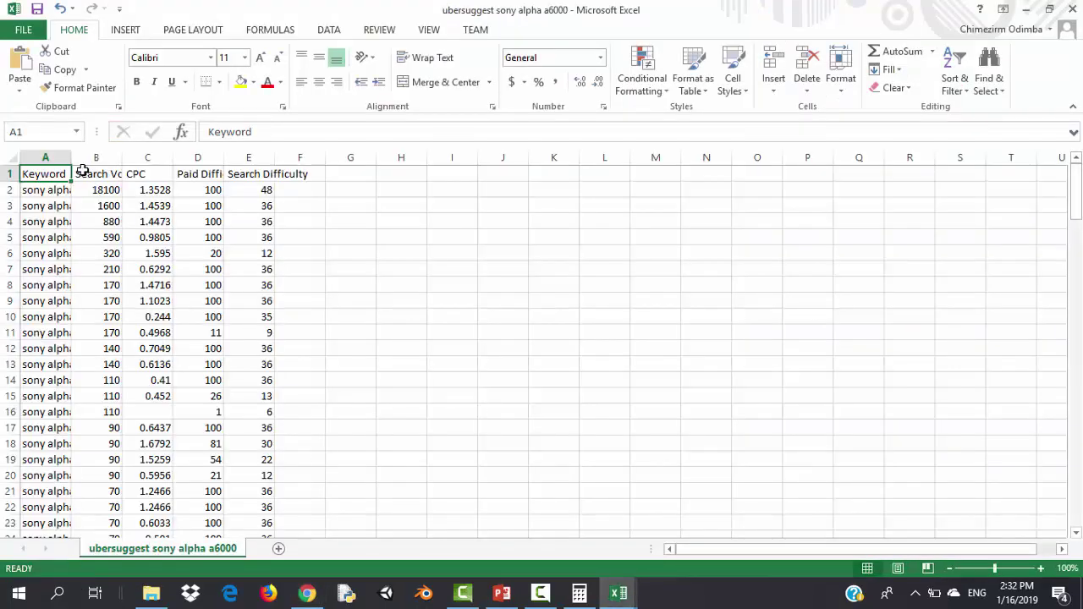
pyautogui.moveTo(70, 157); pyautogui.dragTo(319, 184)
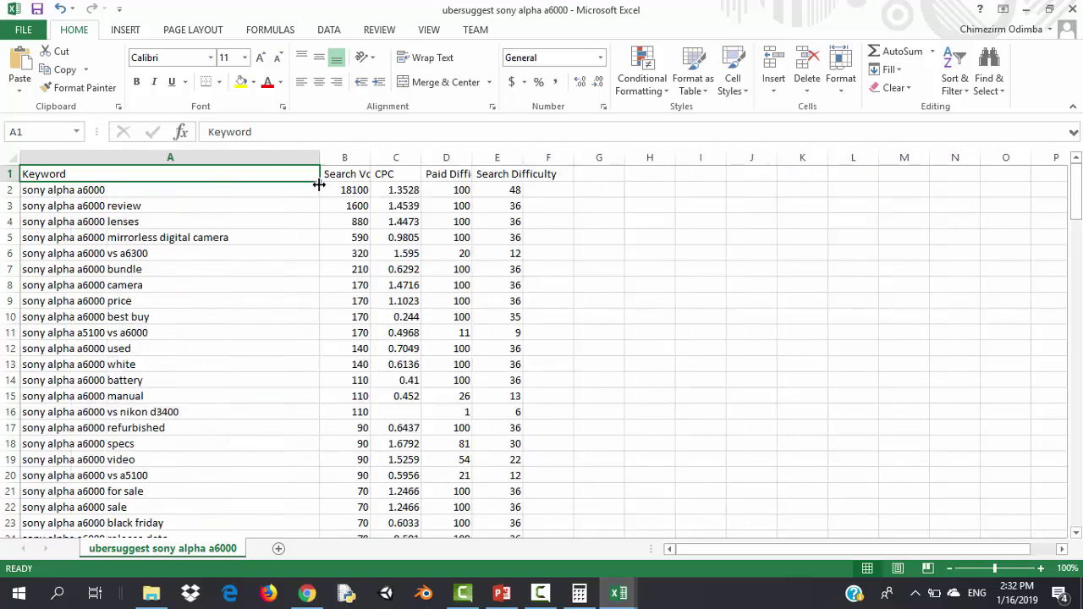
# Clear rows 145 to 150 at the end of the list, covering the keywords without search volume
pyautogui.click(516, 158)
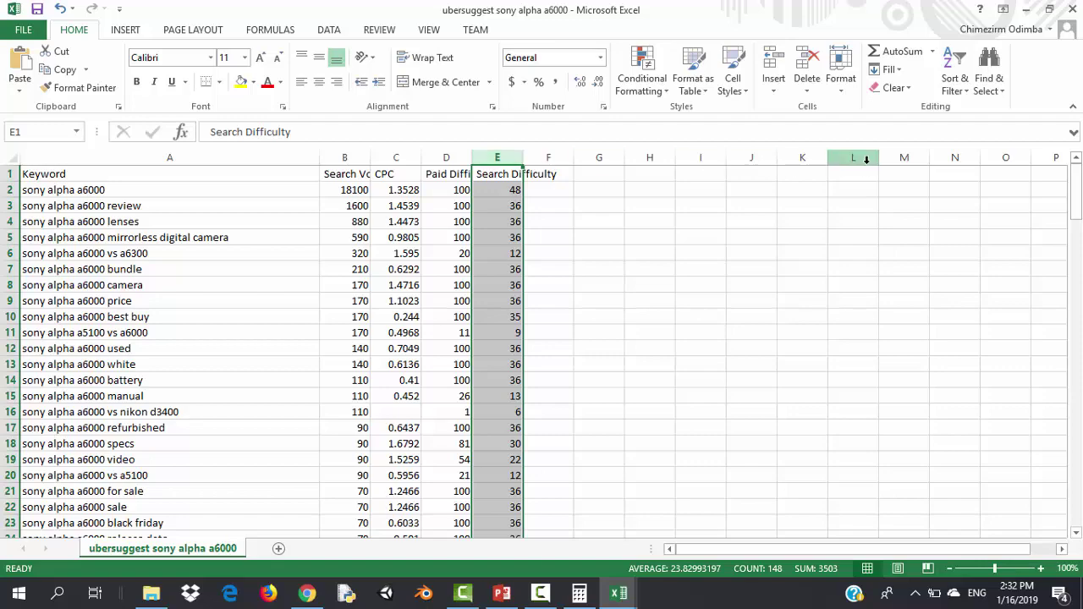
pyautogui.moveTo(1077, 201); pyautogui.dragTo(1077, 505)
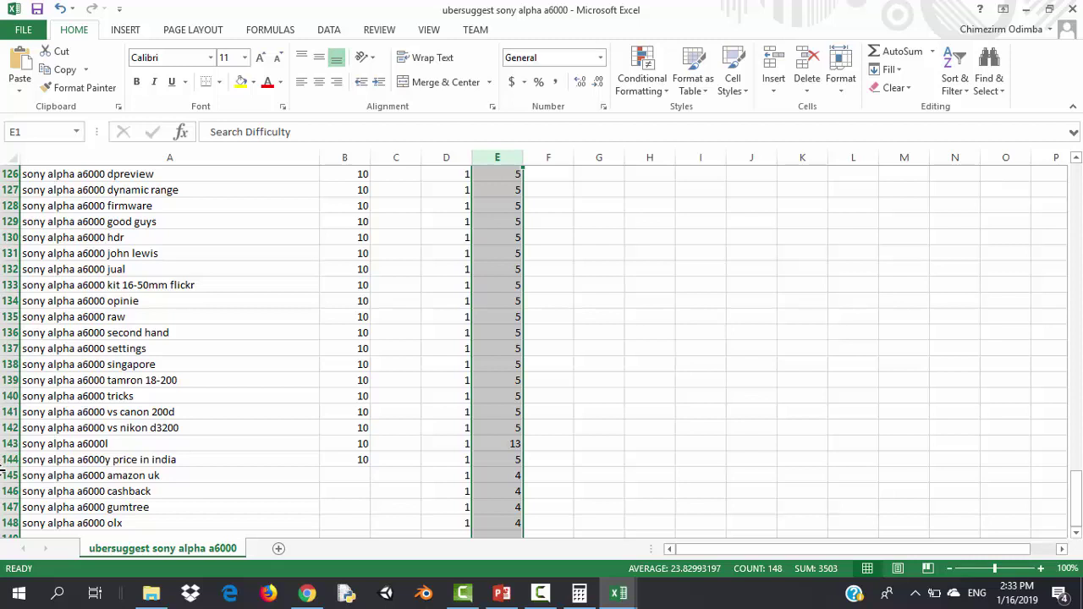
pyautogui.click(7, 475)
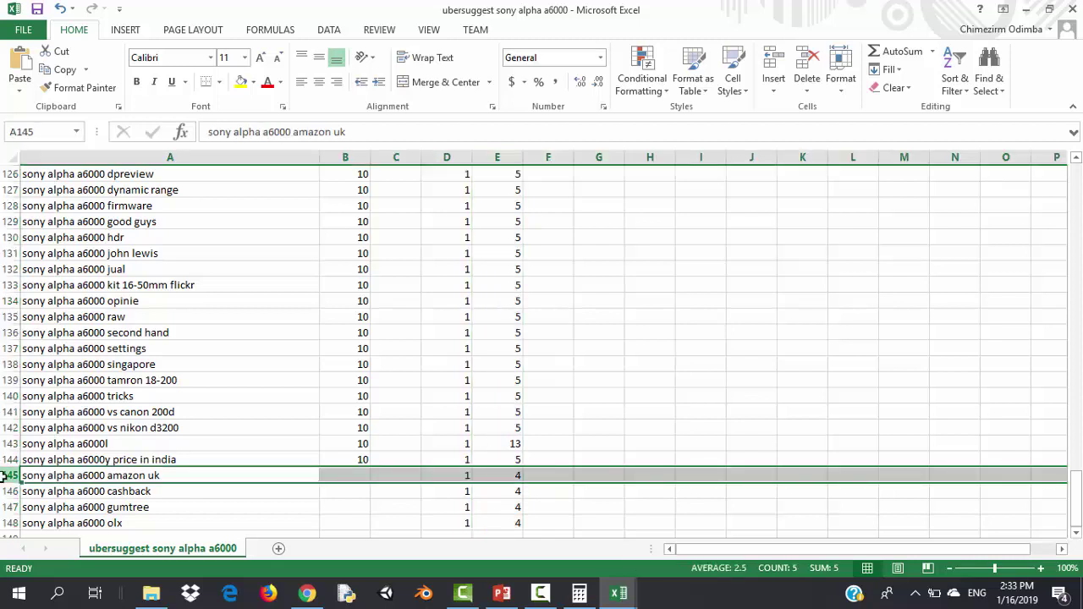
pyautogui.hotkey('shift', 'Down')
pyautogui.hotkey('shift', 'Down')
pyautogui.hotkey('shift', 'Down')
pyautogui.hotkey('shift', 'Down')
pyautogui.hotkey('shift', 'Down')
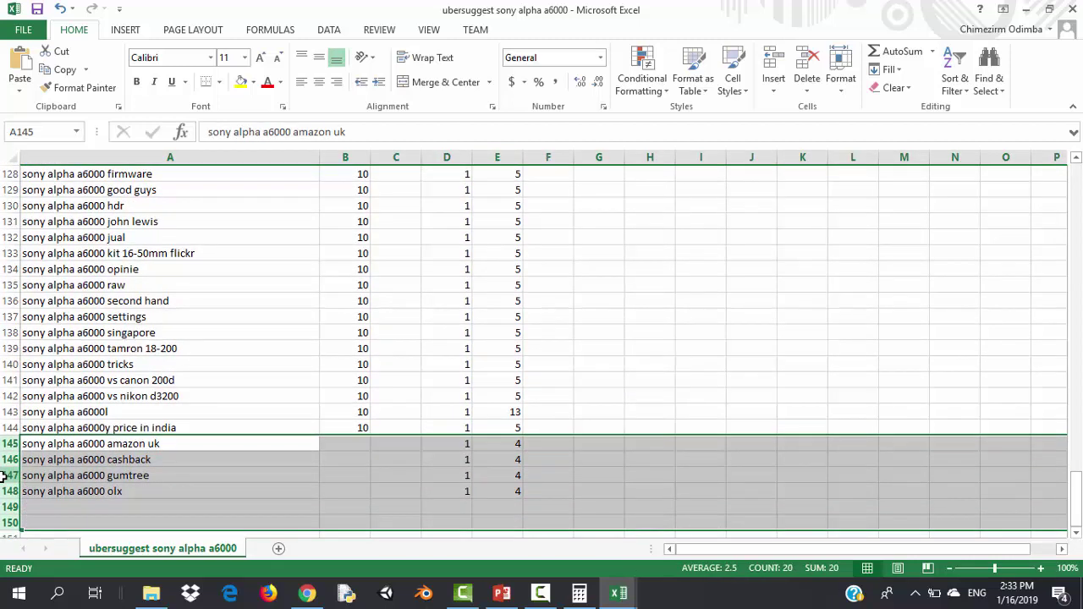
pyautogui.press('Delete')
# Sort the whole keyword list by Search Difficulty from smallest to largest, expanding the selection to the adjacent columns
pyautogui.click(160, 326)
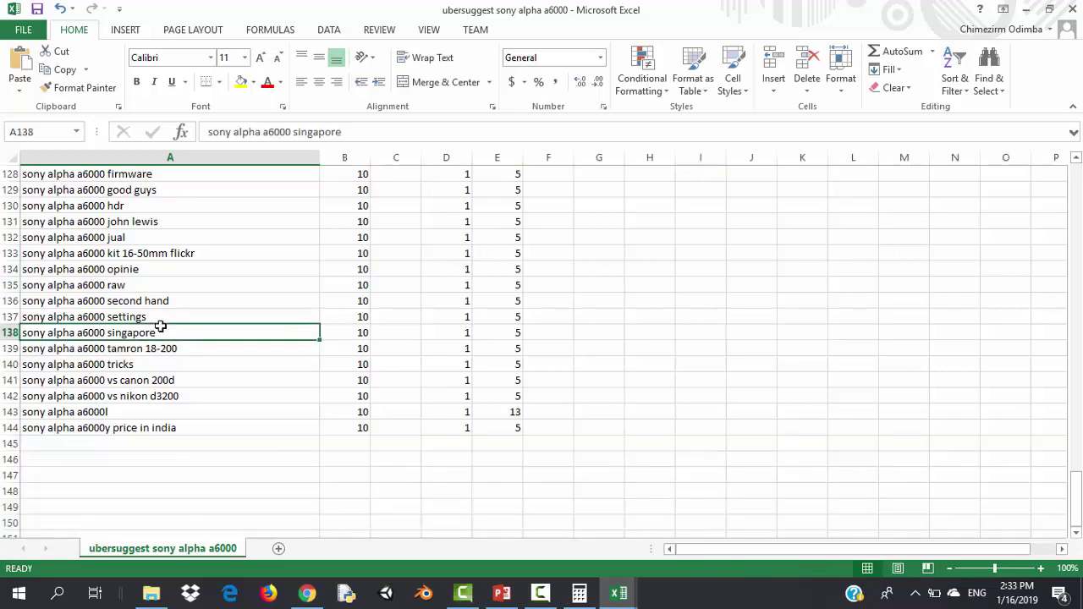
pyautogui.press('Up')
pyautogui.press('Up')
pyautogui.press('Up')
pyautogui.press('Up')
pyautogui.press('Up')
pyautogui.press('Up')
pyautogui.press('Up')
pyautogui.press('Up')
pyautogui.press('Up')
pyautogui.press('Up')
pyautogui.press('Up')
pyautogui.press('Up')
pyautogui.press('Up')
pyautogui.press('Up')
pyautogui.press('Up')
pyautogui.press('Up')
pyautogui.press('Up')
pyautogui.press('Up')
pyautogui.press('Up')
pyautogui.press('Up')
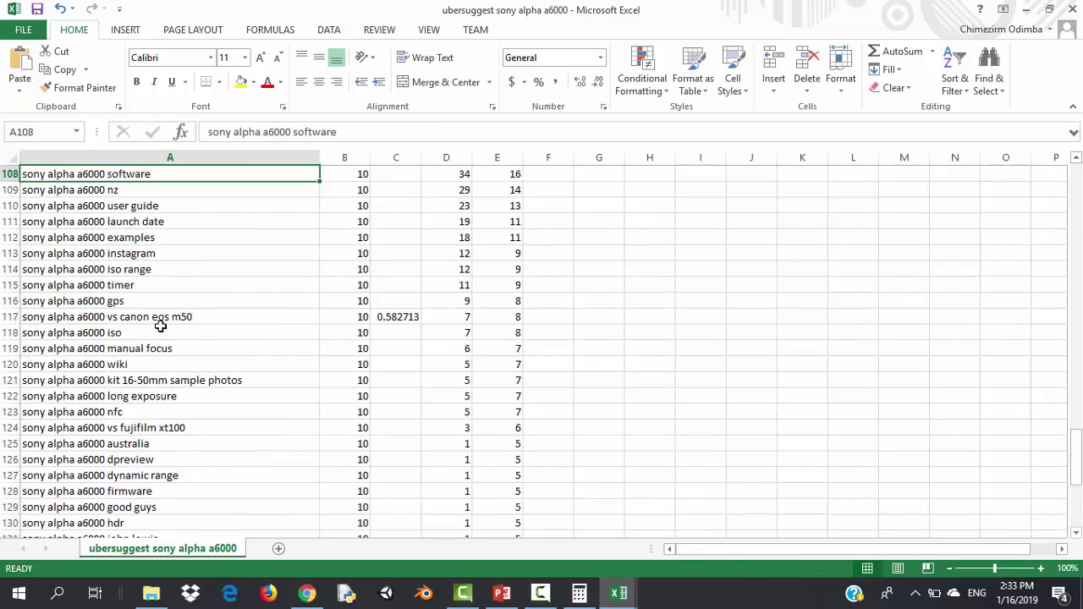
pyautogui.press('Up')
pyautogui.press('Up')
pyautogui.press('Up')
pyautogui.press('Up')
pyautogui.press('Up')
pyautogui.press('Up')
pyautogui.press('Up')
pyautogui.press('Up')
pyautogui.press('Up')
pyautogui.press('Up')
pyautogui.press('Up')
pyautogui.press('Up')
pyautogui.press('Up')
pyautogui.press('Up')
pyautogui.press('Up')
pyautogui.press('Up')
pyautogui.press('Up')
pyautogui.press('Up')
pyautogui.press('Up')
pyautogui.press('Up')
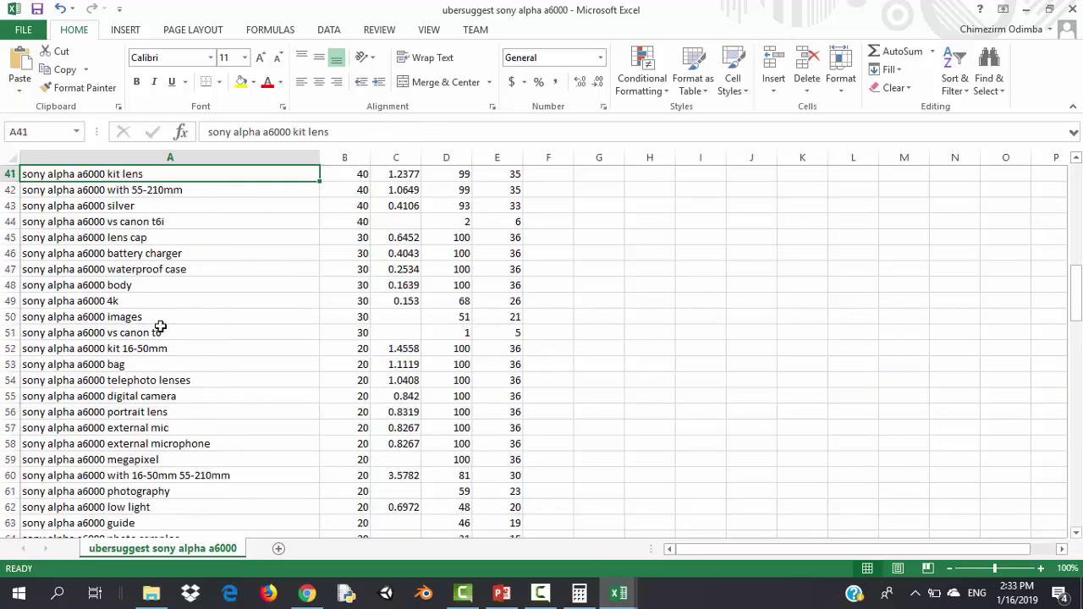
pyautogui.press('Up')
pyautogui.press('Up')
pyautogui.press('Up')
pyautogui.press('Up')
pyautogui.press('Up')
pyautogui.press('Up')
pyautogui.press('Up')
pyautogui.press('Up')
pyautogui.press('Up')
pyautogui.press('Up')
pyautogui.press('Up')
pyautogui.press('Up')
pyautogui.press('Up')
pyautogui.press('Up')
pyautogui.press('Up')
pyautogui.press('Up')
pyautogui.press('Up')
pyautogui.press('Up')
pyautogui.press('Up')
pyautogui.press('Up')
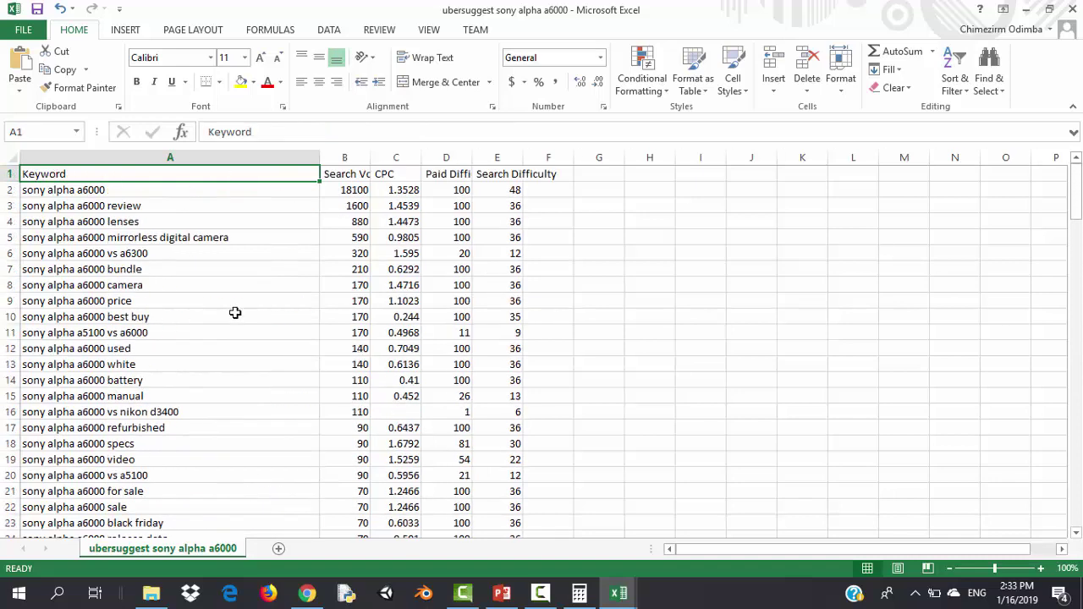
pyautogui.click(500, 175)
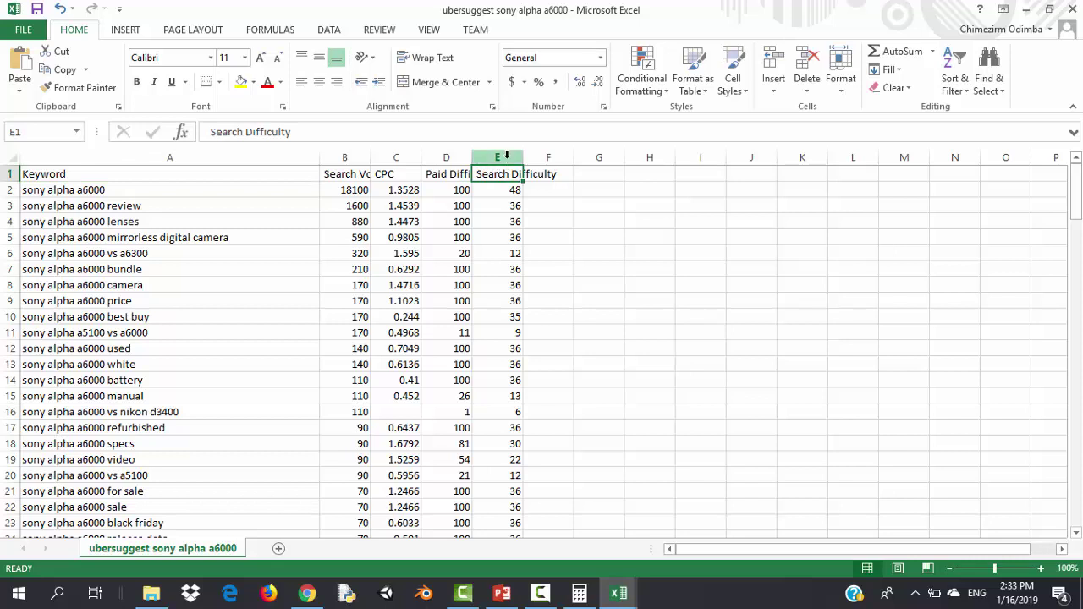
pyautogui.click(505, 158)
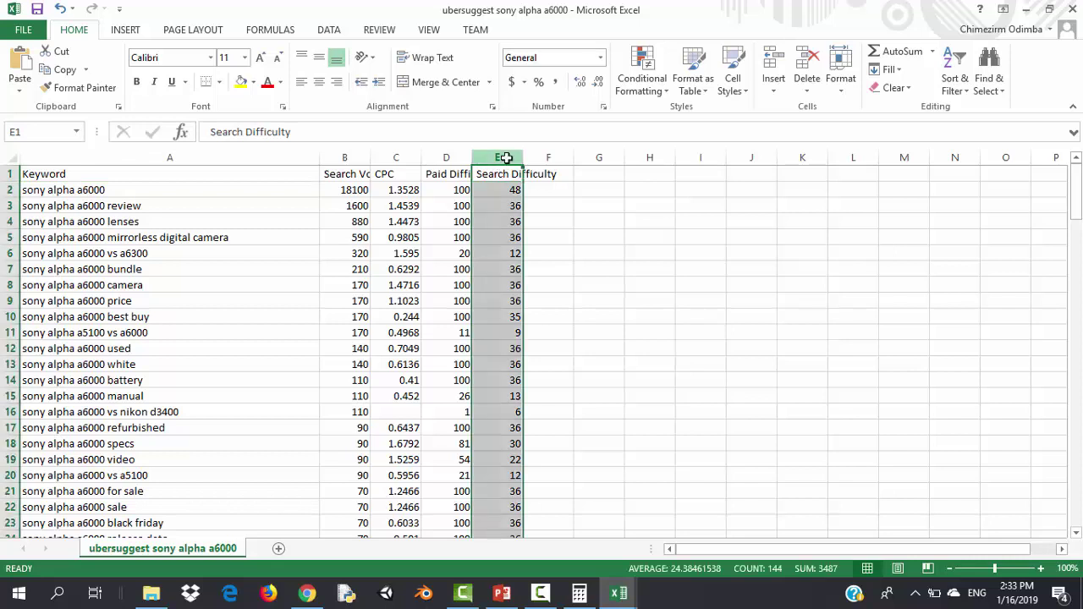
pyautogui.click(957, 90)
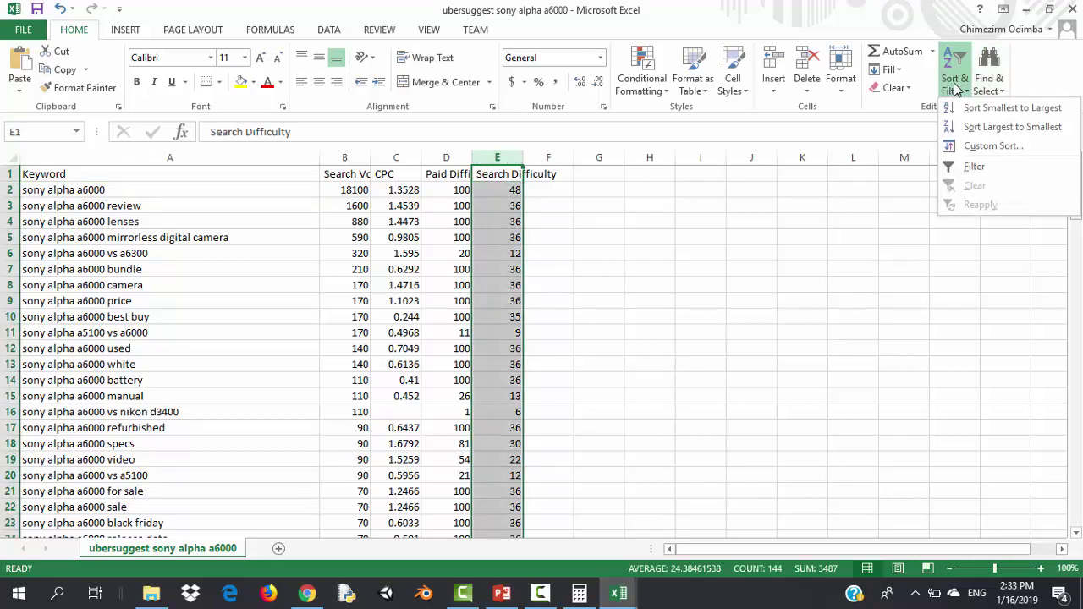
pyautogui.click(984, 110)
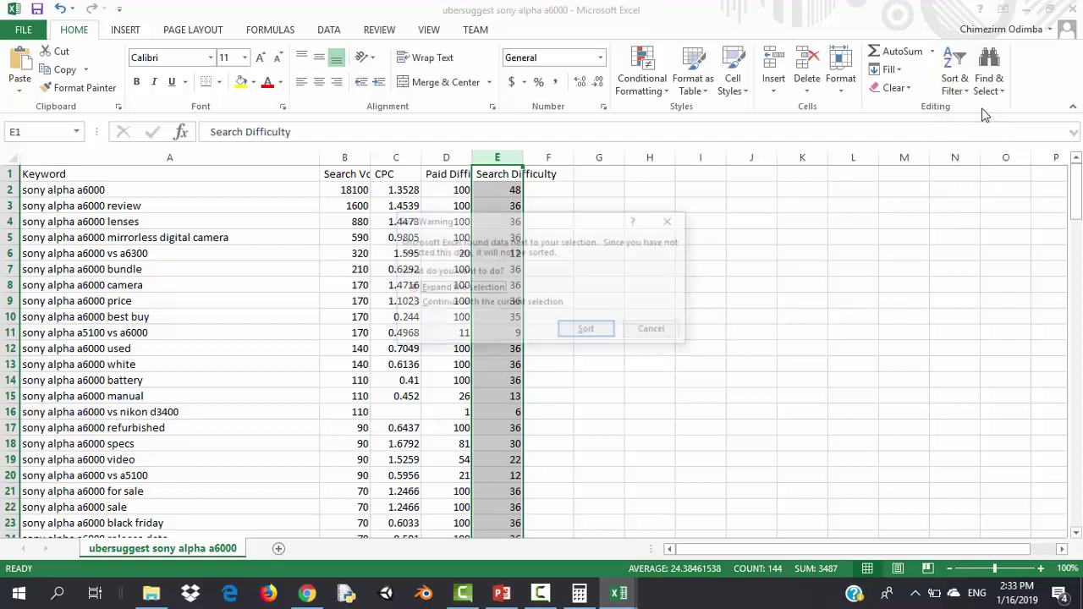
pyautogui.click(587, 331)
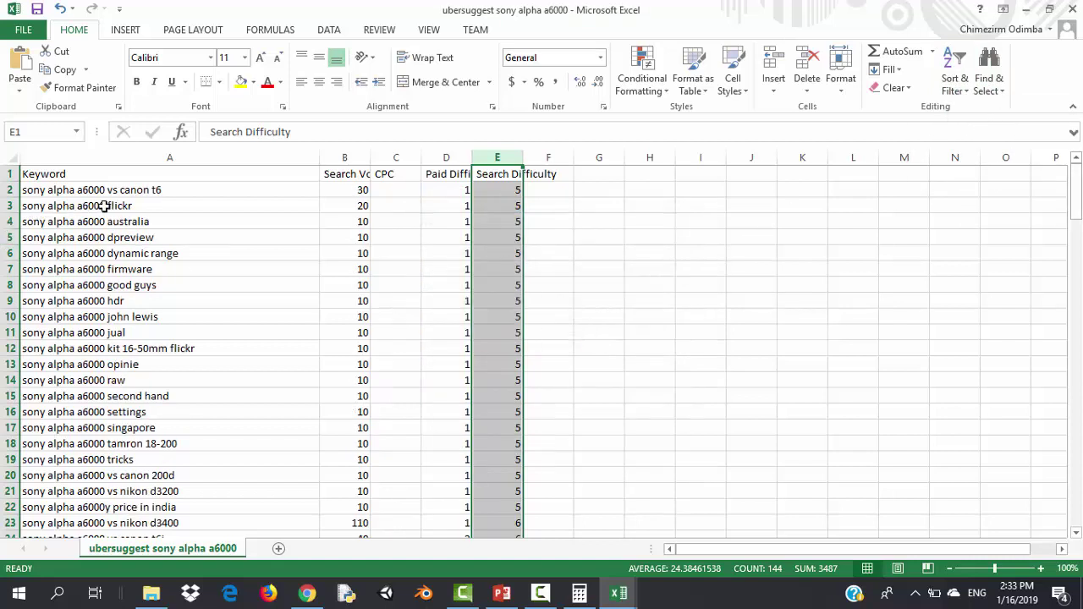
# Delete rows 3 to 5, holding the flickr, australia and dpreview keywords
pyautogui.click(7, 206)
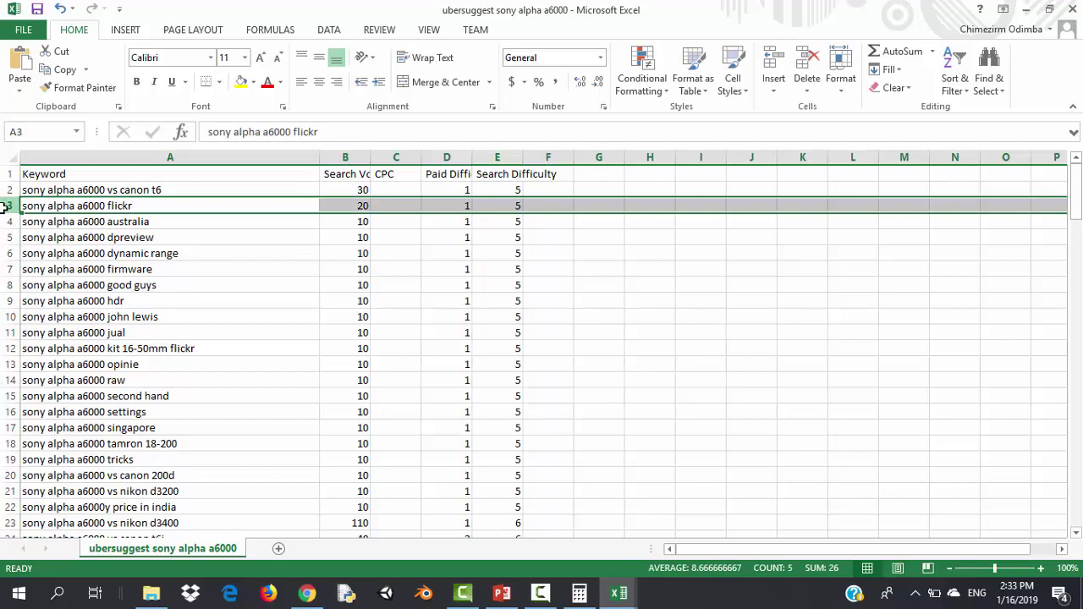
pyautogui.hotkey('shift', 'Down')
pyautogui.hotkey('shift', 'Down')
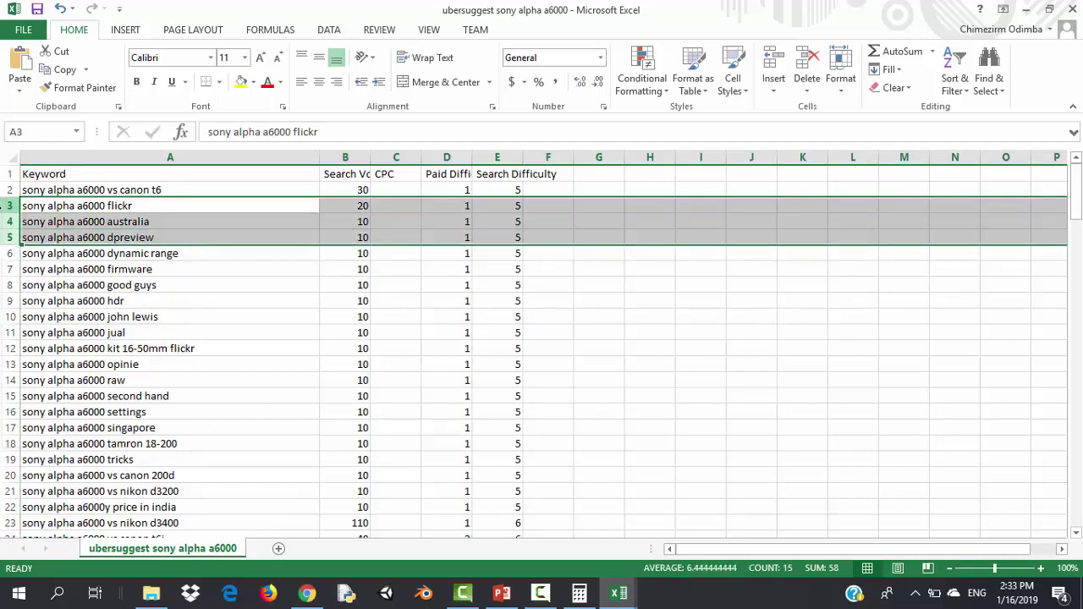
pyautogui.rightClick(7, 206)
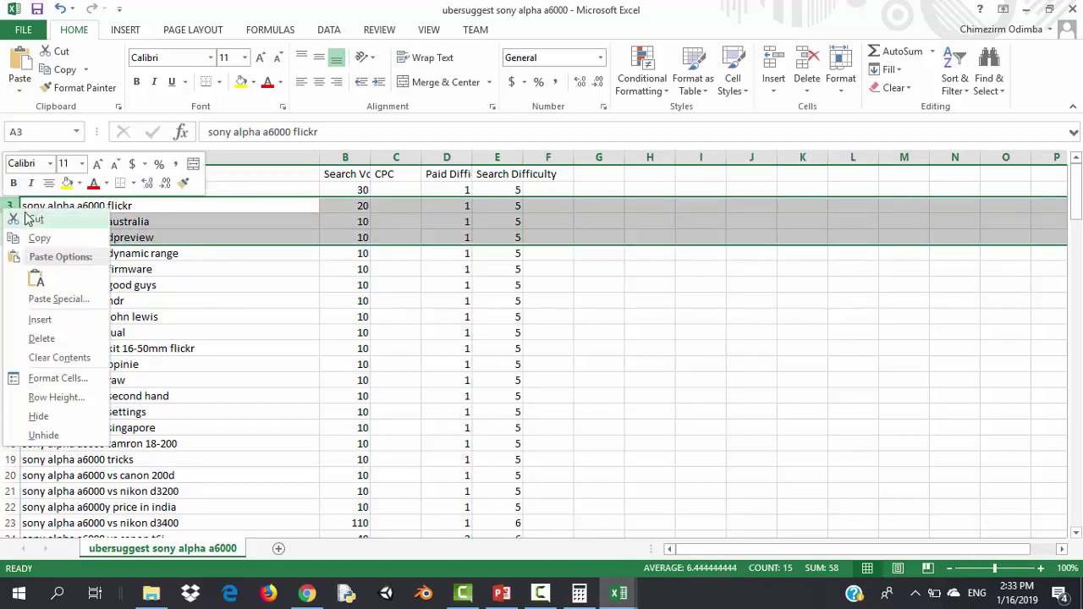
pyautogui.click(41, 338)
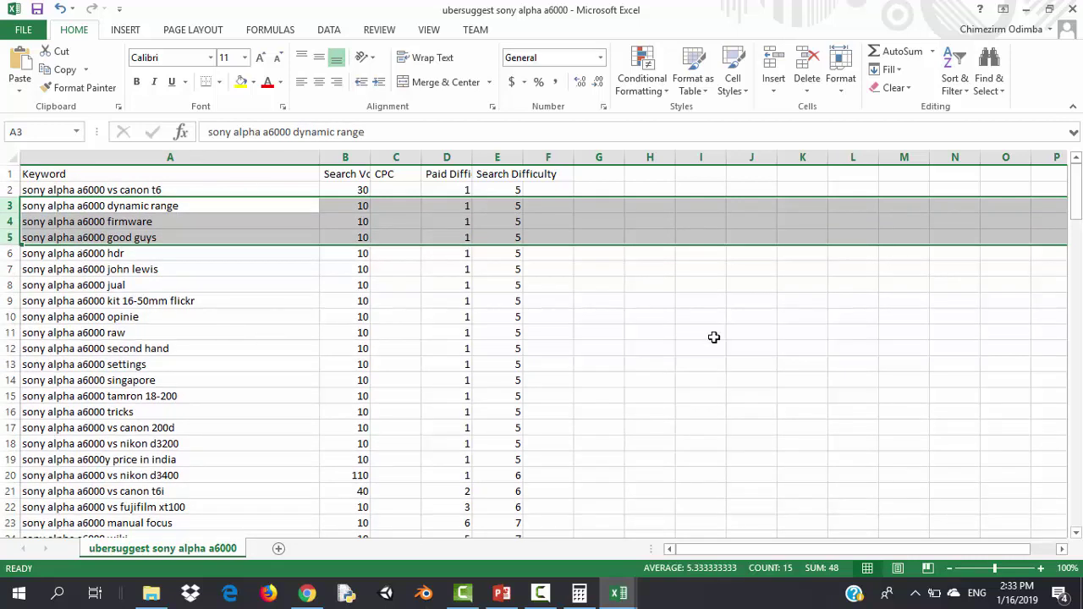
# Examine the sorted keywords with their search volume, CPC and difficulty values down to row 80, and return to the header row
pyautogui.click(12, 476)
pyautogui.press('Down')
pyautogui.press('Down')
pyautogui.press('Down')
pyautogui.press('Down')
pyautogui.press('Down')
pyautogui.press('Down')
pyautogui.press('Down')
pyautogui.press('Down')
pyautogui.press('Down')
pyautogui.press('Down')
pyautogui.press('Down')
pyautogui.press('Down')
pyautogui.press('Down')
pyautogui.press('Down')
pyautogui.press('Down')
pyautogui.press('Down')
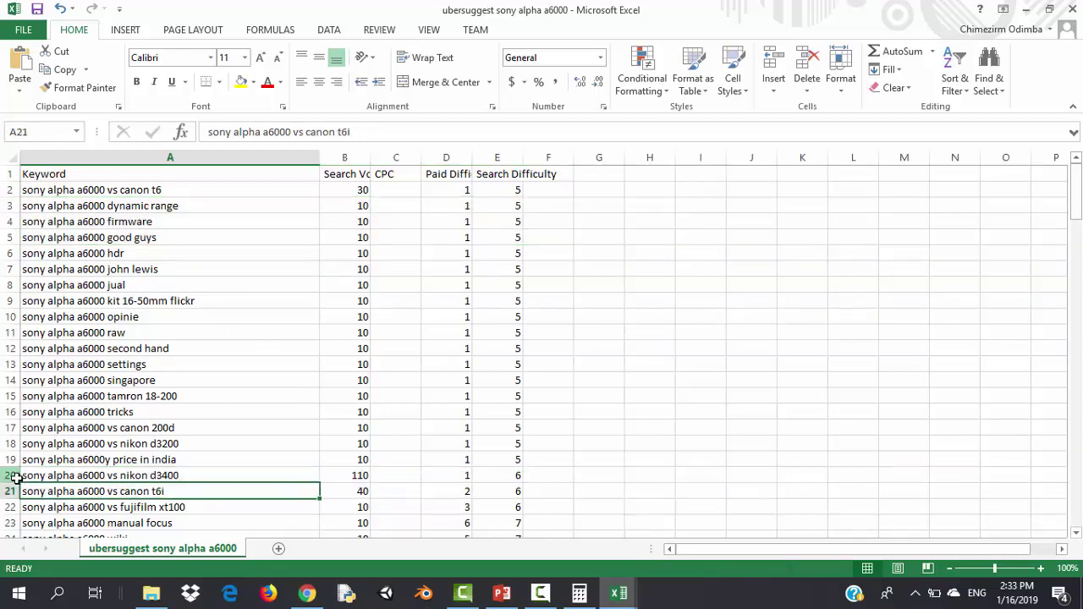
pyautogui.press('Down')
pyautogui.press('Down')
pyautogui.press('Down')
pyautogui.press('Down')
pyautogui.press('Down')
pyautogui.press('Down')
pyautogui.press('Down')
pyautogui.press('Down')
pyautogui.press('Down')
pyautogui.press('Down')
pyautogui.press('Down')
pyautogui.press('Down')
pyautogui.press('Down')
pyautogui.press('Down')
pyautogui.press('Down')
pyautogui.press('Down')
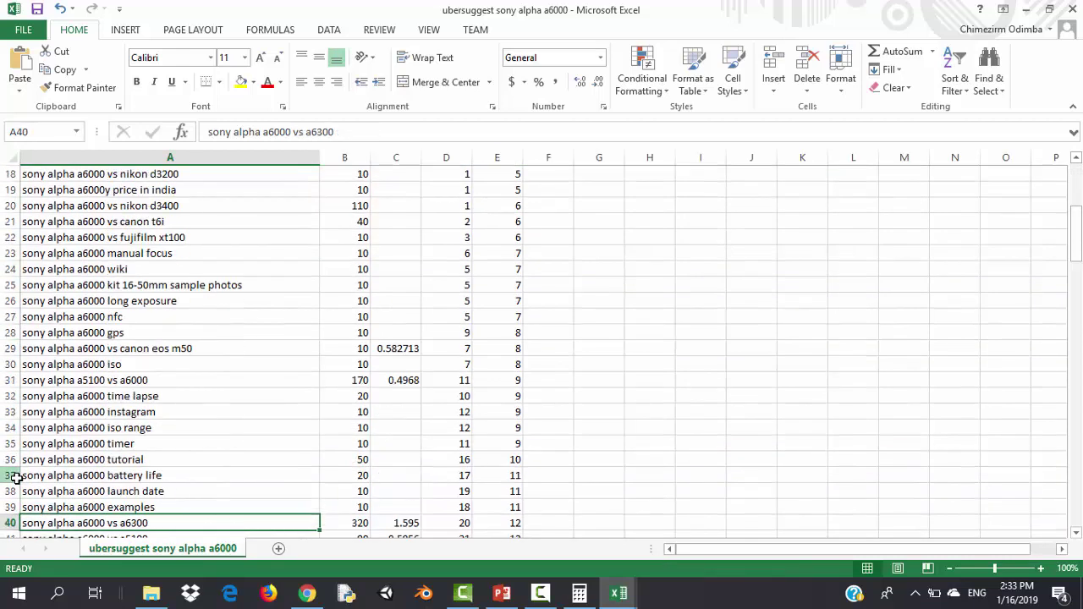
pyautogui.press('Down')
pyautogui.press('Down')
pyautogui.press('Down')
pyautogui.press('Down')
pyautogui.press('Down')
pyautogui.press('Down')
pyautogui.press('Down')
pyautogui.press('Down')
pyautogui.press('Down')
pyautogui.press('Down')
pyautogui.press('Down')
pyautogui.press('Down')
pyautogui.press('Down')
pyautogui.press('Down')
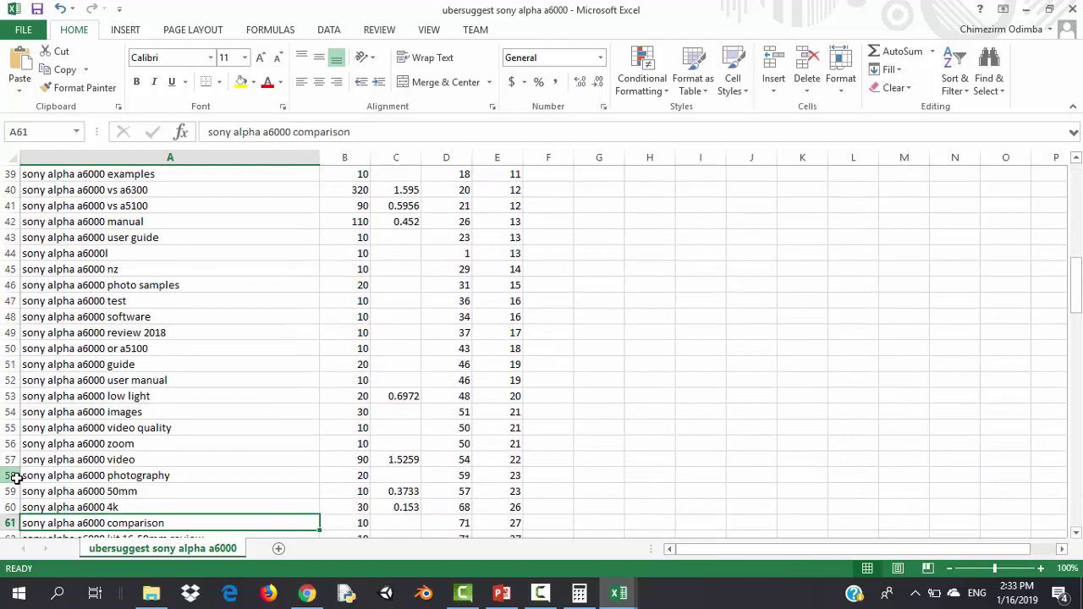
pyautogui.press('Down')
pyautogui.press('Down')
pyautogui.press('Down')
pyautogui.press('Down')
pyautogui.press('Down')
pyautogui.press('Down')
pyautogui.press('Down')
pyautogui.press('Down')
pyautogui.press('Down')
pyautogui.press('Down')
pyautogui.press('Down')
pyautogui.press('Down')
pyautogui.press('Down')
pyautogui.press('Down')
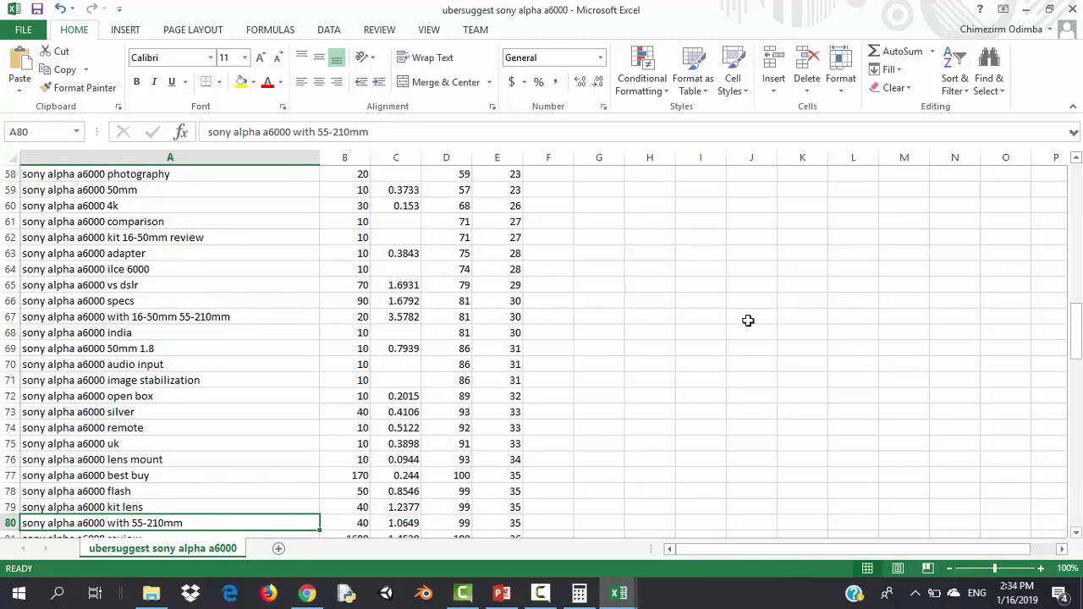
pyautogui.moveTo(1079, 295); pyautogui.dragTo(1074, 175)
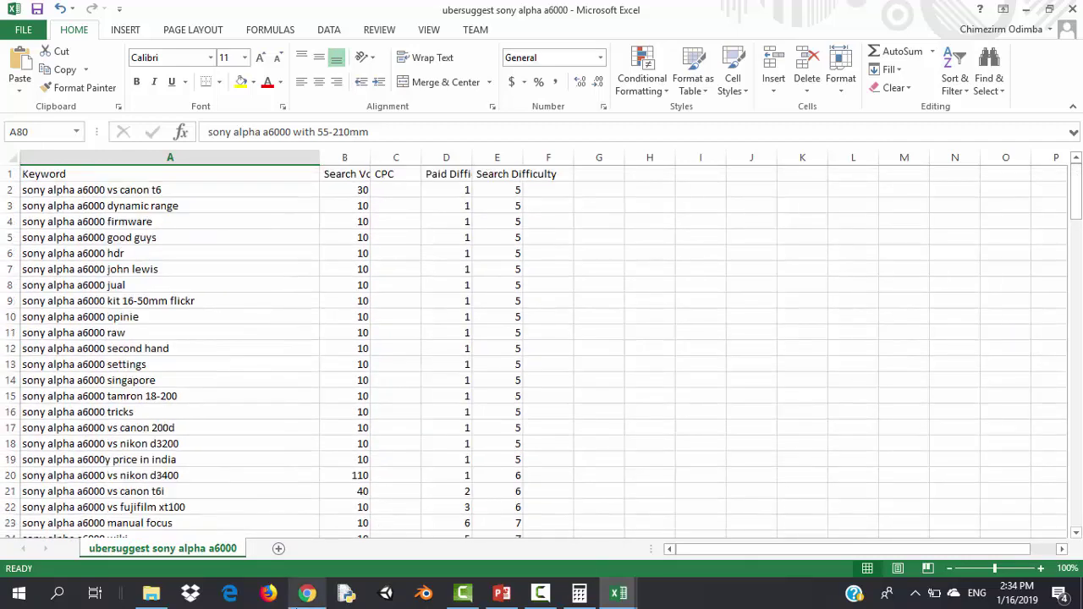
# Switch back to Ubersuggest in Chrome and look up the keyword "sony alpha a6000 vs a6300" for English / United States
pyautogui.click(306, 594)
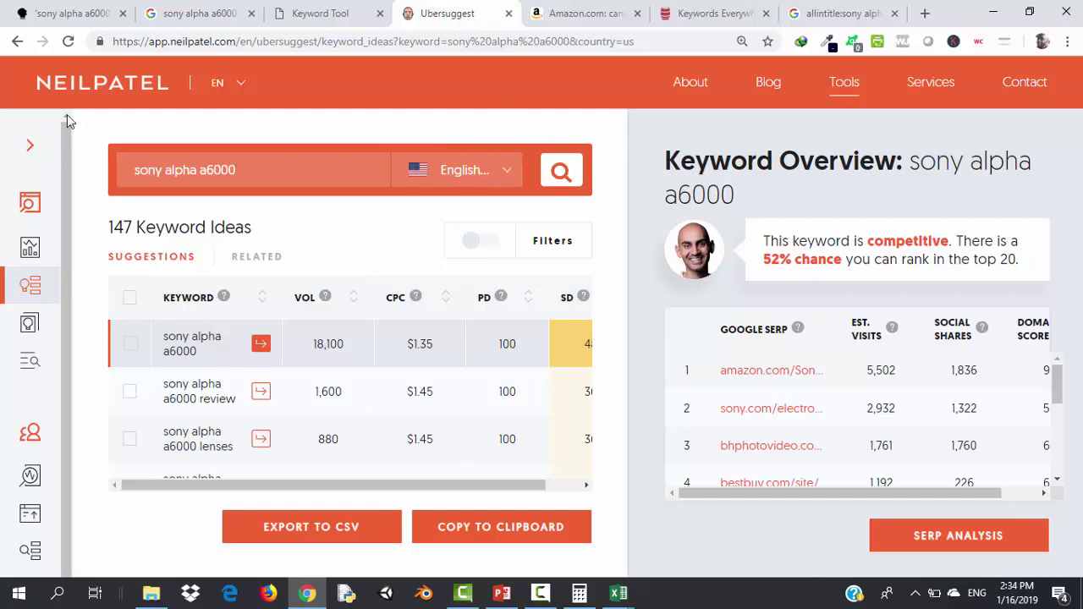
pyautogui.click(15, 43)
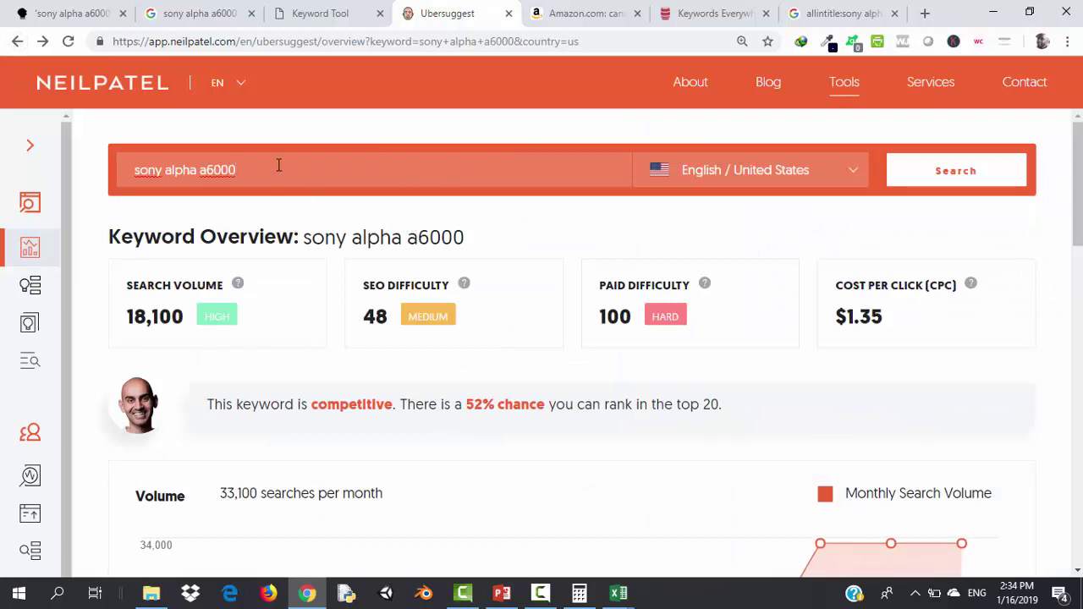
pyautogui.click(856, 11)
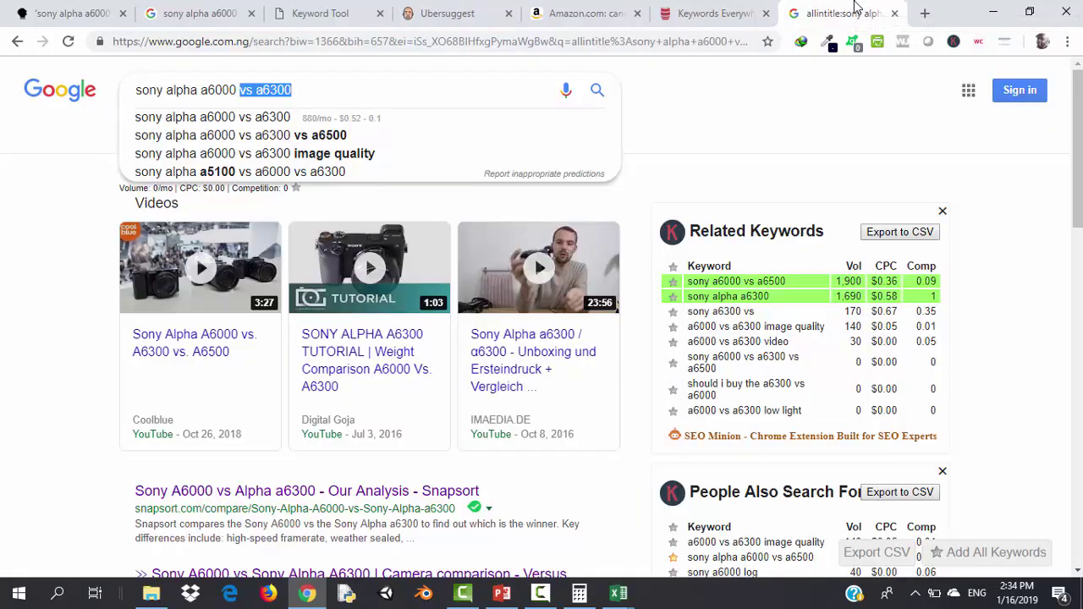
pyautogui.click(440, 13)
pyautogui.write('vs a6300')
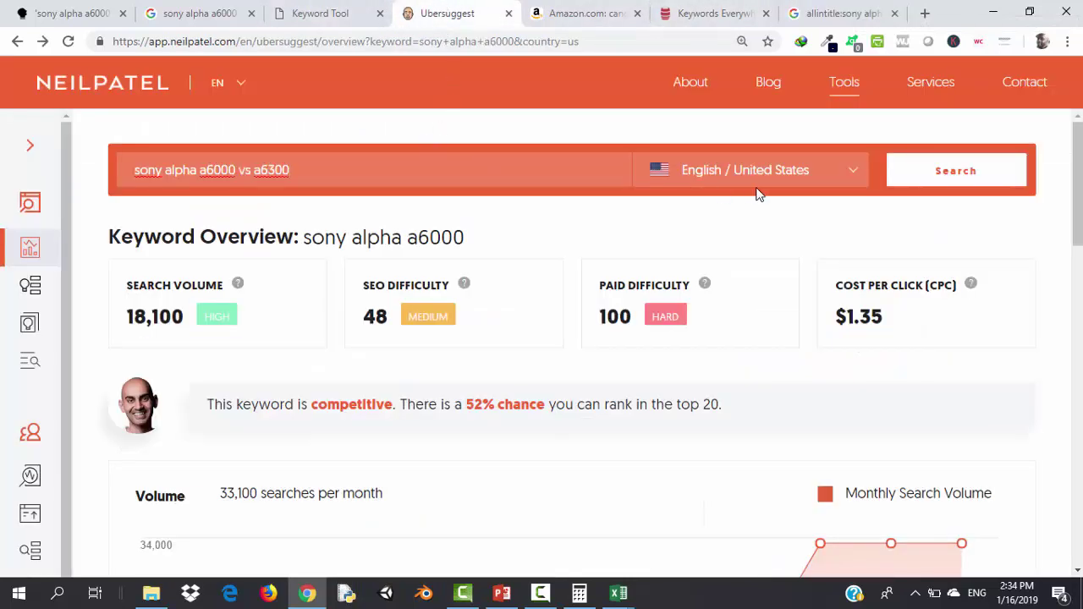
pyautogui.click(977, 180)
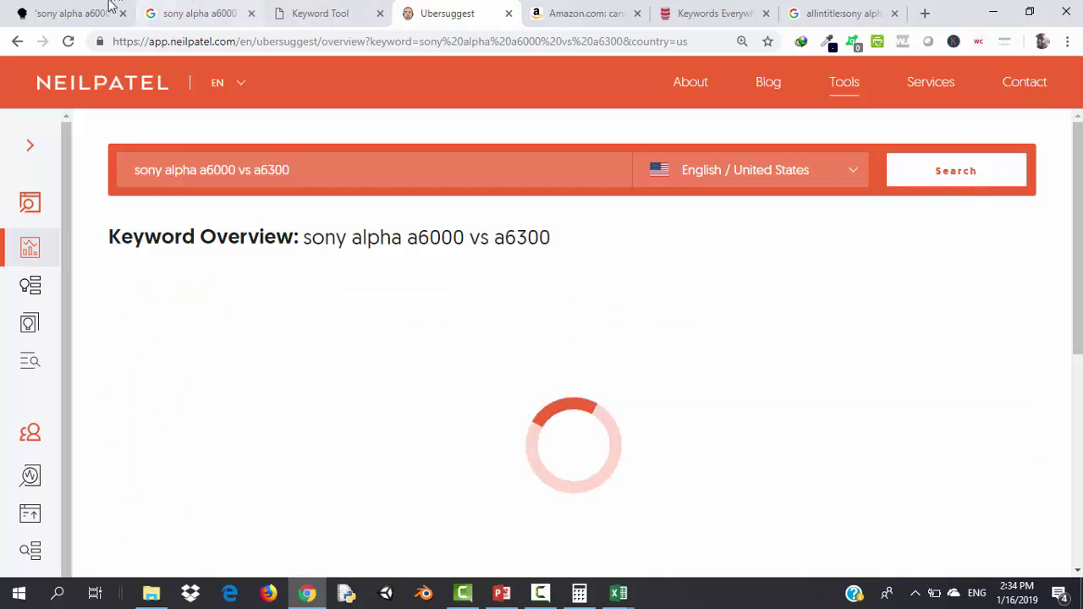
# Check the AnswerThePublic results page and the Keywords Everywhere list of favorite keywords
pyautogui.click(67, 13)
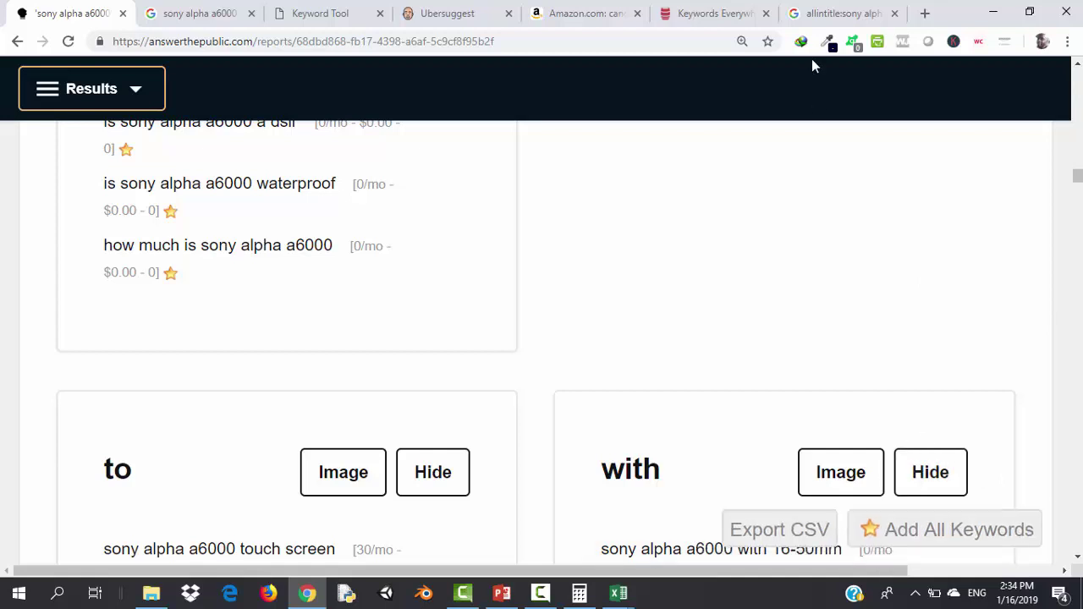
pyautogui.click(739, 9)
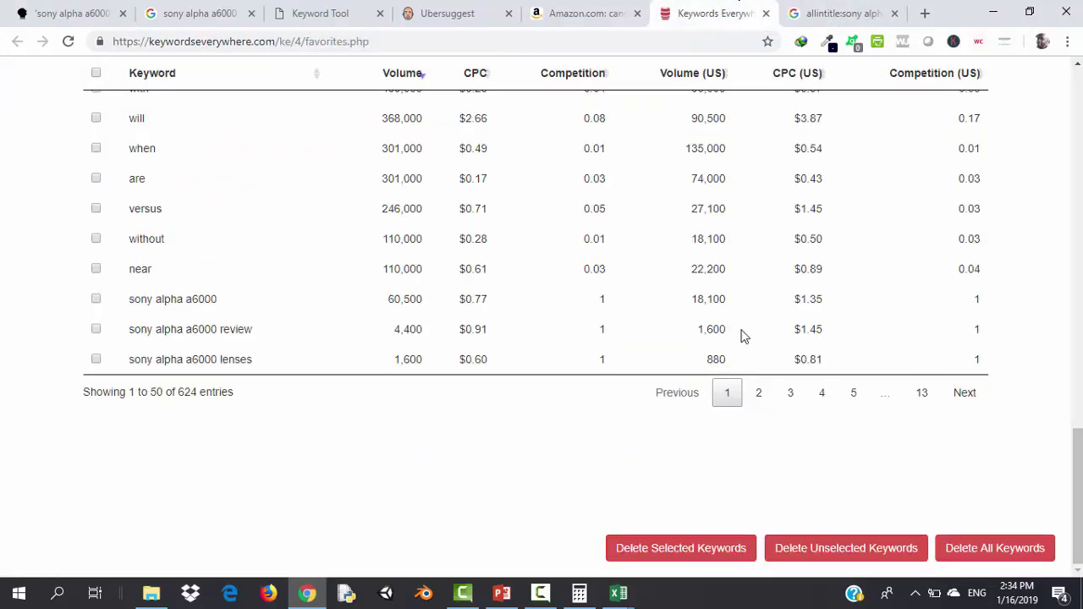
# Delete the generic words on the first page of favorite keywords, keeping sony alpha a6000 and its review and lenses variants
pyautogui.scroll(1, 1077, 458)
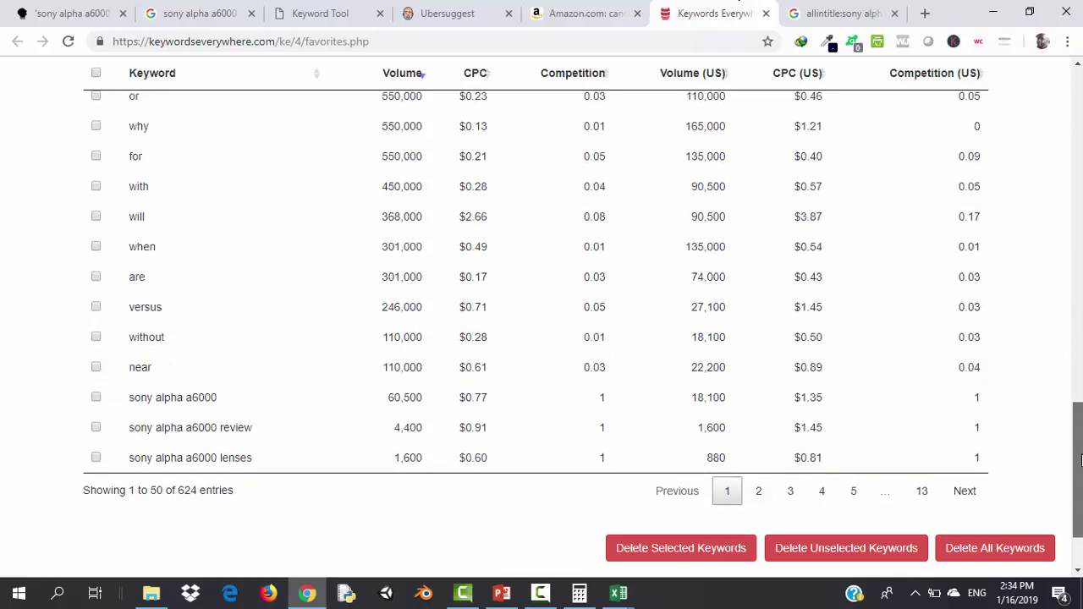
pyautogui.moveTo(1080, 458)
pyautogui.mouseDown()
pyautogui.moveTo(1079, 237)
pyautogui.moveTo(1079, 444)
pyautogui.mouseUp()
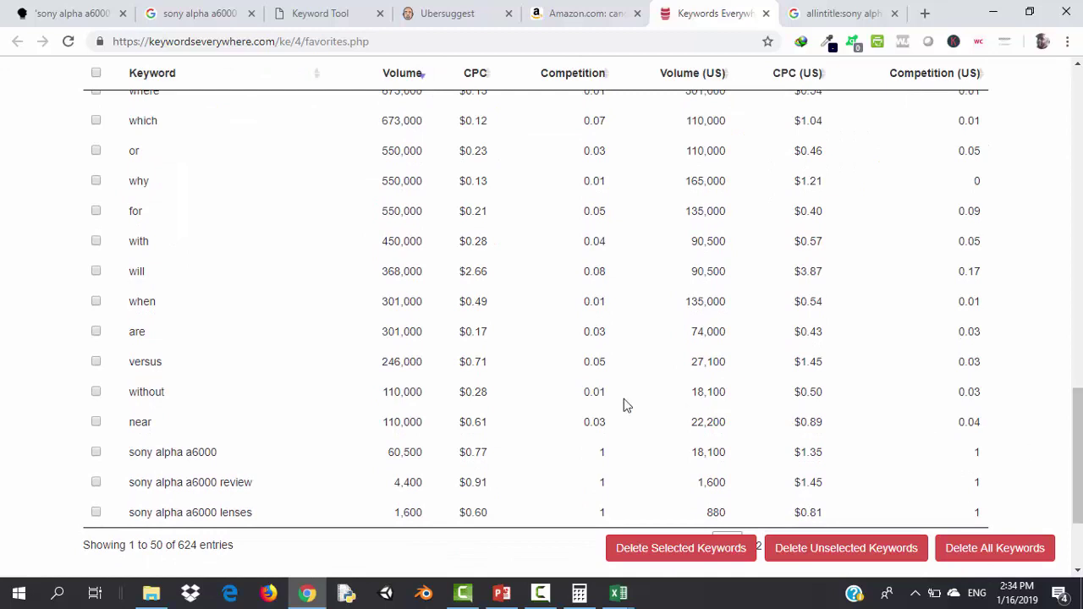
pyautogui.click(98, 74)
pyautogui.click(96, 454)
pyautogui.click(702, 550)
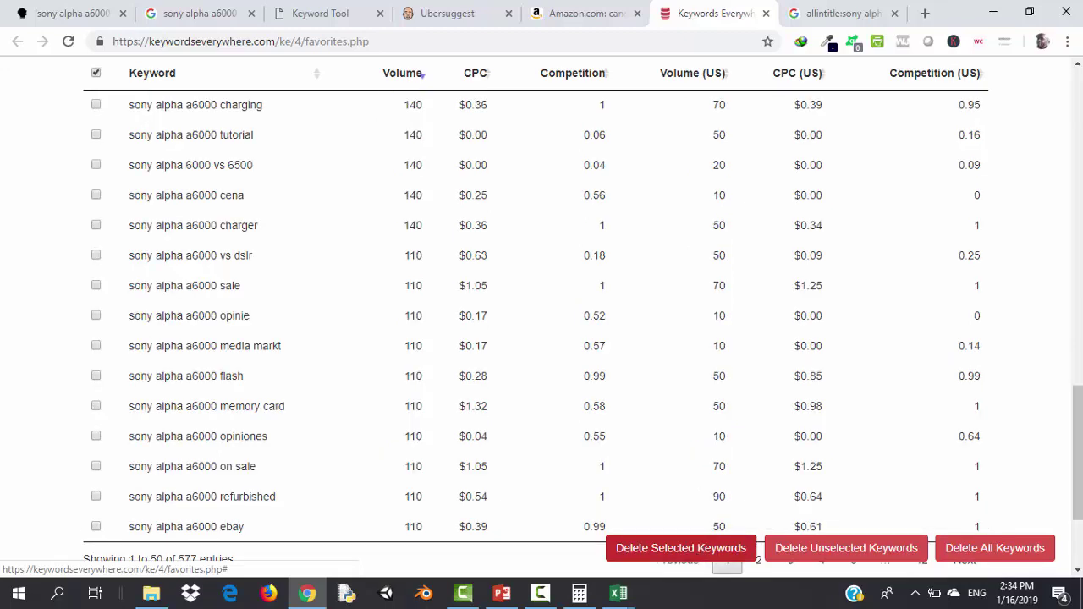
# Sort the remaining keywords by US competition from highest to lowest and look through the first page
pyautogui.moveTo(1076, 430); pyautogui.dragTo(1056, 131)
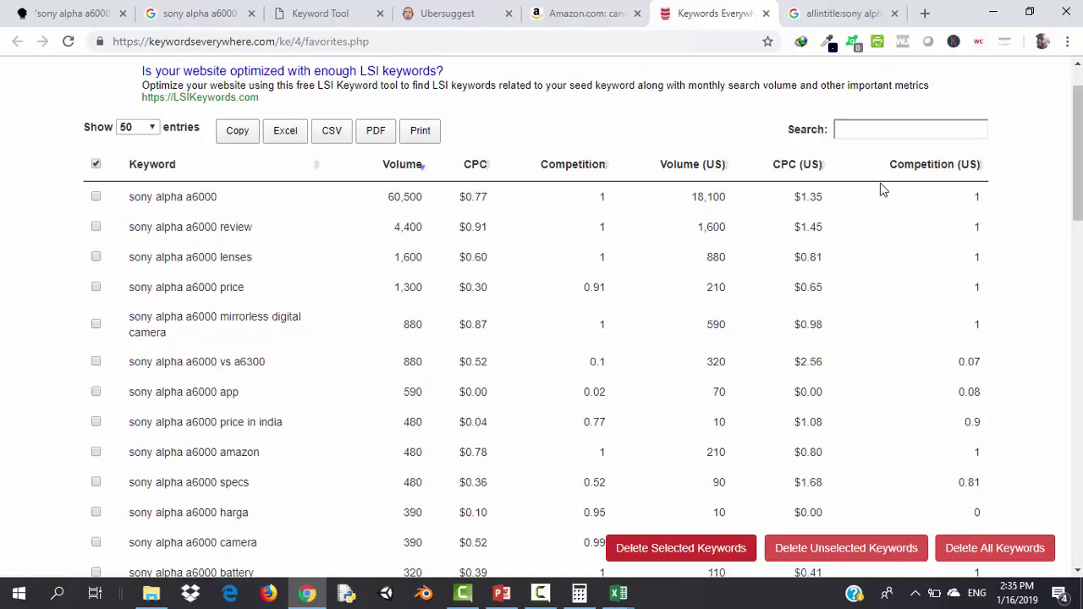
pyautogui.click(699, 166)
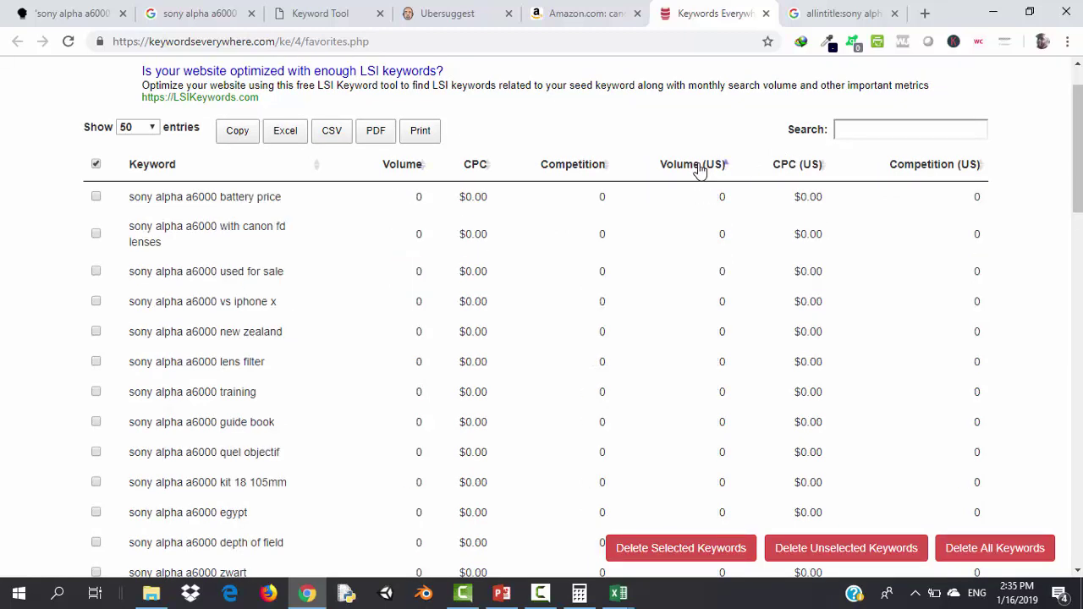
pyautogui.click(937, 169)
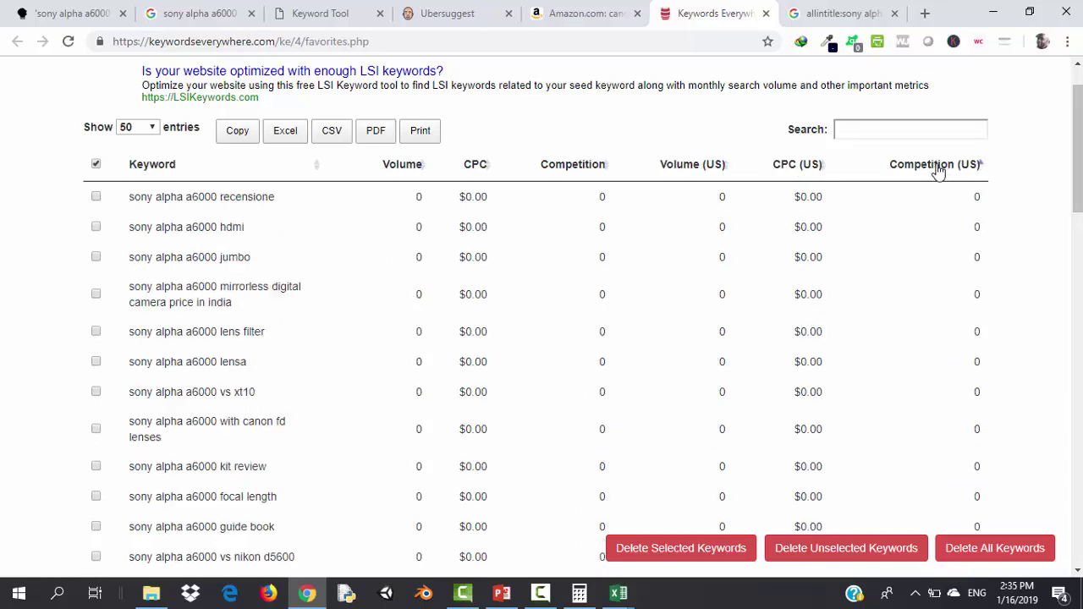
pyautogui.click(938, 168)
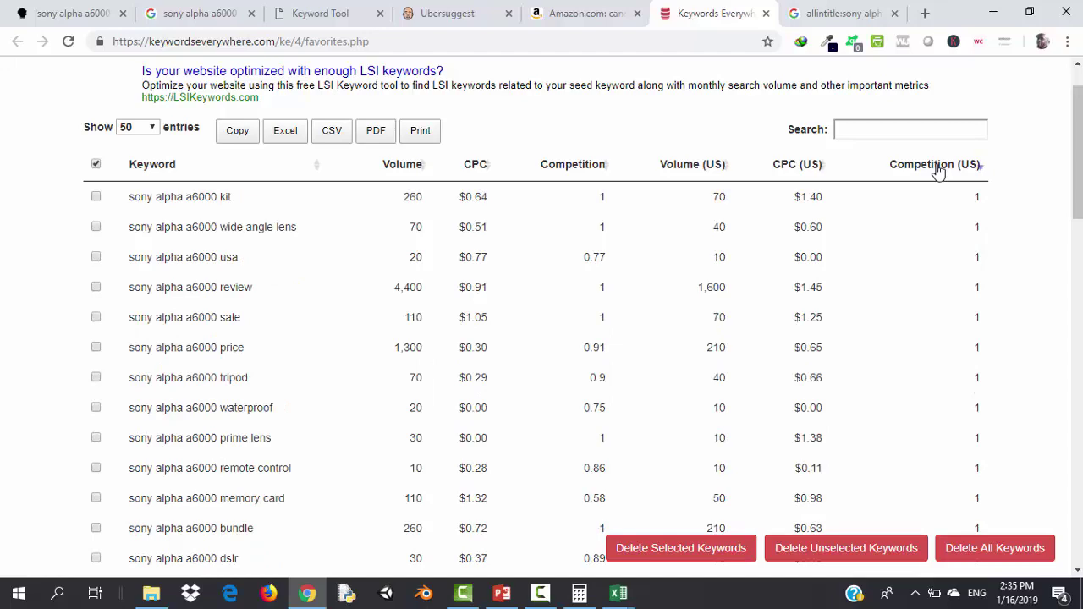
pyautogui.scroll(-6, 1078, 182)
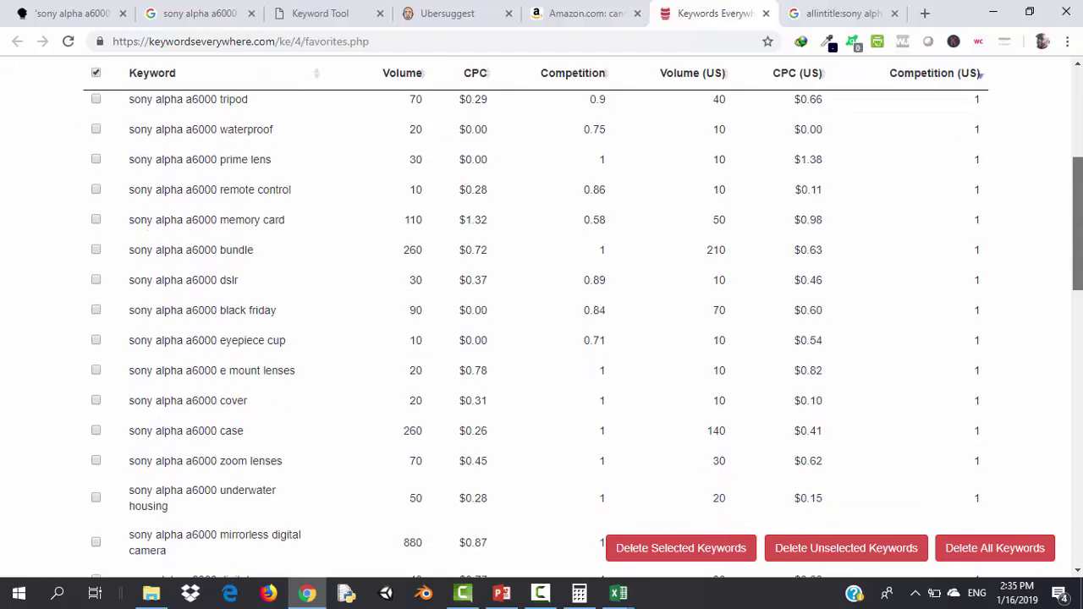
pyautogui.scroll(-10, 1080, 530)
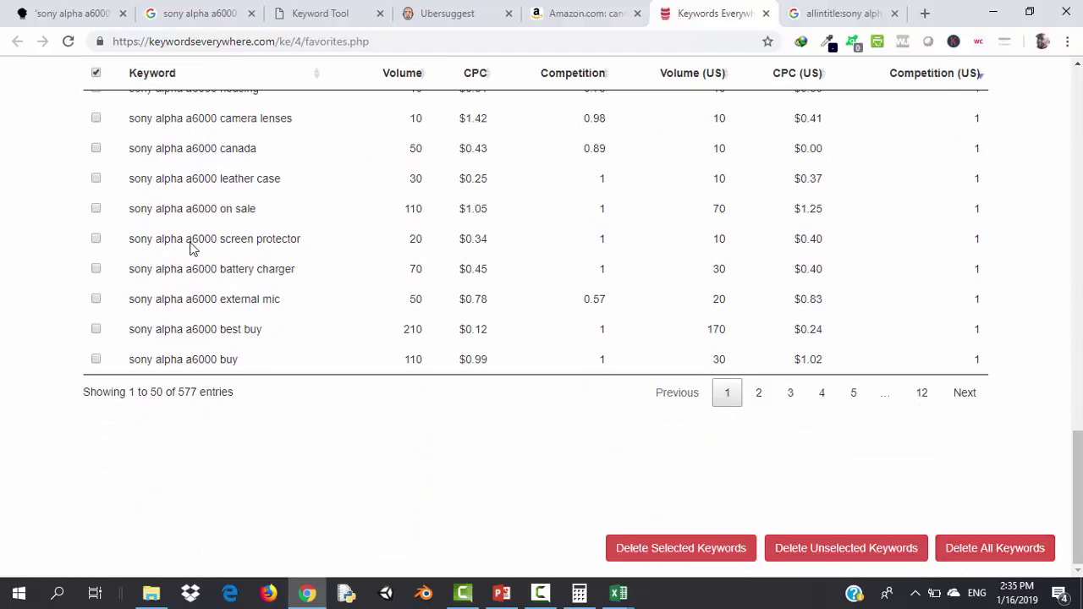
# Show 5000 entries in the favorite keywords list and copy the whole list
pyautogui.moveTo(1078, 499); pyautogui.dragTo(1075, 136)
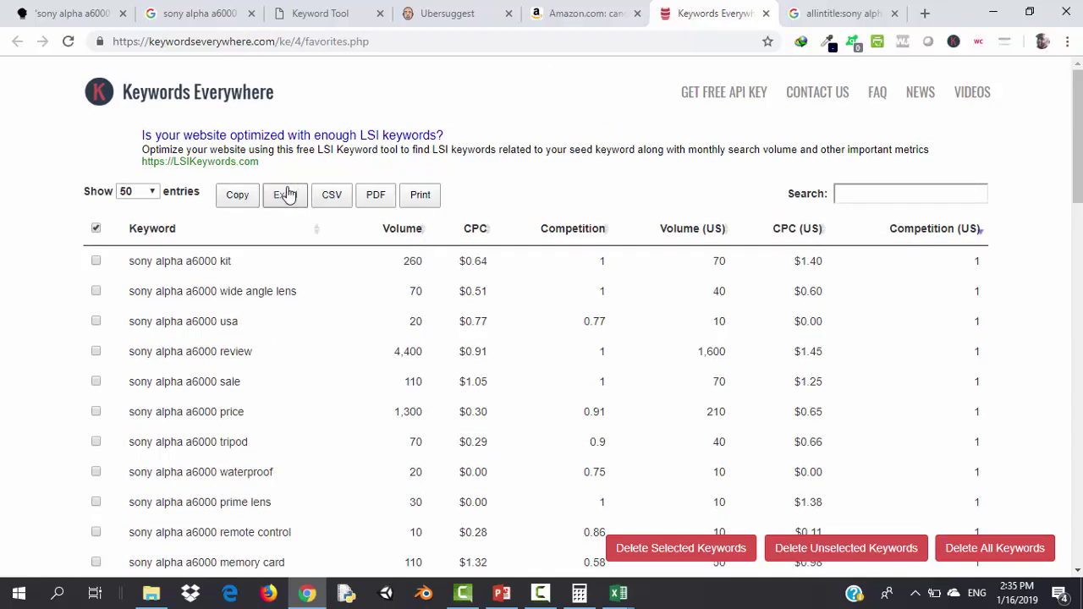
pyautogui.click(150, 193)
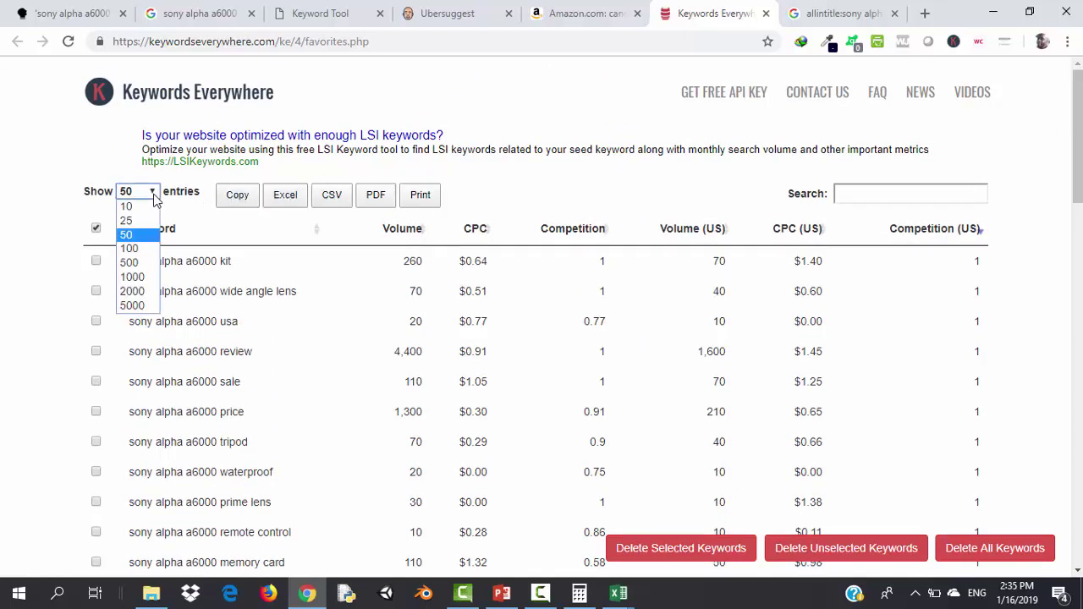
pyautogui.click(135, 306)
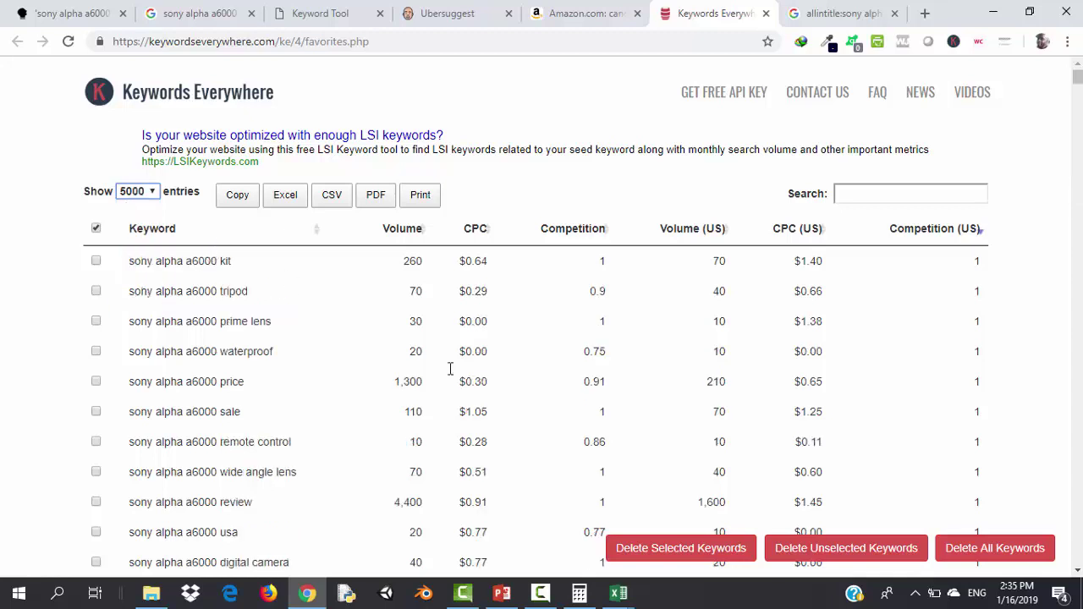
pyautogui.click(242, 203)
# Switch to Book1 in Excel and examine the volume, CPC and competition values of the misaligned keyword rows down to row 2141
pyautogui.click(618, 593)
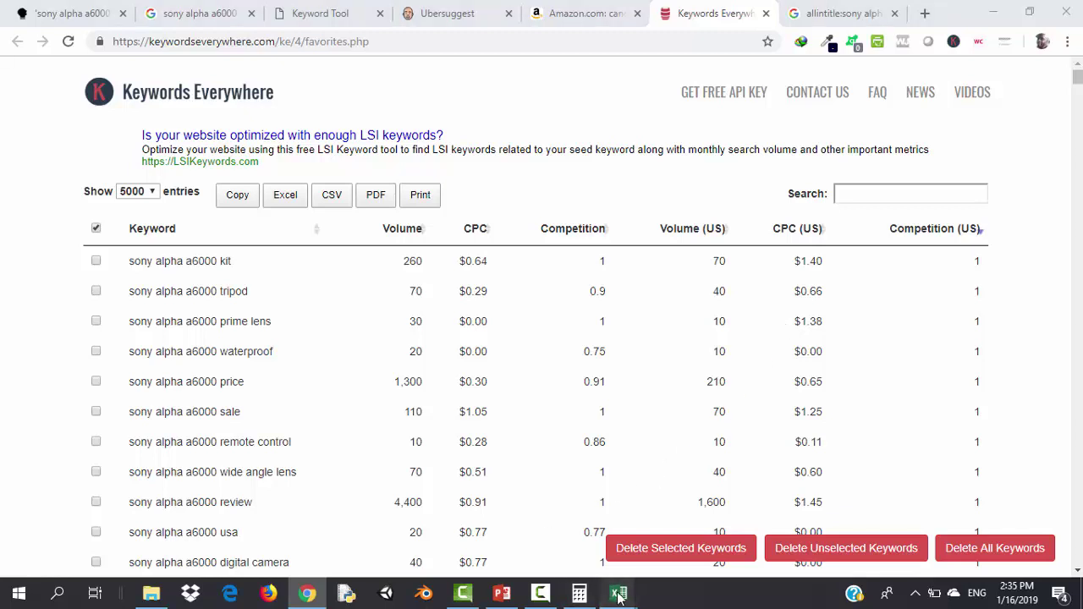
pyautogui.click(539, 520)
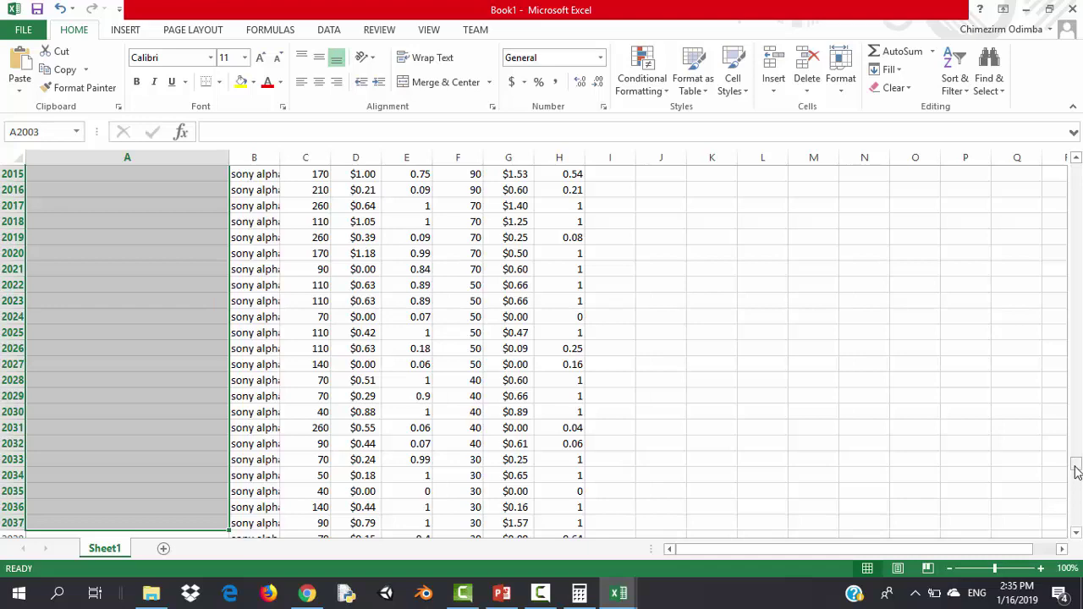
pyautogui.moveTo(1077, 472); pyautogui.dragTo(1075, 520)
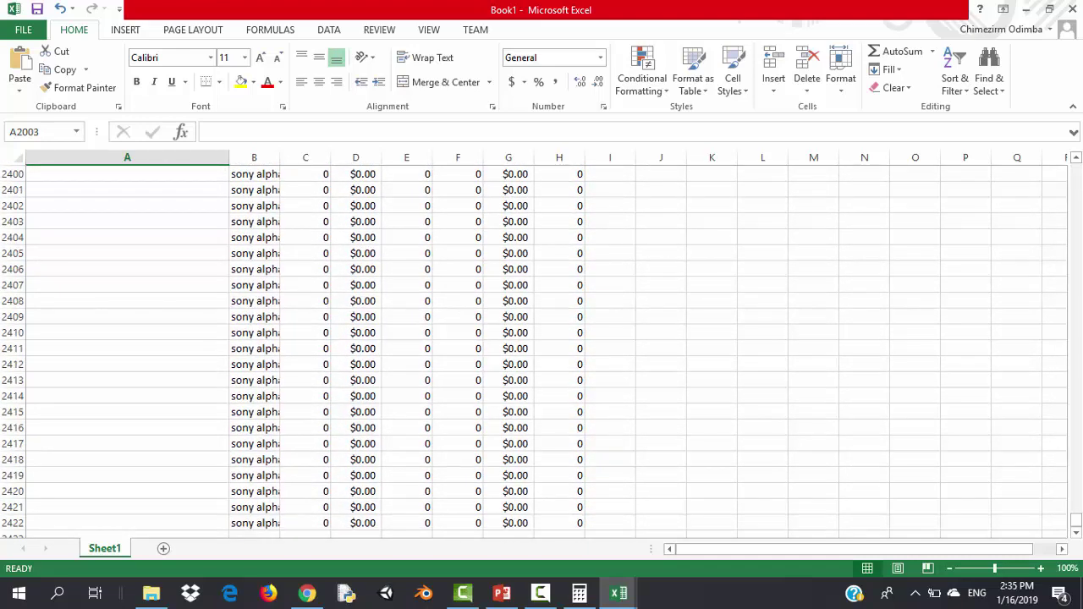
pyautogui.press('Down')
pyautogui.press('Down')
pyautogui.press('Down')
pyautogui.press('Down')
pyautogui.press('Down')
pyautogui.press('Down')
pyautogui.press('Down')
pyautogui.press('Down')
pyautogui.press('Down')
pyautogui.press('Down')
pyautogui.press('Down')
pyautogui.press('Down')
pyautogui.press('Down')
pyautogui.press('Down')
pyautogui.press('Down')
pyautogui.press('Down')
pyautogui.press('Down')
pyautogui.press('Down')
pyautogui.press('Down')
pyautogui.press('Down')
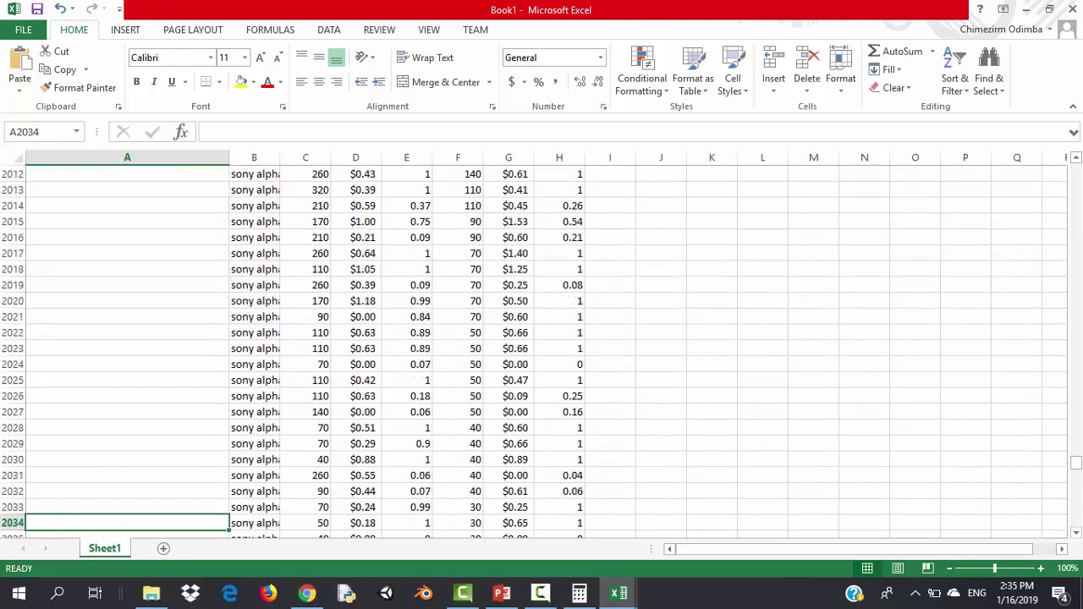
pyautogui.press('Down')
pyautogui.press('Down')
pyautogui.press('Down')
pyautogui.press('Down')
pyautogui.press('Down')
pyautogui.press('Down')
pyautogui.press('Down')
pyautogui.press('Down')
pyautogui.press('Down')
pyautogui.press('Down')
pyautogui.press('Down')
pyautogui.press('Down')
pyautogui.press('Down')
pyautogui.press('Down')
pyautogui.press('Down')
pyautogui.press('Down')
pyautogui.press('Down')
pyautogui.press('Down')
pyautogui.press('Down')
pyautogui.press('Down')
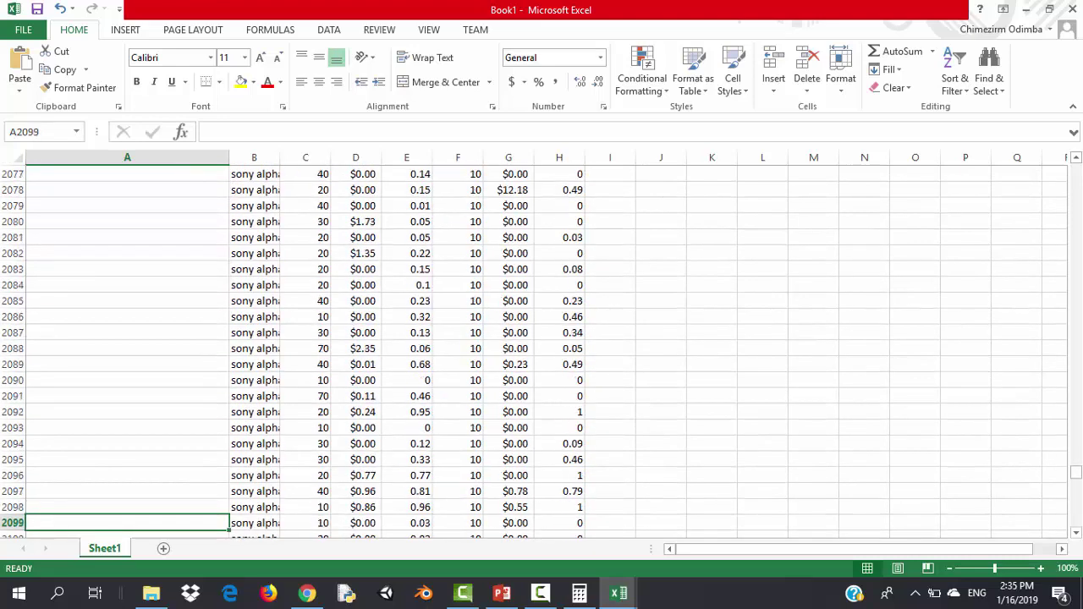
pyautogui.press('Down')
pyautogui.press('Down')
pyautogui.press('Down')
pyautogui.press('Down')
pyautogui.press('Down')
pyautogui.press('Down')
pyautogui.press('Down')
pyautogui.press('Down')
pyautogui.press('Down')
pyautogui.press('Down')
pyautogui.press('Down')
pyautogui.press('Down')
pyautogui.press('Down')
pyautogui.press('Down')
pyautogui.press('Down')
pyautogui.press('Down')
pyautogui.press('Down')
pyautogui.press('Down')
pyautogui.press('Down')
pyautogui.press('Down')
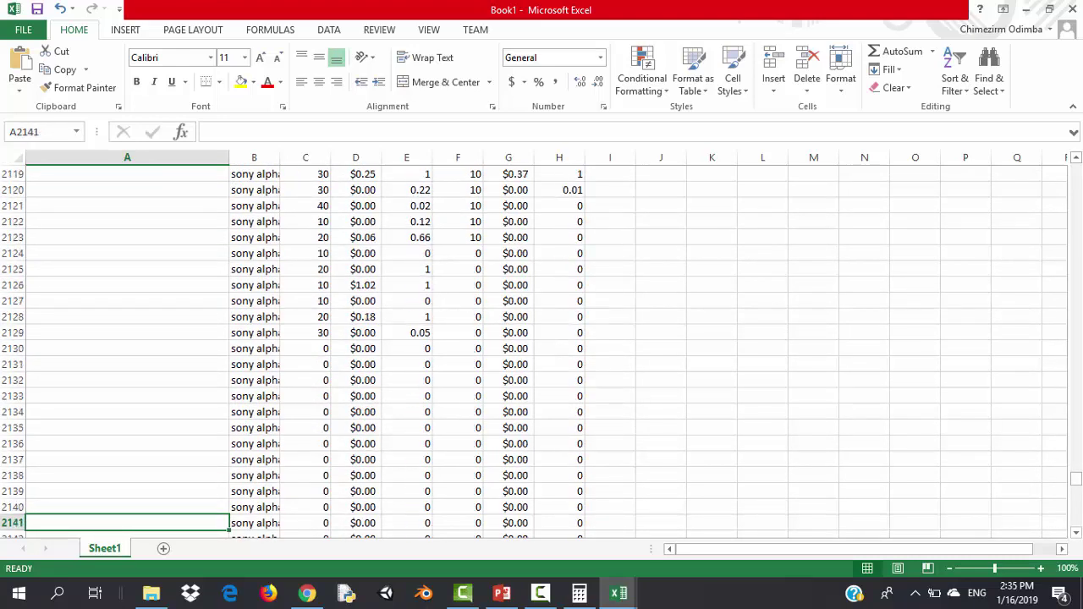
# Examine the keyword rows and their volume, CPC and competition values from row 2141 back up to row 375
pyautogui.press('Up')
pyautogui.press('Up')
pyautogui.press('Up')
pyautogui.press('Up')
pyautogui.press('Up')
pyautogui.press('Up')
pyautogui.press('Up')
pyautogui.press('Up')
pyautogui.press('Up')
pyautogui.press('Up')
pyautogui.press('Up')
pyautogui.press('Up')
pyautogui.press('Up')
pyautogui.press('Up')
pyautogui.press('Up')
pyautogui.press('Up')
pyautogui.press('Up')
pyautogui.press('Up')
pyautogui.press('Up')
pyautogui.press('Up')
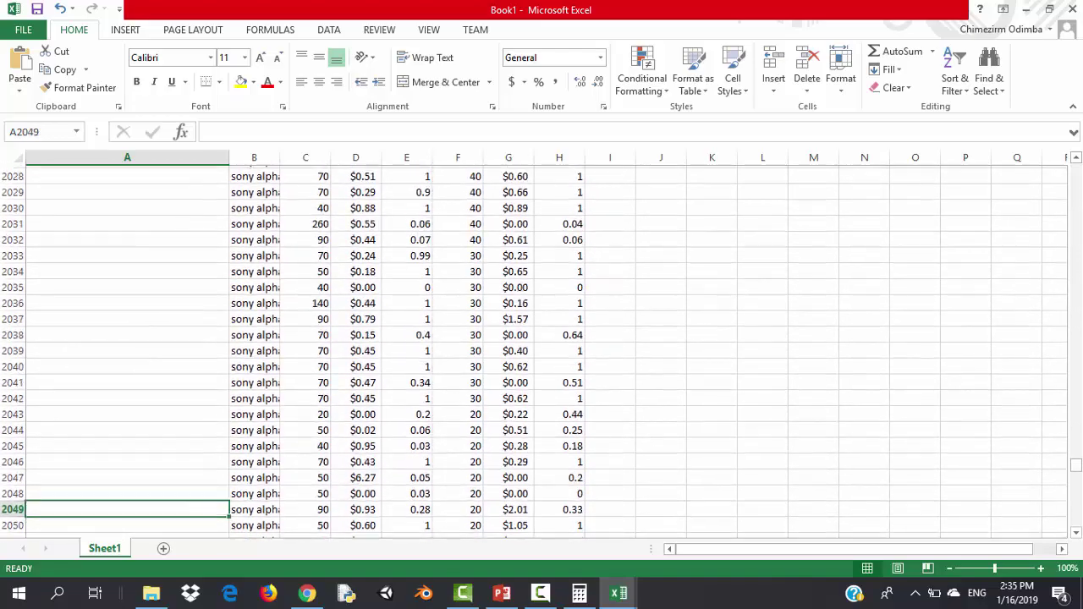
pyautogui.press('Up')
pyautogui.press('Up')
pyautogui.press('Up')
pyautogui.press('Up')
pyautogui.press('Up')
pyautogui.press('Up')
pyautogui.press('Up')
pyautogui.press('Up')
pyautogui.press('Up')
pyautogui.press('Up')
pyautogui.press('Up')
pyautogui.press('Up')
pyautogui.press('Up')
pyautogui.press('Up')
pyautogui.press('Up')
pyautogui.press('Up')
pyautogui.press('Up')
pyautogui.press('Up')
pyautogui.press('Up')
pyautogui.press('Up')
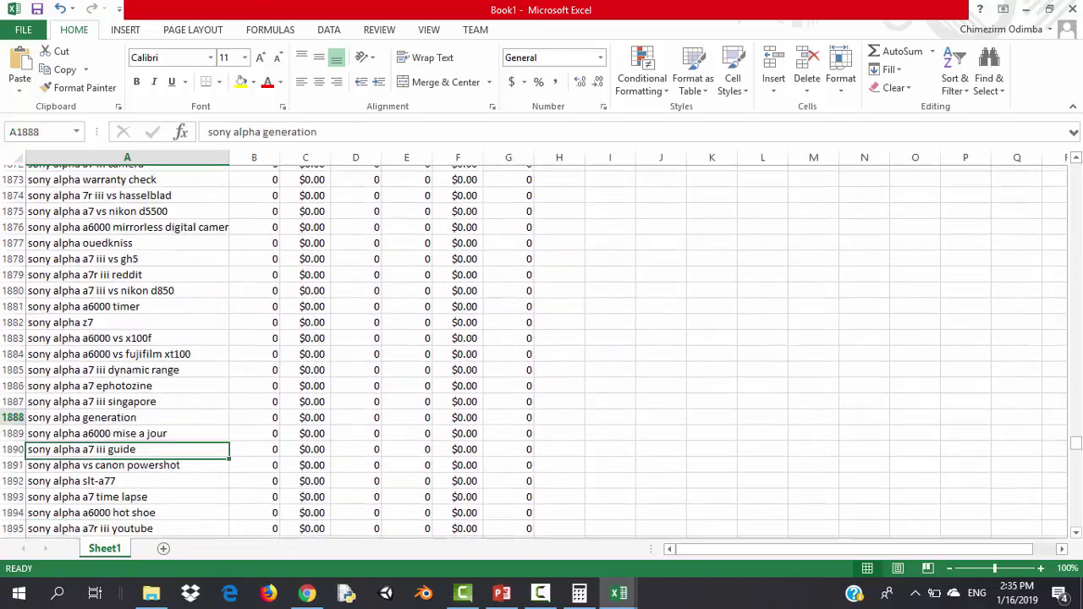
pyautogui.press('Up')
pyautogui.press('Up')
pyautogui.press('Up')
pyautogui.press('Up')
pyautogui.press('Up')
pyautogui.press('Up')
pyautogui.press('Up')
pyautogui.press('Up')
pyautogui.press('Up')
pyautogui.press('Up')
pyautogui.press('Up')
pyautogui.press('Up')
pyautogui.press('Up')
pyautogui.press('Up')
pyautogui.press('Up')
pyautogui.press('Up')
pyautogui.press('Up')
pyautogui.press('Up')
pyautogui.press('Up')
pyautogui.press('Up')
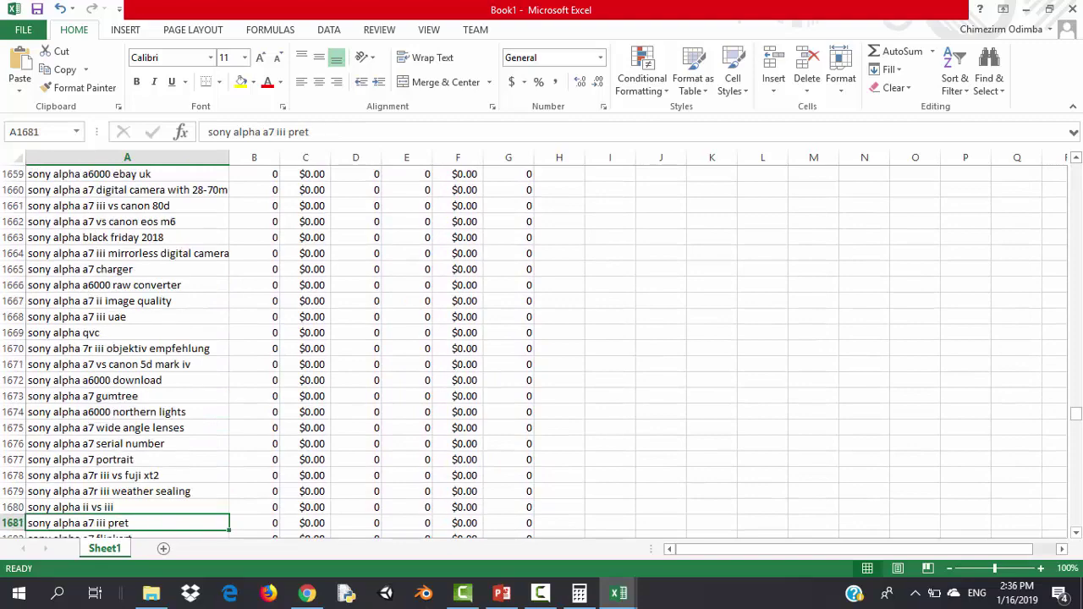
pyautogui.press('Up')
pyautogui.press('Up')
pyautogui.press('Up')
pyautogui.press('Up')
pyautogui.press('Up')
pyautogui.press('Up')
pyautogui.press('Up')
pyautogui.press('Up')
pyautogui.press('Up')
pyautogui.press('Up')
pyautogui.press('Up')
pyautogui.press('Up')
pyautogui.press('Up')
pyautogui.press('Up')
pyautogui.press('Up')
pyautogui.press('Up')
pyautogui.press('Up')
pyautogui.press('Up')
pyautogui.press('Up')
pyautogui.press('Up')
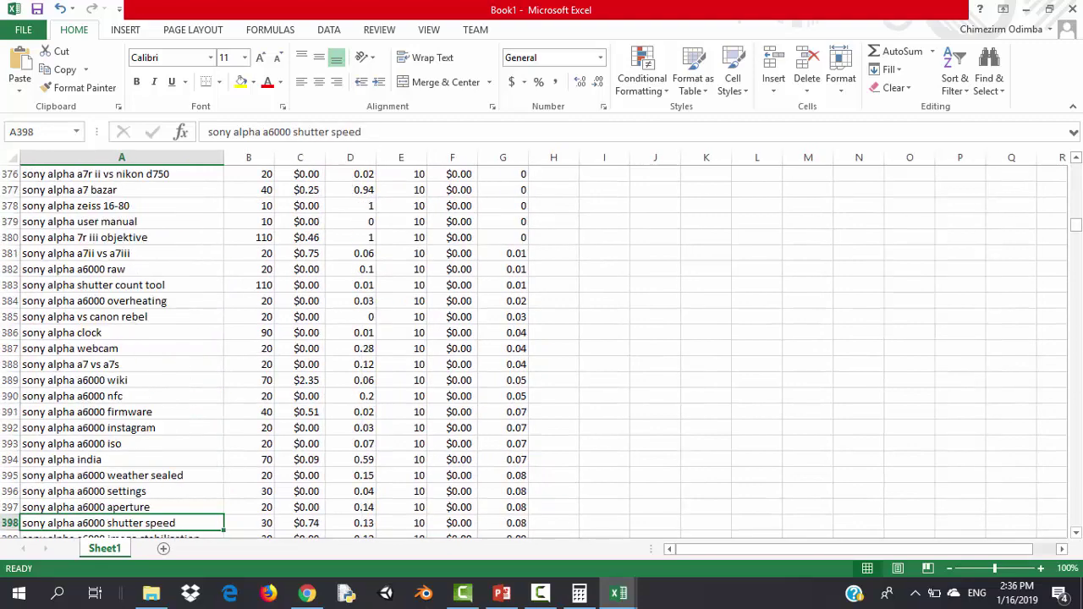
pyautogui.press('Up')
pyautogui.press('Up')
pyautogui.press('Up')
pyautogui.press('Up')
pyautogui.press('Up')
pyautogui.press('Up')
pyautogui.press('Up')
pyautogui.press('Up')
pyautogui.press('Up')
pyautogui.press('Up')
pyautogui.press('Up')
pyautogui.press('Up')
pyautogui.press('Up')
pyautogui.press('Up')
pyautogui.press('Up')
pyautogui.press('Up')
pyautogui.press('Up')
pyautogui.press('Up')
pyautogui.press('Up')
pyautogui.press('Up')
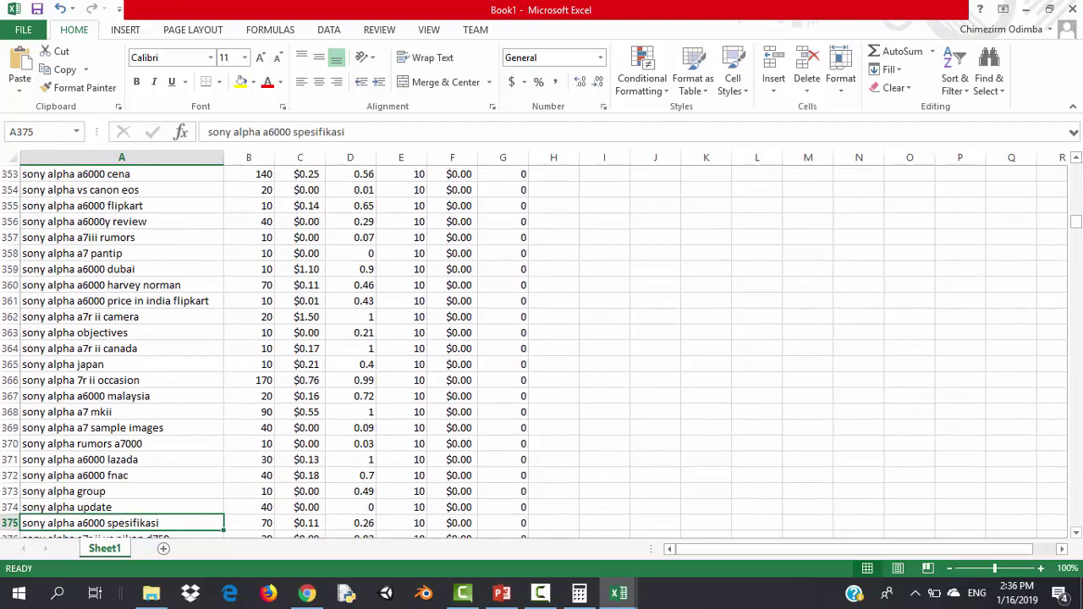
# Look through the keyword list from row 375 down past the misaligned rows to find where the data ends
pyautogui.press('Down')
pyautogui.press('Down')
pyautogui.press('Down')
pyautogui.press('Down')
pyautogui.press('Down')
pyautogui.press('Down')
pyautogui.press('Down')
pyautogui.press('Down')
pyautogui.press('Down')
pyautogui.press('Down')
pyautogui.press('Down')
pyautogui.press('Down')
pyautogui.press('Down')
pyautogui.press('Down')
pyautogui.press('Down')
pyautogui.press('Down')
pyautogui.press('Down')
pyautogui.press('Down')
pyautogui.press('Down')
pyautogui.press('Down')
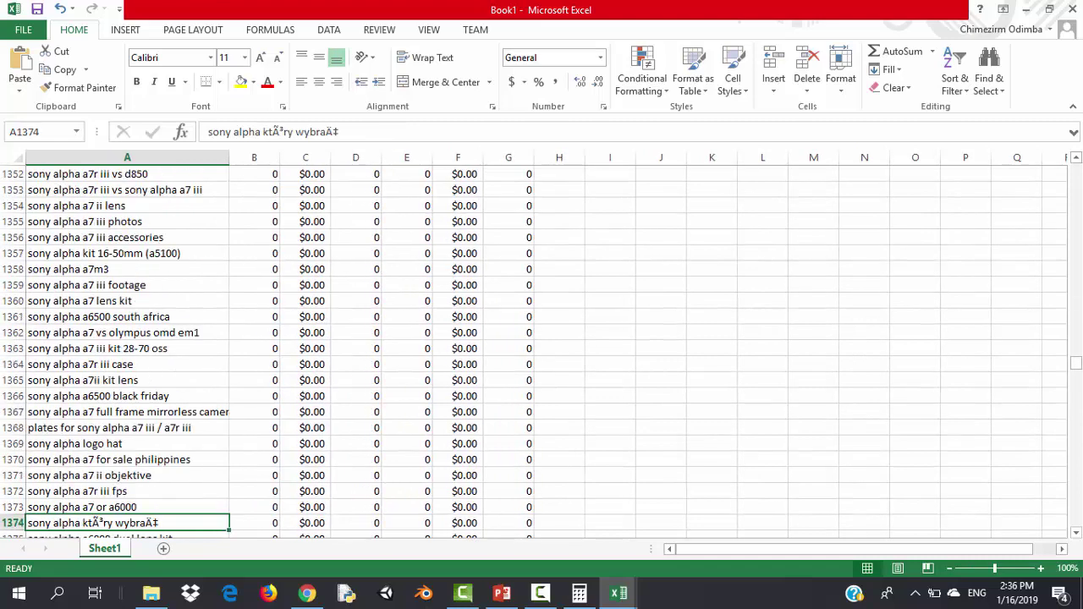
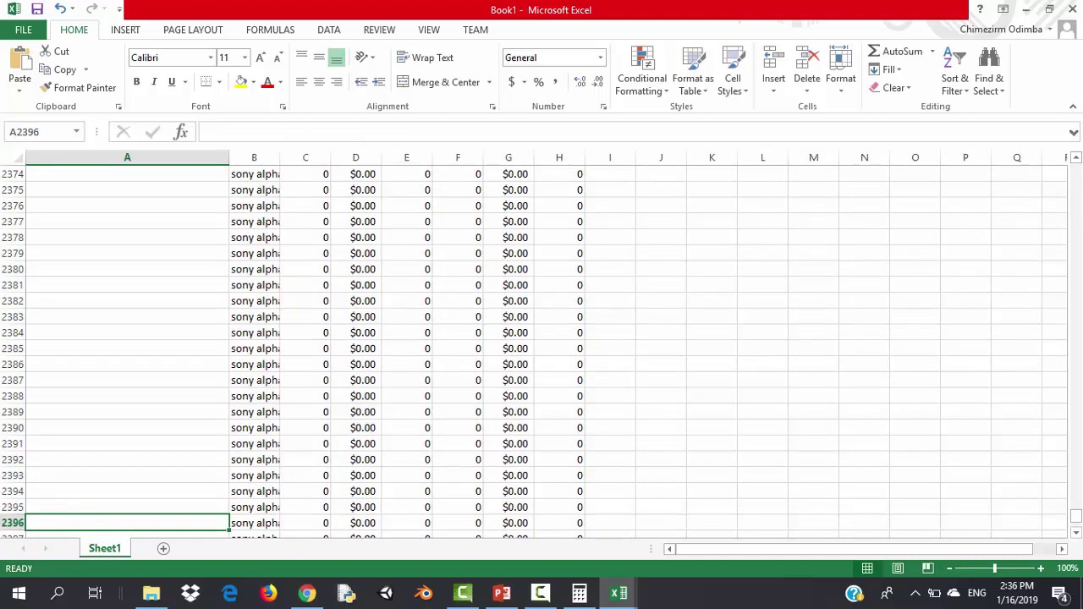
pyautogui.press('Down')
pyautogui.press('Down')
pyautogui.press('Down')
pyautogui.press('Down')
pyautogui.press('Down')
pyautogui.press('Down')
pyautogui.press('Down')
pyautogui.press('Down')
pyautogui.press('Down')
pyautogui.press('Down')
pyautogui.press('Down')
pyautogui.press('Down')
pyautogui.press('Down')
pyautogui.press('Down')
pyautogui.press('Down')
pyautogui.press('Down')
pyautogui.press('Down')
pyautogui.press('Down')
pyautogui.press('Down')
pyautogui.press('Down')
pyautogui.press('Up')
pyautogui.press('Up')
pyautogui.press('Up')
pyautogui.press('Up')
pyautogui.press('Up')
pyautogui.press('Up')
pyautogui.press('Up')
pyautogui.press('Up')
pyautogui.press('Up')
pyautogui.press('Up')
pyautogui.press('Up')
pyautogui.press('Up')
pyautogui.press('Up')
pyautogui.press('Up')
pyautogui.press('Up')
pyautogui.press('Up')
pyautogui.press('Up')
pyautogui.press('Up')
pyautogui.press('Up')
pyautogui.press('Up')
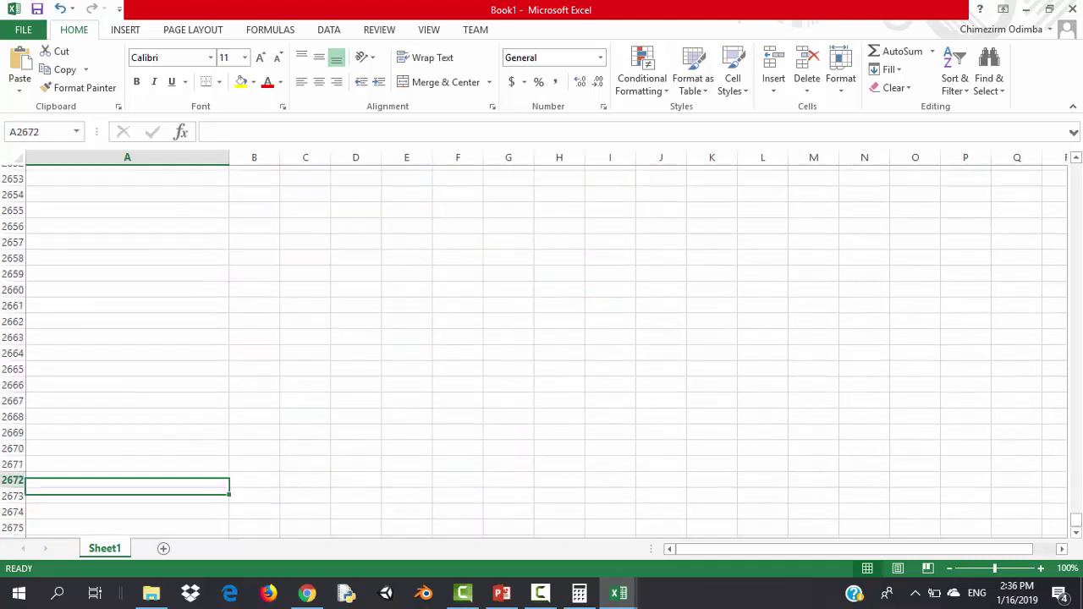
# Paste the copied favorite keywords list below the last keyword row, starting at cell A2423
pyautogui.press('Up')
pyautogui.press('Up')
pyautogui.press('Up')
pyautogui.press('Up')
pyautogui.press('Up')
pyautogui.press('Up')
pyautogui.press('Up')
pyautogui.press('Up')
pyautogui.press('Up')
pyautogui.press('Up')
pyautogui.press('Up')
pyautogui.press('Up')
pyautogui.press('Up')
pyautogui.press('Up')
pyautogui.press('Up')
pyautogui.press('Up')
pyautogui.press('Up')
pyautogui.press('Up')
pyautogui.press('Up')
pyautogui.press('Up')
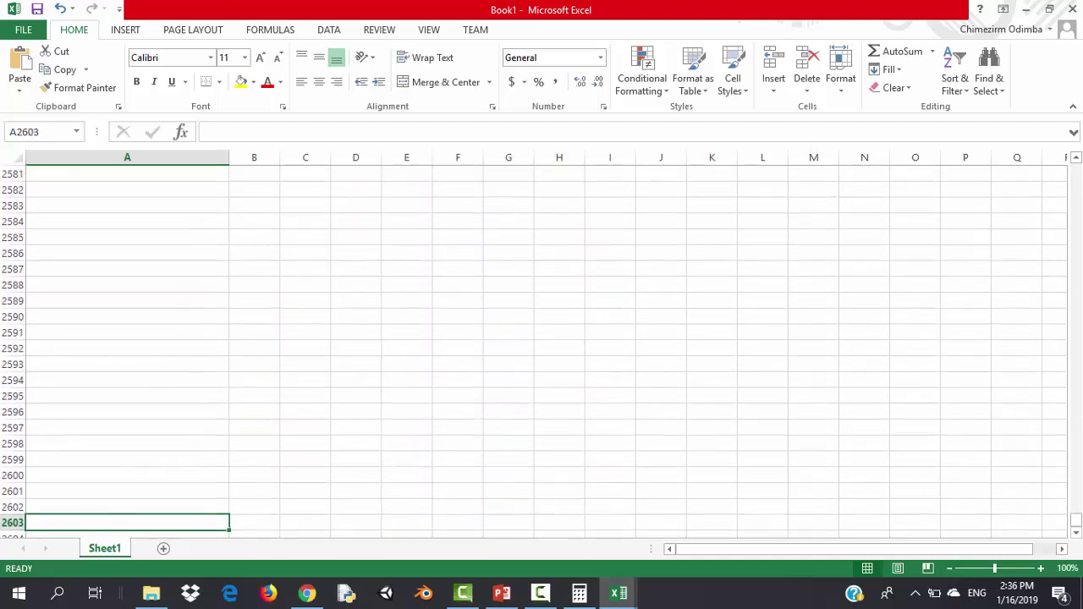
pyautogui.press('Up')
pyautogui.press('Up')
pyautogui.press('Up')
pyautogui.press('Up')
pyautogui.press('Up')
pyautogui.press('Up')
pyautogui.press('Up')
pyautogui.press('Up')
pyautogui.press('Up')
pyautogui.press('Up')
pyautogui.press('Up')
pyautogui.press('Up')
pyautogui.press('Up')
pyautogui.press('Up')
pyautogui.press('Up')
pyautogui.press('Up')
pyautogui.press('Up')
pyautogui.press('Up')
pyautogui.press('Up')
pyautogui.press('Up')
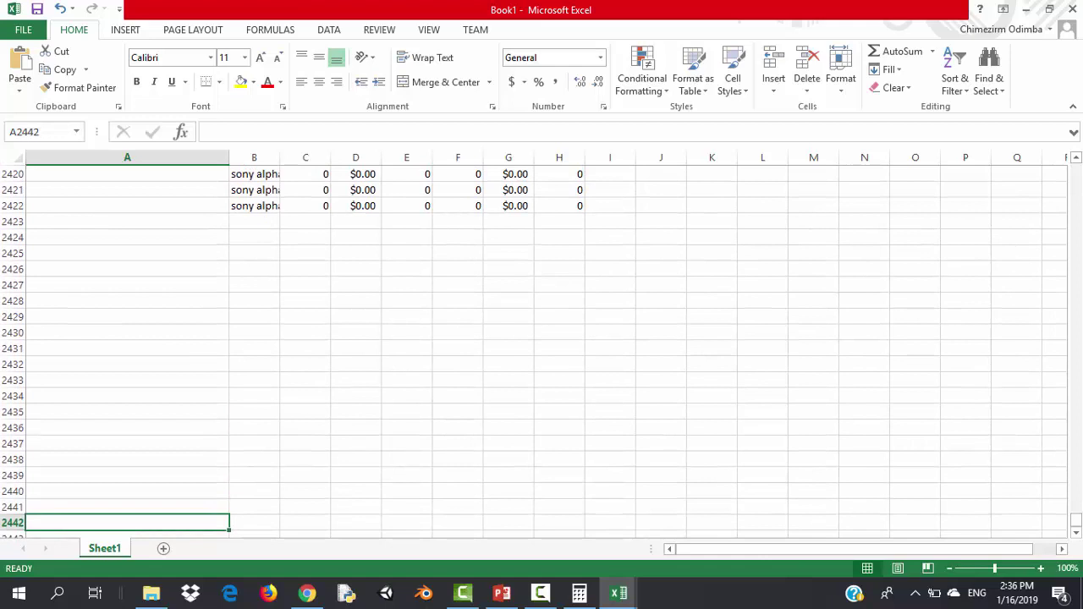
pyautogui.click(171, 224)
pyautogui.hotkey('ctrl', 'v')
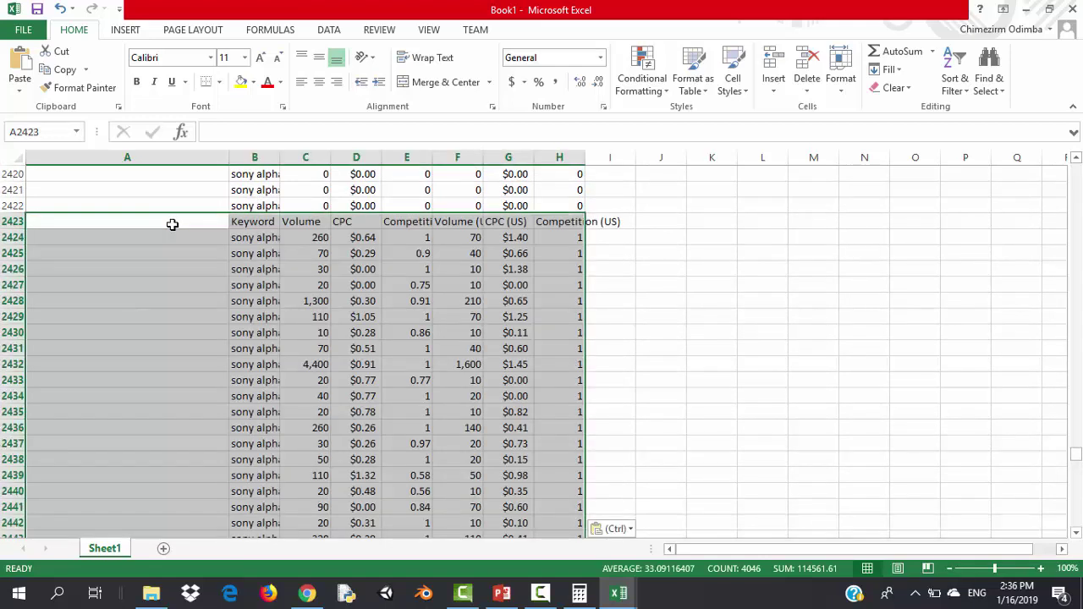
pyautogui.click(165, 253)
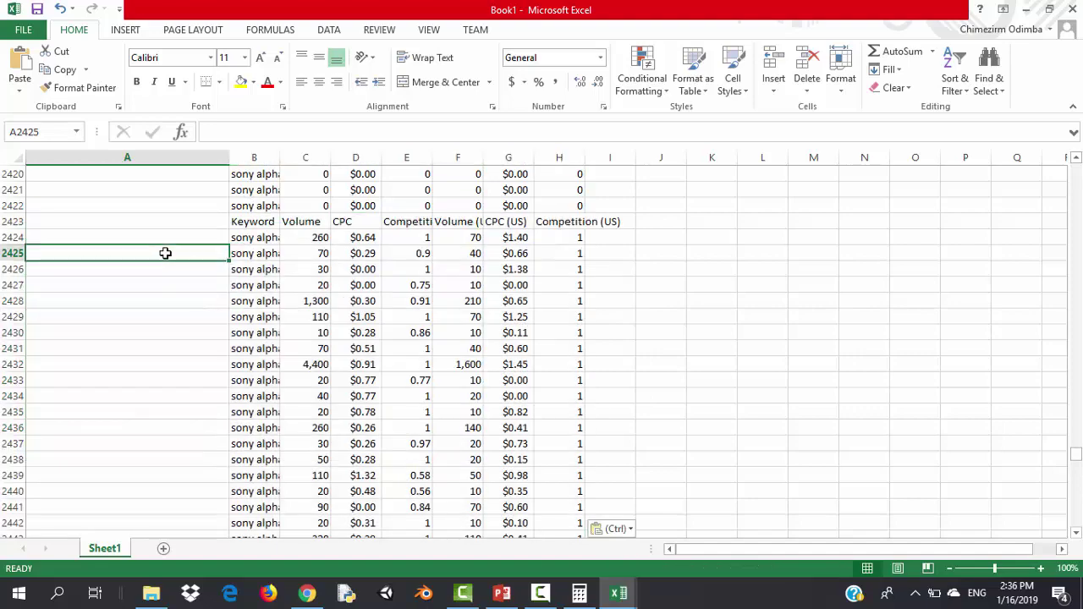
# Delete the repeated header row 2003 in the middle of the keyword list
pyautogui.moveTo(1075, 457); pyautogui.dragTo(1052, 412)
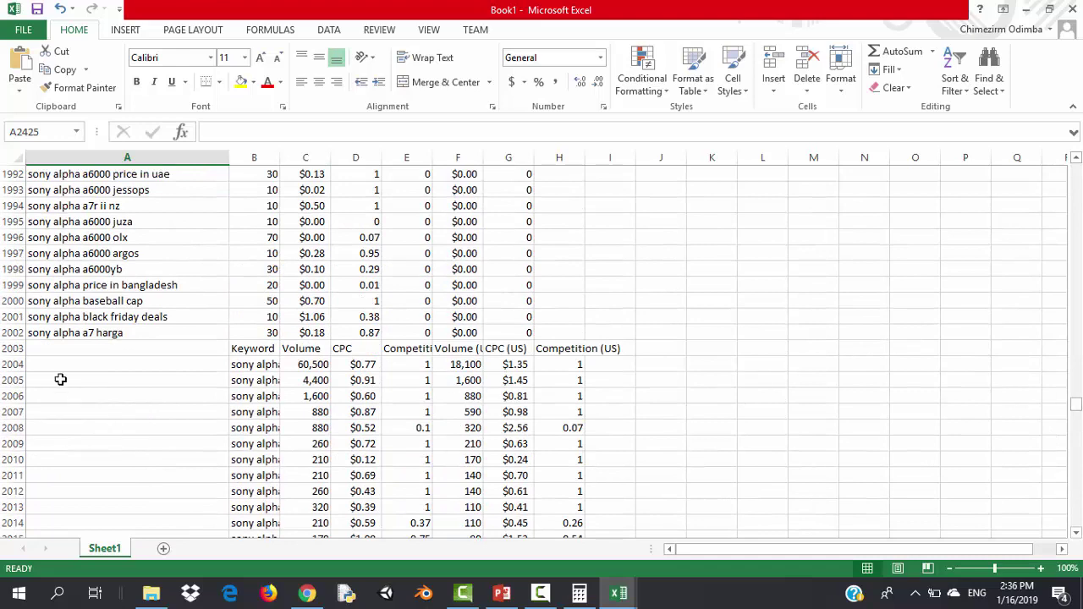
pyautogui.click(7, 348)
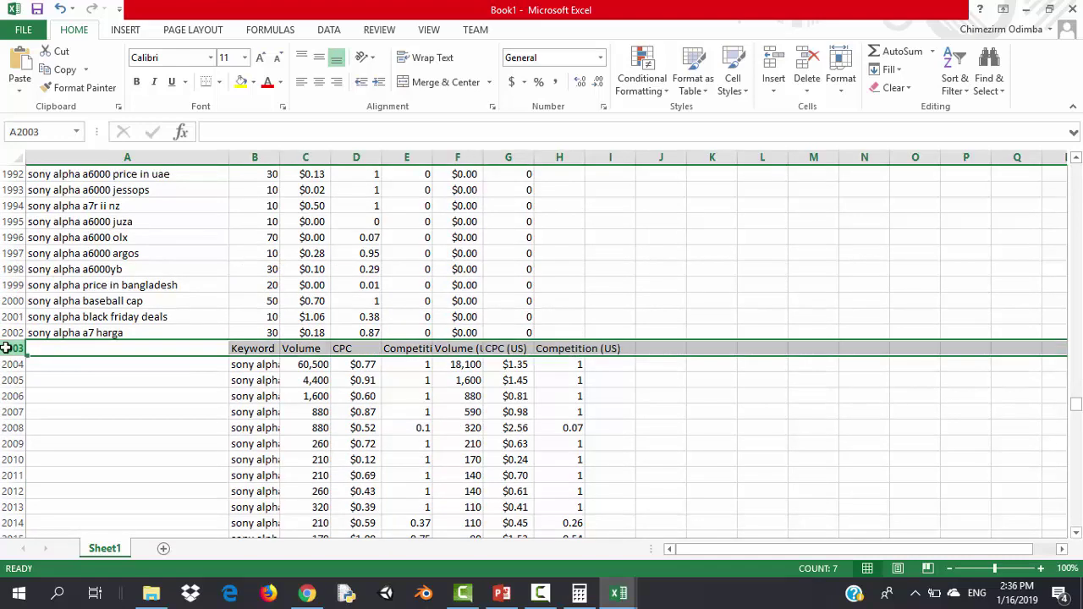
pyautogui.rightClick(5, 347)
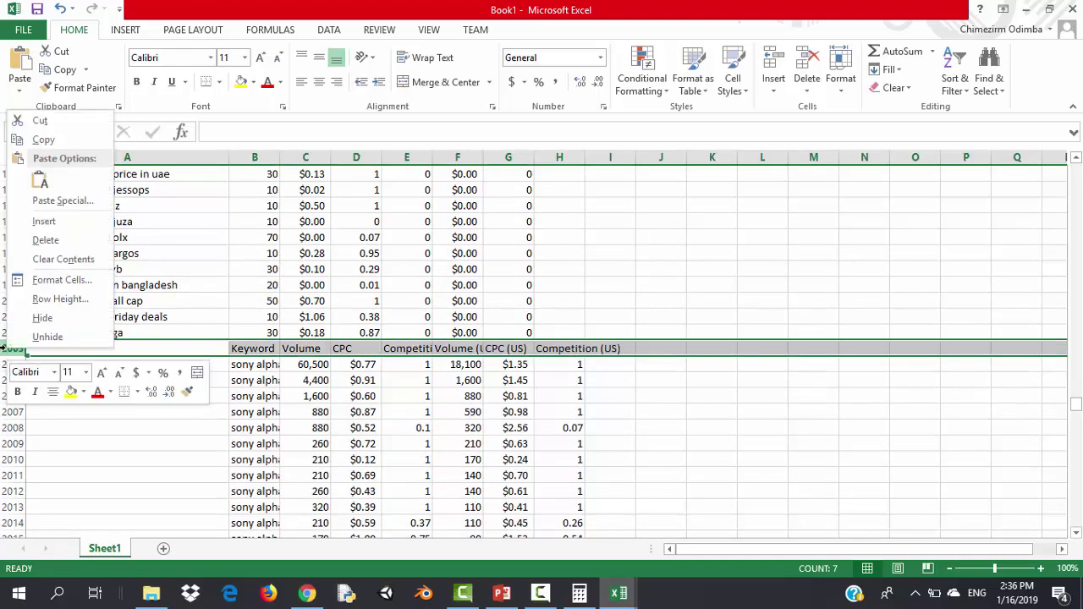
pyautogui.click(48, 246)
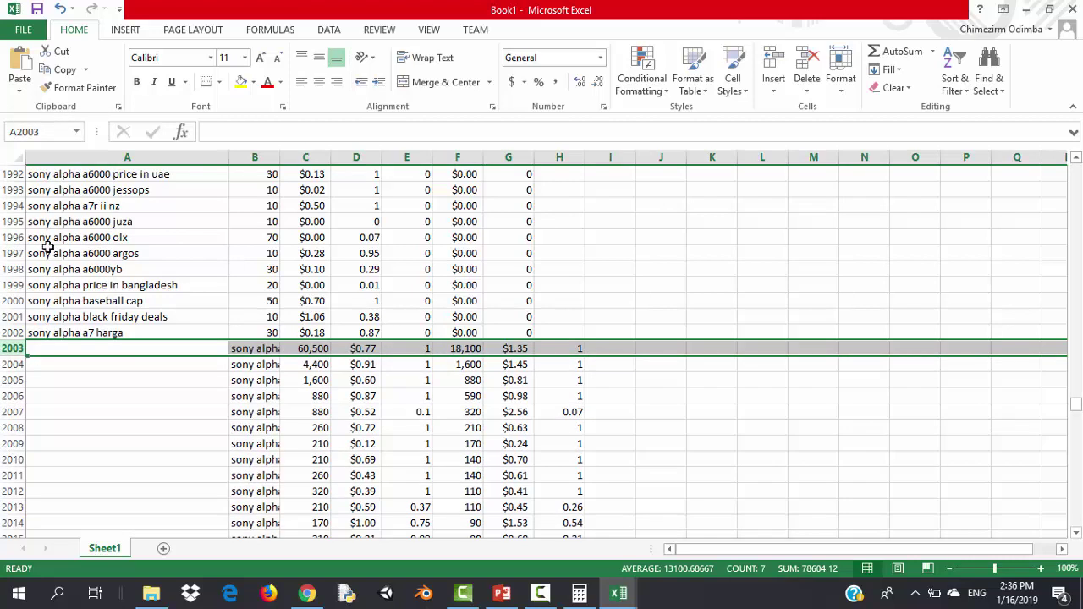
pyautogui.click(101, 344)
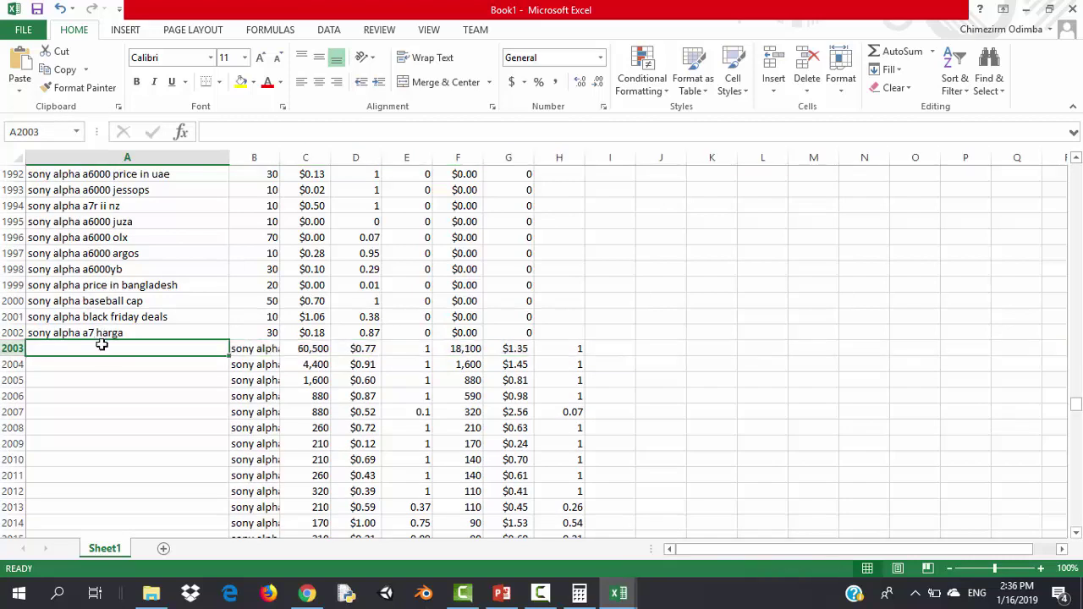
# Delete the blank cells A2003 to A3052 with cells shifted left to align the pasted keyword rows
pyautogui.scroll(-20, 102, 344)
pyautogui.moveTo(101, 344); pyautogui.dragTo(102, 344)
pyautogui.scroll(-20, 102, 344)
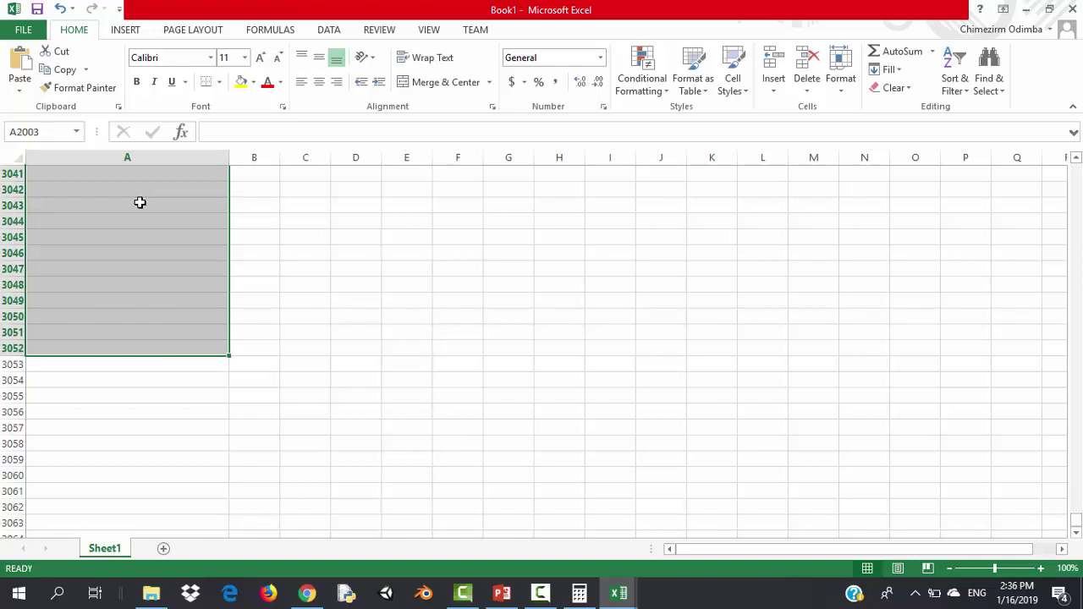
pyautogui.rightClick(140, 202)
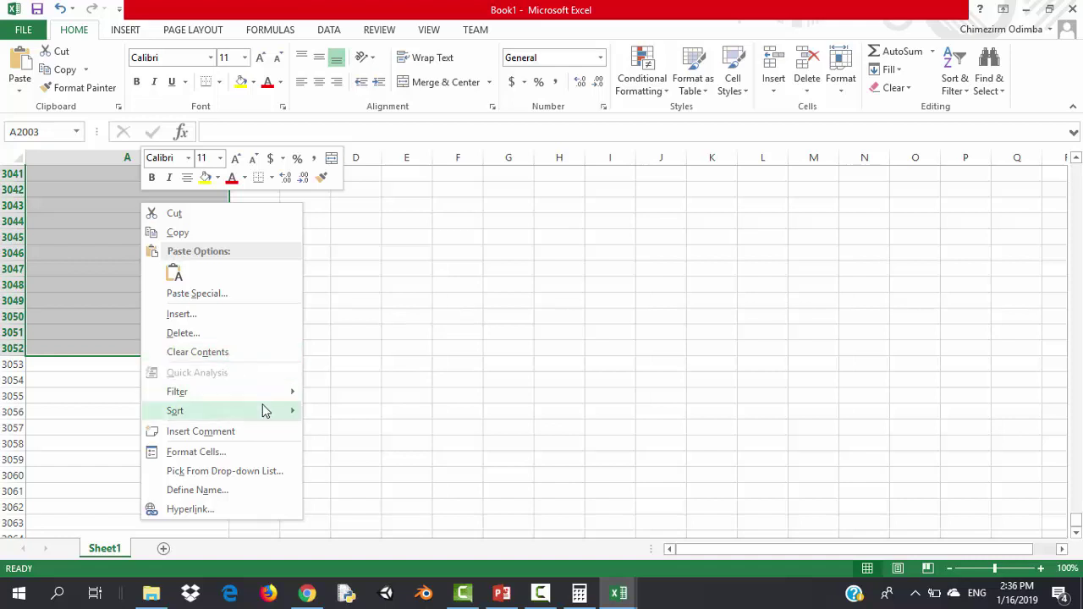
pyautogui.moveTo(271, 411)
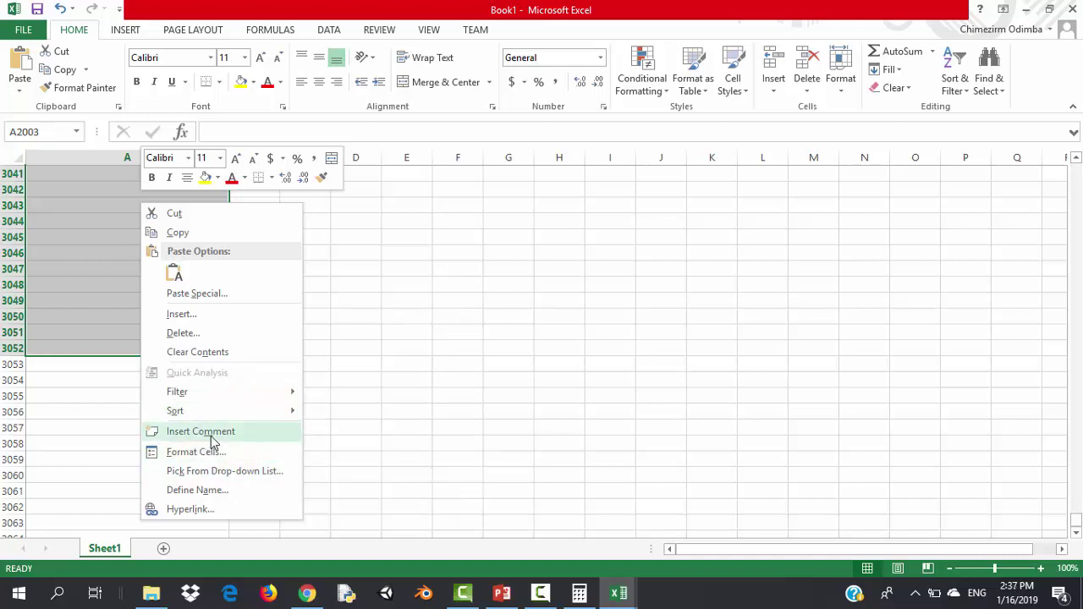
pyautogui.click(182, 333)
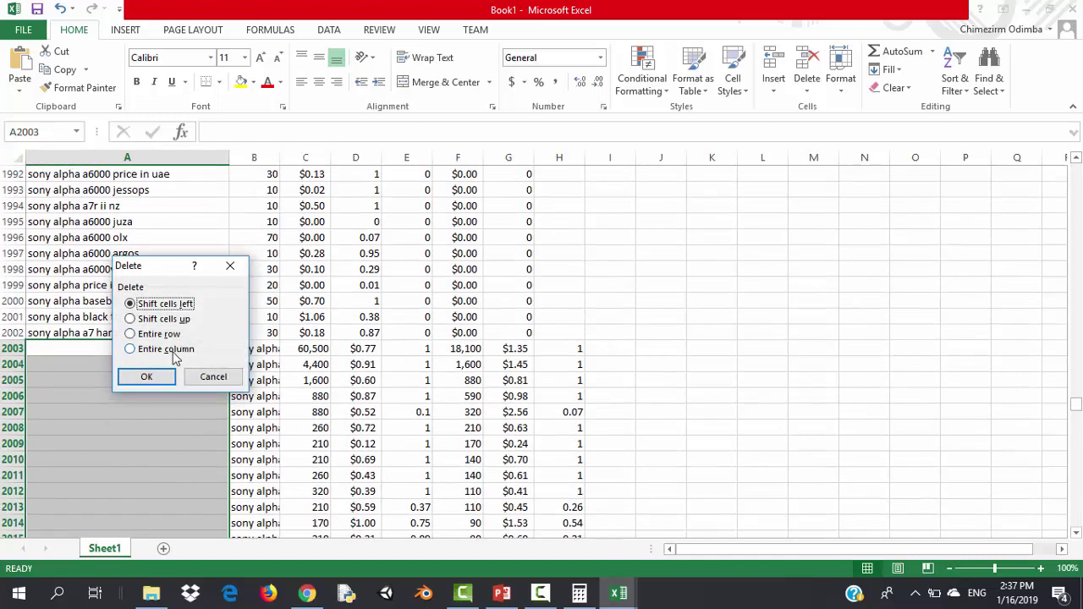
pyautogui.click(150, 376)
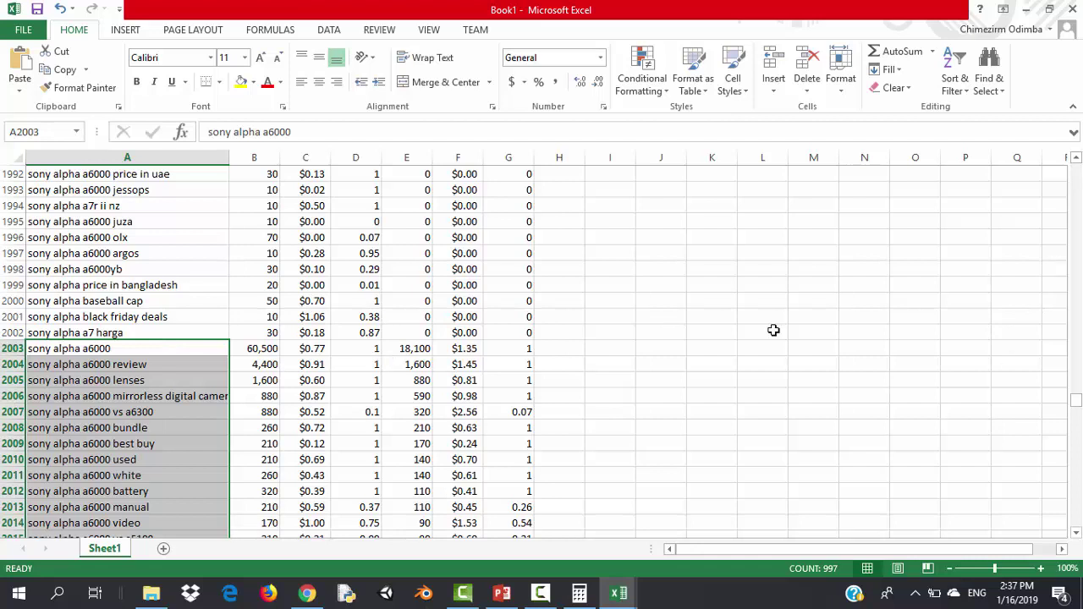
# Delete the second repeated header row, row 2422, from the keyword list
pyautogui.click(518, 158)
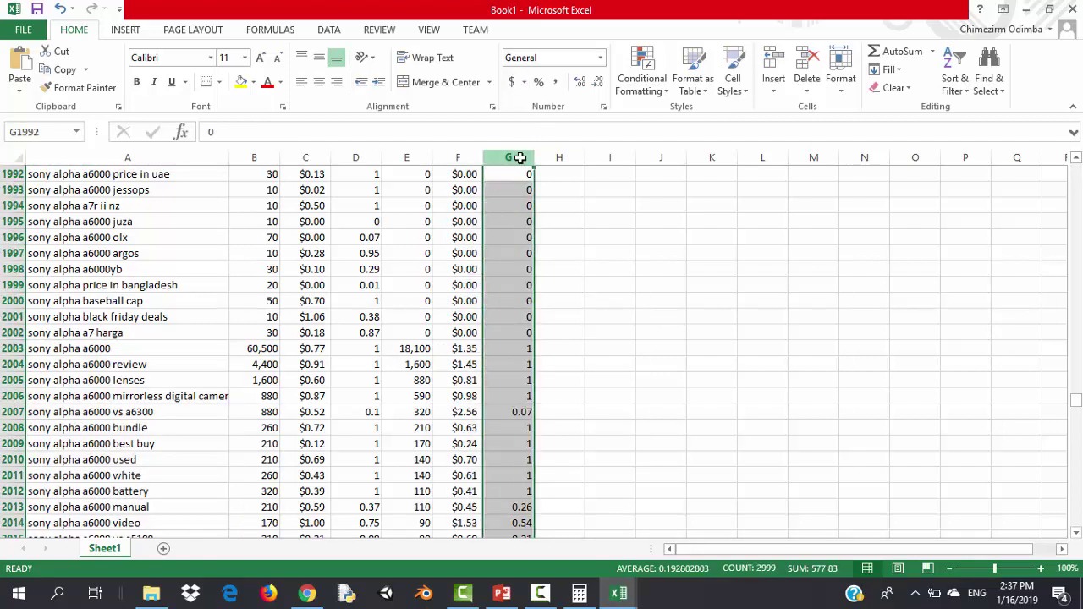
pyautogui.moveTo(1075, 400); pyautogui.dragTo(1076, 455)
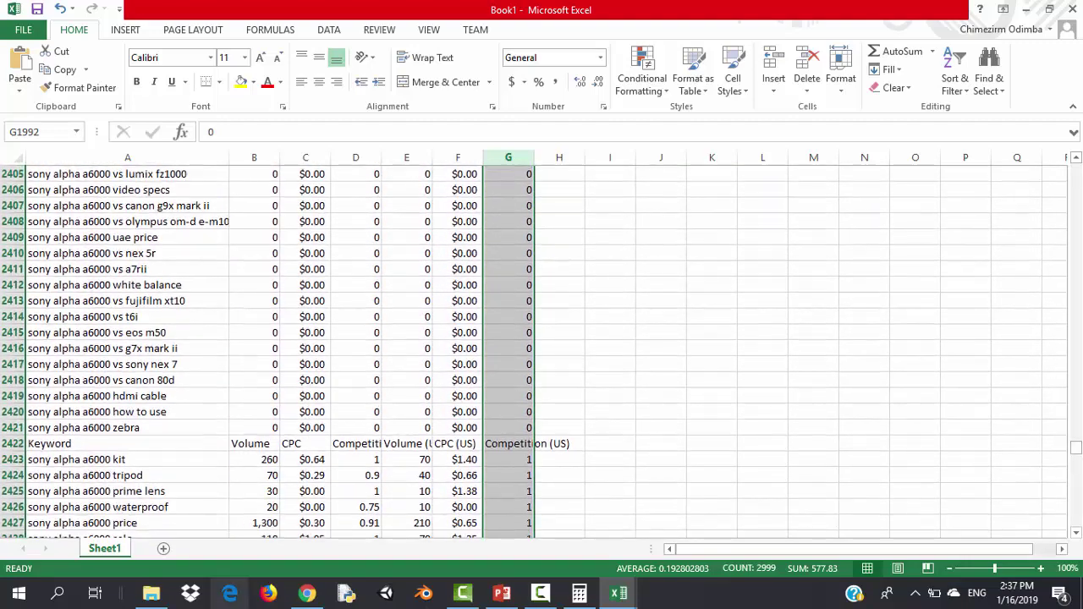
pyautogui.click(6, 443)
pyautogui.rightClick(7, 445)
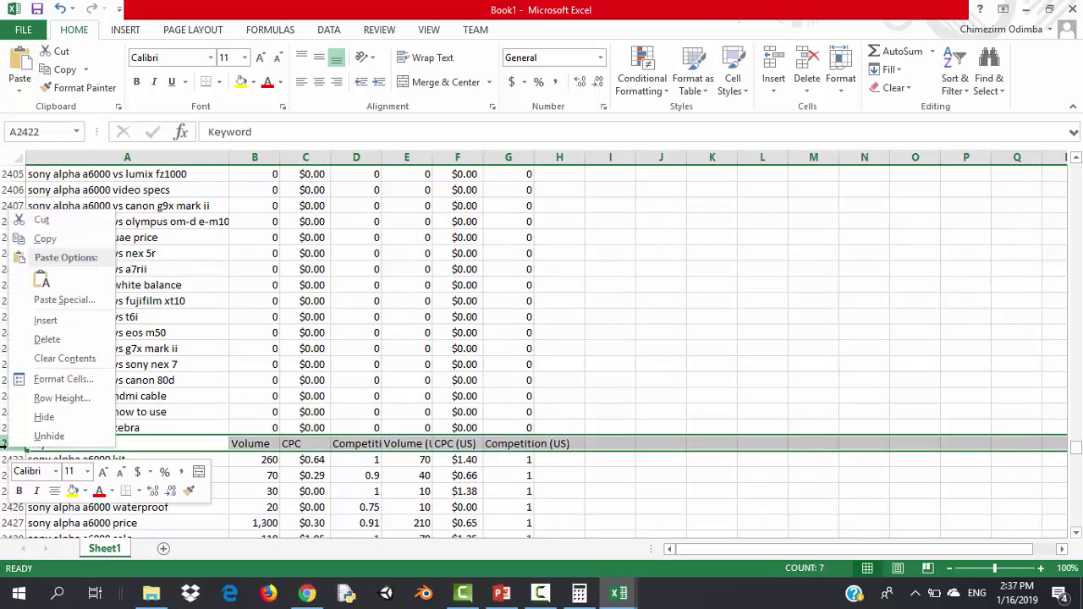
pyautogui.click(70, 339)
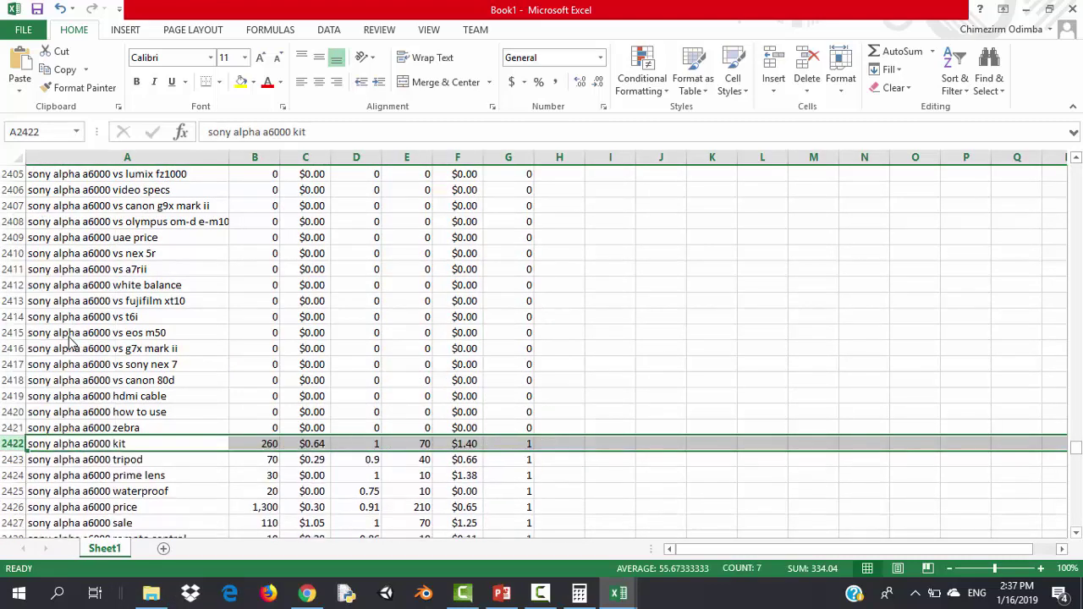
pyautogui.click(500, 283)
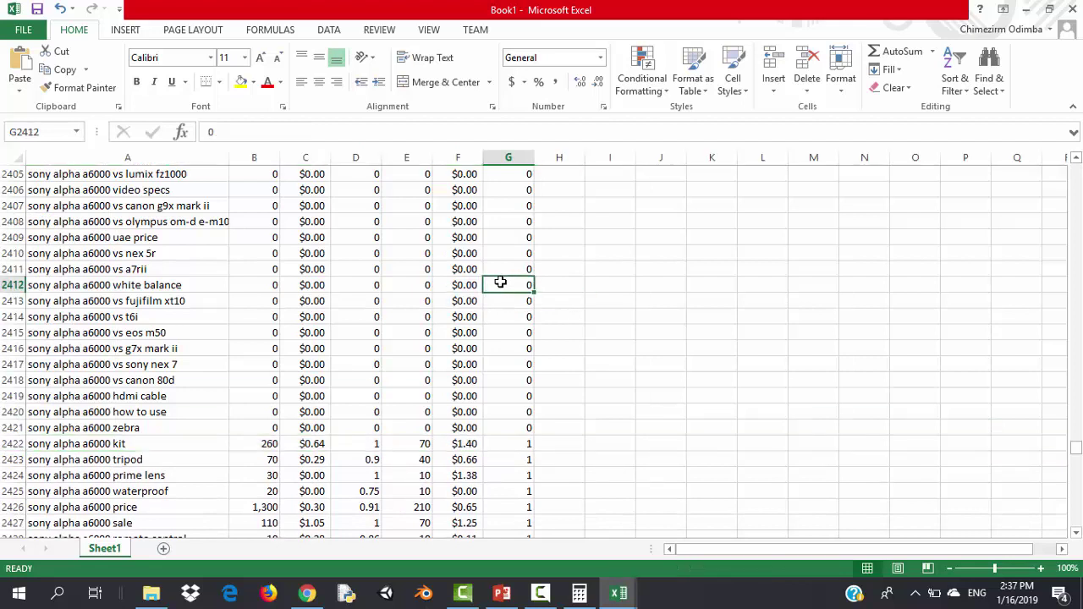
# Sort the keyword list by the Competition (US) column from largest to smallest
pyautogui.click(512, 158)
pyautogui.click(952, 82)
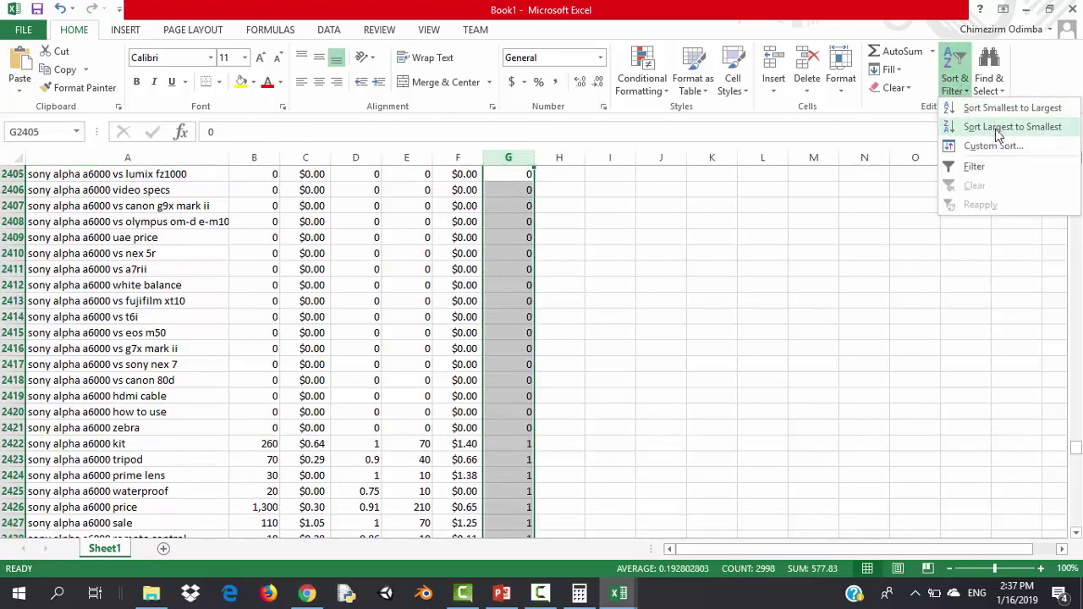
pyautogui.click(998, 127)
pyautogui.press('Return')
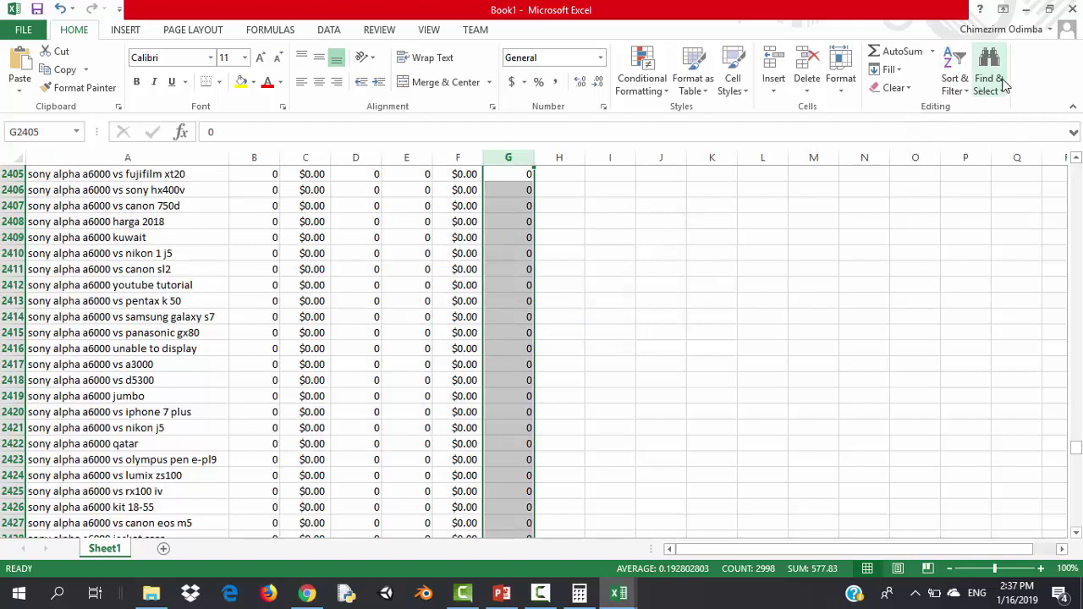
pyautogui.click(965, 88)
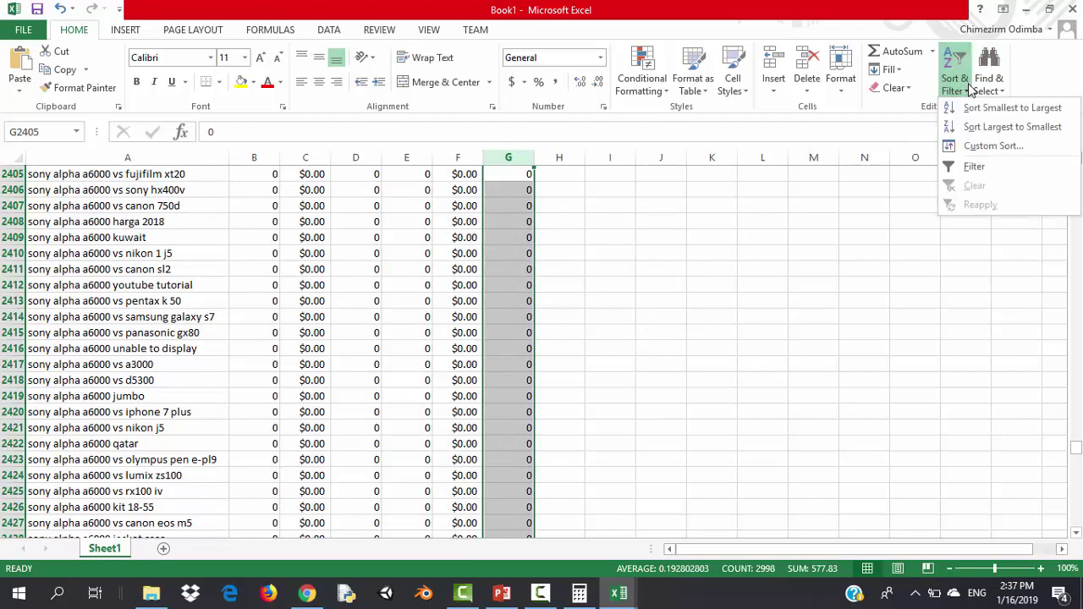
pyautogui.click(1077, 451)
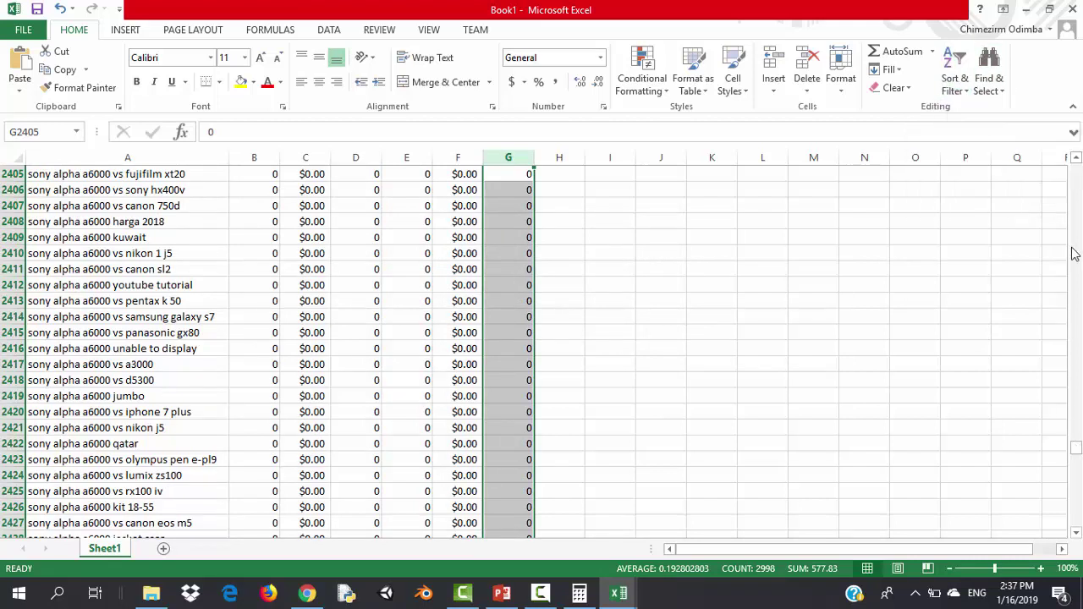
# Sort the keyword list by Competition (US) from smallest to largest with the selection expanded, and return to the first keyword
pyautogui.click(967, 88)
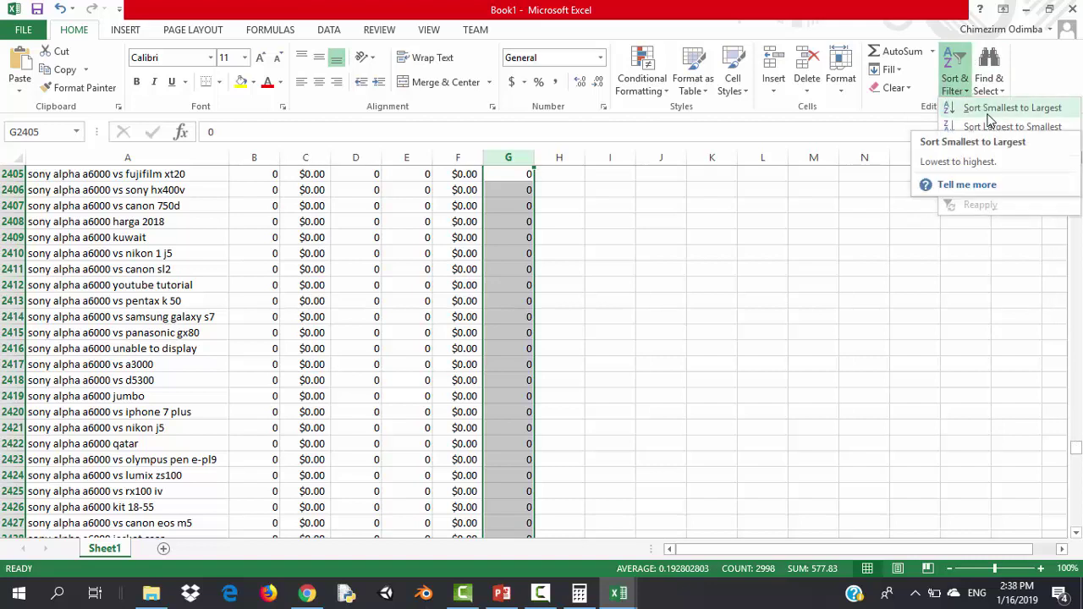
pyautogui.click(988, 109)
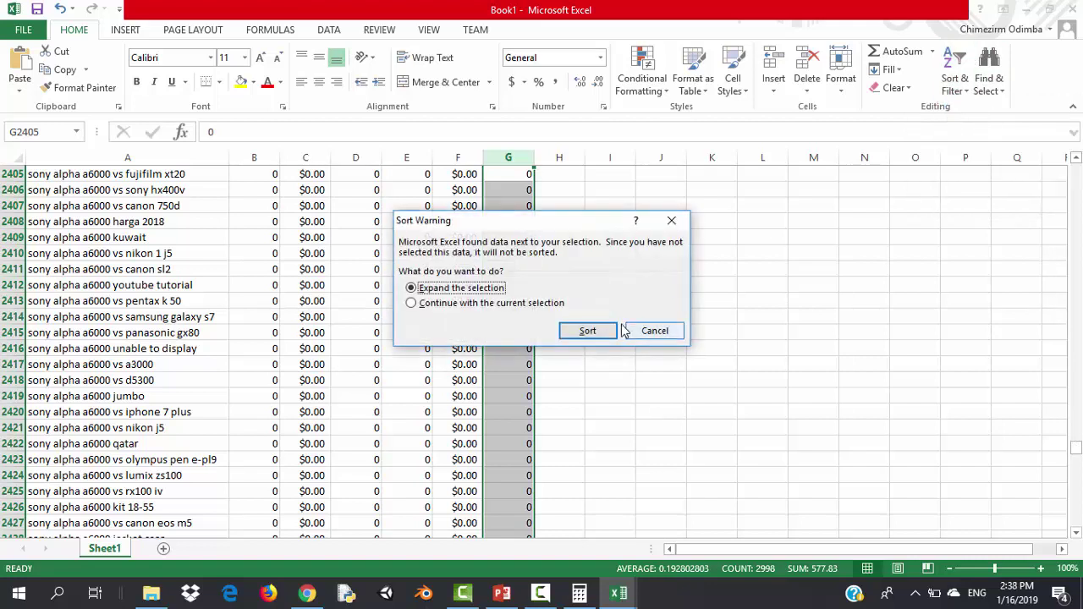
pyautogui.click(587, 329)
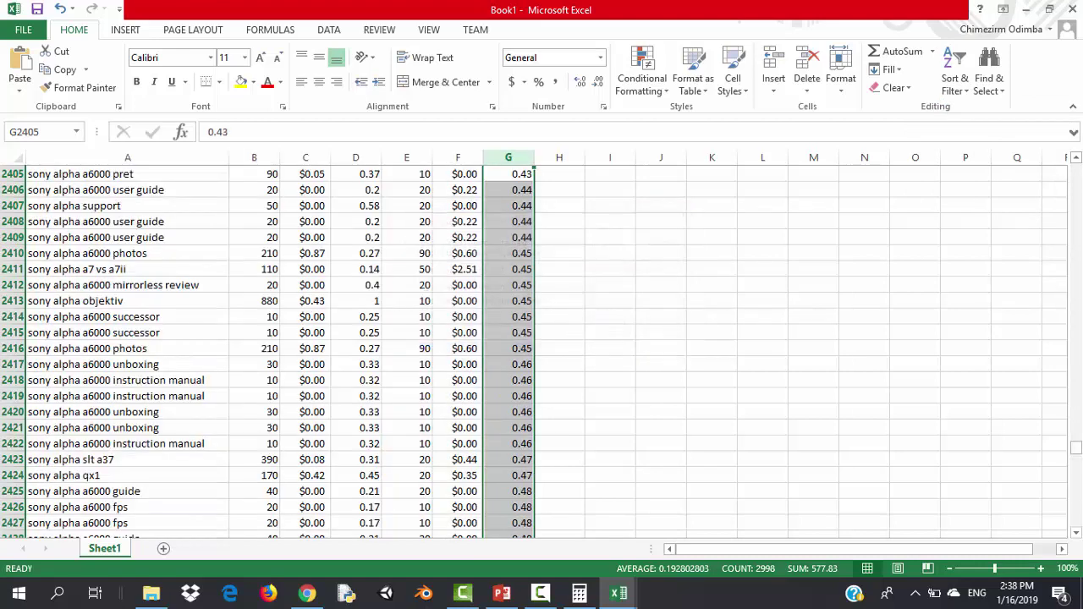
pyautogui.scroll(-8, 1077, 460)
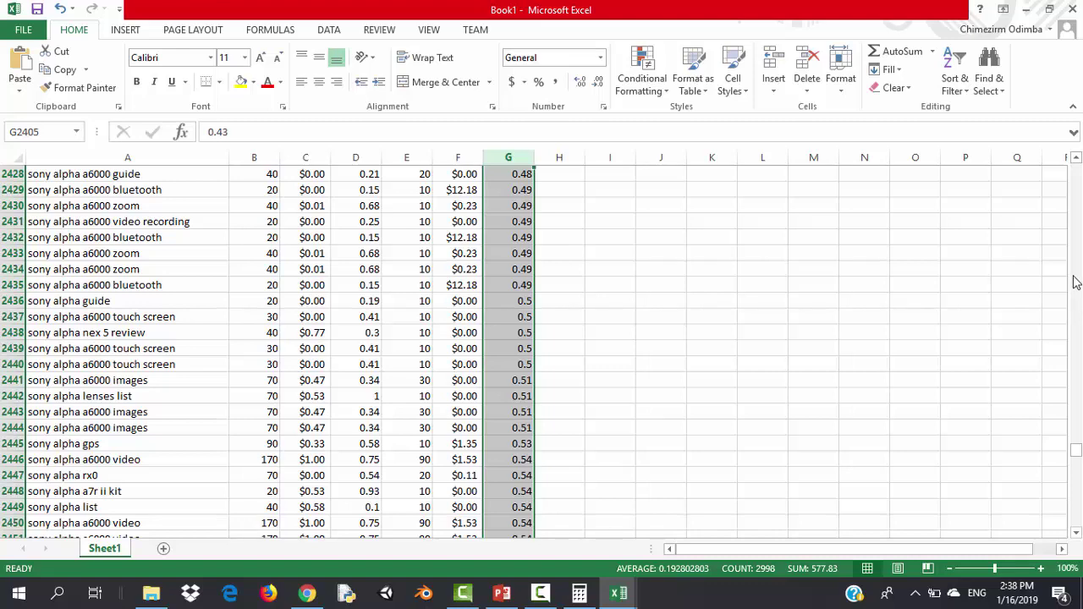
pyautogui.moveTo(1075, 449); pyautogui.dragTo(1076, 434)
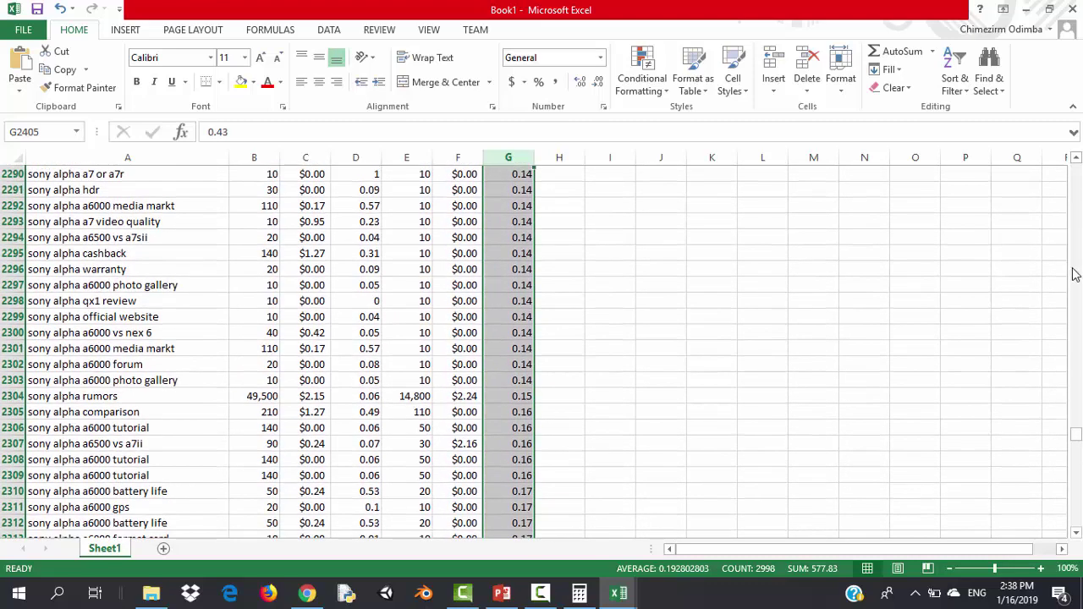
pyautogui.scroll(1, 1077, 440)
pyautogui.moveTo(1077, 440); pyautogui.dragTo(1072, 172)
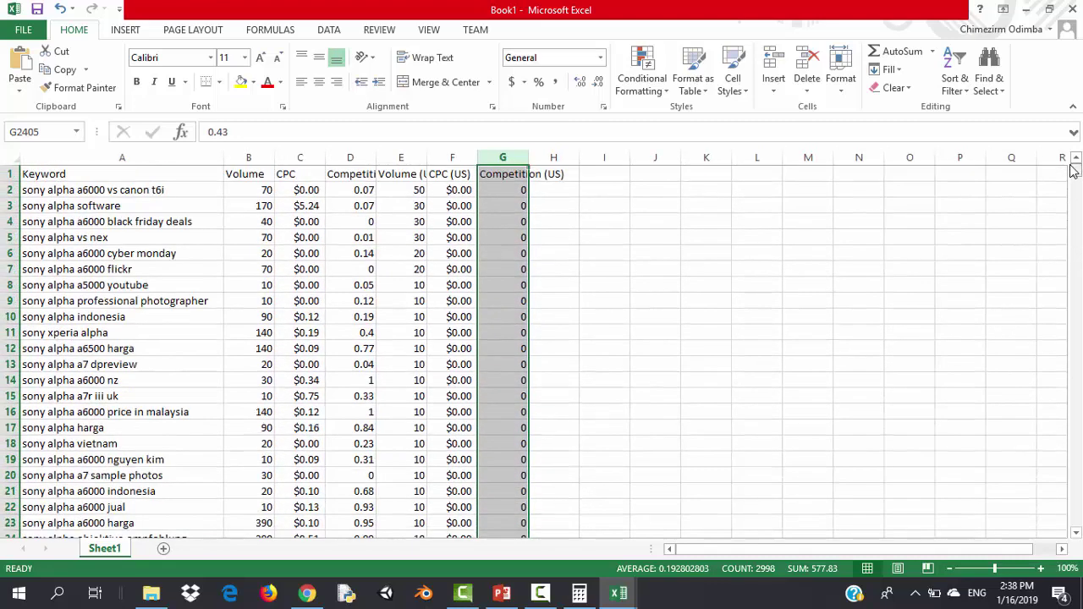
pyautogui.click(148, 191)
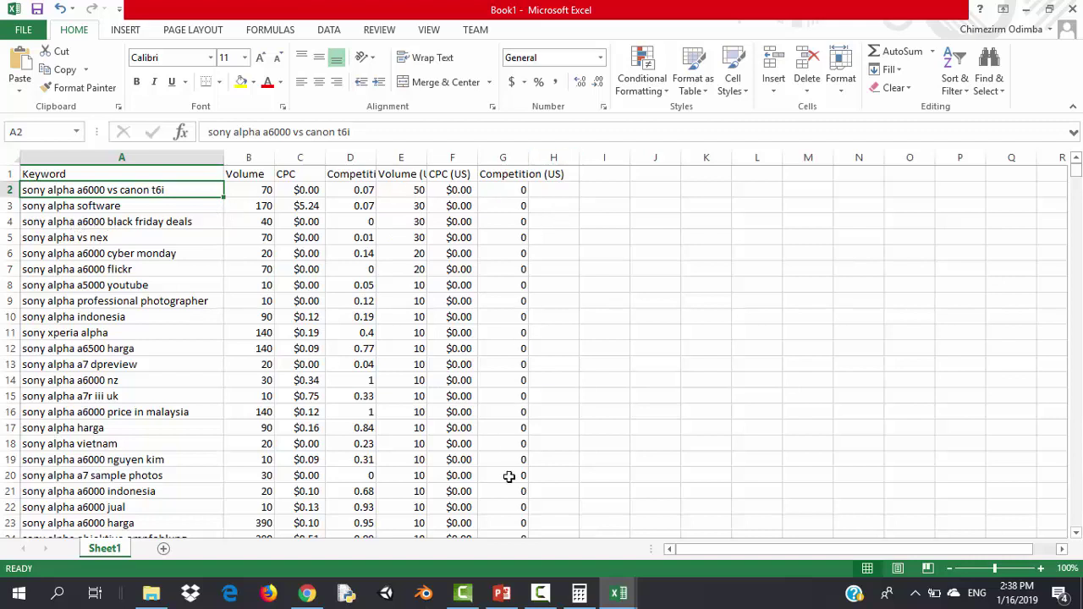
# Switch to the ubersuggest sony alpha a6000 workbook and select its first keyword, sony alpha a6000 vs canon t6
pyautogui.moveTo(618, 592)
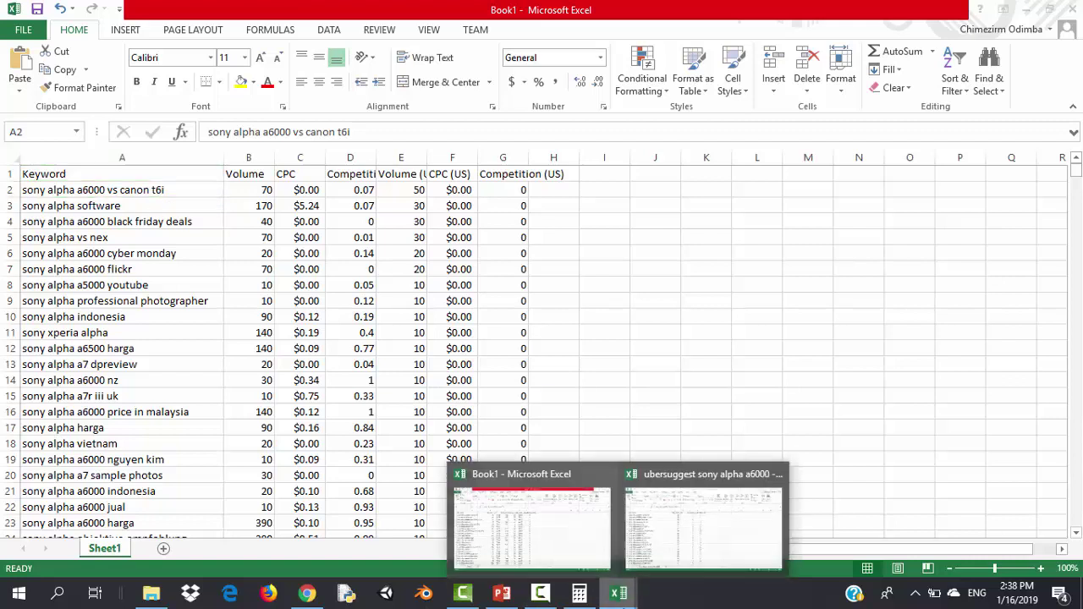
pyautogui.click(695, 548)
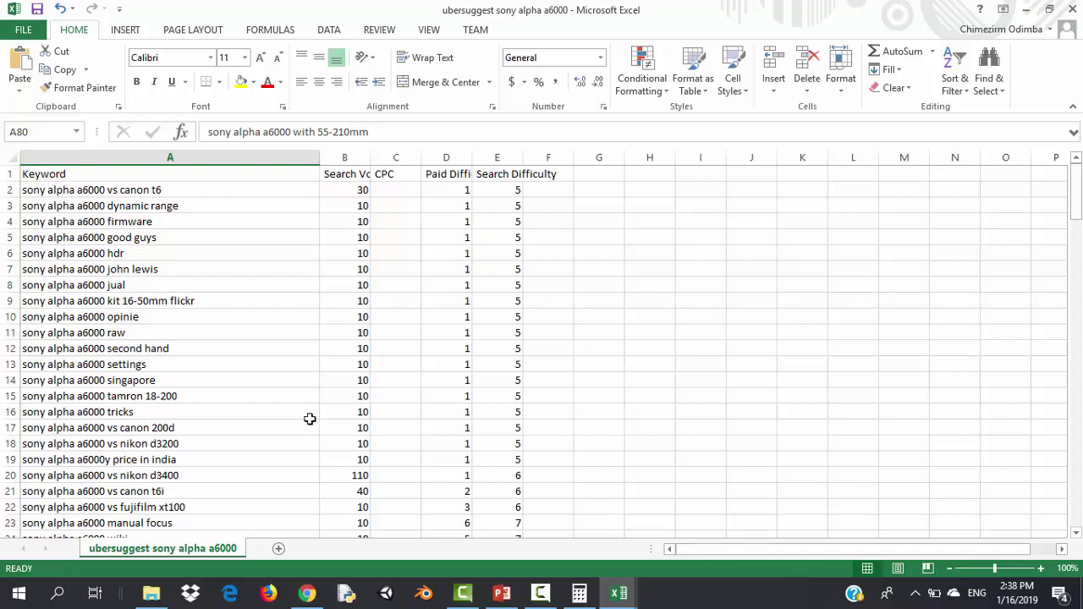
pyautogui.click(94, 190)
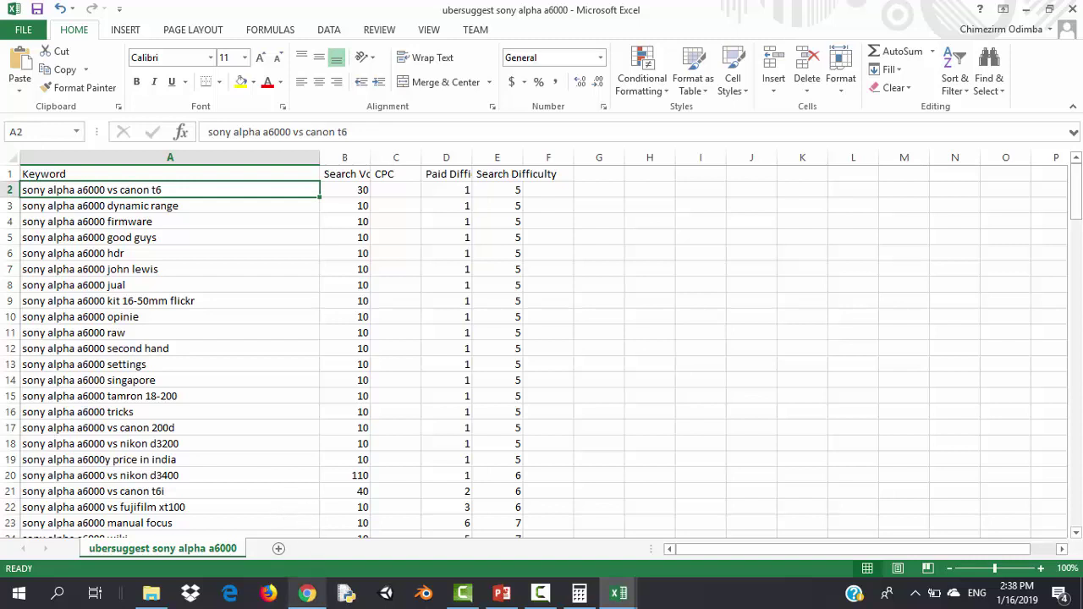
# Switch to Chrome and open the full list of Ubersuggest keyword ideas for sony alpha a6000 vs a6300
pyautogui.click(307, 593)
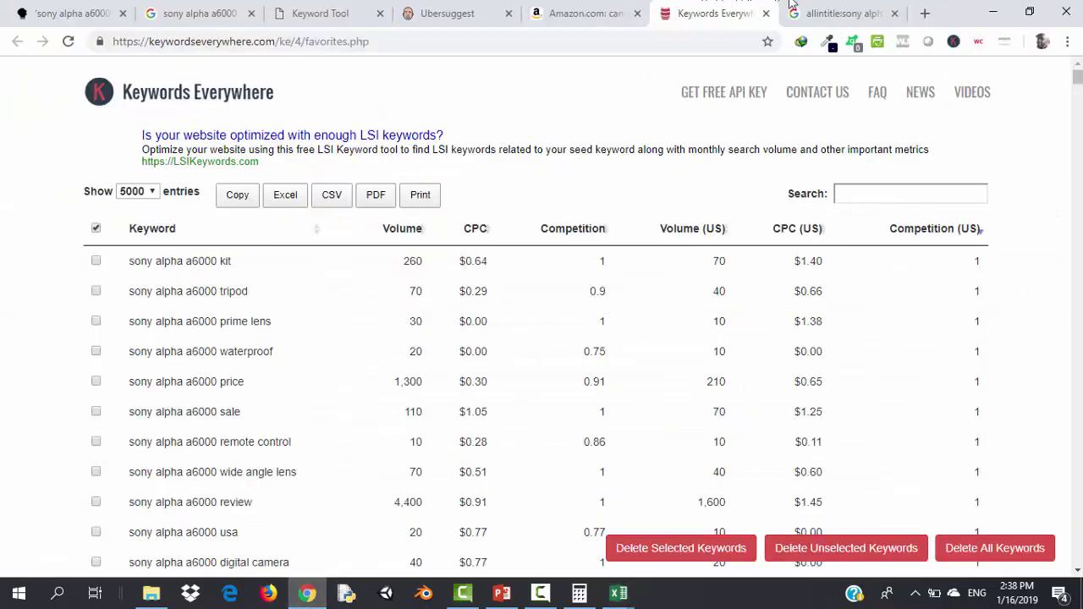
pyautogui.click(840, 12)
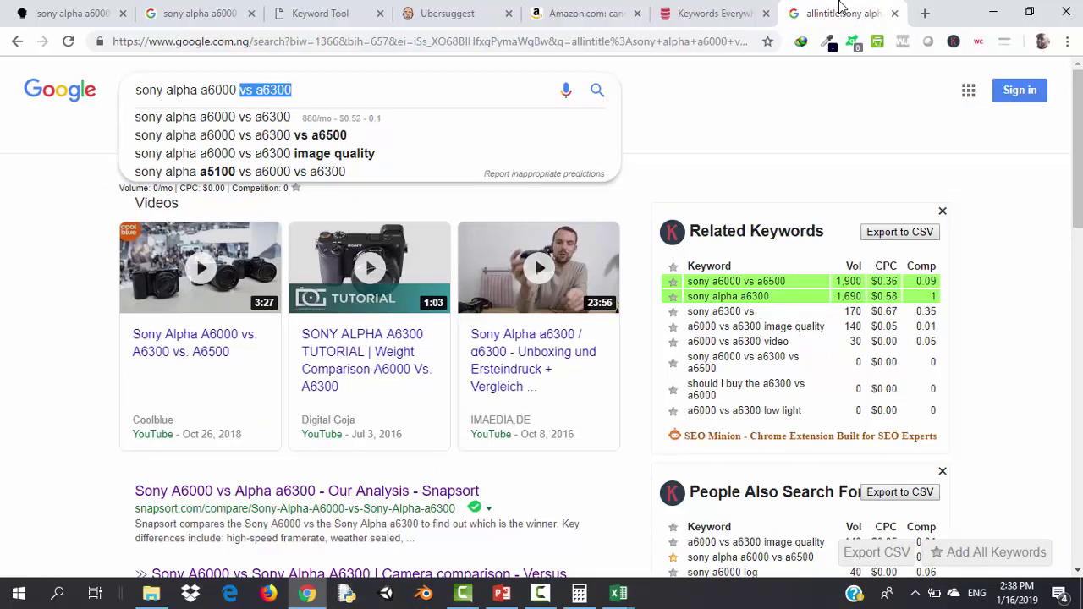
pyautogui.click(48, 10)
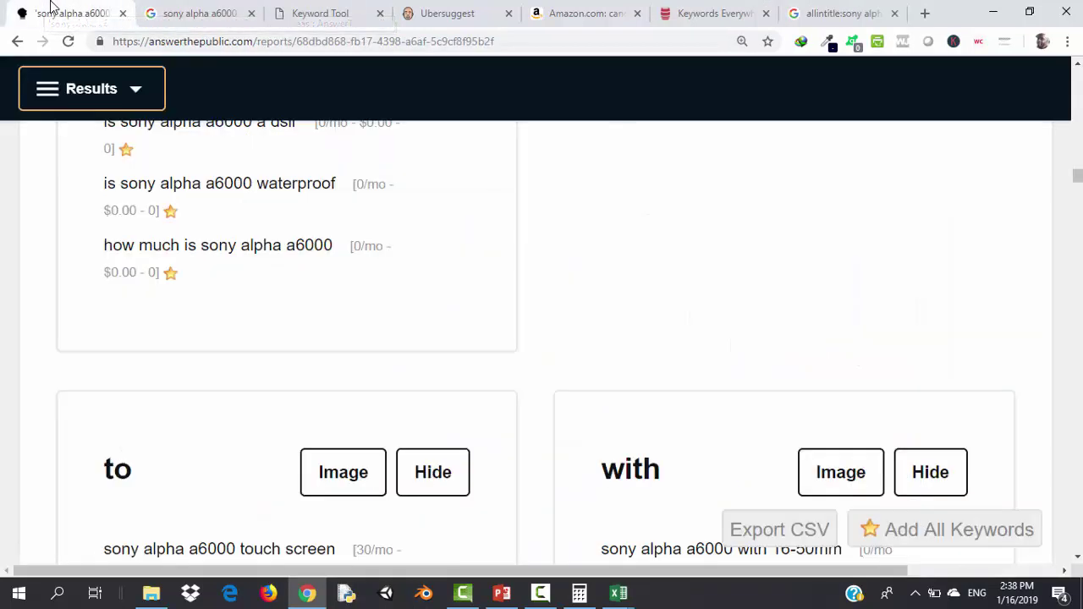
pyautogui.click(452, 10)
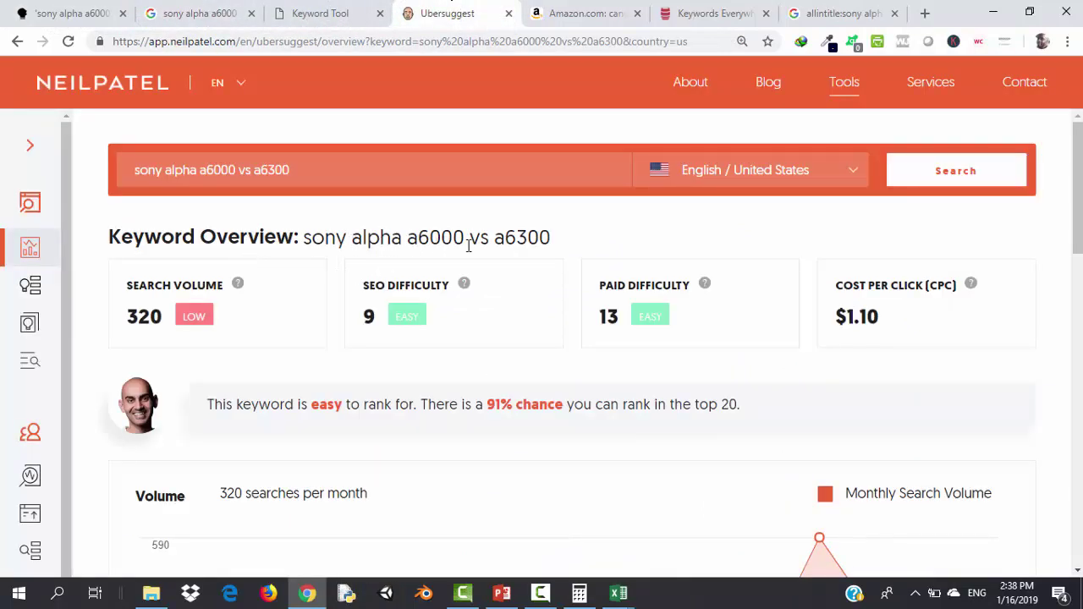
pyautogui.moveTo(1081, 222); pyautogui.dragTo(1081, 426)
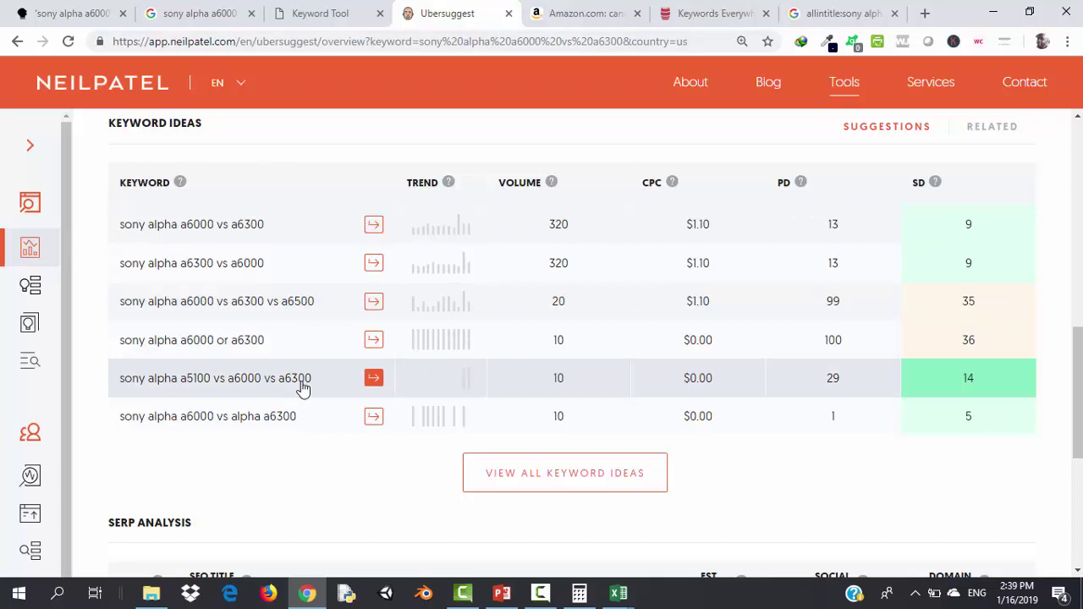
pyautogui.click(569, 479)
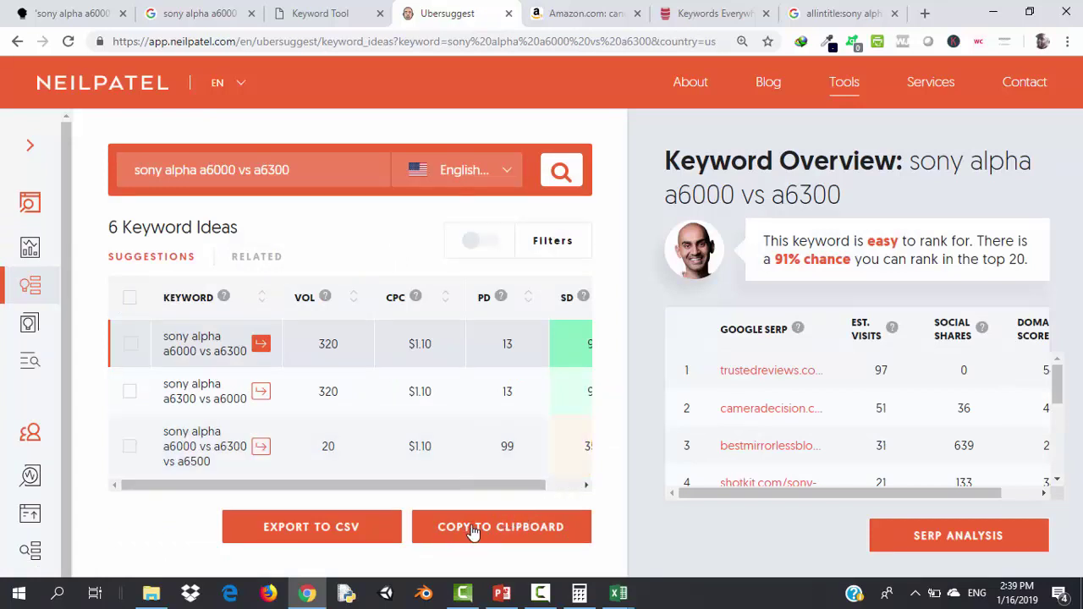
# Export the sony alpha a6000 vs a6300 keyword ideas to CSV and open the downloaded file in Excel
pyautogui.click(611, 595)
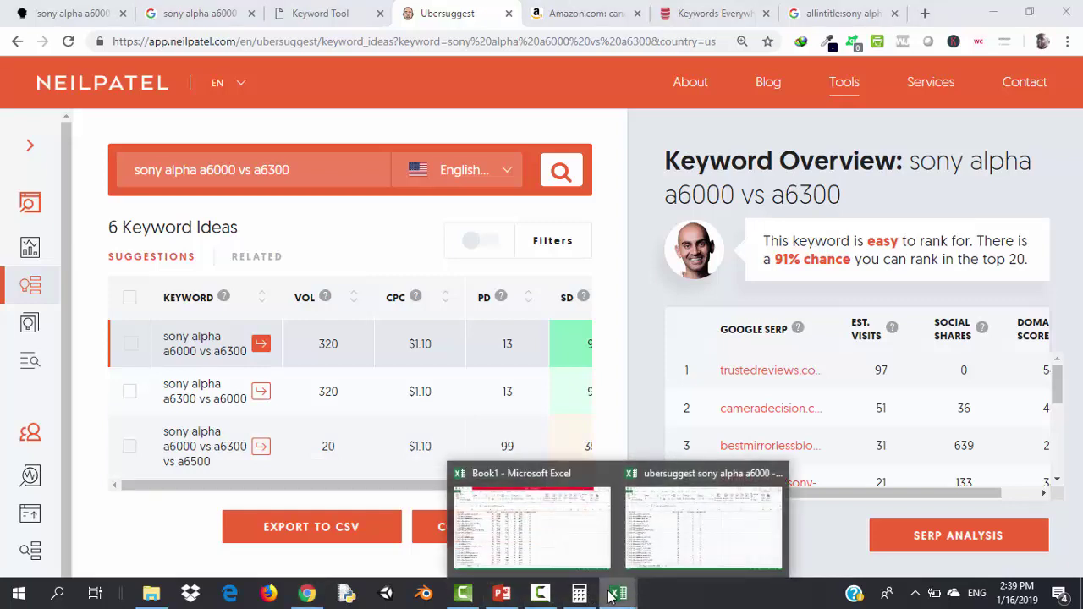
pyautogui.click(292, 527)
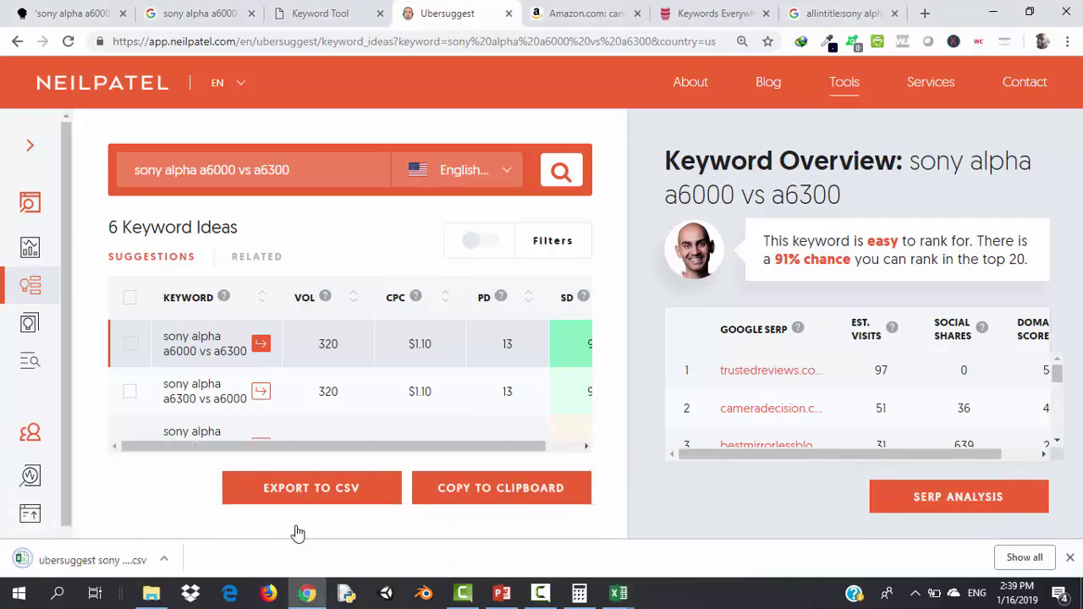
pyautogui.click(89, 560)
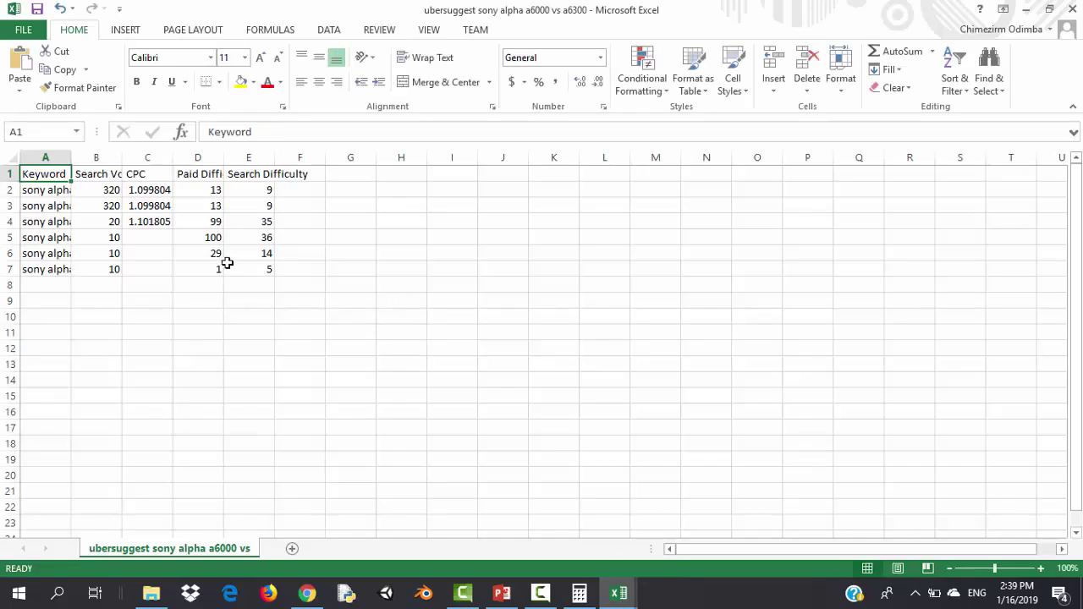
# Widen the Keyword column until every keyword fits, and select the first keyword, sony alpha a6000 vs a6300
pyautogui.rightClick(69, 159)
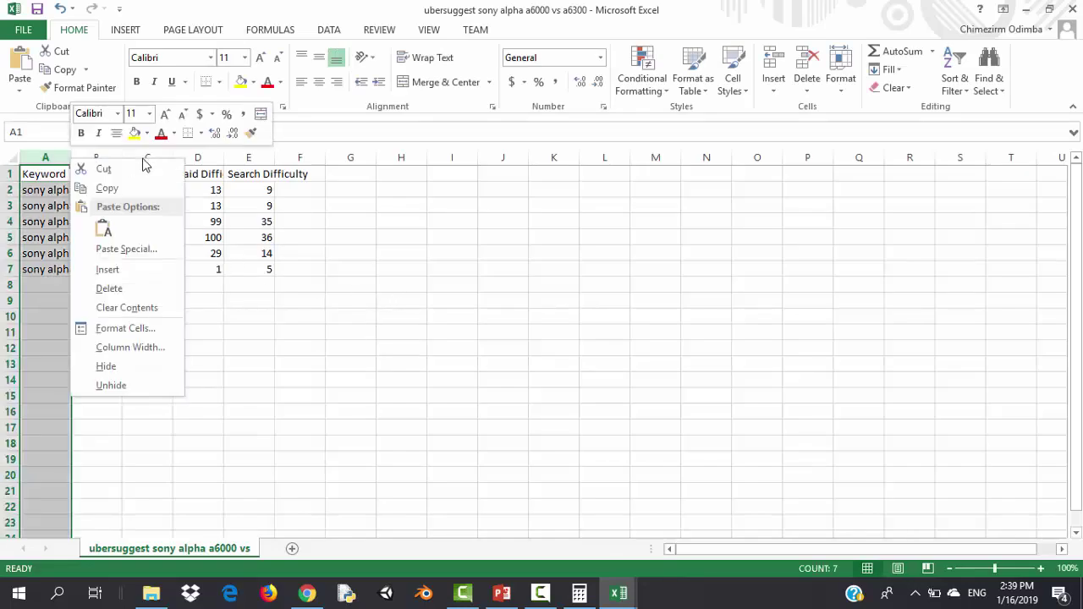
pyautogui.press('Escape')
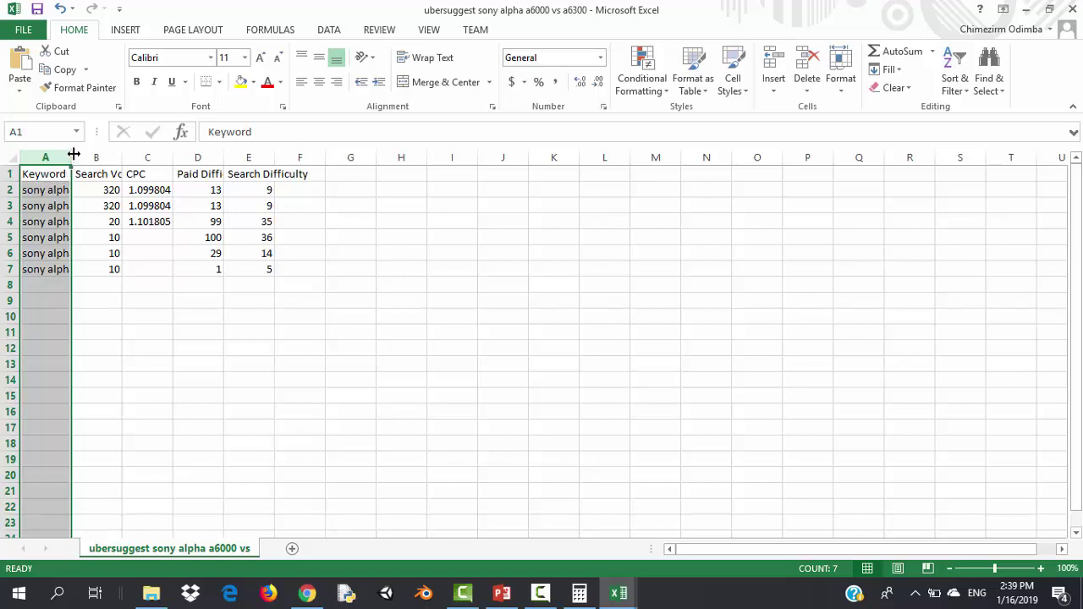
pyautogui.moveTo(73, 154); pyautogui.dragTo(137, 158)
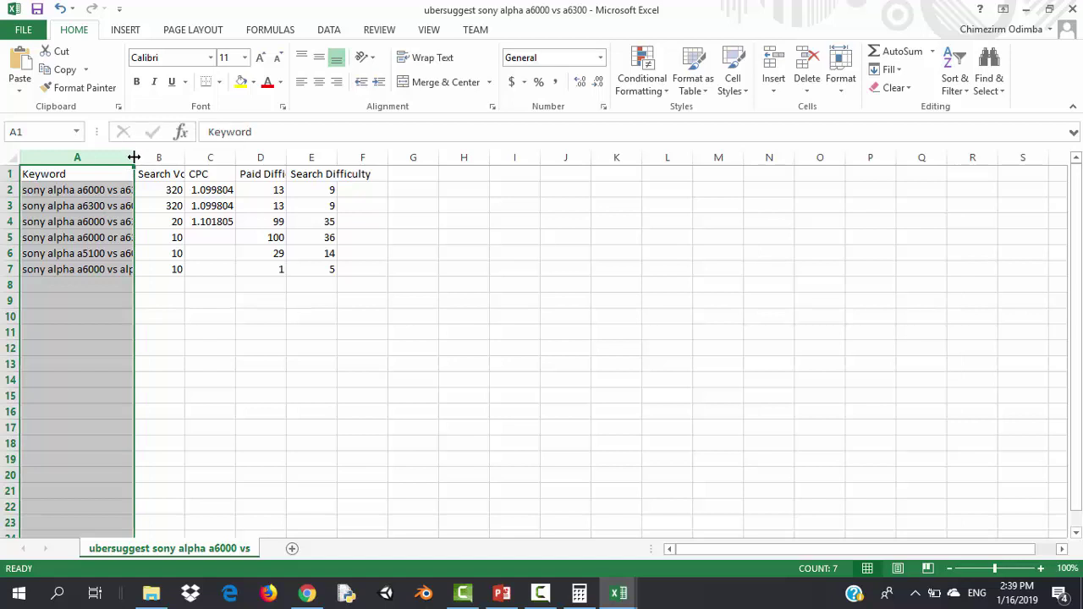
pyautogui.moveTo(133, 157); pyautogui.dragTo(231, 163)
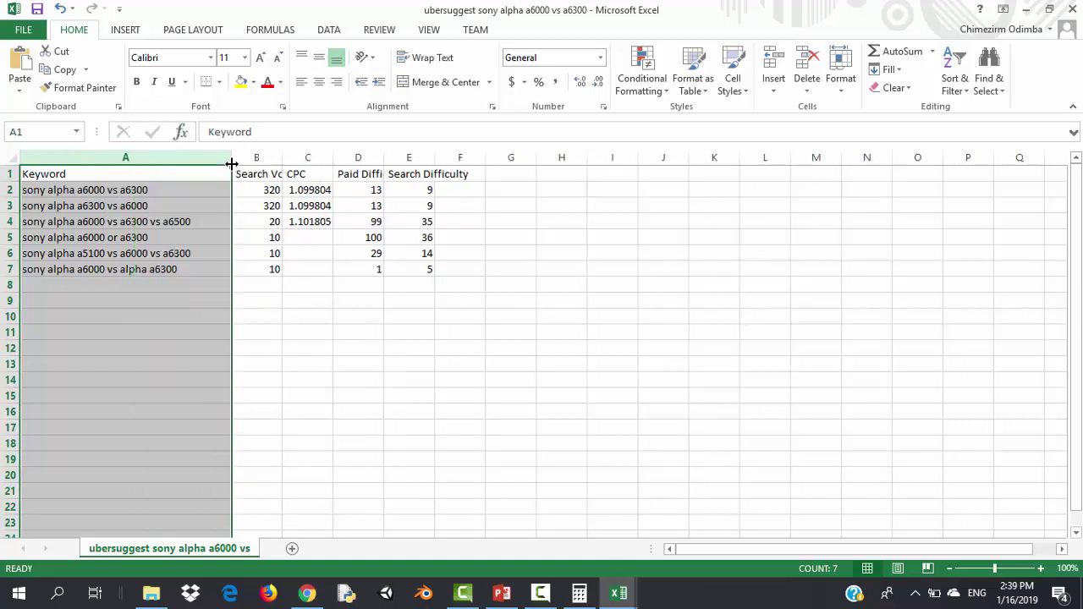
pyautogui.click(181, 270)
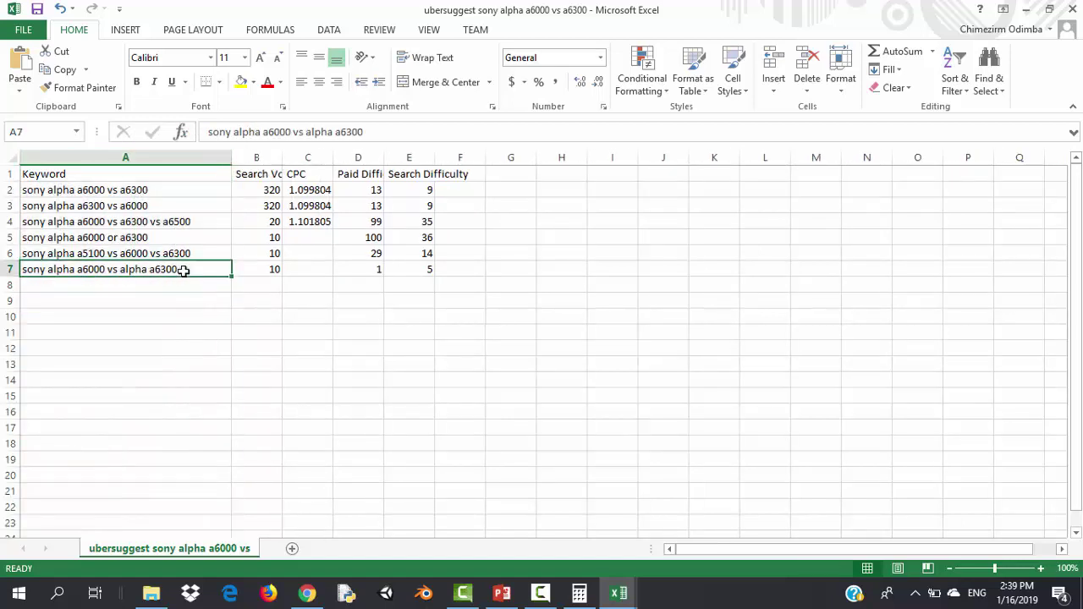
pyautogui.click(173, 190)
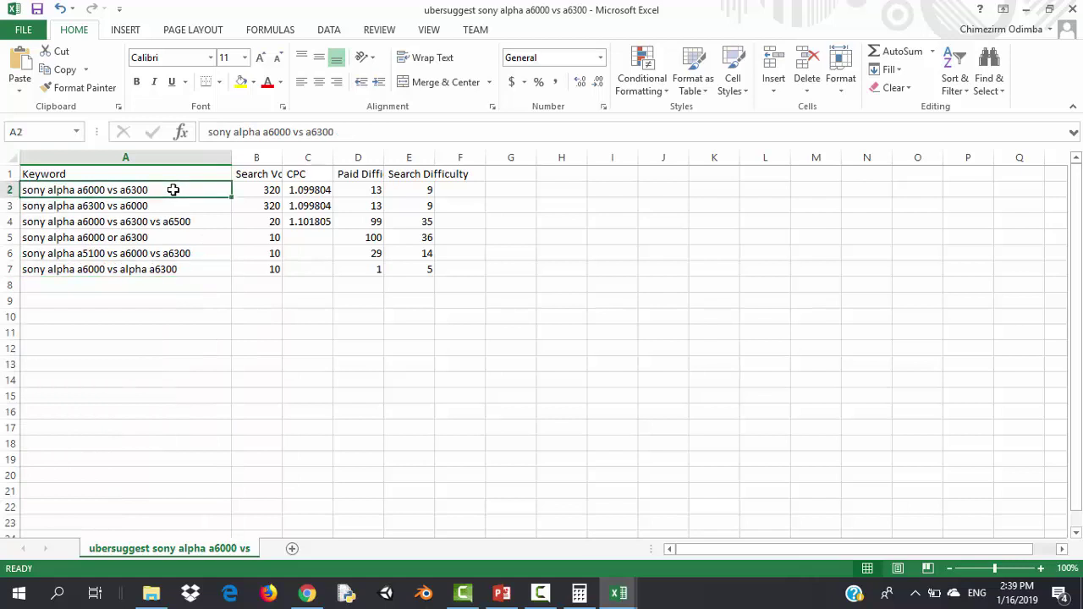
# Return to the Google search in Chrome, replace the query with "how to lose weight" and search the suggestion "how to lose weight in two weeks at home"
pyautogui.click(306, 595)
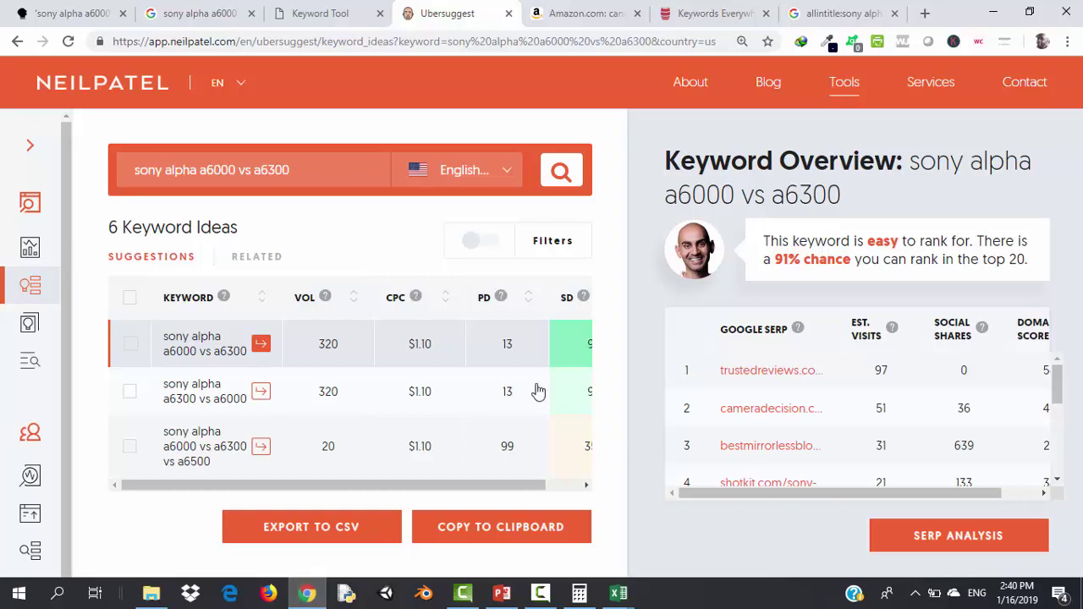
pyautogui.click(848, 10)
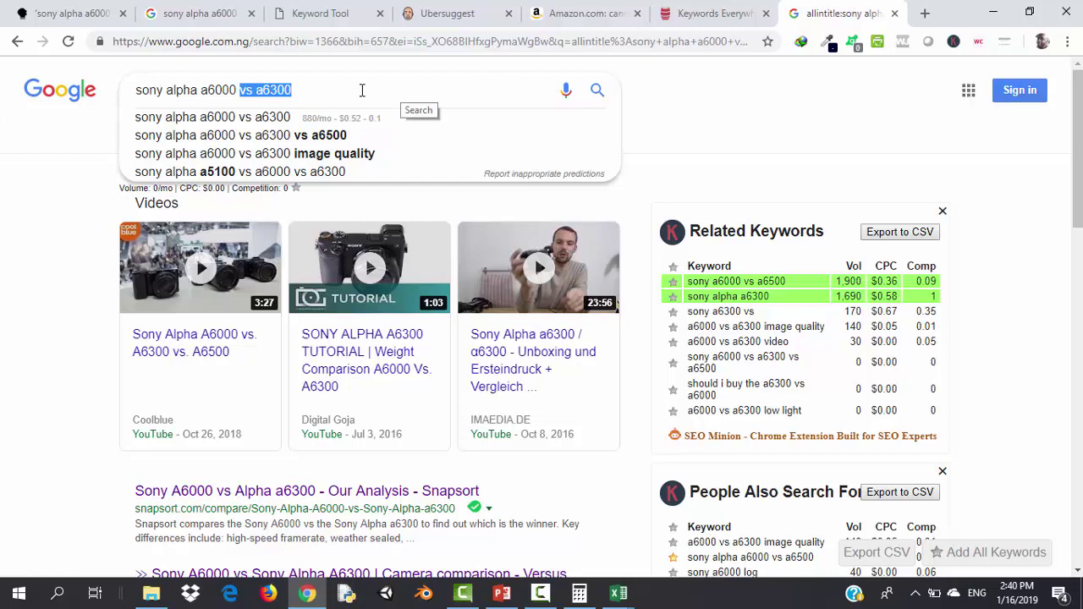
pyautogui.click(307, 90)
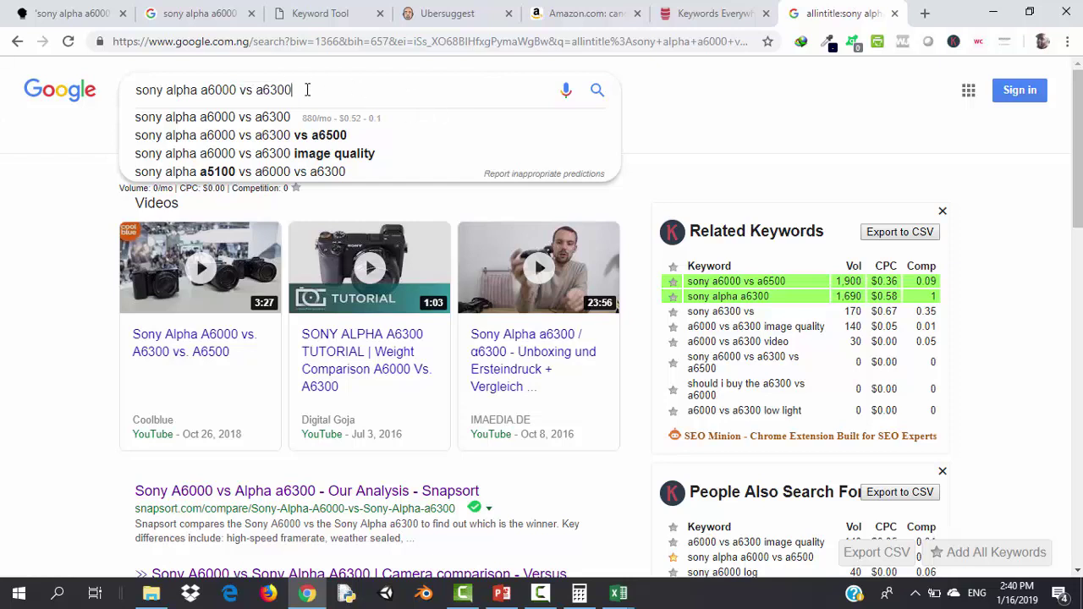
pyautogui.press('BackSpace')
pyautogui.press('BackSpace')
pyautogui.press('BackSpace')
pyautogui.press('BackSpace')
pyautogui.press('BackSpace')
pyautogui.press('BackSpace')
pyautogui.press('BackSpace')
pyautogui.press('BackSpace')
pyautogui.press('BackSpace')
pyautogui.press('BackSpace')
pyautogui.press('BackSpace')
pyautogui.press('BackSpace')
pyautogui.press('BackSpace')
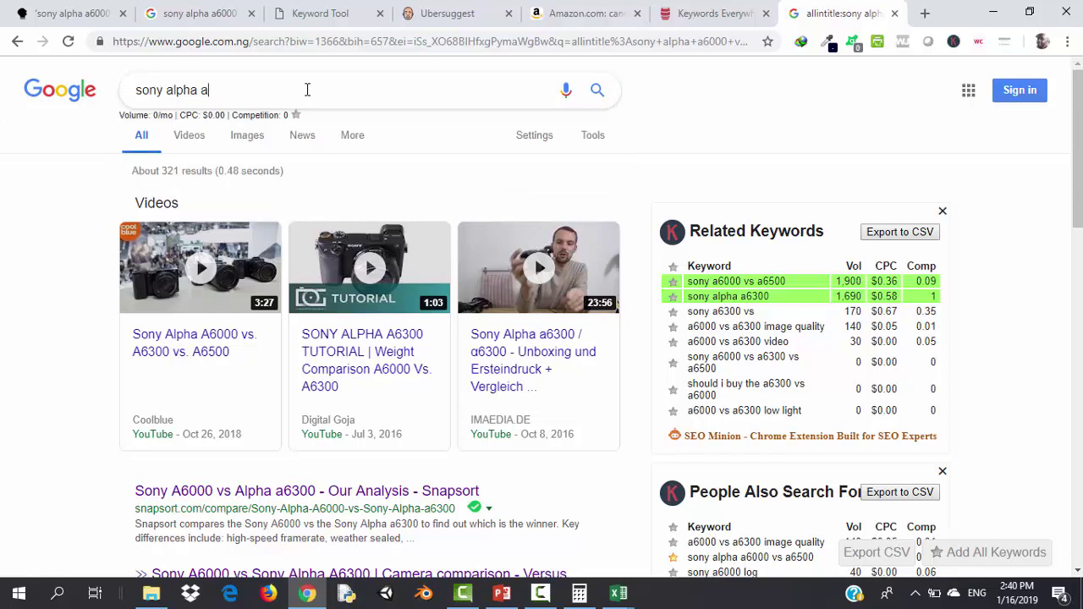
pyautogui.press('BackSpace')
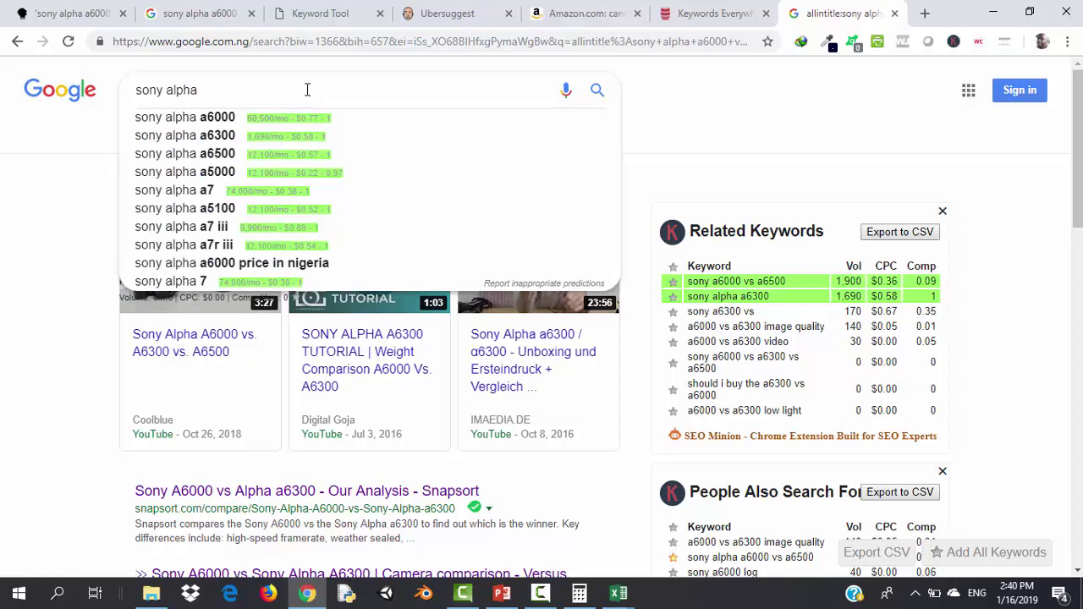
pyautogui.press('BackSpace')
pyautogui.press('BackSpace')
pyautogui.press('BackSpace')
pyautogui.press('BackSpace')
pyautogui.press('BackSpace')
pyautogui.press('BackSpace')
pyautogui.press('BackSpace')
pyautogui.press('BackSpace')
pyautogui.press('BackSpace')
pyautogui.press('BackSpace')
pyautogui.press('BackSpace')
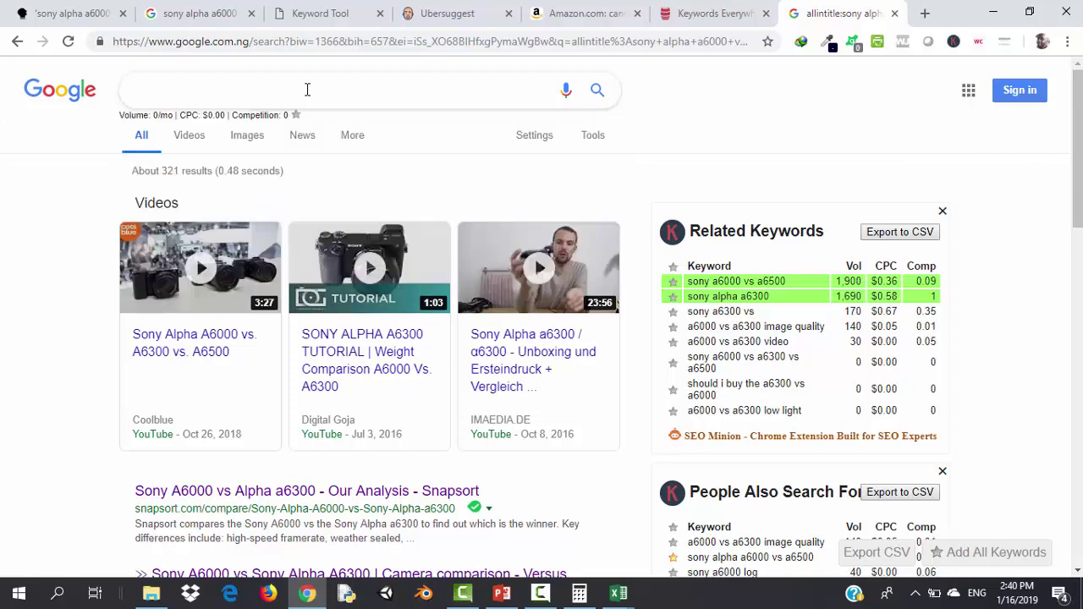
pyautogui.write('how to lose weight')
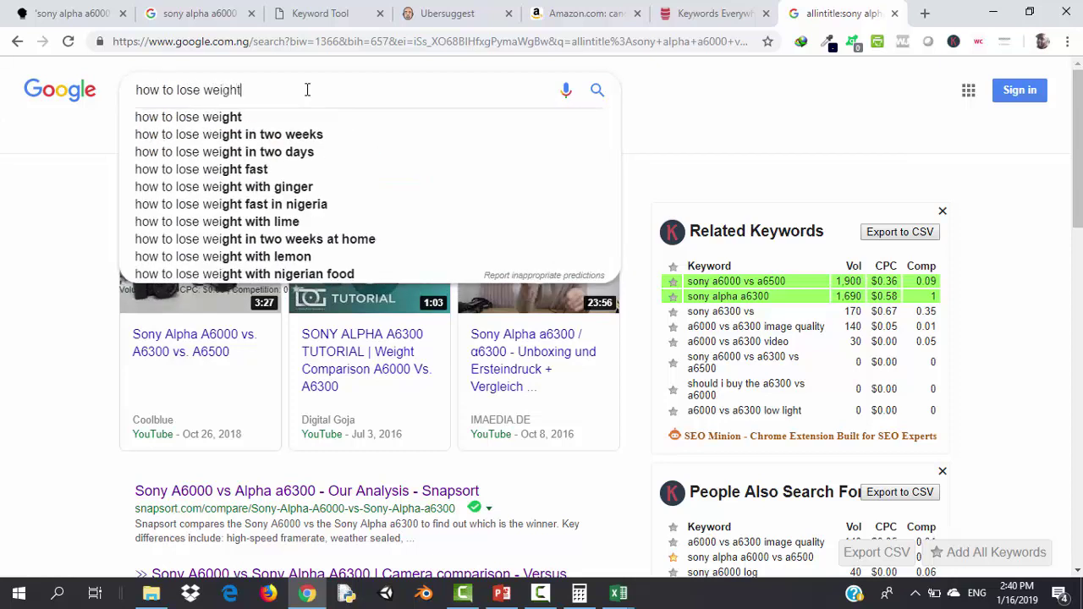
pyautogui.click(302, 246)
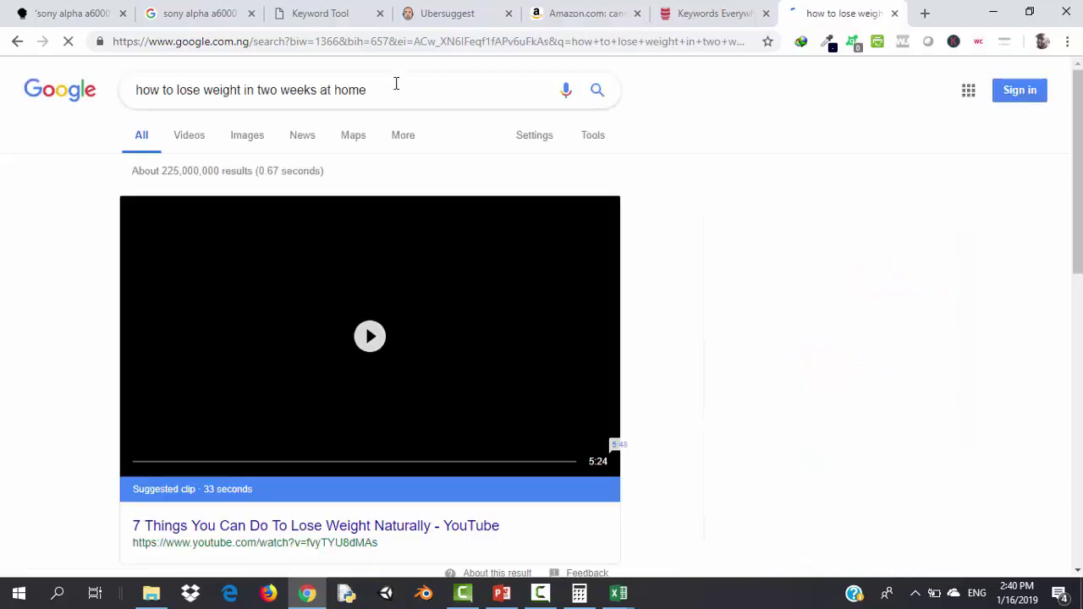
# Shorten the Google query to "lose weight" and search for it
pyautogui.click(387, 98)
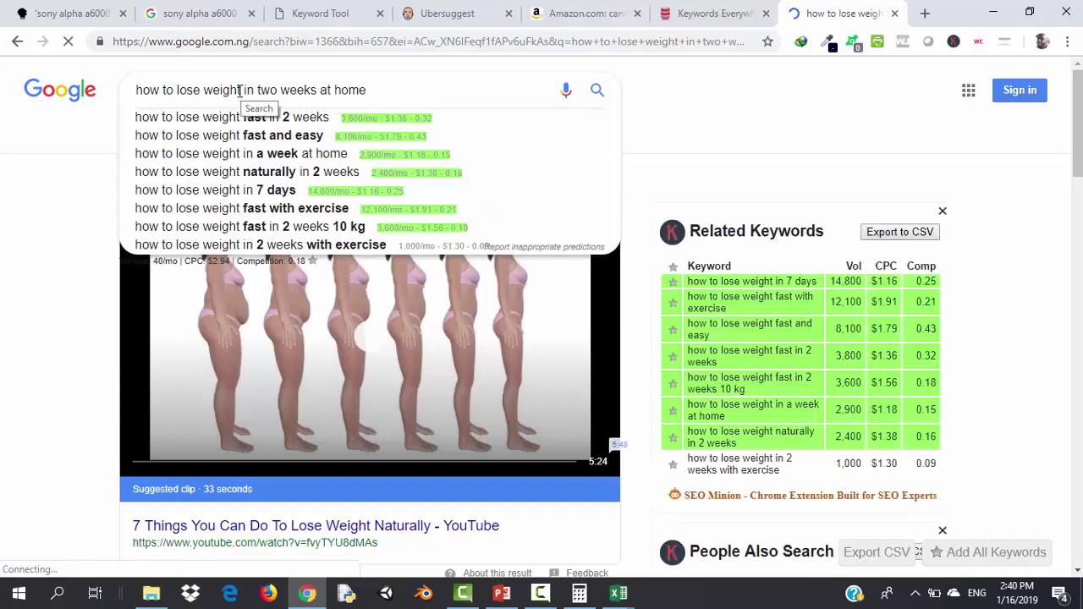
pyautogui.click(179, 89)
pyautogui.press('BackSpace')
pyautogui.press('BackSpace')
pyautogui.press('BackSpace')
pyautogui.press('BackSpace')
pyautogui.press('BackSpace')
pyautogui.press('BackSpace')
pyautogui.press('BackSpace')
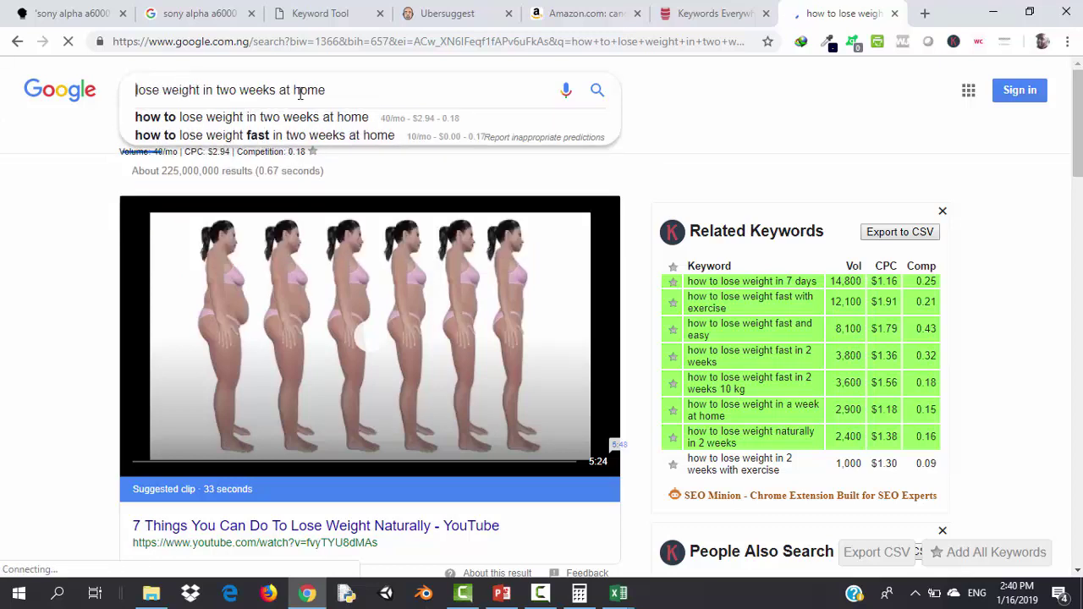
pyautogui.click(337, 97)
pyautogui.press('BackSpace')
pyautogui.press('BackSpace')
pyautogui.press('BackSpace')
pyautogui.press('BackSpace')
pyautogui.press('BackSpace')
pyautogui.press('BackSpace')
pyautogui.press('BackSpace')
pyautogui.press('BackSpace')
pyautogui.press('BackSpace')
pyautogui.press('BackSpace')
pyautogui.press('BackSpace')
pyautogui.press('BackSpace')
pyautogui.press('BackSpace')
pyautogui.press('BackSpace')
pyautogui.press('BackSpace')
pyautogui.press('BackSpace')
pyautogui.press('BackSpace')
pyautogui.press('BackSpace')
pyautogui.press('BackSpace')
pyautogui.press('BackSpace')
pyautogui.press('BackSpace')
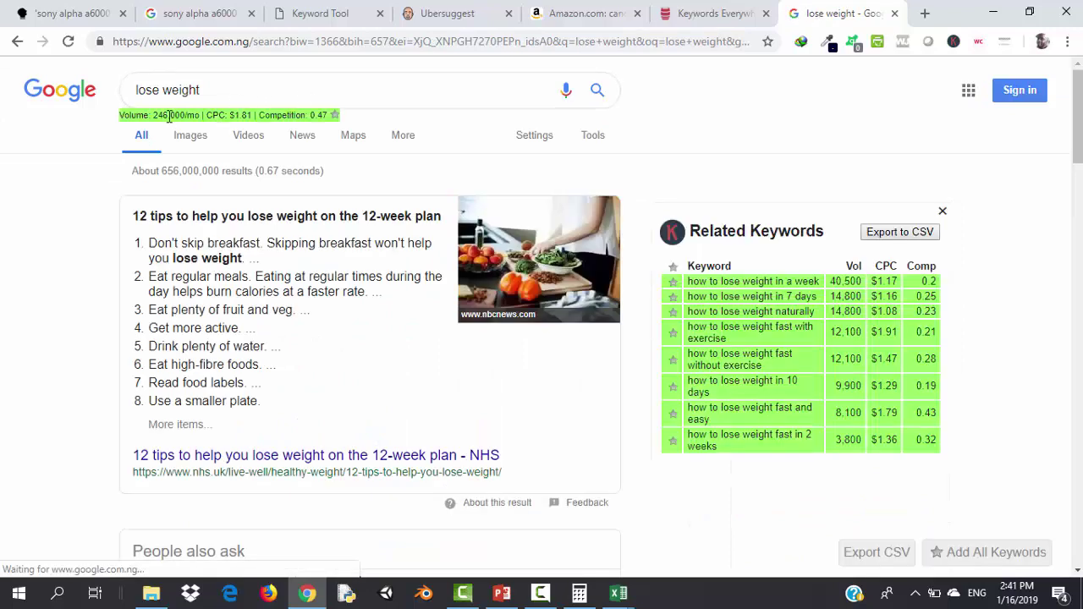
# Replace the "lose weight" query with a phrase beginning "how to"
pyautogui.moveTo(202, 89); pyautogui.dragTo(134, 91)
pyautogui.write('how to los')
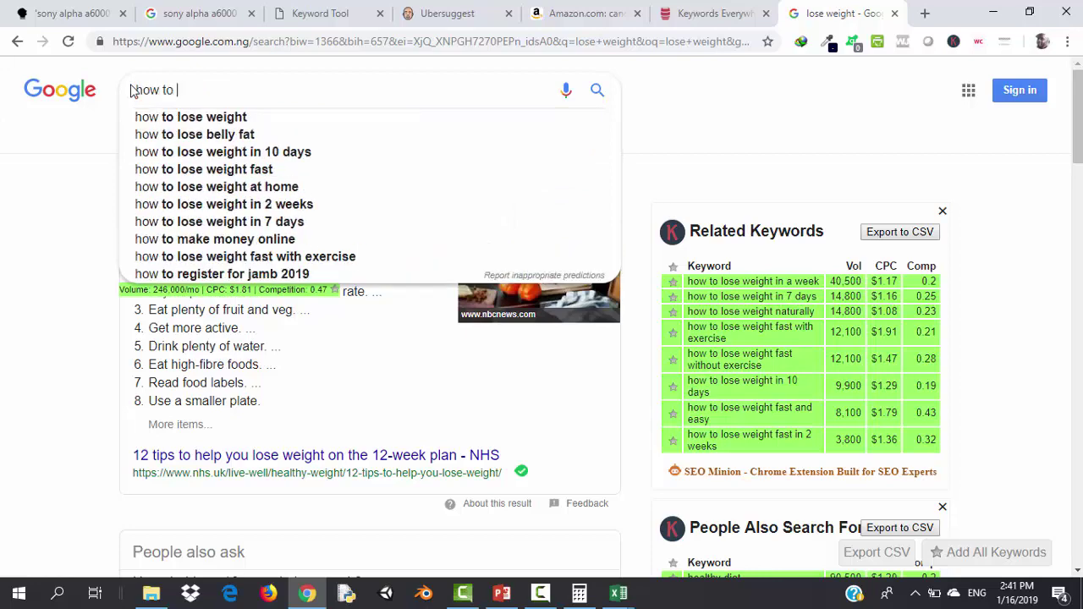